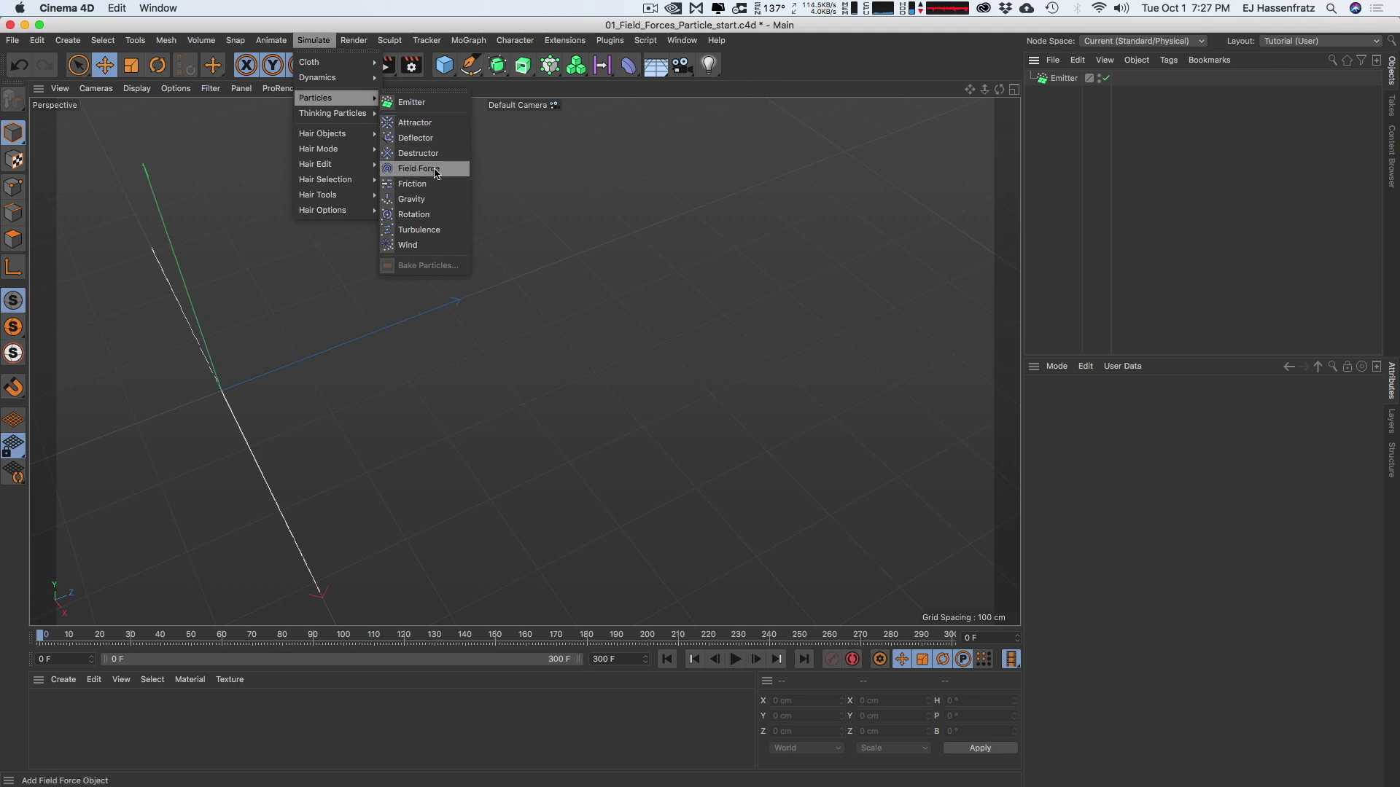
# Add a Field Force particle modifier and review the Emitter's size and particle settings
pyautogui.click(430, 170)
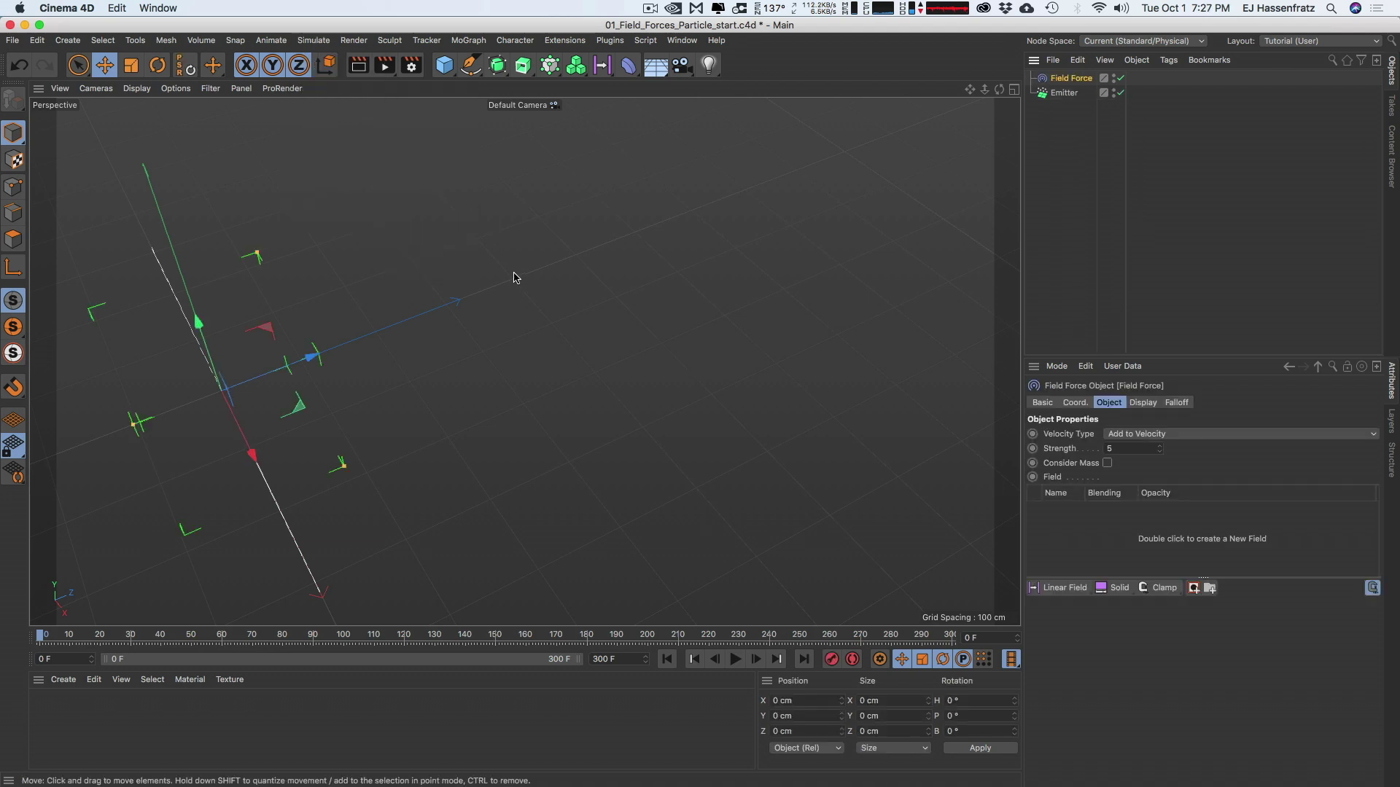
pyautogui.click(1064, 93)
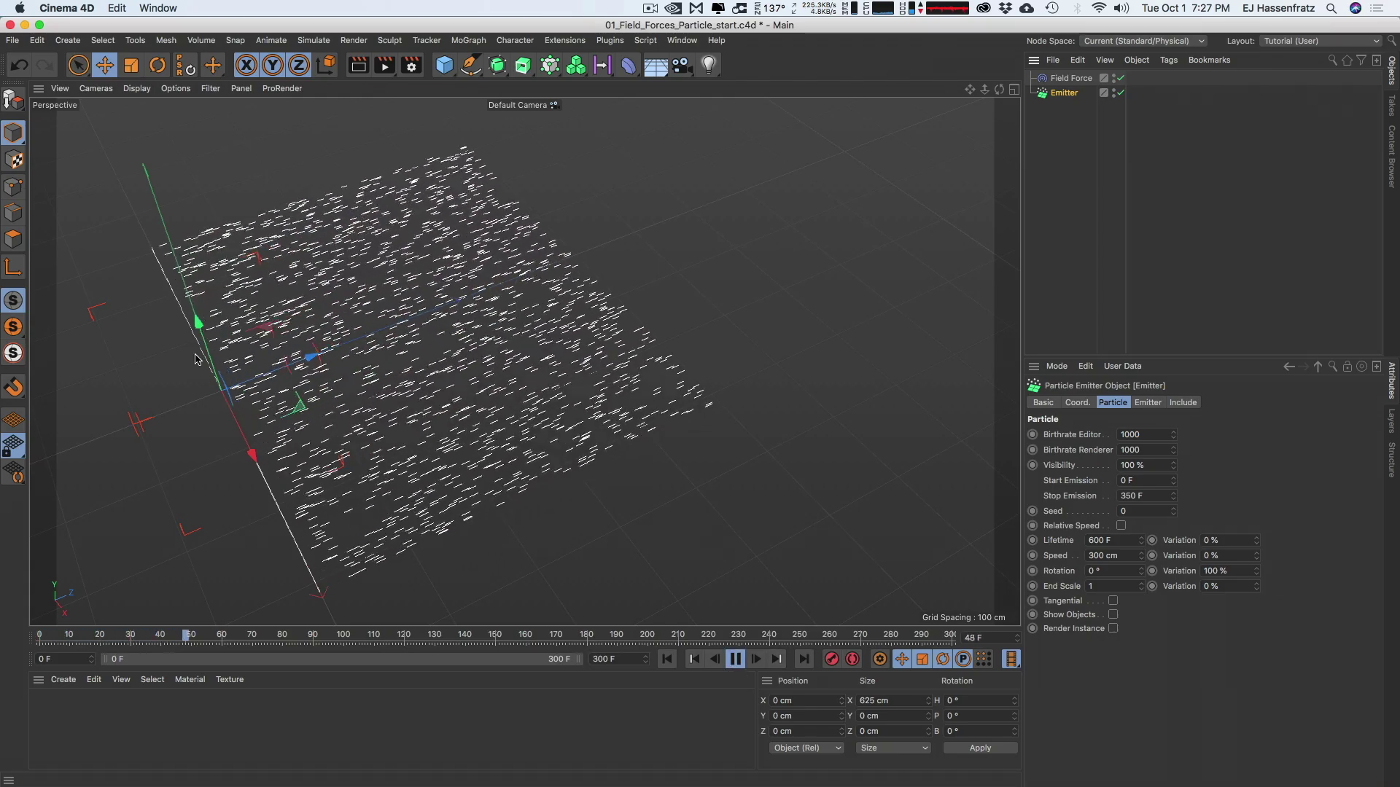
pyautogui.click(1147, 403)
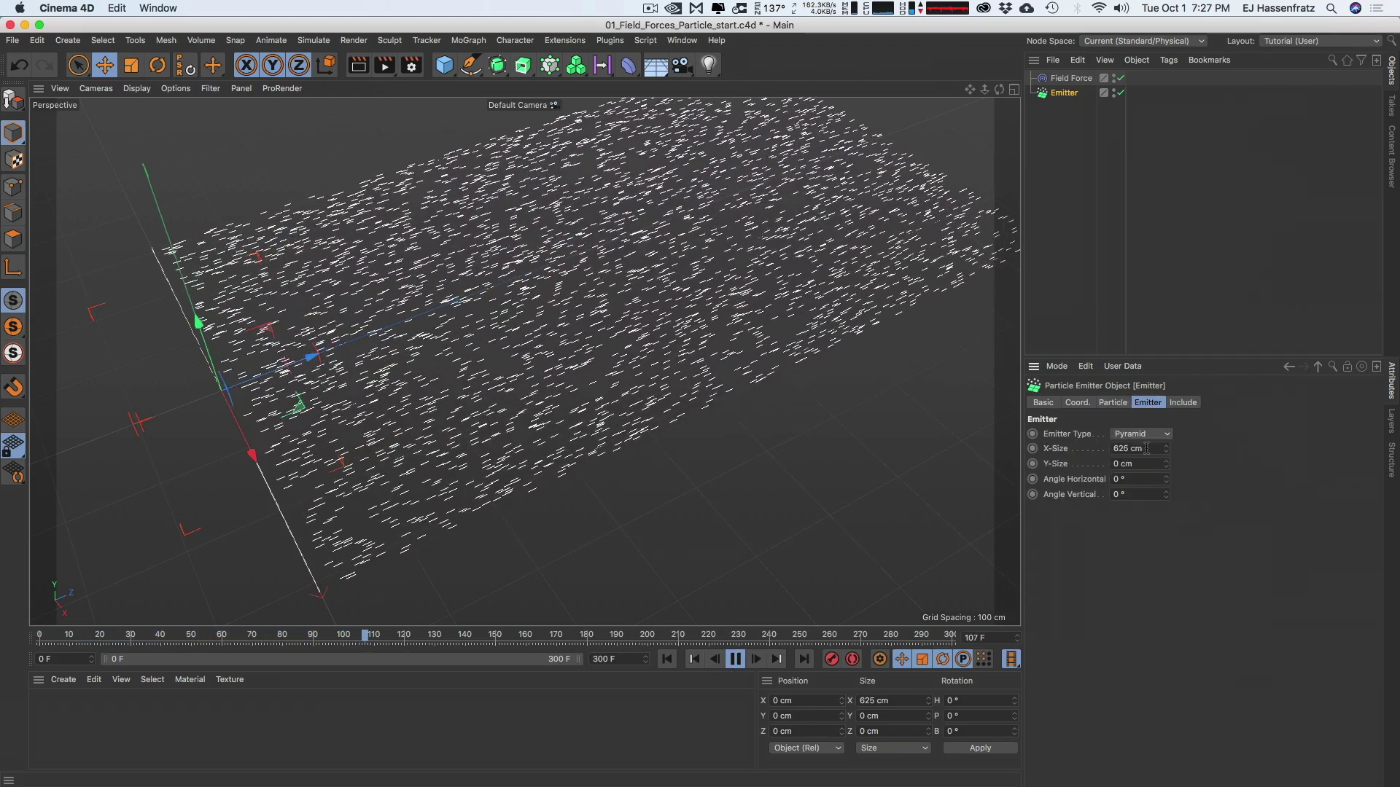
pyautogui.click(1119, 449)
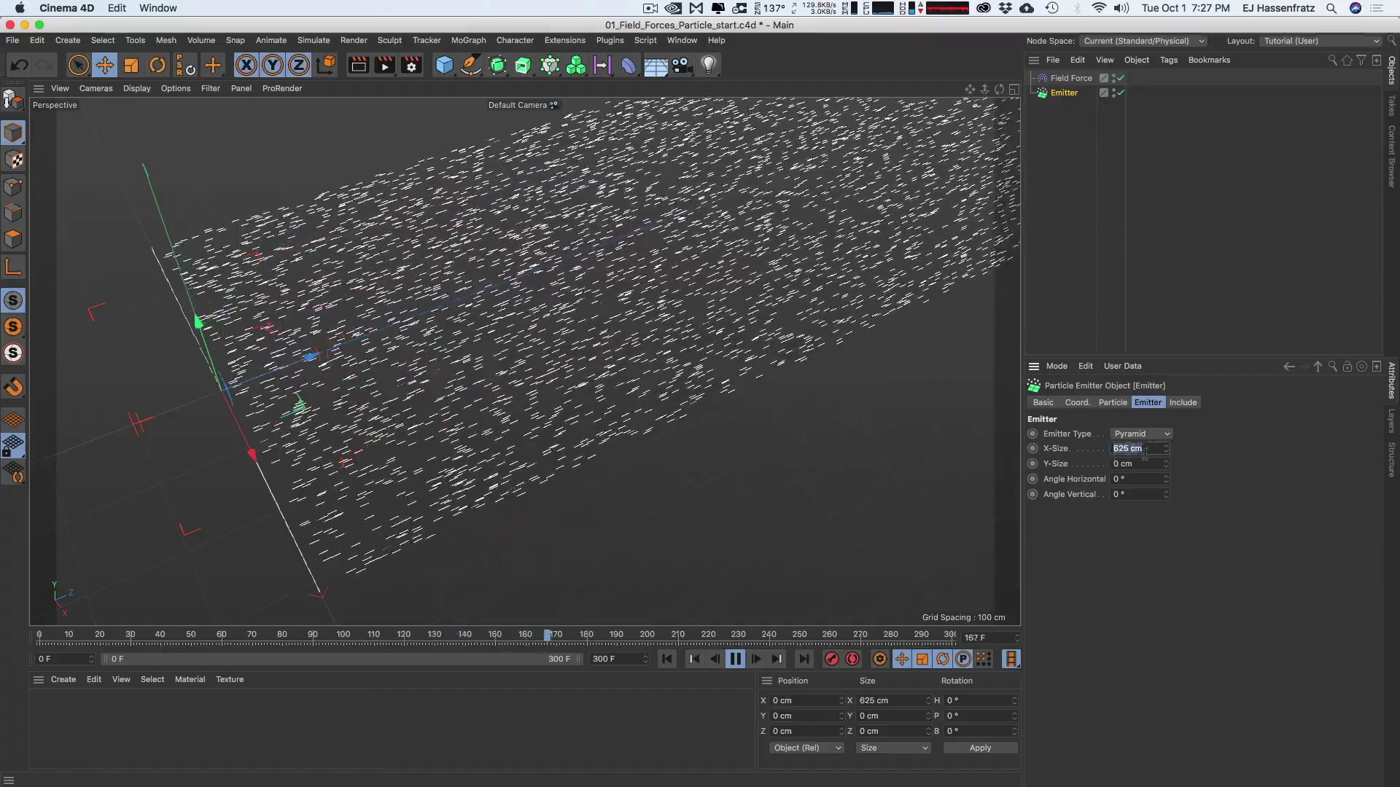
pyautogui.click(1113, 403)
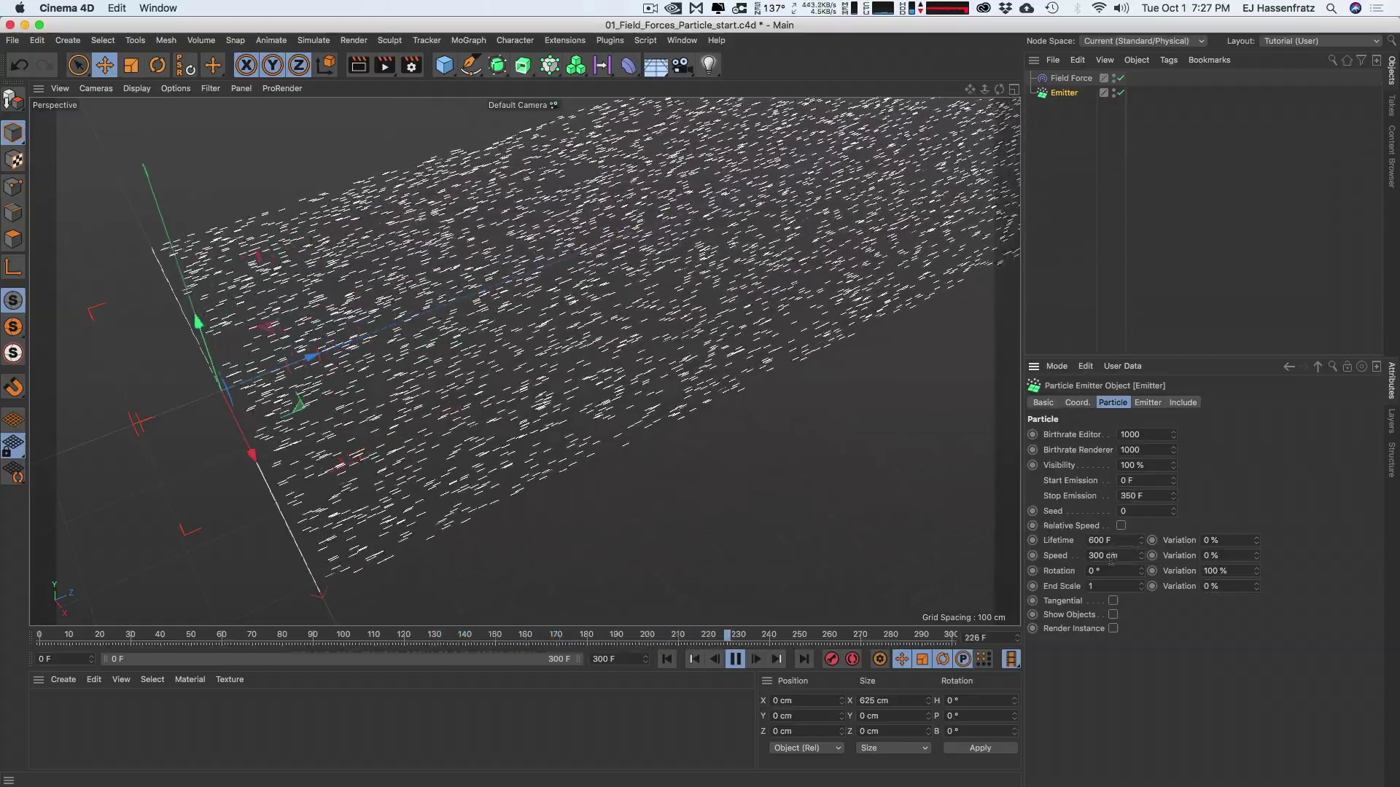
# Set the Field Force's Velocity Type to Change Direction
pyautogui.click(1068, 79)
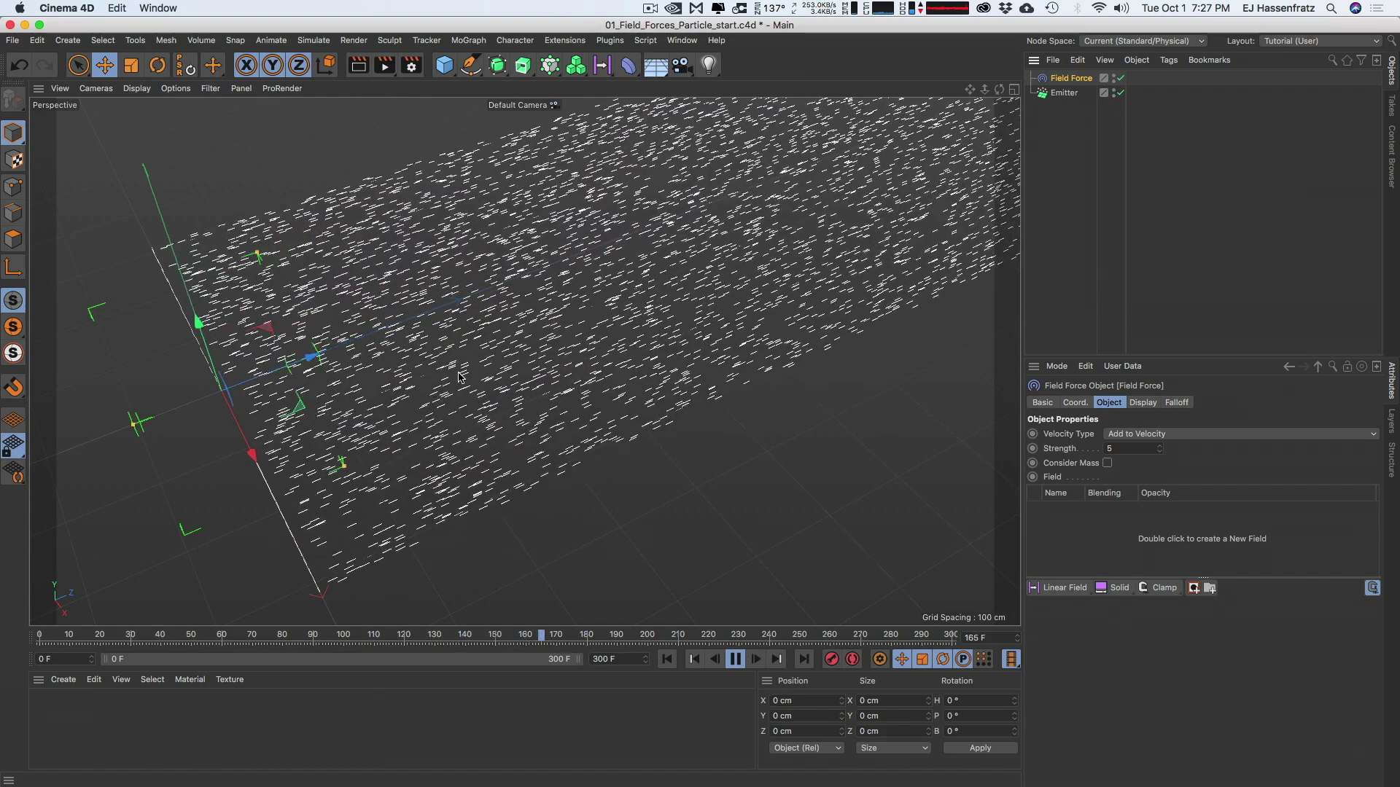
pyautogui.click(1159, 434)
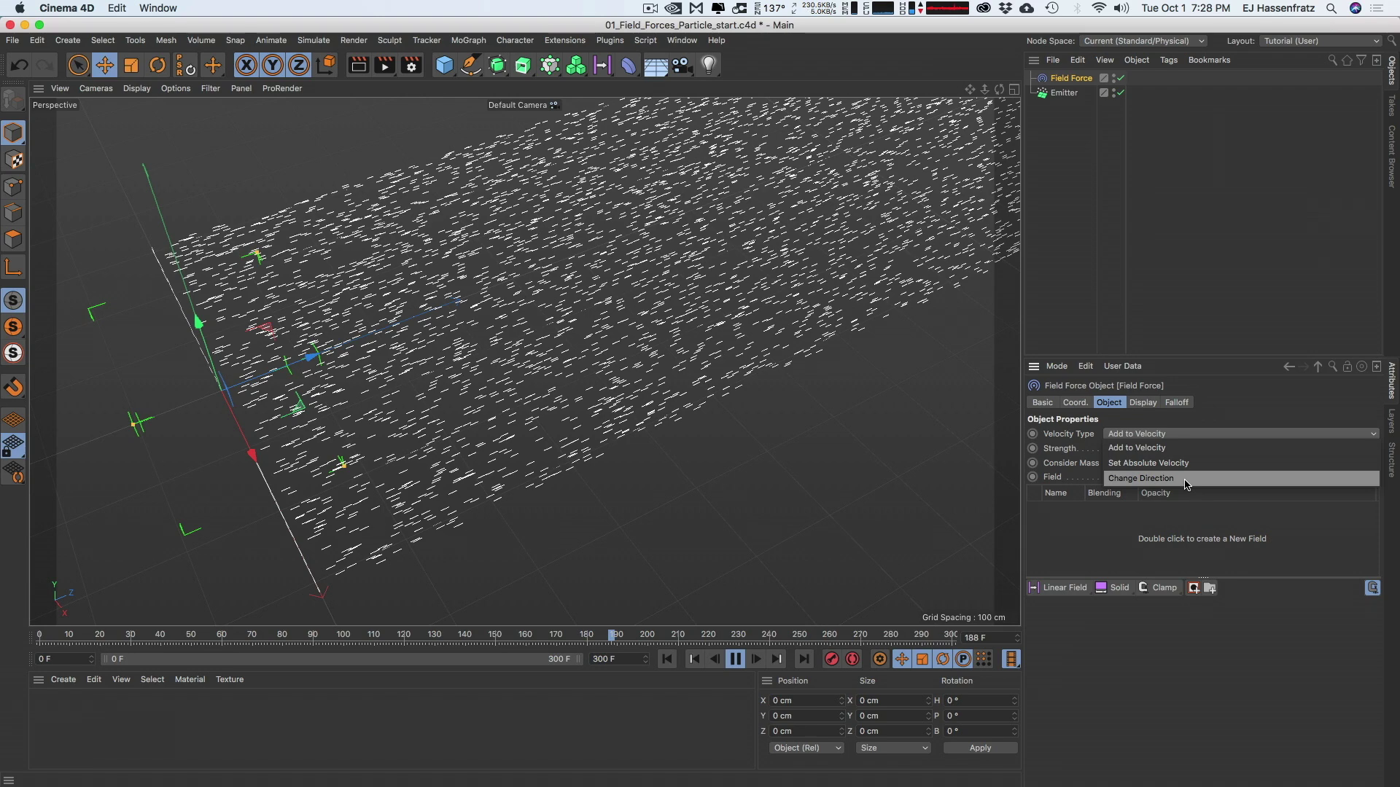
pyautogui.click(1147, 481)
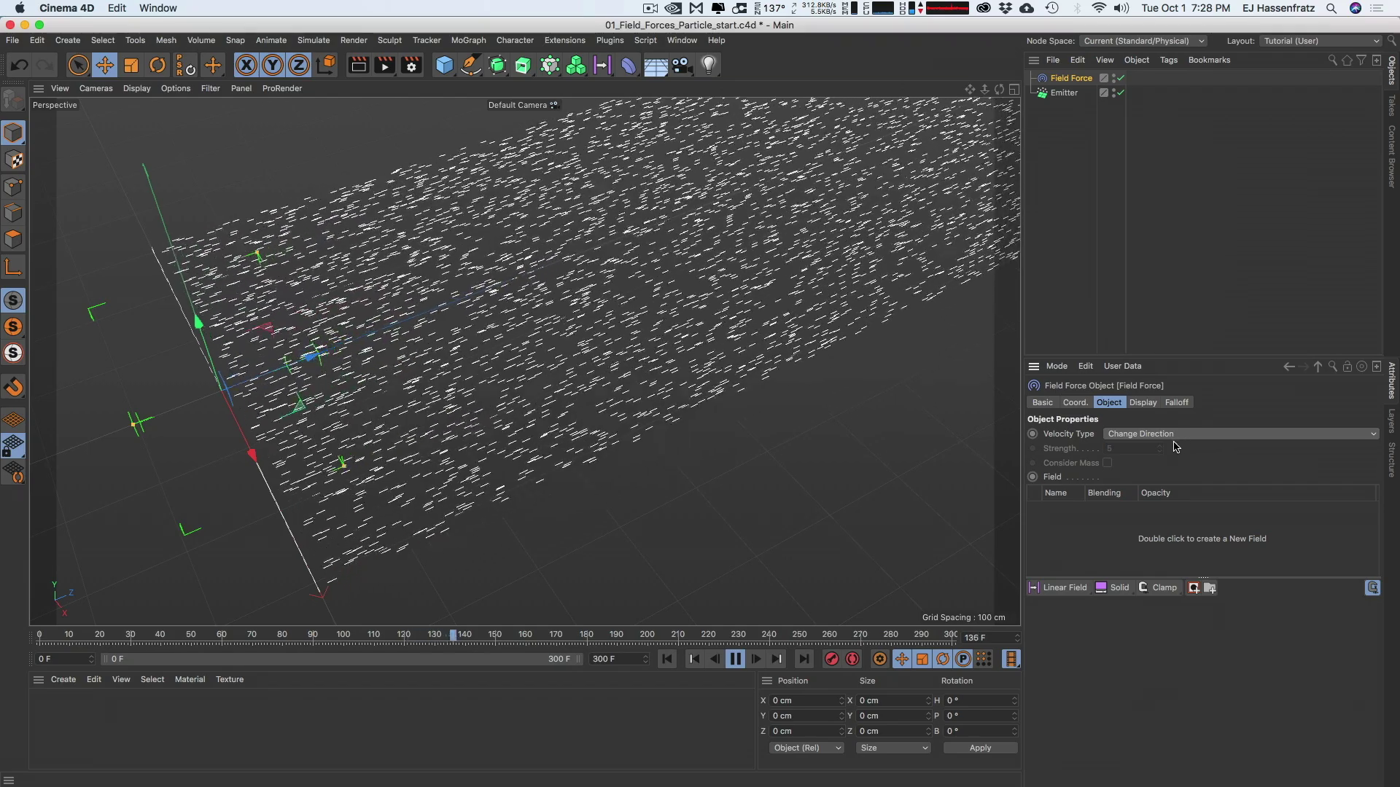
pyautogui.click(314, 40)
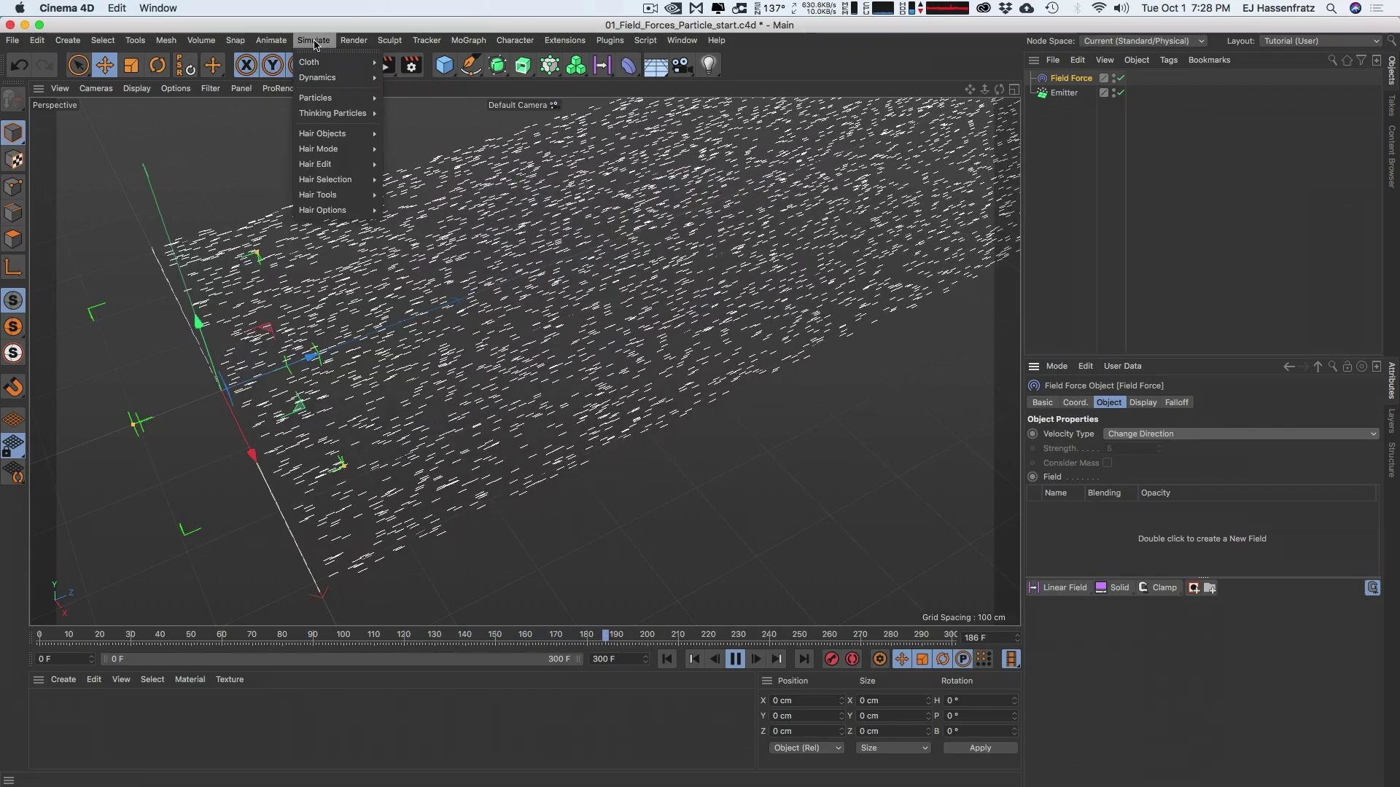
pyautogui.moveTo(368, 107)
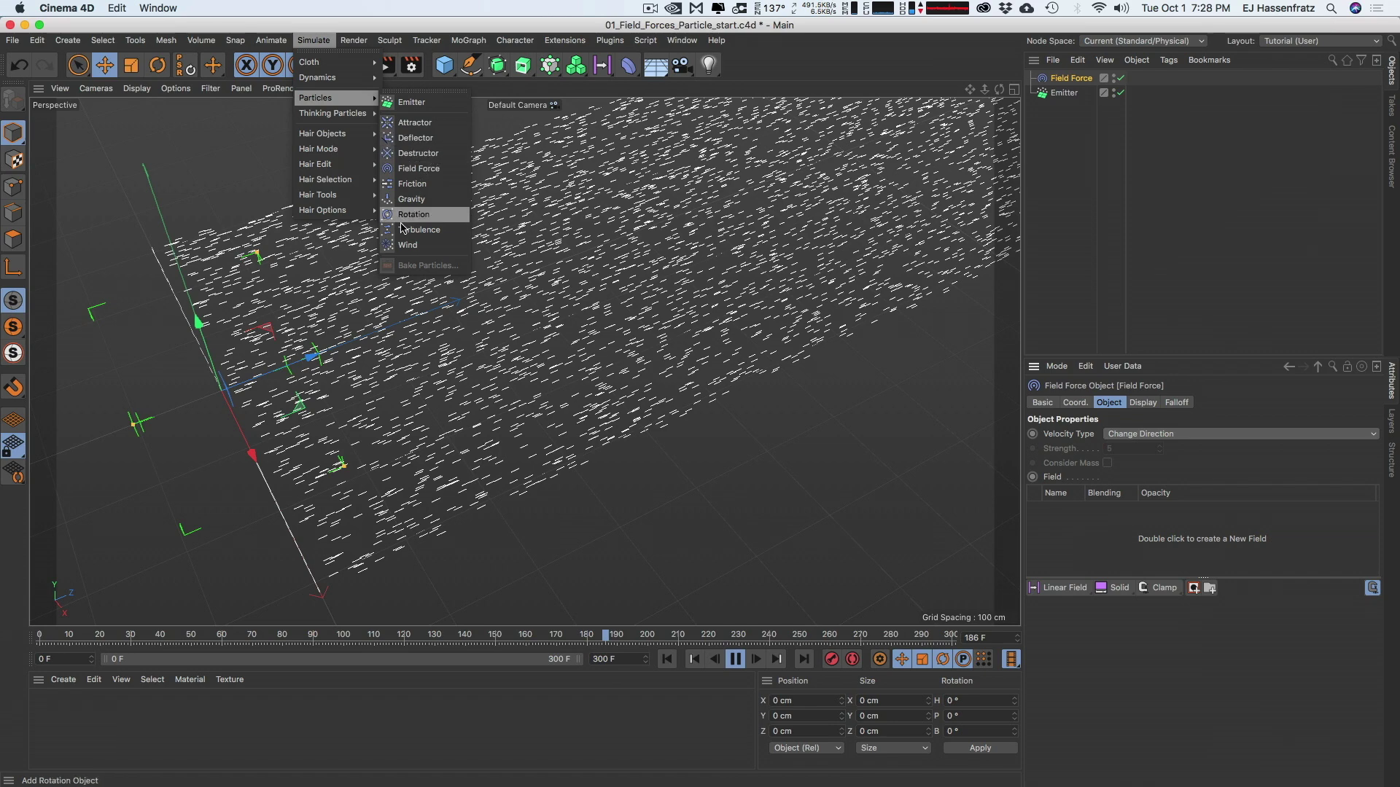
pyautogui.press('Escape')
# Add a Linear Field to the Field Force and move it to about 13 cm in Z
pyautogui.click(1068, 587)
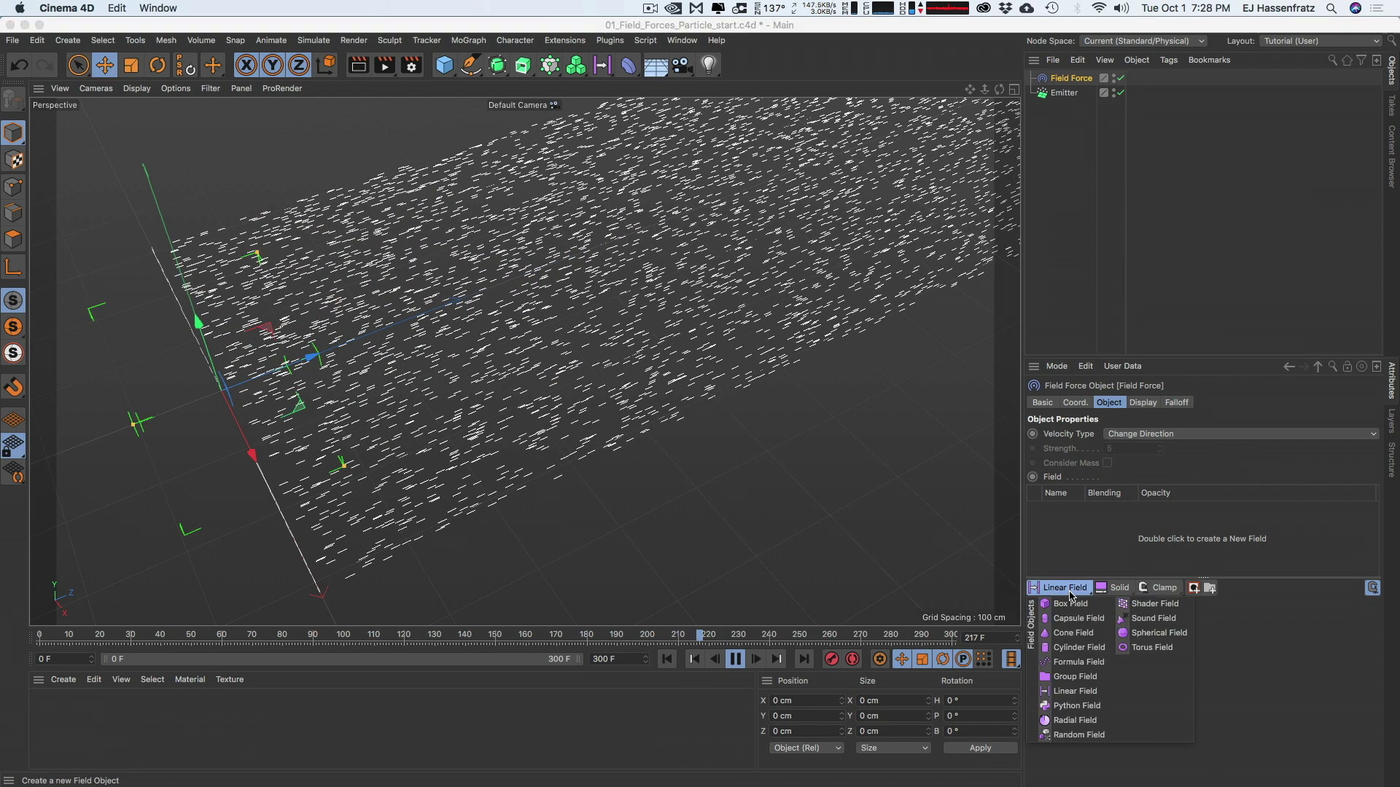
pyautogui.click(1072, 691)
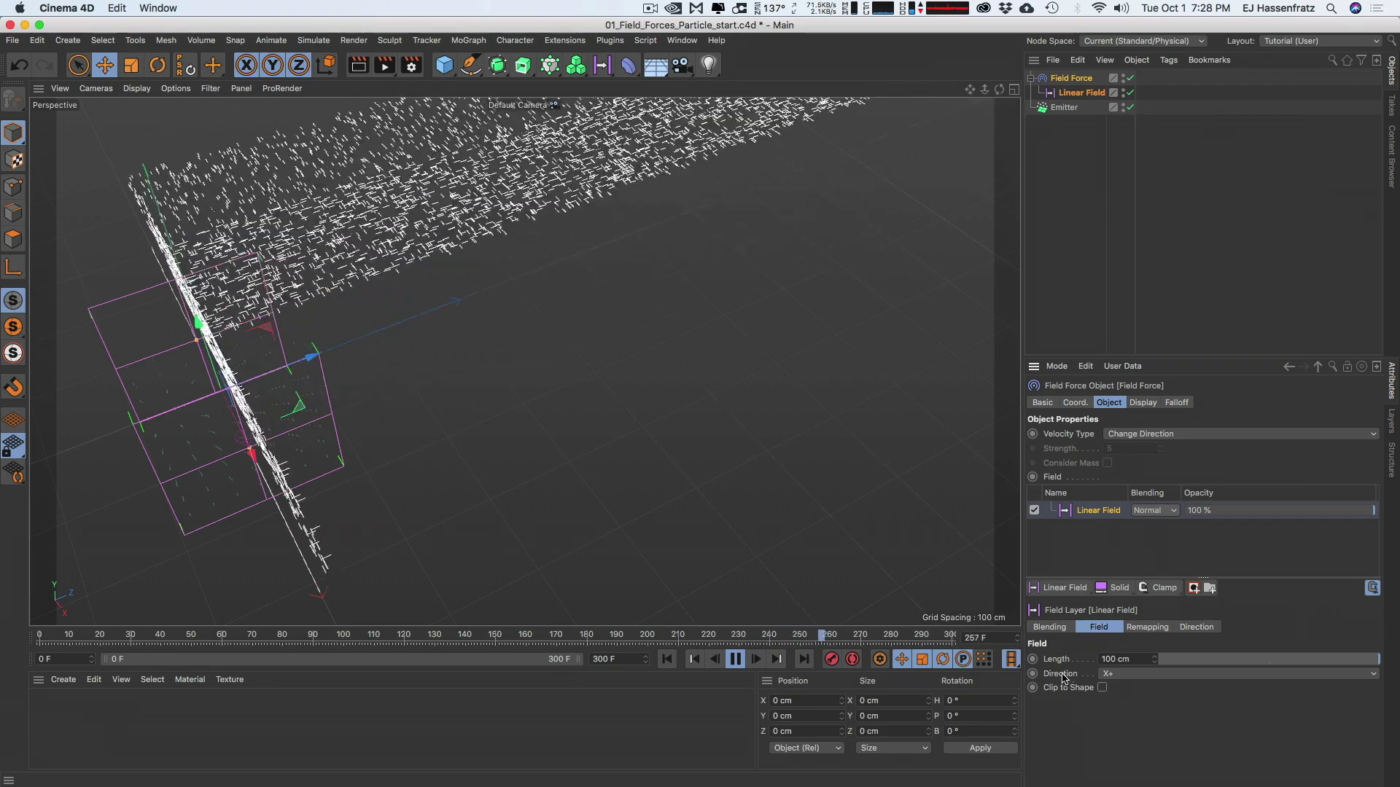
pyautogui.keyDown('alt'); pyautogui.moveTo(175, 417); pyautogui.dragTo(474, 433); pyautogui.keyUp('alt')
pyautogui.moveTo(485, 307); pyautogui.dragTo(460, 370)
pyautogui.keyDown('alt'); pyautogui.moveTo(459, 369); pyautogui.dragTo(544, 359, button='middle'); pyautogui.keyUp('alt')
pyautogui.keyDown('alt'); pyautogui.moveTo(544, 360); pyautogui.dragTo(591, 368, button='right'); pyautogui.keyUp('alt')
pyautogui.keyDown('alt'); pyautogui.moveTo(590, 368); pyautogui.dragTo(578, 405); pyautogui.keyUp('alt')
pyautogui.keyDown('alt'); pyautogui.moveTo(455, 394); pyautogui.dragTo(492, 374); pyautogui.keyUp('alt')
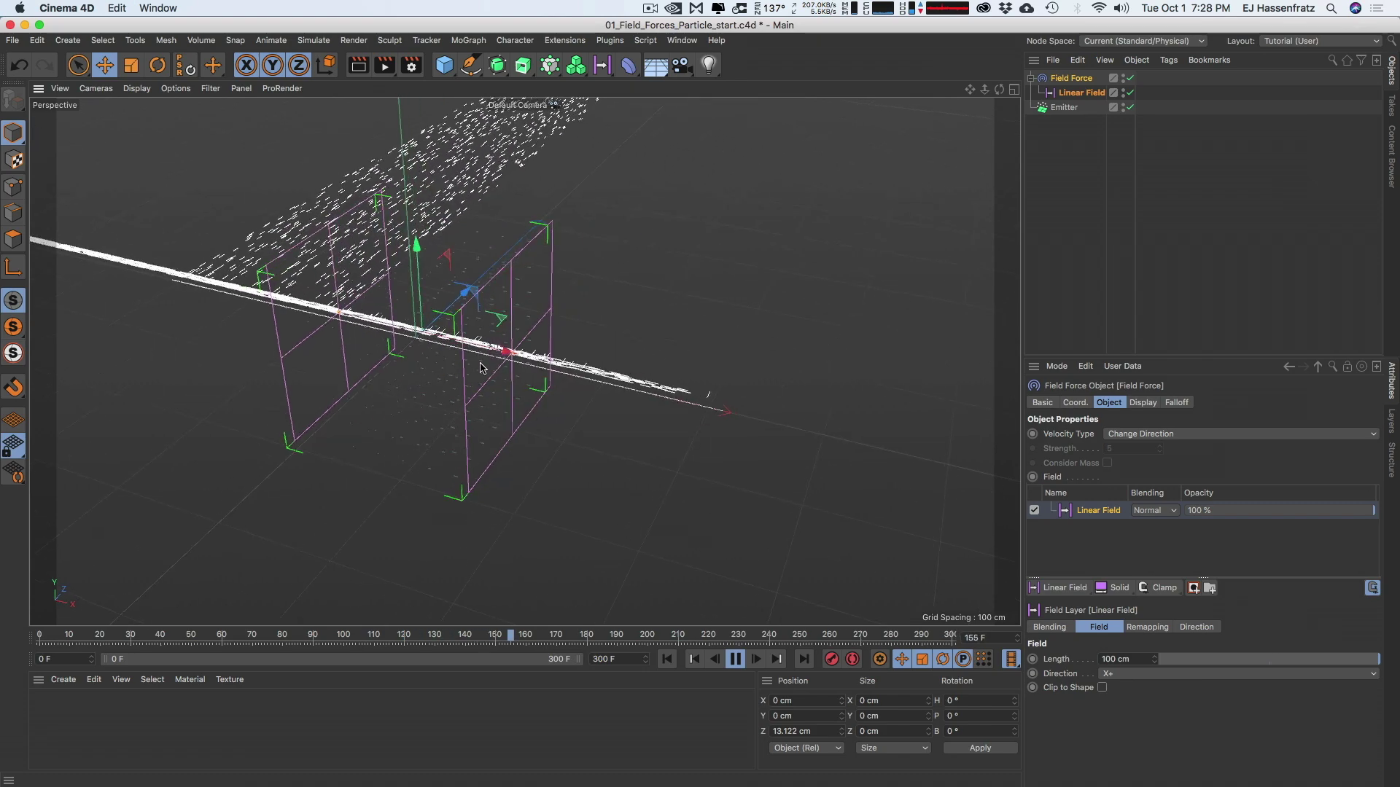
# Slide the Linear Field back and forth along the emitter, leaving it at about 40 cm in X
pyautogui.moveTo(419, 337)
pyautogui.mouseDown()
pyautogui.moveTo(372, 326)
pyautogui.moveTo(722, 396)
pyautogui.moveTo(406, 330)
pyautogui.mouseUp()
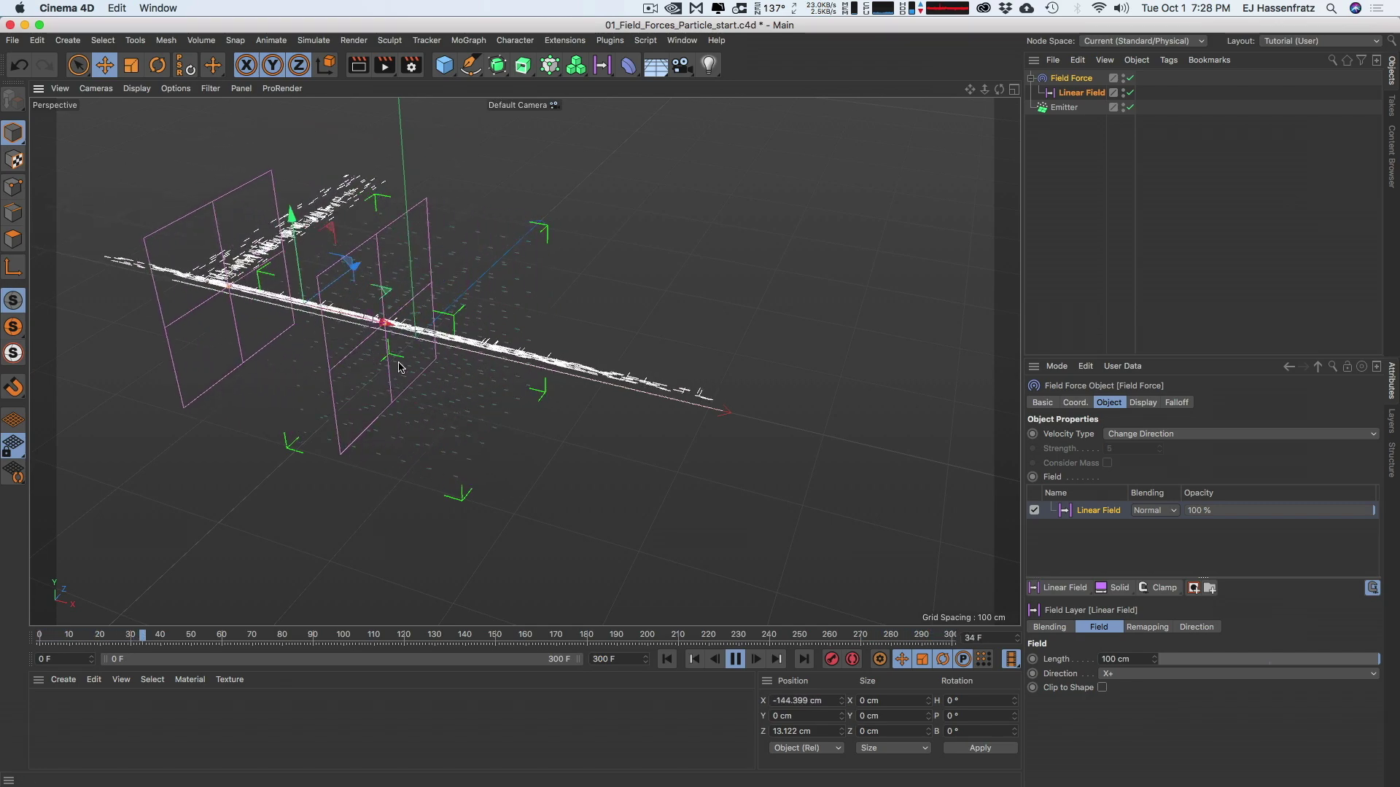
pyautogui.moveTo(381, 325); pyautogui.dragTo(611, 375)
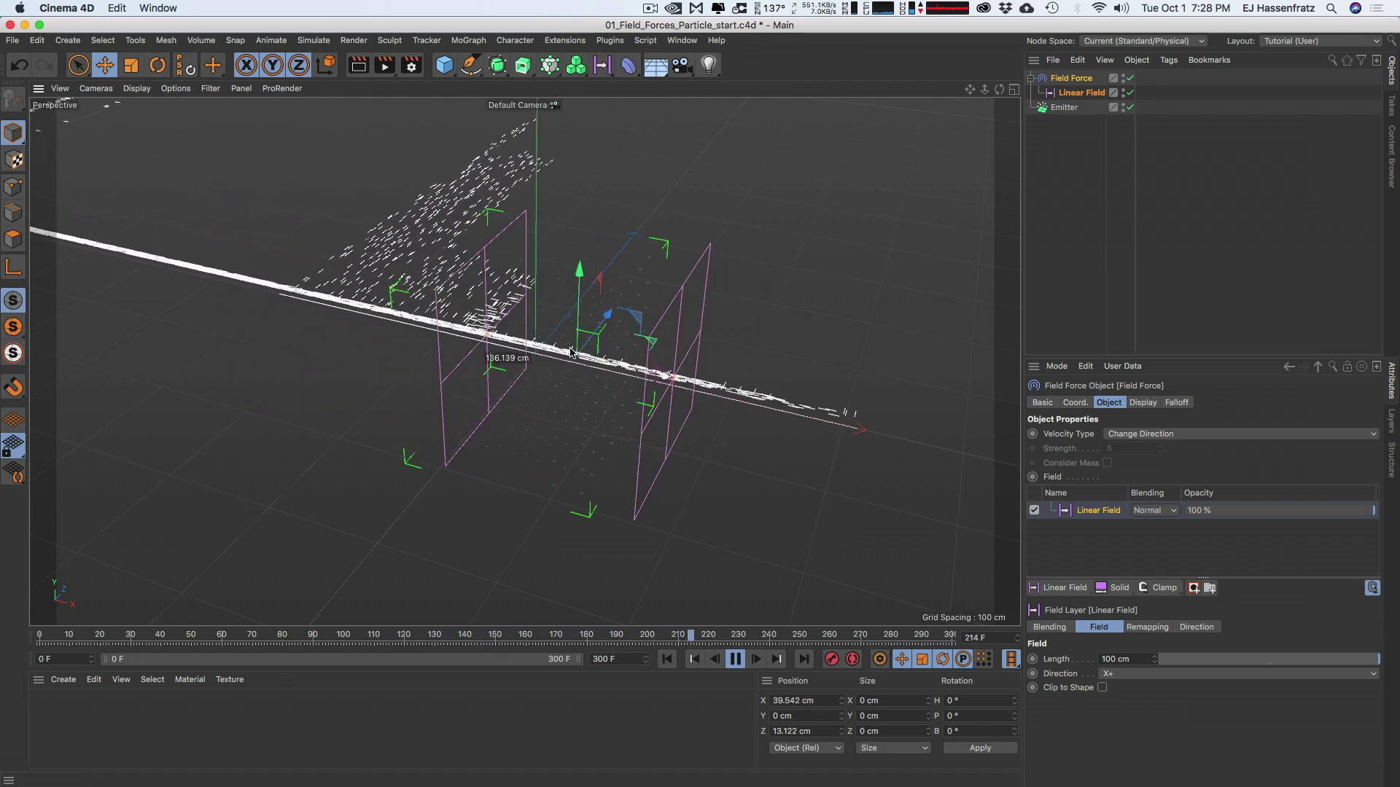
pyautogui.keyDown('alt'); pyautogui.moveTo(750, 396); pyautogui.dragTo(525, 359); pyautogui.keyUp('alt')
pyautogui.keyDown('alt'); pyautogui.moveTo(693, 285); pyautogui.dragTo(516, 348, button='middle'); pyautogui.keyUp('alt')
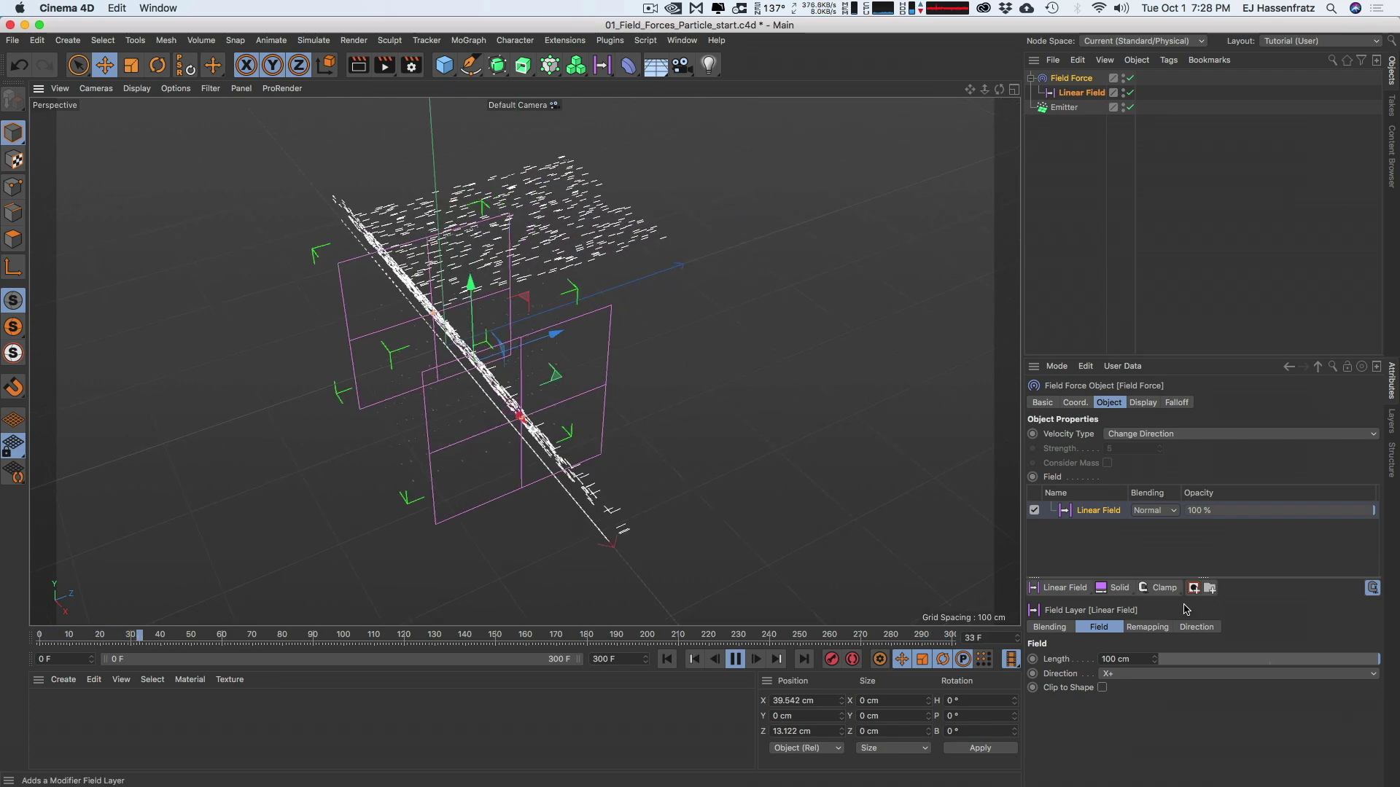
# Set the Linear Field's direction to Z+
pyautogui.click(1174, 673)
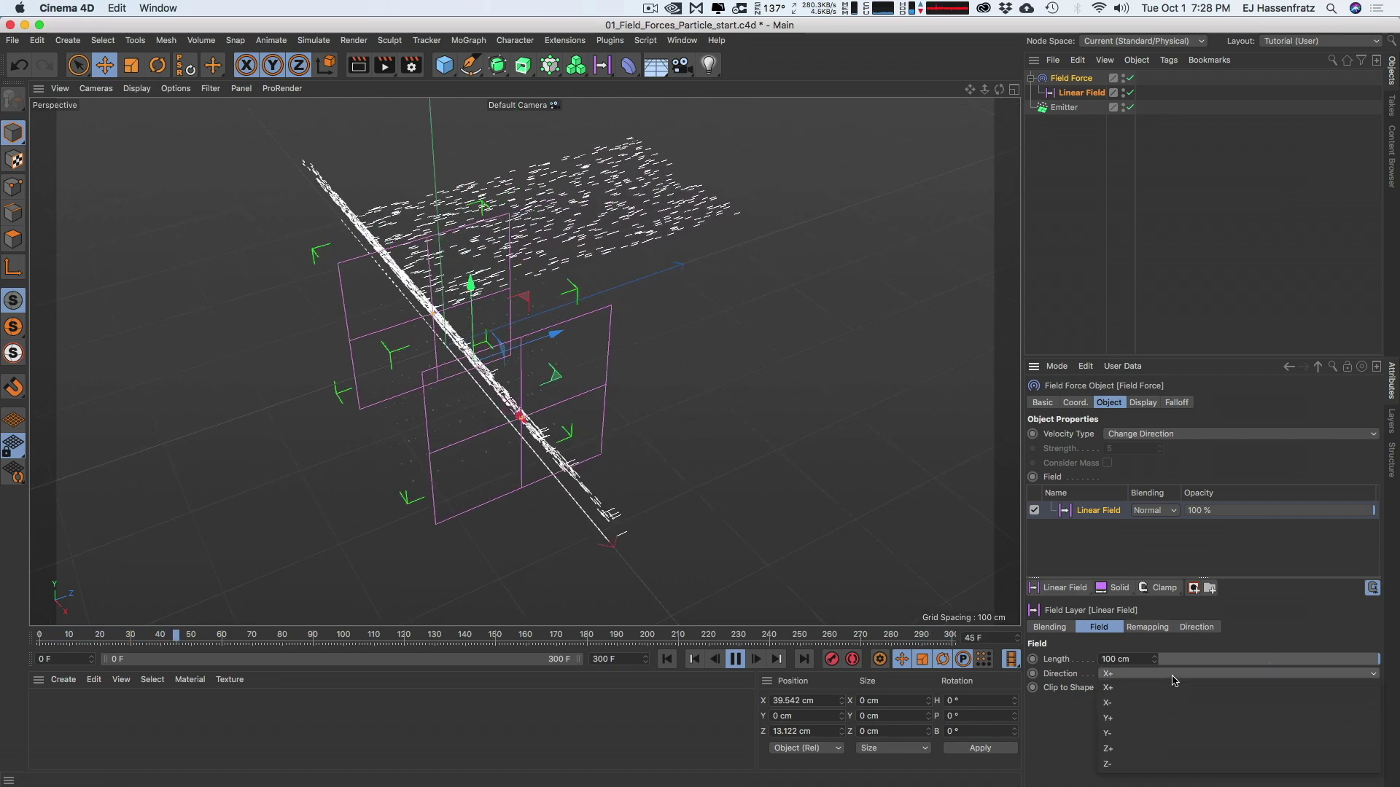
pyautogui.click(1171, 749)
pyautogui.keyDown('alt'); pyautogui.moveTo(602, 400); pyautogui.dragTo(542, 372, button='middle'); pyautogui.keyUp('alt')
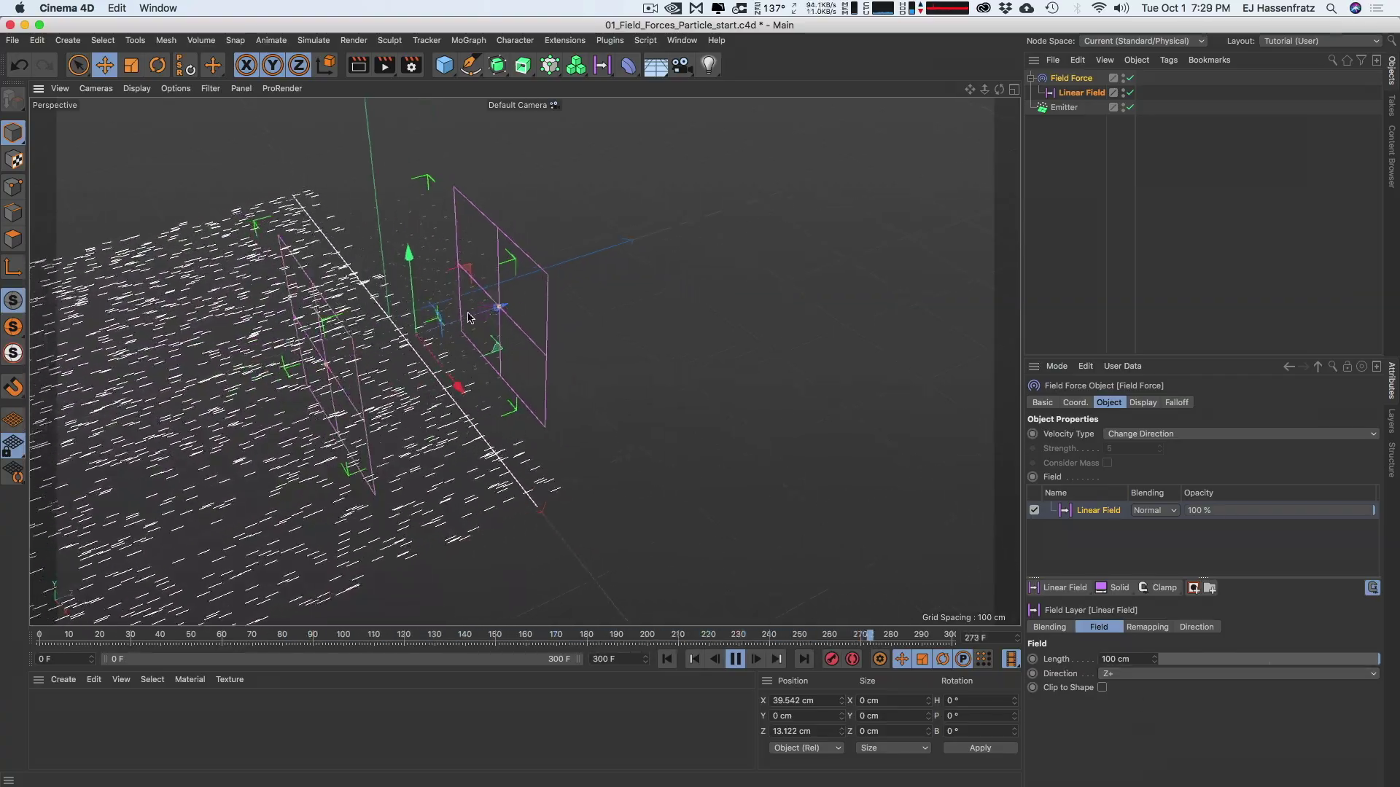
# Set the Linear Field's direction to Z- and move it ahead of the emitter to about 409 cm in Z
pyautogui.click(1131, 673)
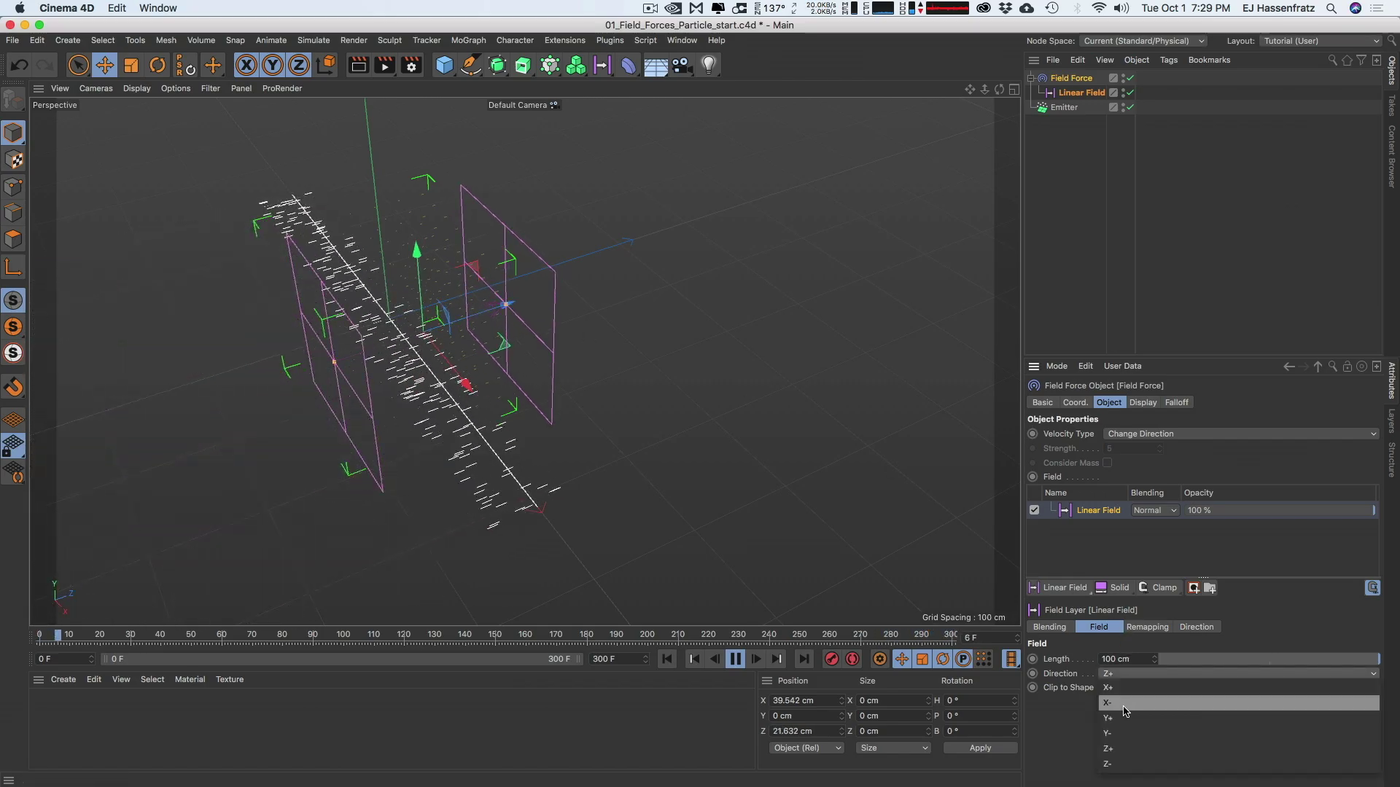
pyautogui.click(1110, 764)
pyautogui.moveTo(477, 314); pyautogui.dragTo(571, 268)
pyautogui.keyDown('alt'); pyautogui.moveTo(572, 269); pyautogui.dragTo(412, 313, button='middle'); pyautogui.keyUp('alt')
pyautogui.keyDown('alt'); pyautogui.moveTo(412, 314); pyautogui.dragTo(615, 216); pyautogui.keyUp('alt')
pyautogui.keyDown('alt'); pyautogui.moveTo(615, 216); pyautogui.dragTo(573, 246, button='right'); pyautogui.keyUp('alt')
pyautogui.keyDown('alt'); pyautogui.moveTo(573, 246); pyautogui.dragTo(538, 287); pyautogui.keyUp('alt')
# Try rotating the Linear Field's heading to steer the particles
pyautogui.press('r')
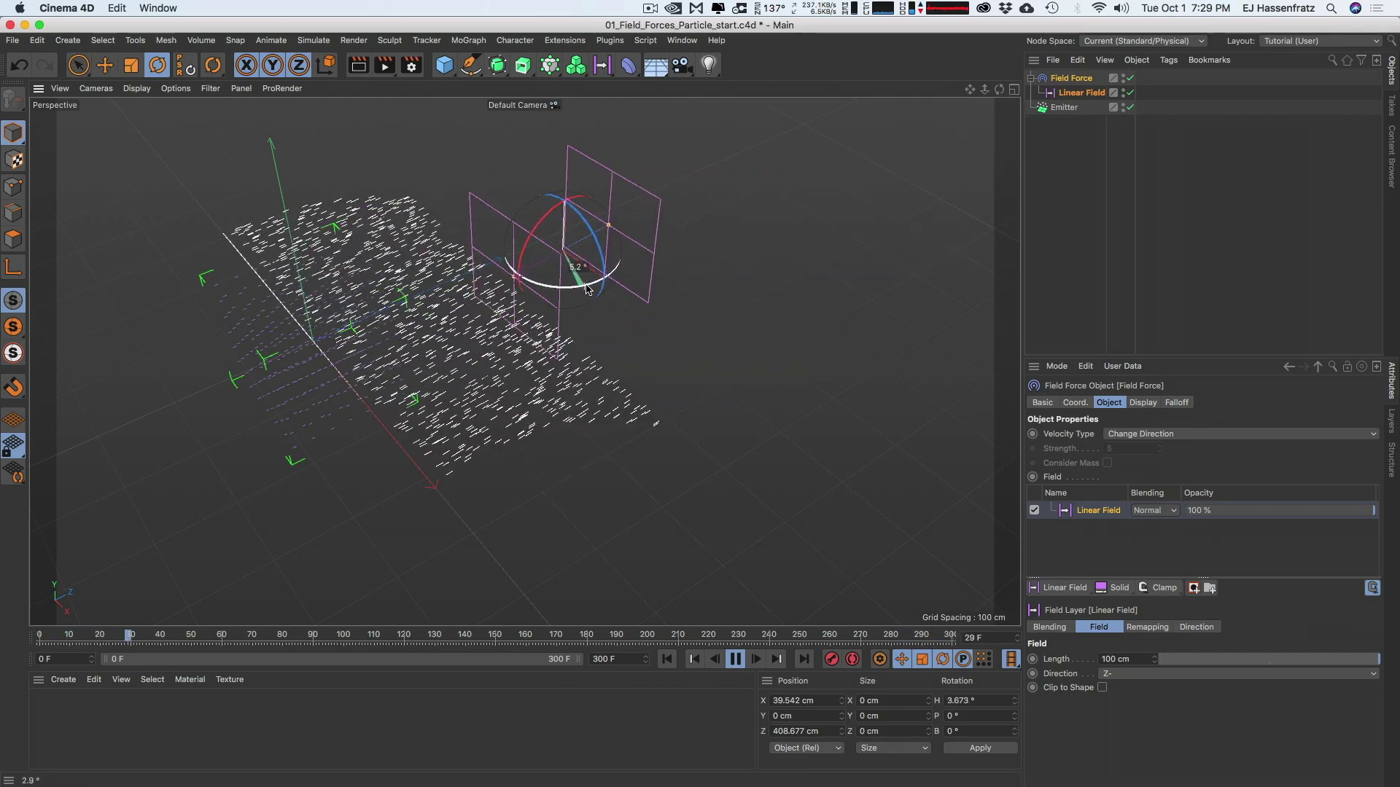
pyautogui.moveTo(664, 273); pyautogui.dragTo(536, 301)
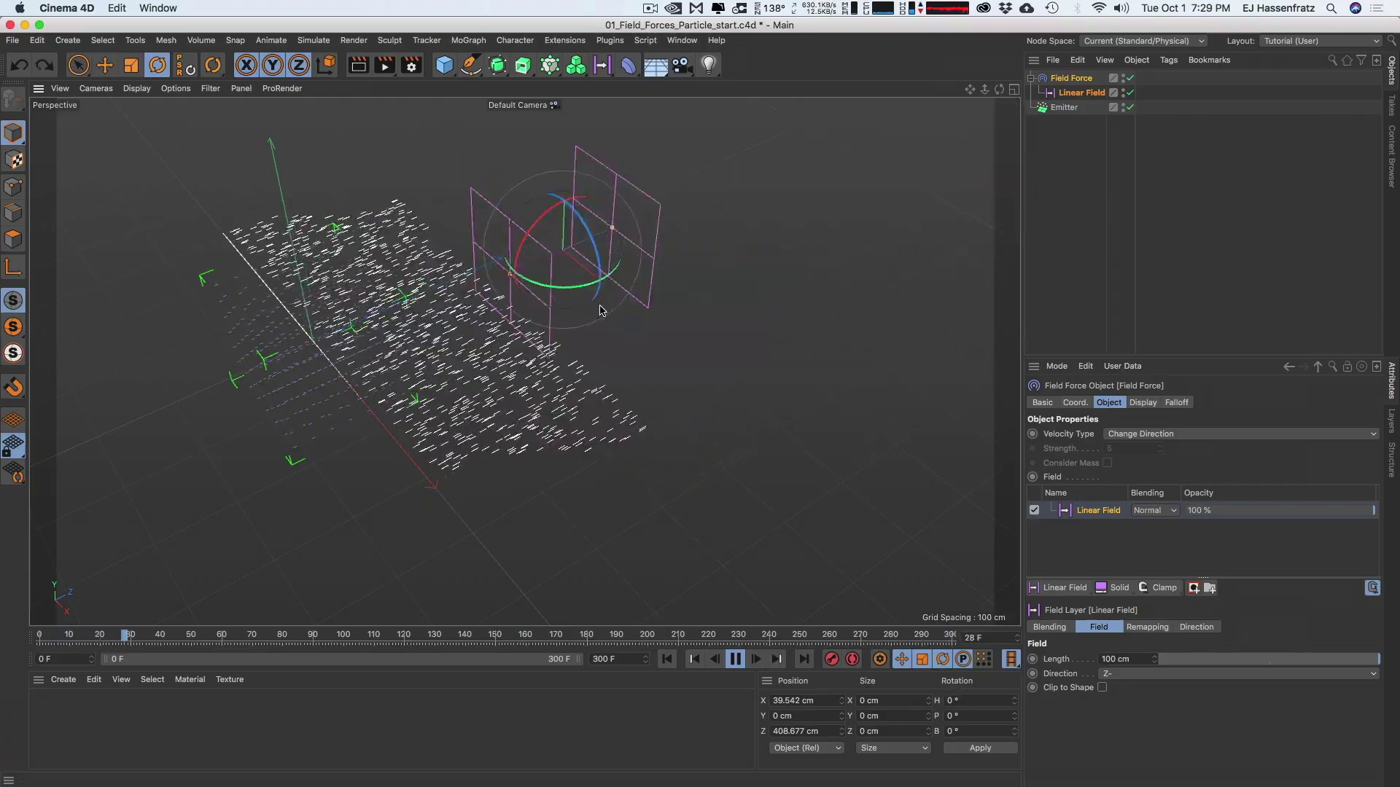
# Nudge the Linear Field along Z to about 412 cm
pyautogui.press('e')
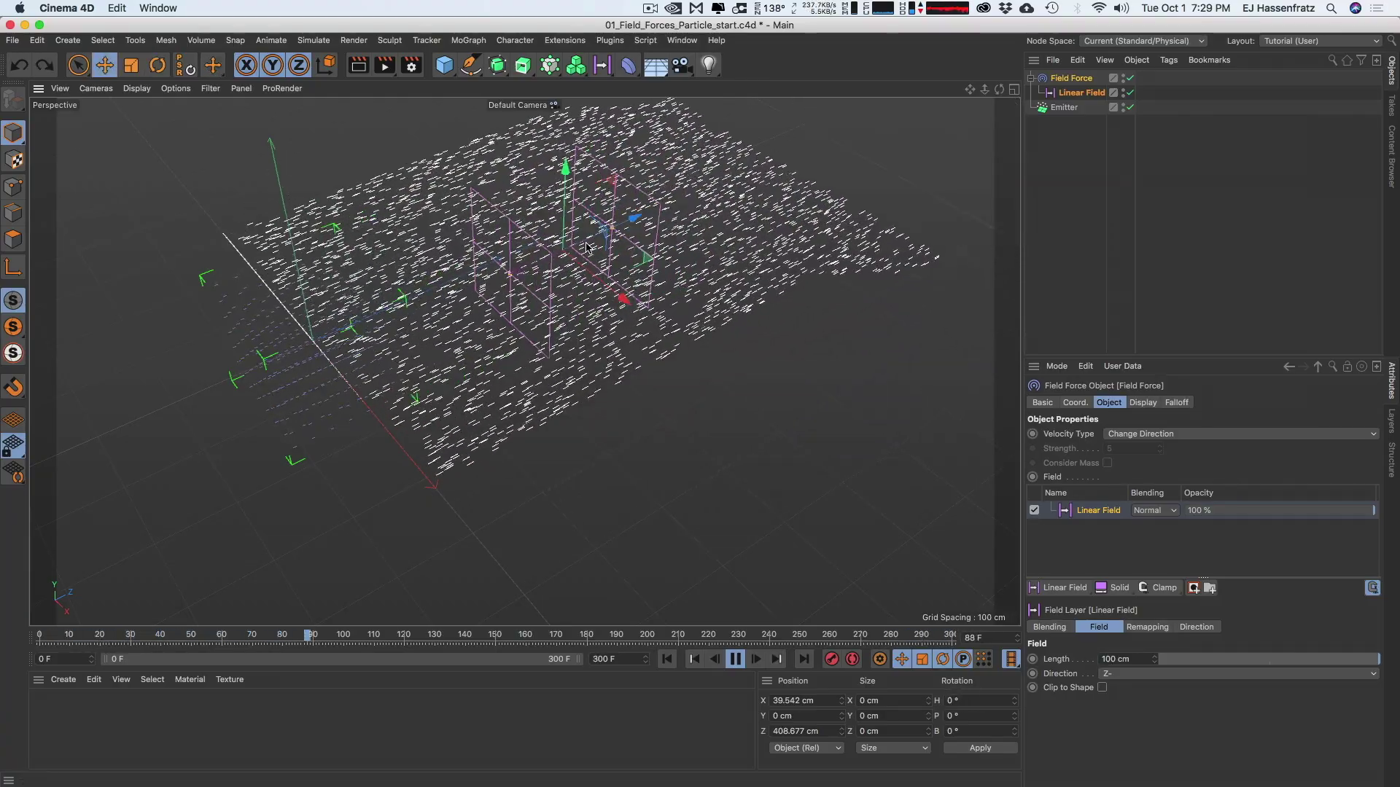
pyautogui.keyDown('alt'); pyautogui.moveTo(397, 350); pyautogui.dragTo(408, 310); pyautogui.keyUp('alt')
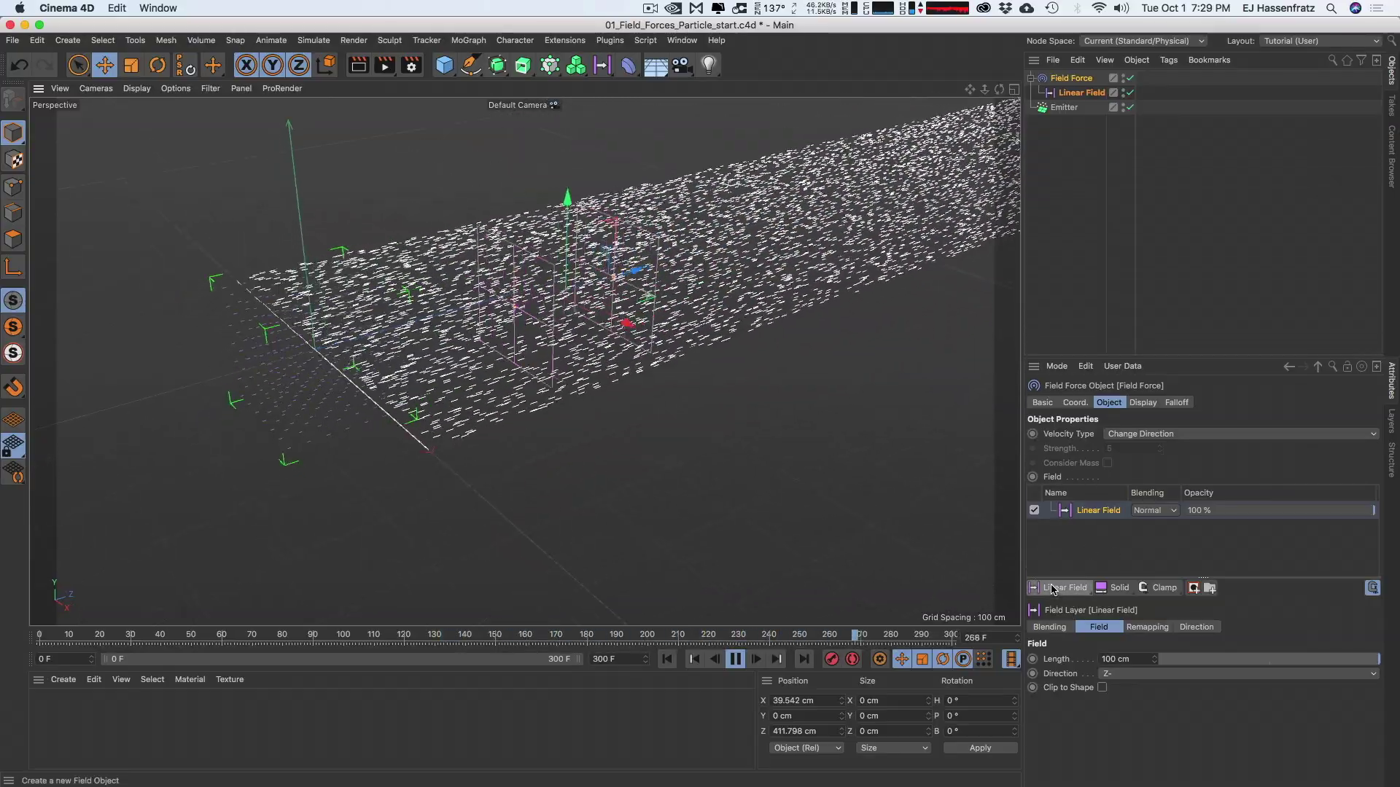
# Add a Random Field above the Linear Field in the Field Force and set its blending to Add
pyautogui.click(1073, 590)
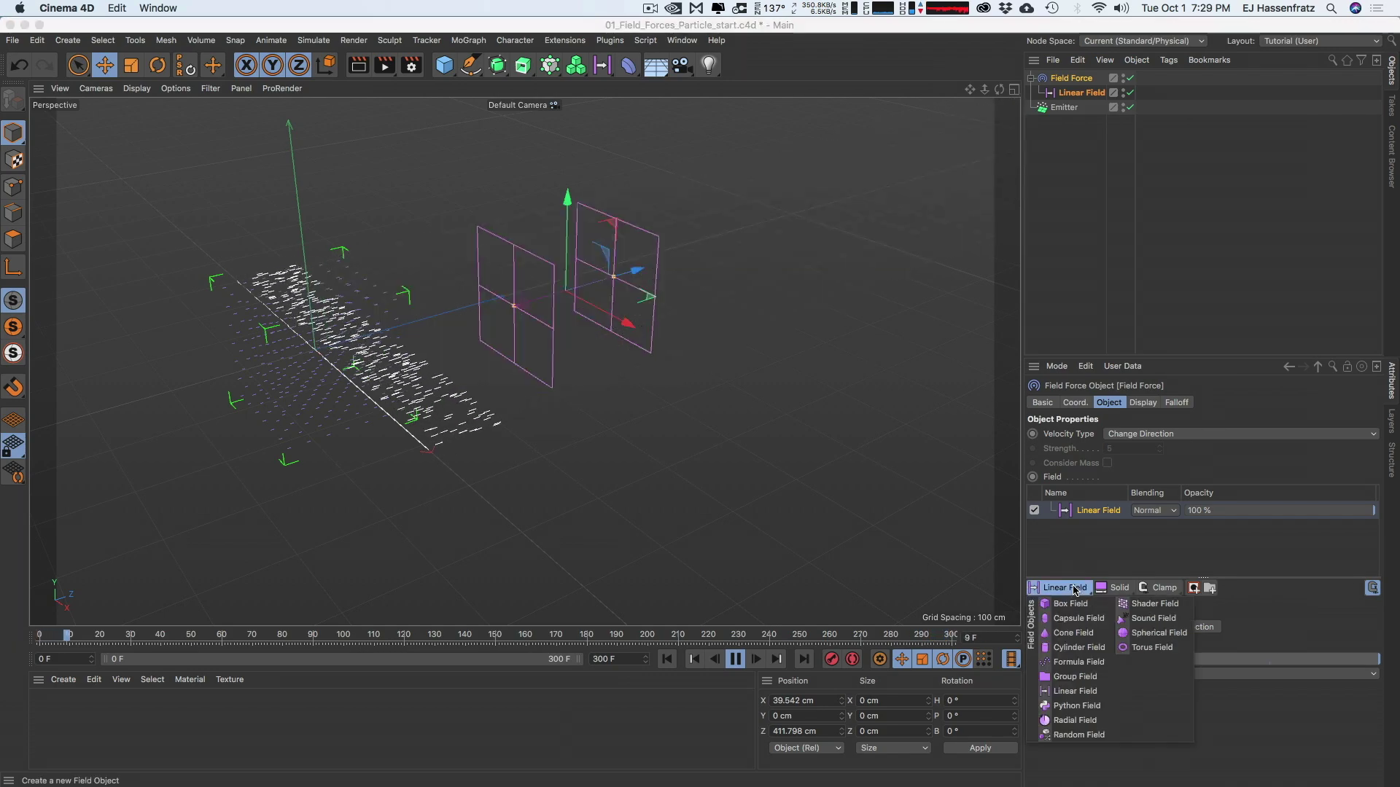
pyautogui.click(1078, 735)
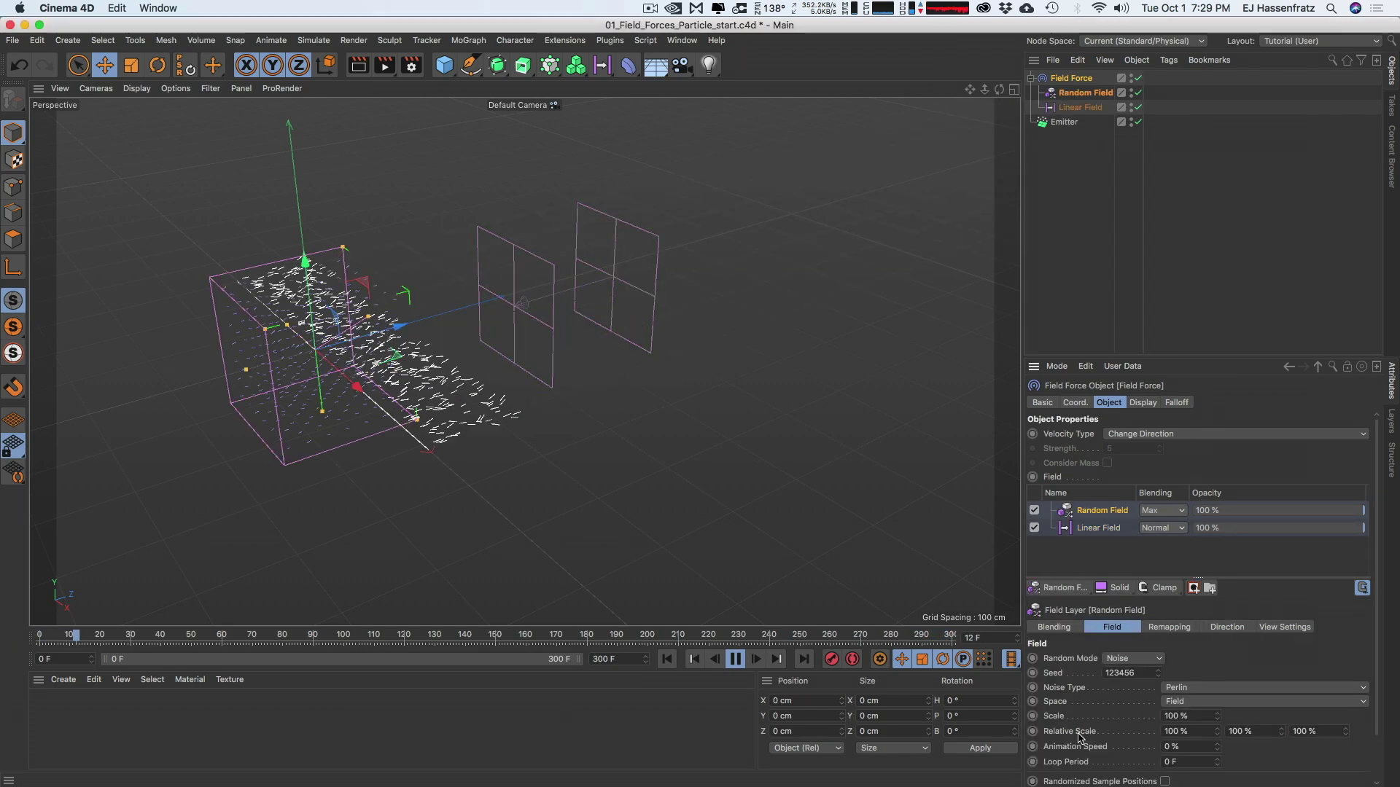
pyautogui.keyDown('alt'); pyautogui.moveTo(408, 324); pyautogui.dragTo(386, 364); pyautogui.keyUp('alt')
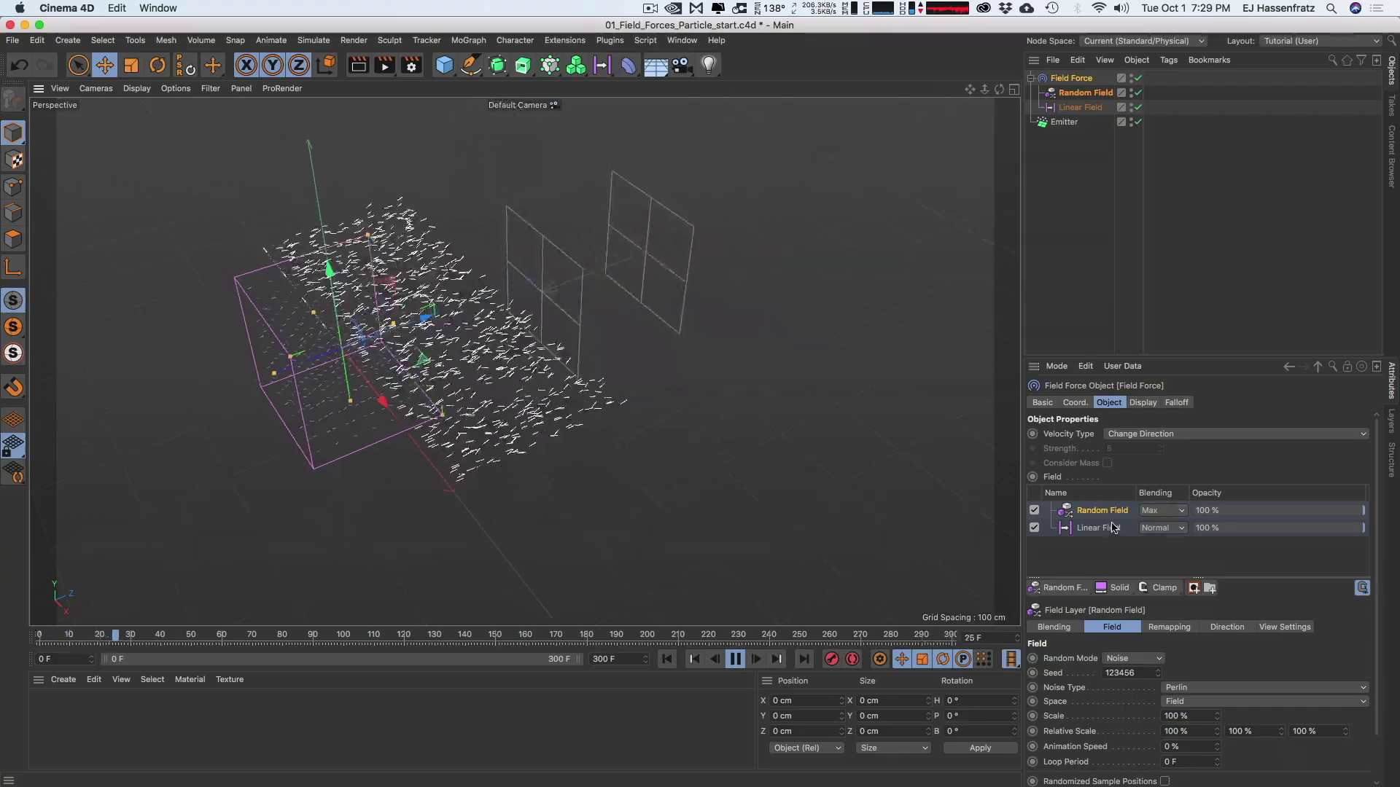
pyautogui.click(1155, 514)
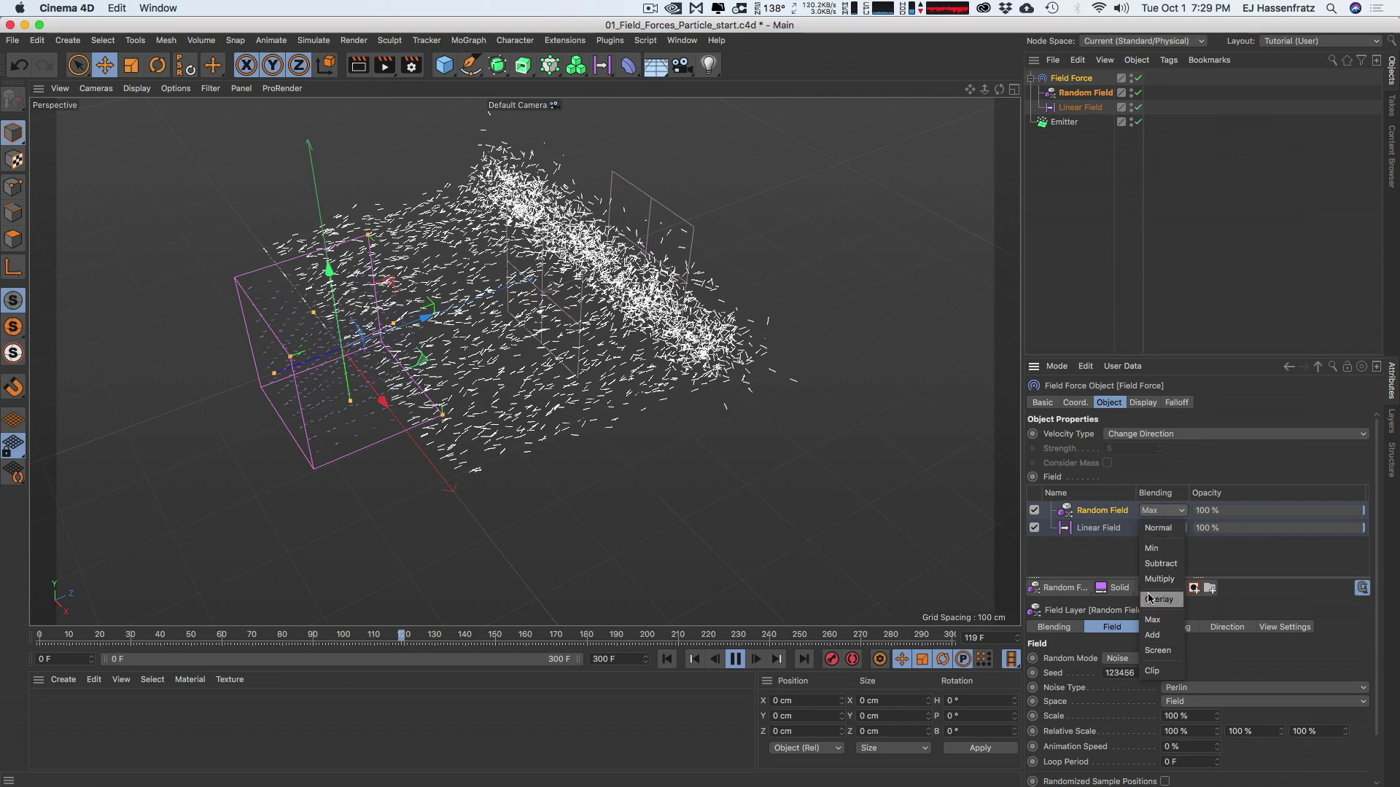
pyautogui.click(1162, 640)
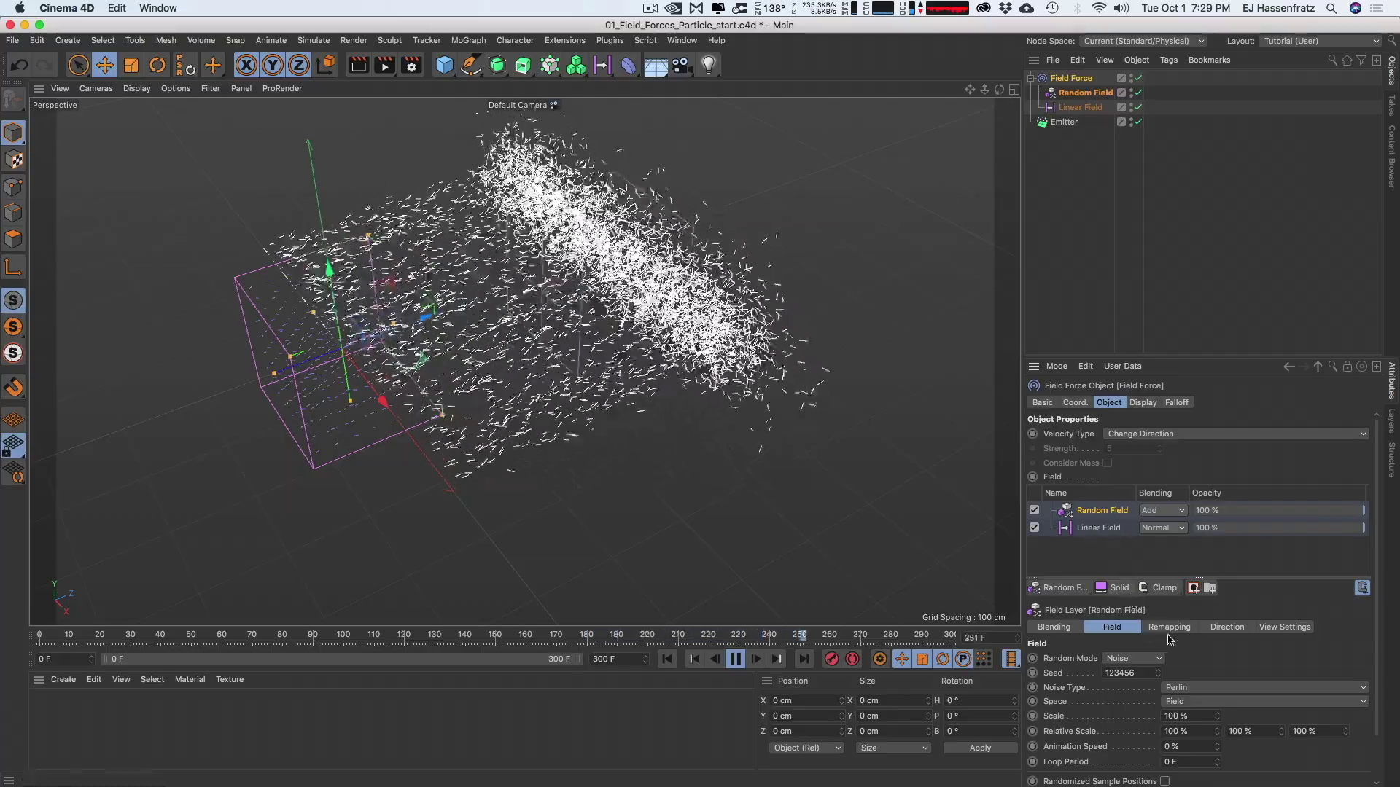
# Set the Random Field's noise Scale to 500 %
pyautogui.doubleClick(1197, 716)
pyautogui.write('500')
pyautogui.press('Return')
pyautogui.keyDown('alt'); pyautogui.moveTo(471, 321); pyautogui.dragTo(567, 336); pyautogui.keyUp('alt')
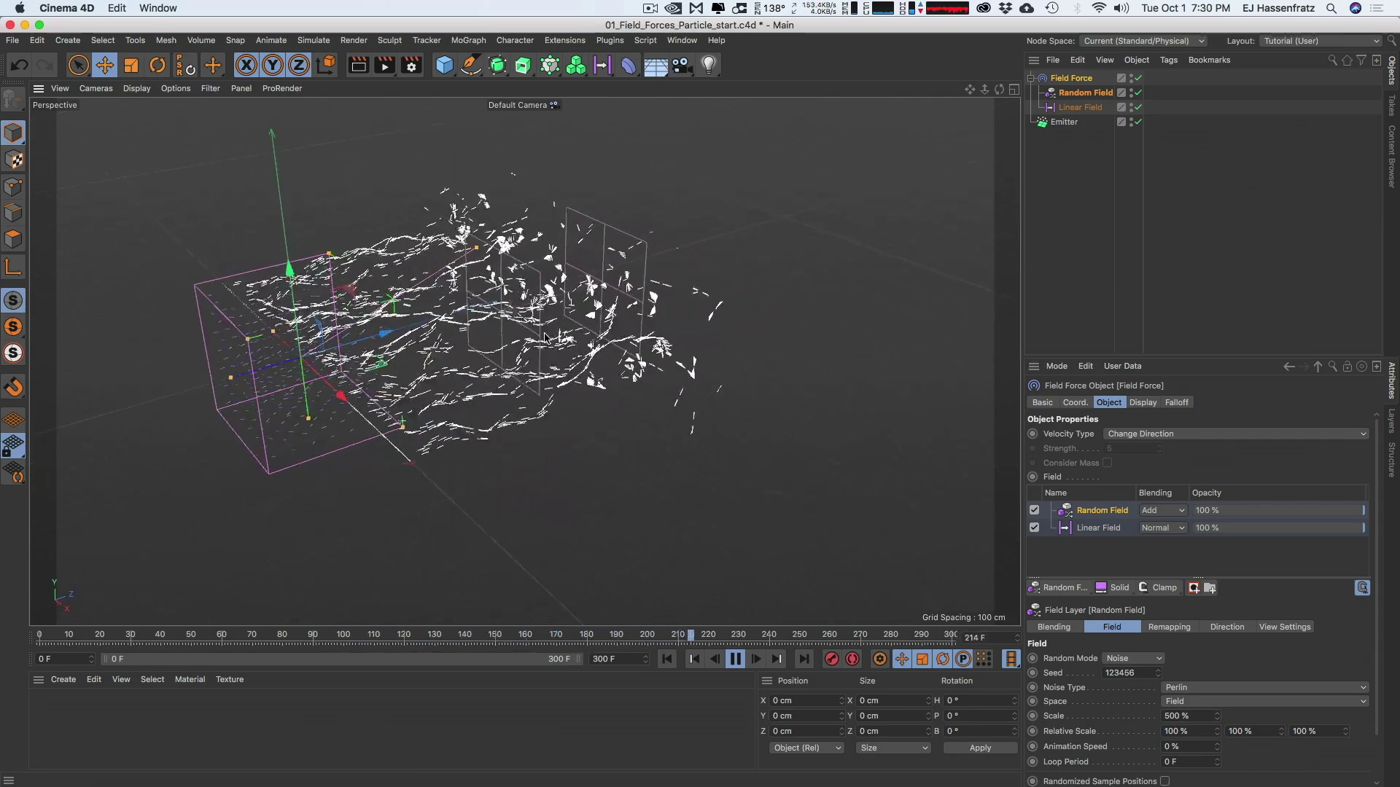
pyautogui.click(1076, 109)
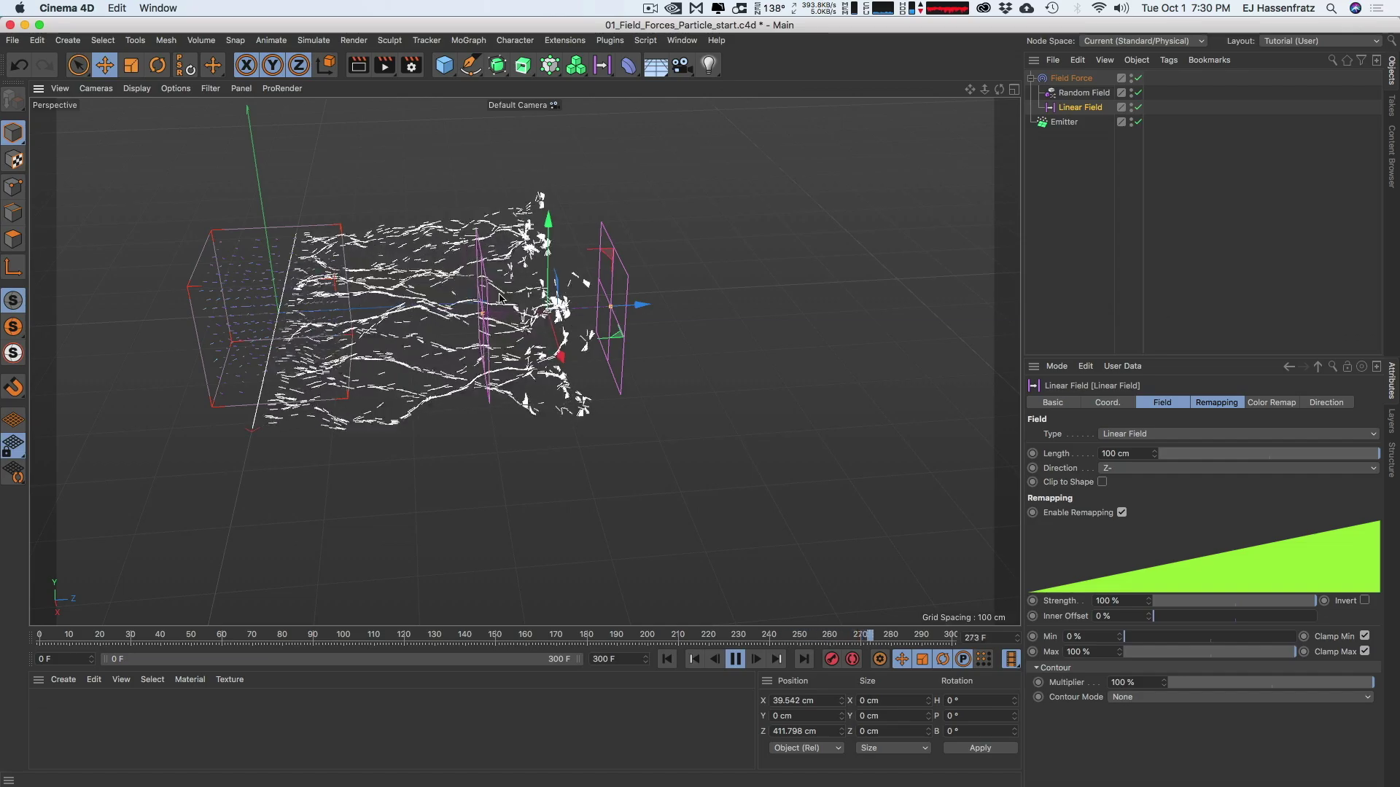
pyautogui.keyDown('alt'); pyautogui.moveTo(256, 305); pyautogui.dragTo(278, 285); pyautogui.keyUp('alt')
pyautogui.scroll(5, 241, 251)
pyautogui.scroll(-5, 309, 303)
# Set the Random Field's Animation Speed to 50 %
pyautogui.click(1092, 94)
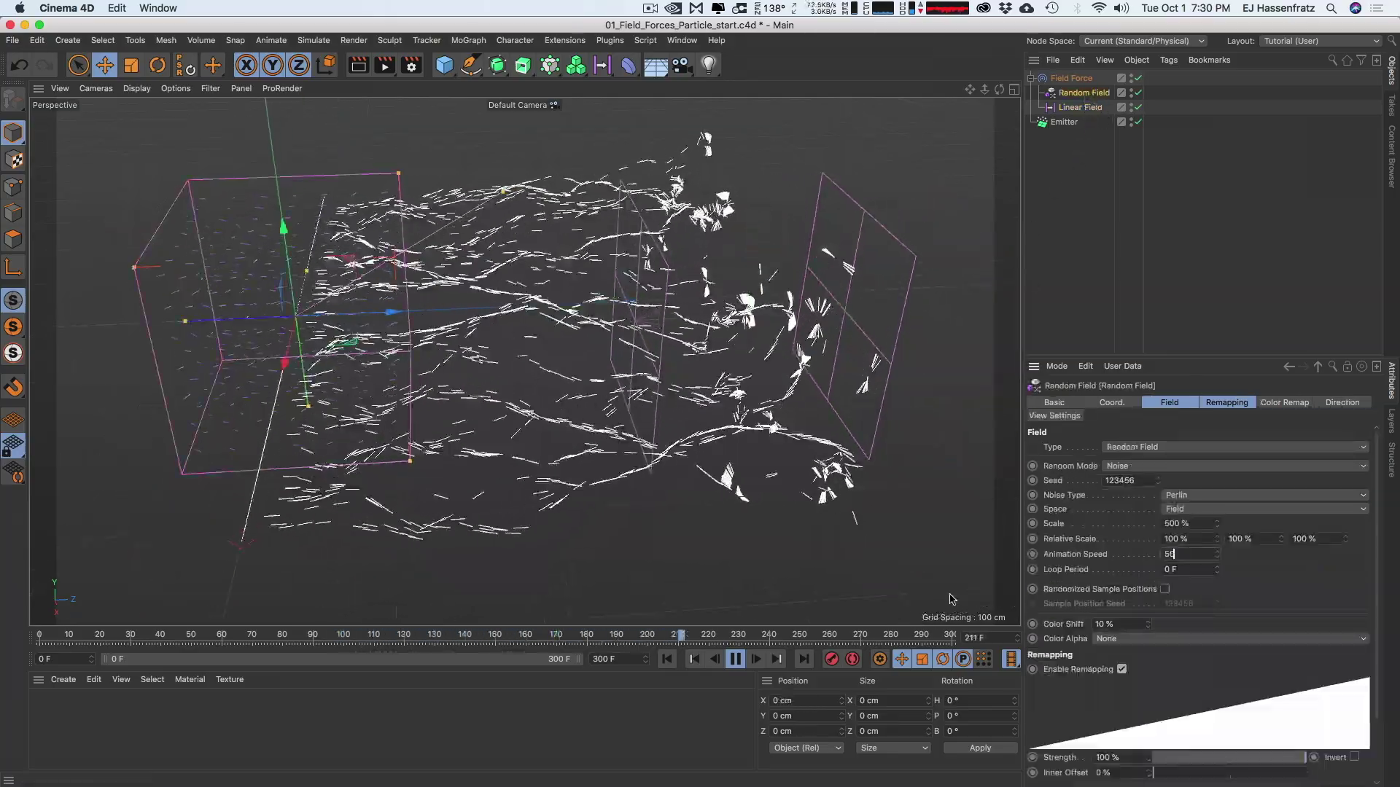
pyautogui.keyDown('alt'); pyautogui.moveTo(652, 410); pyautogui.dragTo(500, 297); pyautogui.keyUp('alt')
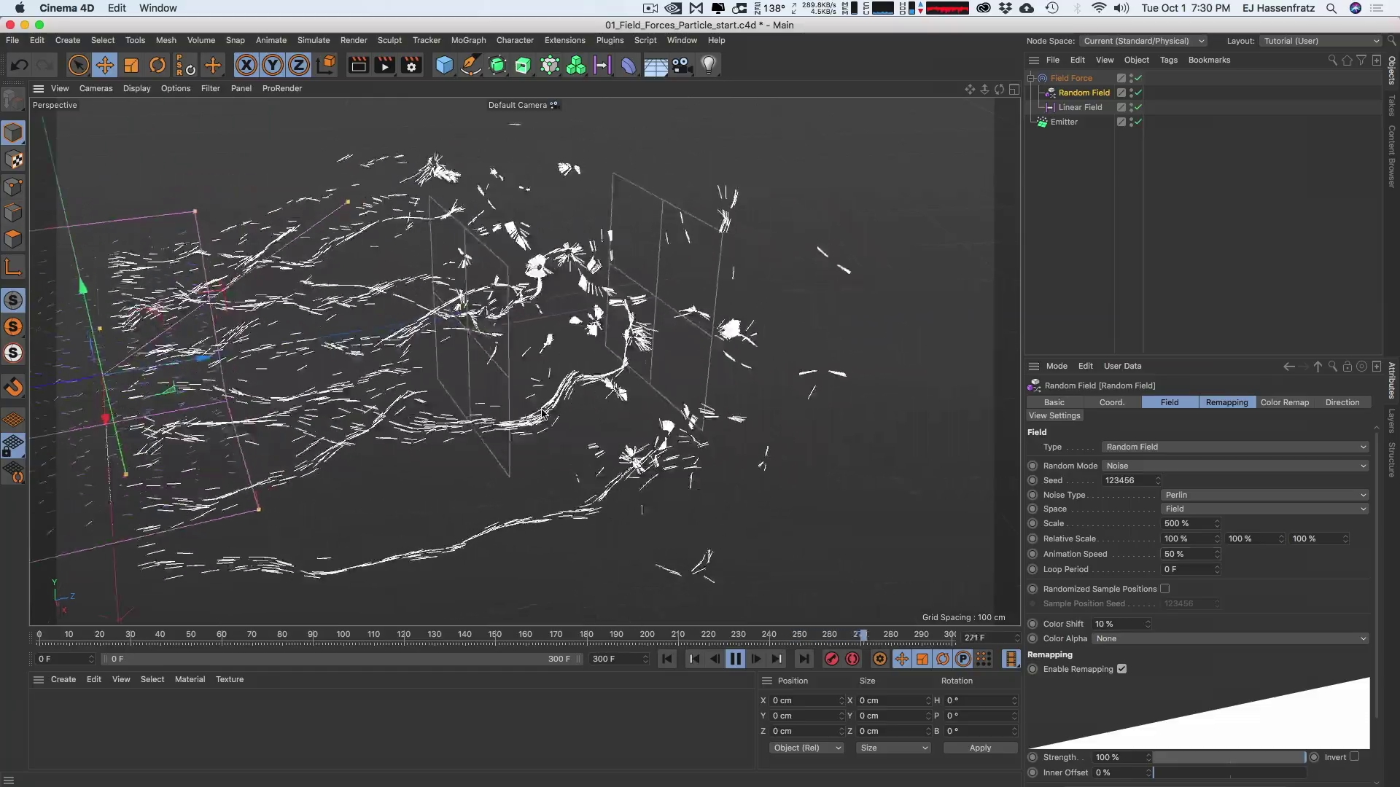
pyautogui.keyDown('alt'); pyautogui.moveTo(771, 600); pyautogui.dragTo(516, 439); pyautogui.keyUp('alt')
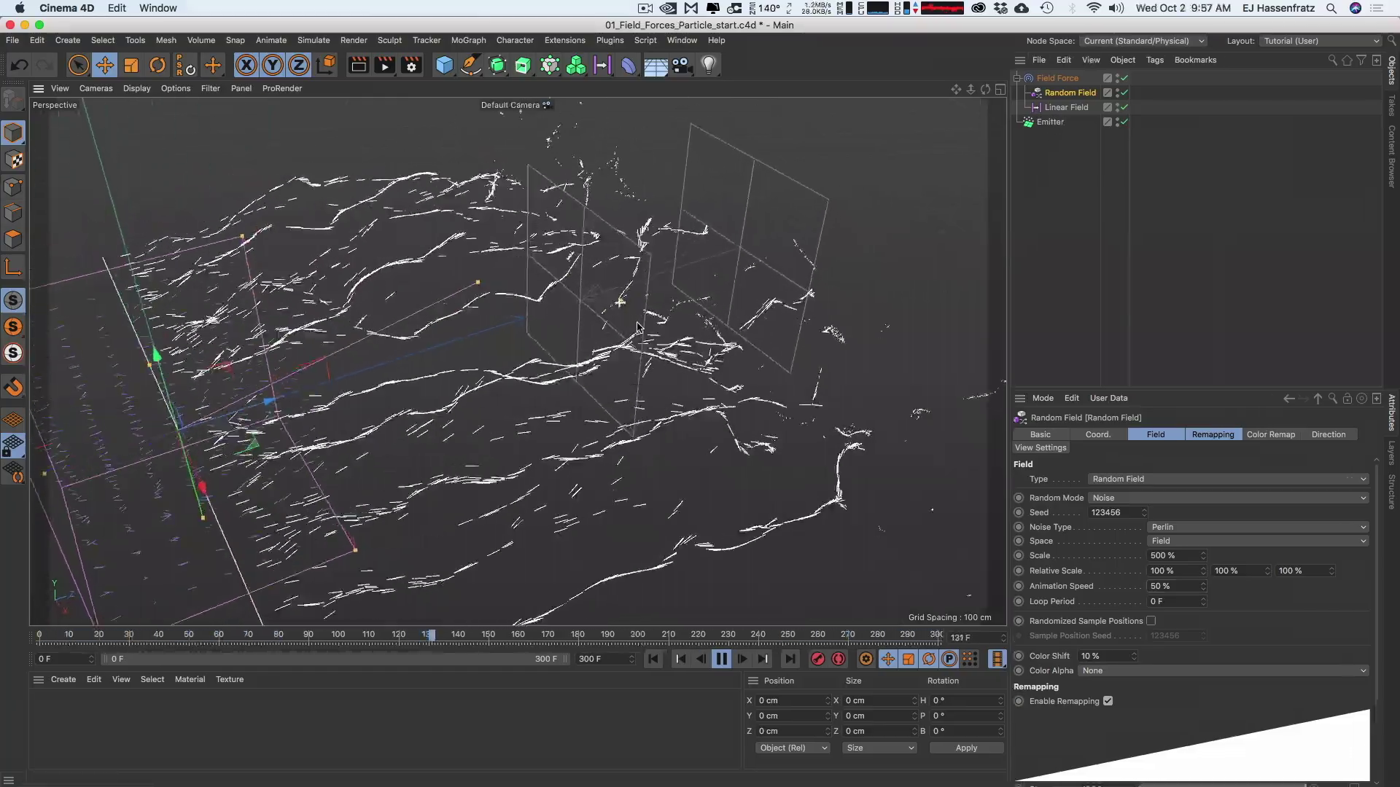
pyautogui.keyDown('alt'); pyautogui.moveTo(629, 264); pyautogui.dragTo(768, 228); pyautogui.keyUp('alt')
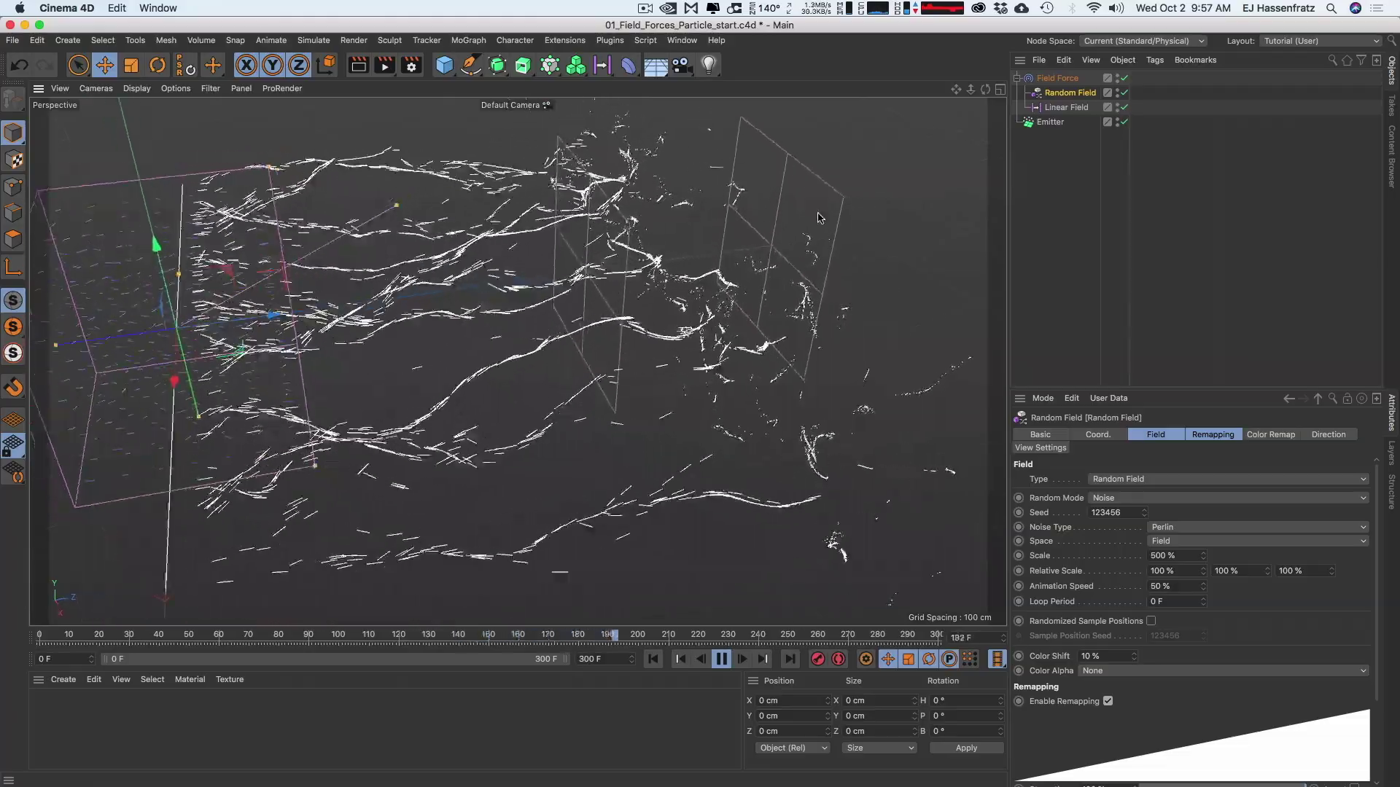
# Move the Linear Field farther from the emitter, to about 483 cm in Z
pyautogui.click(1067, 108)
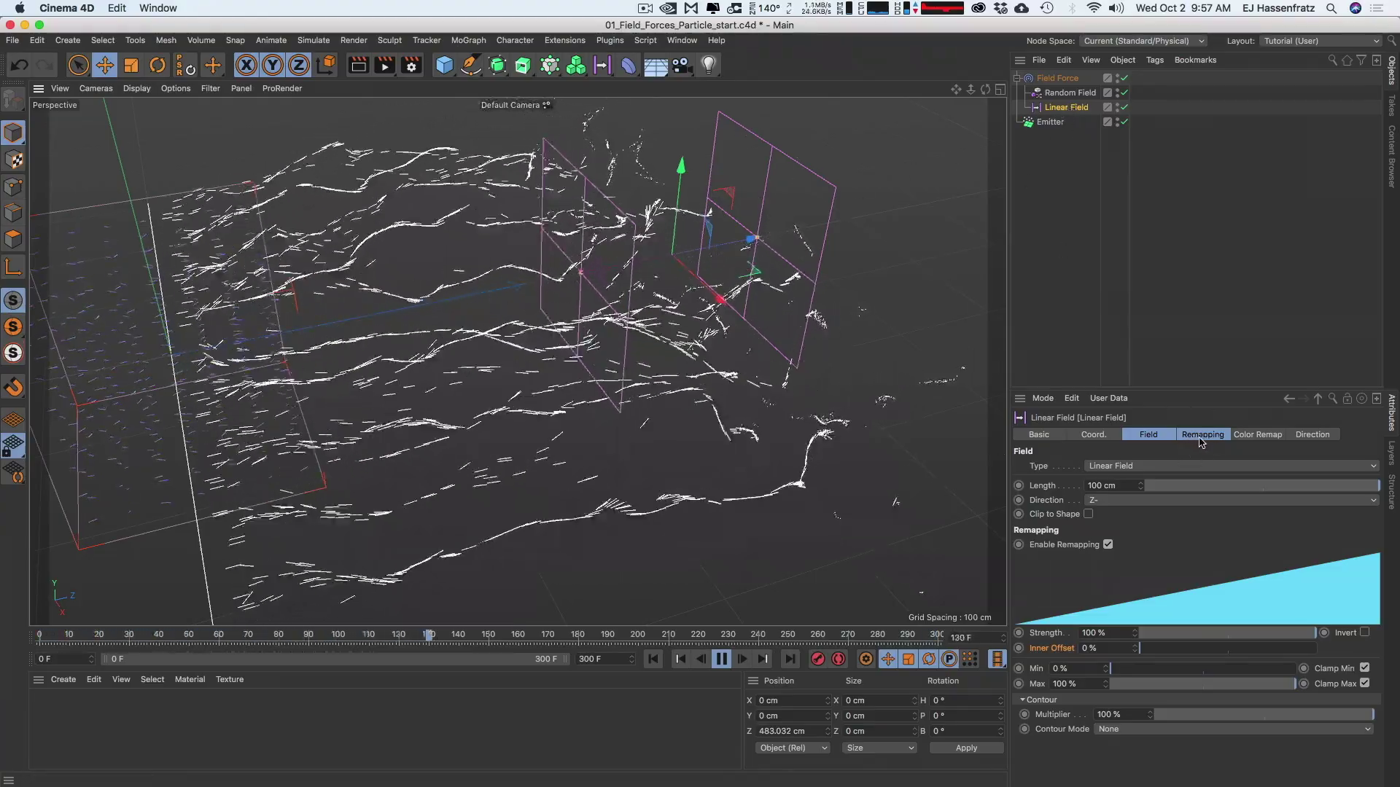
# Set the Linear Field's remapping Min to 100 % and rotate the field to a heading of about 37°
pyautogui.moveTo(1106, 669); pyautogui.dragTo(1320, 675)
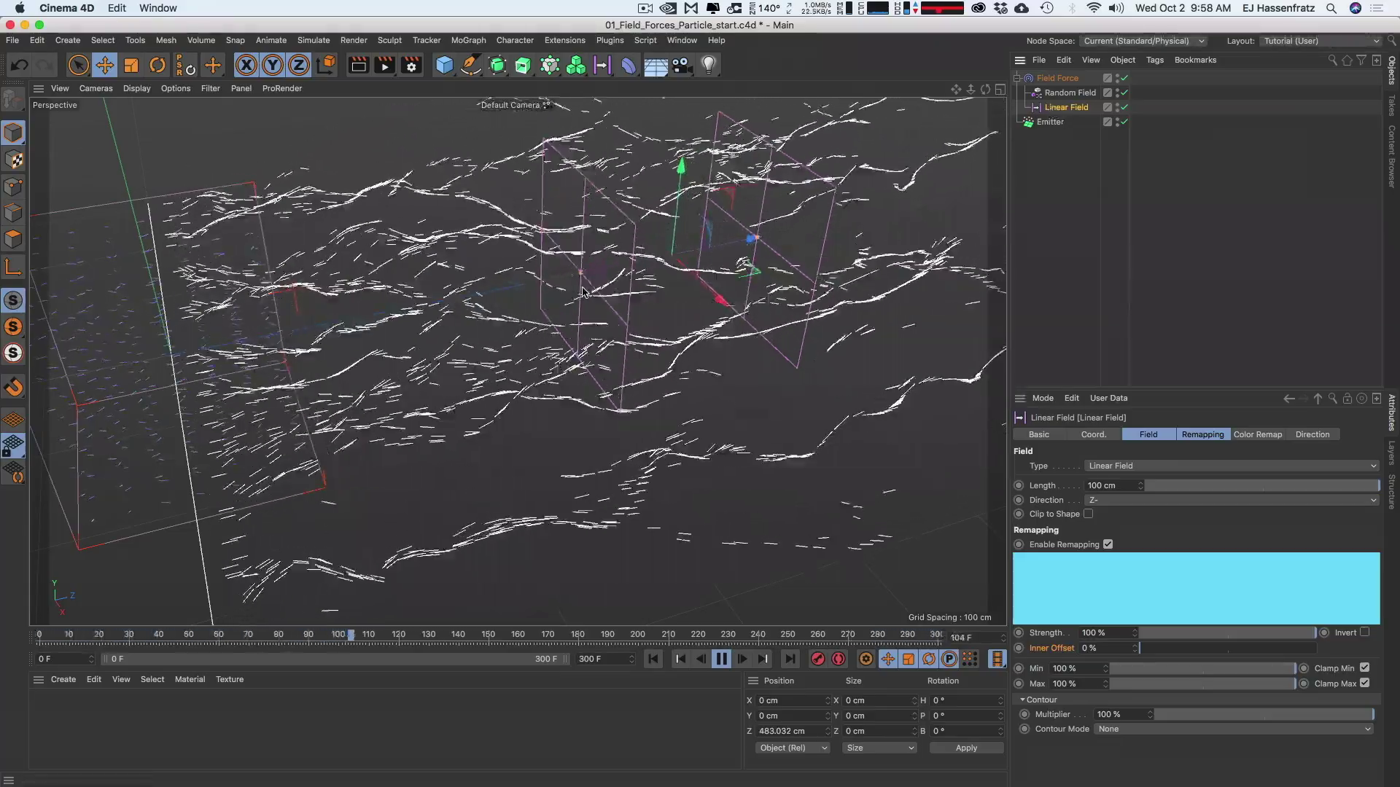
pyautogui.press('r')
pyautogui.moveTo(636, 277); pyautogui.dragTo(679, 285)
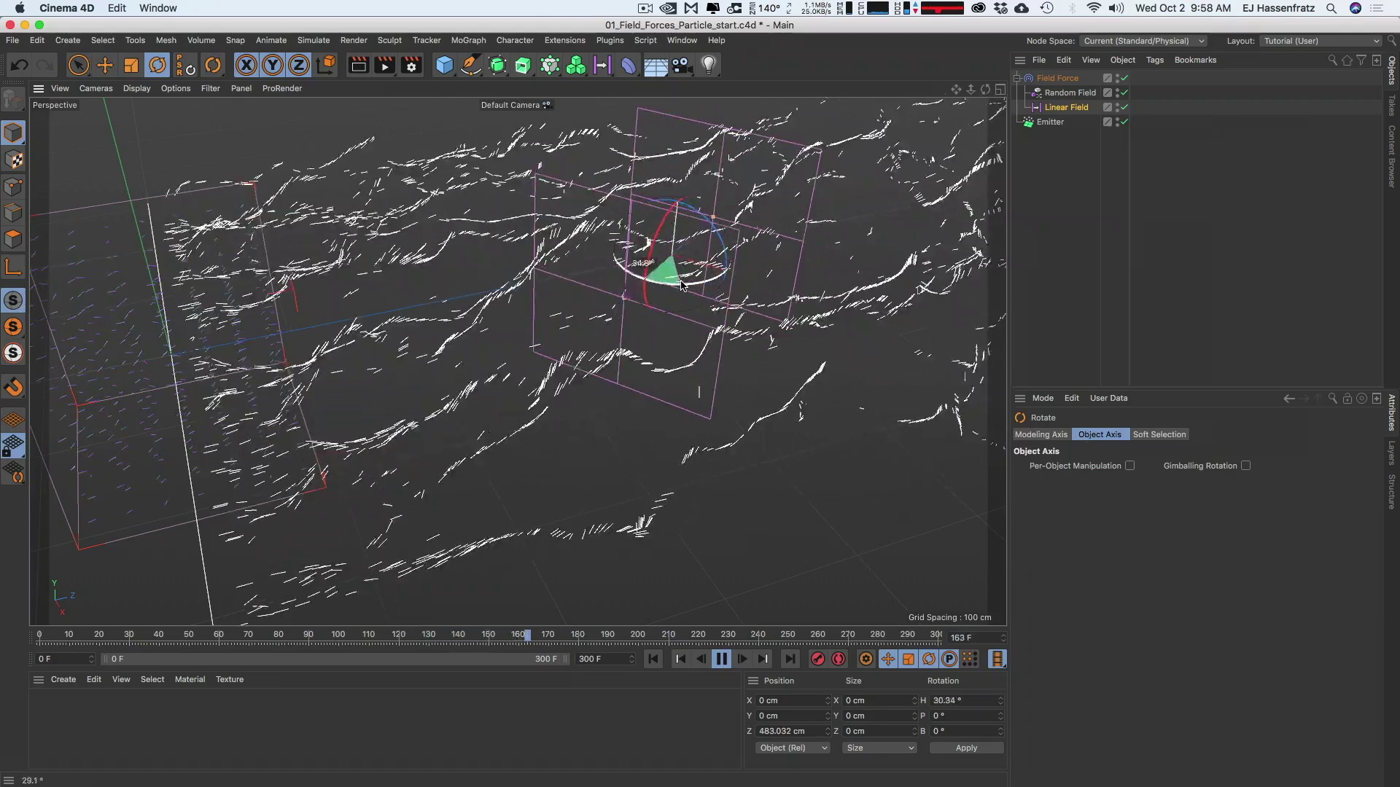
pyautogui.click(354, 40)
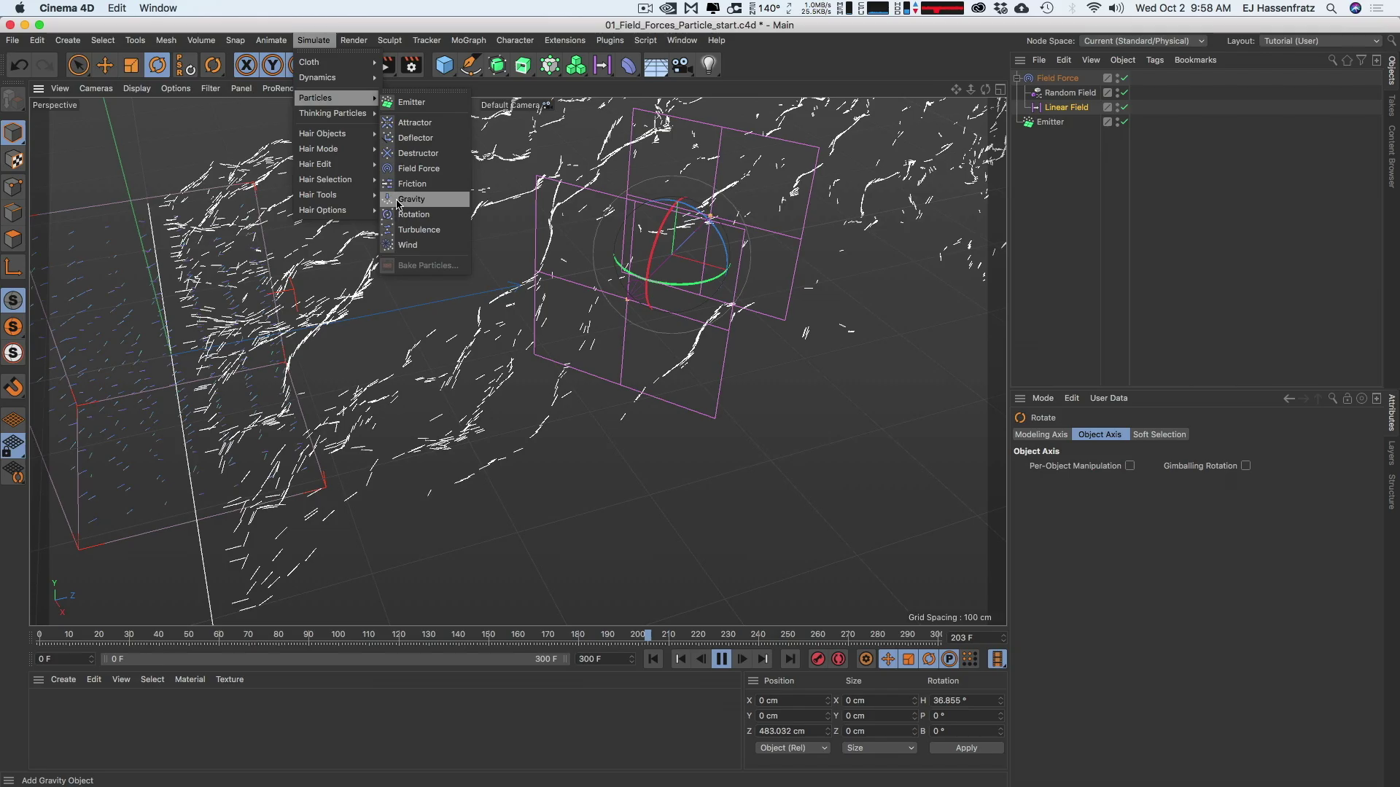
pyautogui.click(671, 288)
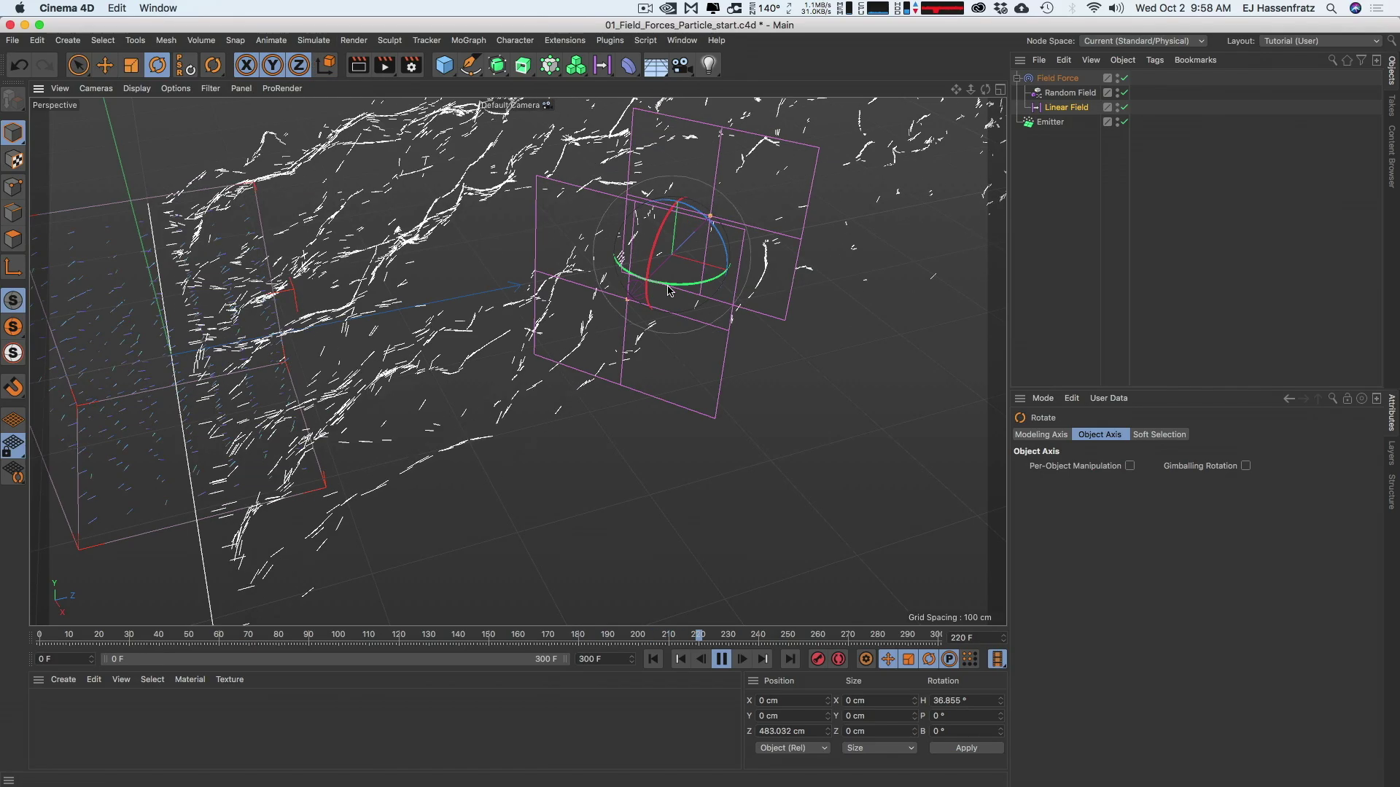
# Place the Linear Field at about 1556 cm in Z and rotate its heading to about 8°
pyautogui.moveTo(575, 277); pyautogui.dragTo(742, 238)
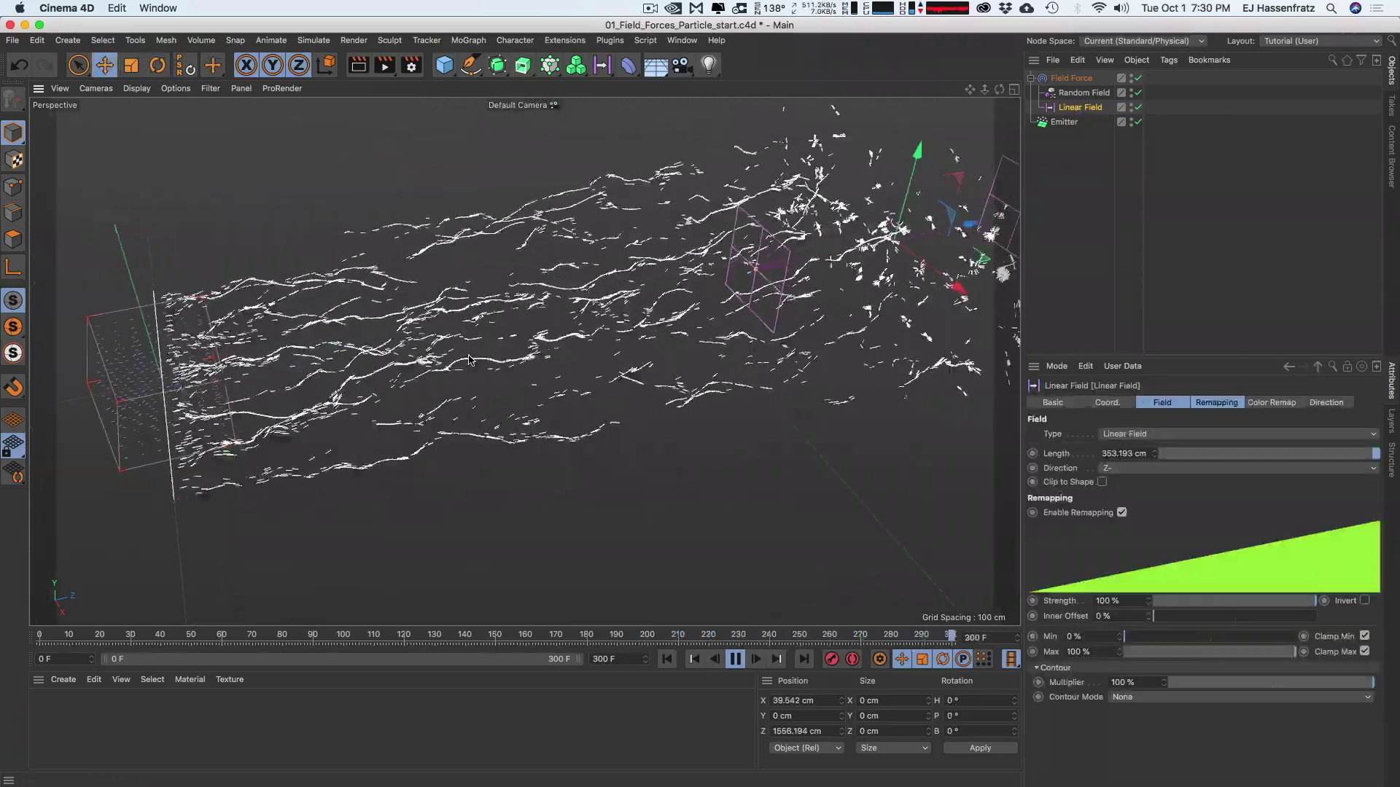
pyautogui.press('r')
pyautogui.moveTo(884, 276); pyautogui.dragTo(824, 258)
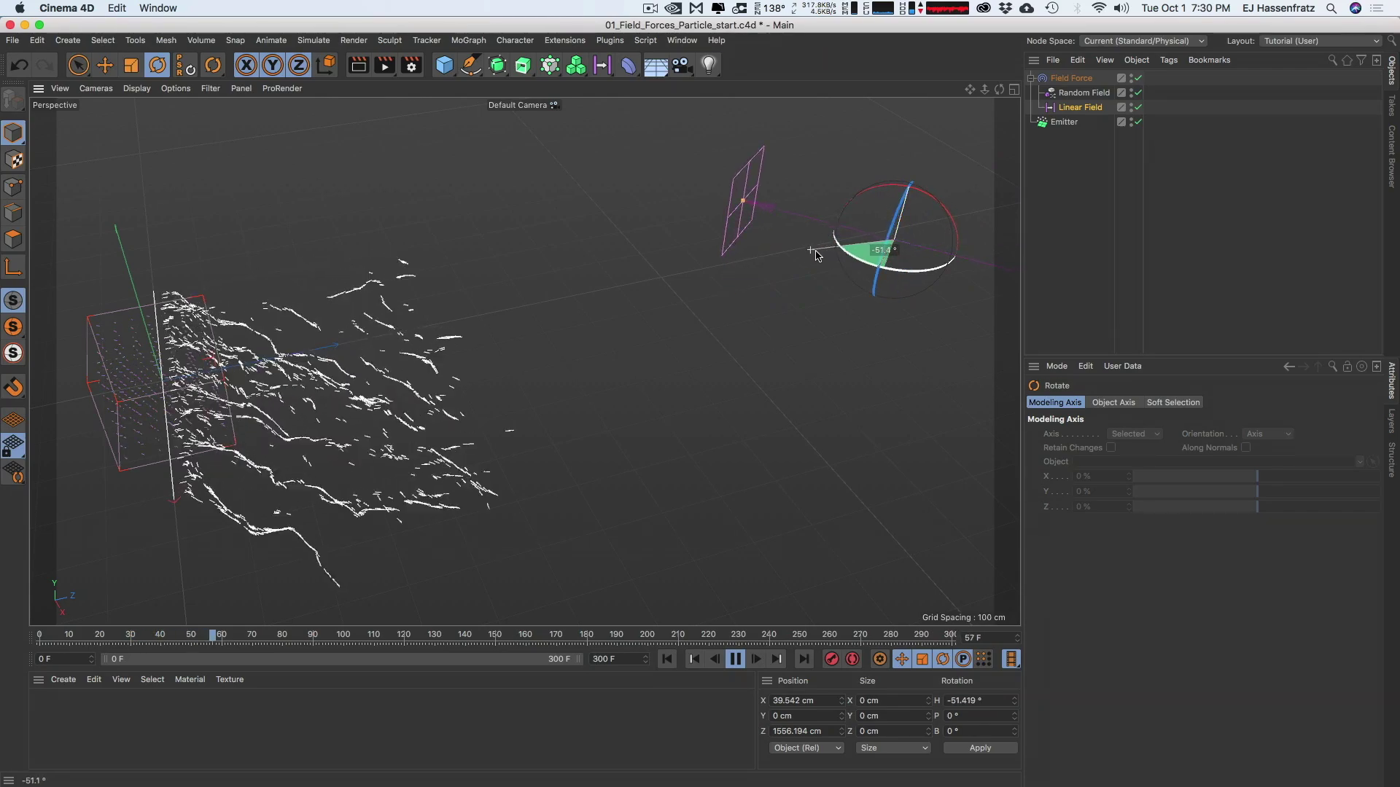
# Delete the Linear Field from the Field Force, leaving only the Random Field
pyautogui.click(1081, 107)
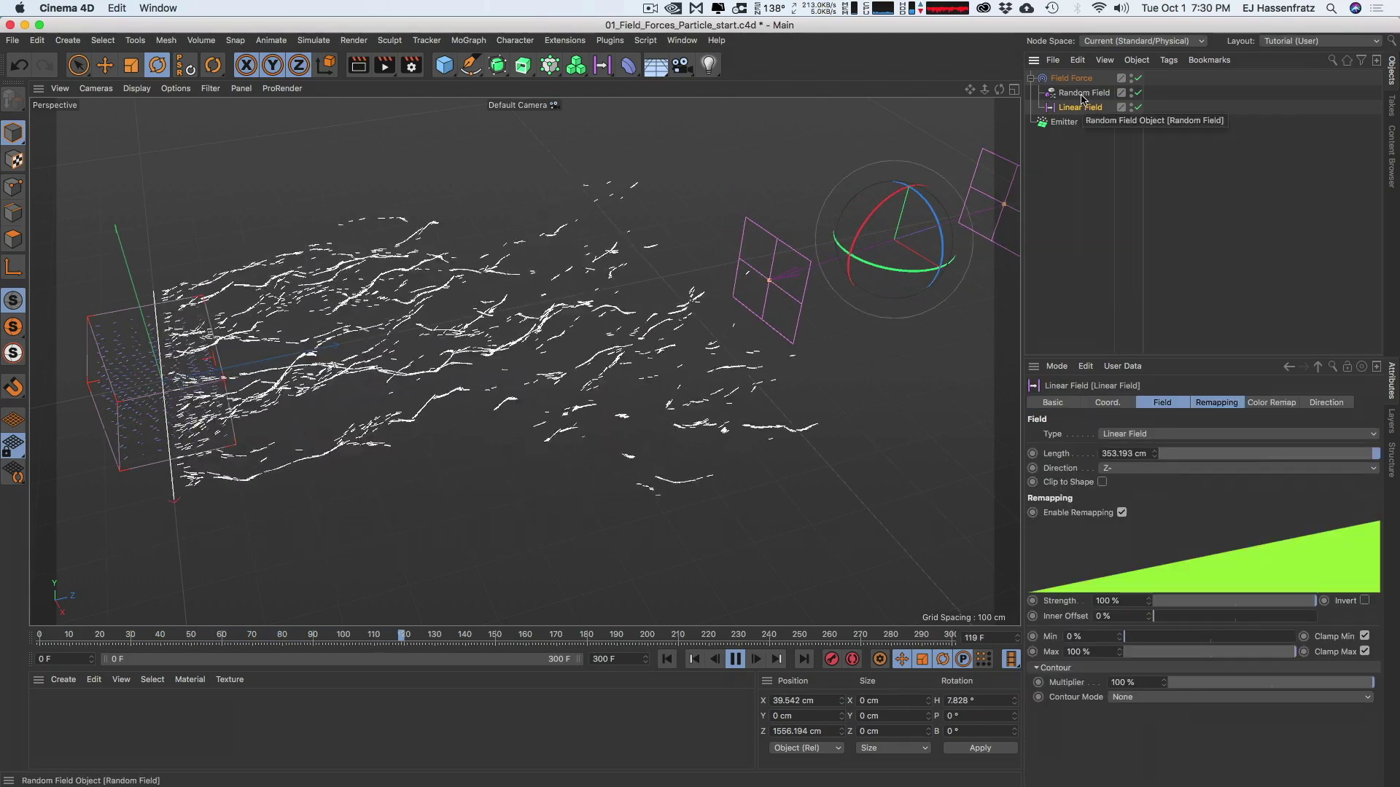
pyautogui.press('Delete')
pyautogui.keyDown('alt'); pyautogui.moveTo(269, 390); pyautogui.dragTo(370, 392, button='right'); pyautogui.keyUp('alt')
pyautogui.keyDown('alt'); pyautogui.moveTo(370, 392); pyautogui.dragTo(452, 380); pyautogui.keyUp('alt')
# Add a Solid layer beneath the Random Field in the Field Force and set its blending to Normal
pyautogui.click(1074, 77)
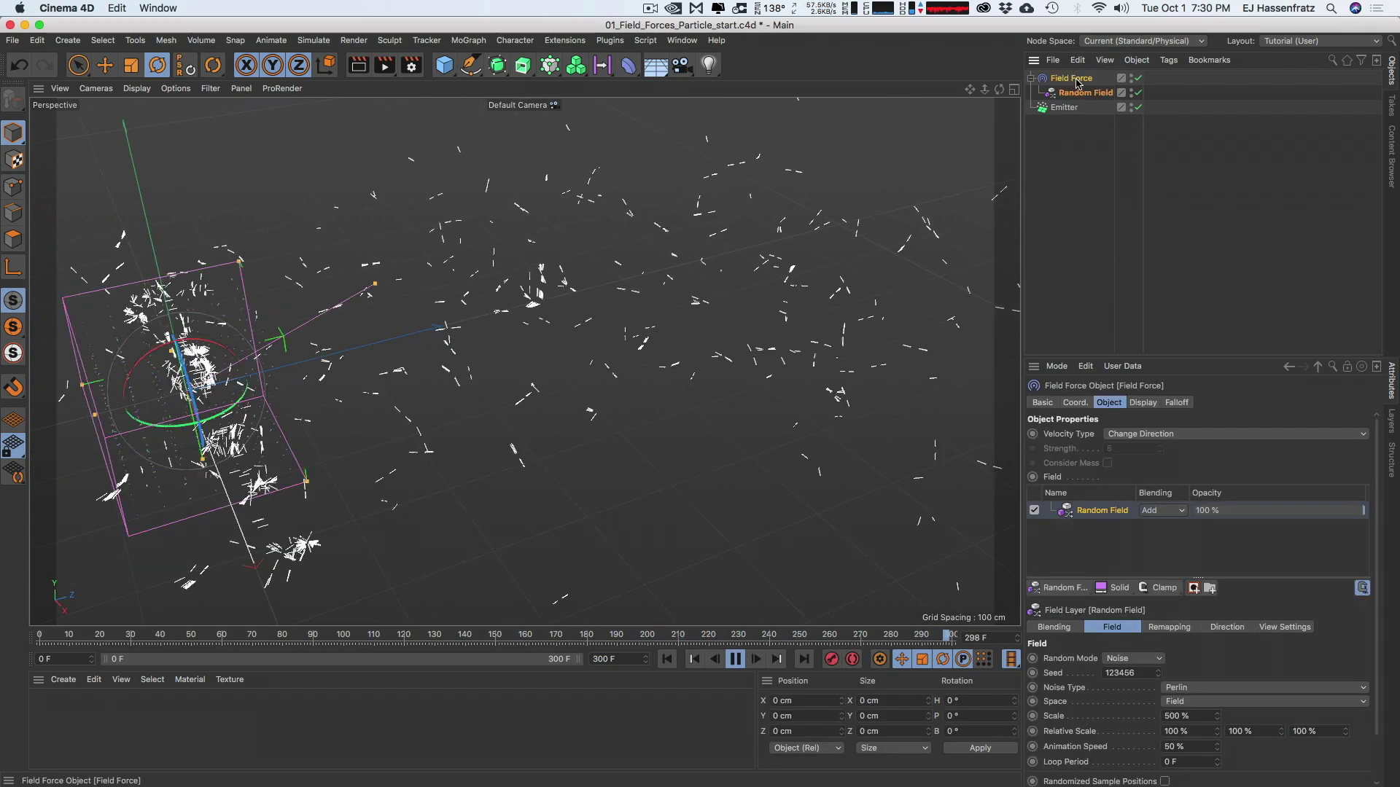
pyautogui.click(1063, 589)
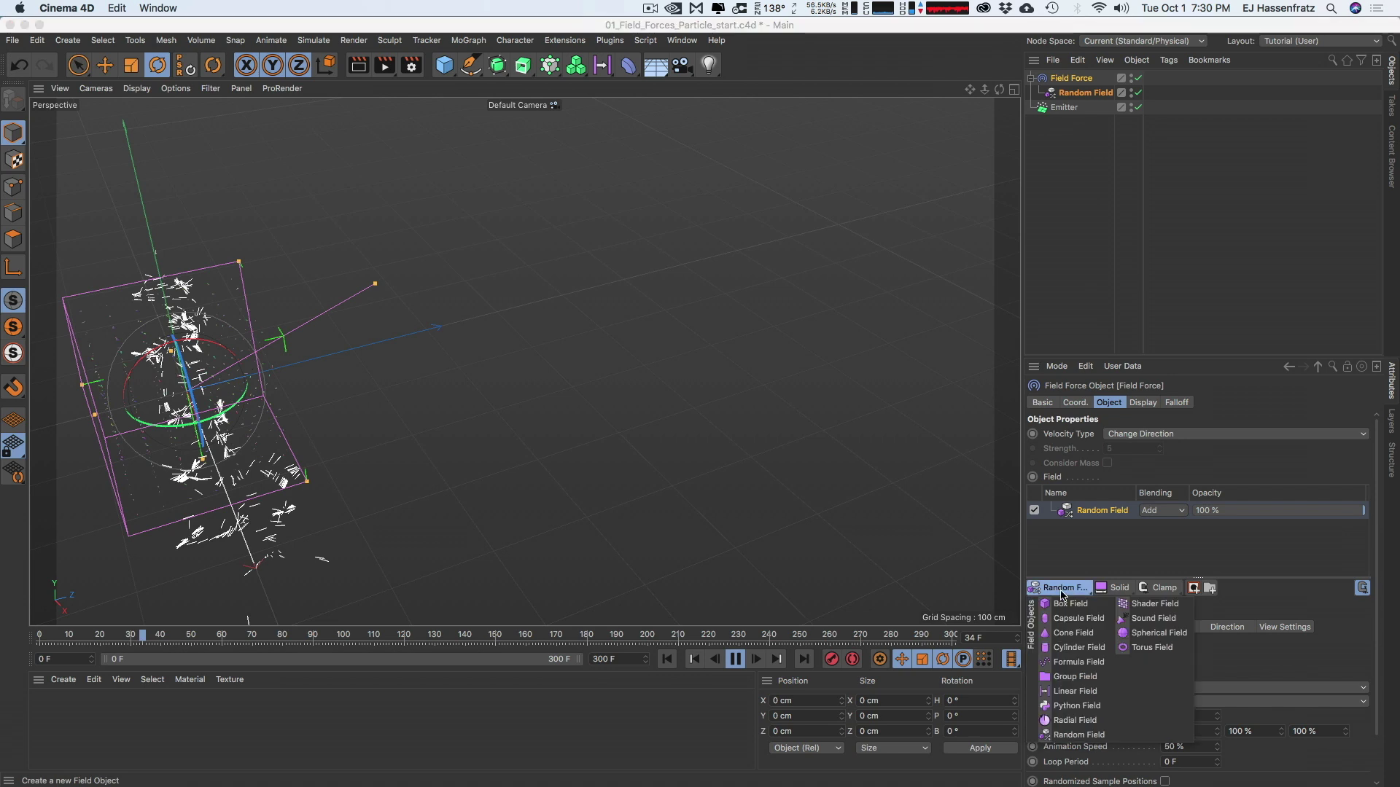
pyautogui.click(1116, 587)
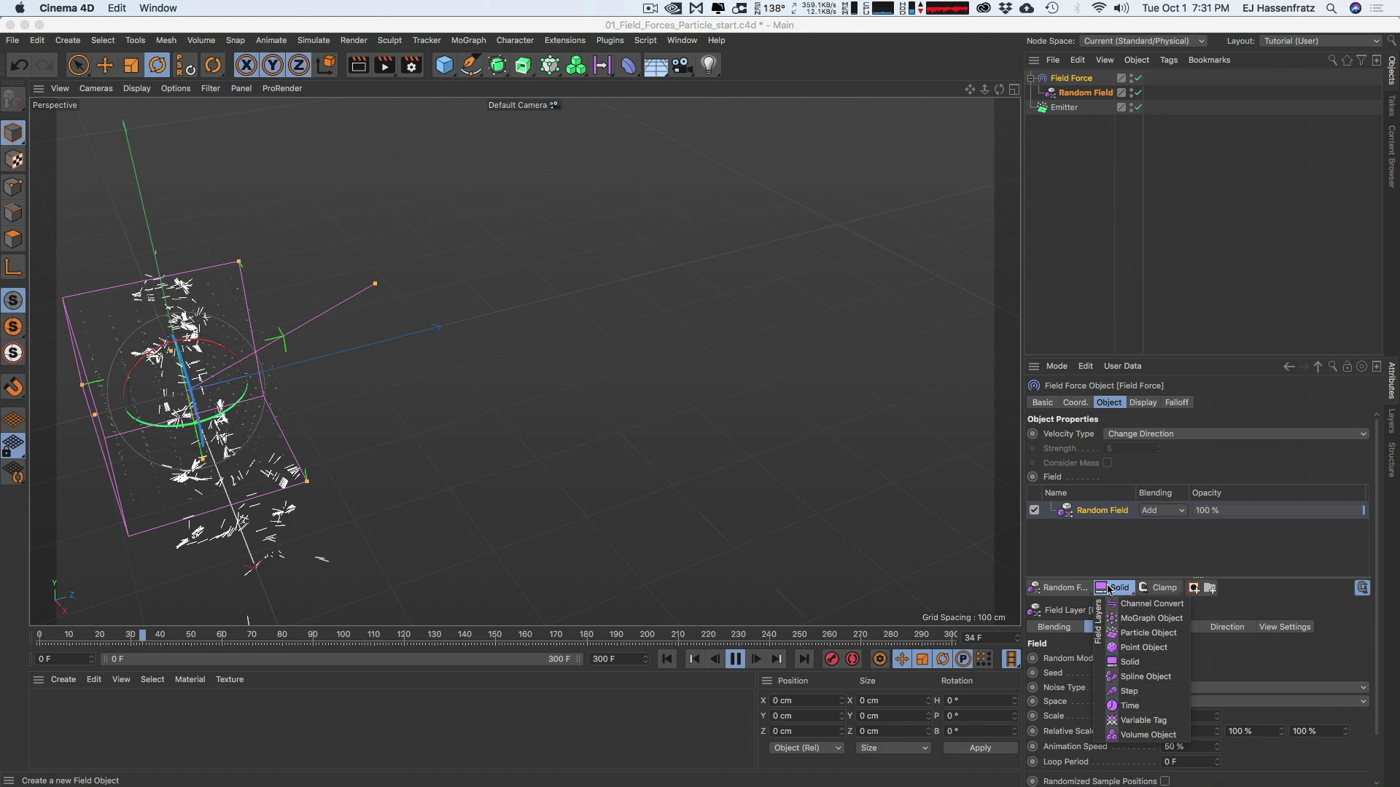
pyautogui.click(1129, 662)
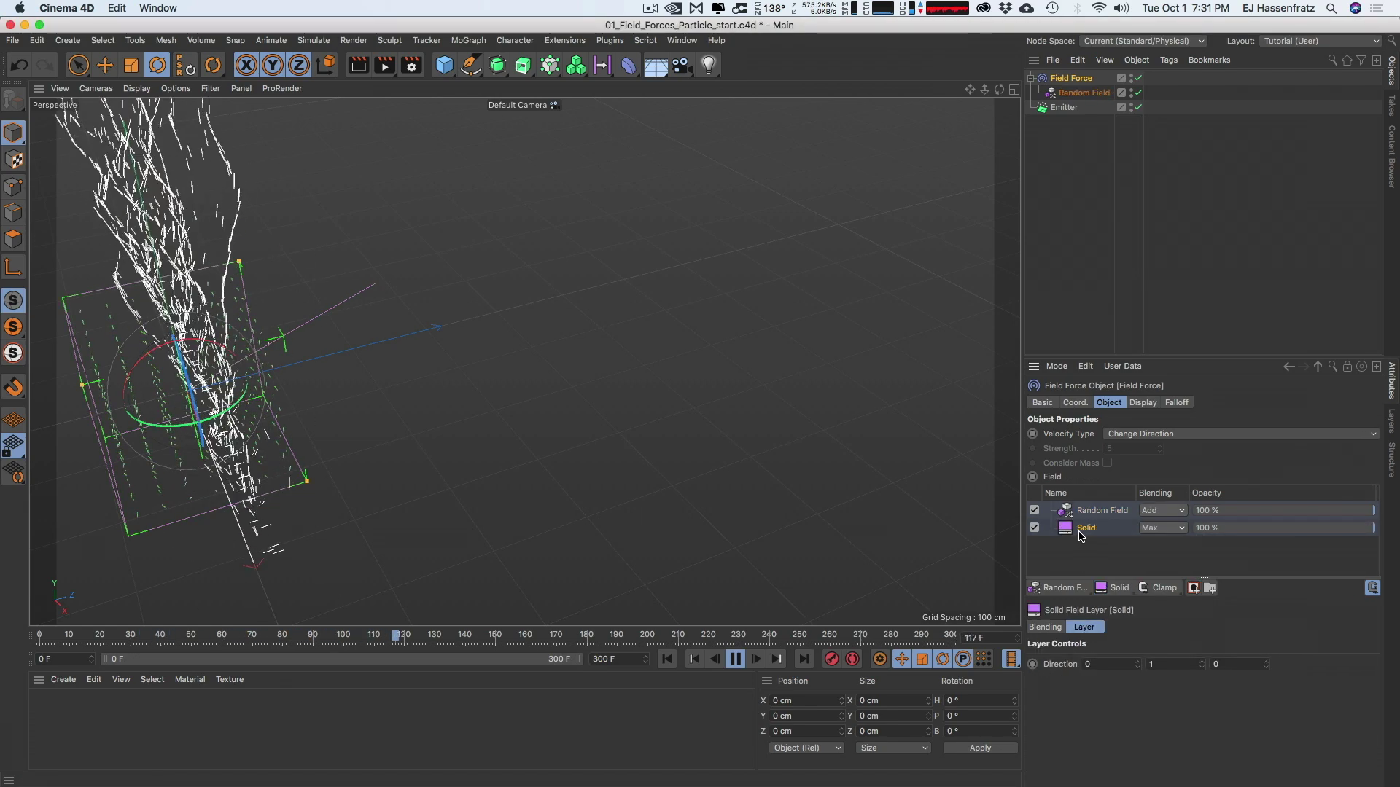
pyautogui.click(1159, 527)
pyautogui.click(1130, 546)
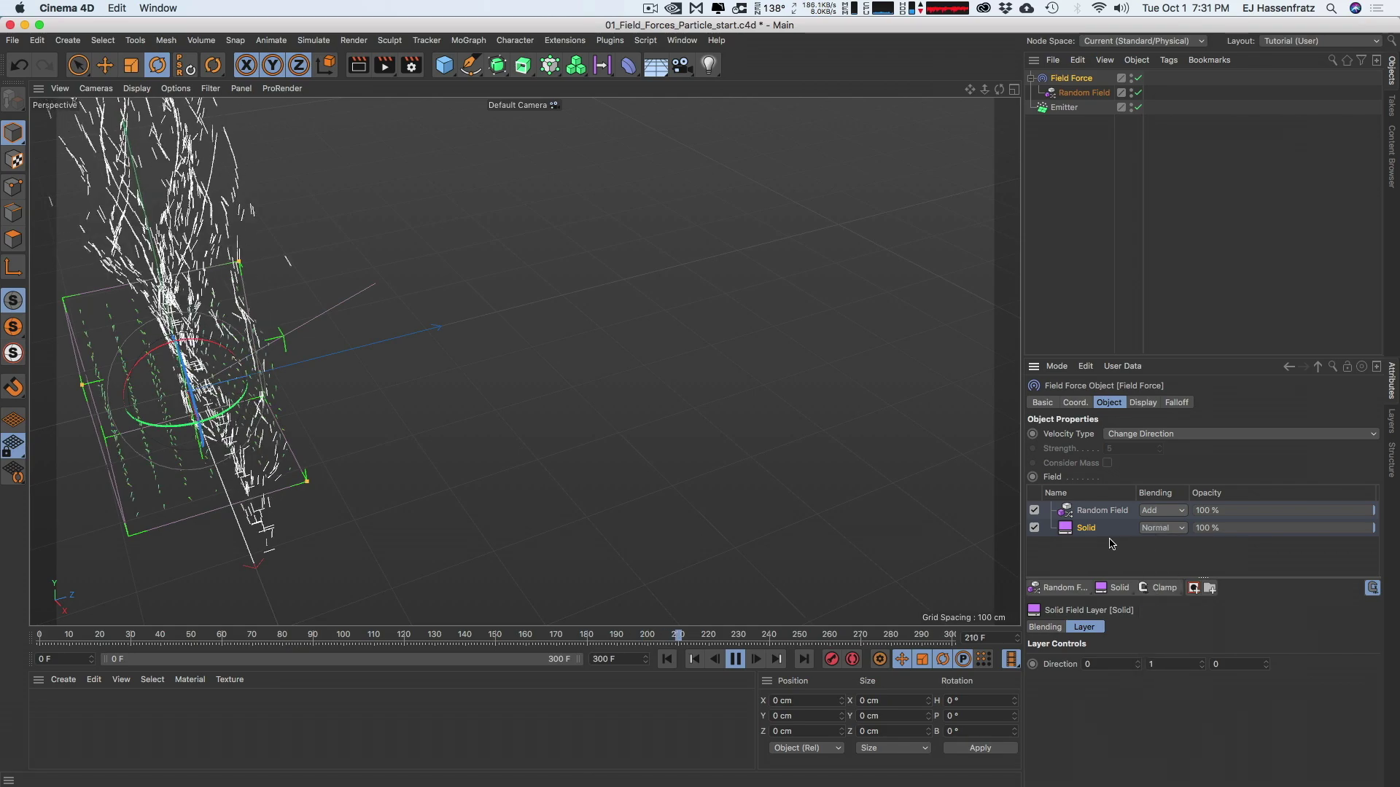
# Set the Y component of the Solid layer's Direction to 2
pyautogui.keyDown('alt'); pyautogui.moveTo(406, 422); pyautogui.dragTo(431, 453); pyautogui.keyUp('alt')
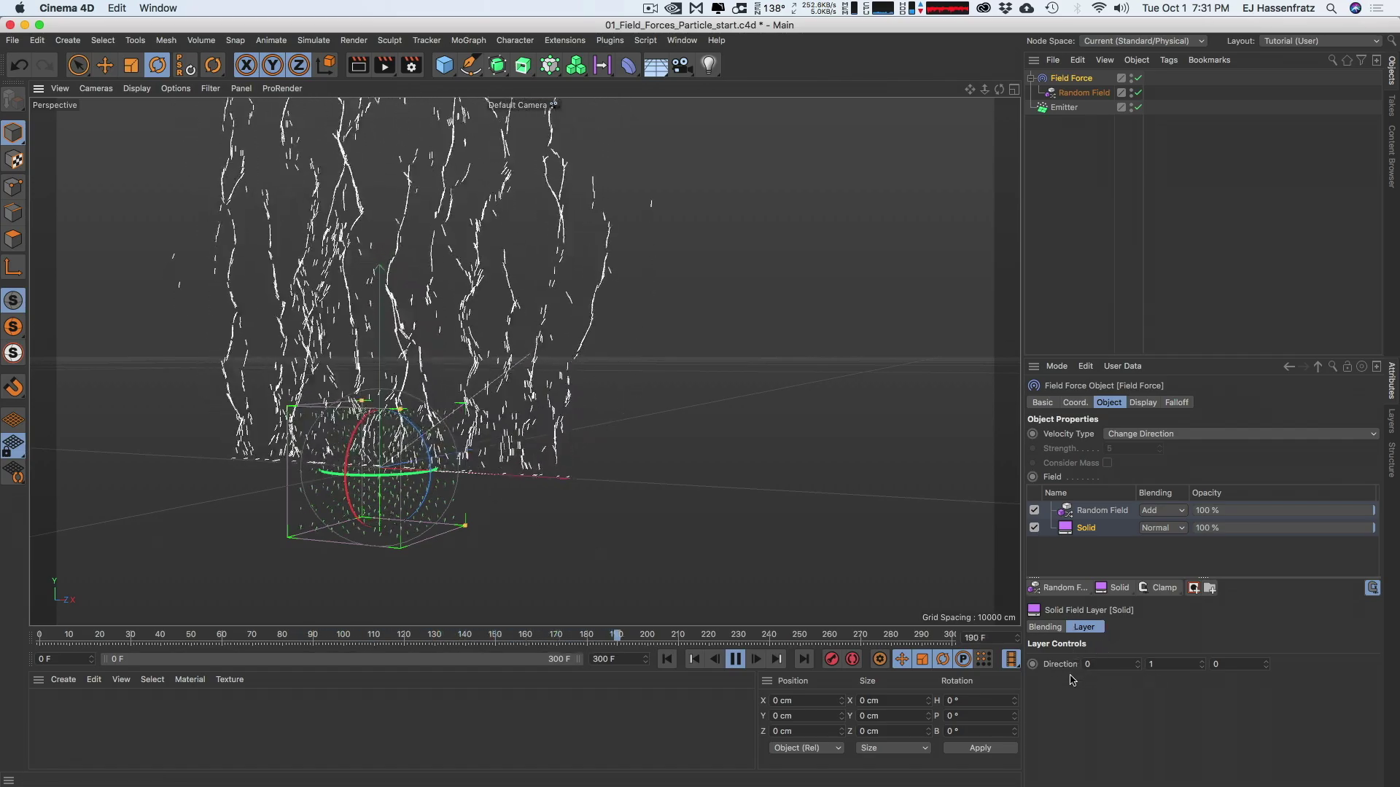
pyautogui.moveTo(1092, 665); pyautogui.dragTo(1071, 670)
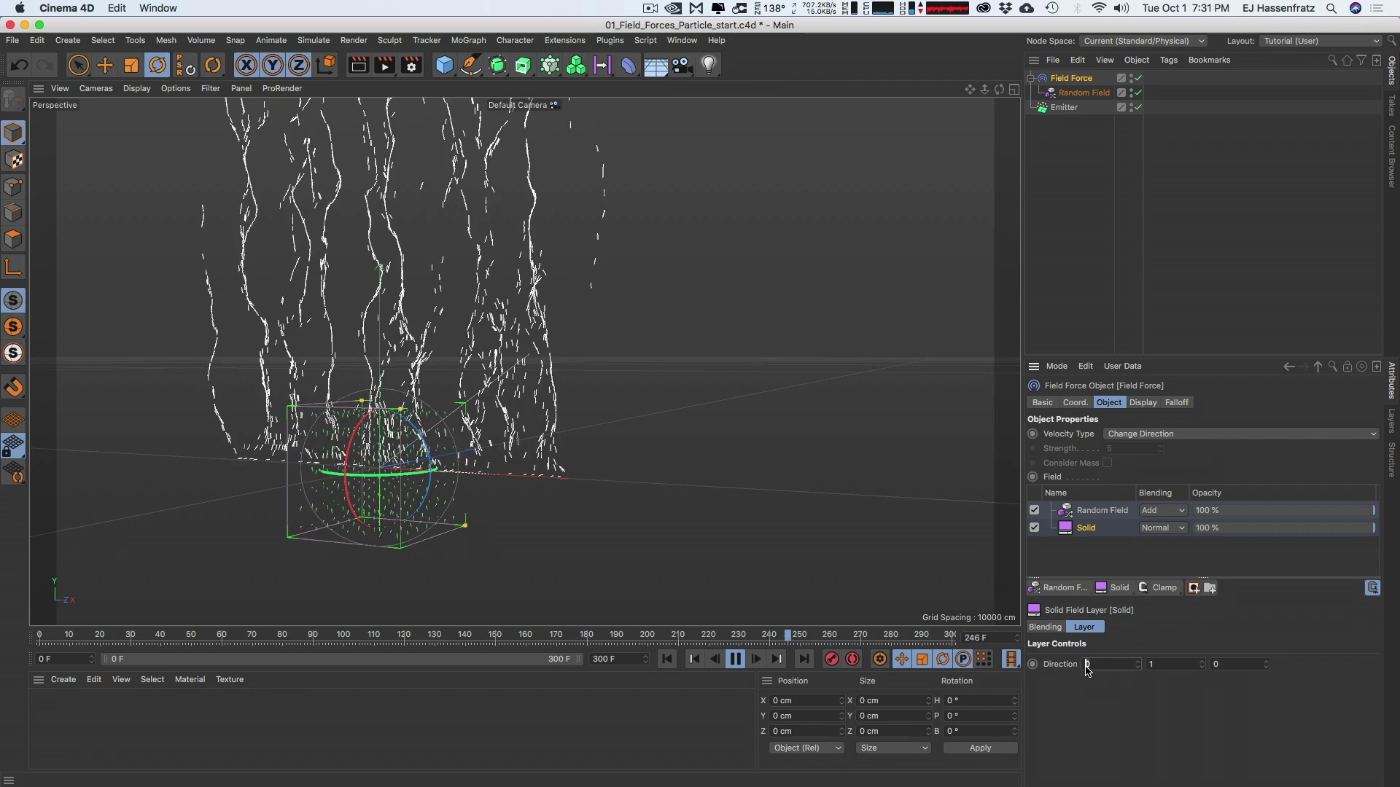
pyautogui.click(1224, 665)
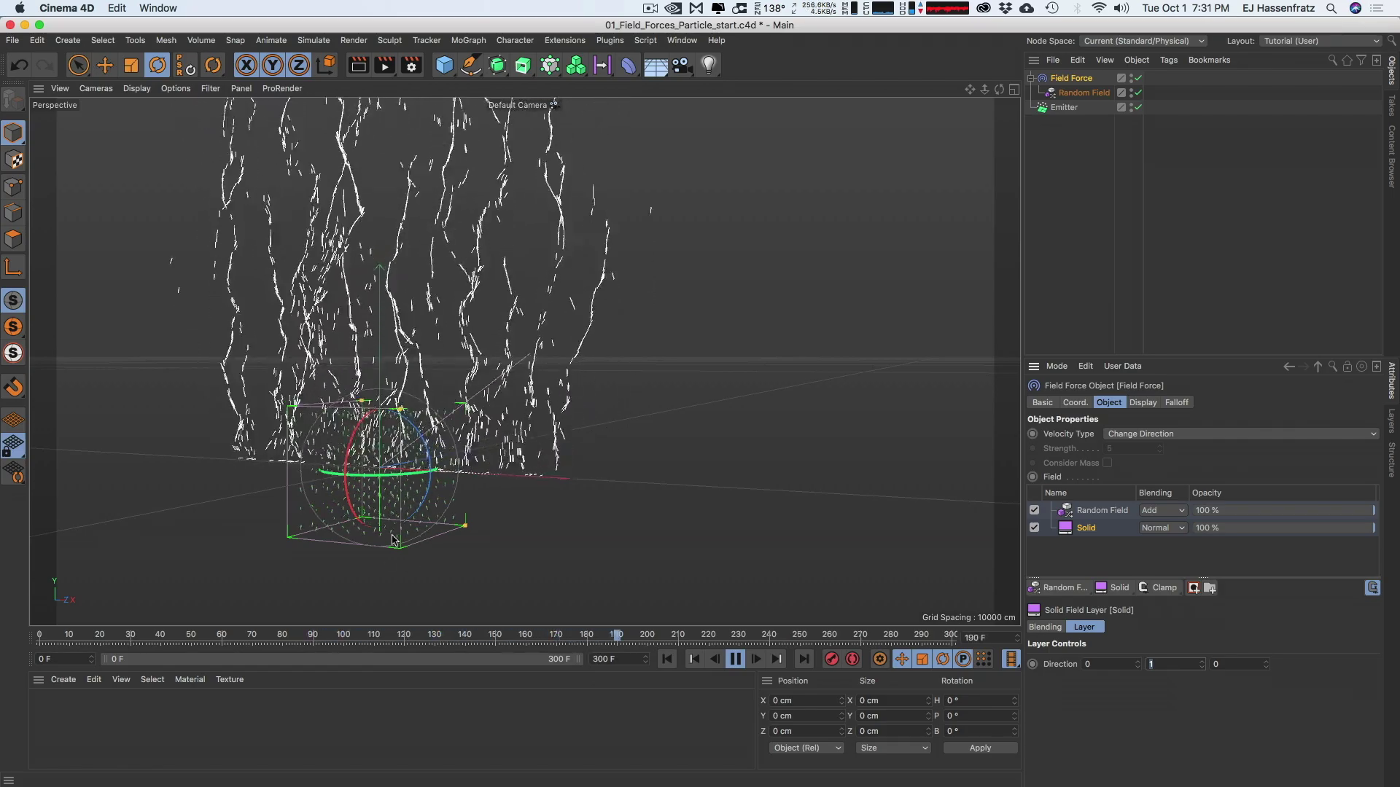
pyautogui.write('2')
pyautogui.press('Return')
# Set the Solid layer's Direction to 0 in Y and 1 in Z
pyautogui.scroll(5, 390, 469)
pyautogui.keyDown('alt'); pyautogui.moveTo(392, 469); pyautogui.dragTo(469, 437, button='middle'); pyautogui.keyUp('alt')
pyautogui.keyDown('alt'); pyautogui.moveTo(469, 437); pyautogui.dragTo(450, 454); pyautogui.keyUp('alt')
pyautogui.moveTo(1164, 664); pyautogui.dragTo(1126, 668)
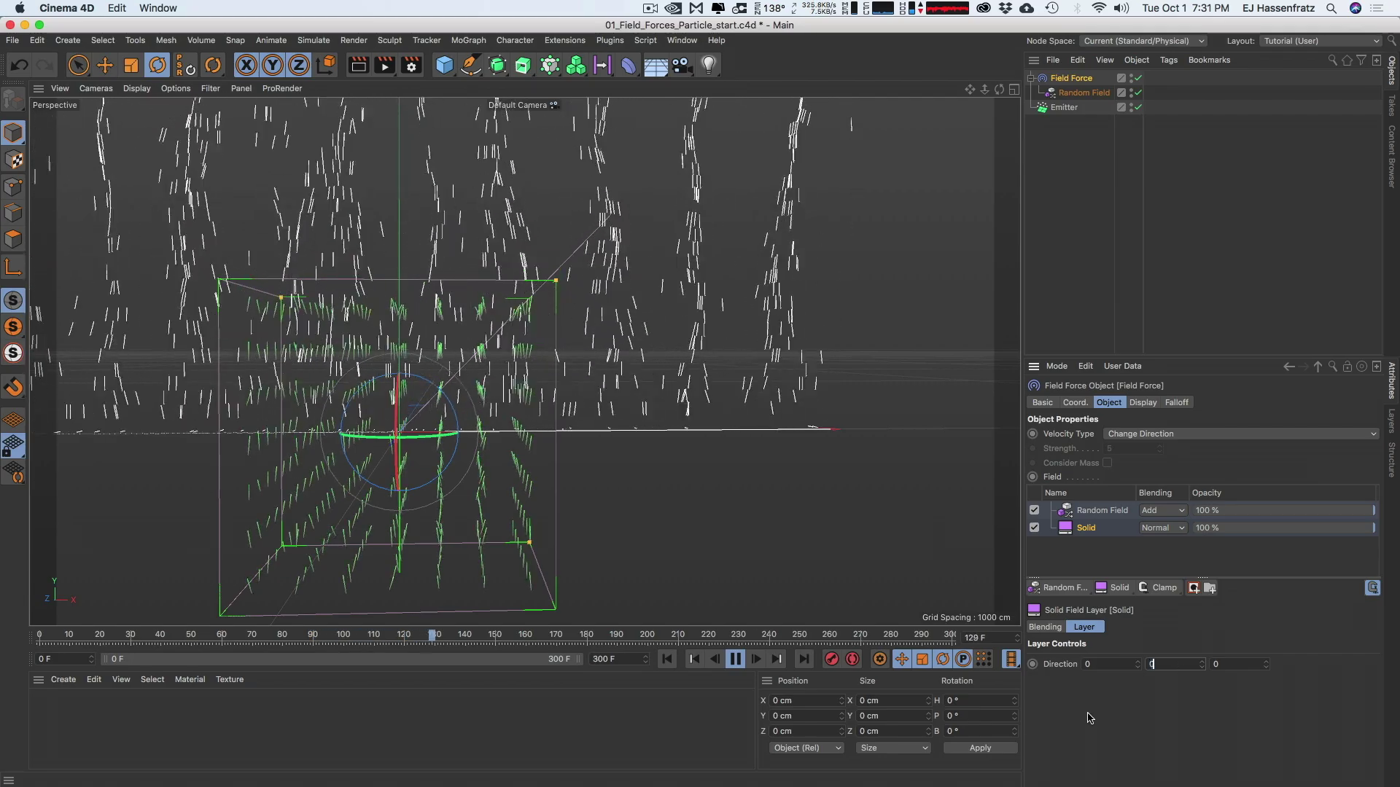
pyautogui.write('0')
pyautogui.press('Return')
pyautogui.moveTo(459, 419)
pyautogui.keyDown('alt'); pyautogui.mouseDown()
pyautogui.moveTo(489, 414)
pyautogui.moveTo(437, 420)
pyautogui.mouseUp(); pyautogui.keyUp('alt')
pyautogui.keyDown('alt'); pyautogui.moveTo(438, 420); pyautogui.dragTo(302, 420, button='middle'); pyautogui.keyUp('alt')
pyautogui.moveTo(1226, 664); pyautogui.dragTo(1173, 672)
pyautogui.write('1')
pyautogui.press('Return')
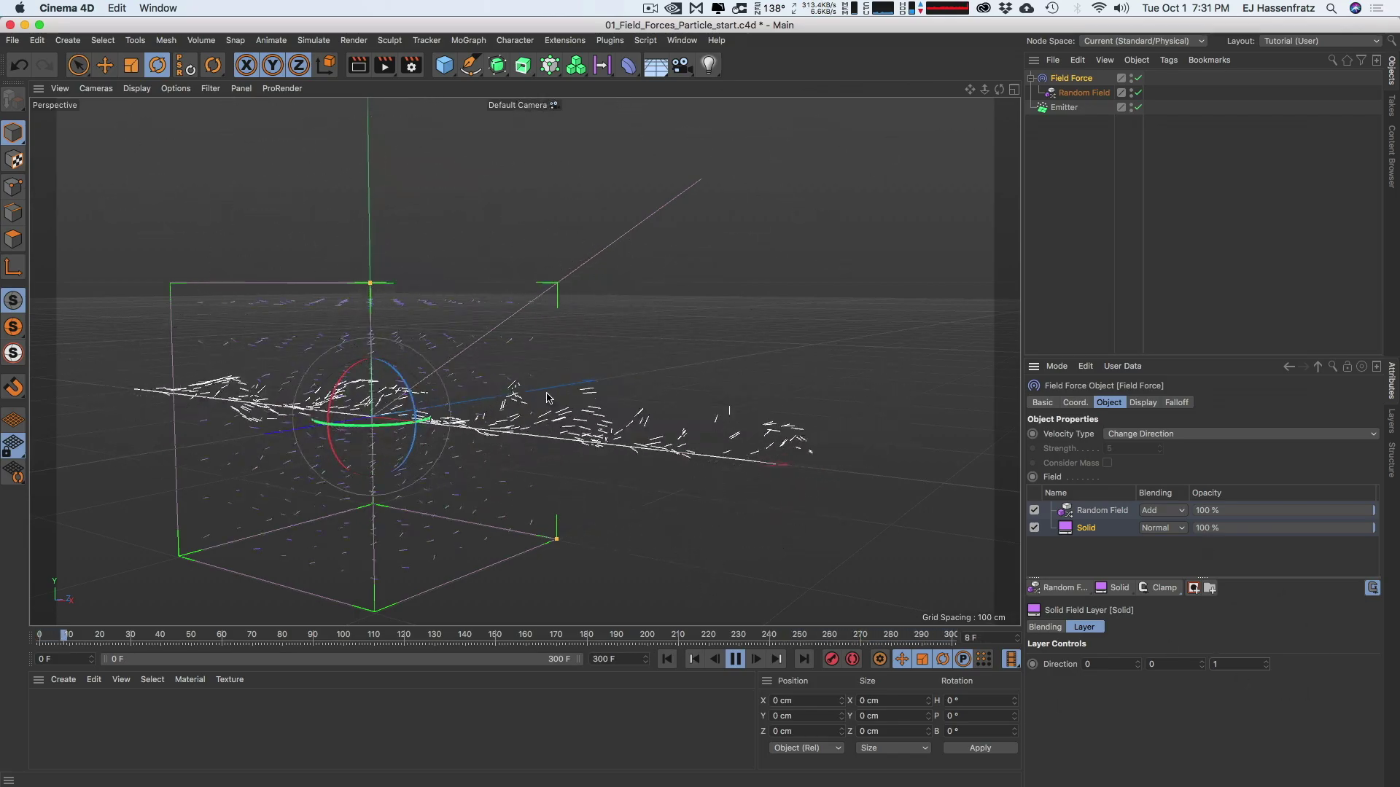
# Set the Z component of the Solid layer's Direction to 2
pyautogui.keyDown('alt'); pyautogui.moveTo(646, 430); pyautogui.dragTo(234, 313); pyautogui.keyUp('alt')
pyautogui.doubleClick(1239, 664)
pyautogui.write('20')
pyautogui.press('Return')
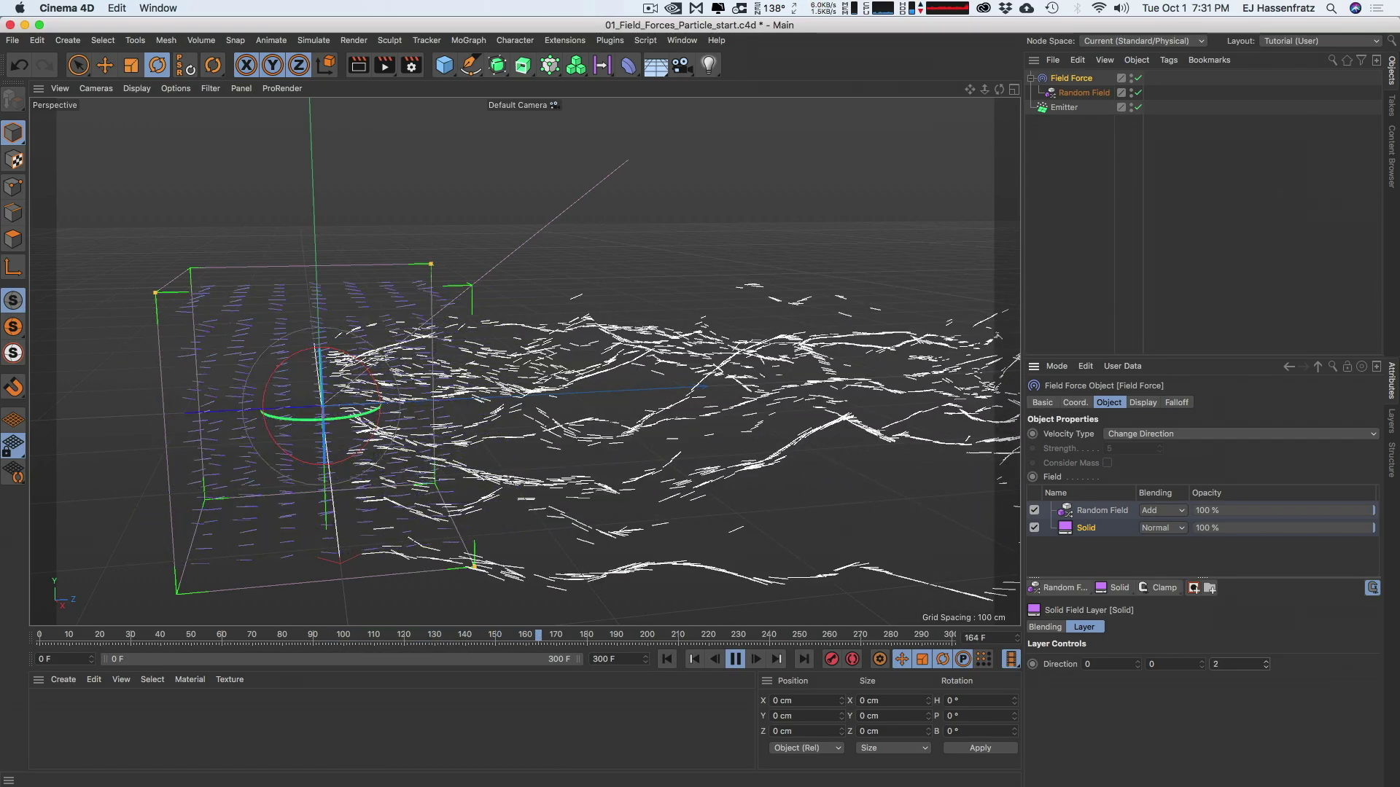
# Vary the Solid layer's Z Direction up and down to compare the turbulence, and return it to 2
pyautogui.moveTo(1266, 664); pyautogui.dragTo(1266, 645)
pyautogui.keyDown('alt'); pyautogui.moveTo(466, 437); pyautogui.dragTo(521, 340); pyautogui.keyUp('alt')
pyautogui.moveTo(1266, 668); pyautogui.dragTo(1265, 673)
pyautogui.click(1265, 662)
pyautogui.click(1265, 662)
pyautogui.click(1266, 667)
pyautogui.keyDown('alt'); pyautogui.moveTo(346, 447); pyautogui.dragTo(794, 423); pyautogui.keyUp('alt')
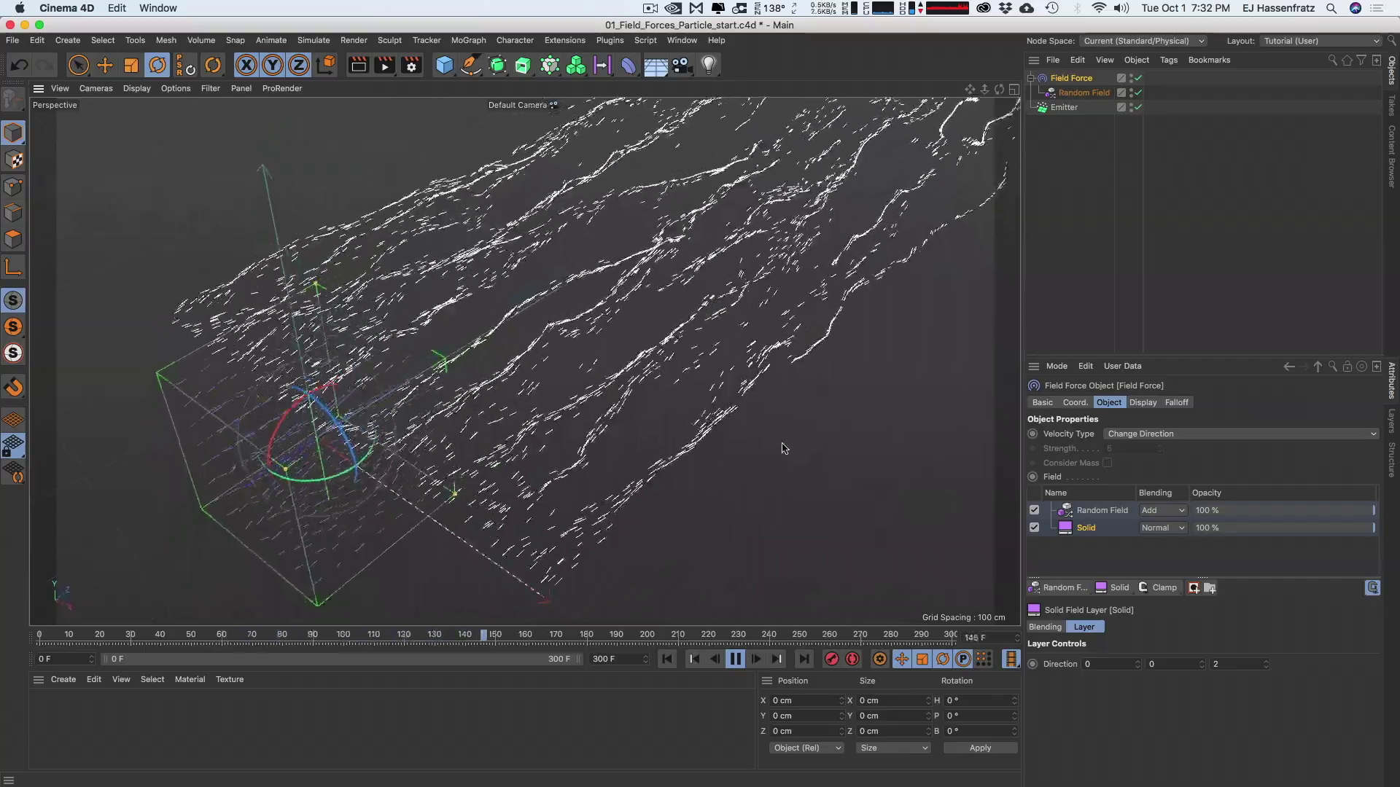
# Examine the Random Field's noise and Color Remap settings along with the particle flow around the emitter
pyautogui.click(1091, 512)
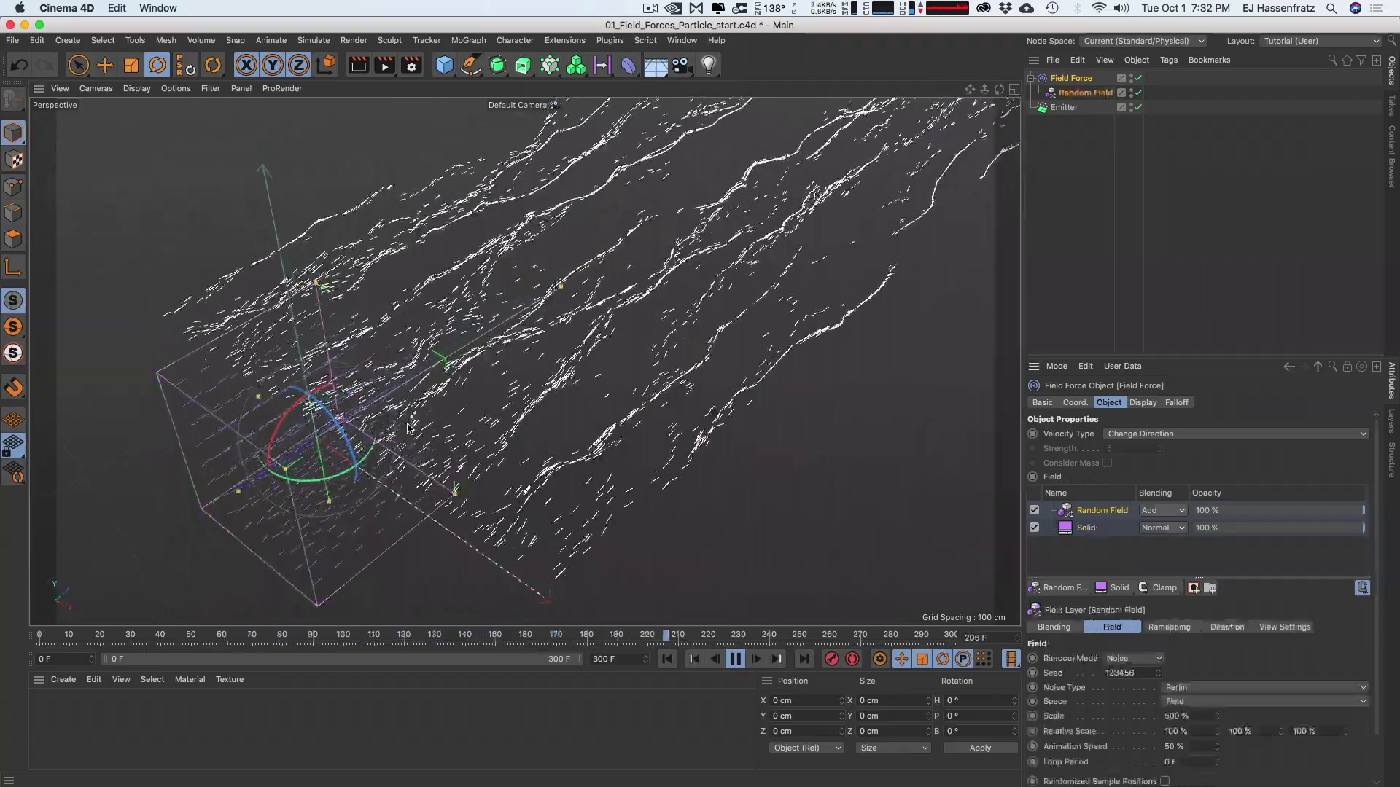
pyautogui.click(1075, 94)
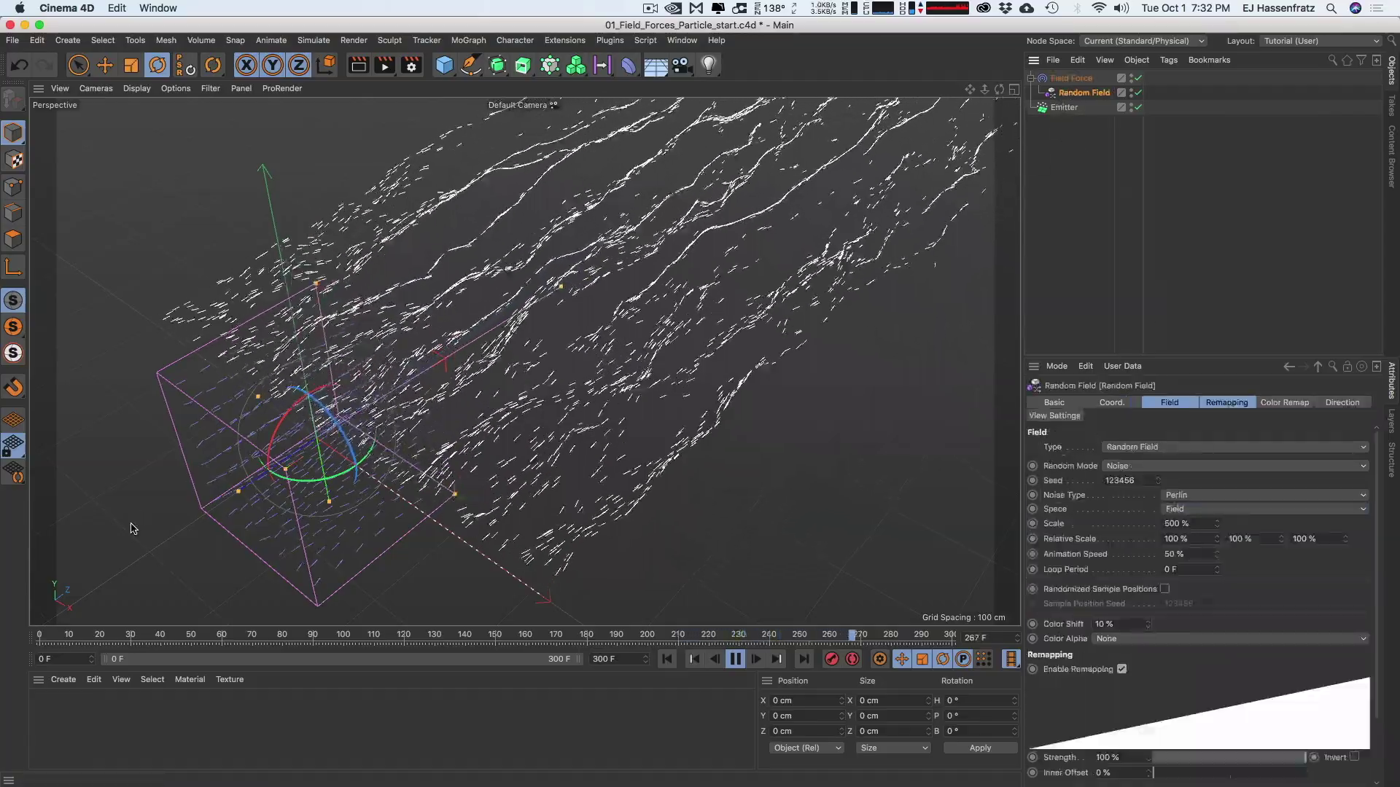
pyautogui.keyDown('alt'); pyautogui.moveTo(138, 516); pyautogui.dragTo(226, 434); pyautogui.keyUp('alt')
pyautogui.keyDown('alt'); pyautogui.moveTo(226, 434); pyautogui.dragTo(288, 359, button='right'); pyautogui.keyUp('alt')
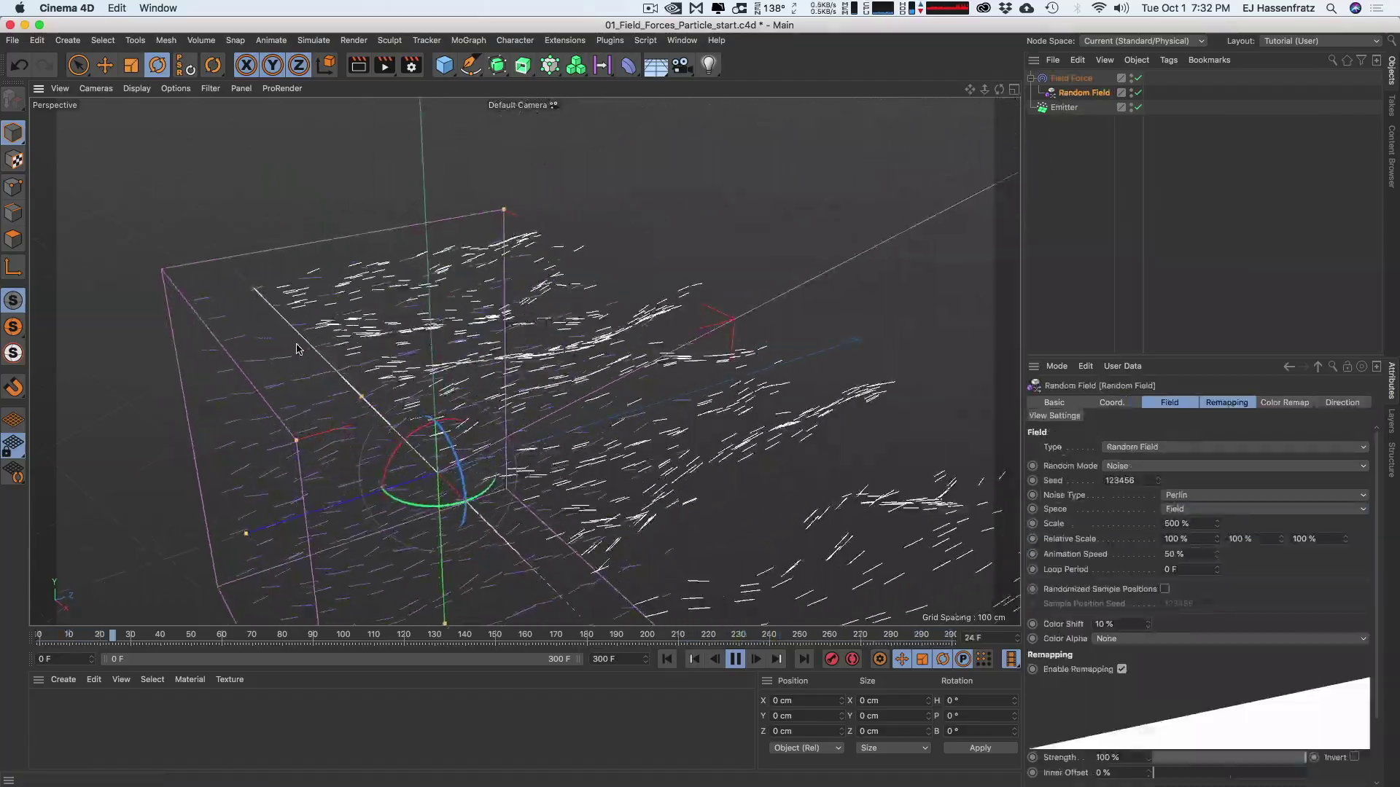
pyautogui.keyDown('alt'); pyautogui.moveTo(286, 359); pyautogui.dragTo(388, 406); pyautogui.keyUp('alt')
pyautogui.click(1261, 404)
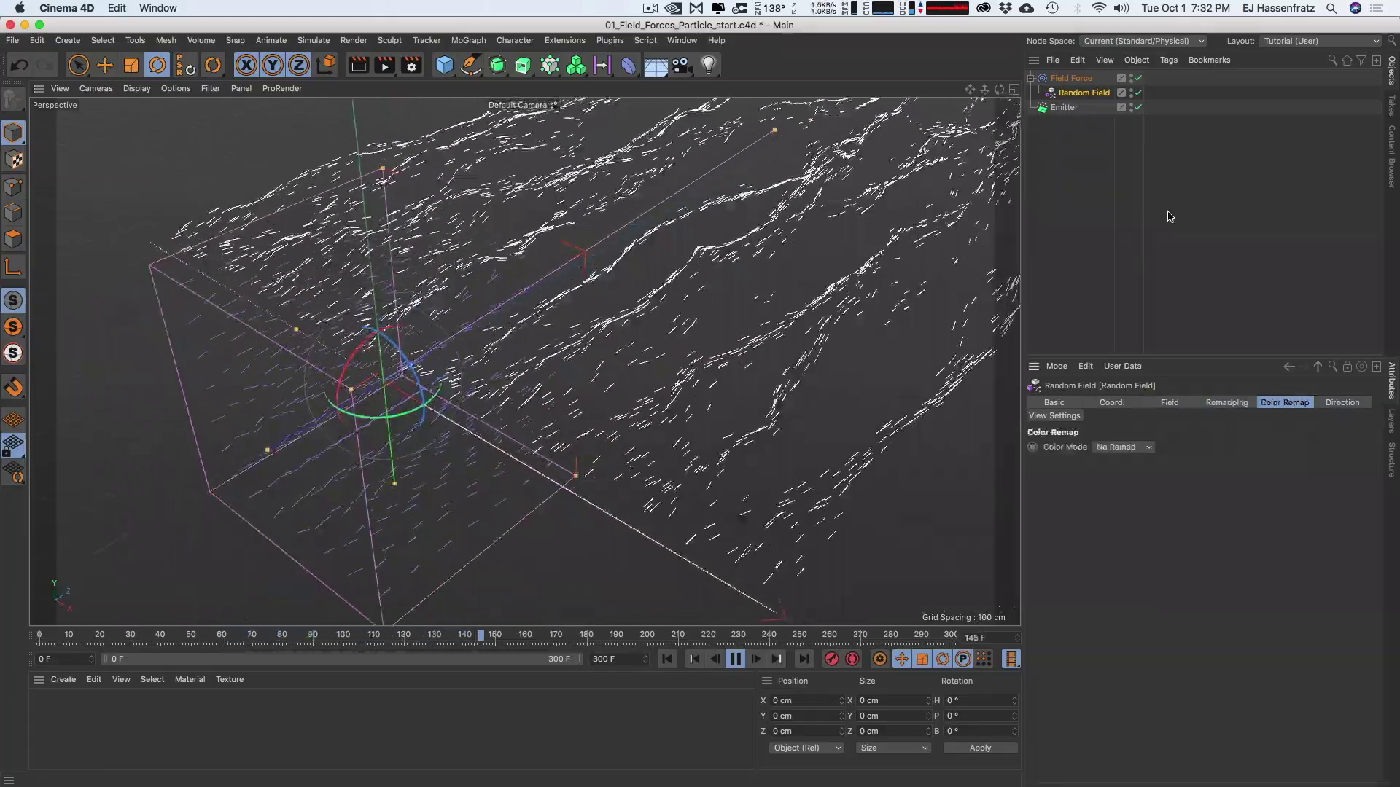
# Flatten the Field Force's display box to 1 cm in Y and set its Line Density to 47 %
pyautogui.click(1066, 79)
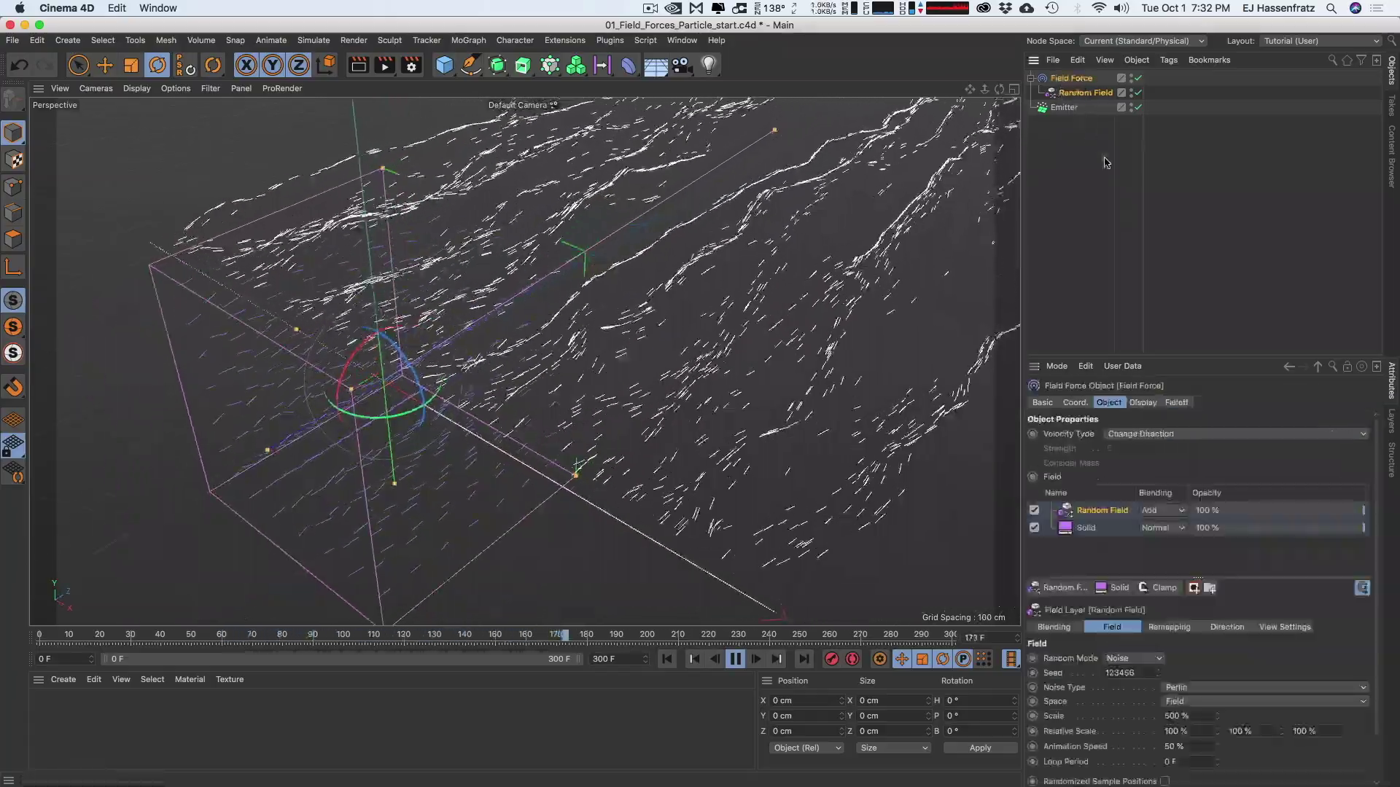
pyautogui.click(1142, 403)
pyautogui.moveTo(1246, 468); pyautogui.dragTo(1206, 470)
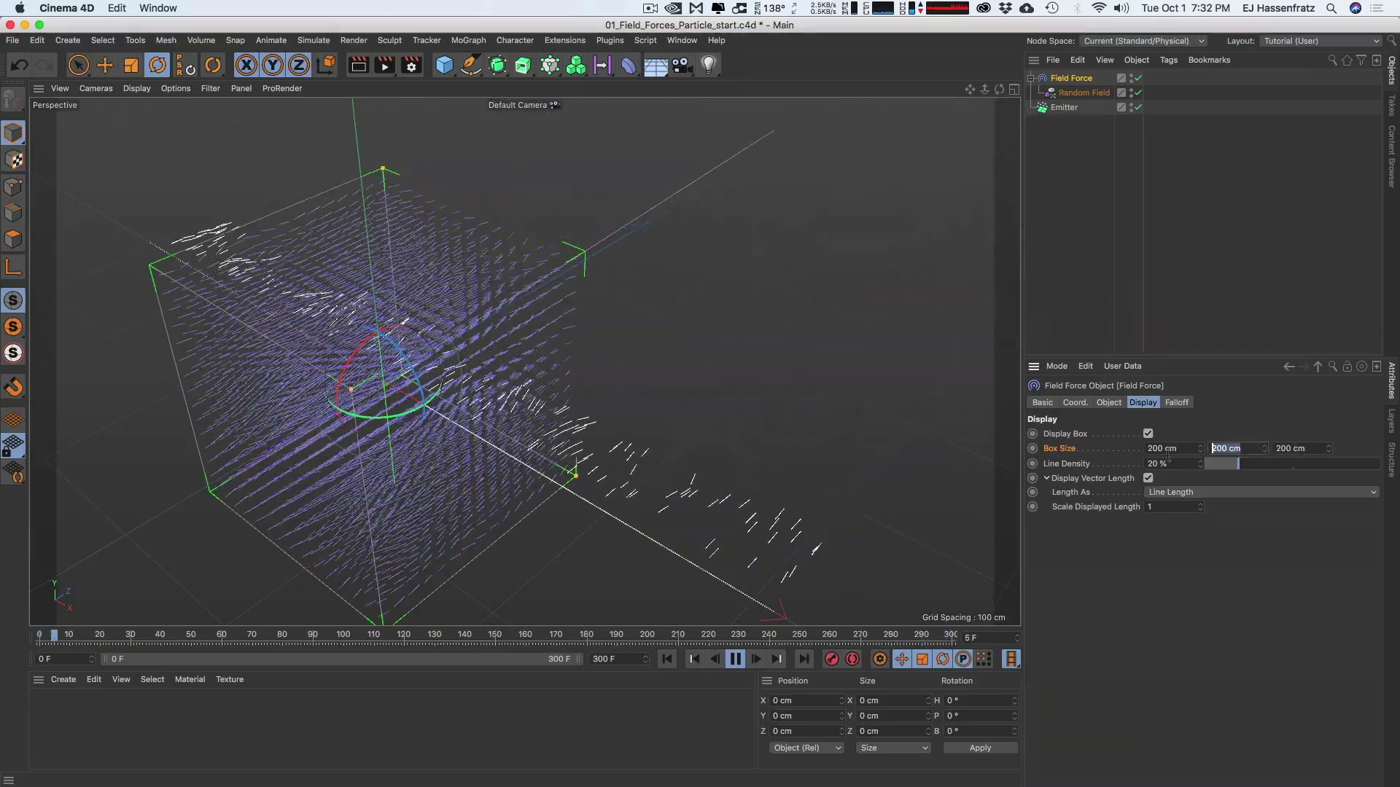
pyautogui.moveTo(386, 421)
pyautogui.keyDown('alt'); pyautogui.mouseDown()
pyautogui.moveTo(501, 368)
pyautogui.moveTo(426, 430)
pyautogui.moveTo(412, 423)
pyautogui.mouseUp(); pyautogui.keyUp('alt')
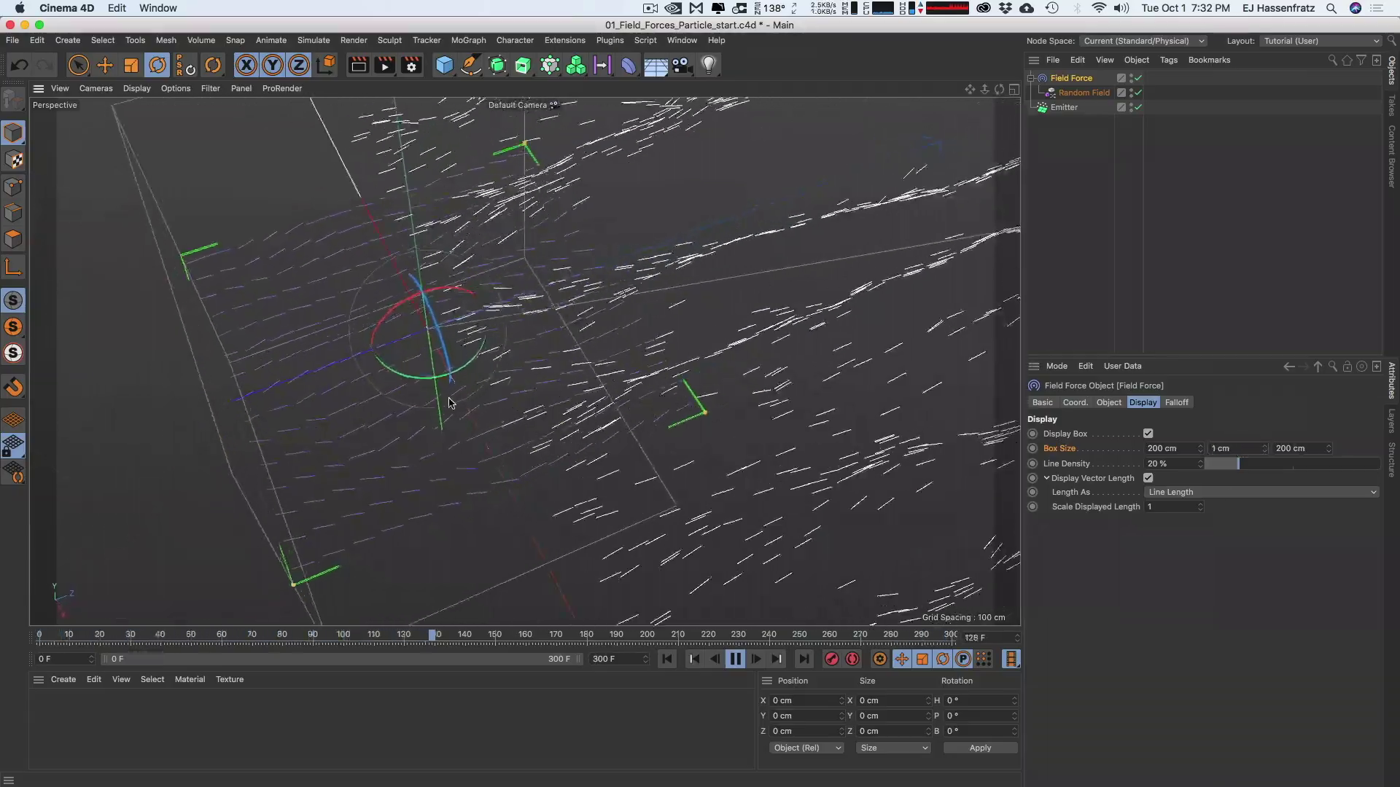
pyautogui.click(1231, 468)
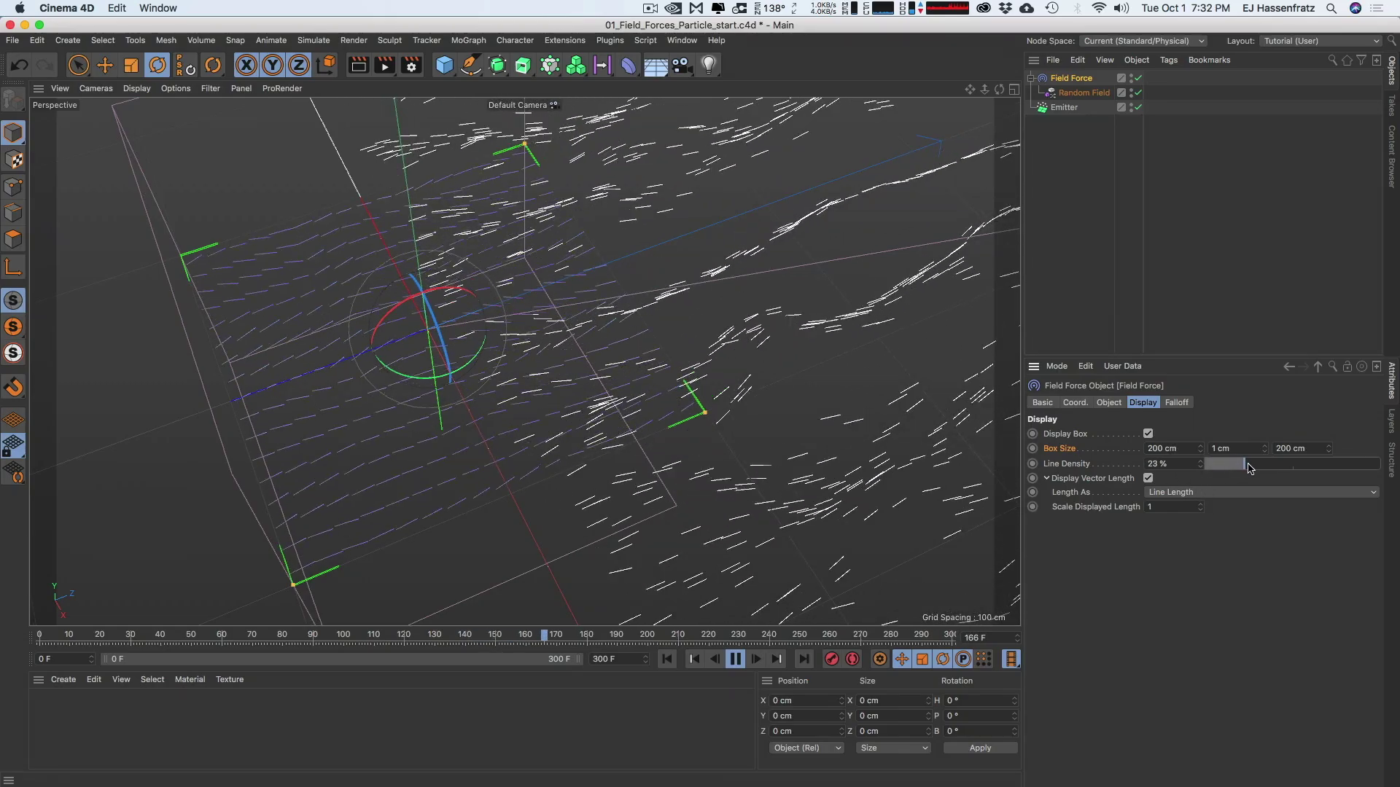
pyautogui.moveTo(1292, 467); pyautogui.dragTo(1287, 467)
pyautogui.keyDown('alt'); pyautogui.moveTo(340, 347); pyautogui.dragTo(404, 328); pyautogui.keyUp('alt')
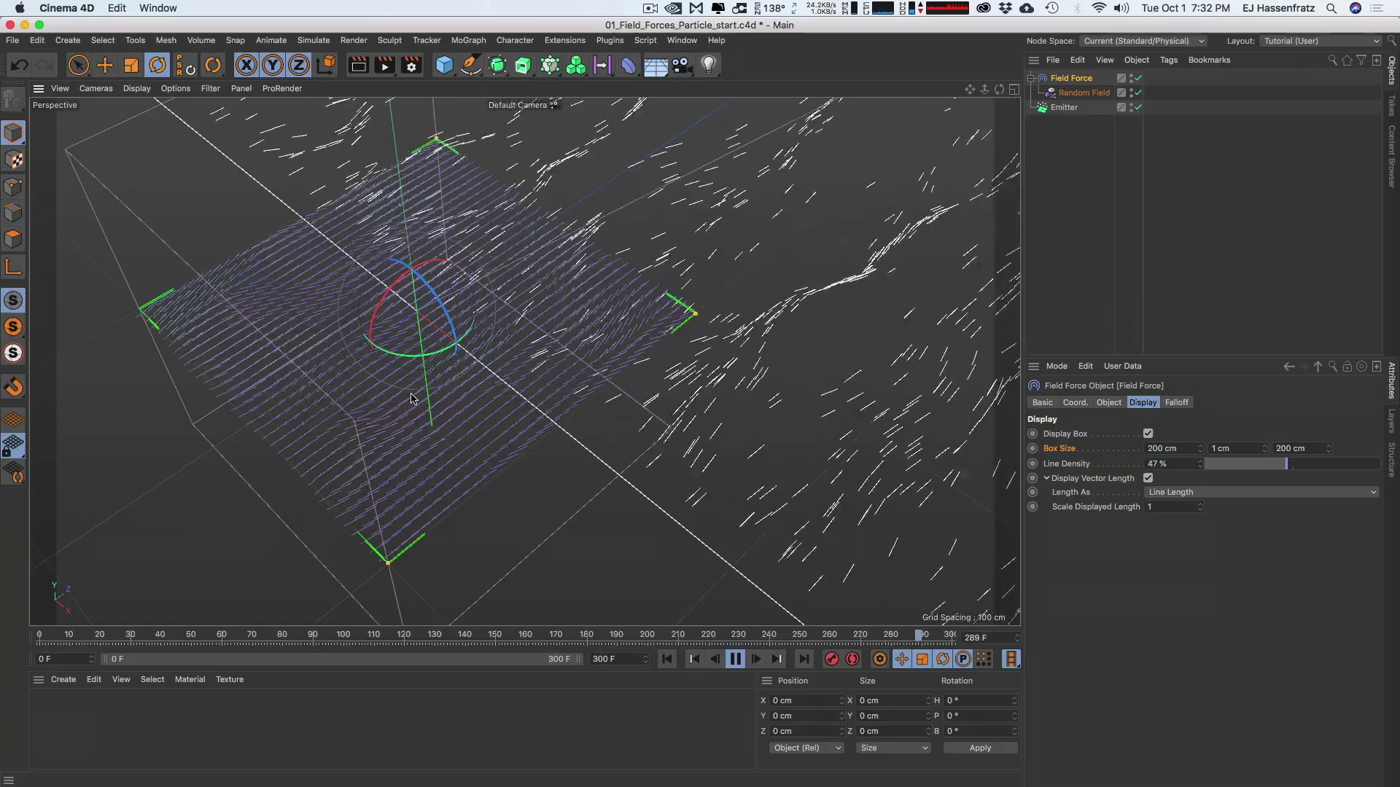
# Try the Random Field's noise Scale at 50 % and at 1500 %
pyautogui.click(1083, 92)
pyautogui.click(1227, 405)
pyautogui.click(1181, 408)
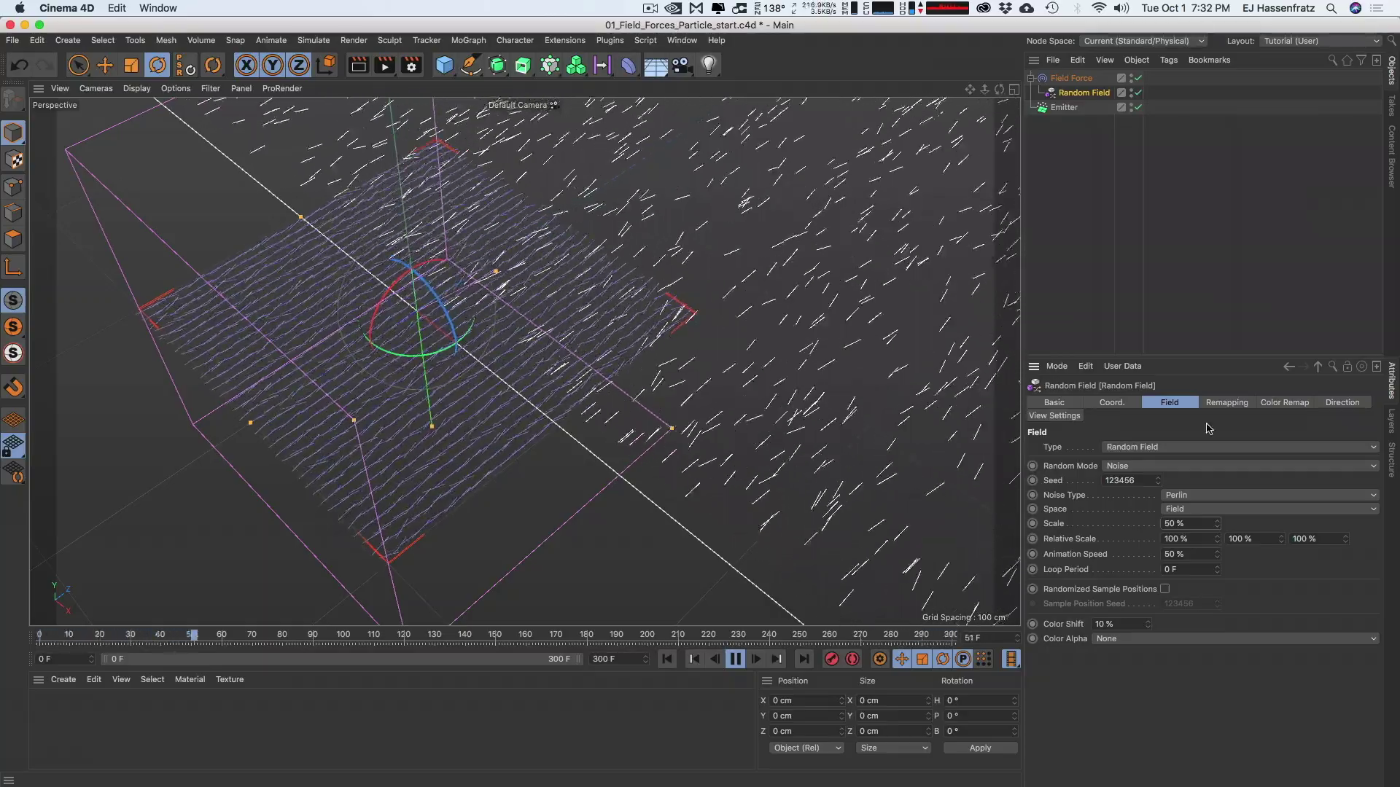
pyautogui.doubleClick(1203, 525)
pyautogui.write('1500')
pyautogui.press('Return')
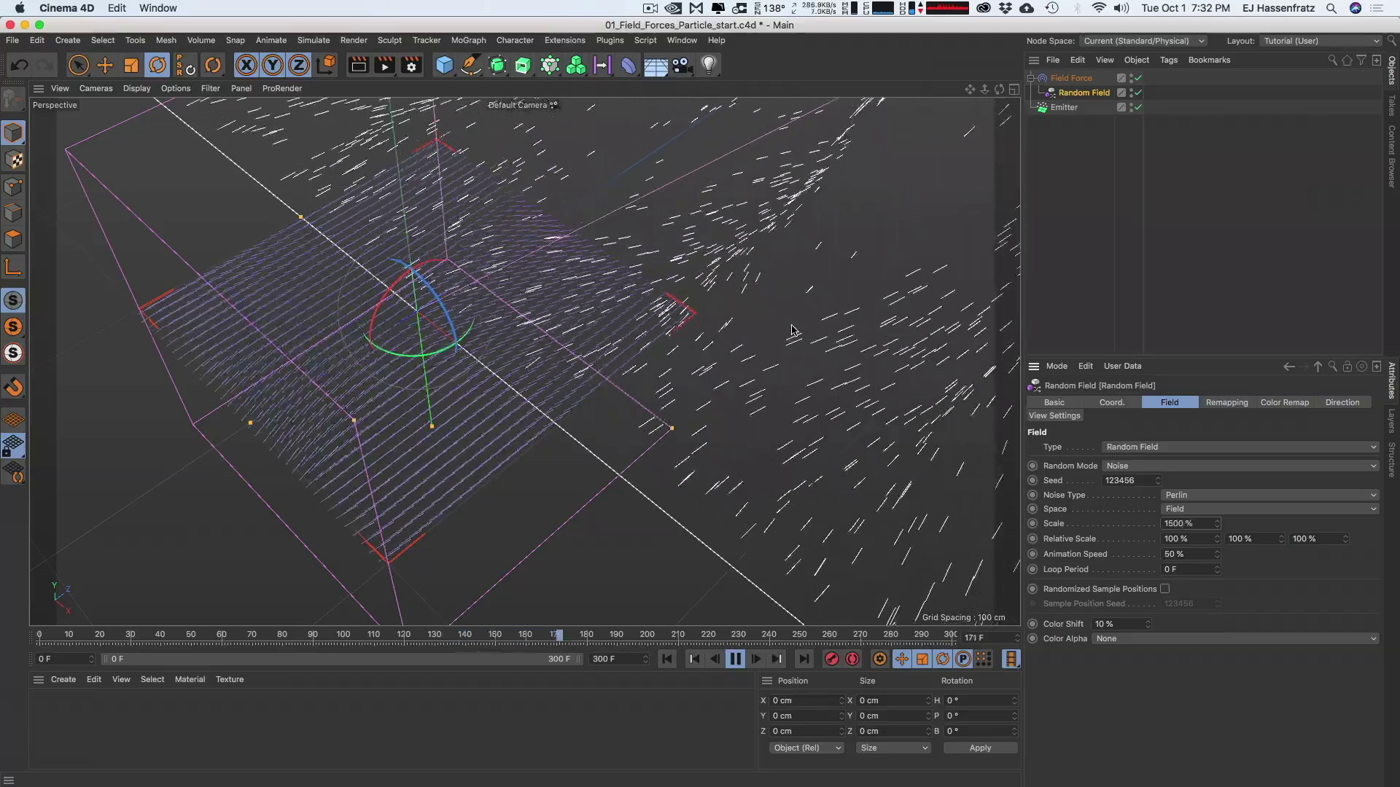
# Set the Random Field's noise Scale to 1000 %
pyautogui.scroll(-5, 328, 422)
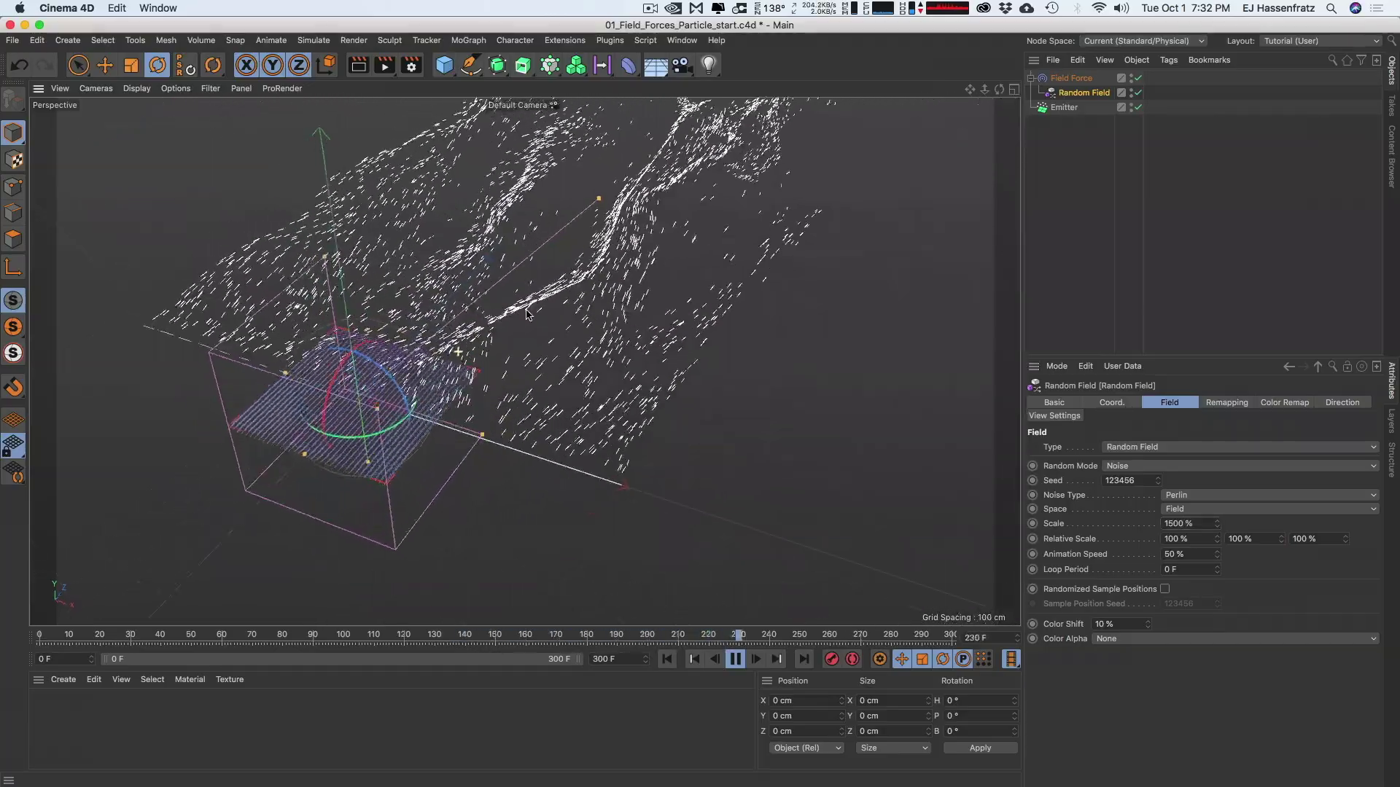
pyautogui.keyDown('alt'); pyautogui.moveTo(500, 266); pyautogui.dragTo(431, 414); pyautogui.keyUp('alt')
pyautogui.doubleClick(1178, 524)
pyautogui.write('1000')
pyautogui.press('Return')
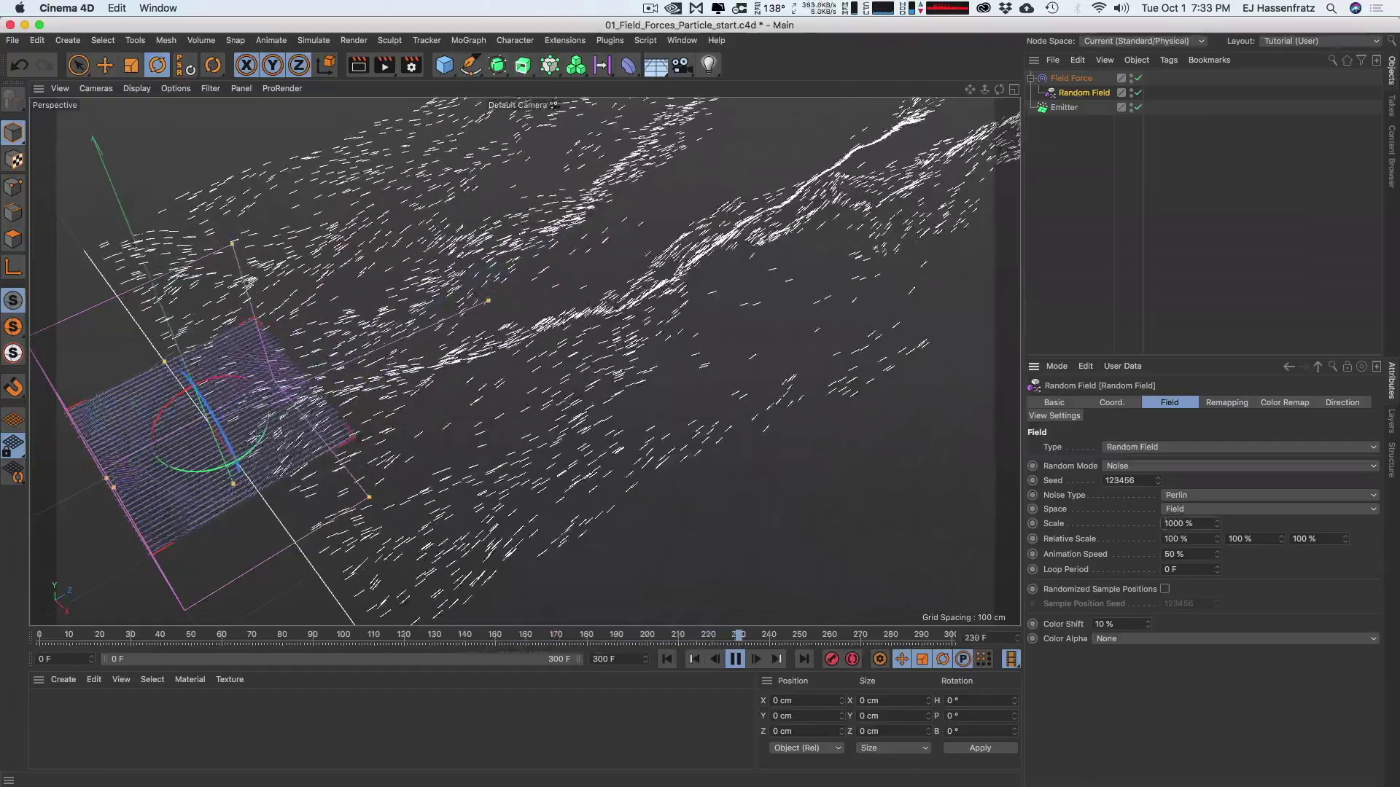
# Add a Spherical Field above the Random Field in the Field Force and activate the Move tool
pyautogui.scroll(-5, 572, 345)
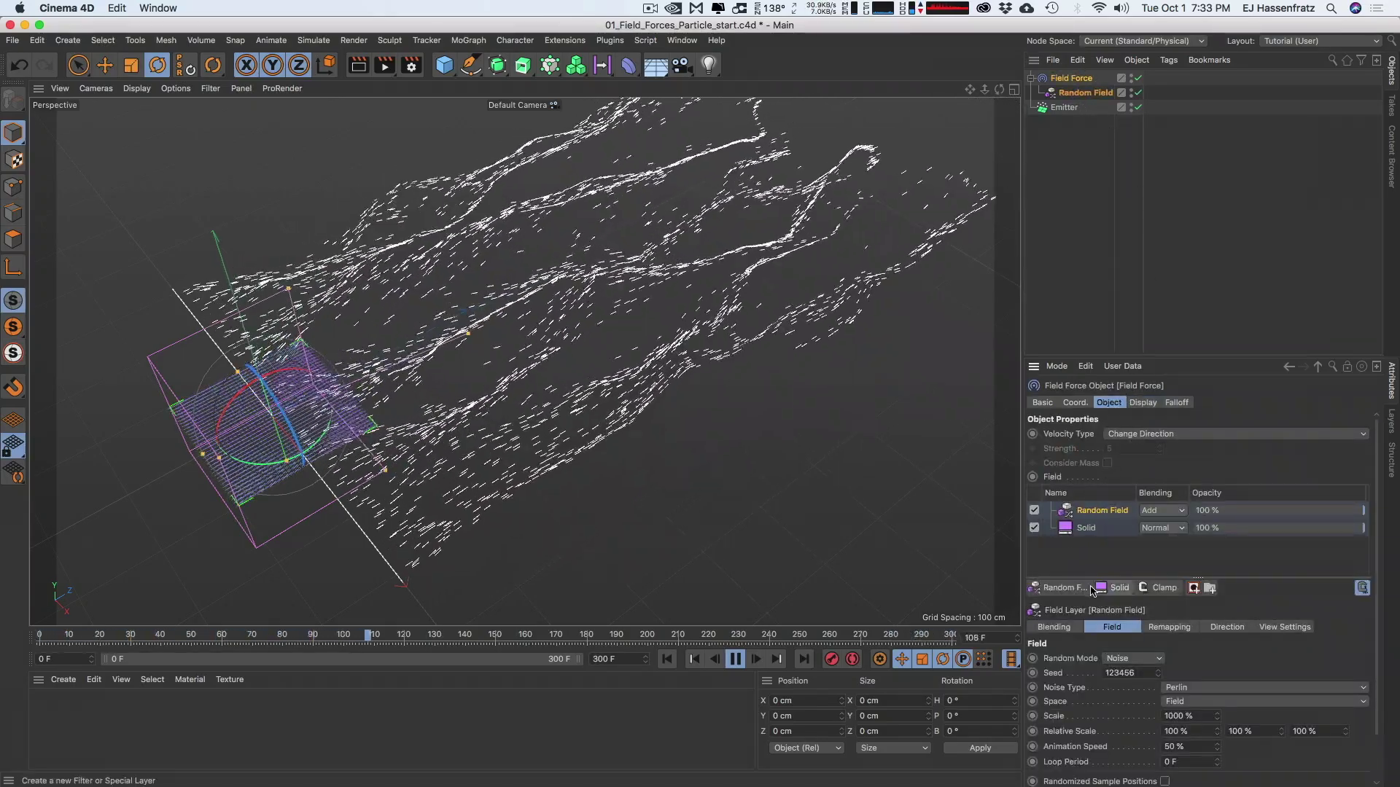
pyautogui.click(1060, 589)
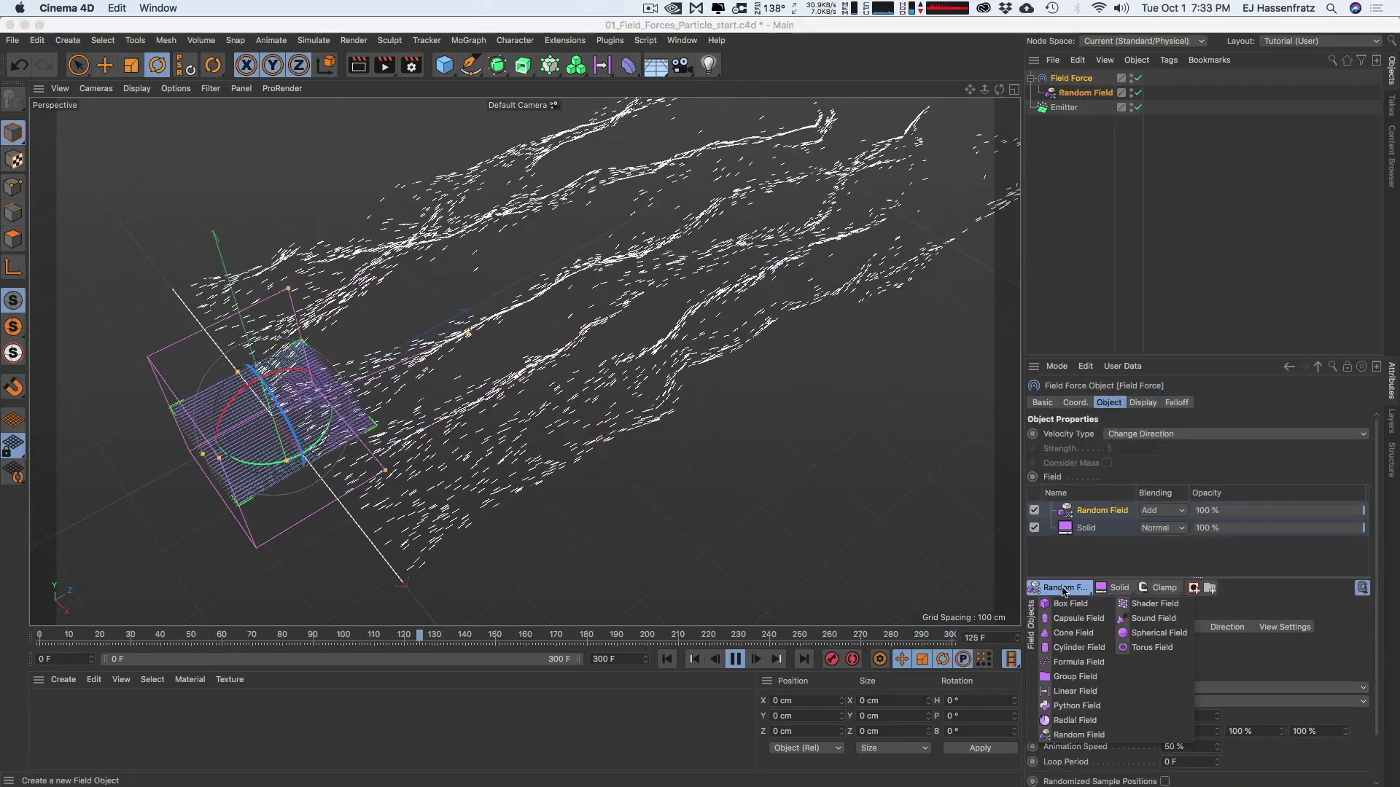
pyautogui.click(1143, 632)
pyautogui.press('e')
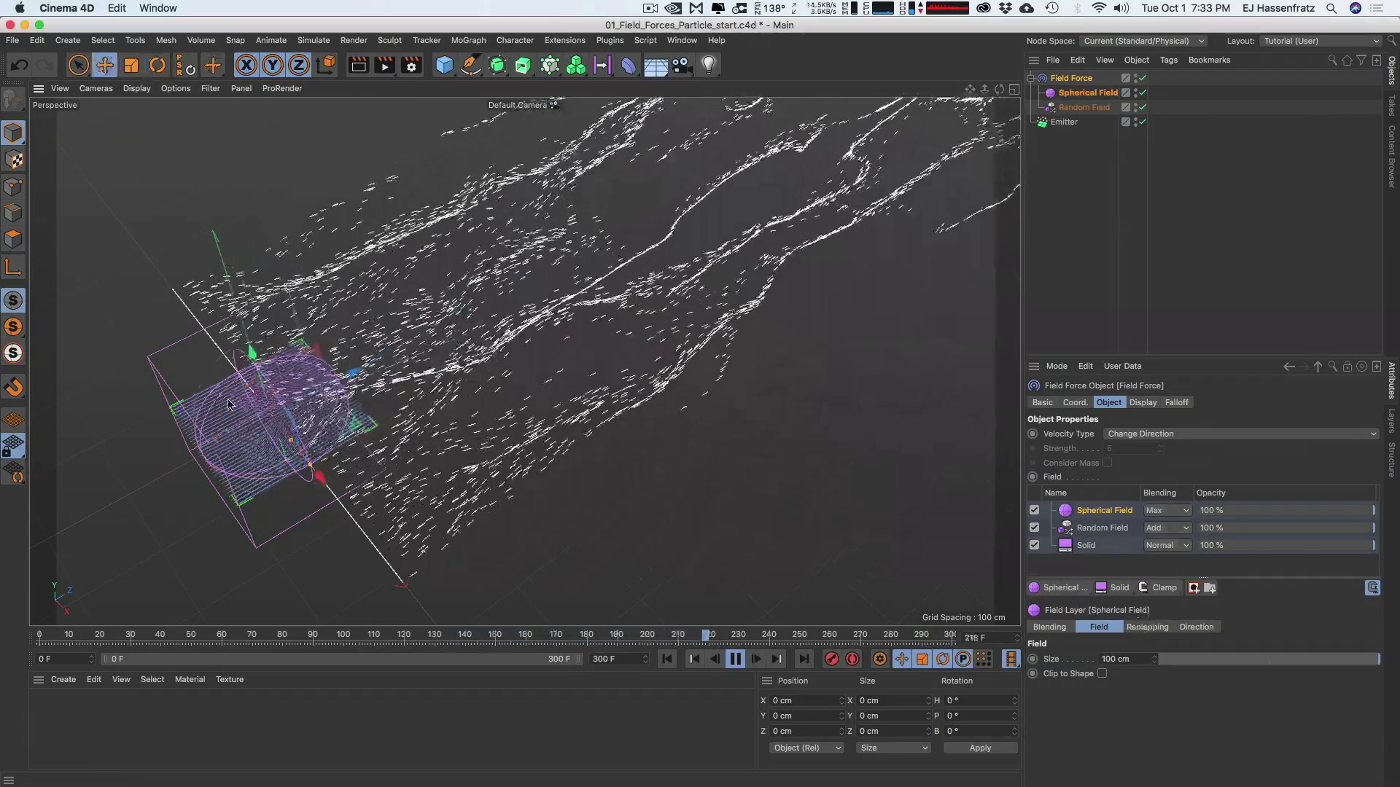
# Move the Spherical Field sideways off its initial spot and set its blending mode to Add
pyautogui.scroll(8, 245, 414)
pyautogui.moveTo(390, 422); pyautogui.dragTo(459, 469)
pyautogui.click(1169, 512)
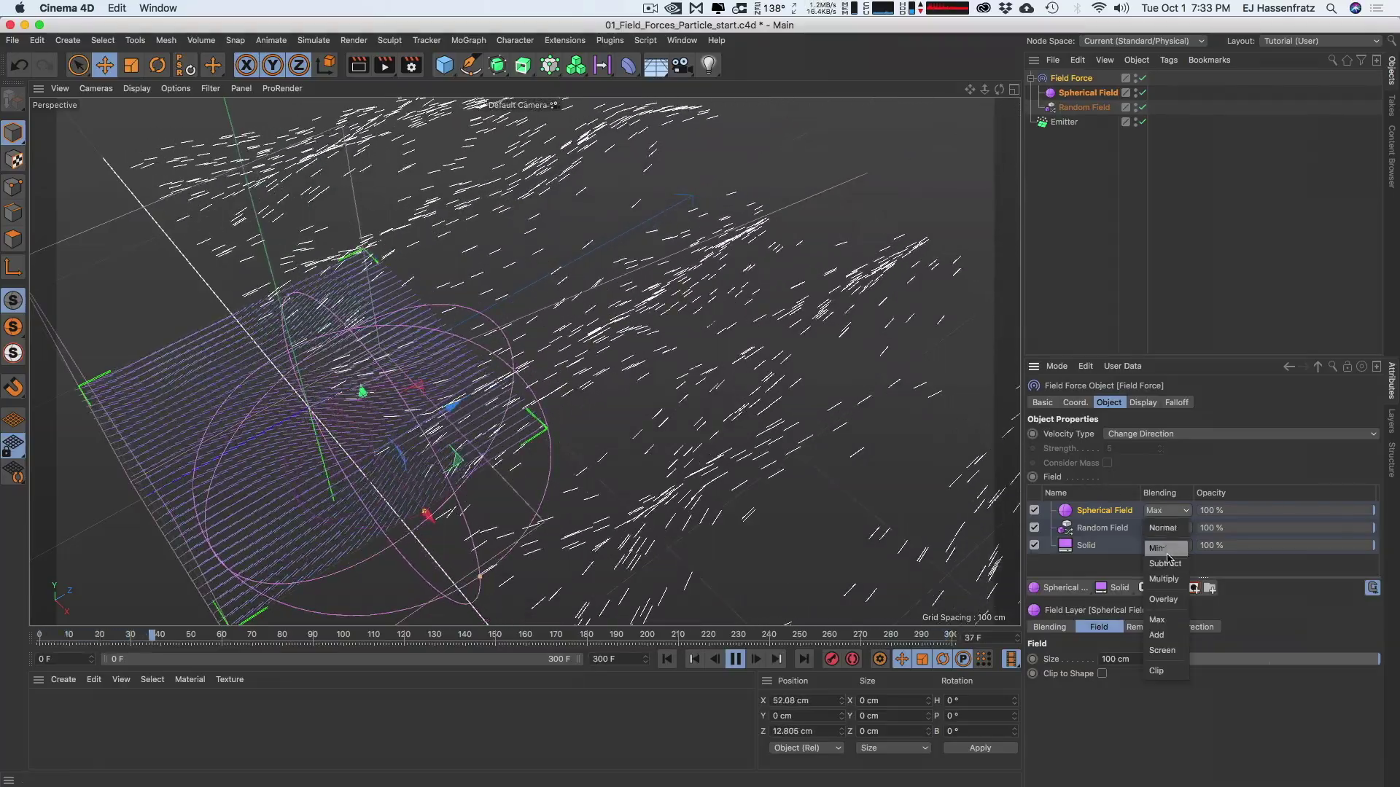
pyautogui.click(1157, 635)
# Move the Spherical Field downstream from the emitter, to about Z 562 cm, and enlarge it to about 257 cm
pyautogui.moveTo(458, 460); pyautogui.dragTo(893, 282)
pyautogui.keyDown('alt'); pyautogui.moveTo(940, 276); pyautogui.dragTo(581, 335, button='middle'); pyautogui.keyUp('alt')
pyautogui.scroll(-5, 582, 337)
pyautogui.moveTo(687, 363); pyautogui.dragTo(911, 390)
pyautogui.press('t')
pyautogui.press('r')
pyautogui.keyDown('alt'); pyautogui.moveTo(611, 435); pyautogui.dragTo(659, 508); pyautogui.keyUp('alt')
pyautogui.press('e')
pyautogui.moveTo(665, 431); pyautogui.dragTo(721, 293)
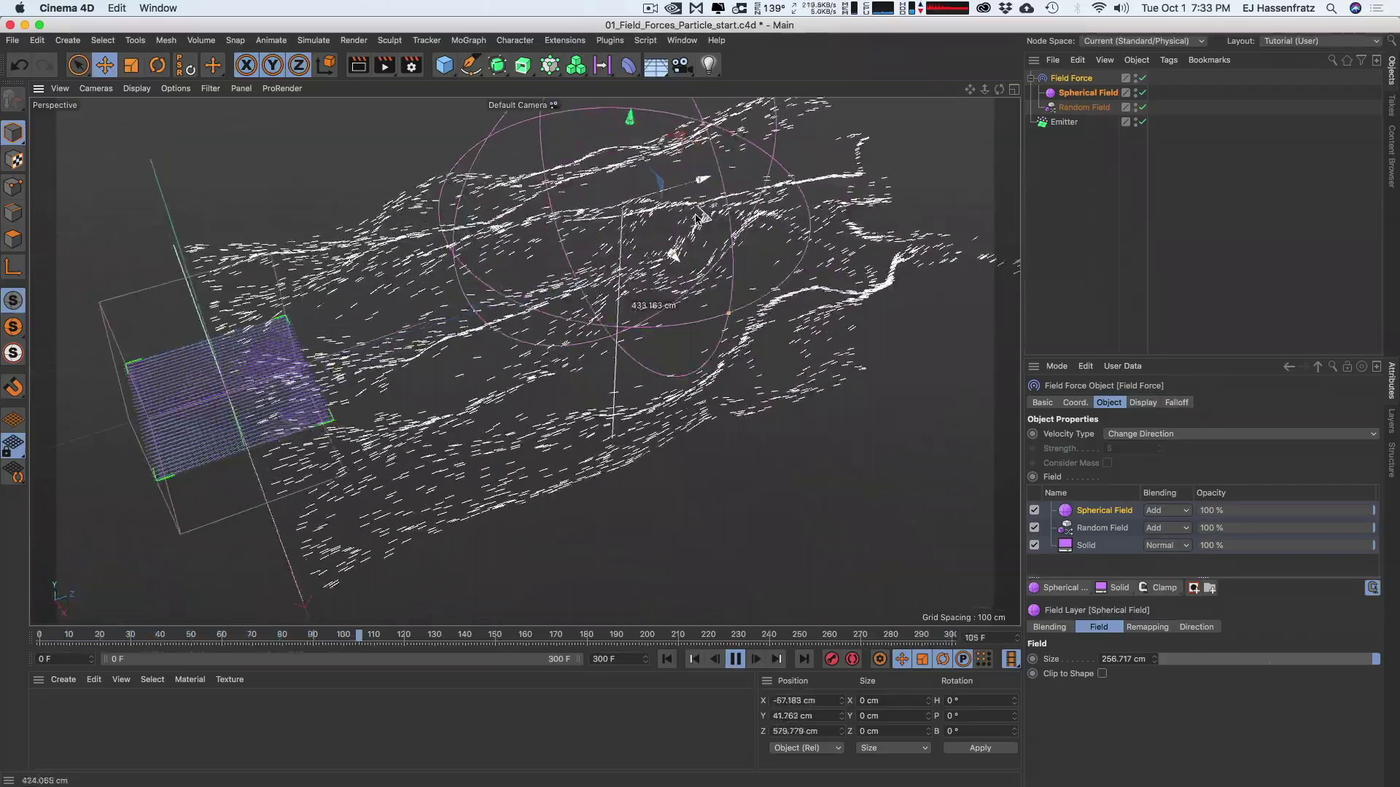
pyautogui.moveTo(786, 344); pyautogui.dragTo(850, 462)
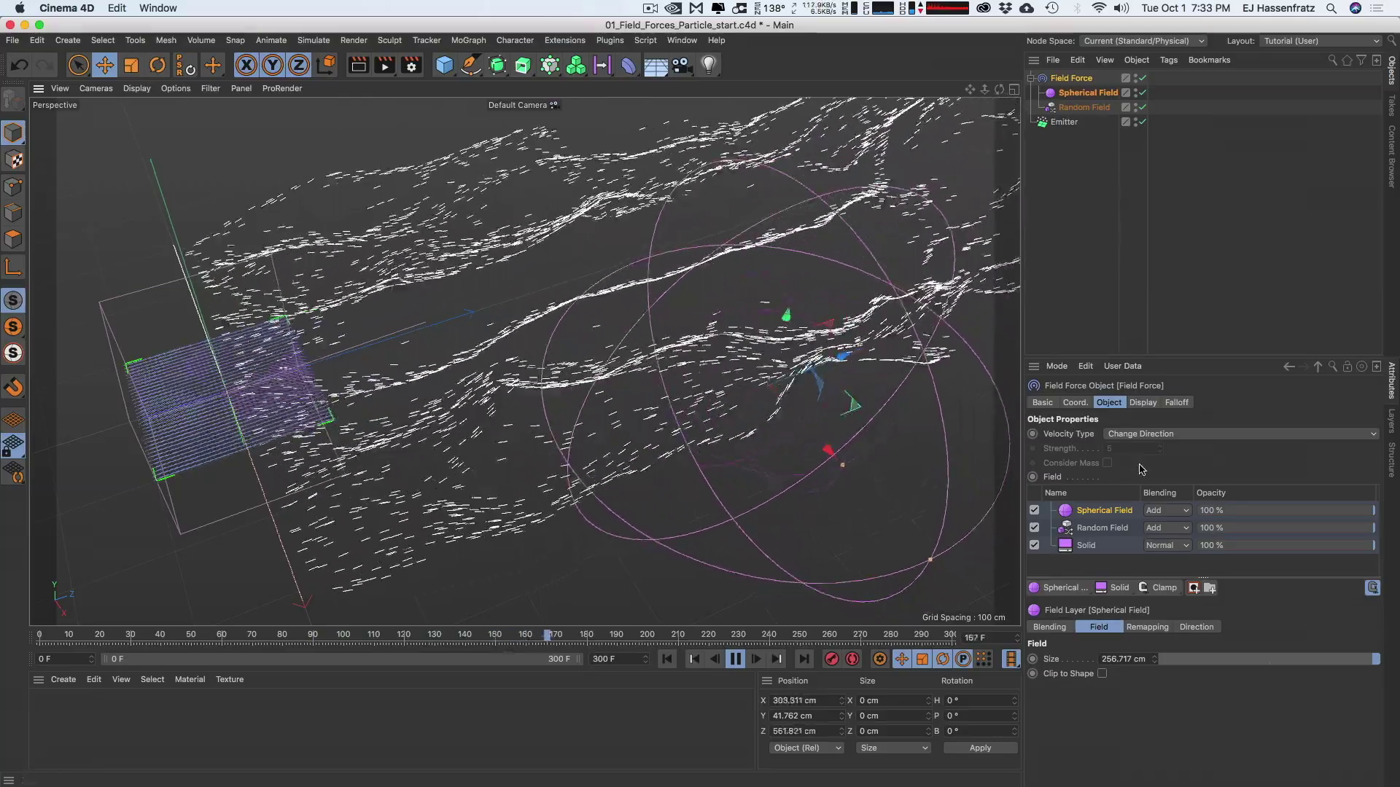
# In the Spherical Field's remapping, set Inner Offset to 100 % and raise Strength to 1341 %
pyautogui.click(1147, 627)
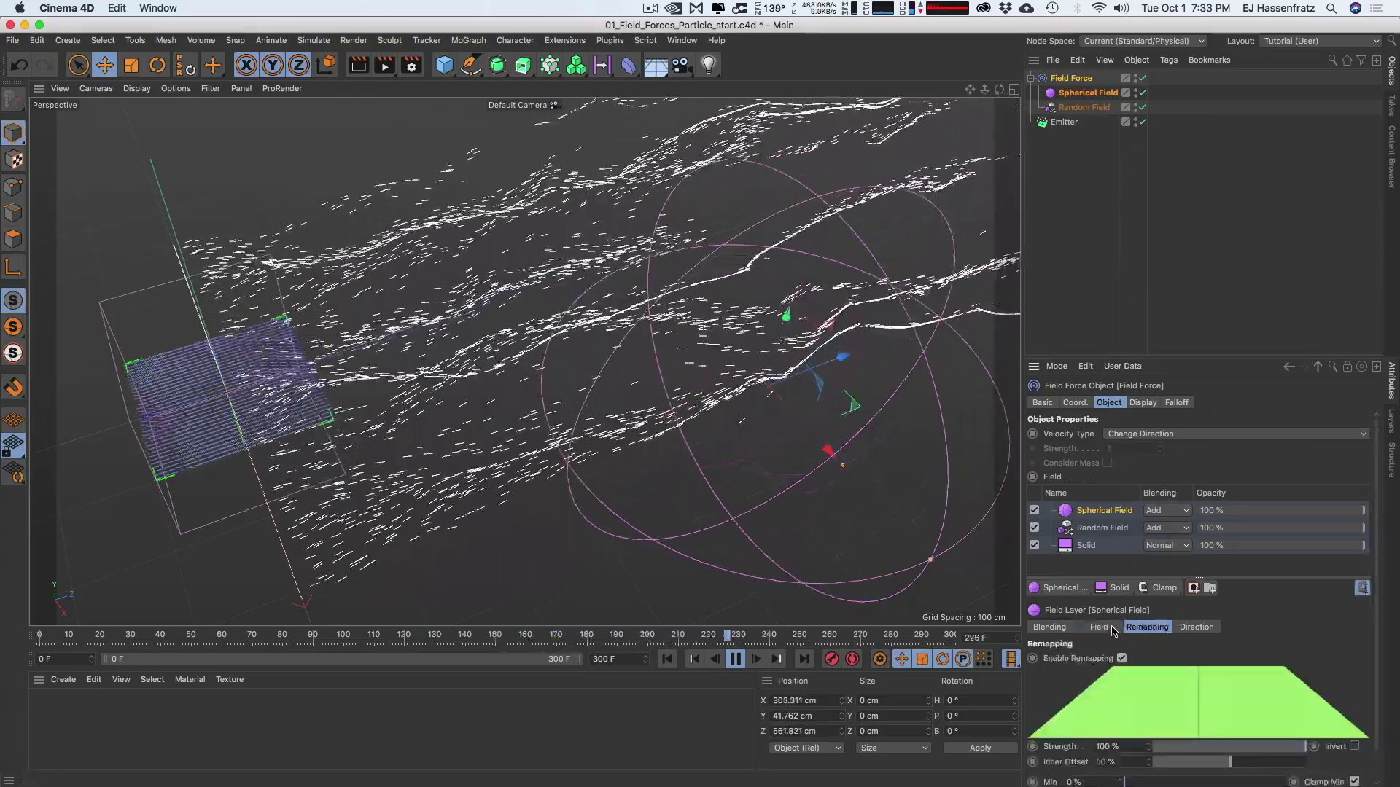
pyautogui.moveTo(1150, 748); pyautogui.dragTo(1328, 764)
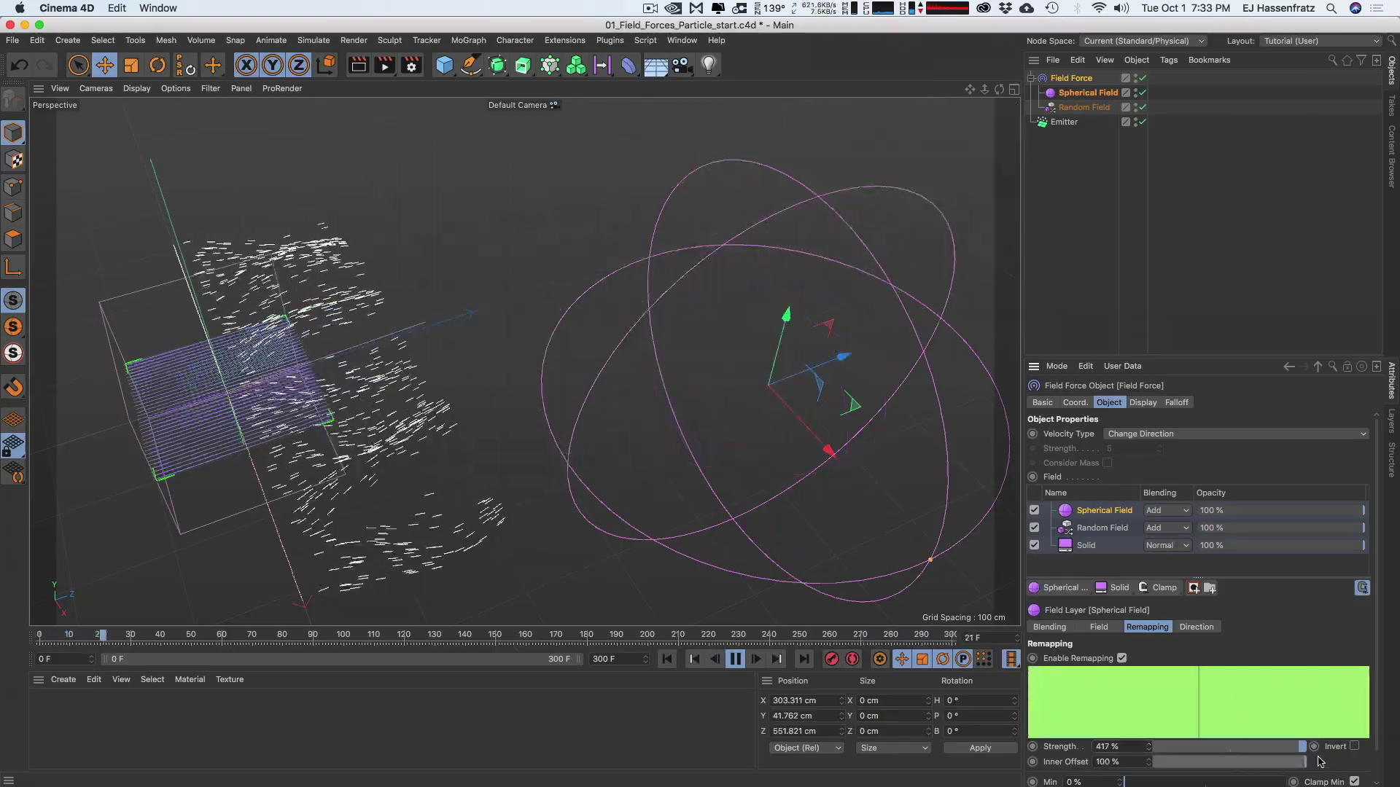
pyautogui.moveTo(827, 450); pyautogui.dragTo(900, 531)
pyautogui.keyDown('alt'); pyautogui.moveTo(788, 452); pyautogui.dragTo(610, 404, button='right'); pyautogui.keyUp('alt')
pyautogui.keyDown('alt'); pyautogui.moveTo(609, 405); pyautogui.dragTo(991, 460); pyautogui.keyUp('alt')
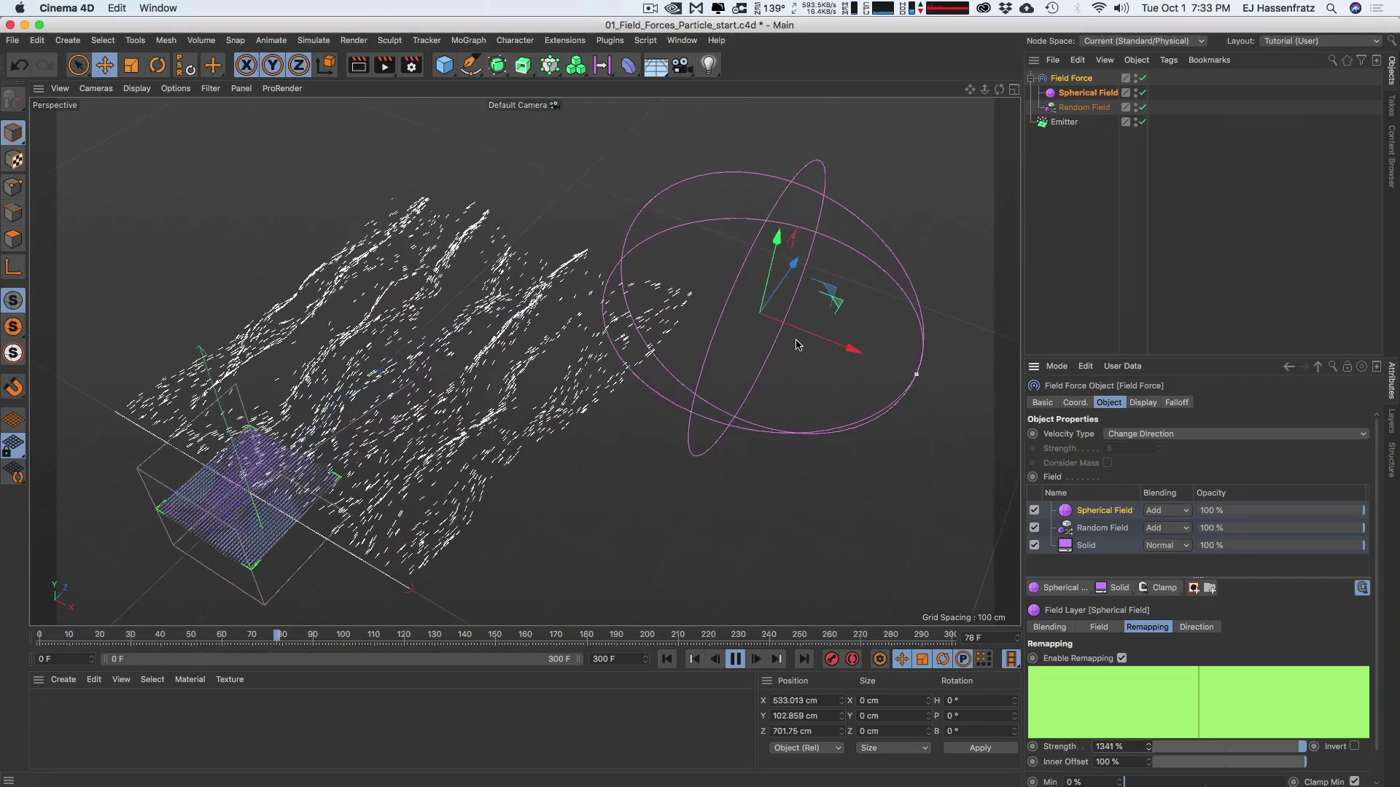
# Move the Spherical Field into the middle of the particle stream, at about X -9 cm, Y 6 cm, Z 670 cm
pyautogui.moveTo(814, 295); pyautogui.dragTo(731, 281)
pyautogui.moveTo(755, 219); pyautogui.dragTo(642, 310)
pyautogui.moveTo(458, 302)
pyautogui.keyDown('alt'); pyautogui.mouseDown()
pyautogui.moveTo(365, 285)
pyautogui.moveTo(478, 319)
pyautogui.mouseUp(); pyautogui.keyUp('alt')
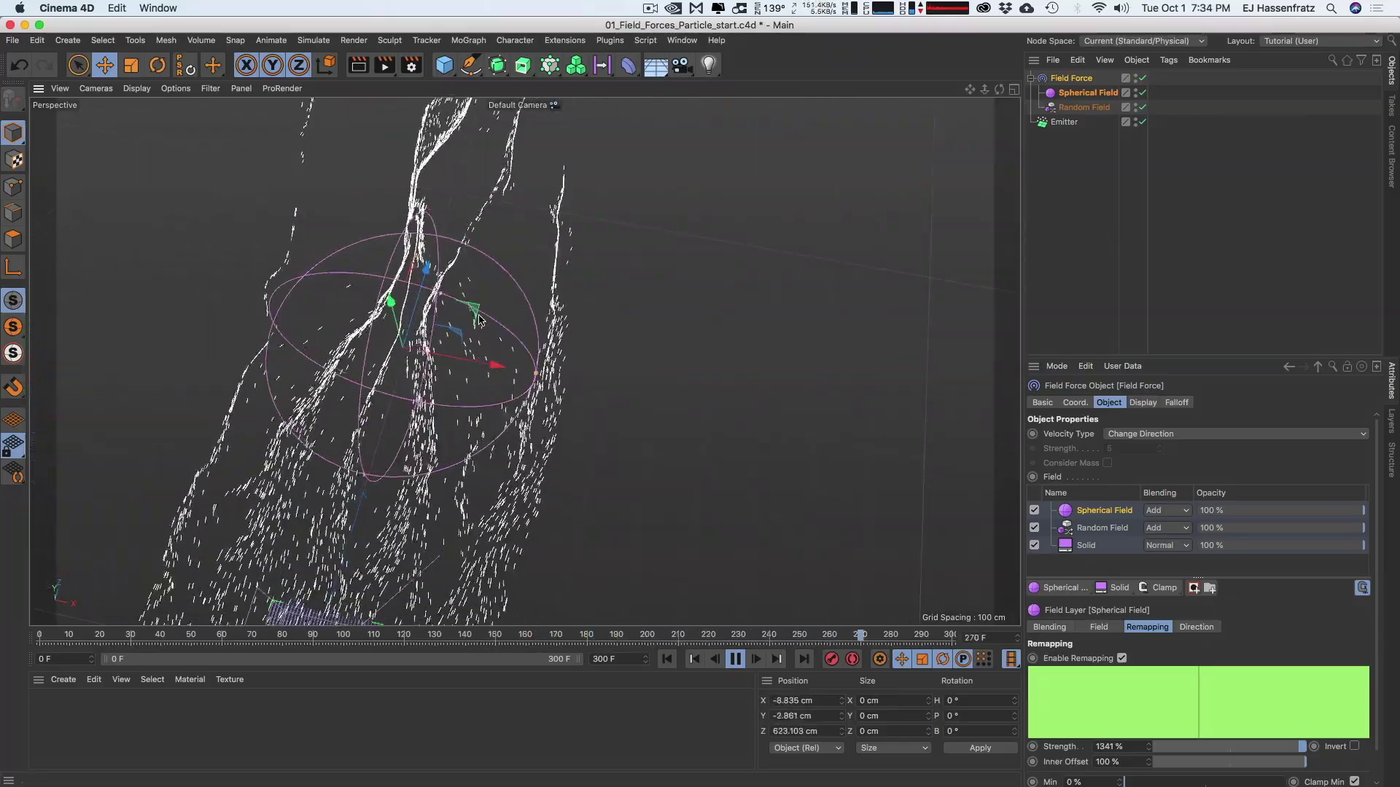
pyautogui.moveTo(508, 368); pyautogui.dragTo(538, 337)
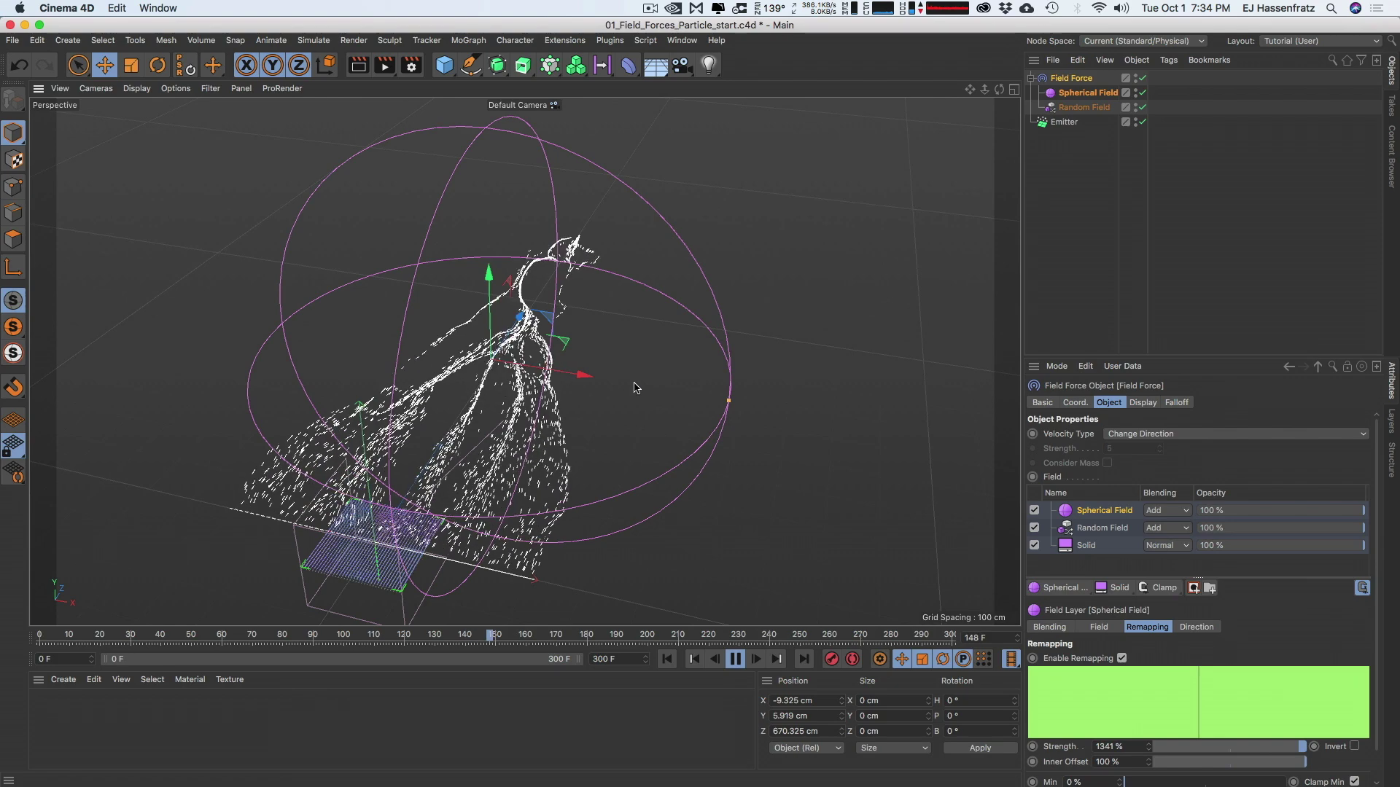
pyautogui.click(274, 40)
pyautogui.moveTo(314, 42)
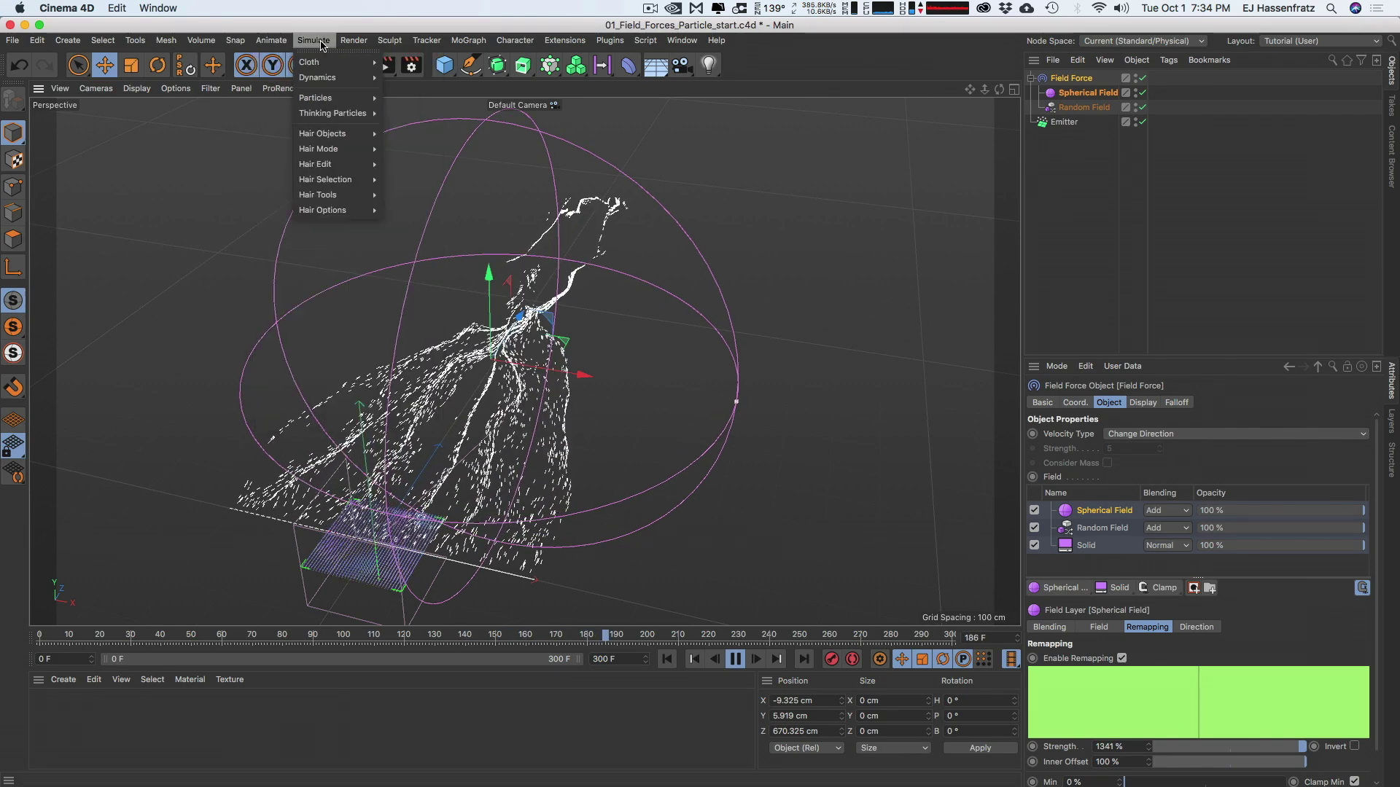
pyautogui.moveTo(336, 98)
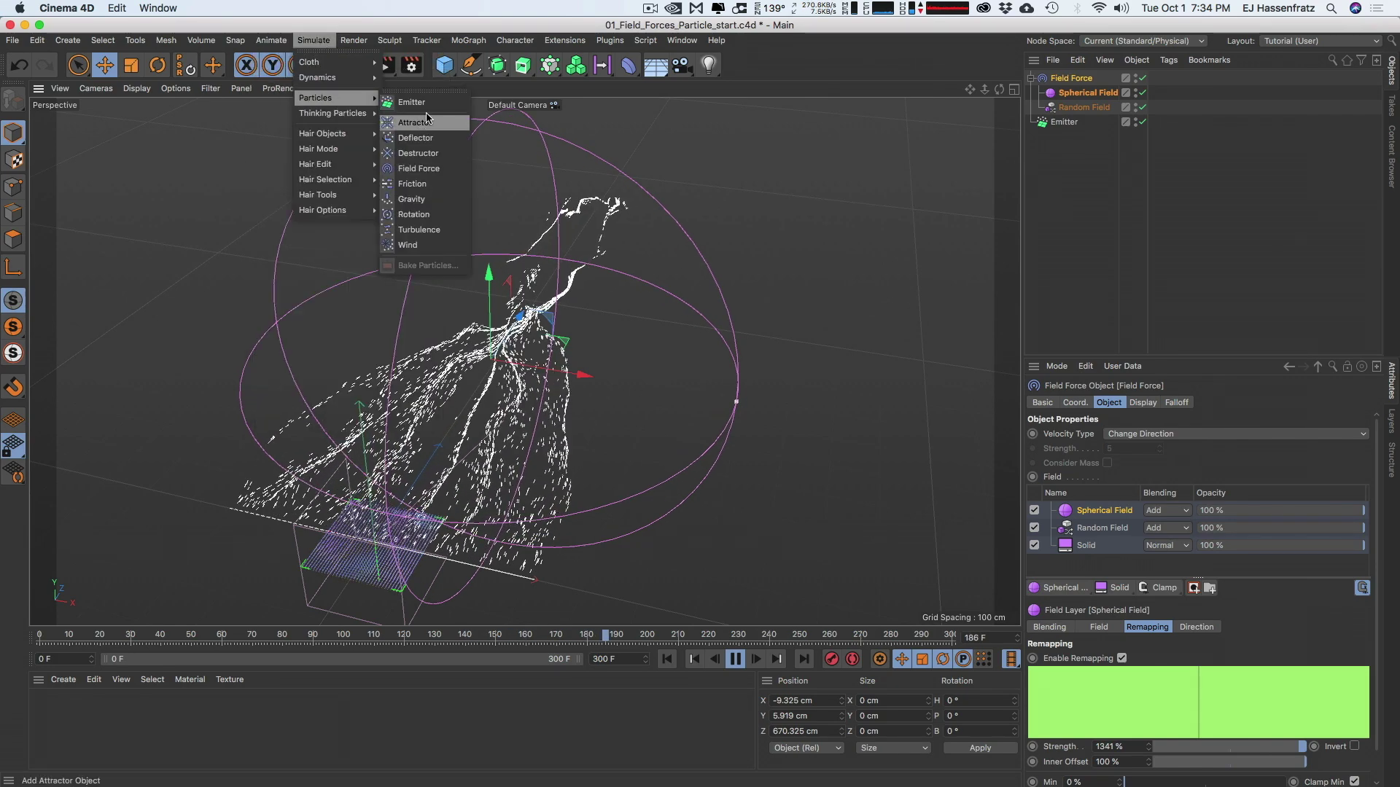
pyautogui.click(633, 393)
# Move the Spherical Field farther from the emitter, to about Z 1051 cm
pyautogui.keyDown('alt'); pyautogui.moveTo(633, 392); pyautogui.dragTo(584, 279); pyautogui.keyUp('alt')
pyautogui.keyDown('alt'); pyautogui.moveTo(497, 293); pyautogui.dragTo(519, 352); pyautogui.keyUp('alt')
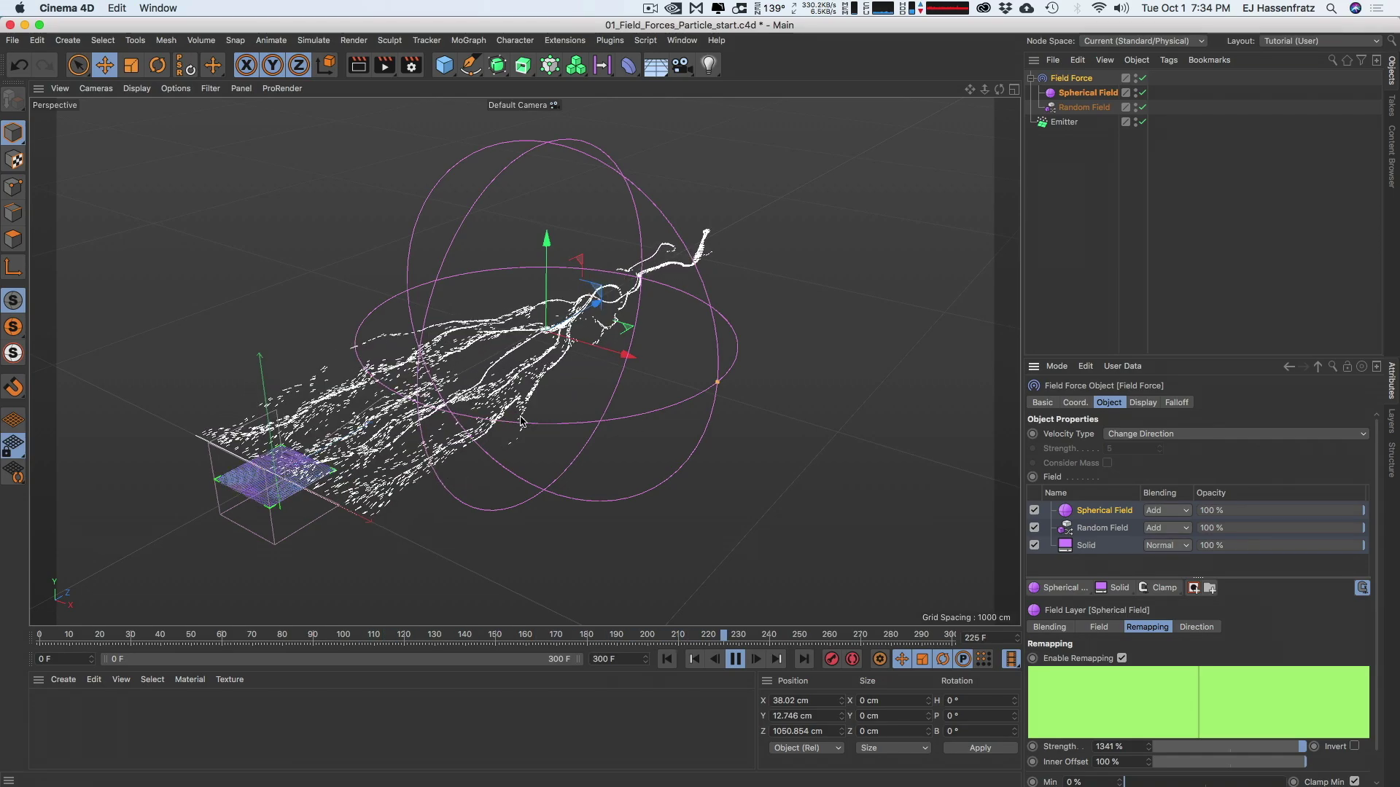
pyautogui.scroll(2, 522, 417)
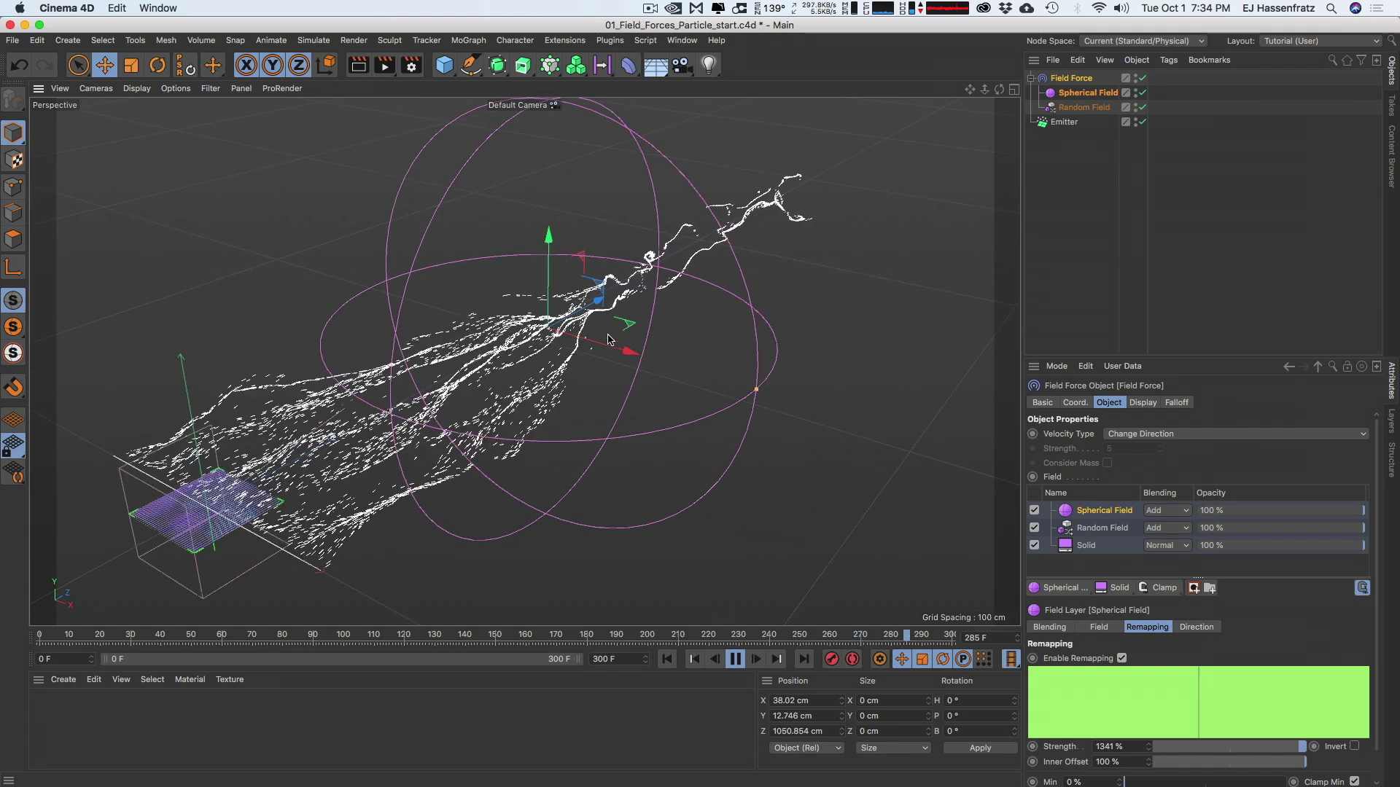
# Set the Spherical Field's blending mode to Subtract and move it closer to the emitter, to about Z 568 cm
pyautogui.click(1165, 511)
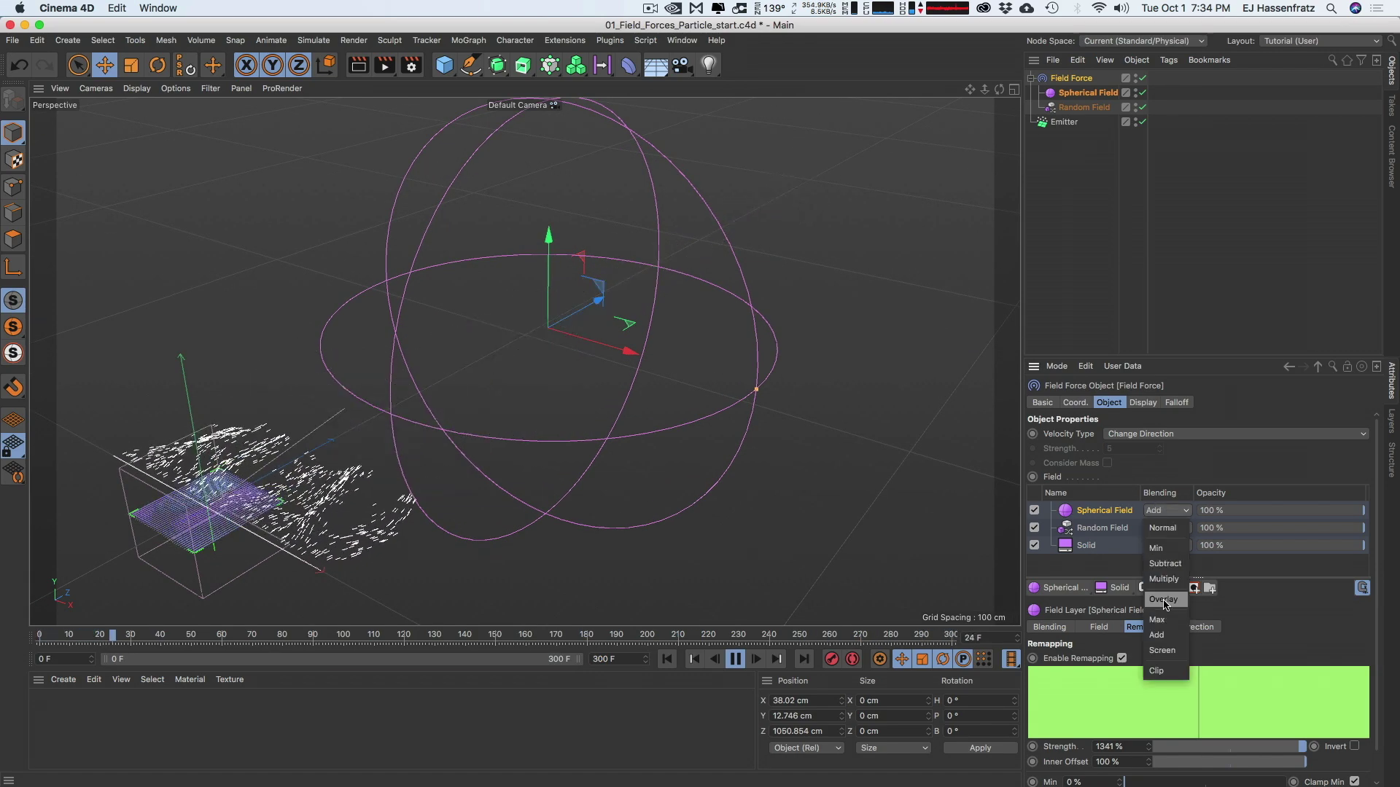
pyautogui.click(1164, 563)
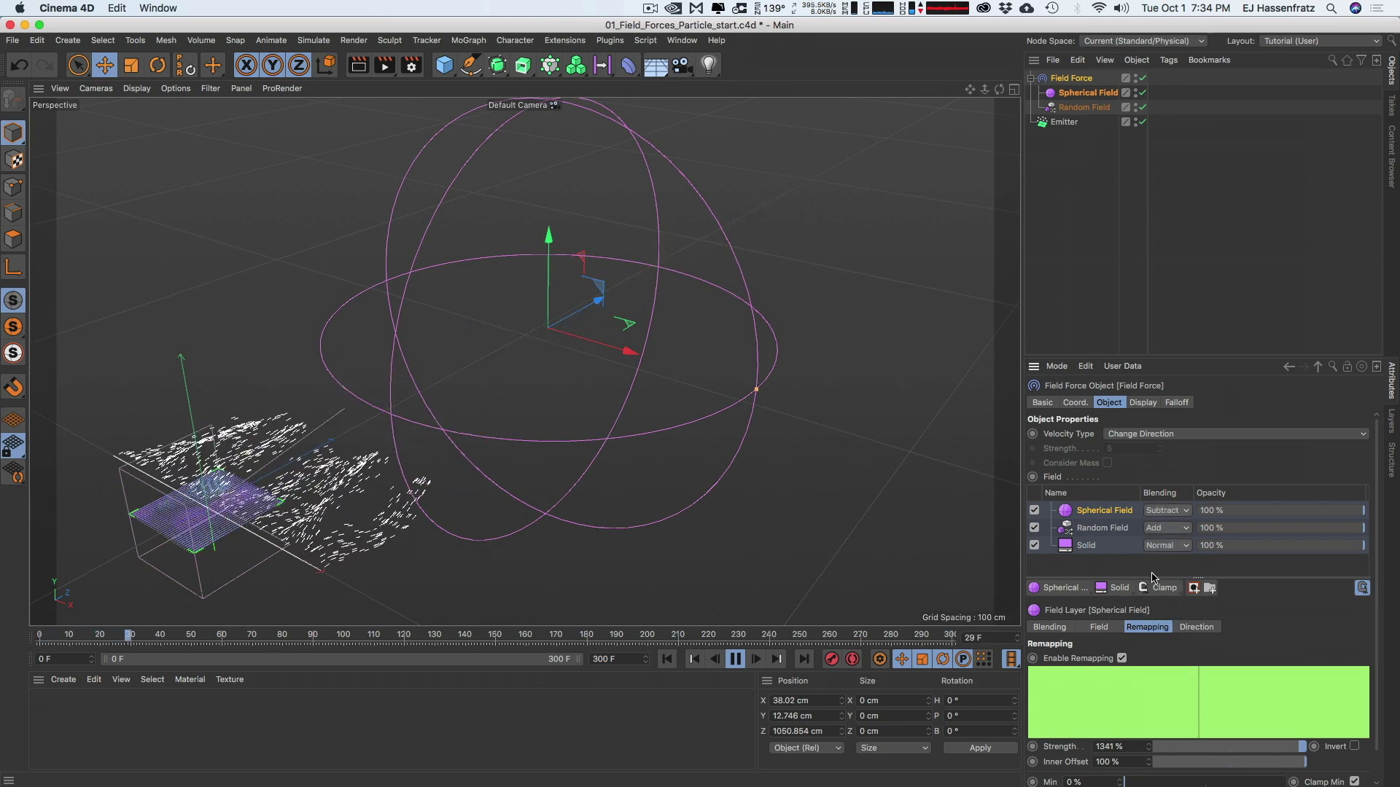
pyautogui.keyDown('alt'); pyautogui.moveTo(650, 299); pyautogui.dragTo(430, 327); pyautogui.keyUp('alt')
pyautogui.moveTo(518, 319); pyautogui.dragTo(457, 315)
pyautogui.keyDown('alt'); pyautogui.moveTo(320, 350); pyautogui.dragTo(423, 365); pyautogui.keyUp('alt')
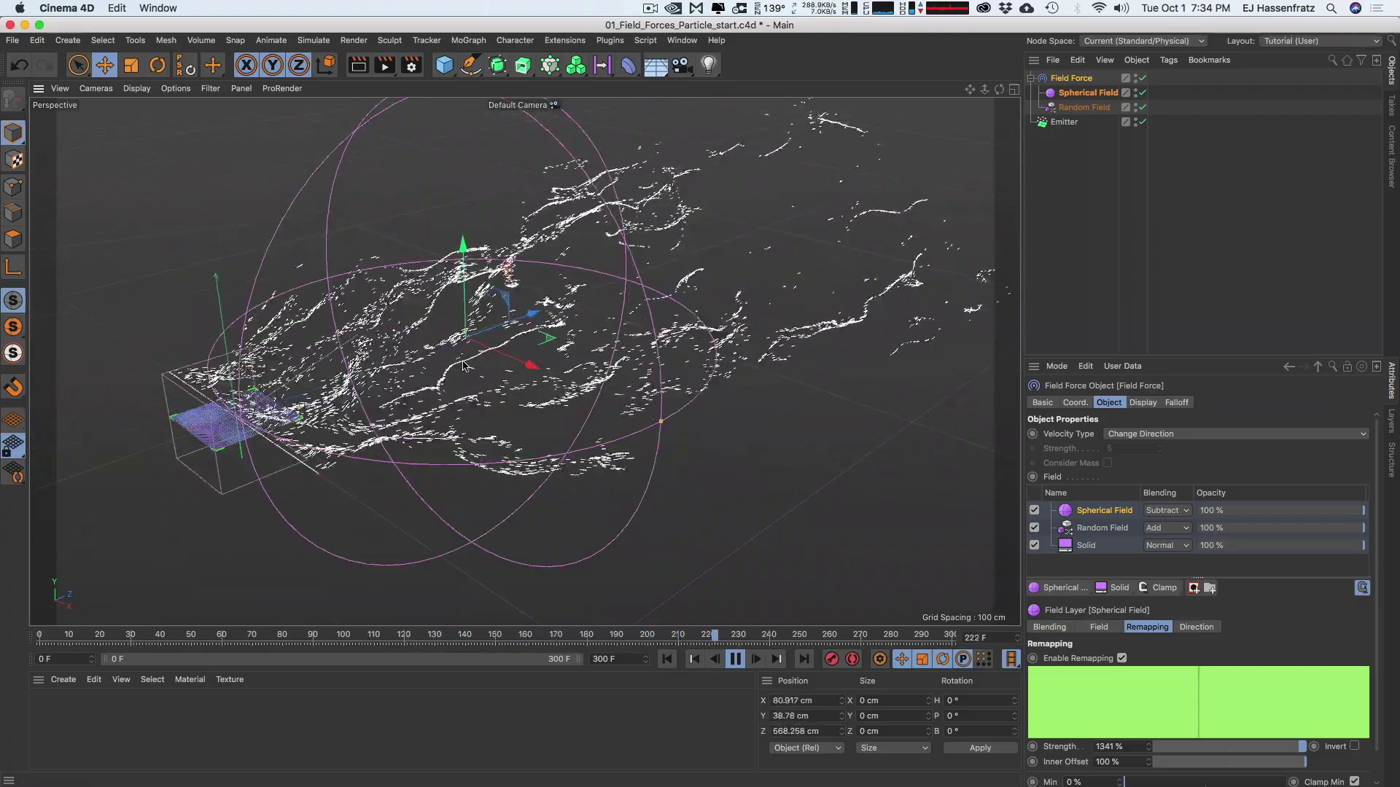
# Stop the playback and add a Tracer object linked to the Emitter
pyautogui.click(1079, 168)
pyautogui.click(1069, 122)
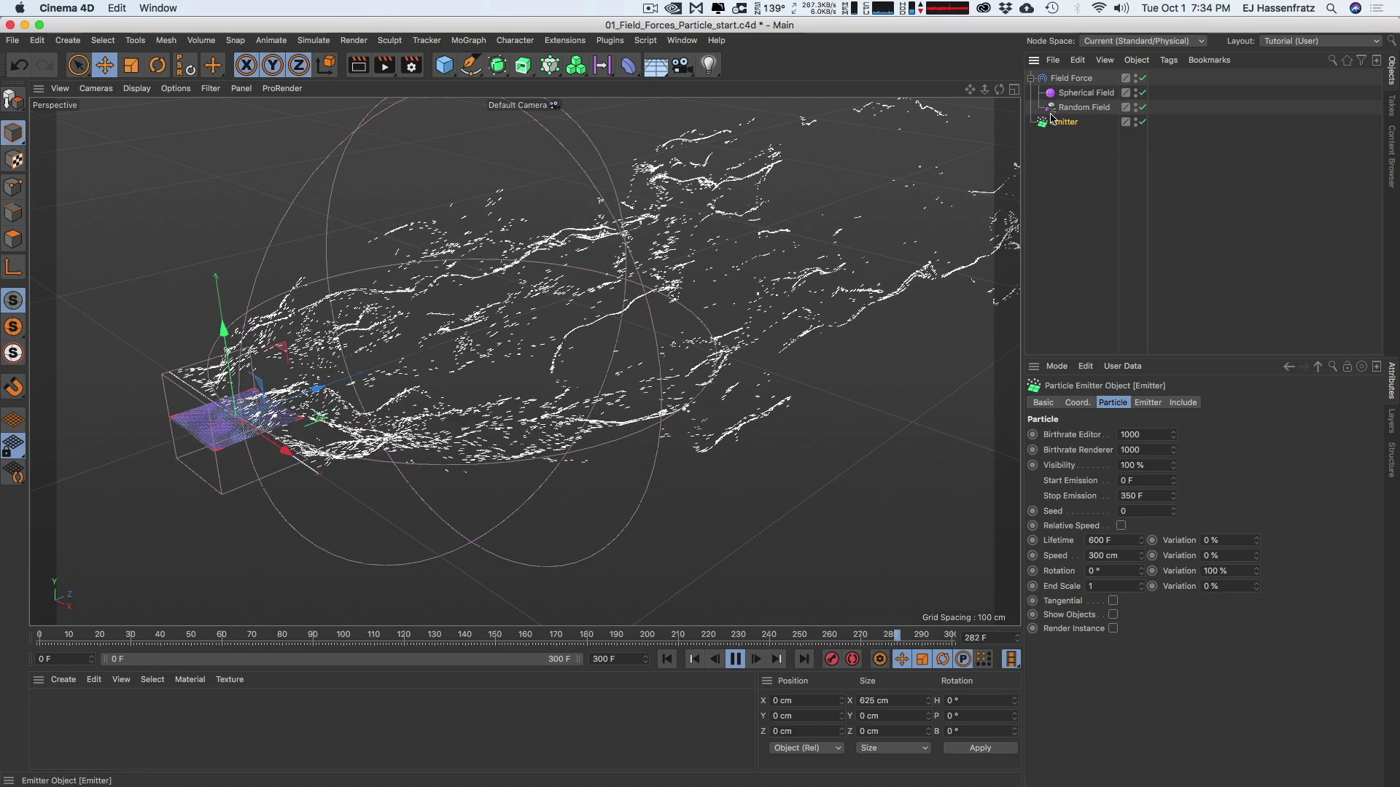
pyautogui.click(562, 42)
pyautogui.press('Escape')
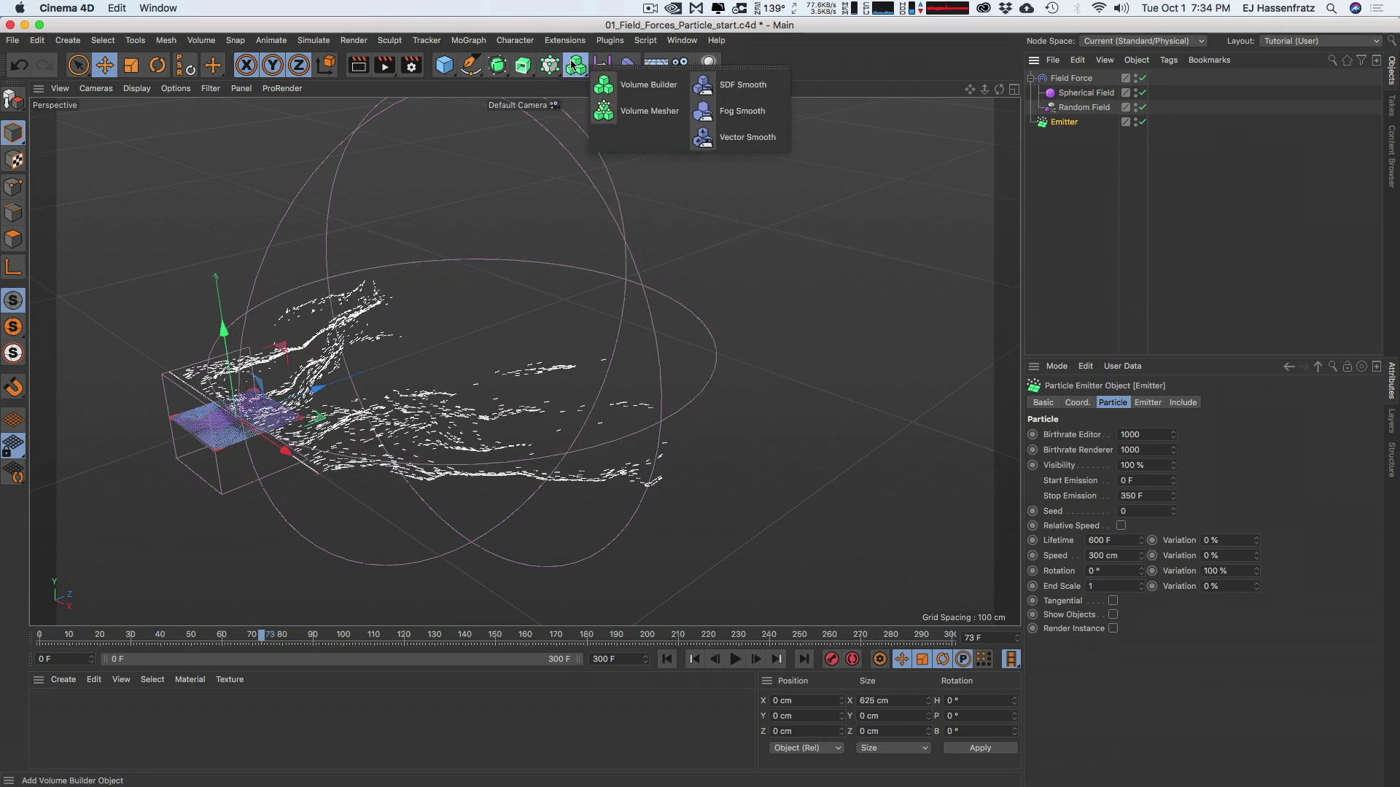
pyautogui.click(575, 64)
pyautogui.click(586, 138)
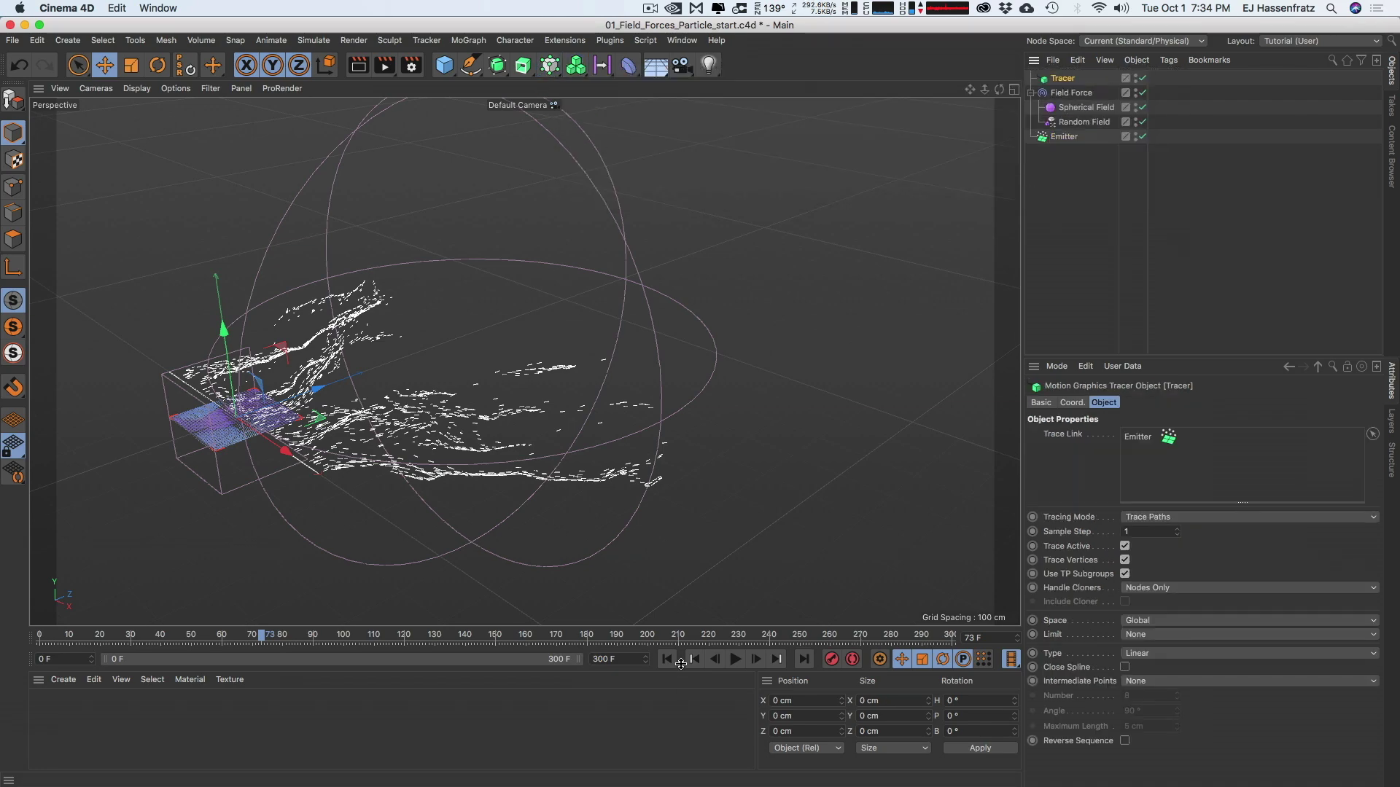
# Replay the simulation from the first frame to trace the particle paths and stop it at frame 177
pyautogui.click(666, 659)
pyautogui.click(734, 659)
pyautogui.keyDown('alt'); pyautogui.moveTo(413, 424); pyautogui.dragTo(467, 395); pyautogui.keyUp('alt')
pyautogui.press('F8')
pyautogui.scroll(4, 463, 397)
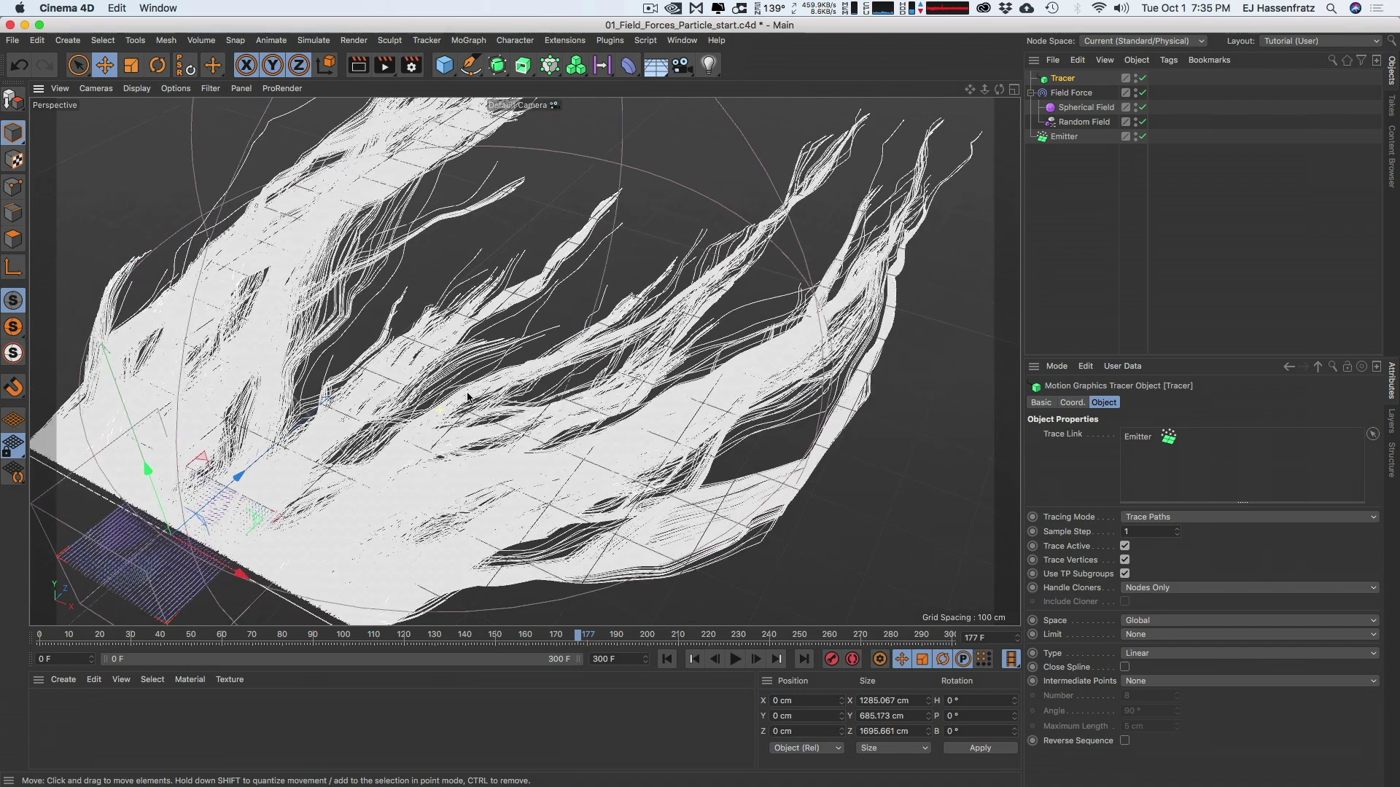
# Create a new hair material
pyautogui.click(66, 684)
pyautogui.moveTo(78, 750)
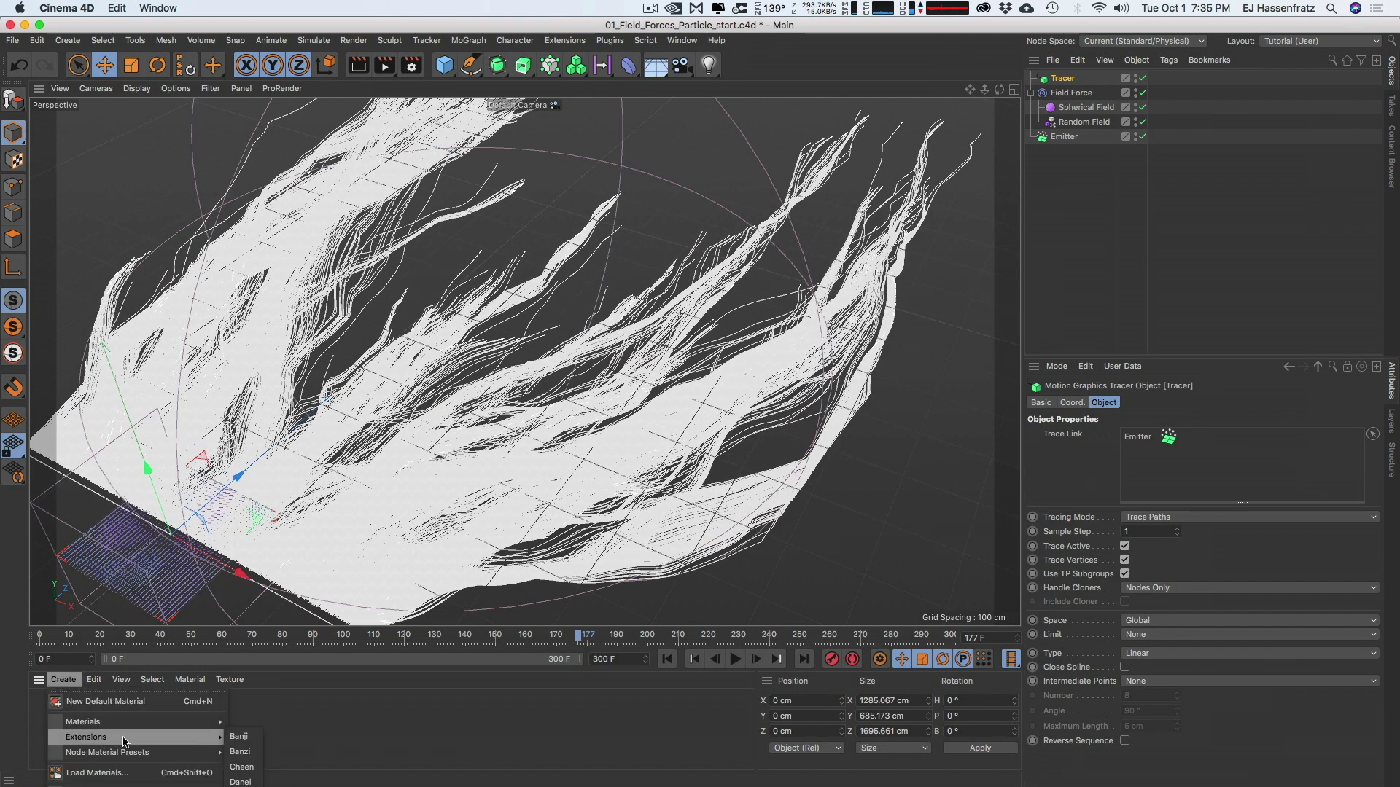
pyautogui.moveTo(198, 723)
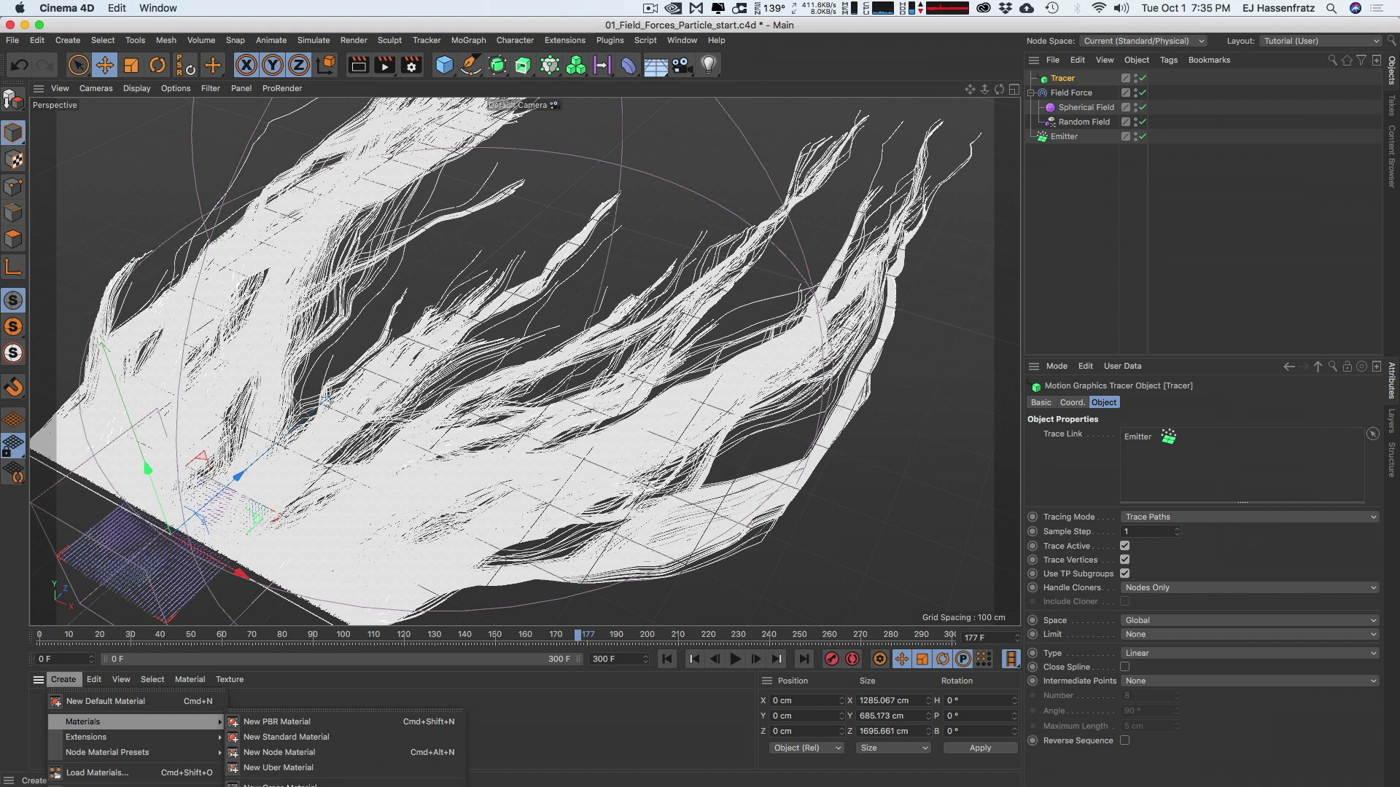
pyautogui.moveTo(110, 721)
pyautogui.click(280, 786)
# Recolor the hair material's gradient, with the first knot at H 197°, S 100 %, V 100 % and the end knot at H 215°, S 79 %, V 100 %
pyautogui.doubleClick(48, 715)
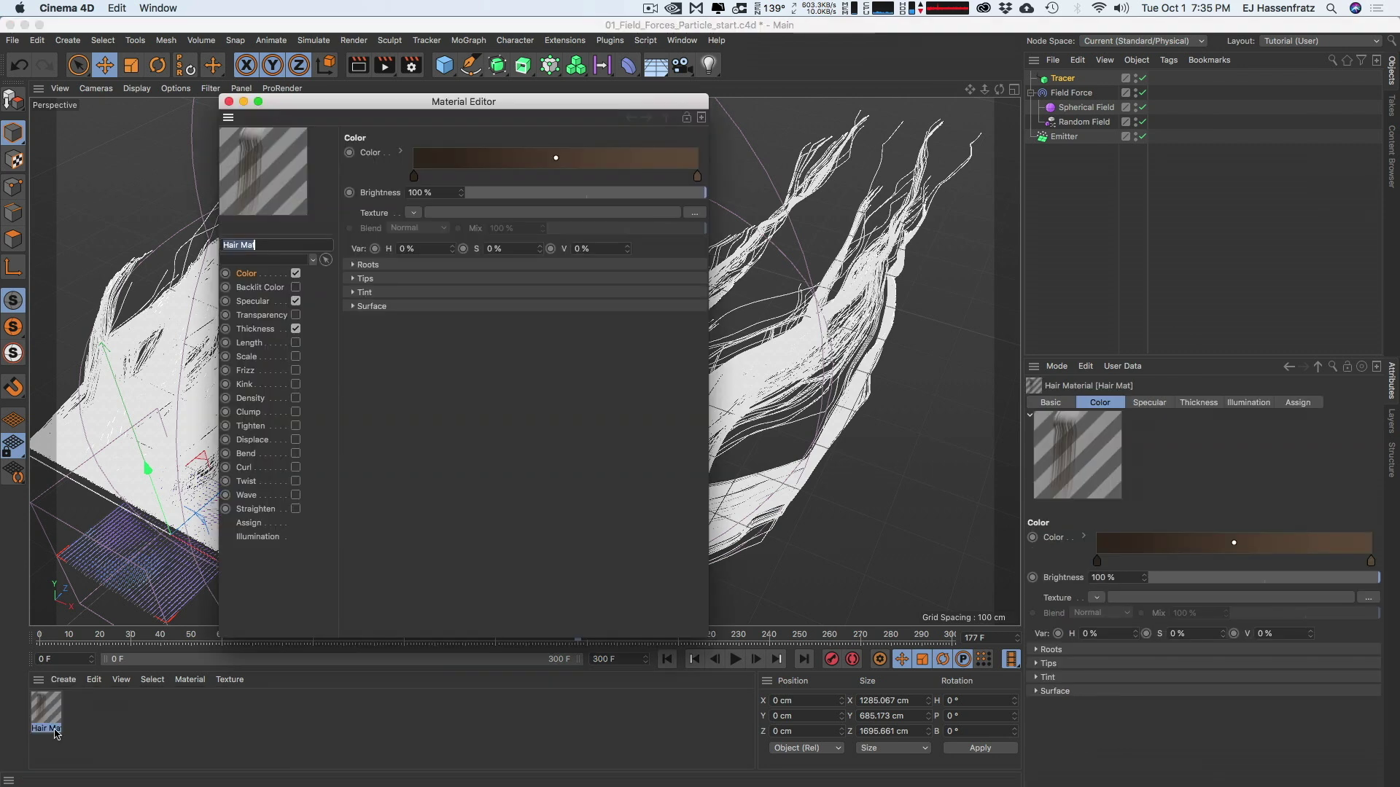
pyautogui.doubleClick(416, 176)
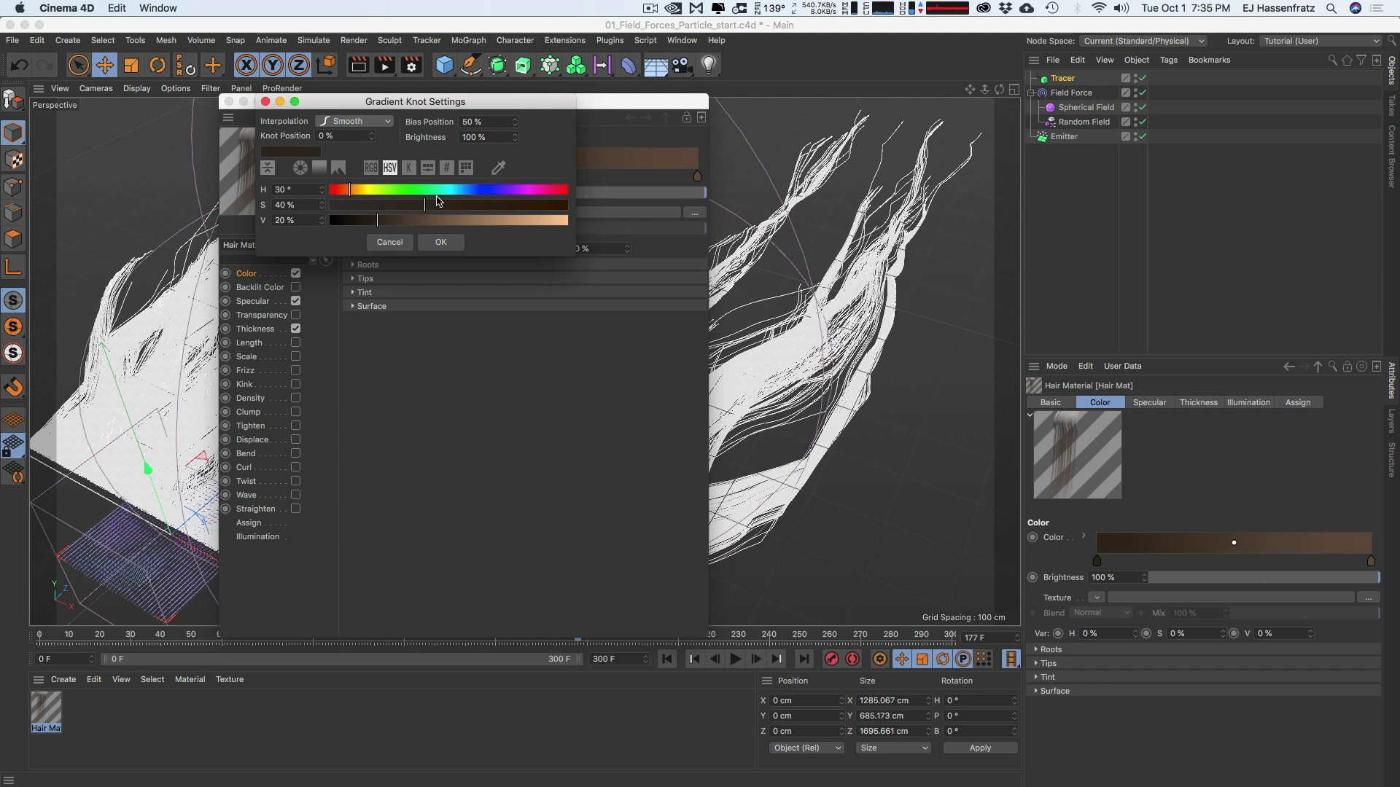
pyautogui.moveTo(495, 204); pyautogui.dragTo(570, 220)
pyautogui.click(460, 188)
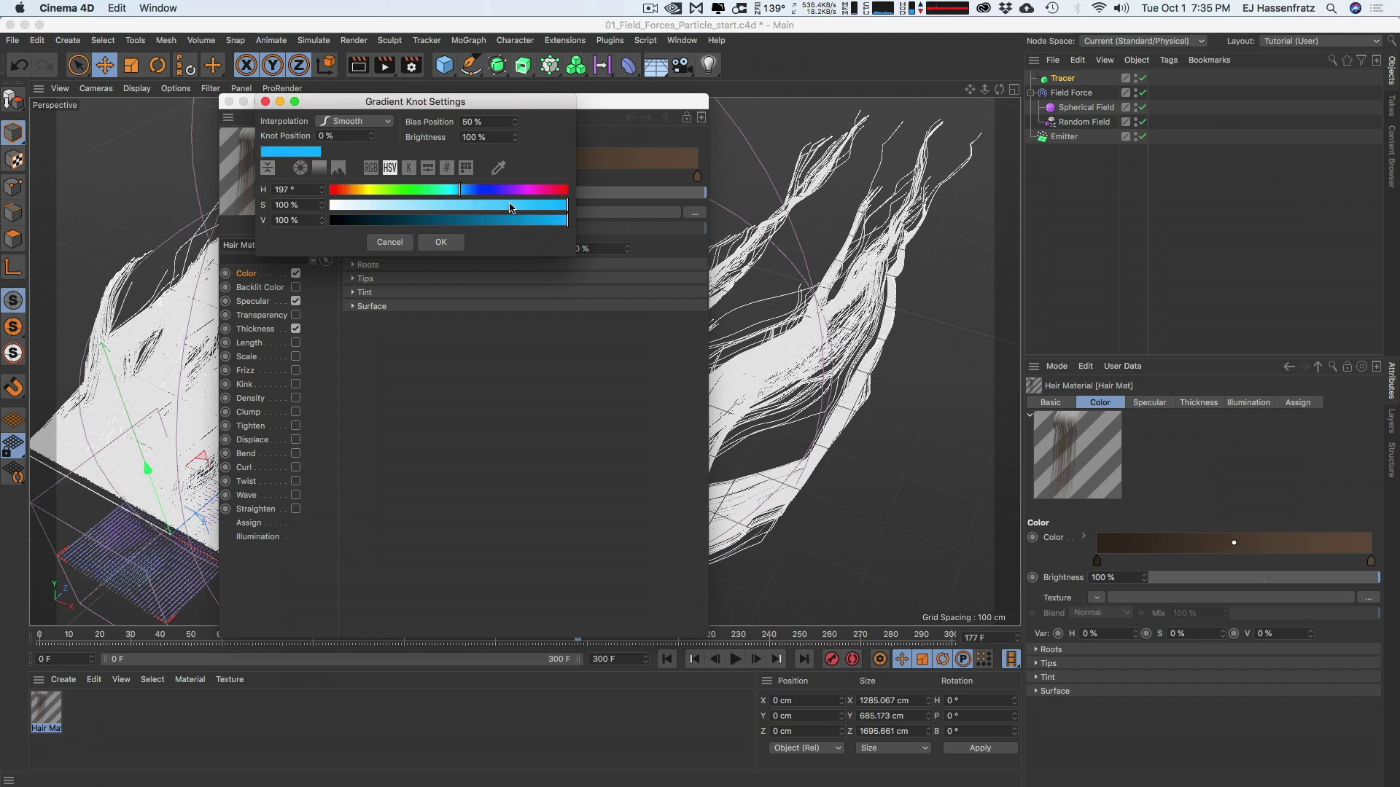
pyautogui.click(441, 243)
pyautogui.doubleClick(697, 175)
pyautogui.click(756, 191)
pyautogui.moveTo(716, 221); pyautogui.dragTo(799, 208)
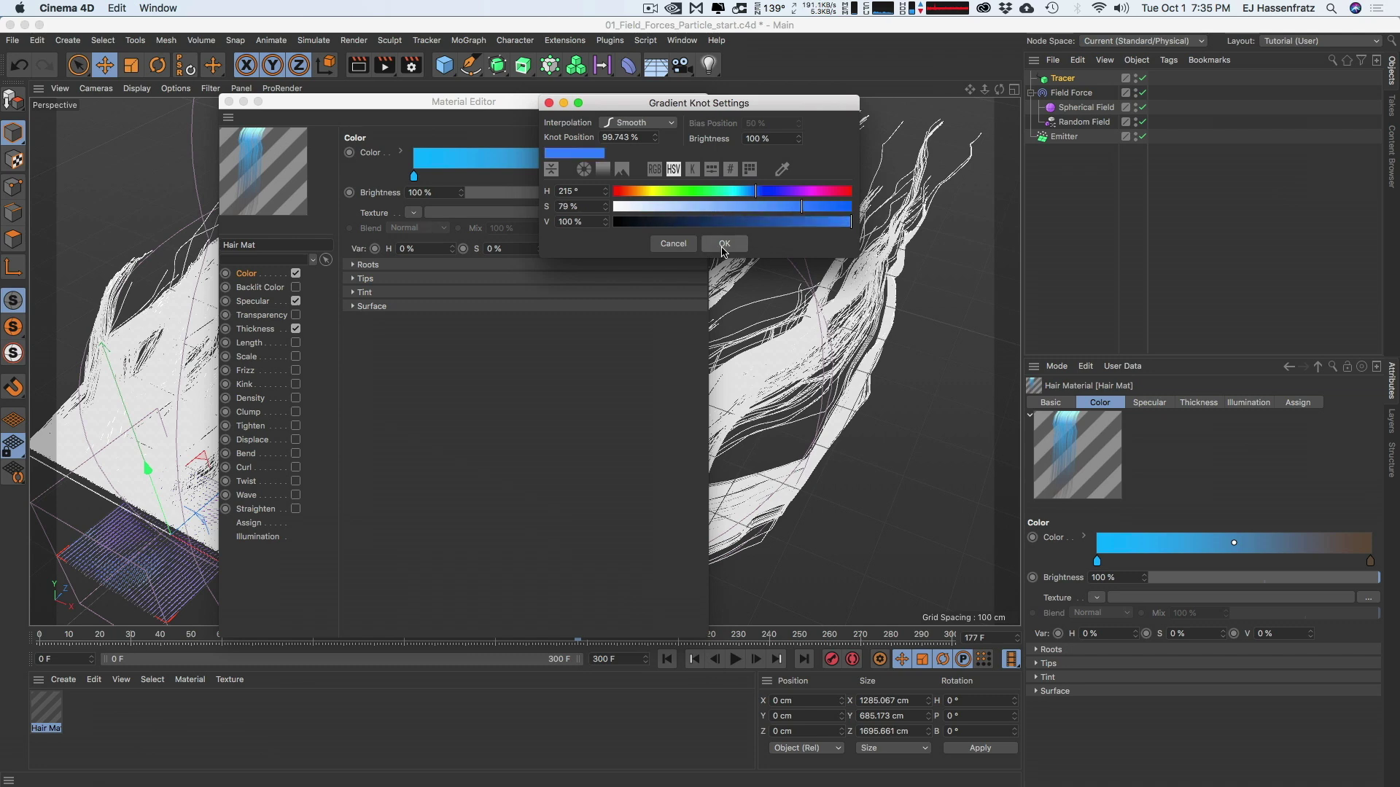
pyautogui.click(722, 244)
# Disable the hair material's Specular channel, set its tip thickness to 1 cm and close the material editor
pyautogui.click(258, 289)
pyautogui.click(258, 302)
pyautogui.click(296, 301)
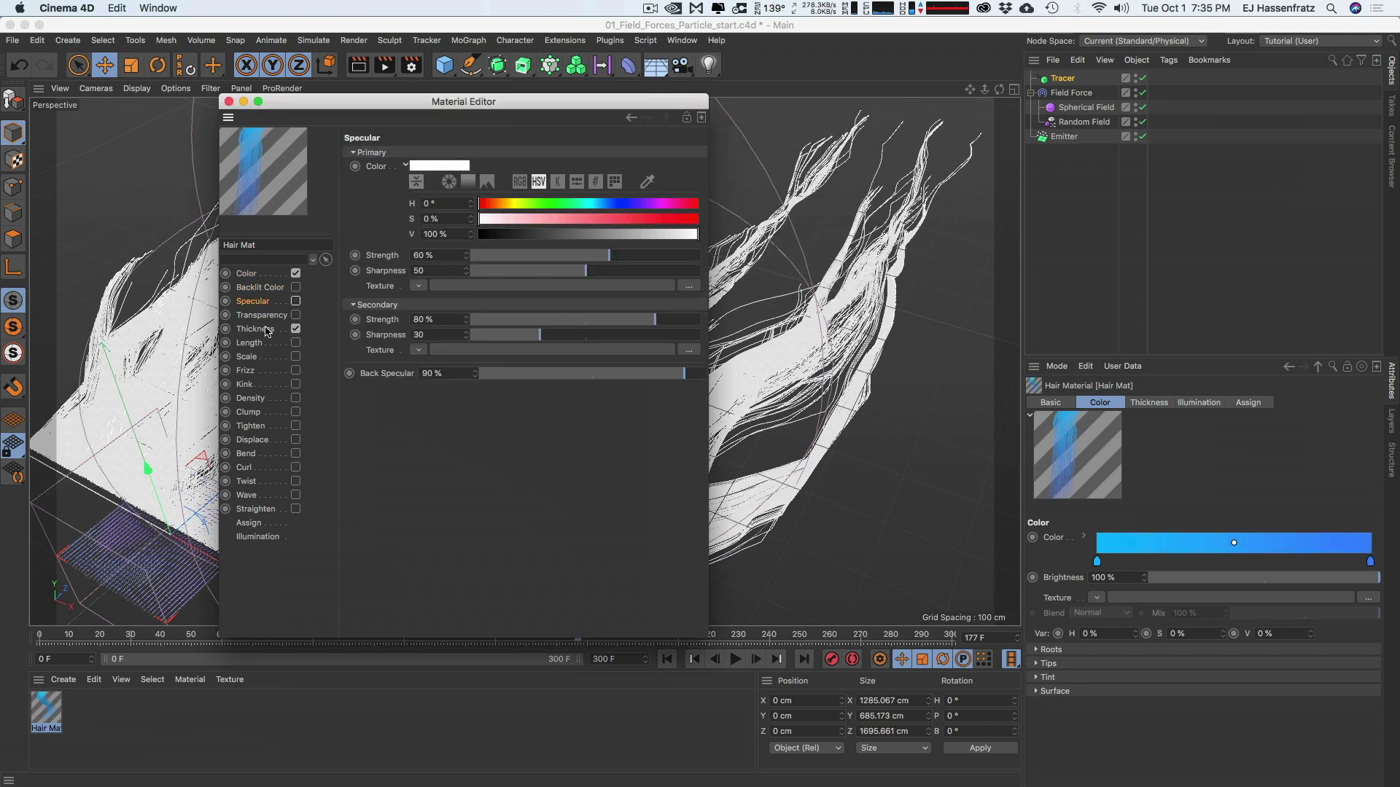
pyautogui.click(263, 329)
pyautogui.write('1')
pyautogui.press('Return')
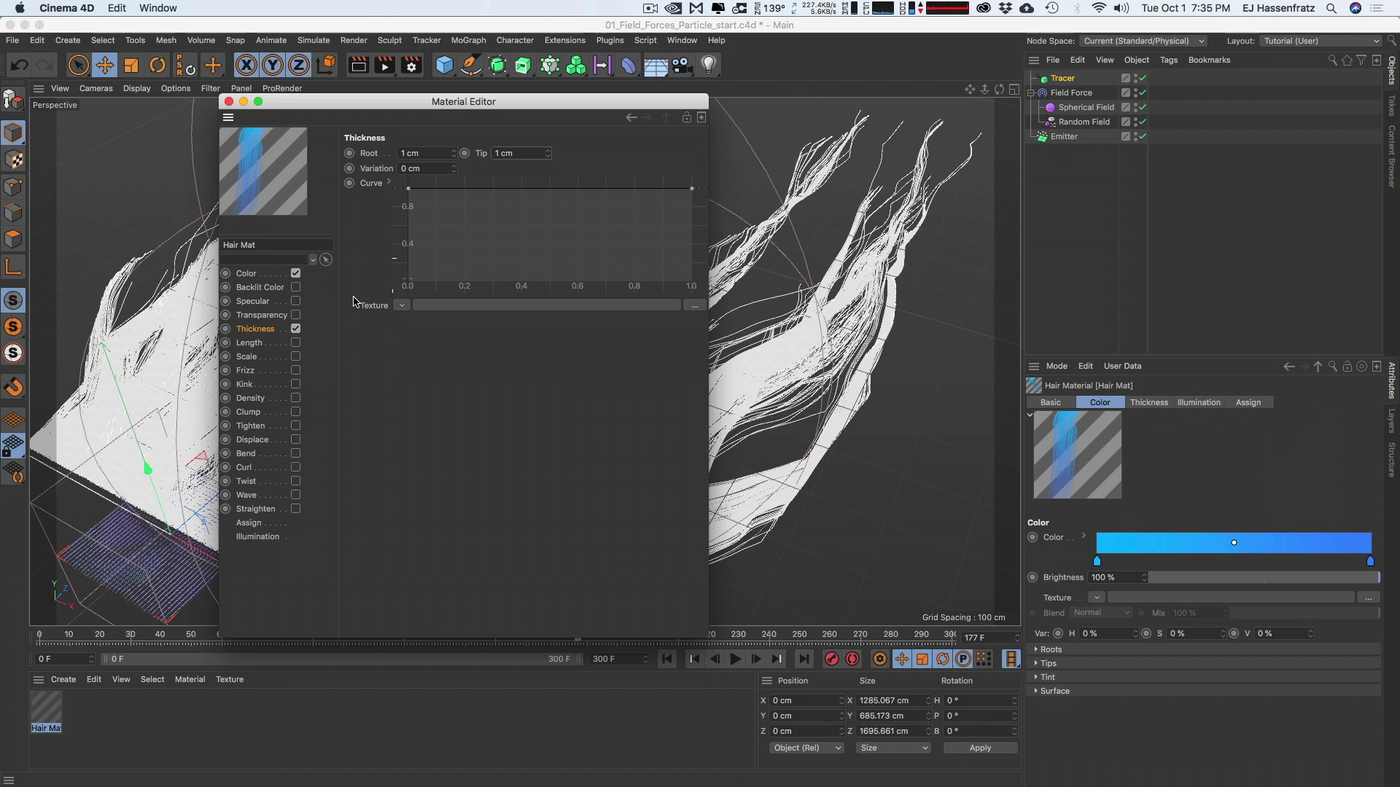
pyautogui.click(229, 102)
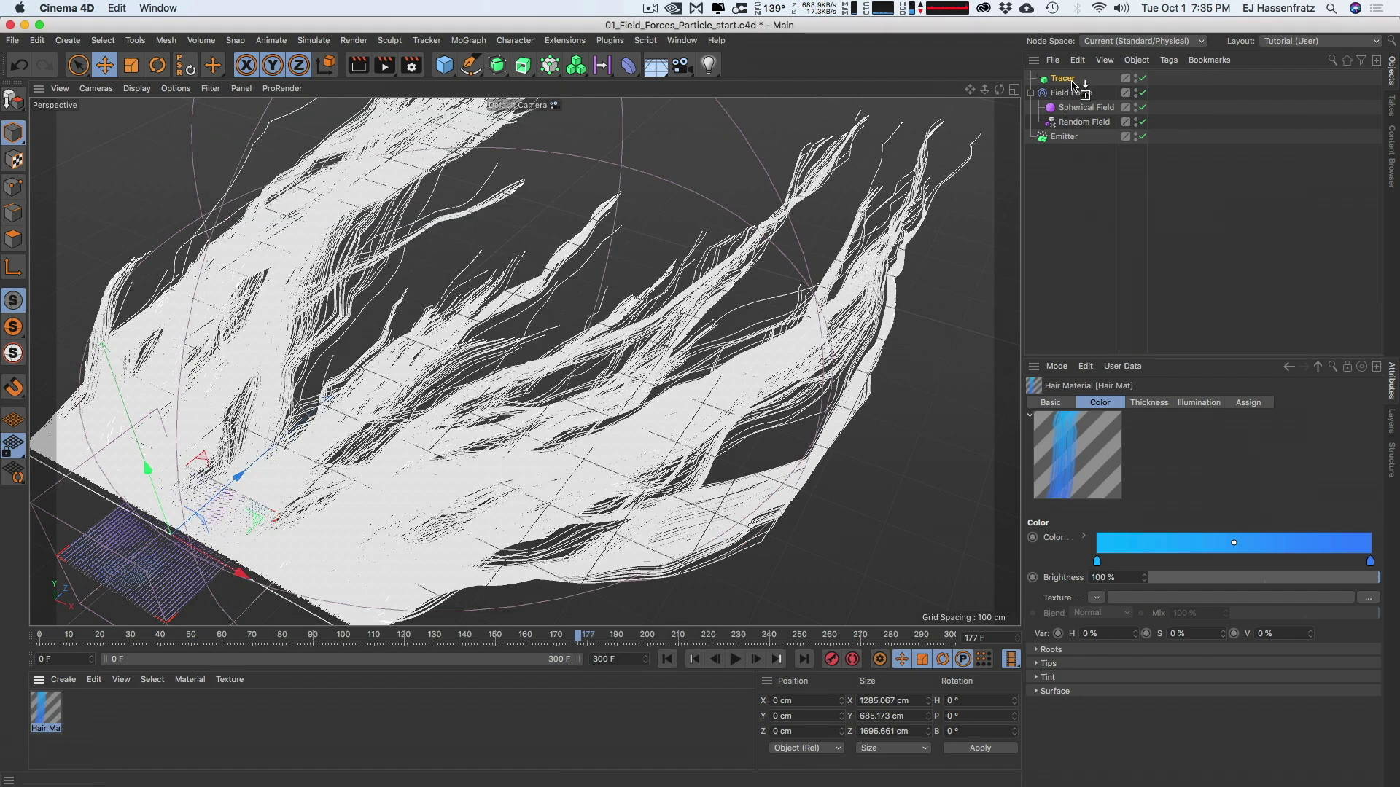
# Apply the hair material to the Tracer and render the view to preview the traced strands
pyautogui.moveTo(1073, 85); pyautogui.dragTo(1072, 81)
pyautogui.click(358, 65)
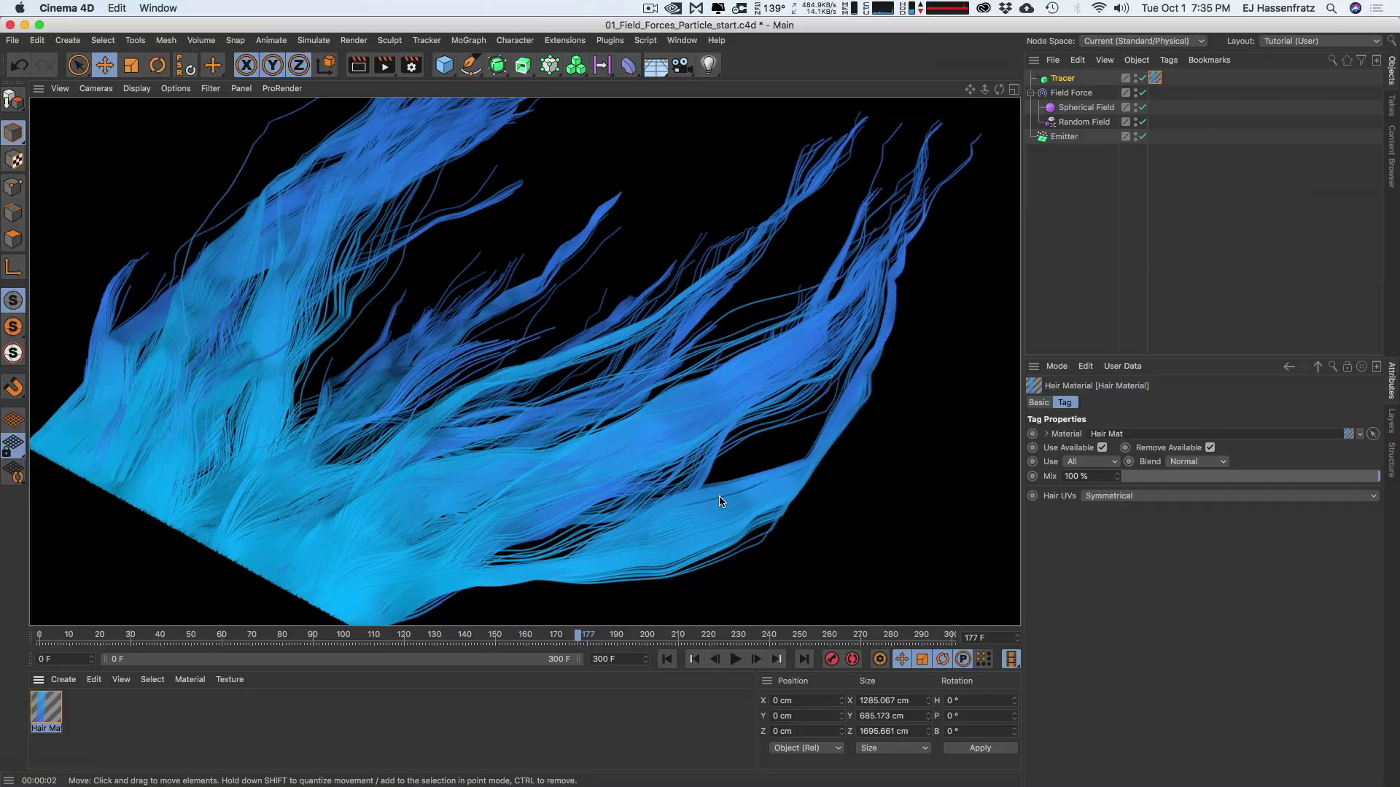
pyautogui.keyDown('alt'); pyautogui.moveTo(508, 382); pyautogui.dragTo(605, 397); pyautogui.keyUp('alt')
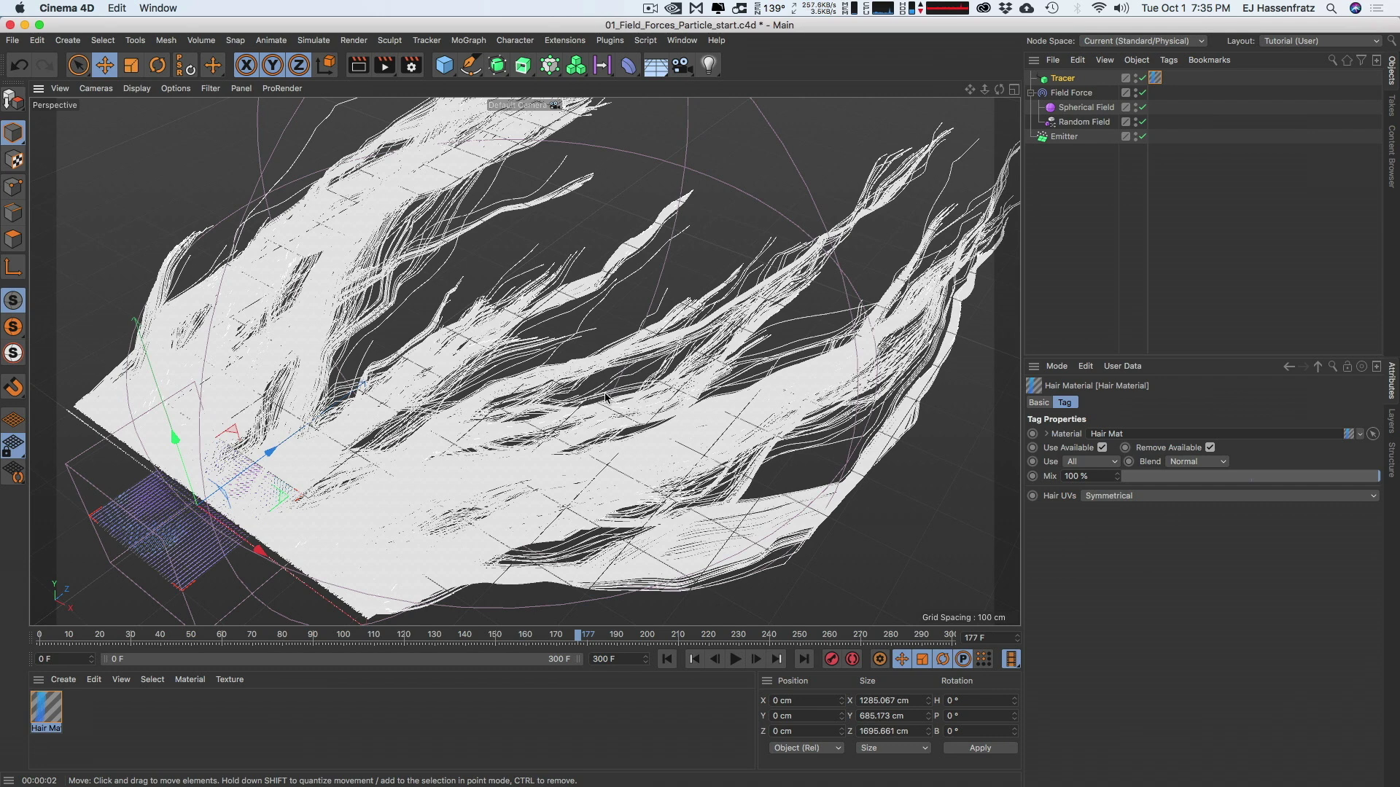
pyautogui.click(1077, 94)
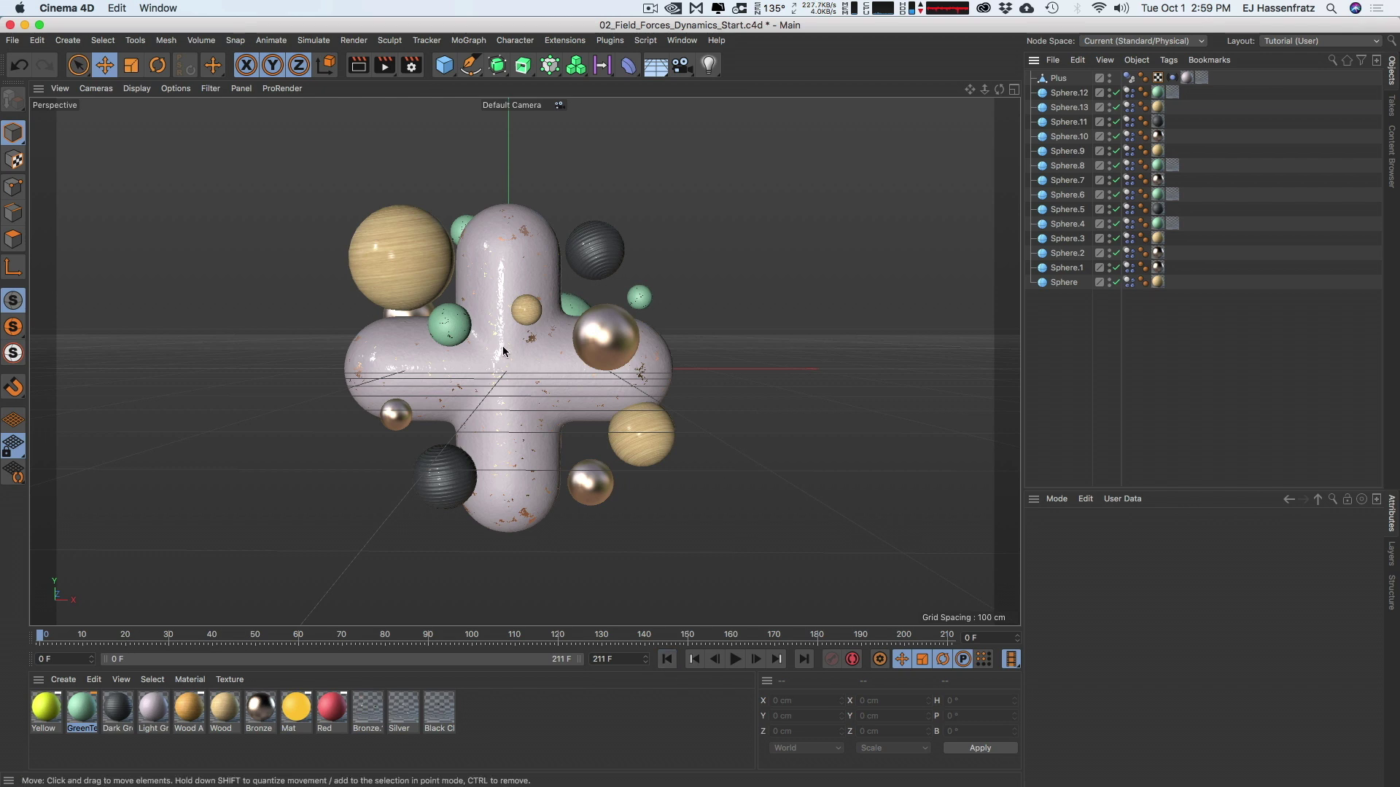
# Inspect the Plus object's Vibrate tag and play the dynamics scene, then rewind to frame 0
pyautogui.click(1172, 79)
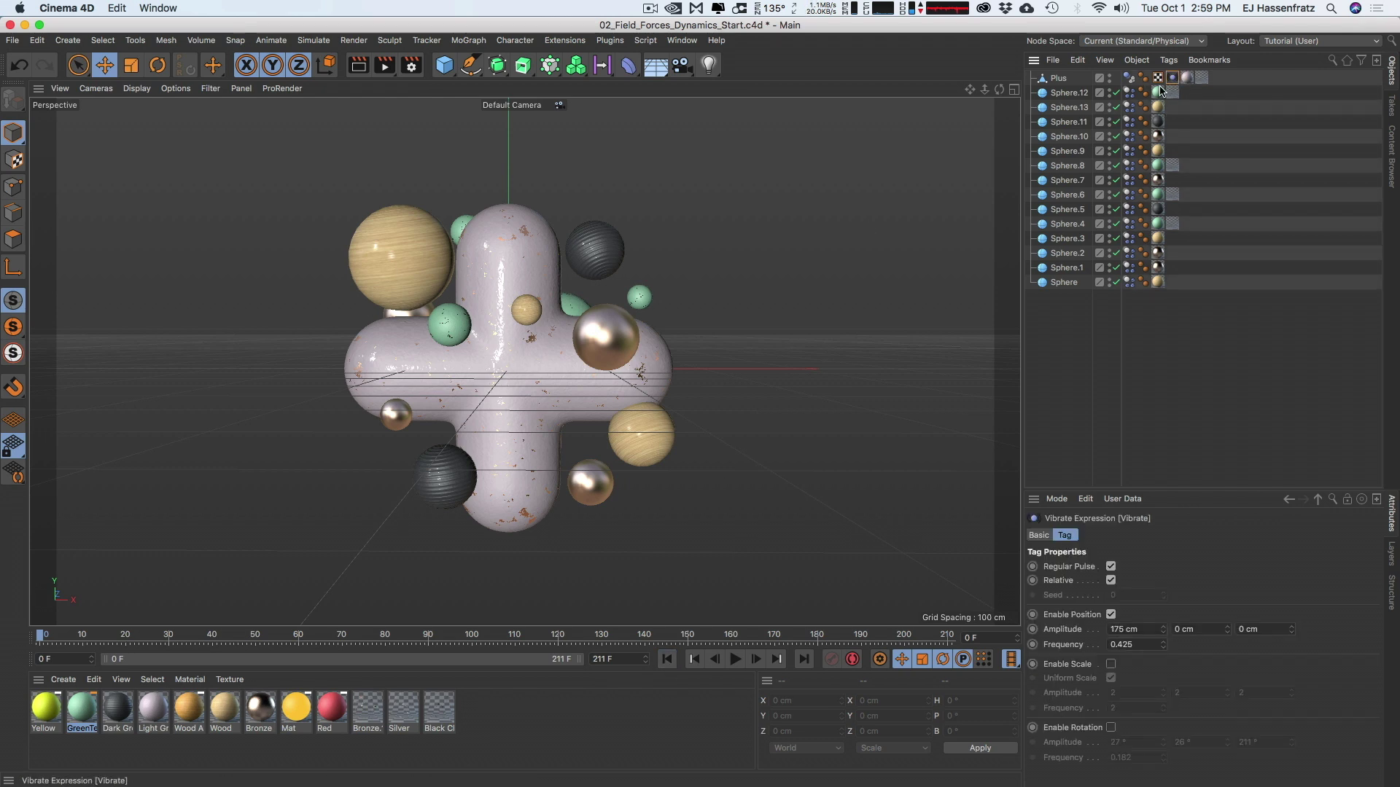
pyautogui.click(735, 660)
pyautogui.click(672, 662)
pyautogui.click(676, 663)
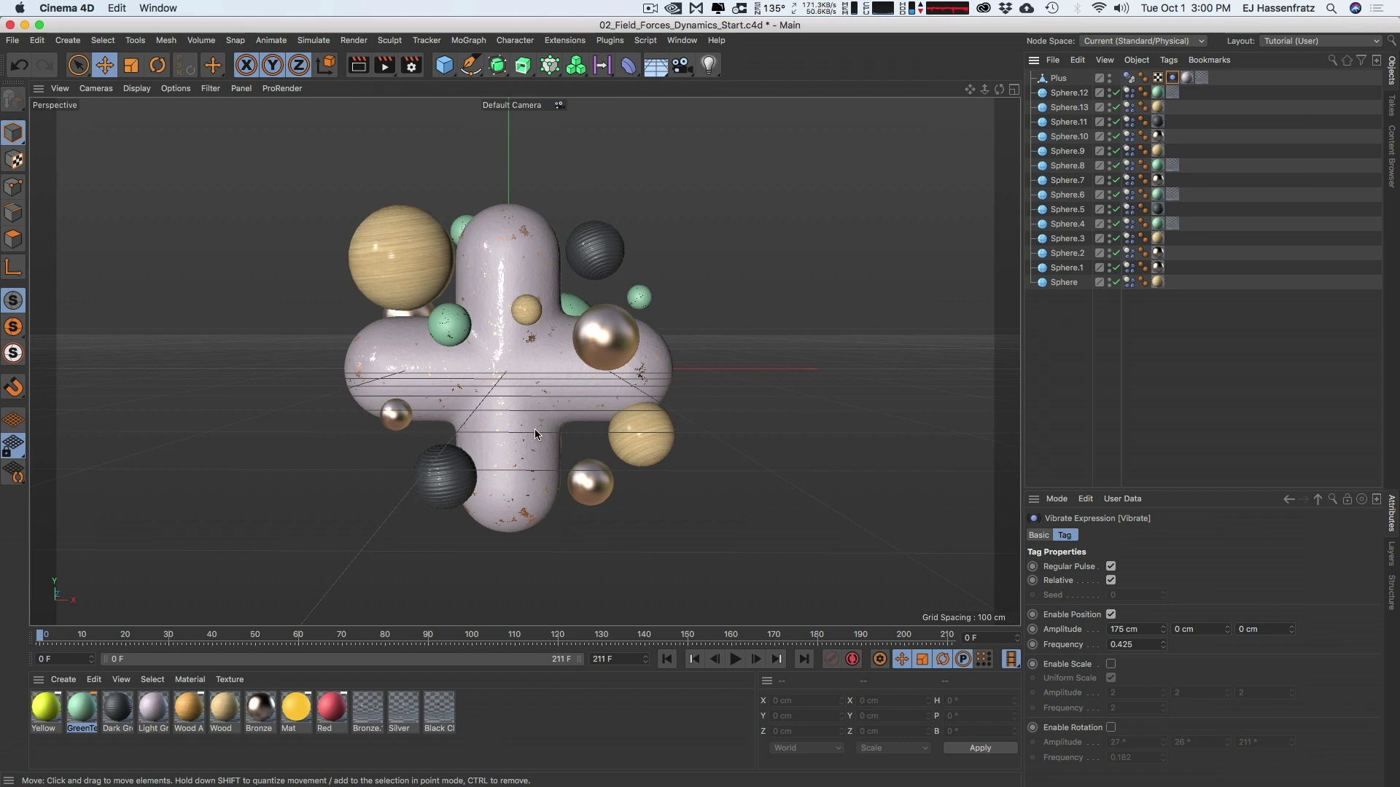
# Add an Attractor as a child of the Plus object and set its strength to 500
pyautogui.click(311, 40)
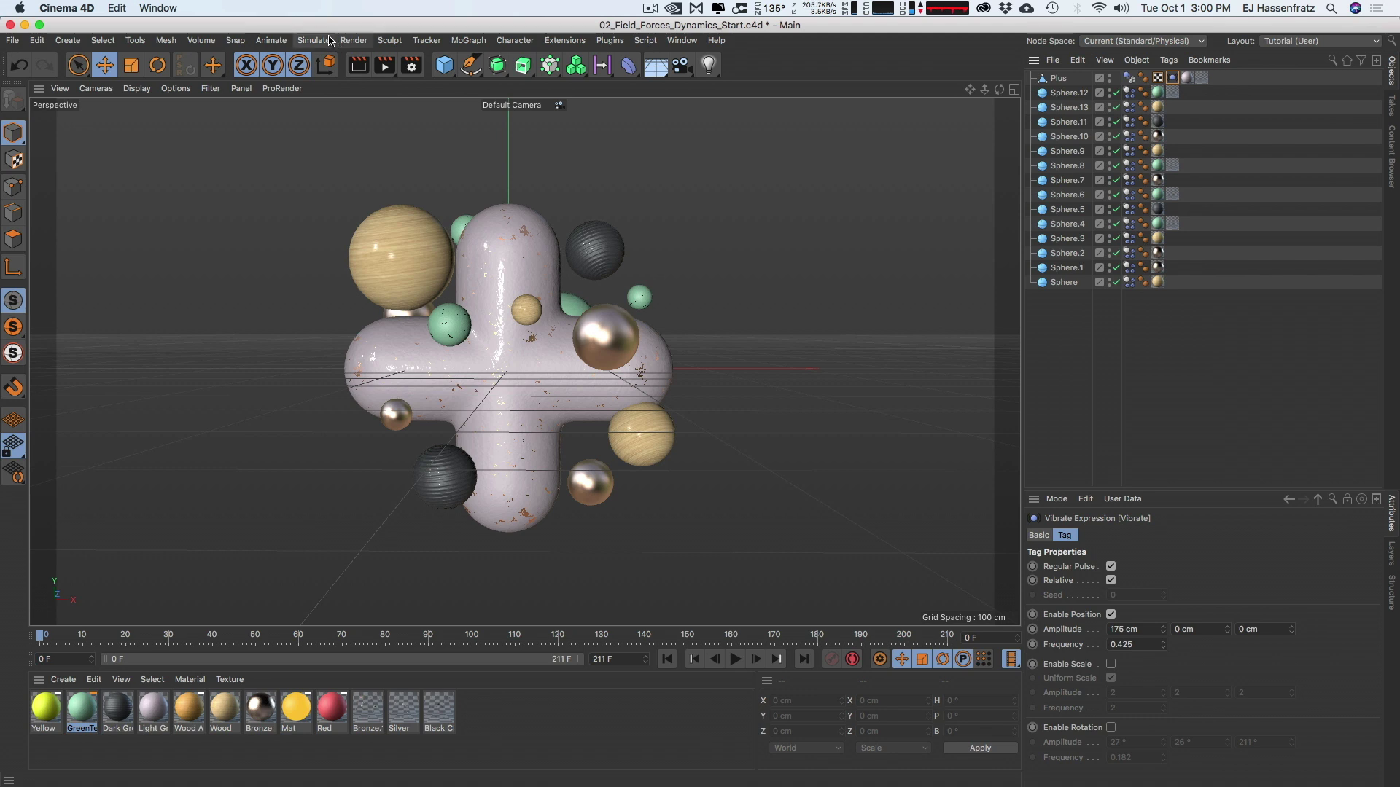
pyautogui.moveTo(325, 98)
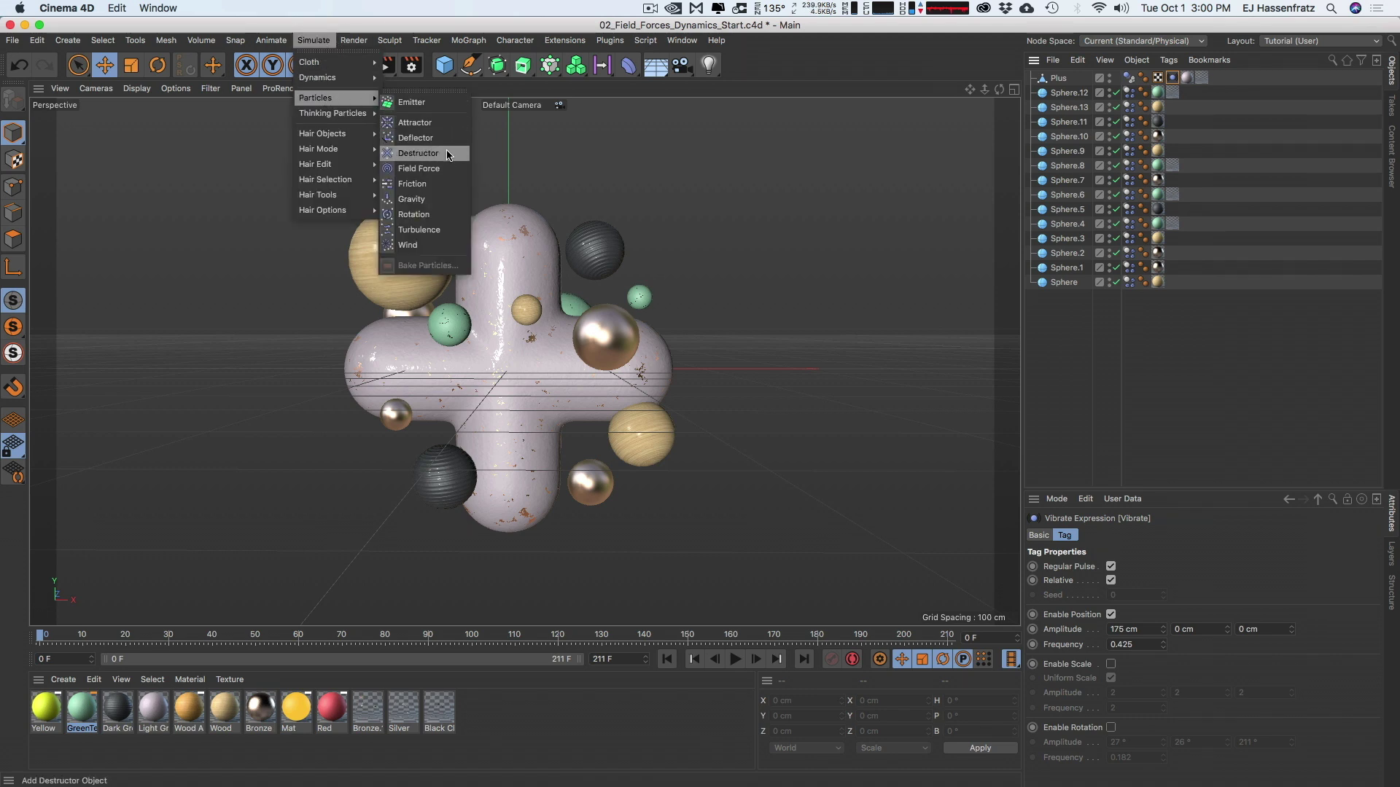
pyautogui.click(416, 122)
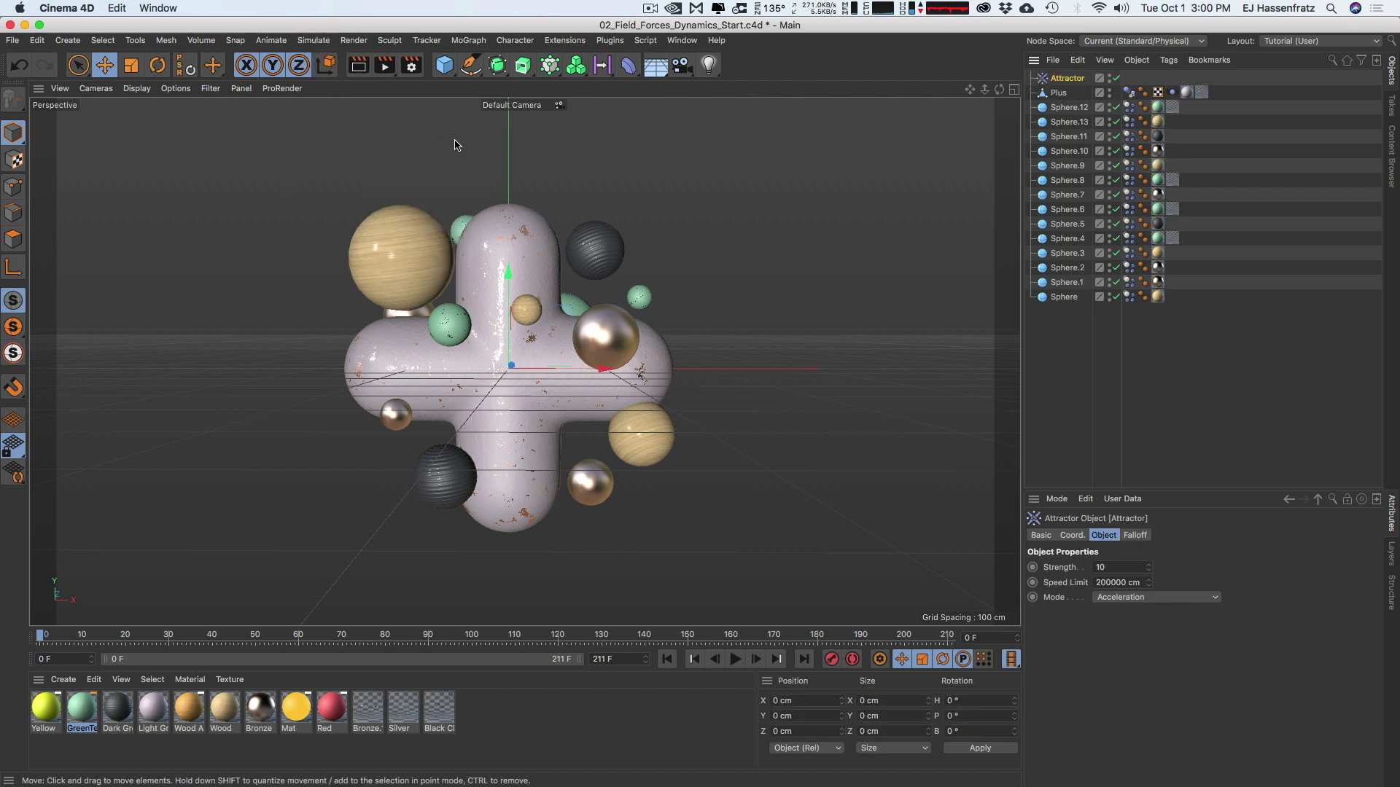
pyautogui.moveTo(1062, 78); pyautogui.dragTo(1059, 93)
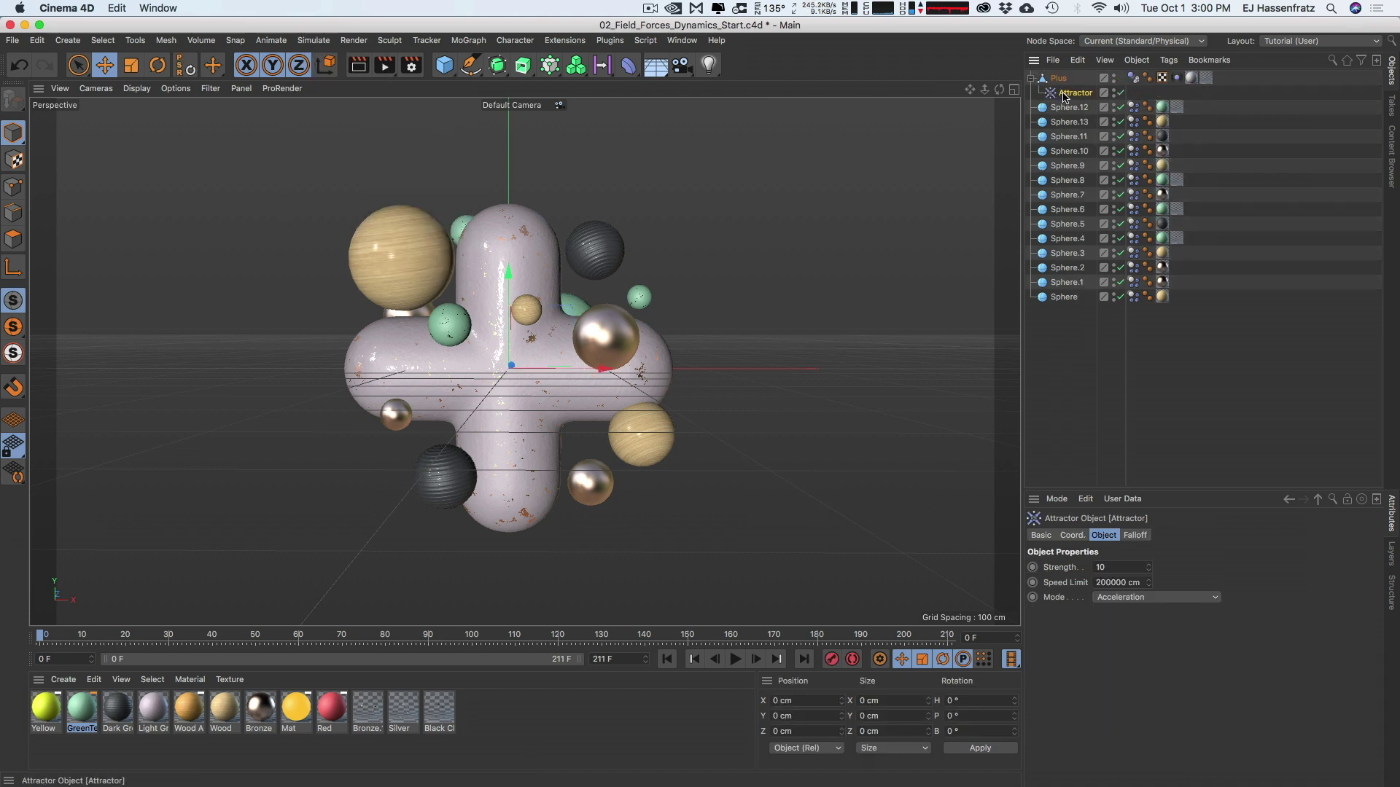
pyautogui.click(1111, 567)
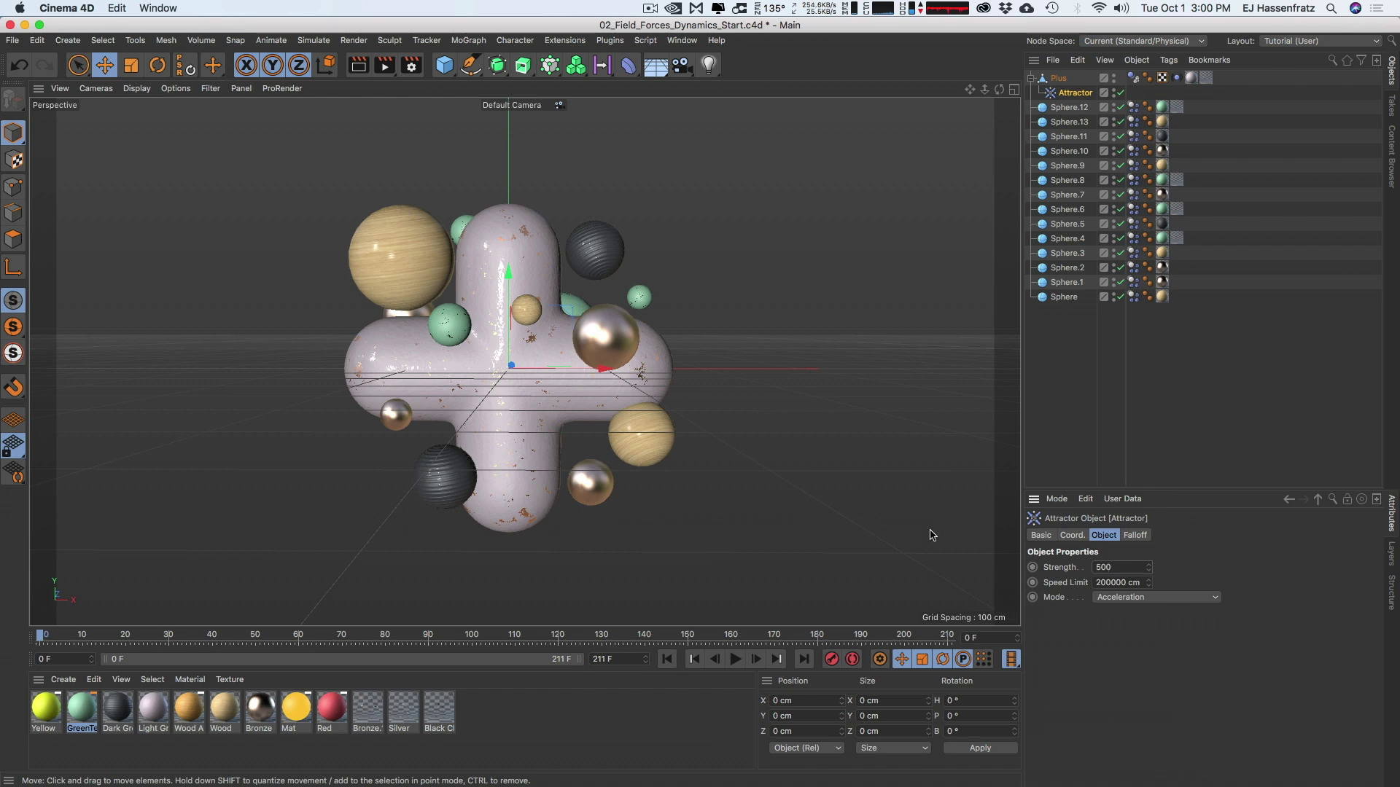
# Play the simulation to check the Attractor's pull on the spheres, then rewind to frame 0
pyautogui.click(733, 660)
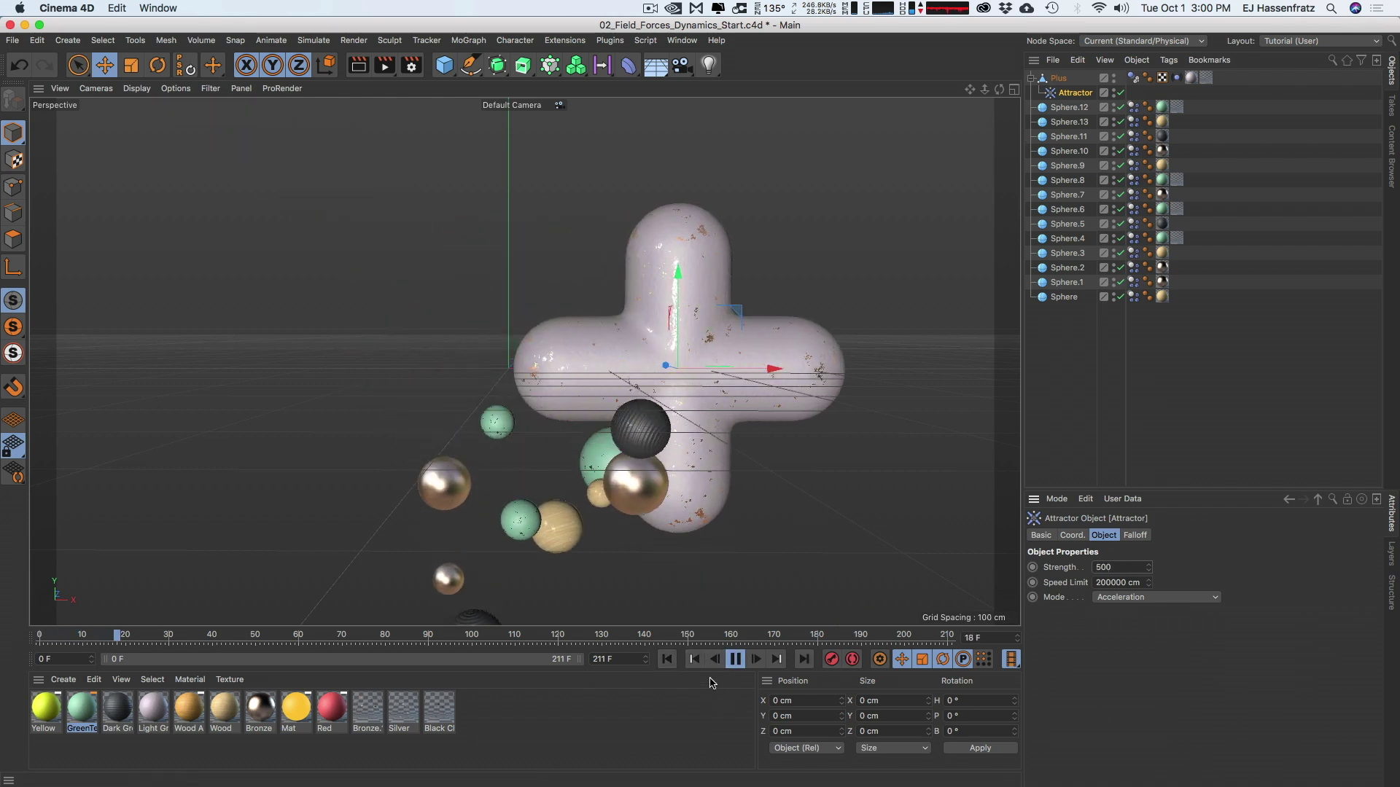
pyautogui.click(735, 659)
pyautogui.click(666, 659)
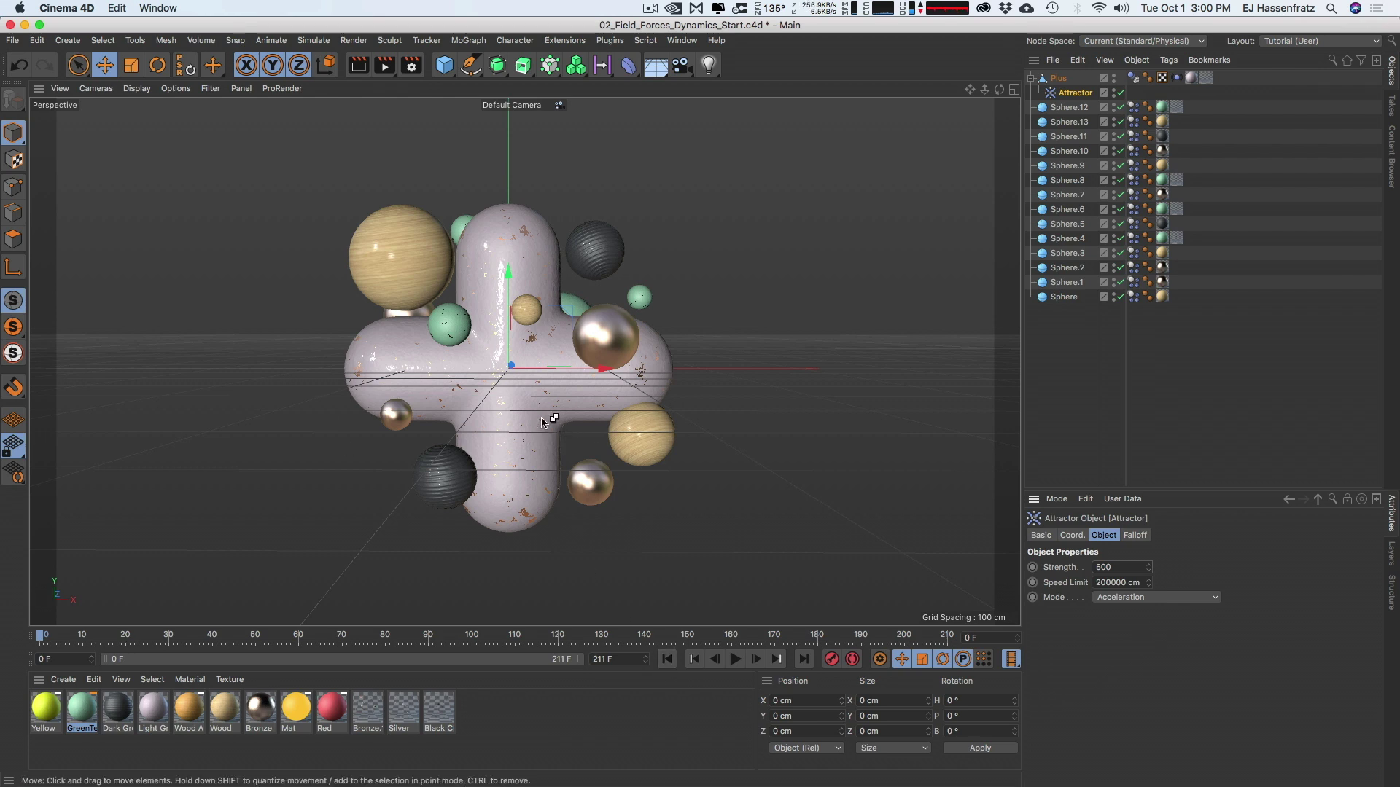
# Set the project's dynamics gravity to 0 cm and preview the simulation, then rewind to frame 0
pyautogui.press('super+d')
pyautogui.click(1073, 537)
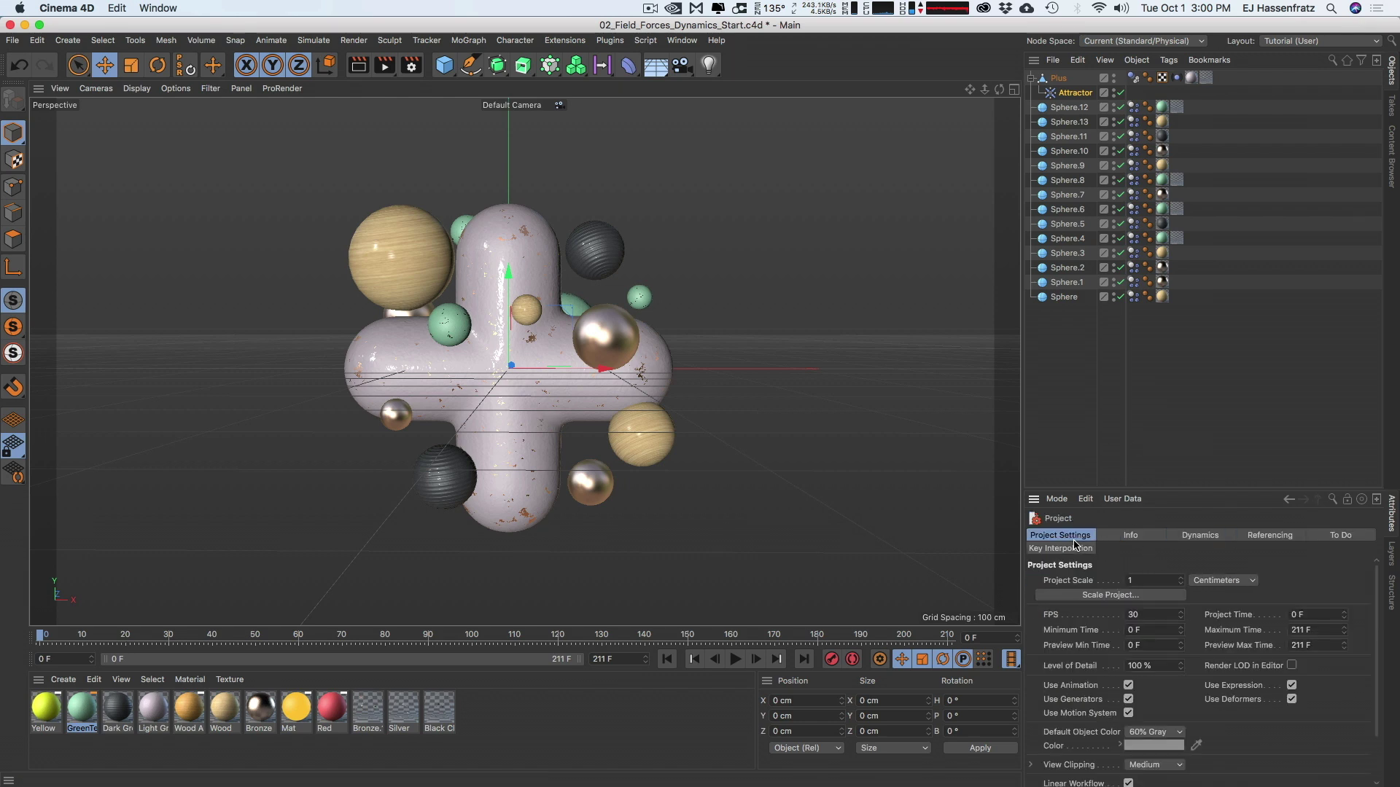
pyautogui.click(1184, 538)
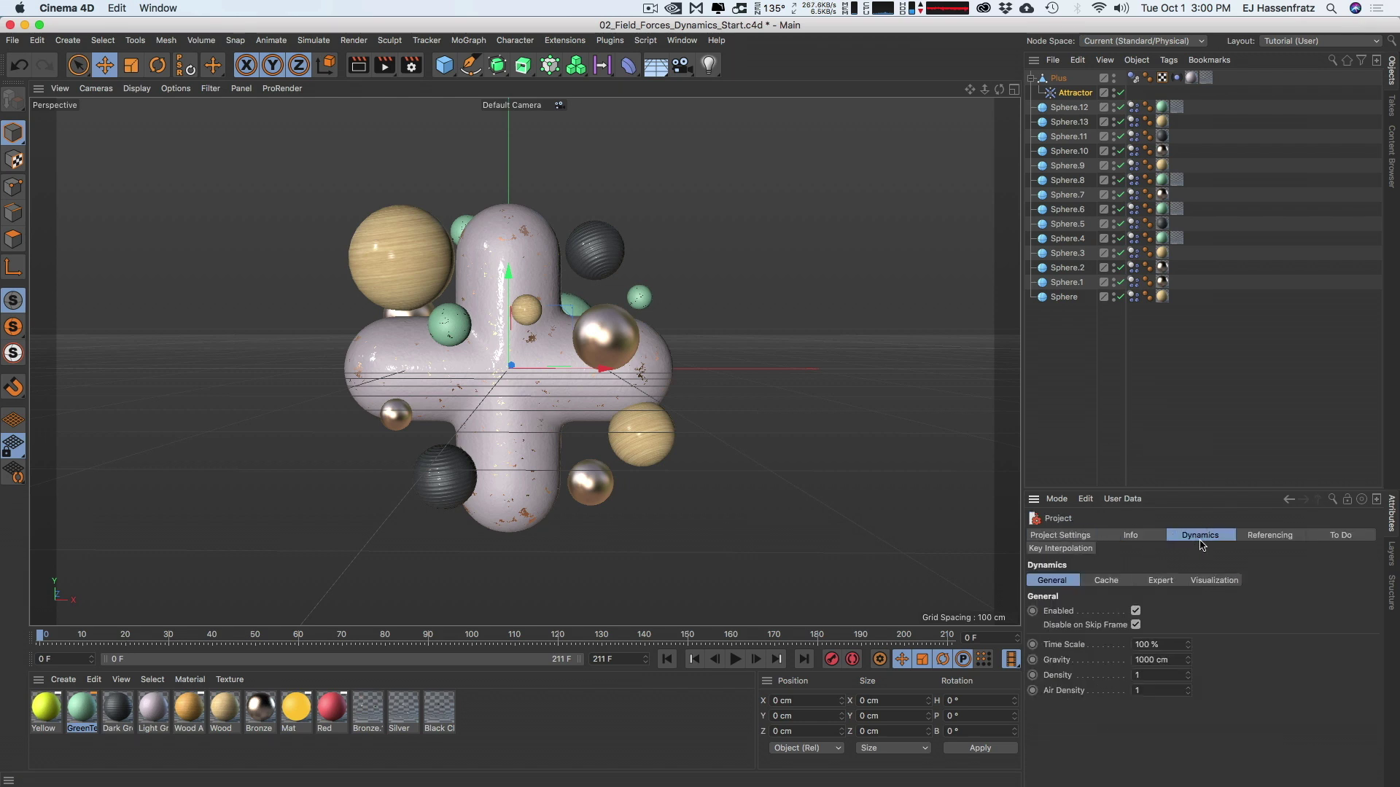
pyautogui.doubleClick(1163, 659)
pyautogui.write('0')
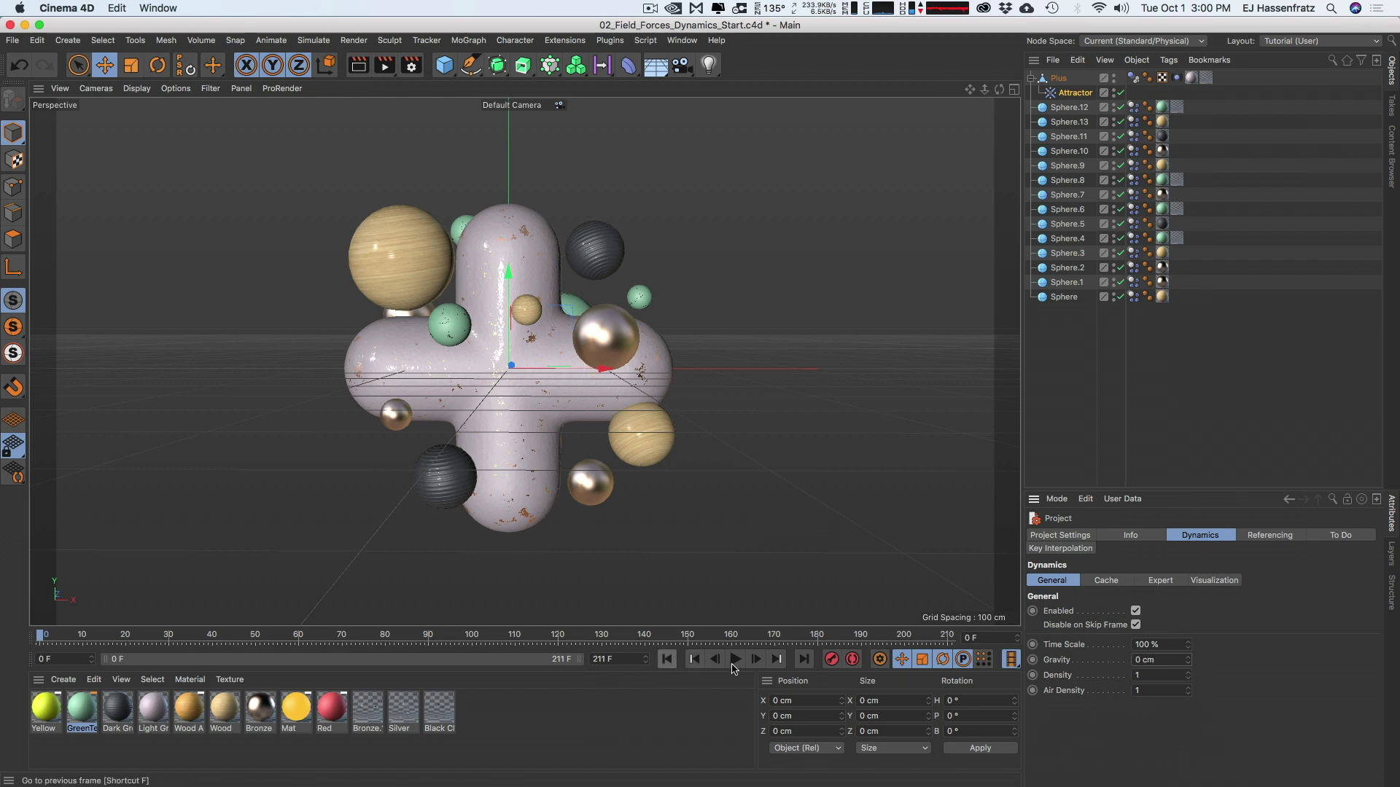
pyautogui.press('F8')
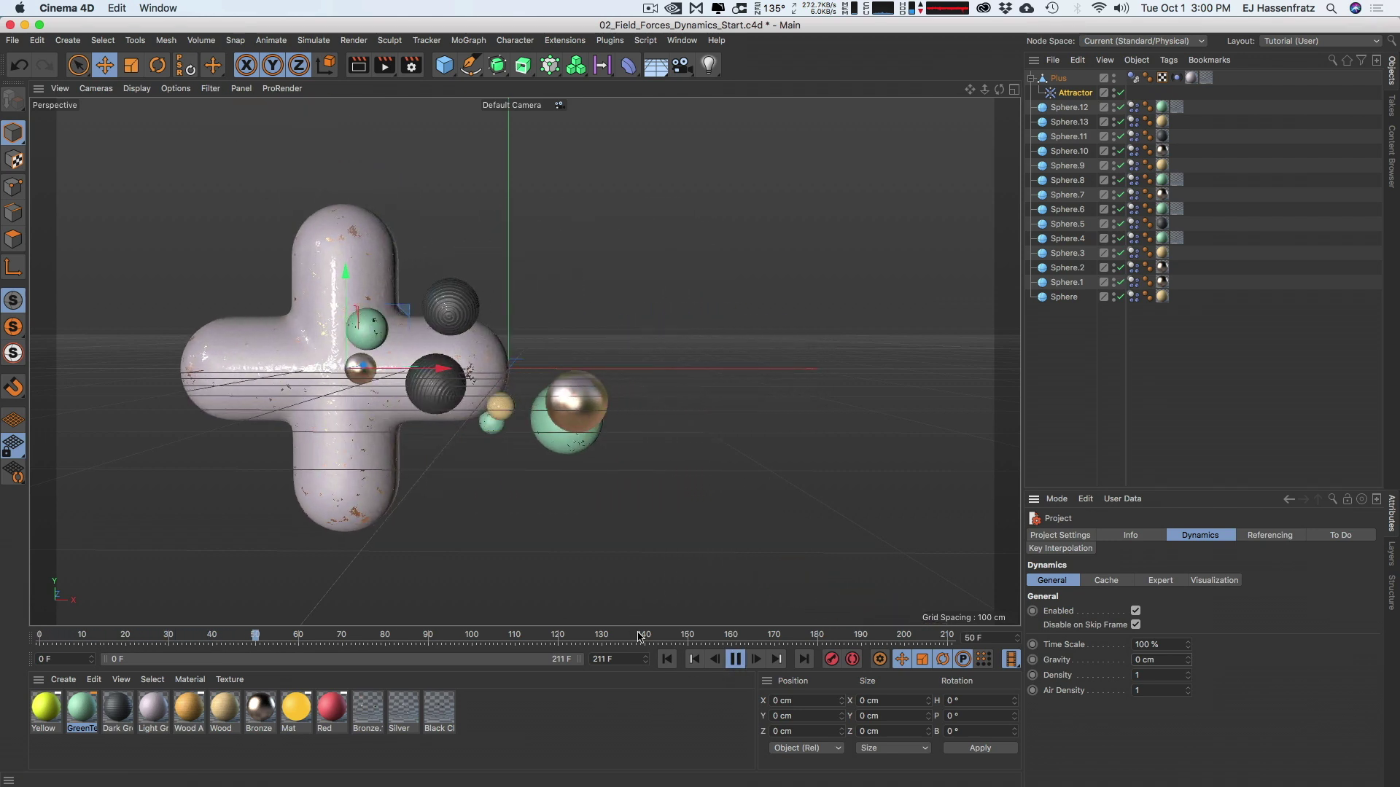
pyautogui.click(666, 659)
# Set Follow Position and Follow Rotation to 0.5 and Linear Damping to 40 % on all the spheres' Dynamics Body tags, and play the simulation
pyautogui.click(1133, 107)
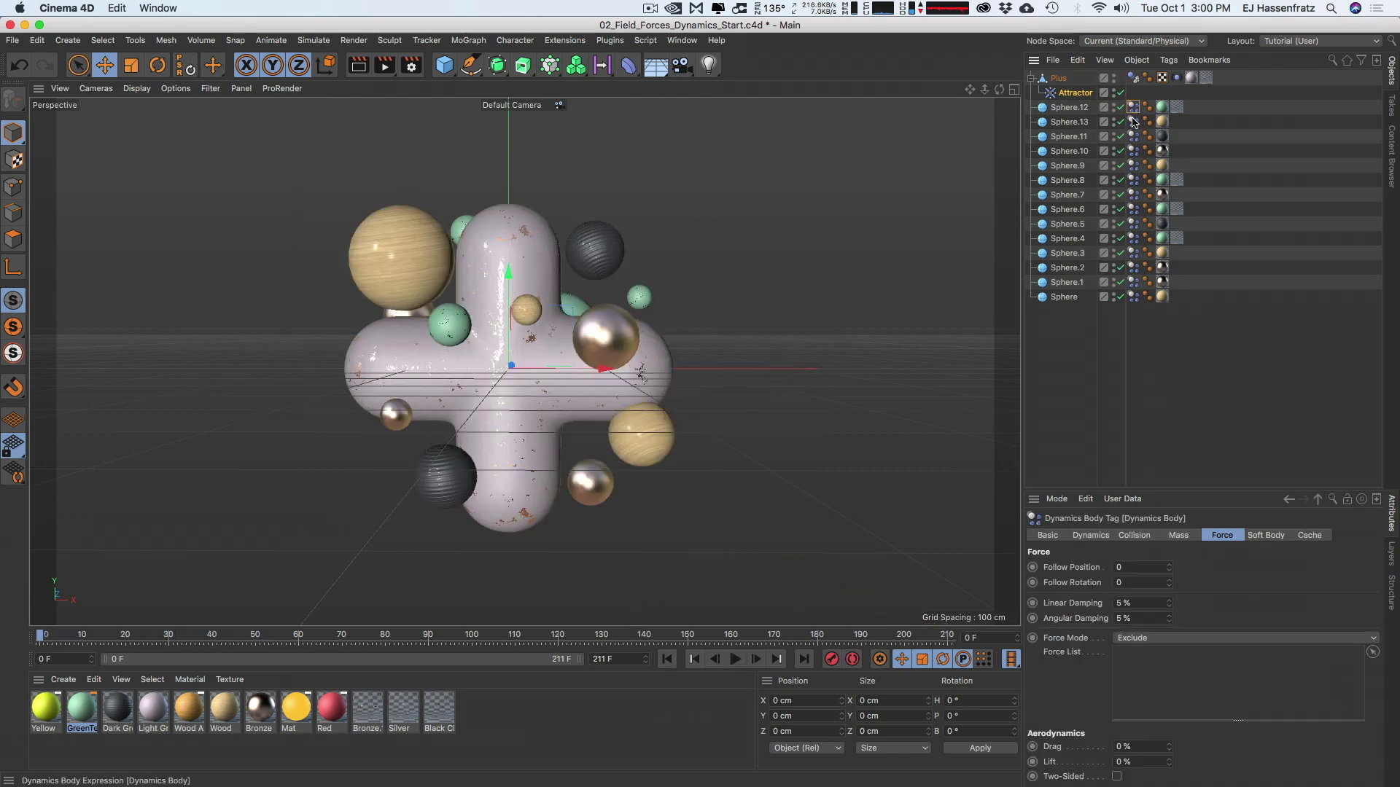
pyautogui.keyDown('shift'); pyautogui.click(1135, 297); pyautogui.keyUp('shift')
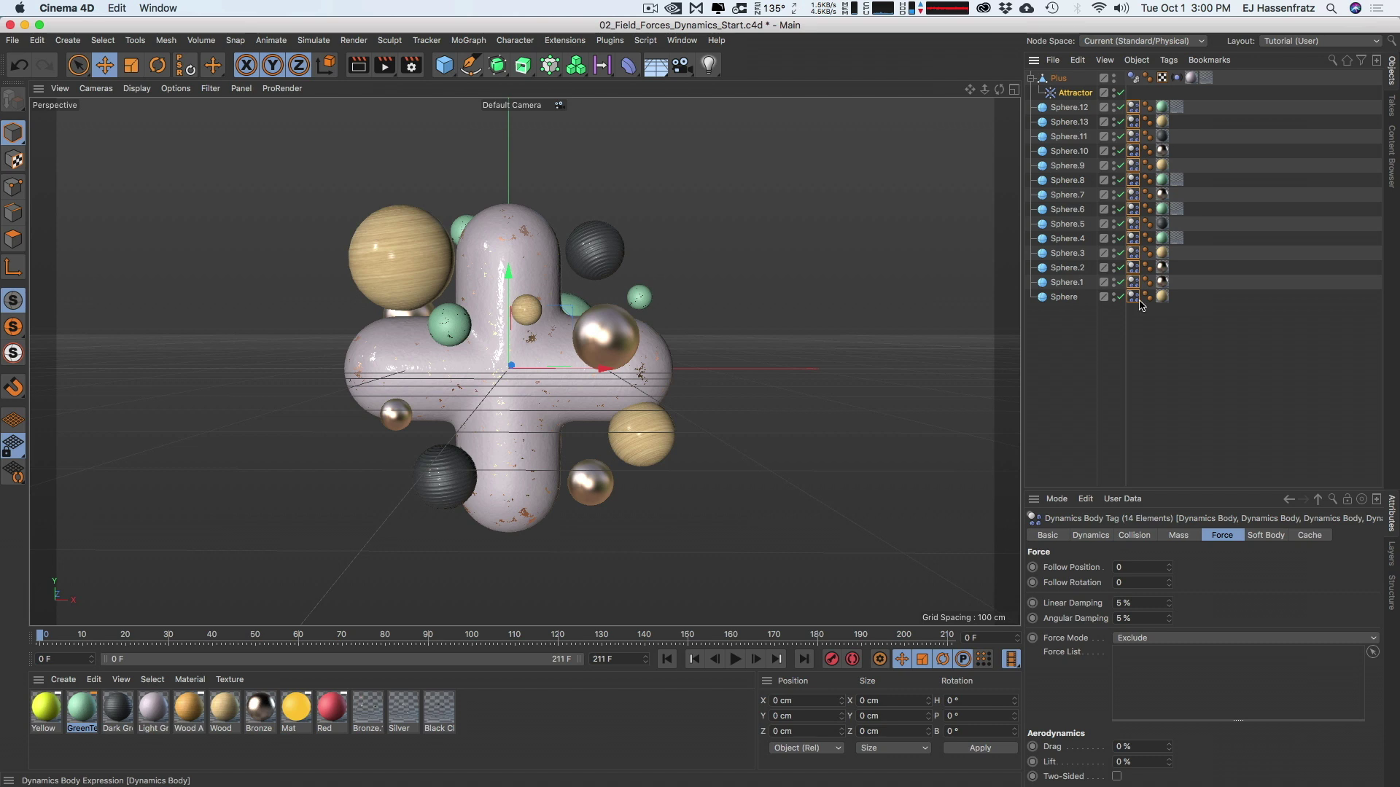
pyautogui.click(1143, 567)
pyautogui.write('.5')
pyautogui.press('Tab')
pyautogui.doubleClick(1128, 602)
pyautogui.click(733, 660)
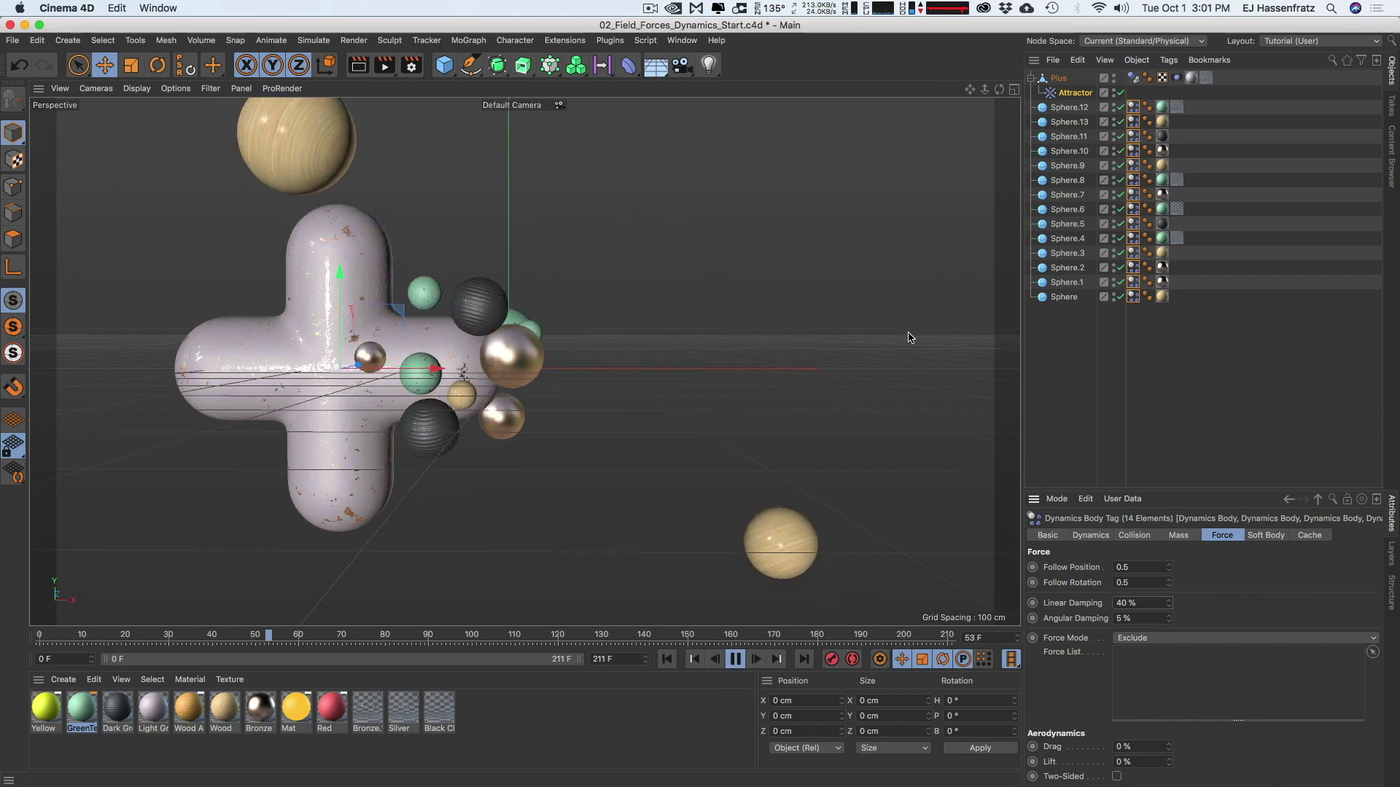
# Set the Attractor's strength to 1500 while the simulation plays
pyautogui.click(1074, 92)
pyautogui.doubleClick(1116, 567)
pyautogui.write('1500')
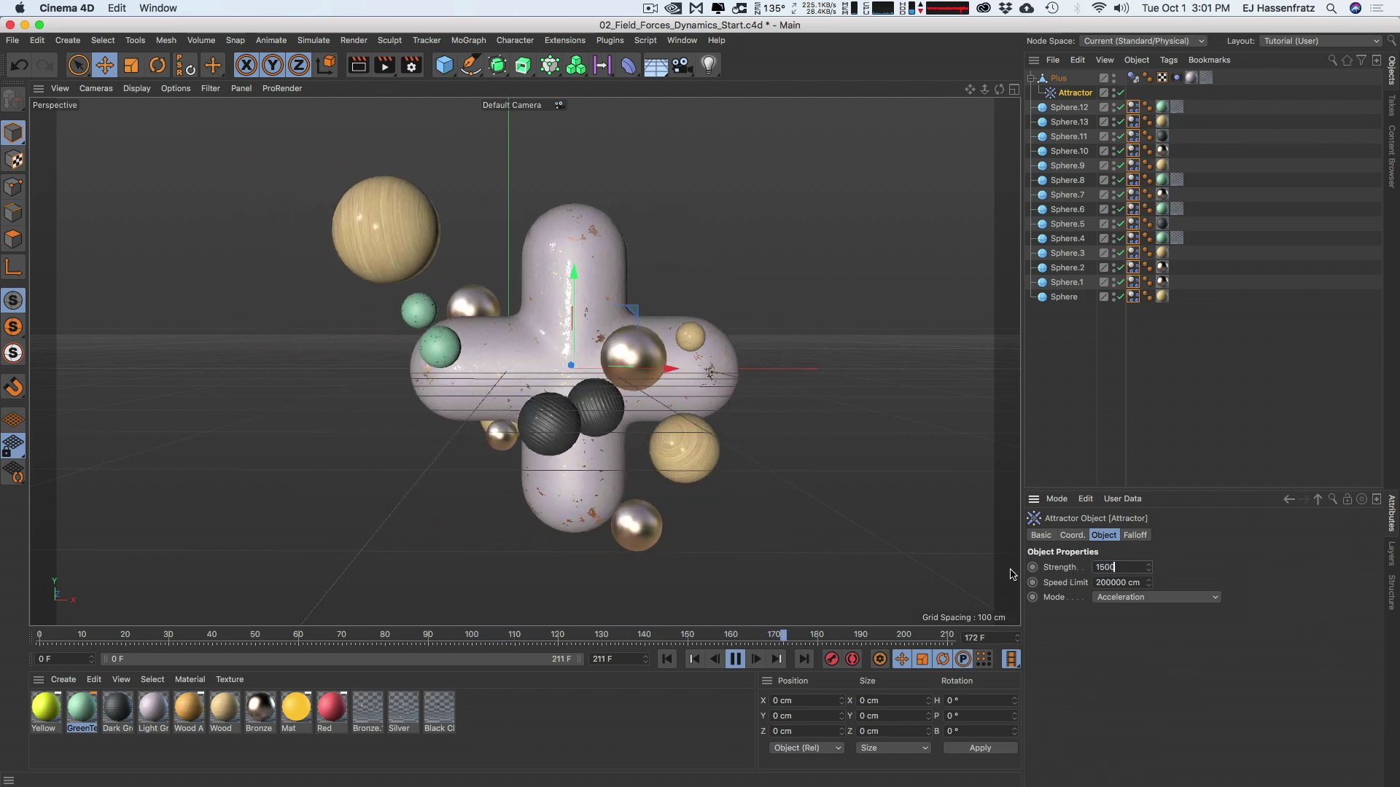
pyautogui.press('Return')
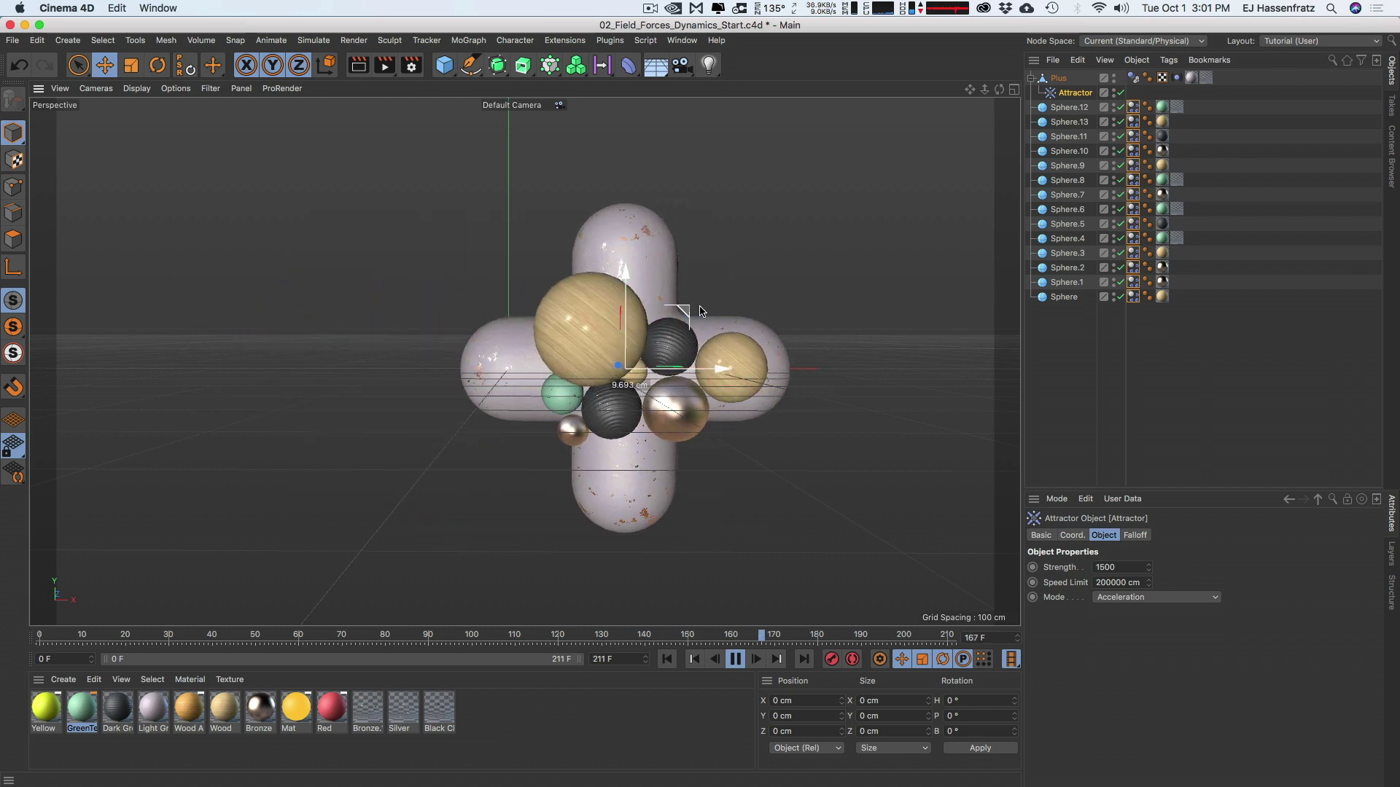
# Move the Attractor into the Plus's left arm at about X -136 cm, Y -7 cm, and preview the simulation, then rewind to frame 0
pyautogui.press('F8')
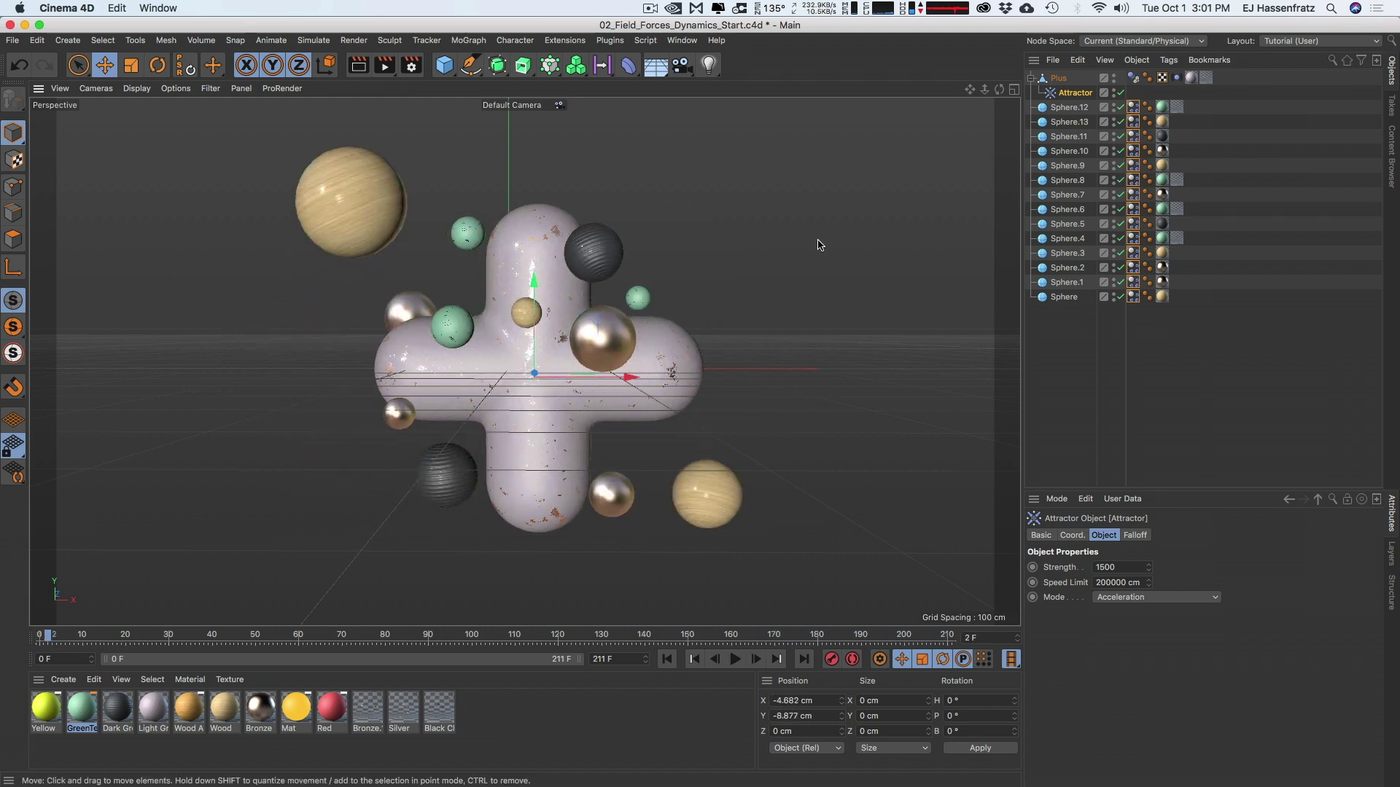
pyautogui.moveTo(595, 335); pyautogui.dragTo(407, 379)
pyautogui.click(666, 659)
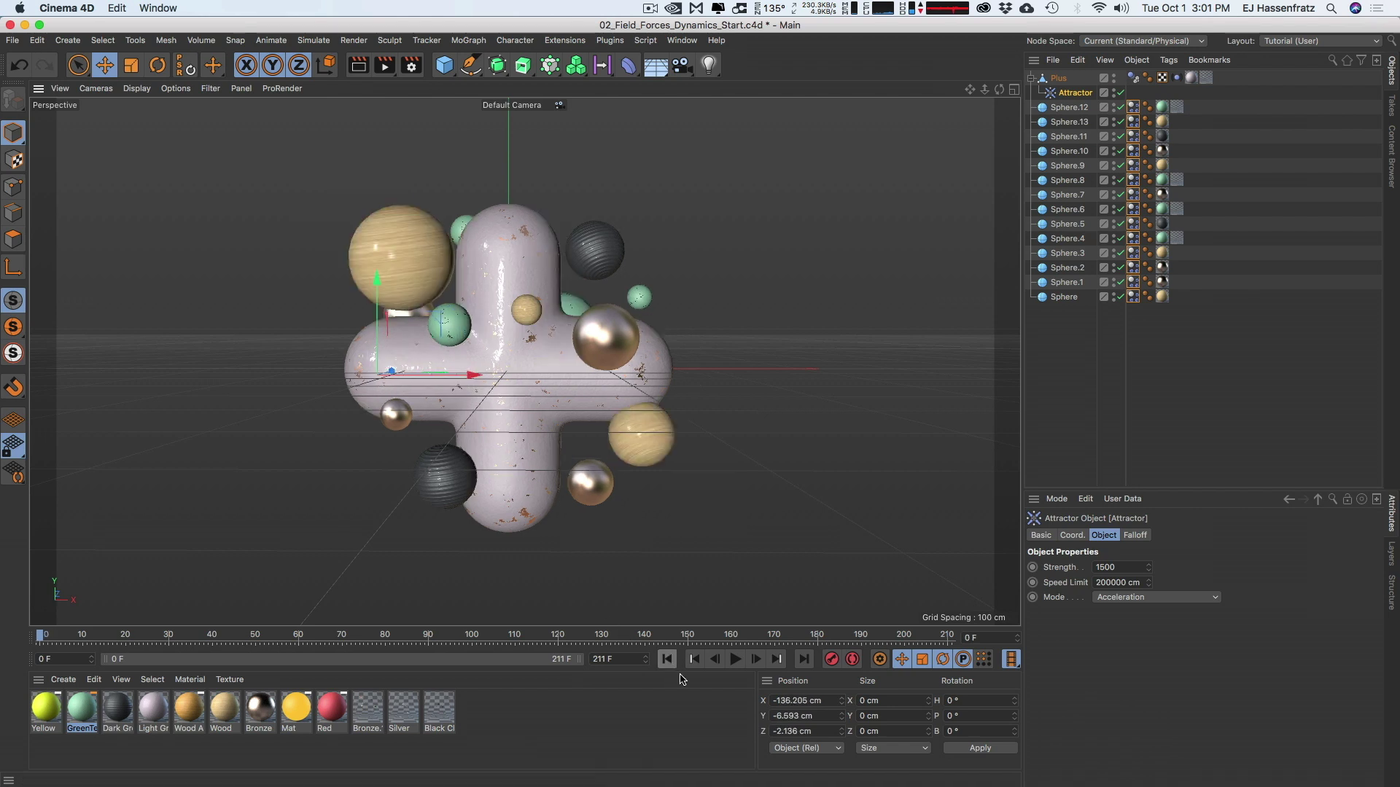
pyautogui.click(734, 659)
pyautogui.moveTo(307, 366); pyautogui.dragTo(474, 423)
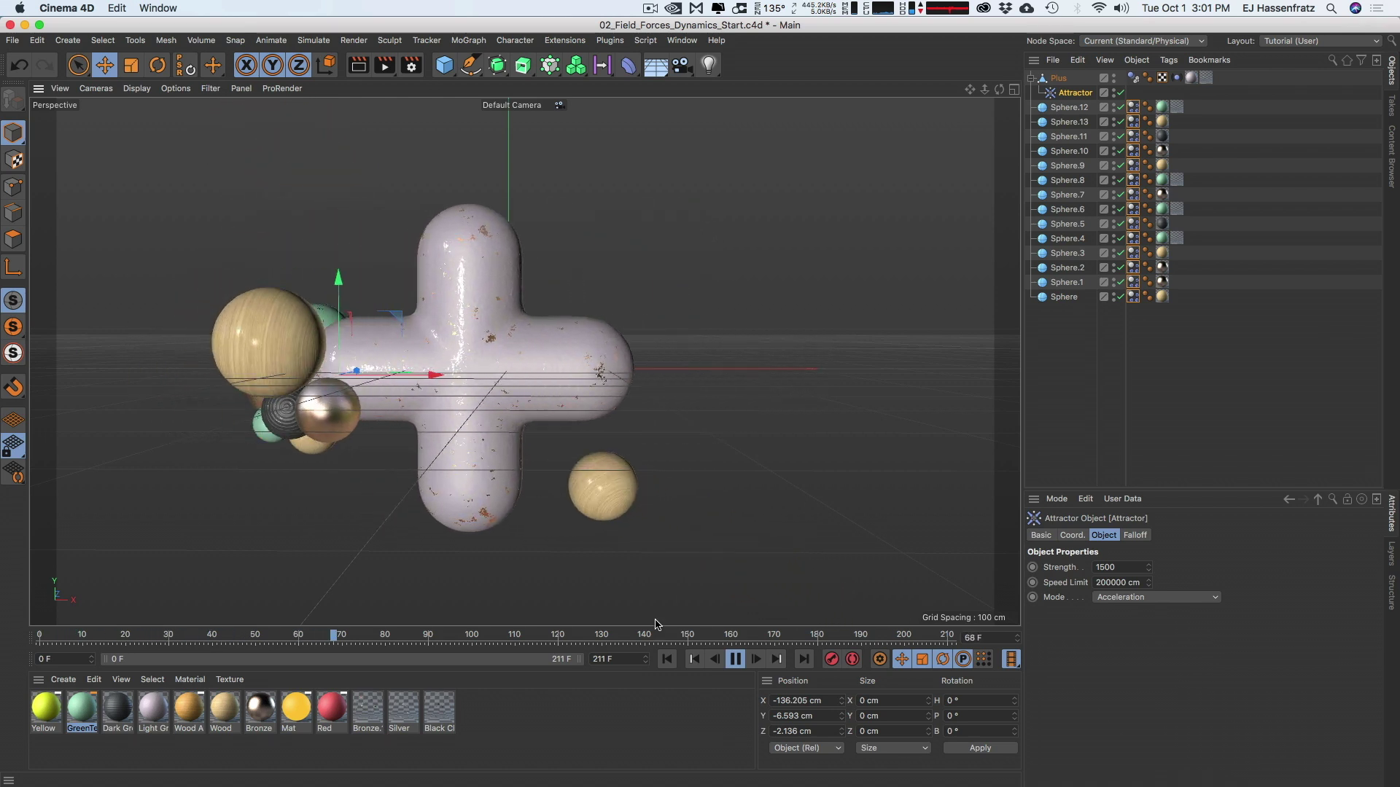
pyautogui.click(667, 659)
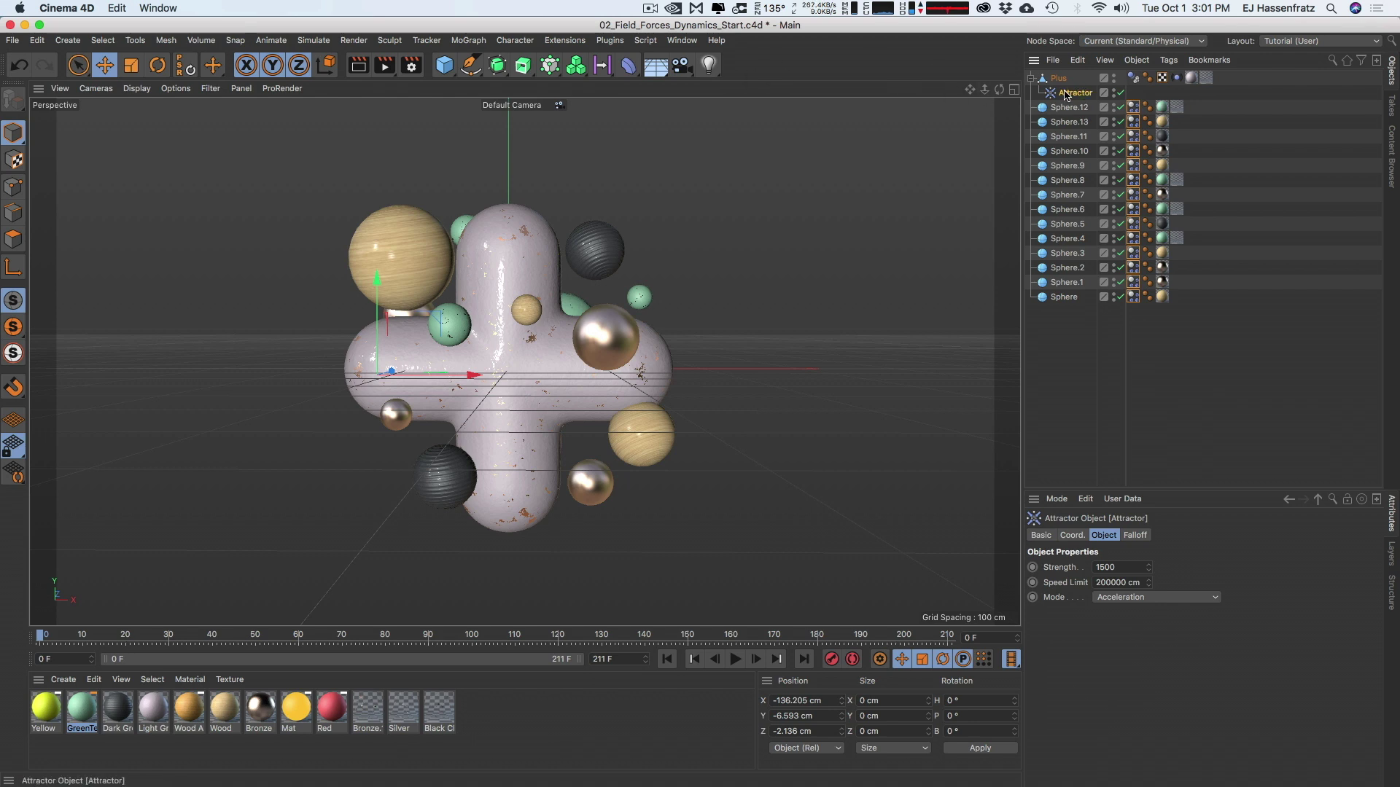
# Delete the Attractor and add a Field Force object to the scene
pyautogui.press('Delete')
pyautogui.click(313, 40)
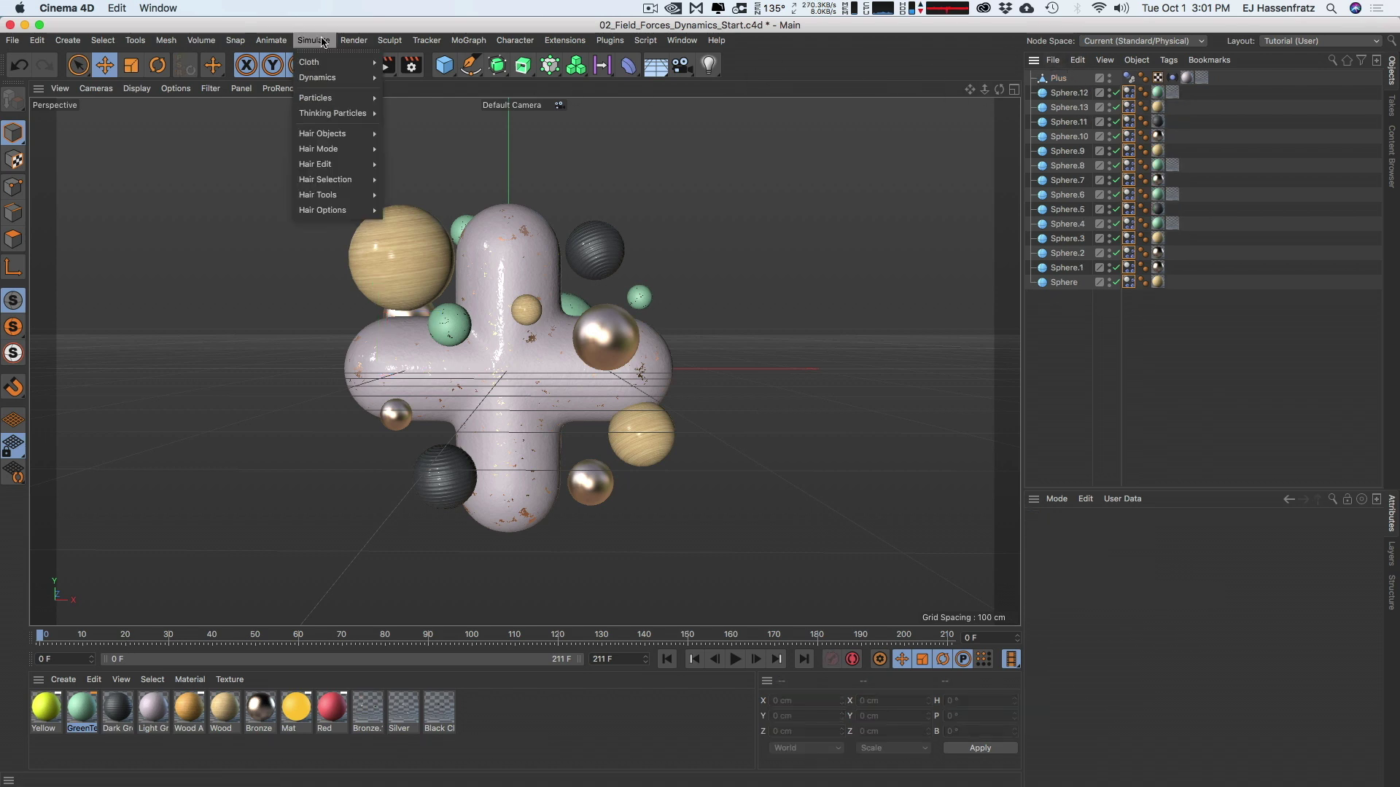
pyautogui.moveTo(331, 105)
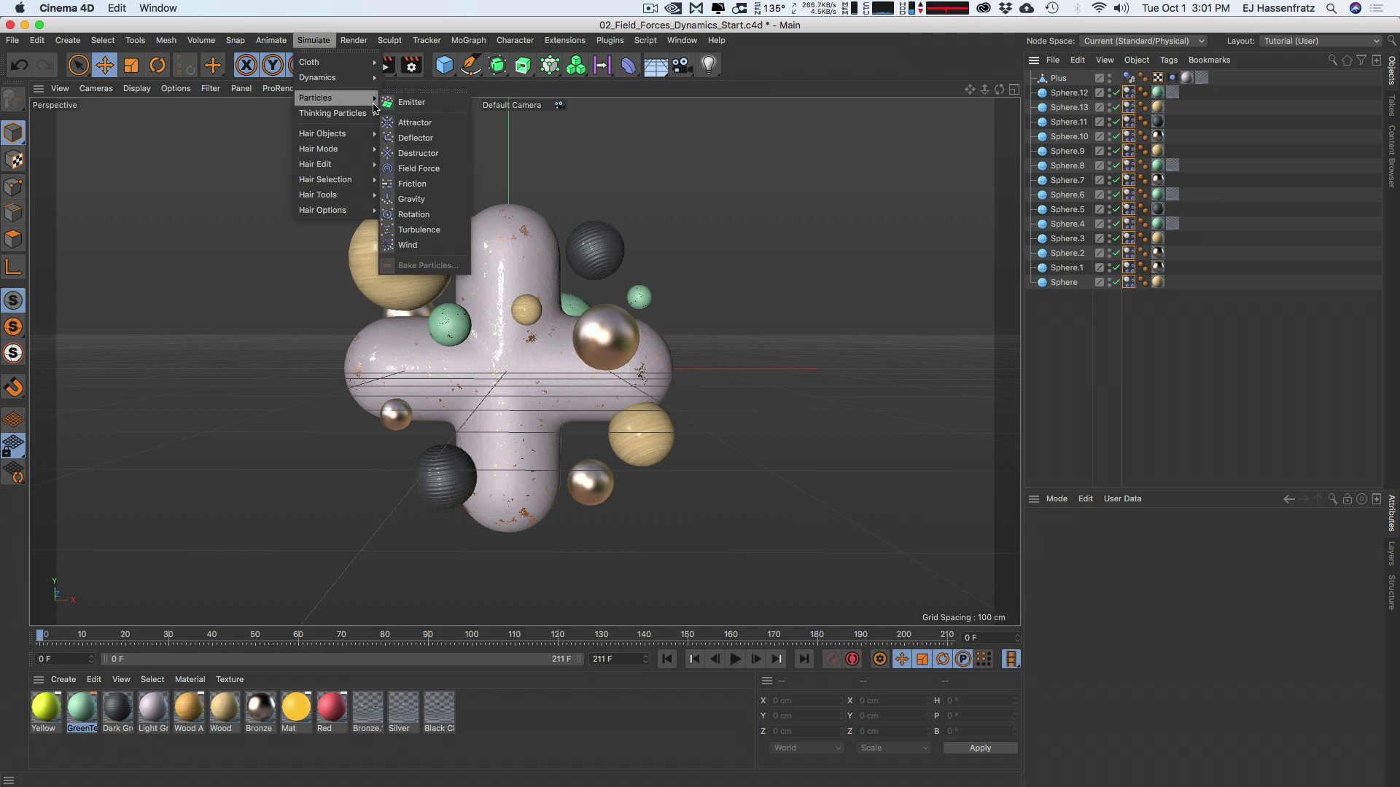
pyautogui.click(438, 175)
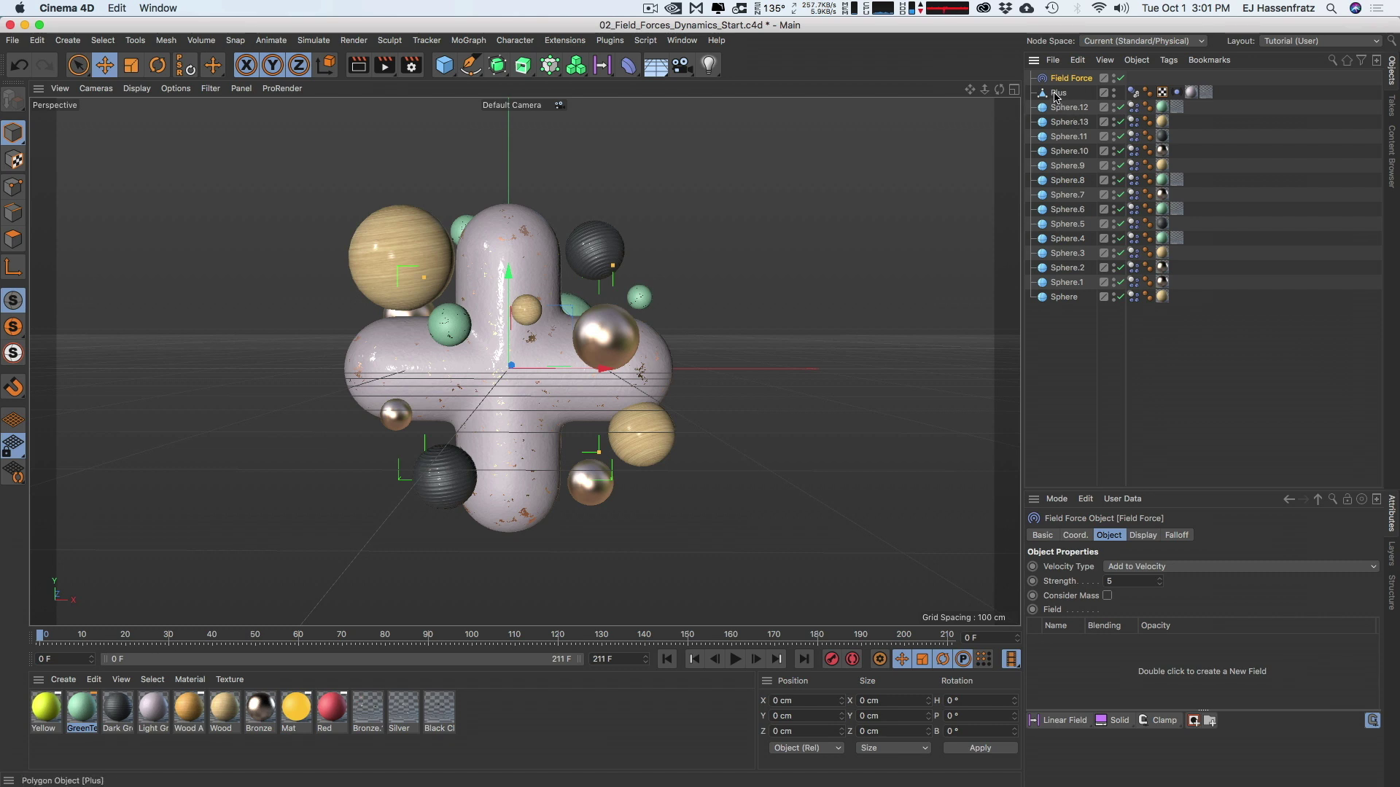
# Add the Plus object to the Field Force's field list and show the settings of its field layer
pyautogui.moveTo(1059, 96); pyautogui.dragTo(1091, 672)
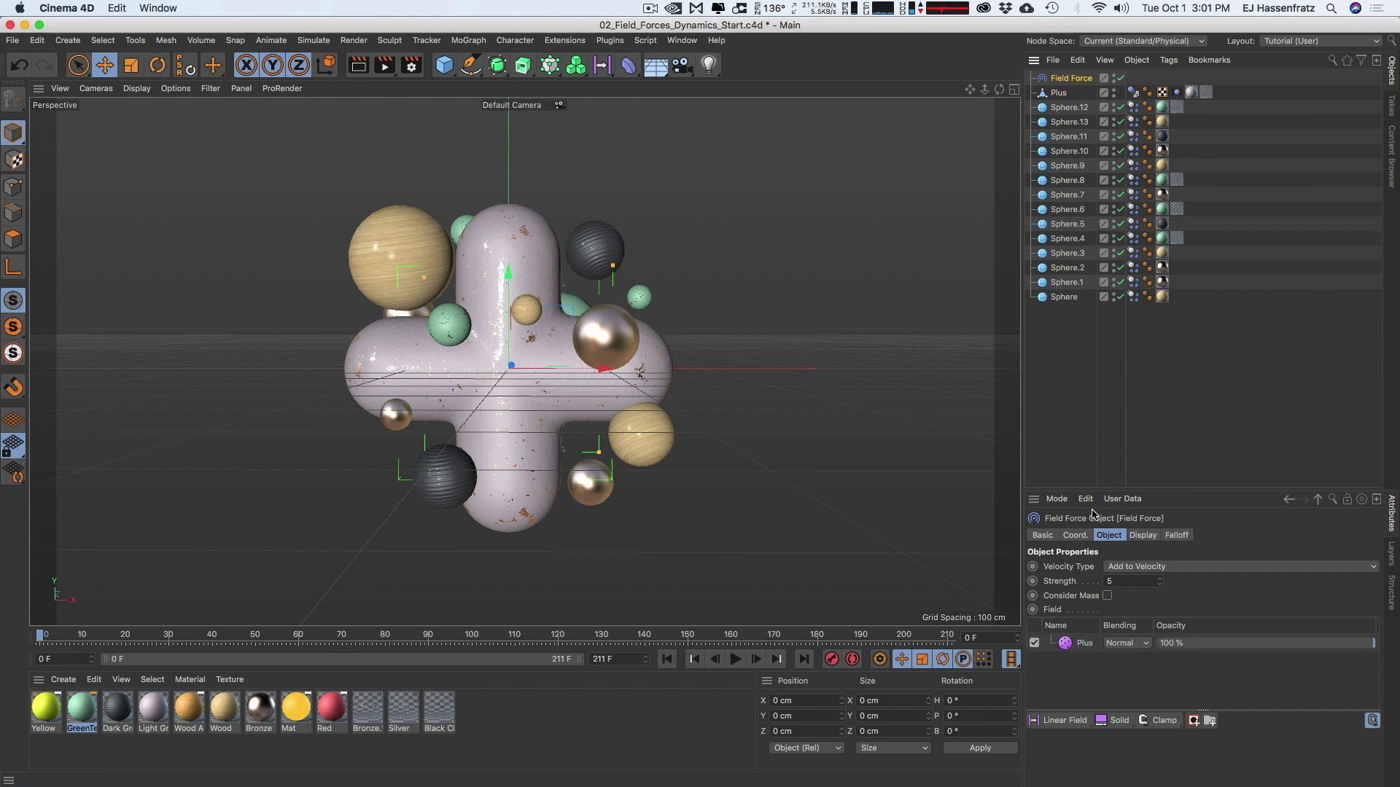
pyautogui.moveTo(1104, 495); pyautogui.dragTo(1107, 364)
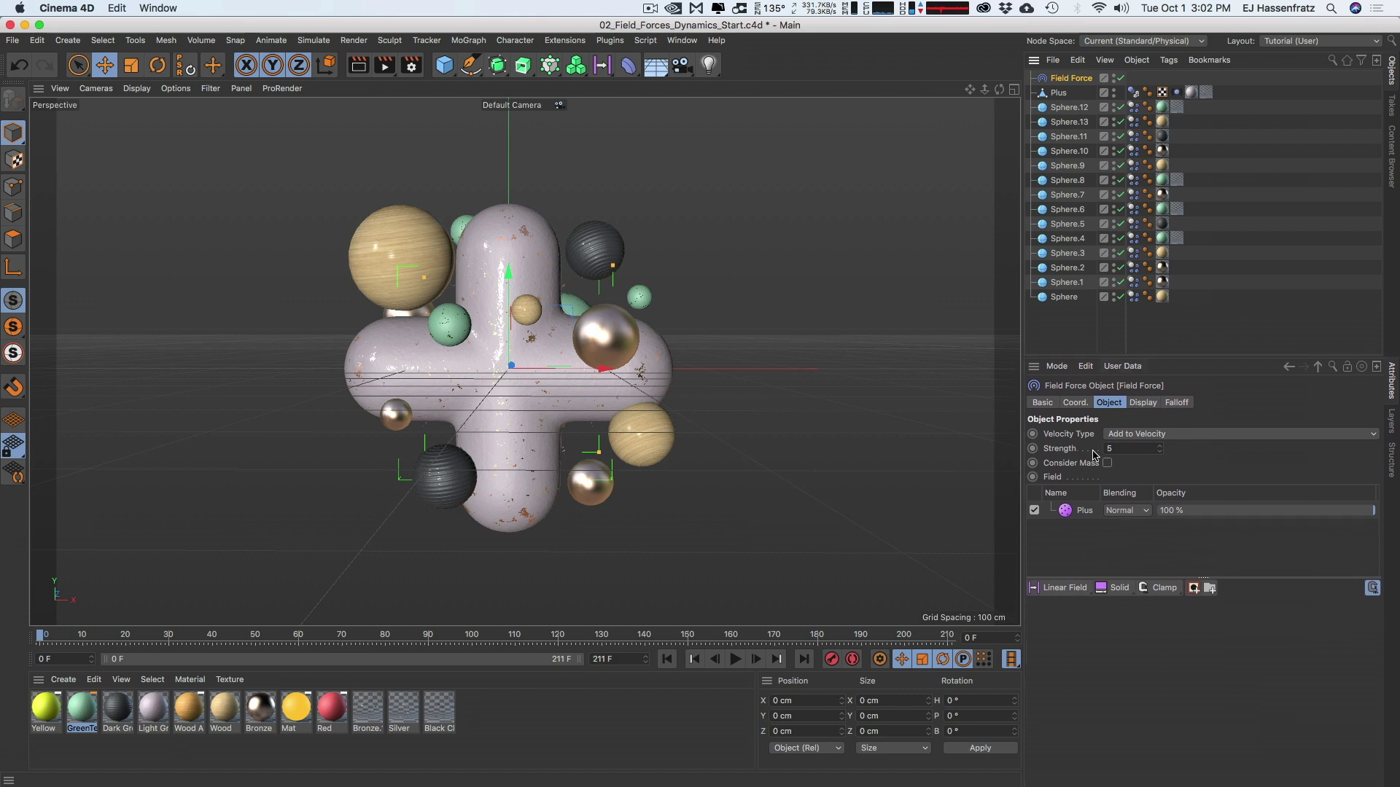
pyautogui.click(1079, 511)
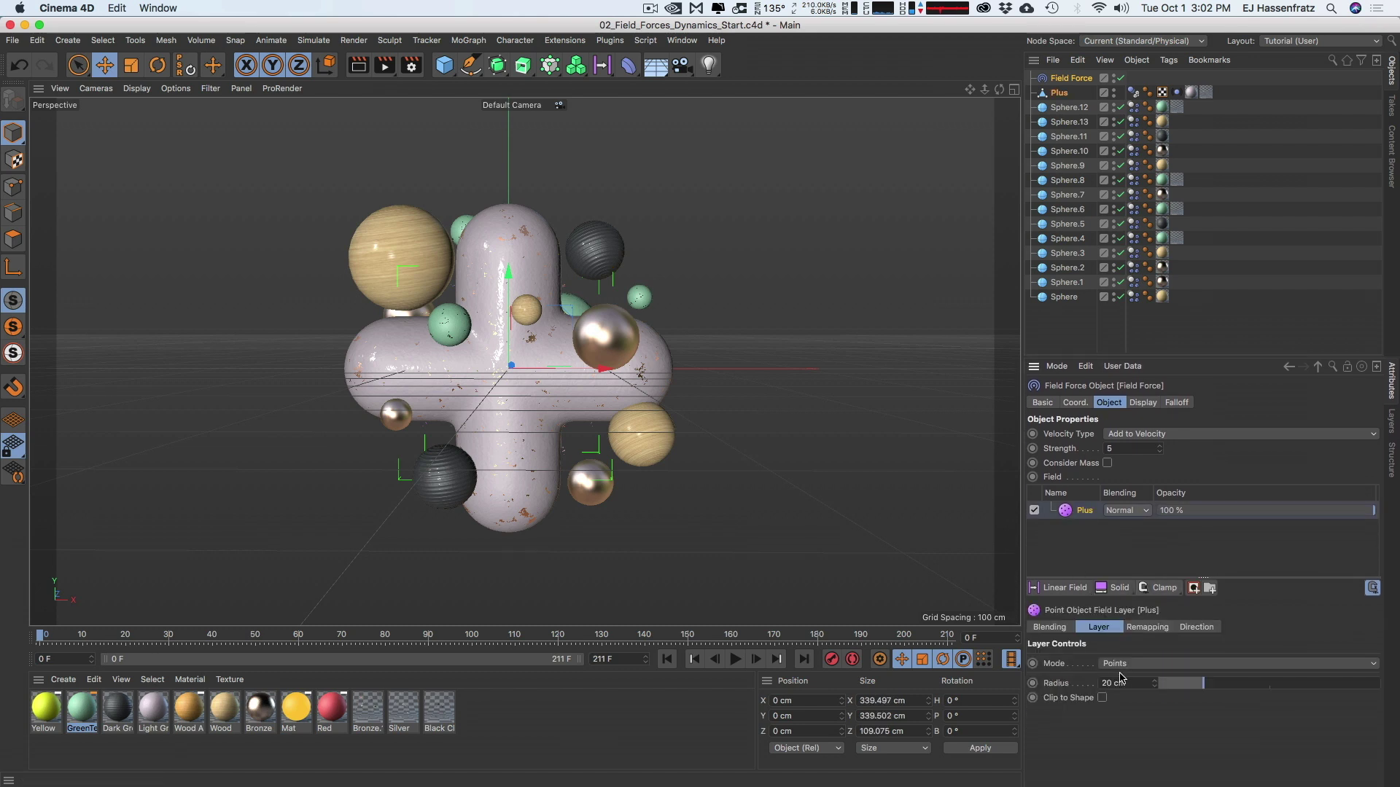
# Set the Field Force's velocity type to Set Absolute Velocity and its strength to -10
pyautogui.click(1134, 434)
pyautogui.click(1145, 453)
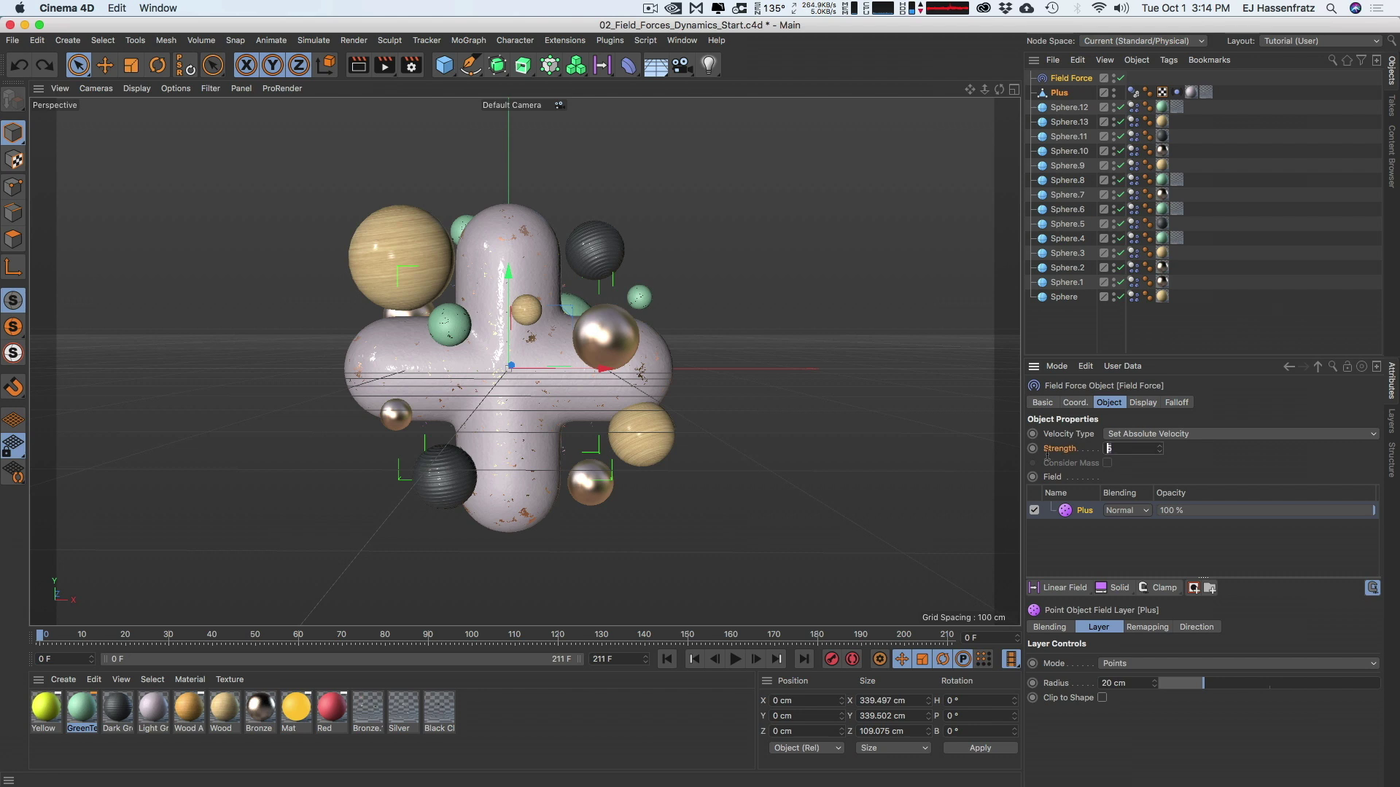
pyautogui.click(1123, 449)
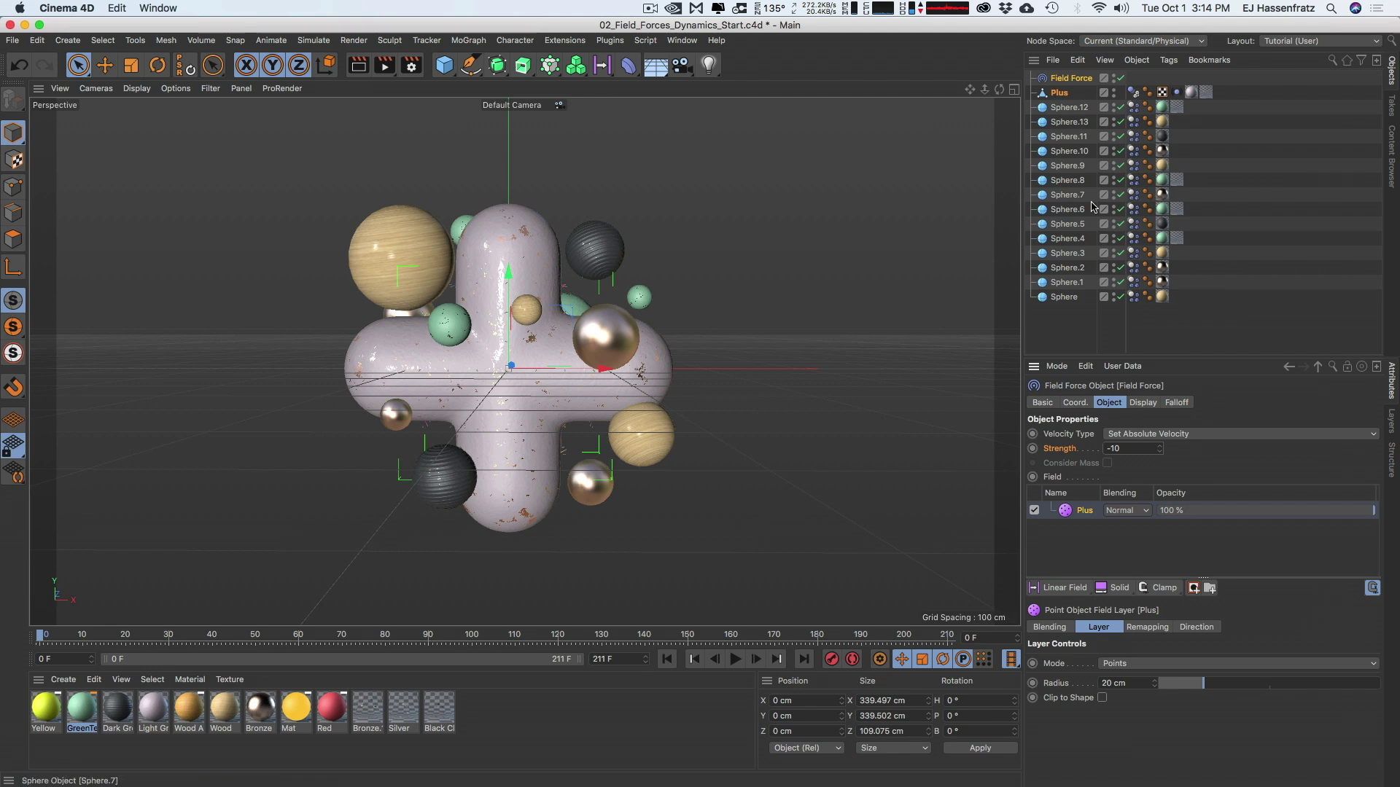
# Play the simulation to check how the Field Force moves the spheres, and stop it at frame 85
pyautogui.click(735, 660)
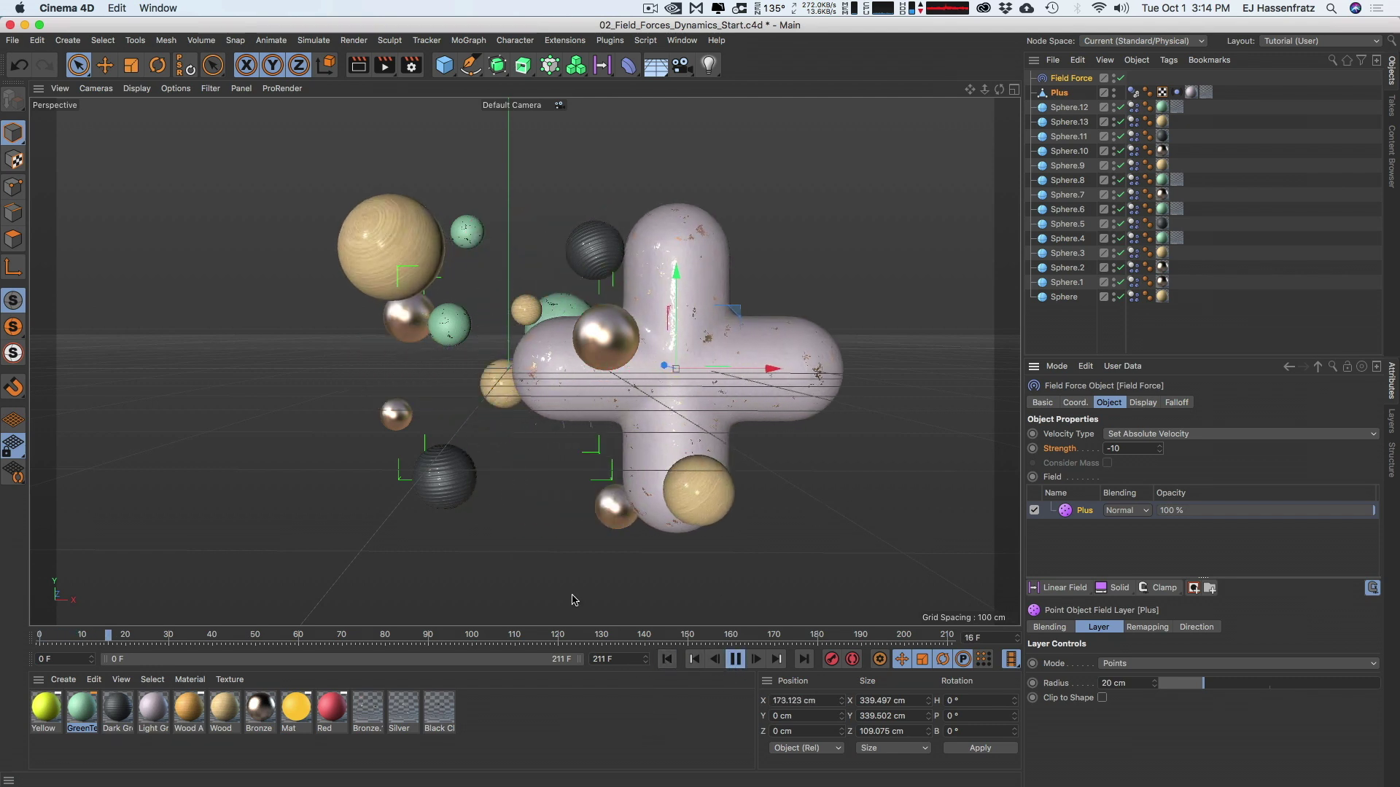
pyautogui.press('F8')
pyautogui.press('e')
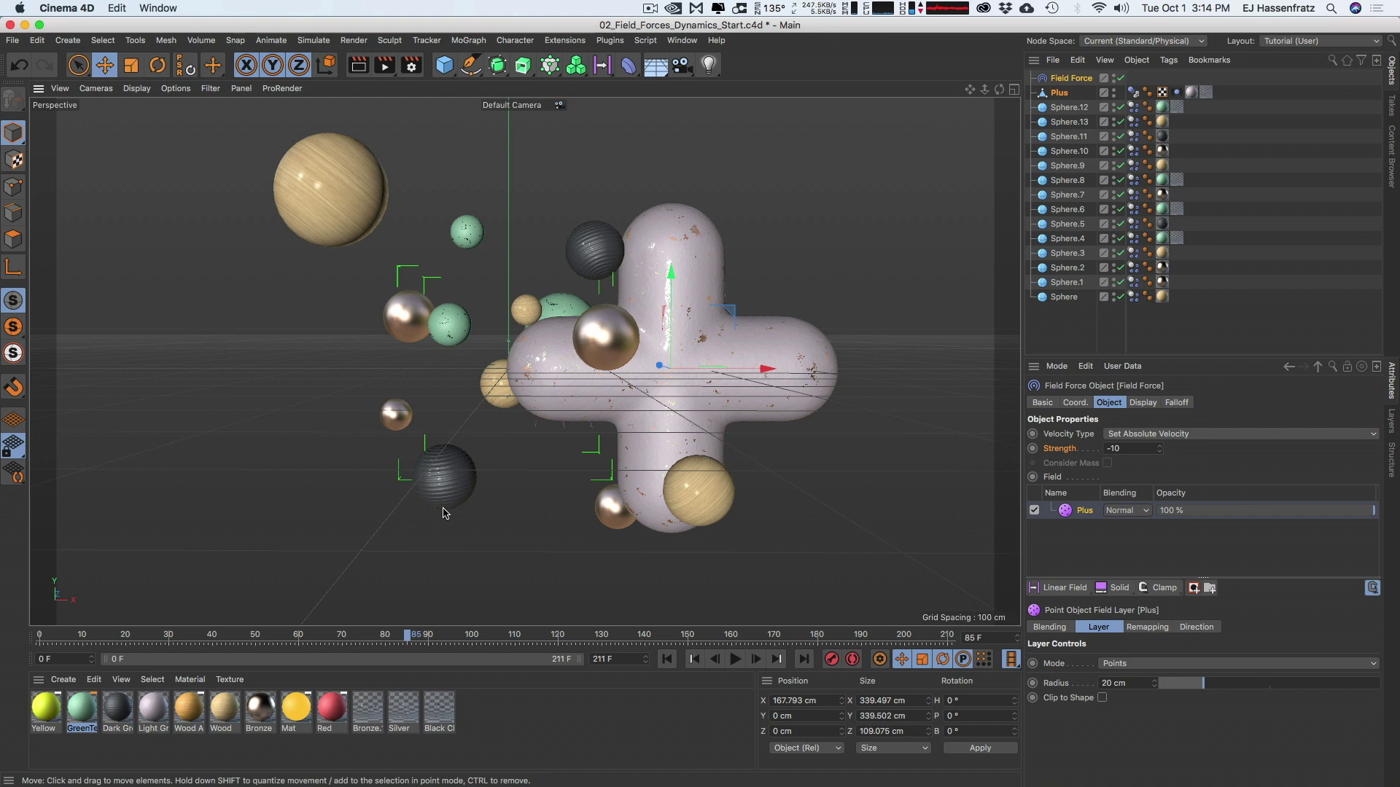
# Set the direction length of the Plus field layer to No Remap
pyautogui.click(1210, 628)
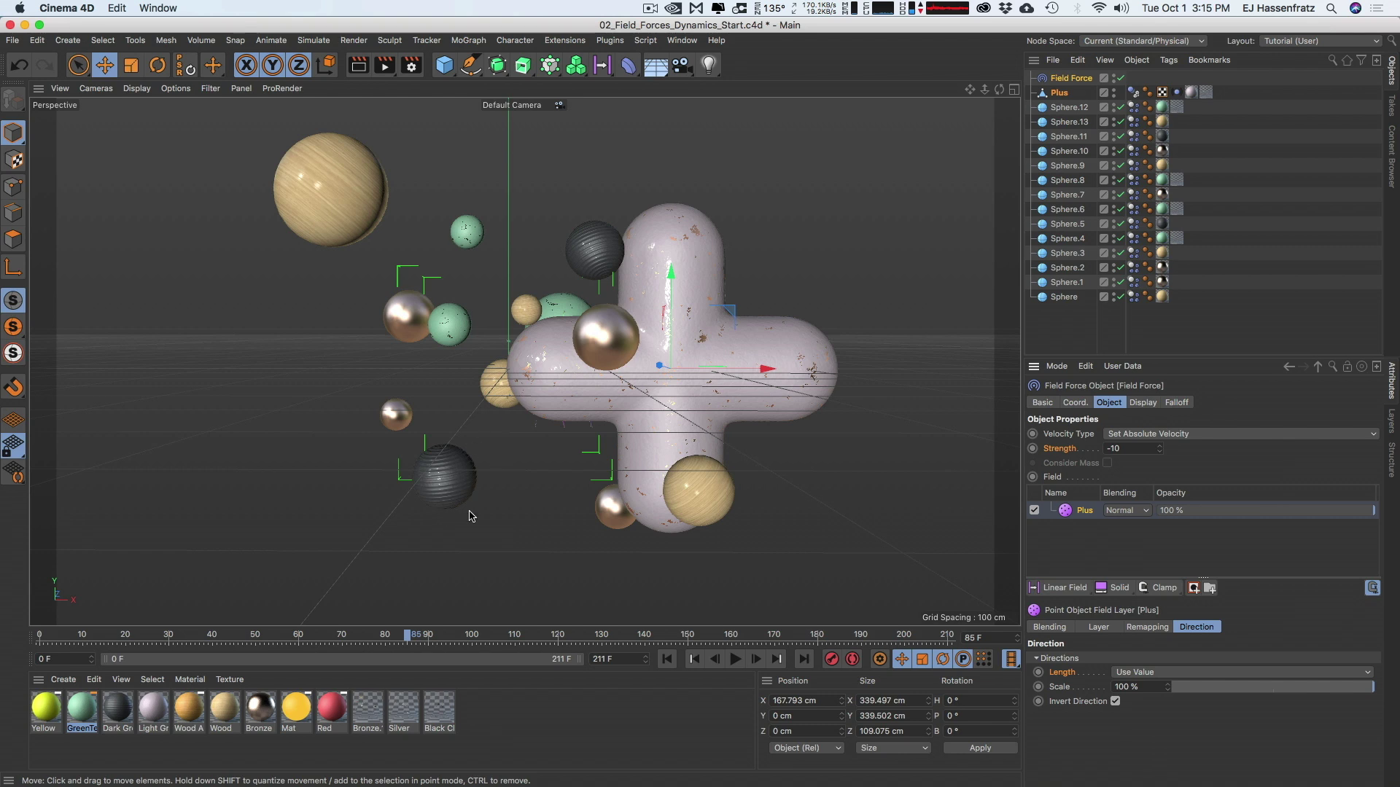
pyautogui.click(1136, 673)
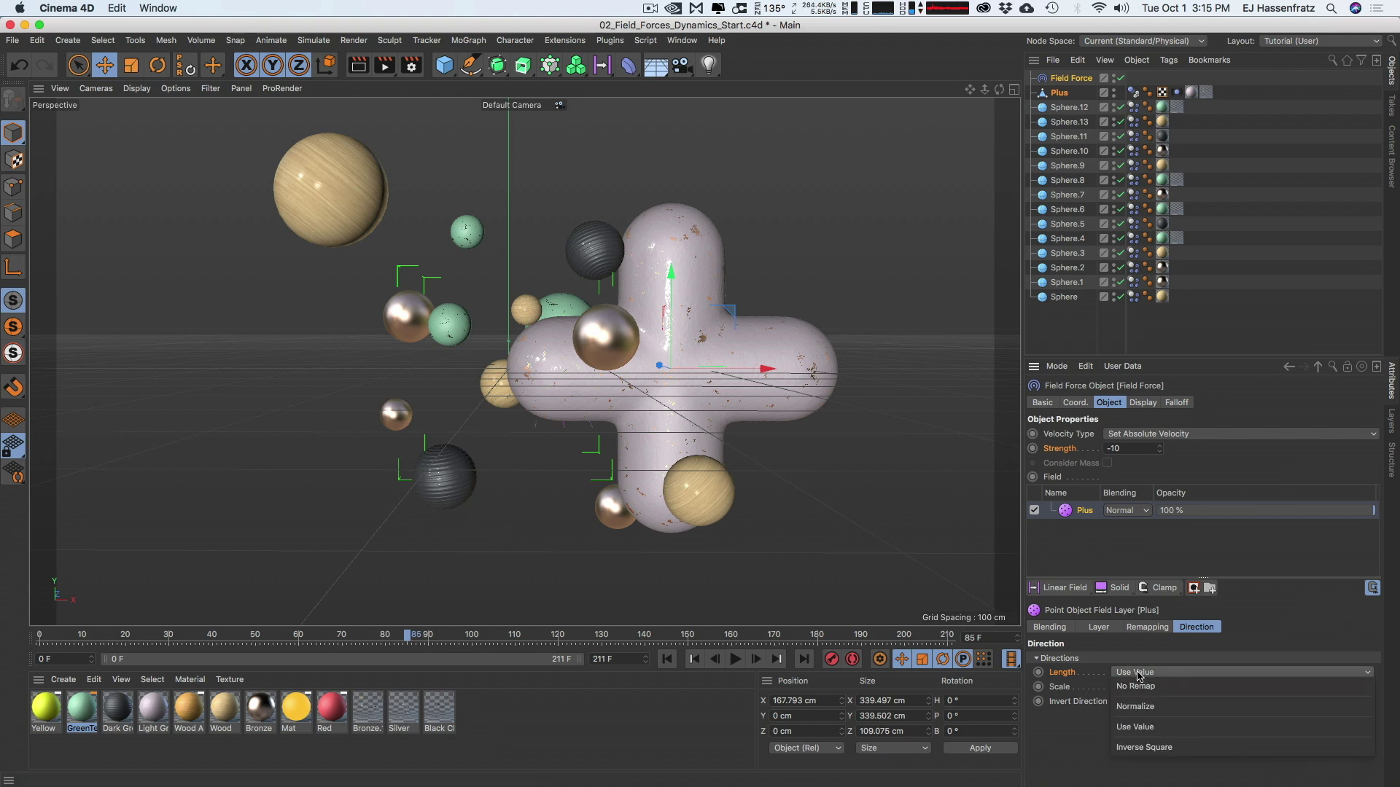
pyautogui.click(1176, 686)
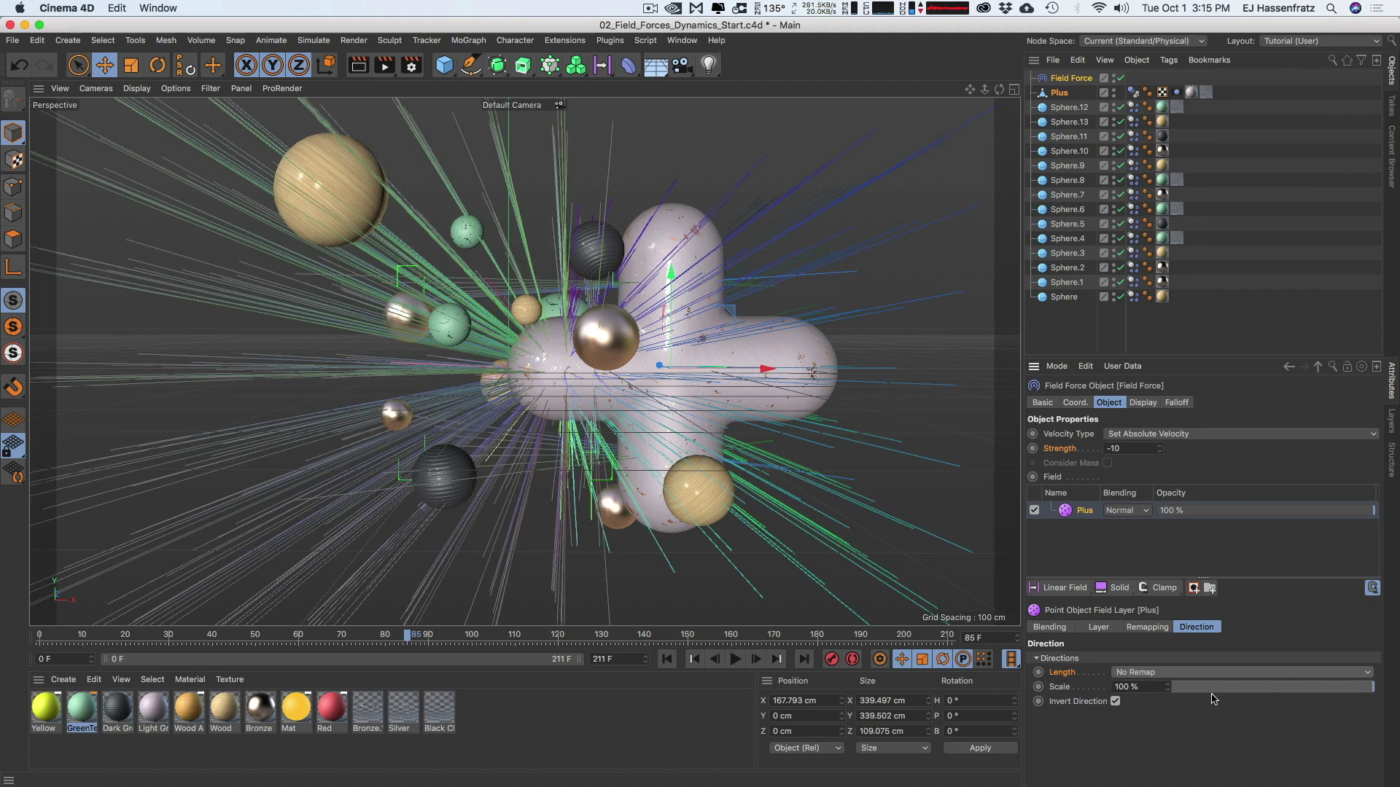
pyautogui.moveTo(1316, 695); pyautogui.dragTo(1396, 680)
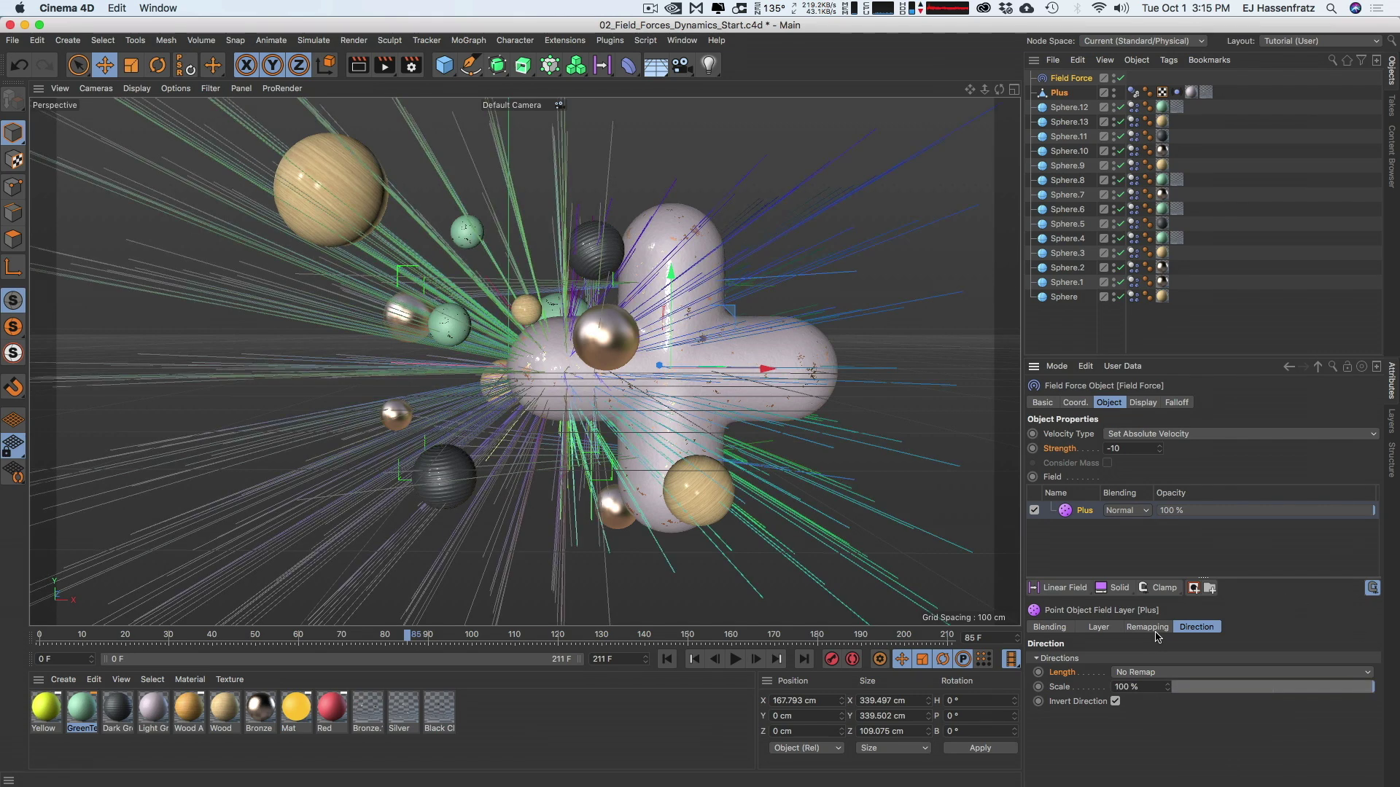
# Turn off the vector length display in the Field Force's display settings
pyautogui.click(1143, 404)
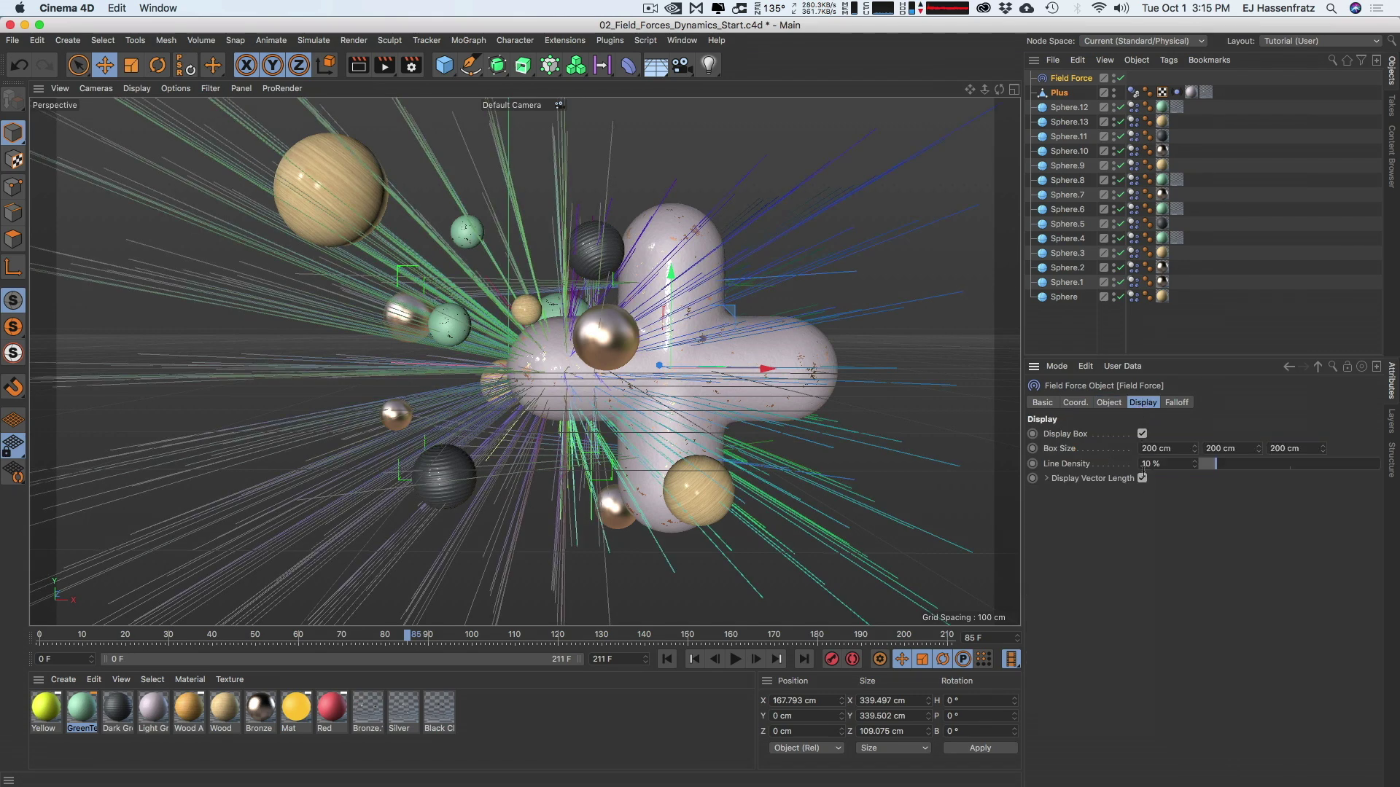
pyautogui.click(1048, 478)
pyautogui.click(1048, 479)
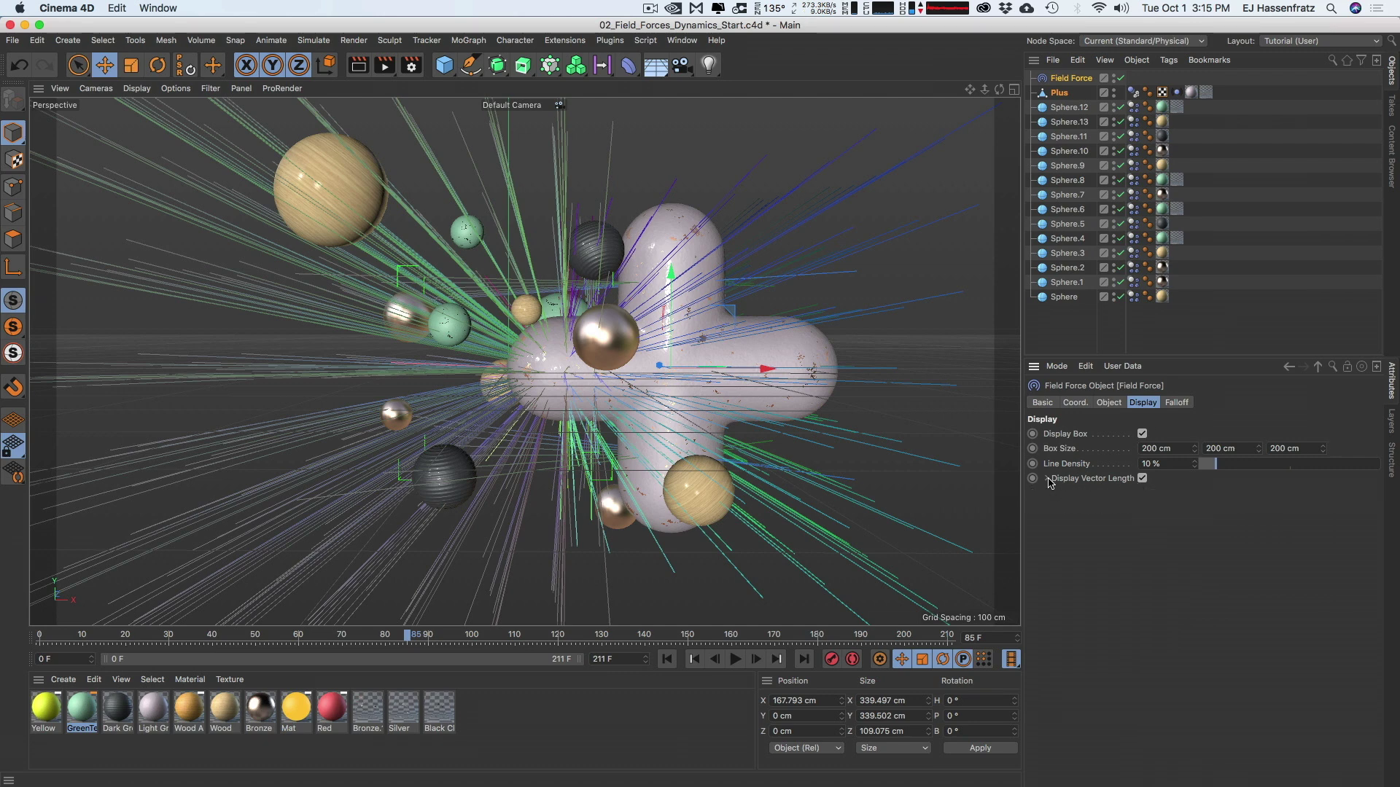
pyautogui.click(1142, 479)
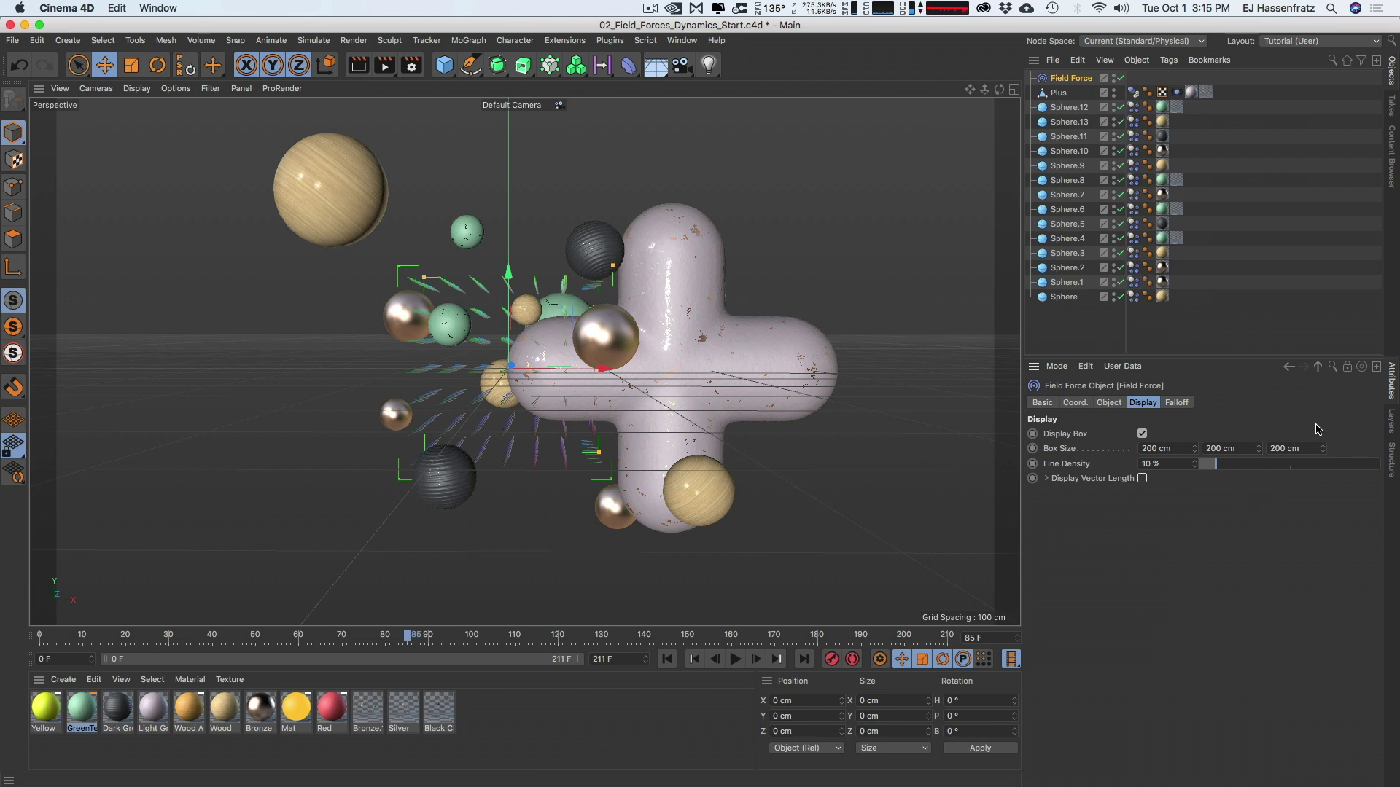
# Set the Field Force's display box size to 500 × 500 × 0 cm and its line density to 47%
pyautogui.moveTo(1323, 449); pyautogui.dragTo(1095, 449)
pyautogui.write('0')
pyautogui.press('Return')
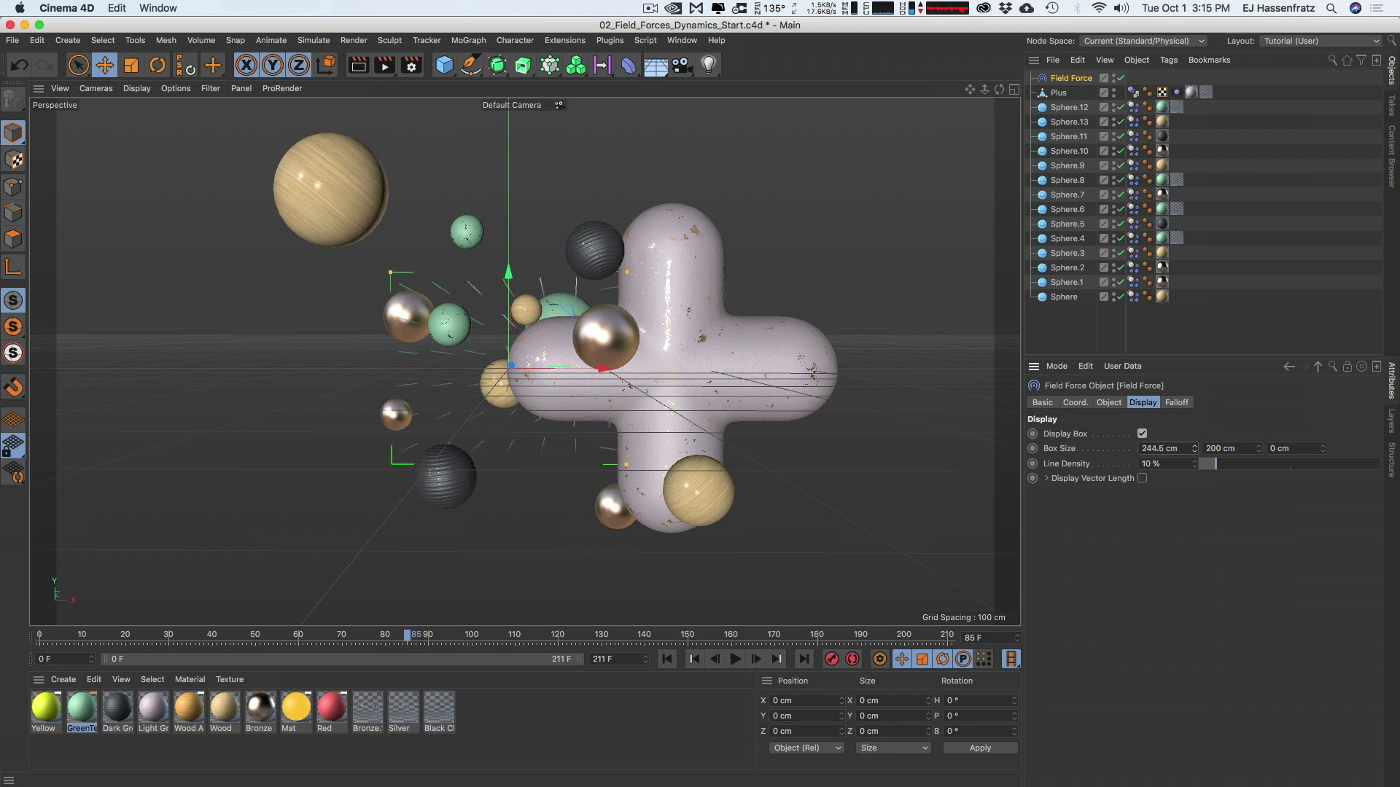
pyautogui.write('500')
pyautogui.press('Tab')
pyautogui.press('Return')
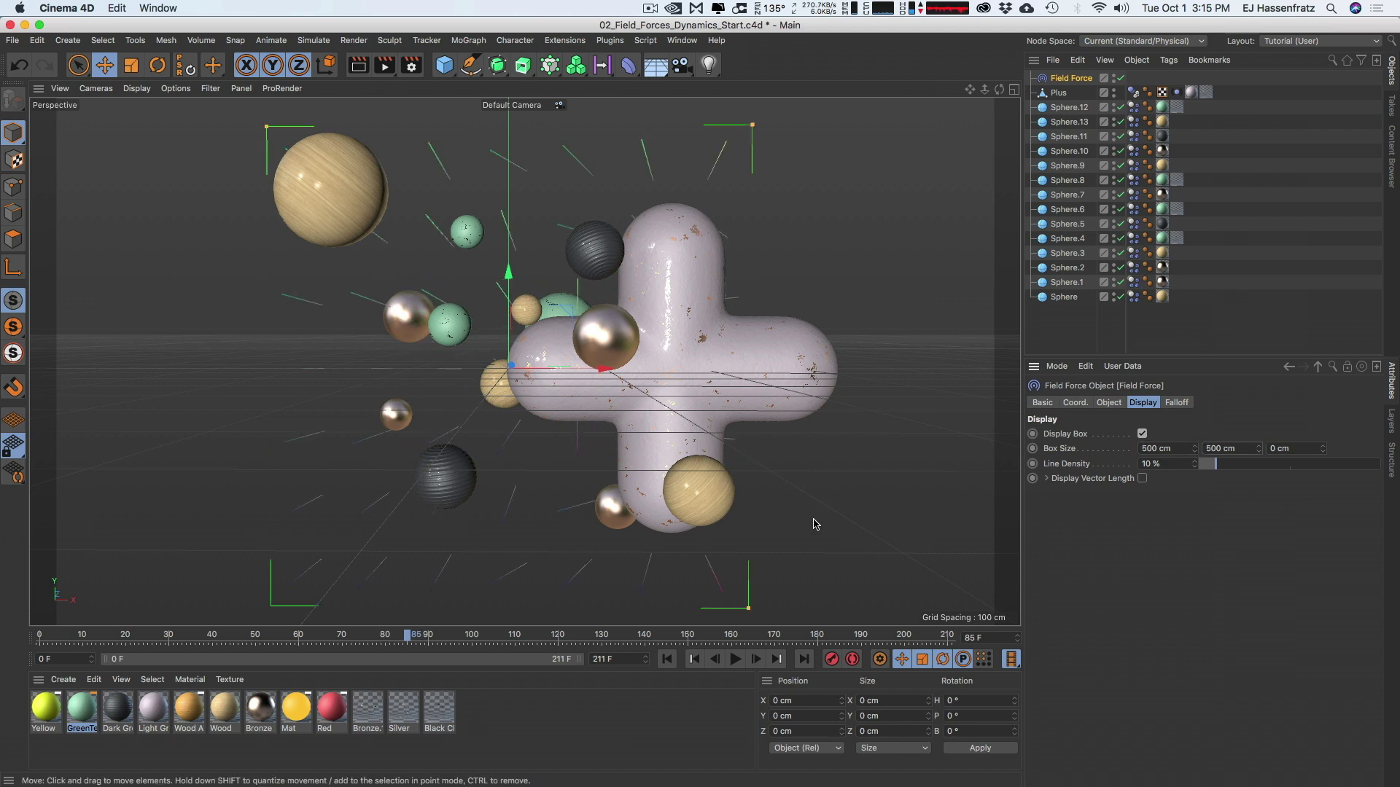
pyautogui.moveTo(1214, 464); pyautogui.dragTo(1285, 467)
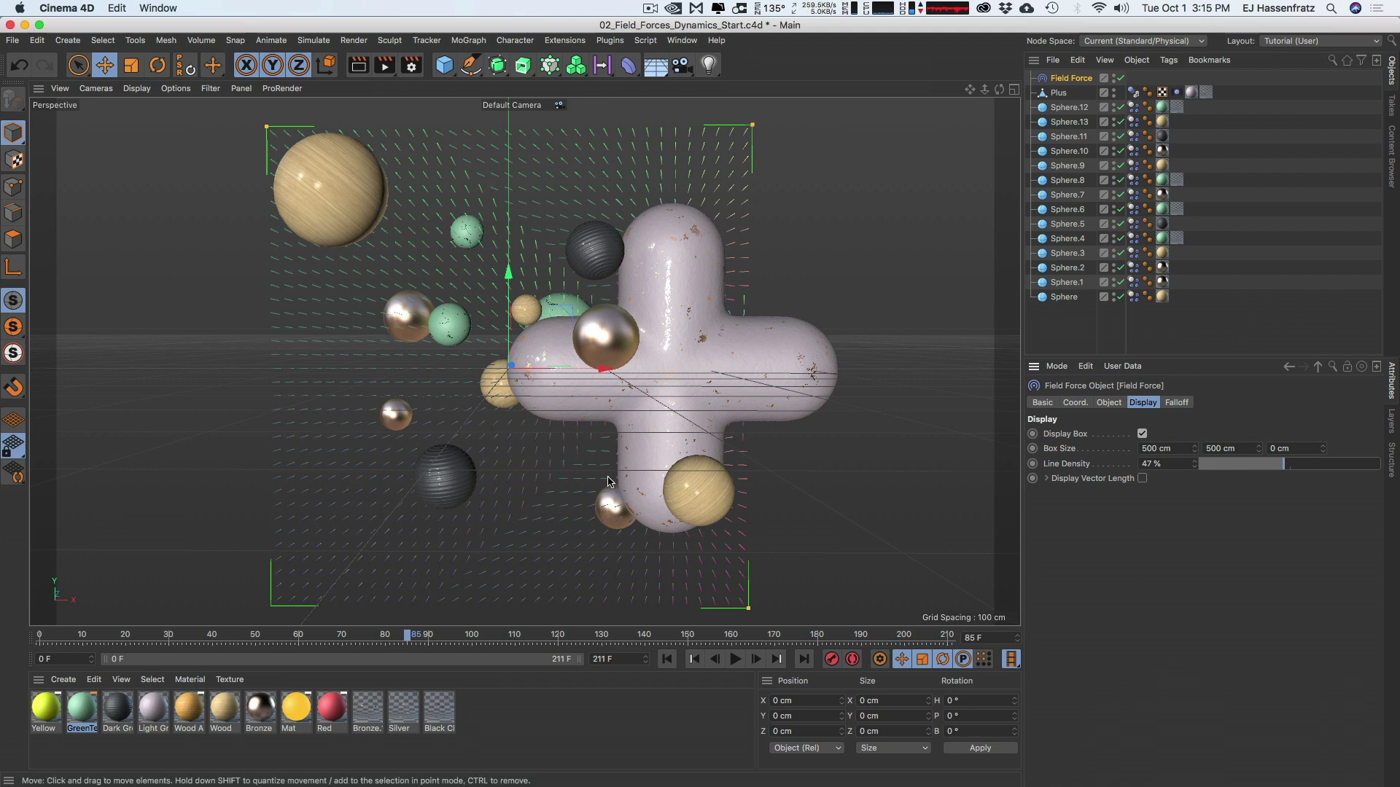
# Play the simulation from the first frame and set the Plus field layer's direction length to Use Value
pyautogui.click(667, 659)
pyautogui.click(735, 659)
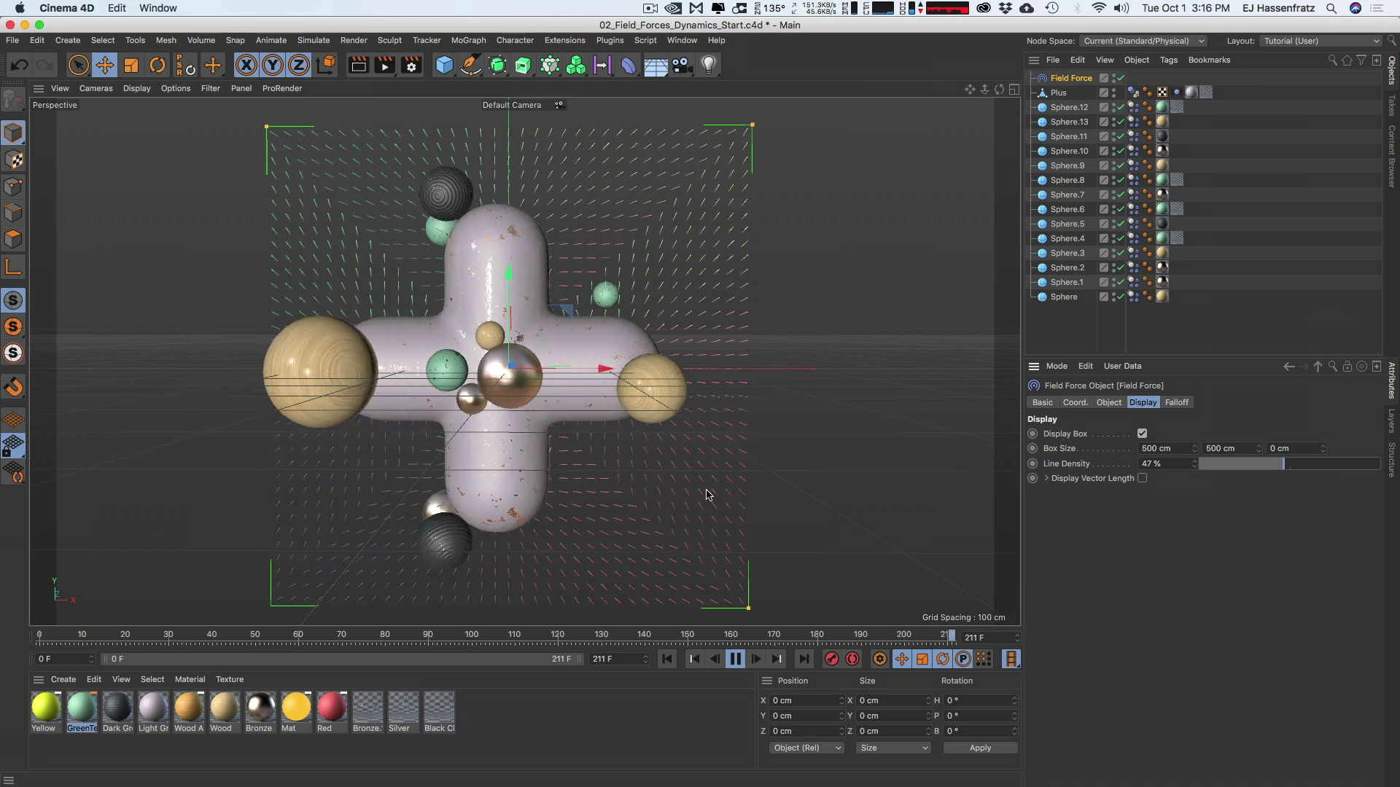
pyautogui.click(1109, 405)
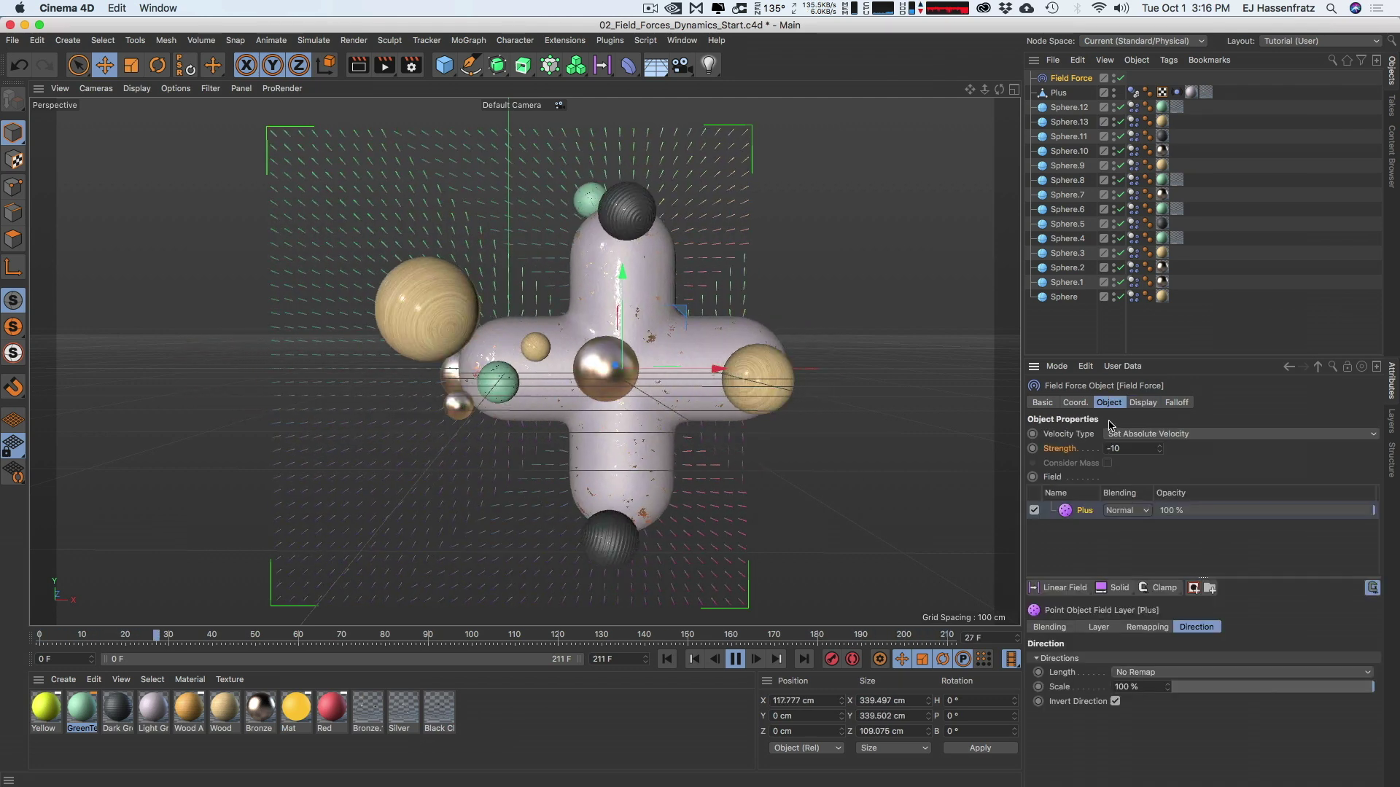
pyautogui.click(1166, 672)
pyautogui.click(1135, 727)
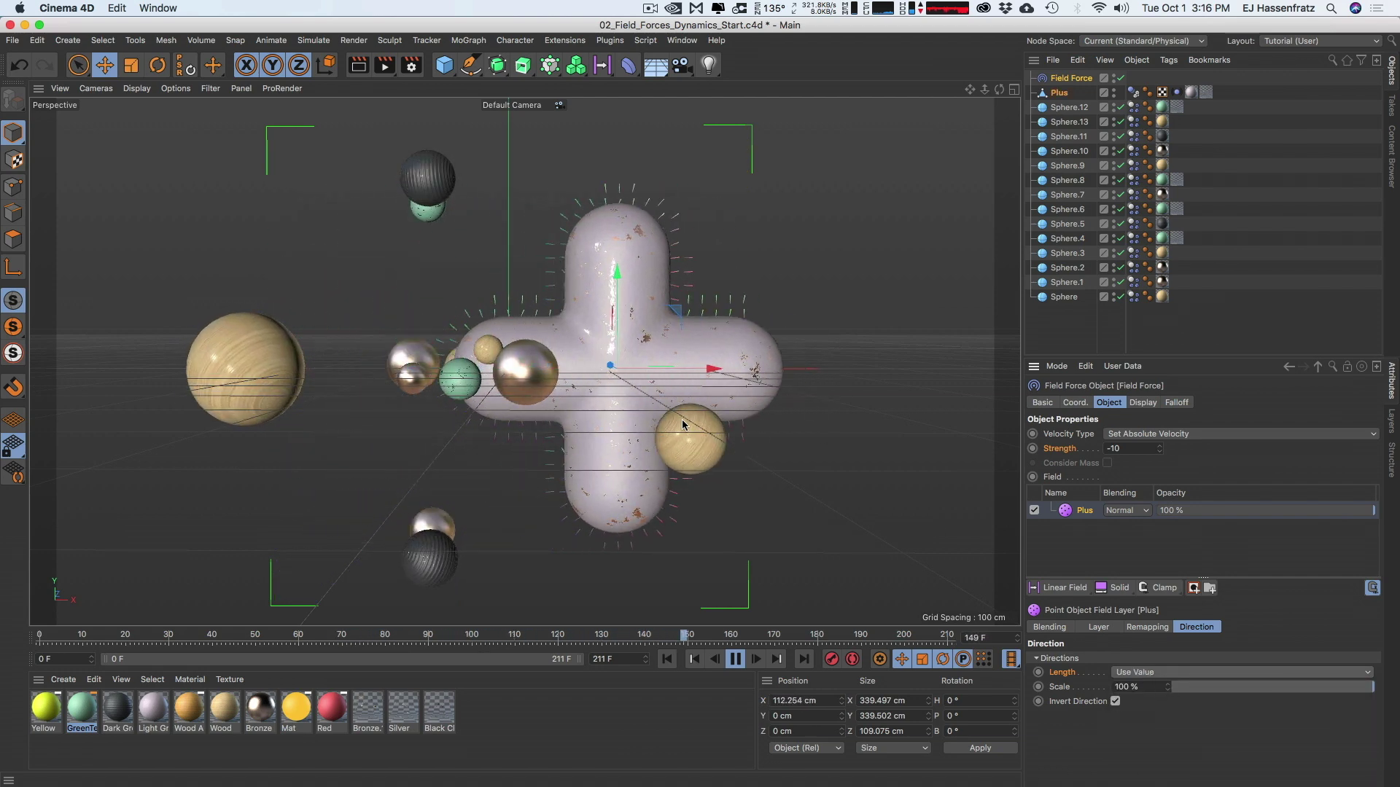
# Try a 100 cm radius on the Plus field layer and reduce it again
pyautogui.click(1097, 627)
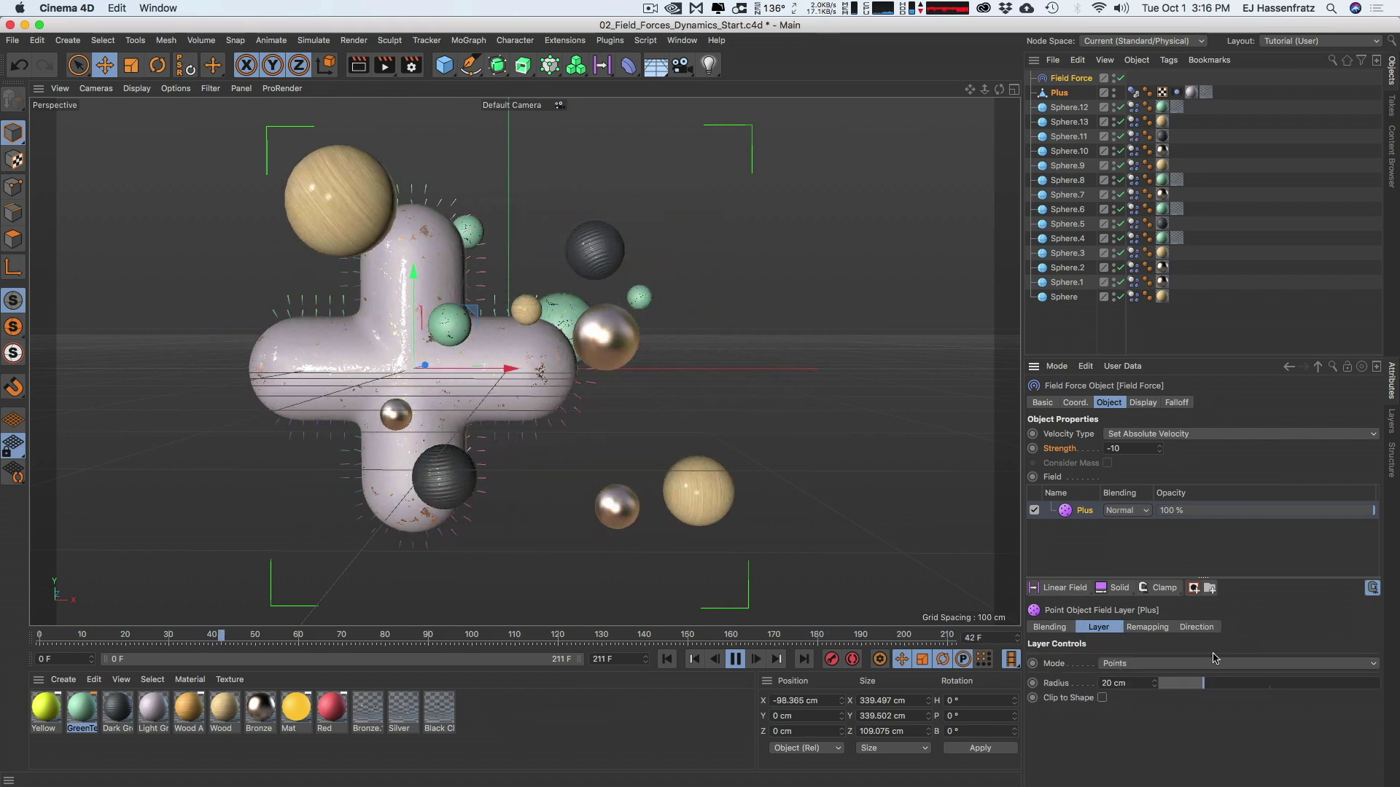
pyautogui.moveTo(1231, 688); pyautogui.dragTo(1360, 689)
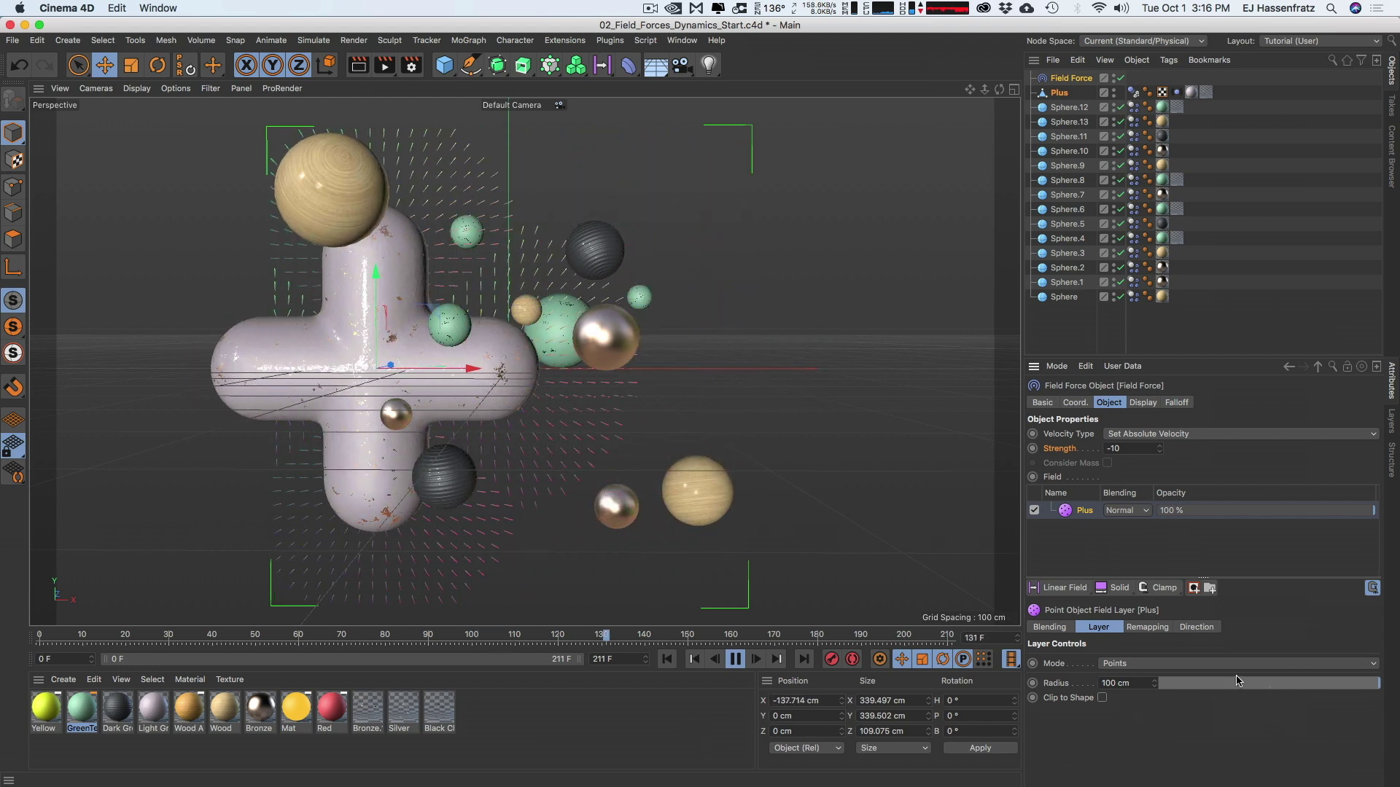
pyautogui.moveTo(1236, 682); pyautogui.dragTo(1192, 684)
# Switch the Plus field layer's direction length away from Use Value
pyautogui.click(1196, 627)
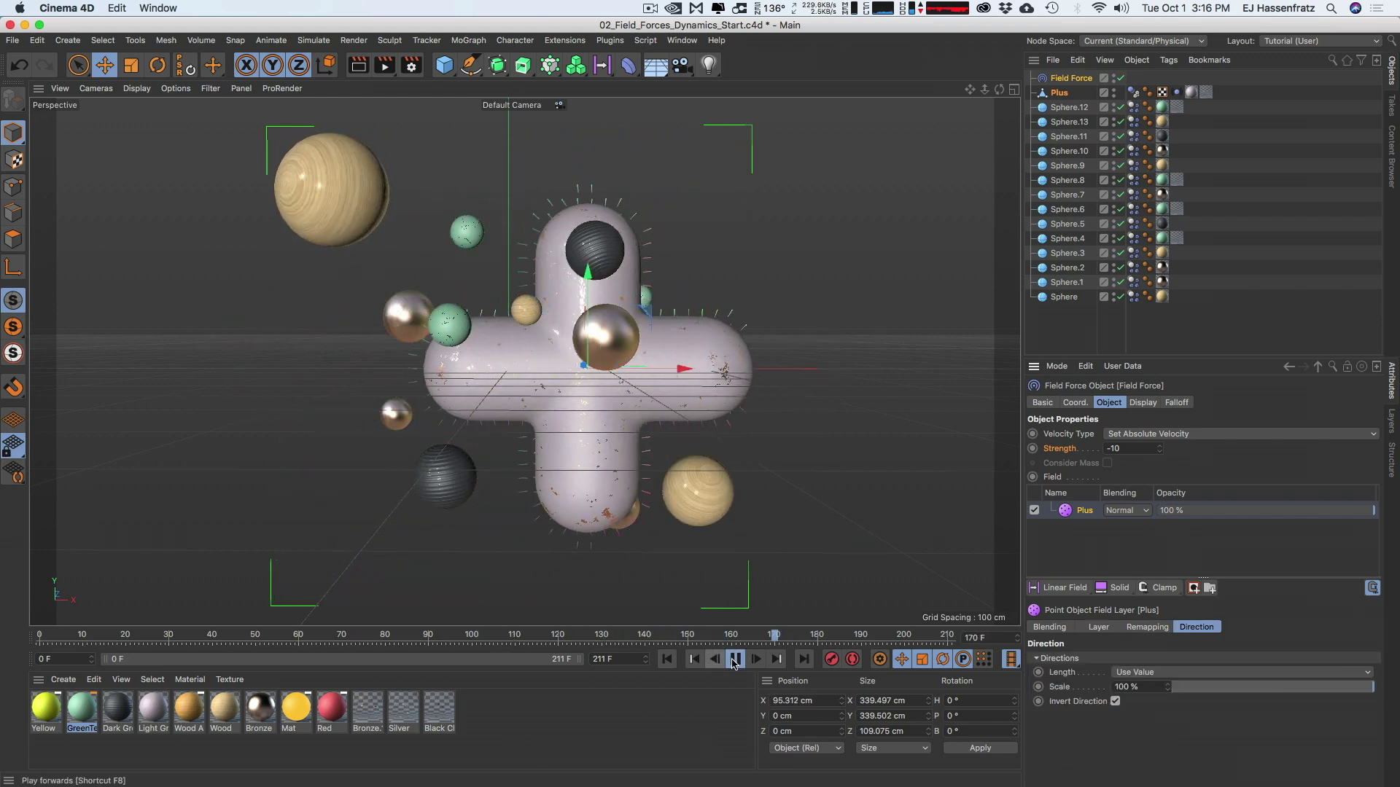
pyautogui.click(1159, 672)
pyautogui.click(1158, 689)
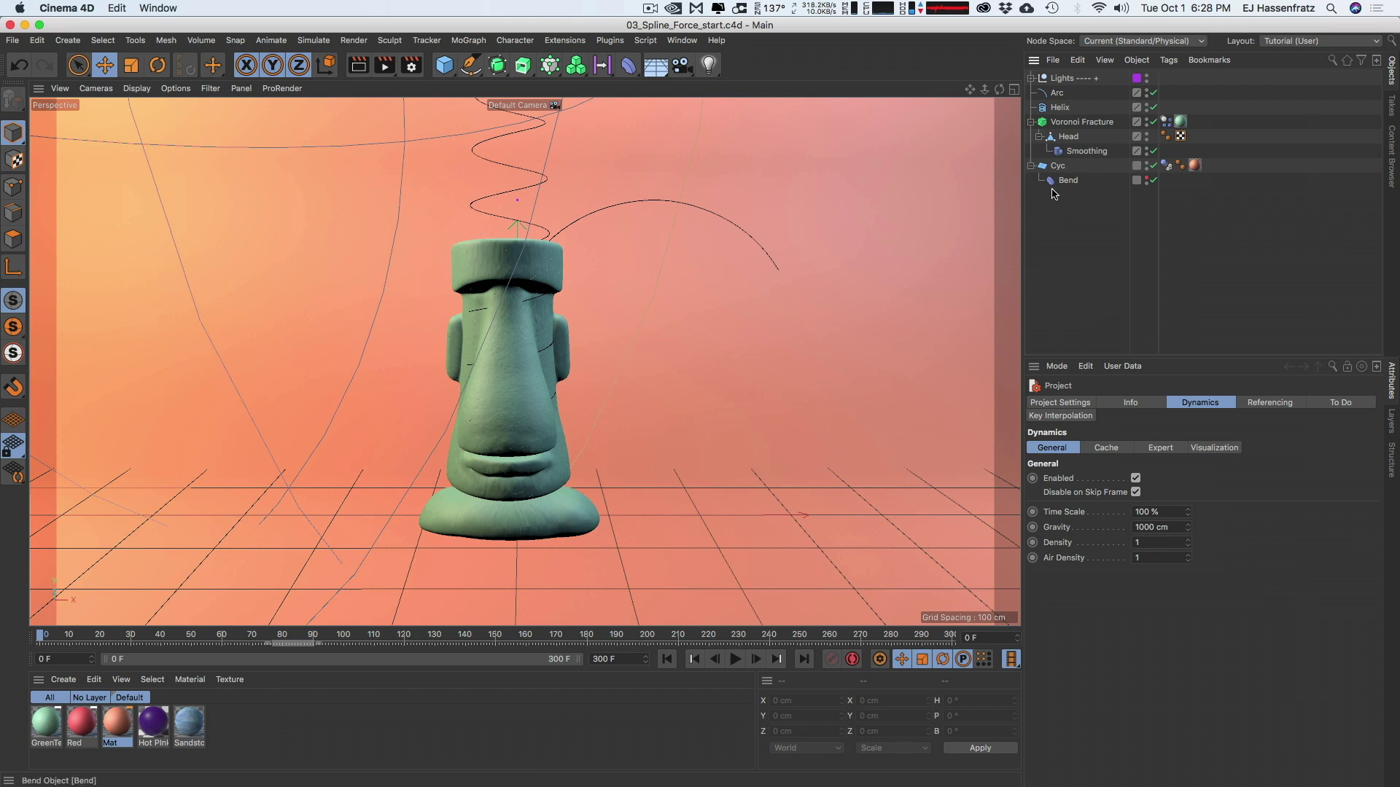
# Set the trigger of the Voronoi Fracture's Dynamics Body tag to At Velocity Peak
pyautogui.click(1166, 122)
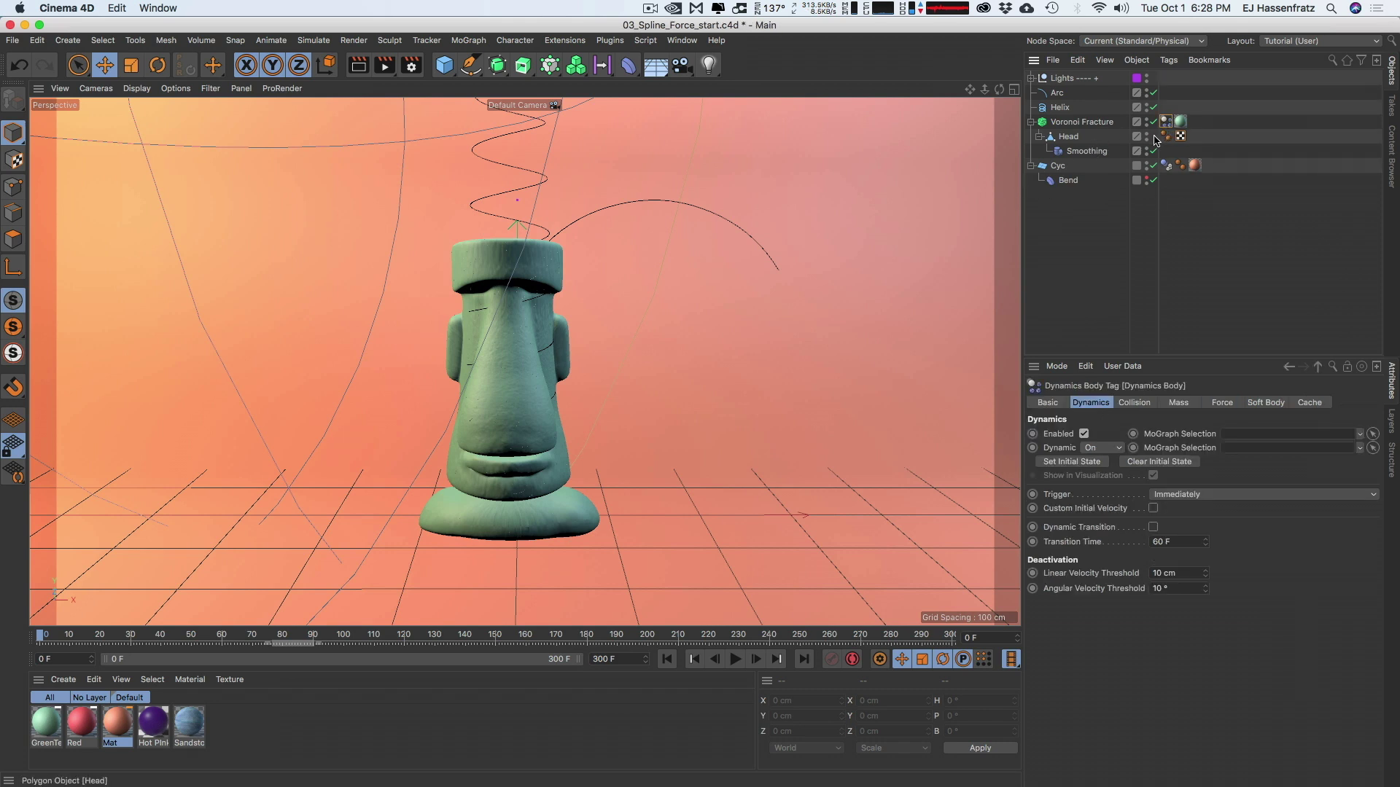
pyautogui.click(1068, 124)
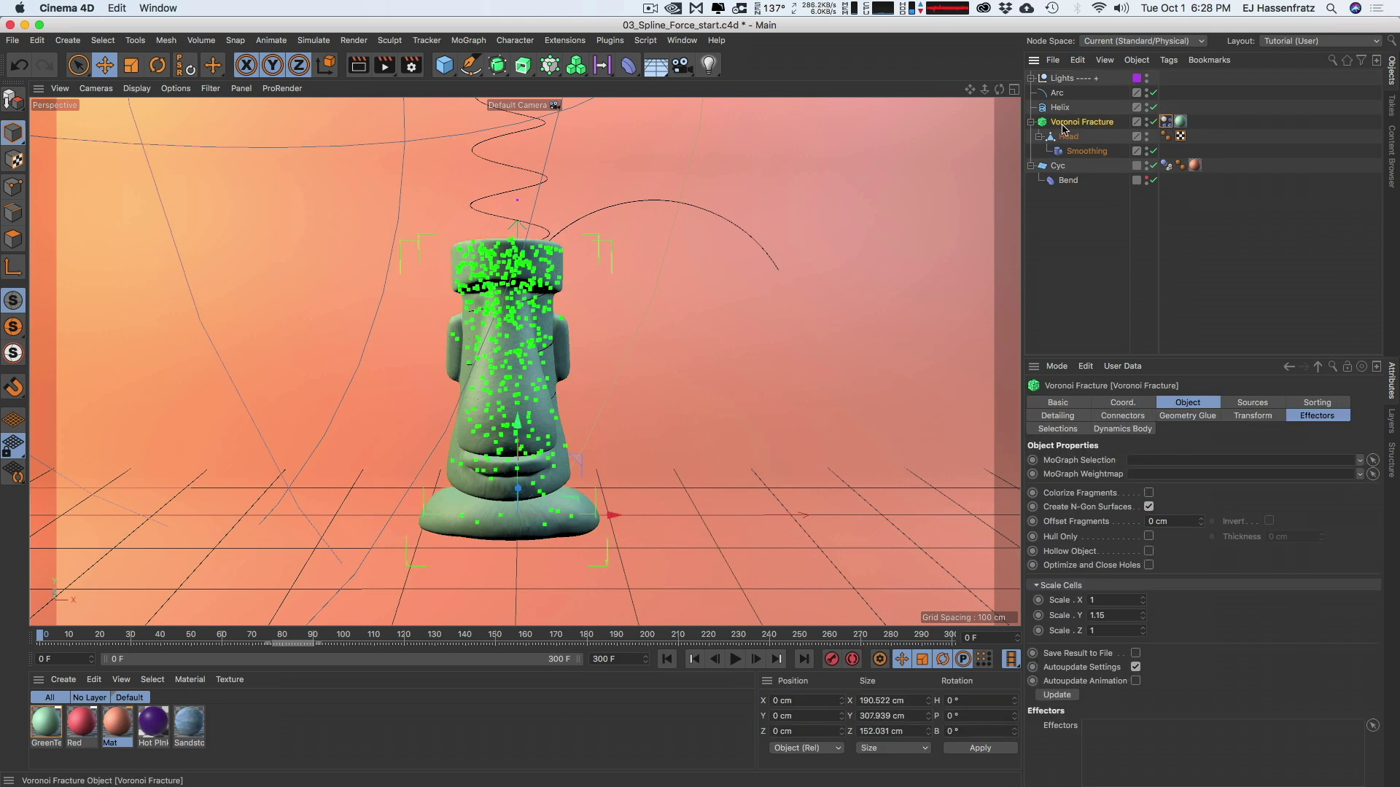
pyautogui.click(1165, 122)
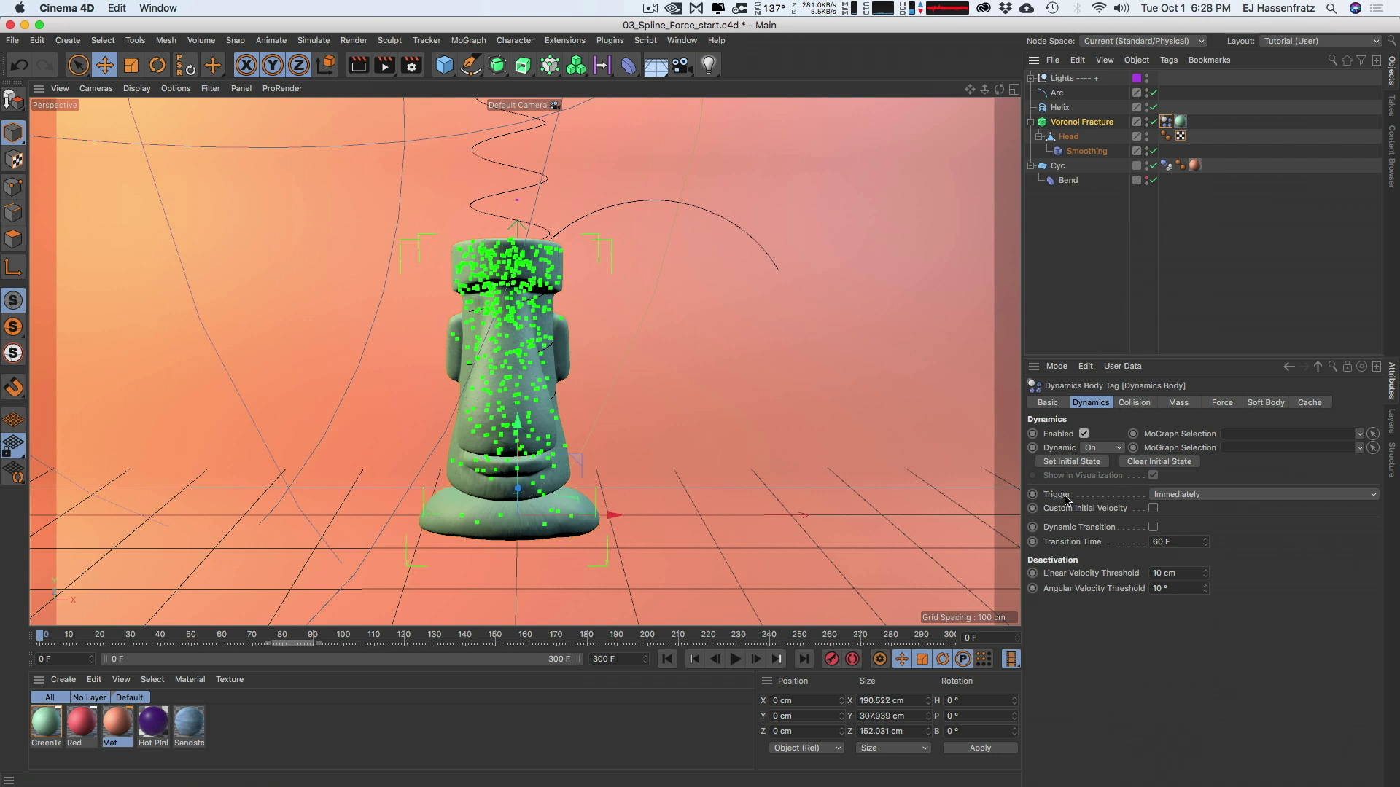
pyautogui.click(1204, 496)
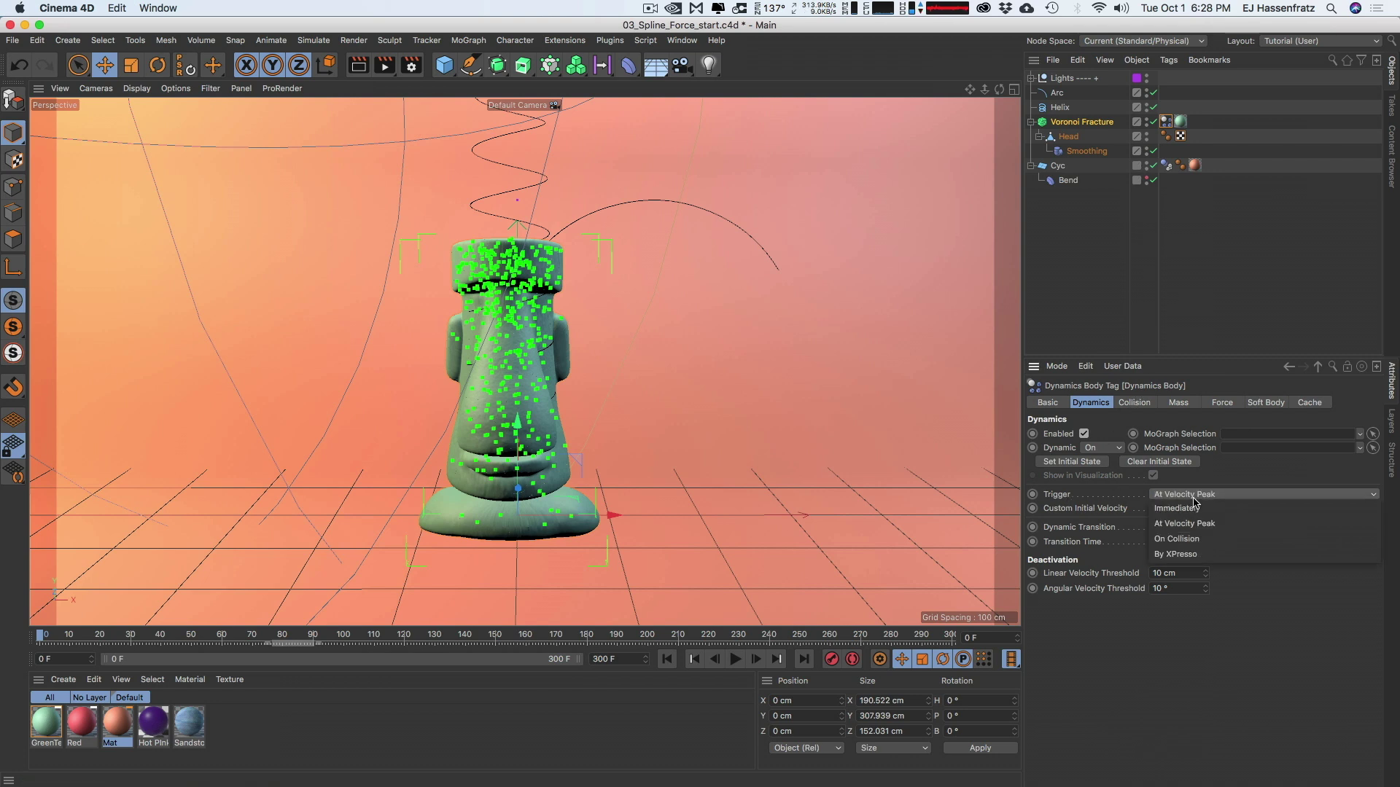
pyautogui.click(1201, 524)
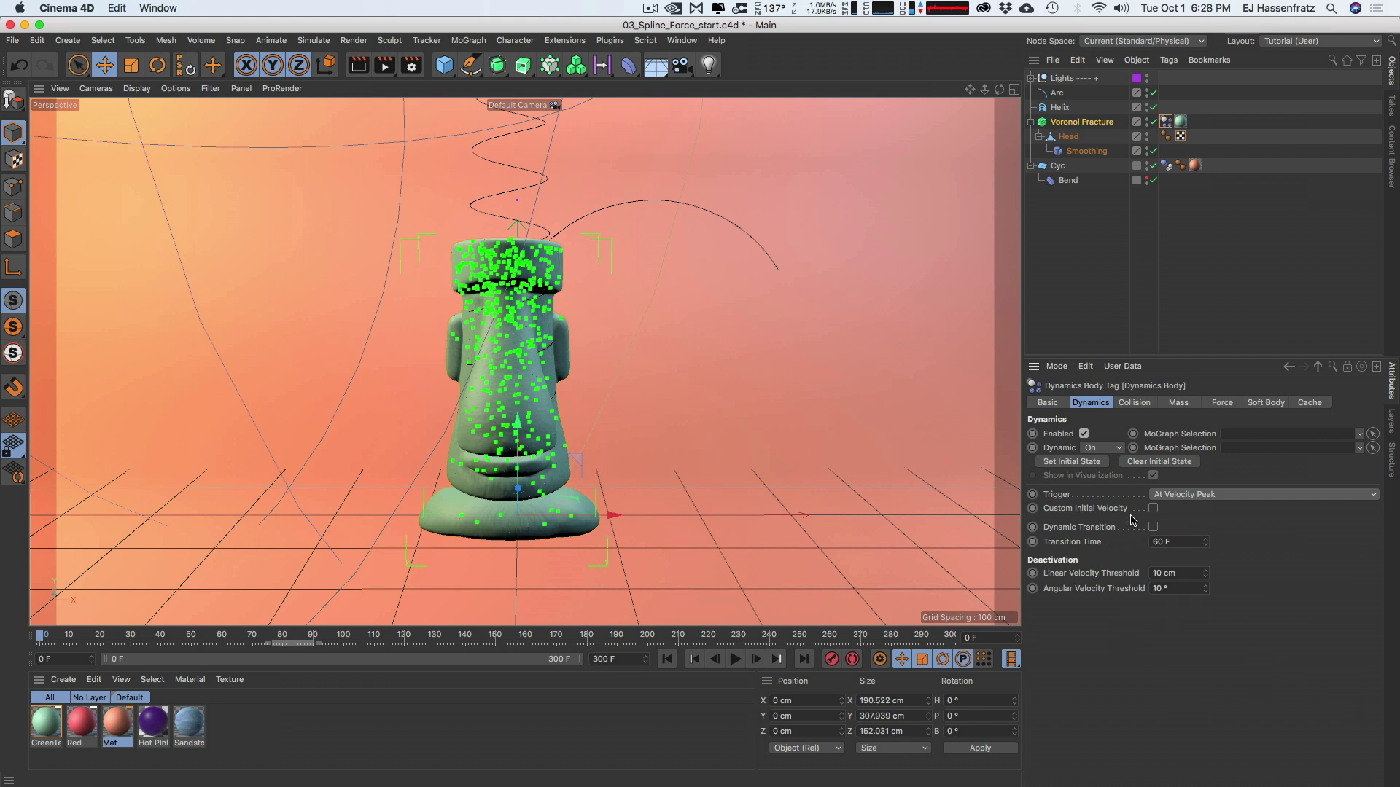
# Add a Plain effector to the Voronoi Fracture and set its Y position offset to 0.01 cm
pyautogui.click(513, 44)
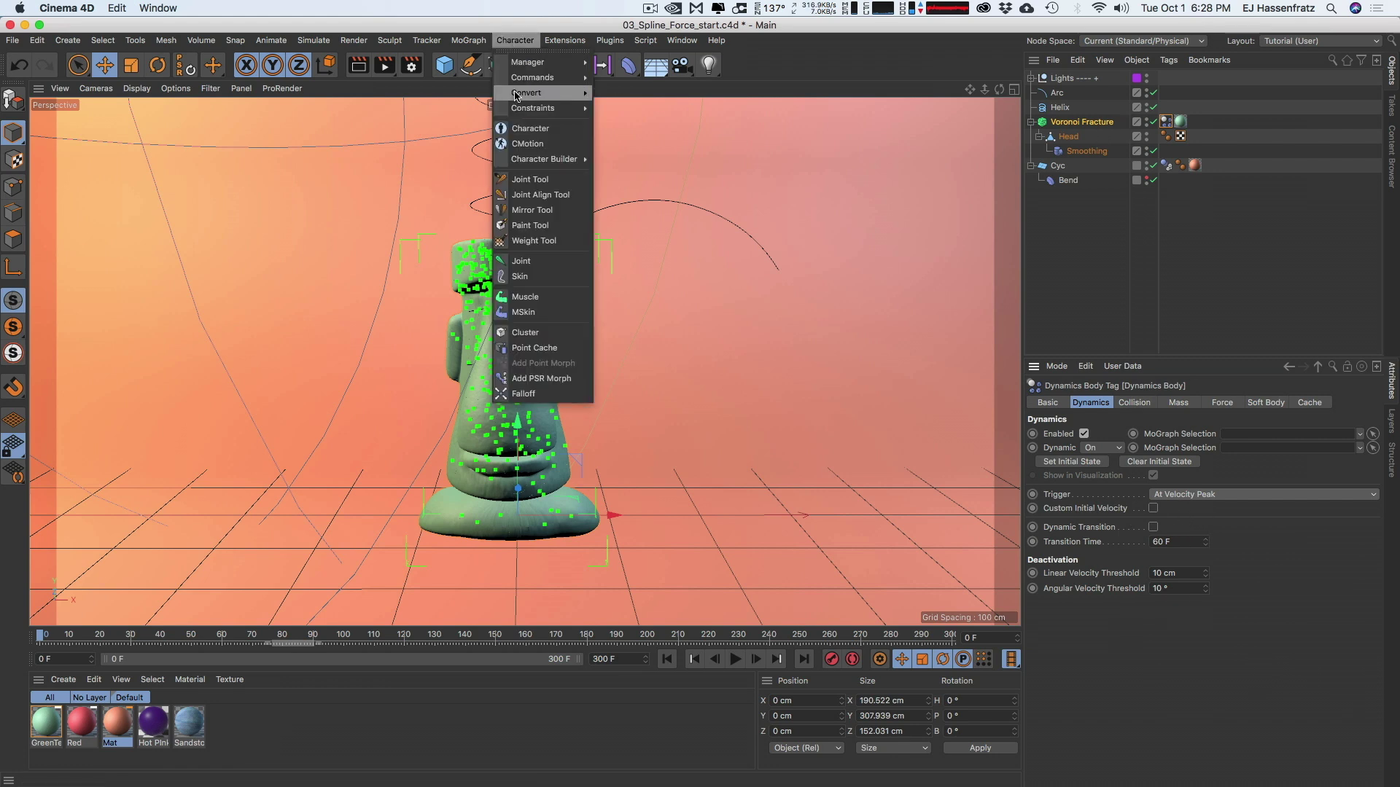
pyautogui.moveTo(542, 69)
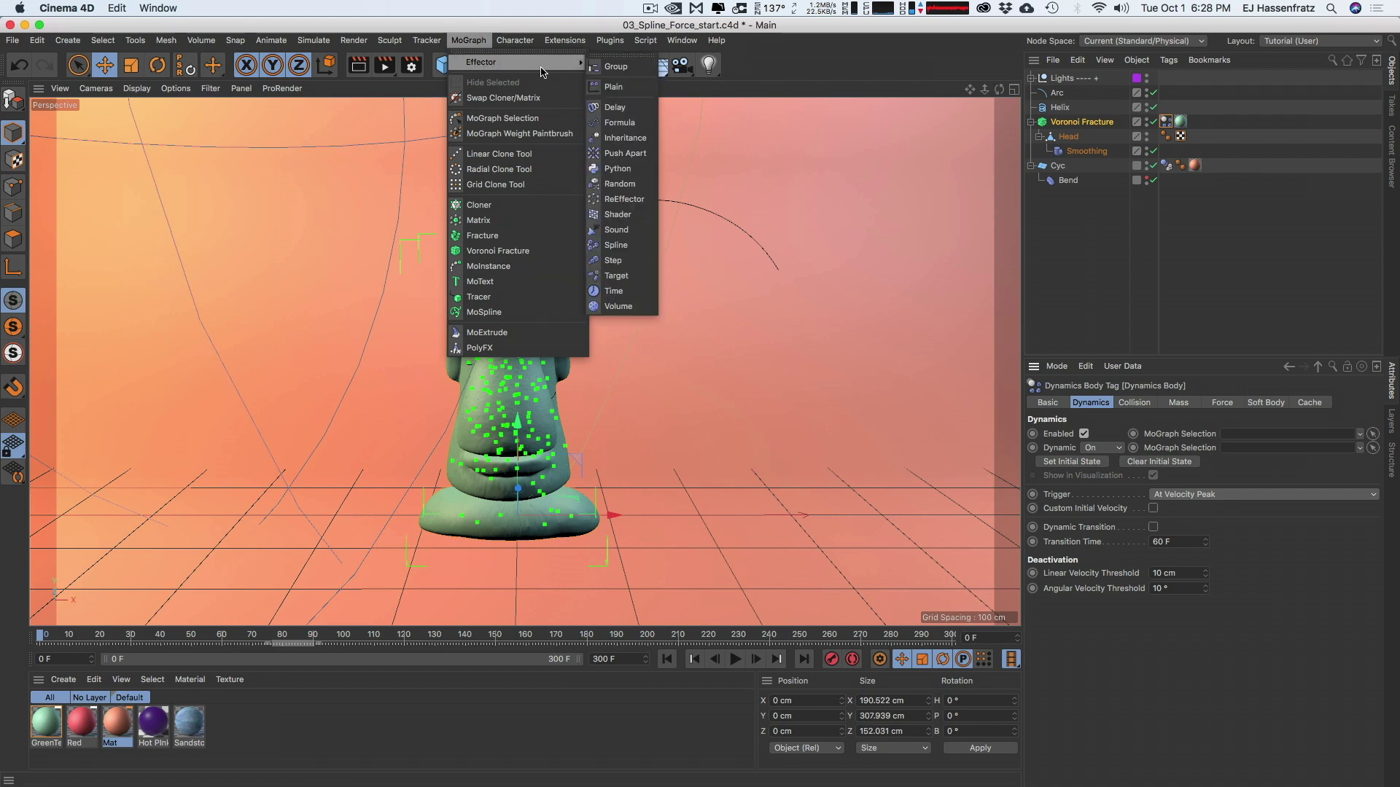
pyautogui.click(613, 87)
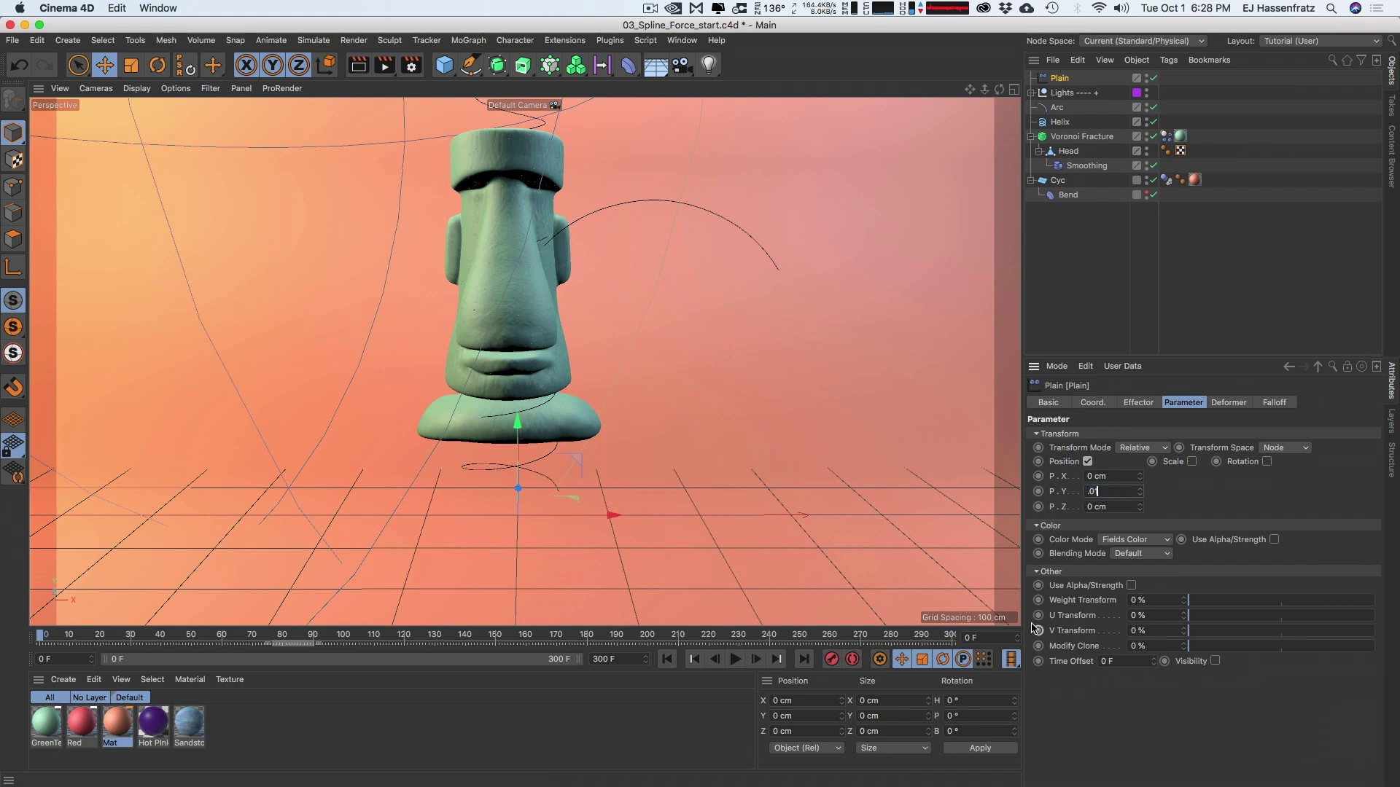
pyautogui.write('1')
pyautogui.press('Return')
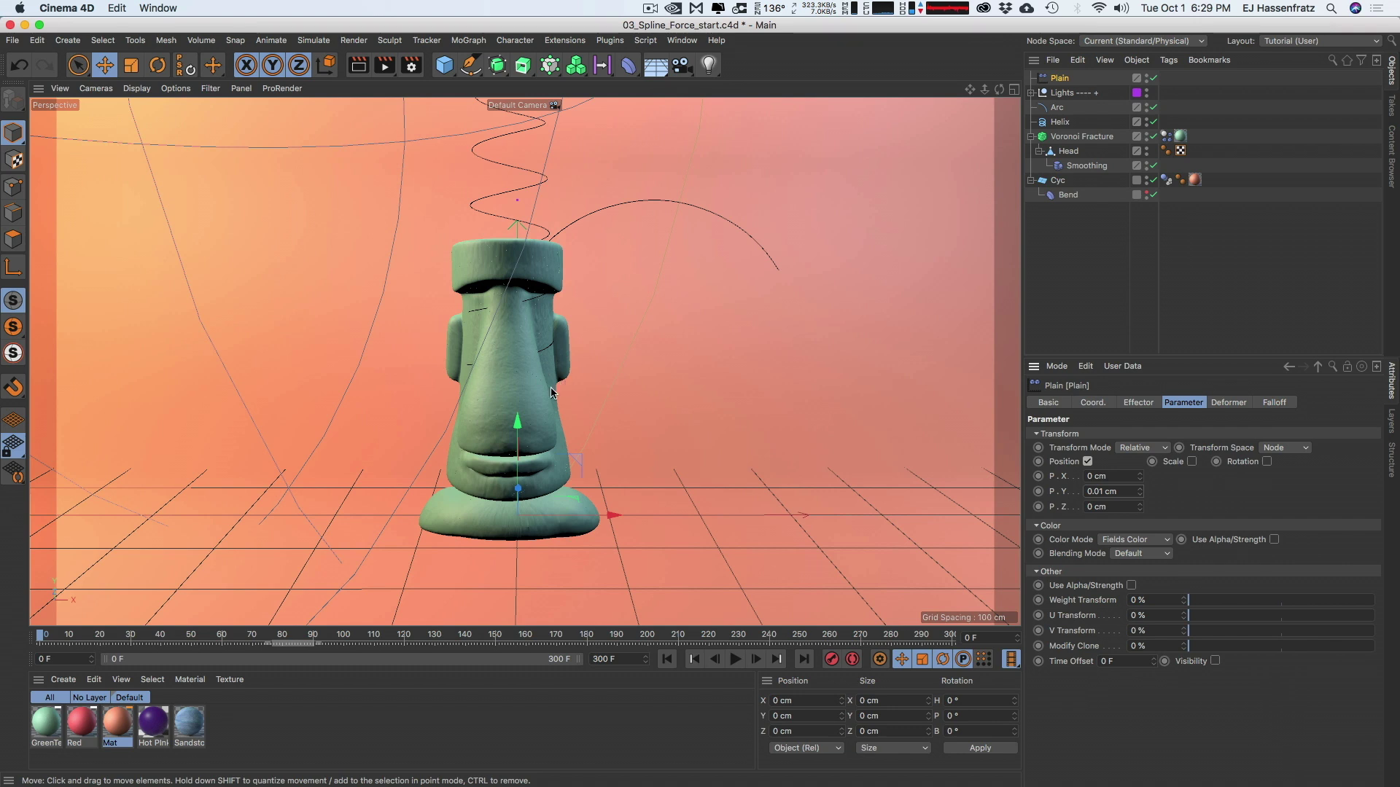
# Add a Spherical Field to the Plain effector's falloff
pyautogui.click(1166, 136)
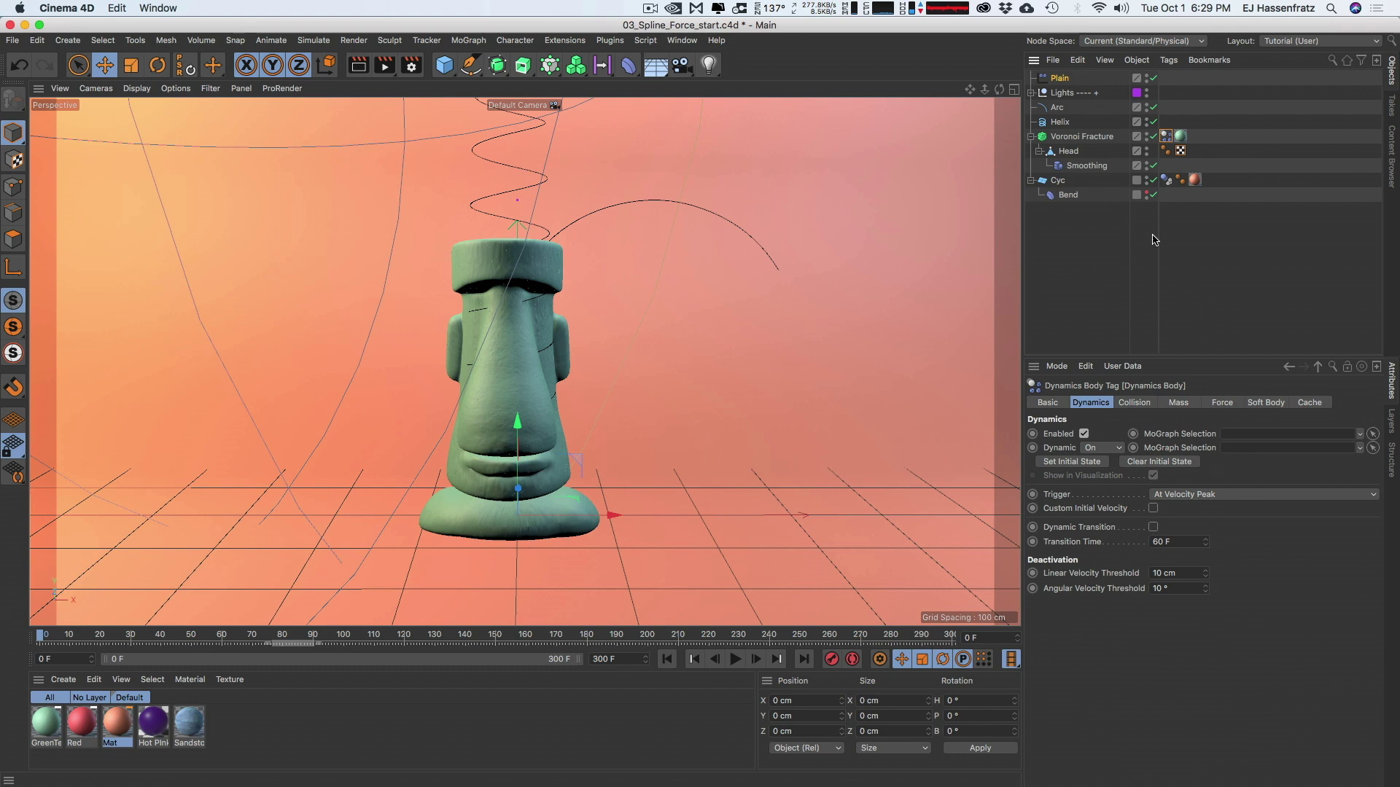
pyautogui.click(1057, 78)
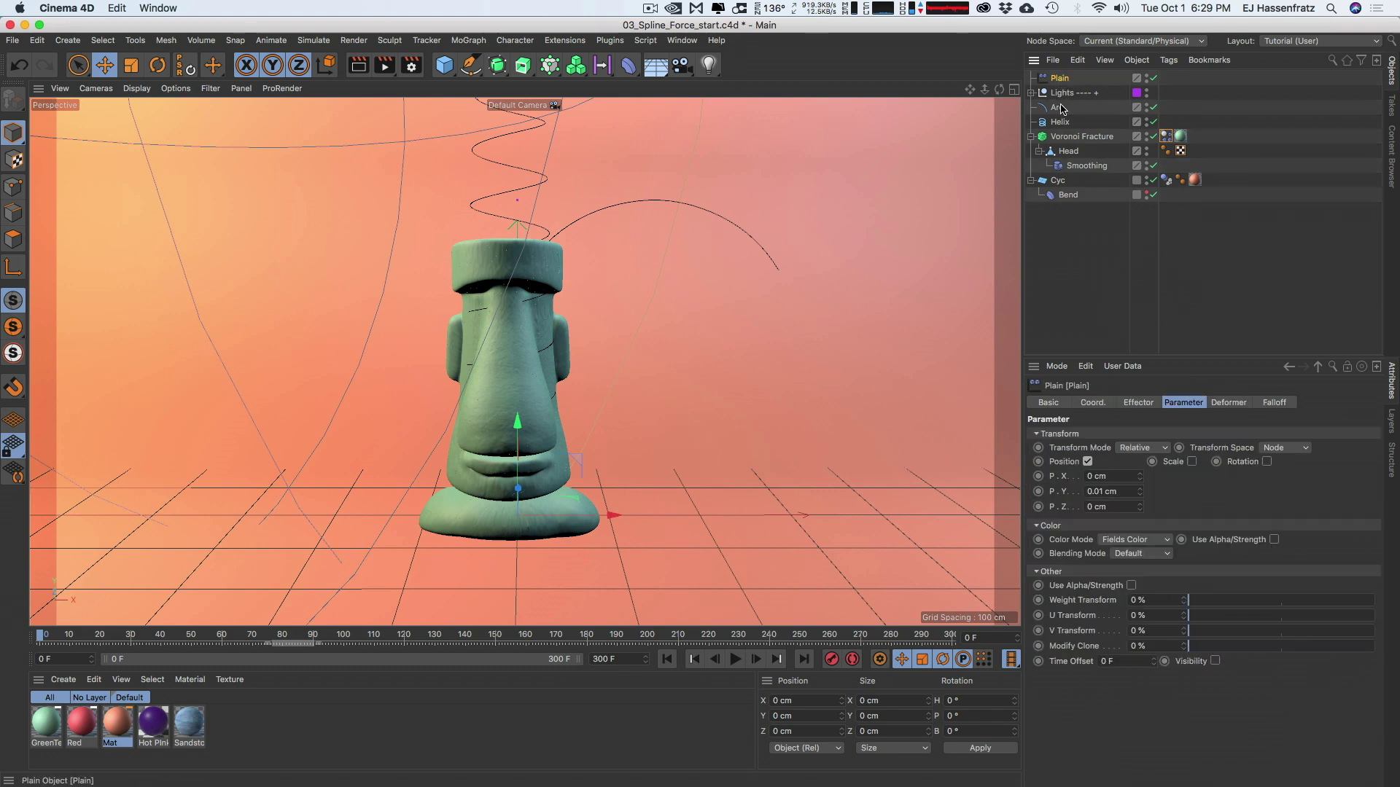
pyautogui.click(1273, 404)
pyautogui.moveTo(1057, 543); pyautogui.dragTo(1153, 589)
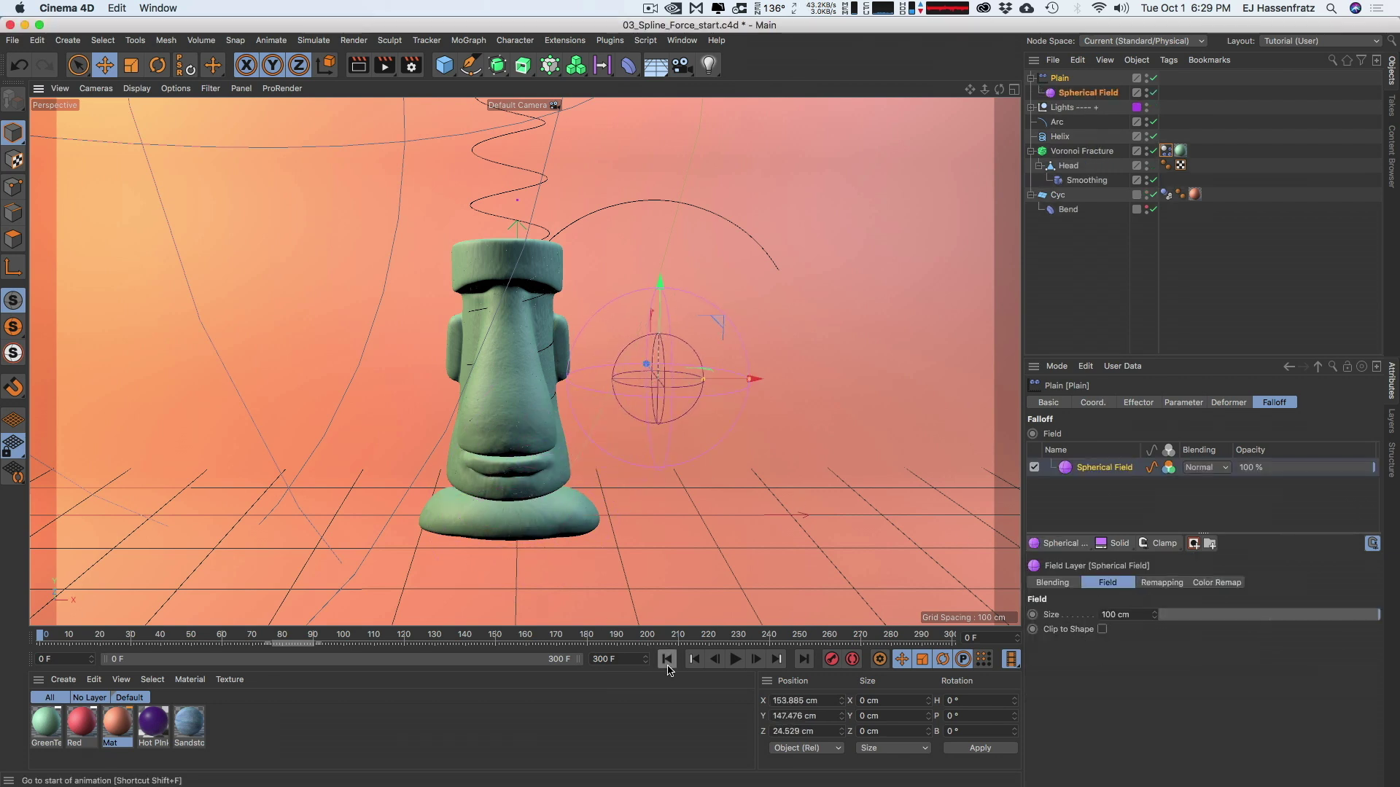
# Play the simulation and move the Spherical Field across the head to test the fracturing
pyautogui.click(712, 329)
pyautogui.click(1086, 93)
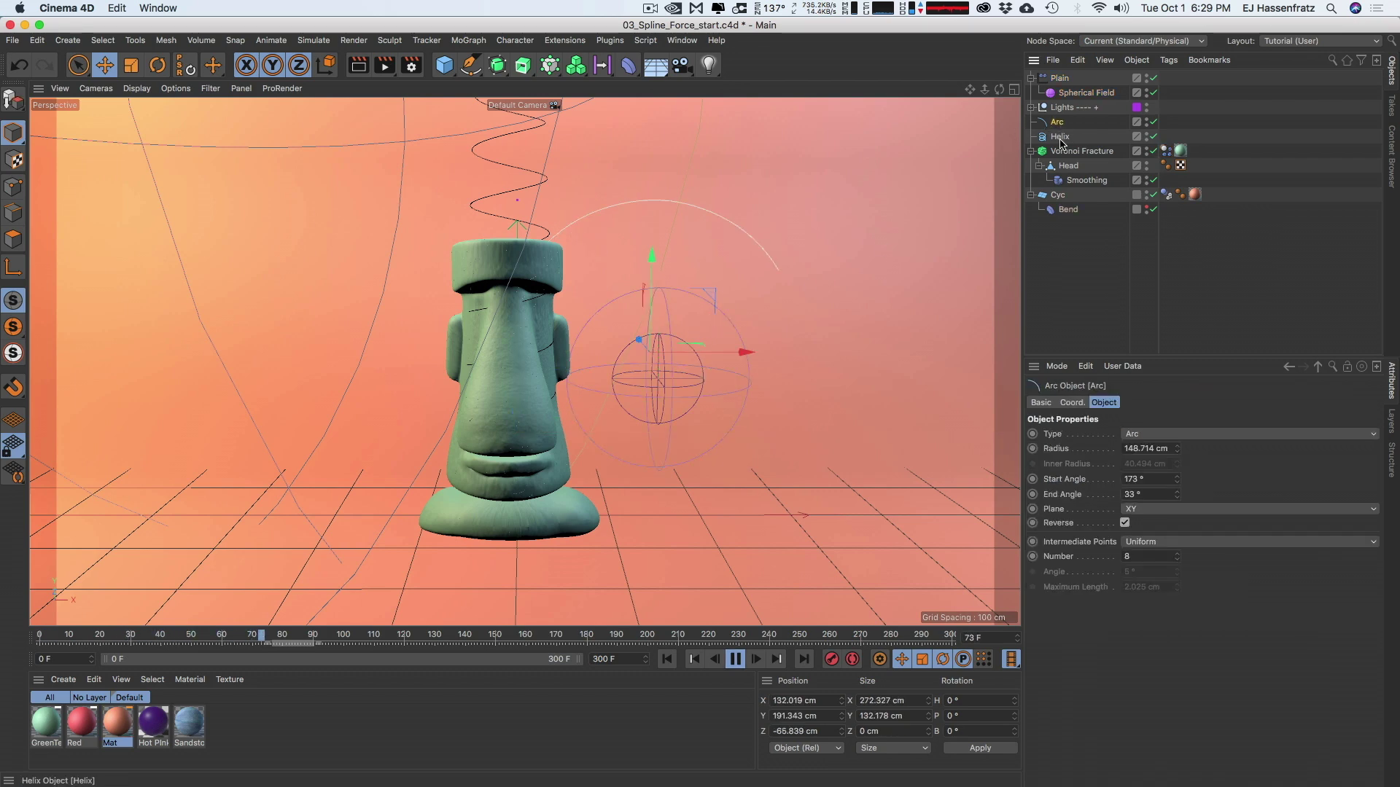
pyautogui.moveTo(653, 284); pyautogui.dragTo(850, 119)
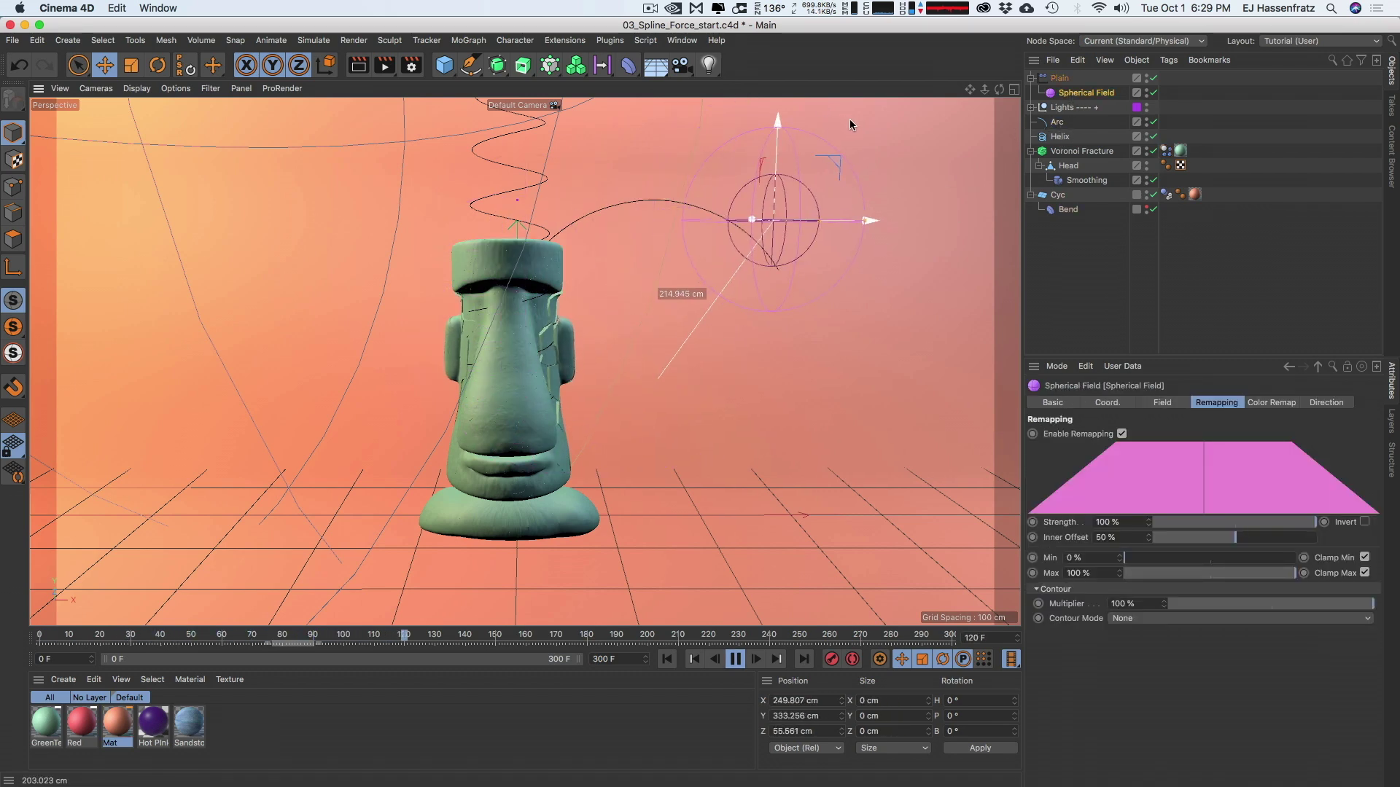
pyautogui.moveTo(745, 147); pyautogui.dragTo(570, 189)
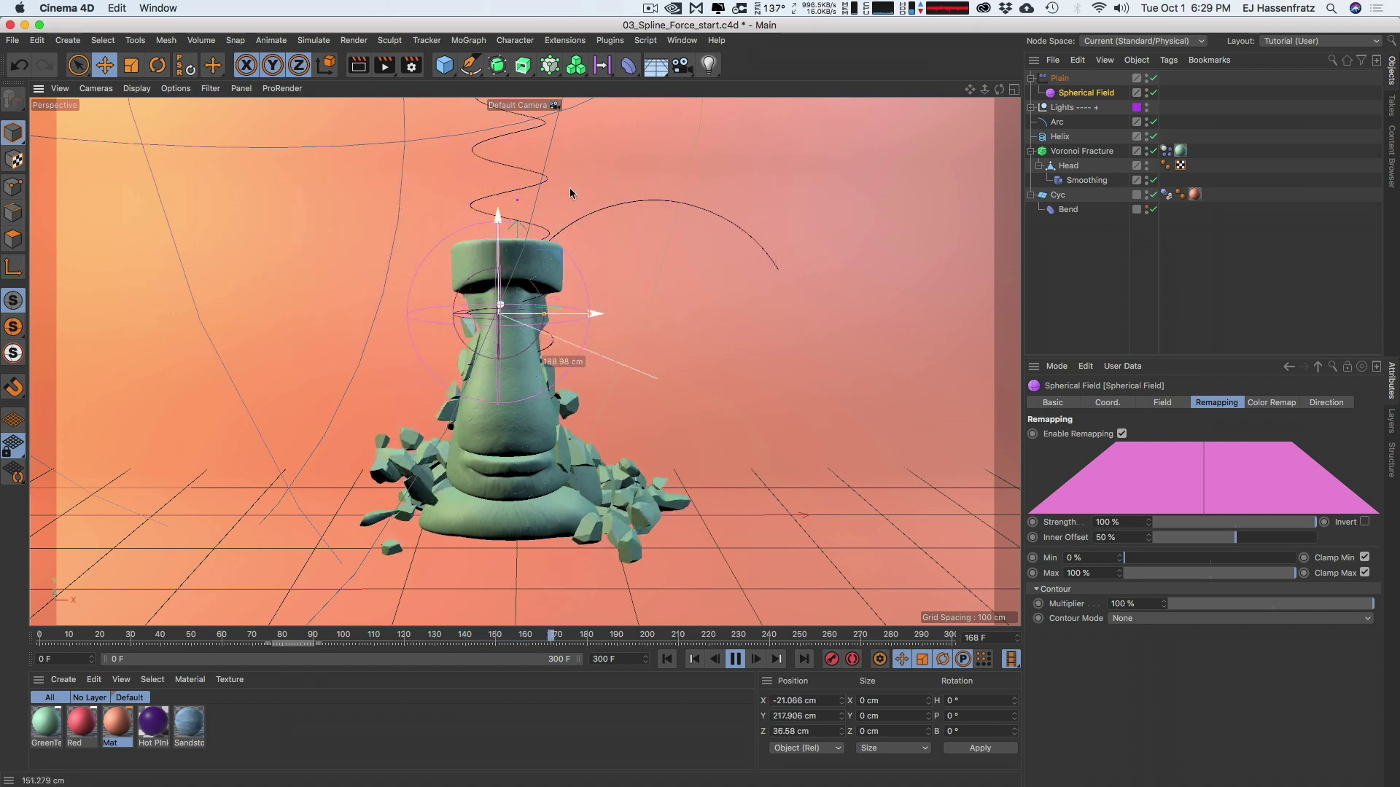
pyautogui.keyDown('alt'); pyautogui.moveTo(456, 364); pyautogui.dragTo(317, 366); pyautogui.keyUp('alt')
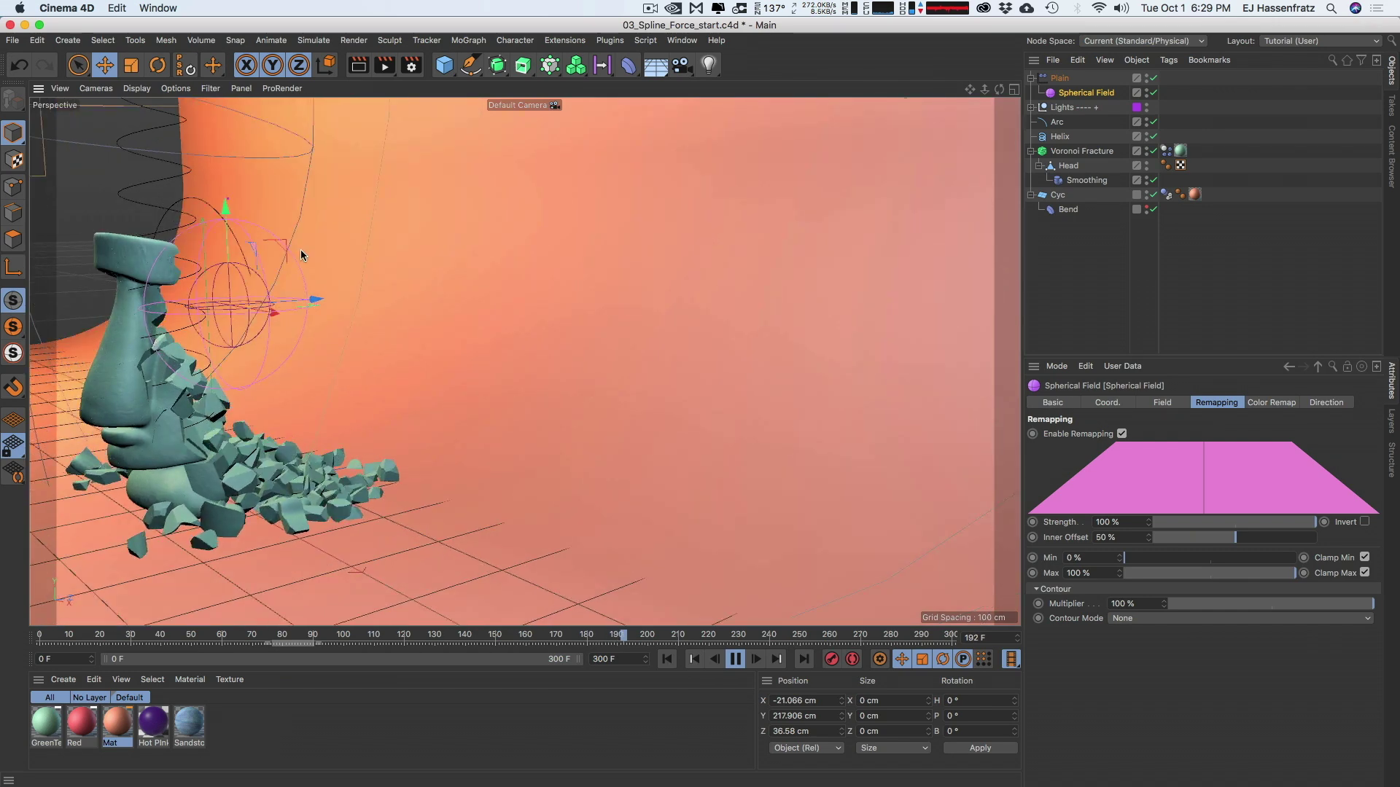
pyautogui.moveTo(308, 300); pyautogui.dragTo(186, 315)
# Move the Spherical Field clear of the head to about X 292, Y 319, Z -65 cm and return to the first frame
pyautogui.keyDown('alt'); pyautogui.moveTo(328, 379); pyautogui.dragTo(670, 434); pyautogui.keyUp('alt')
pyautogui.keyDown('alt'); pyautogui.moveTo(670, 434); pyautogui.dragTo(554, 431, button='middle'); pyautogui.keyUp('alt')
pyautogui.keyDown('alt'); pyautogui.moveTo(555, 432); pyautogui.dragTo(620, 430, button='right'); pyautogui.keyUp('alt')
pyautogui.keyDown('alt'); pyautogui.moveTo(589, 436); pyautogui.dragTo(630, 423); pyautogui.keyUp('alt')
pyautogui.keyDown('alt'); pyautogui.moveTo(630, 423); pyautogui.dragTo(580, 419, button='right'); pyautogui.keyUp('alt')
pyautogui.keyDown('alt'); pyautogui.moveTo(580, 420); pyautogui.dragTo(544, 388, button='middle'); pyautogui.keyUp('alt')
pyautogui.moveTo(611, 212); pyautogui.dragTo(800, 239)
pyautogui.keyDown('alt'); pyautogui.moveTo(543, 398); pyautogui.dragTo(509, 394, button='right'); pyautogui.keyUp('alt')
pyautogui.keyDown('alt'); pyautogui.moveTo(509, 393); pyautogui.dragTo(511, 417, button='middle'); pyautogui.keyUp('alt')
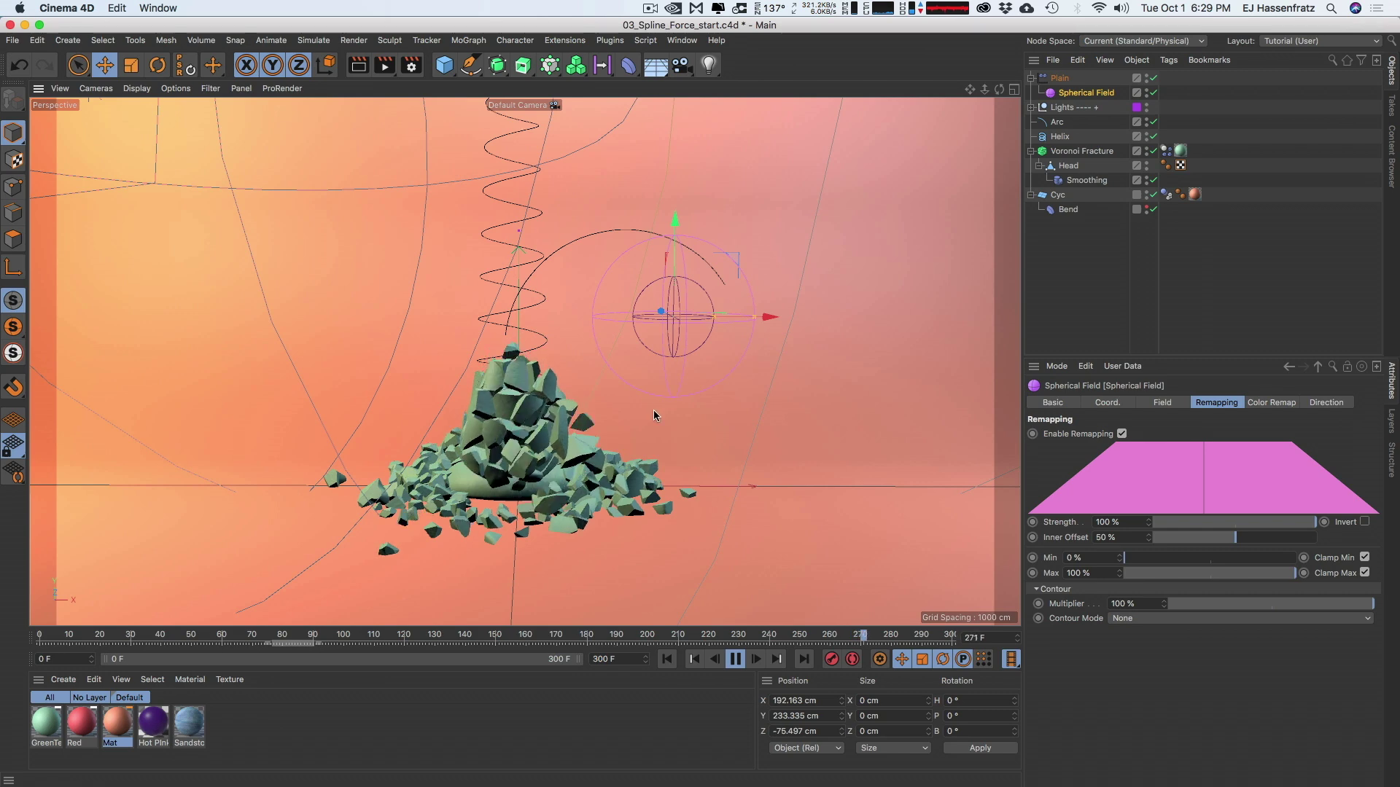
pyautogui.moveTo(737, 277); pyautogui.dragTo(828, 193)
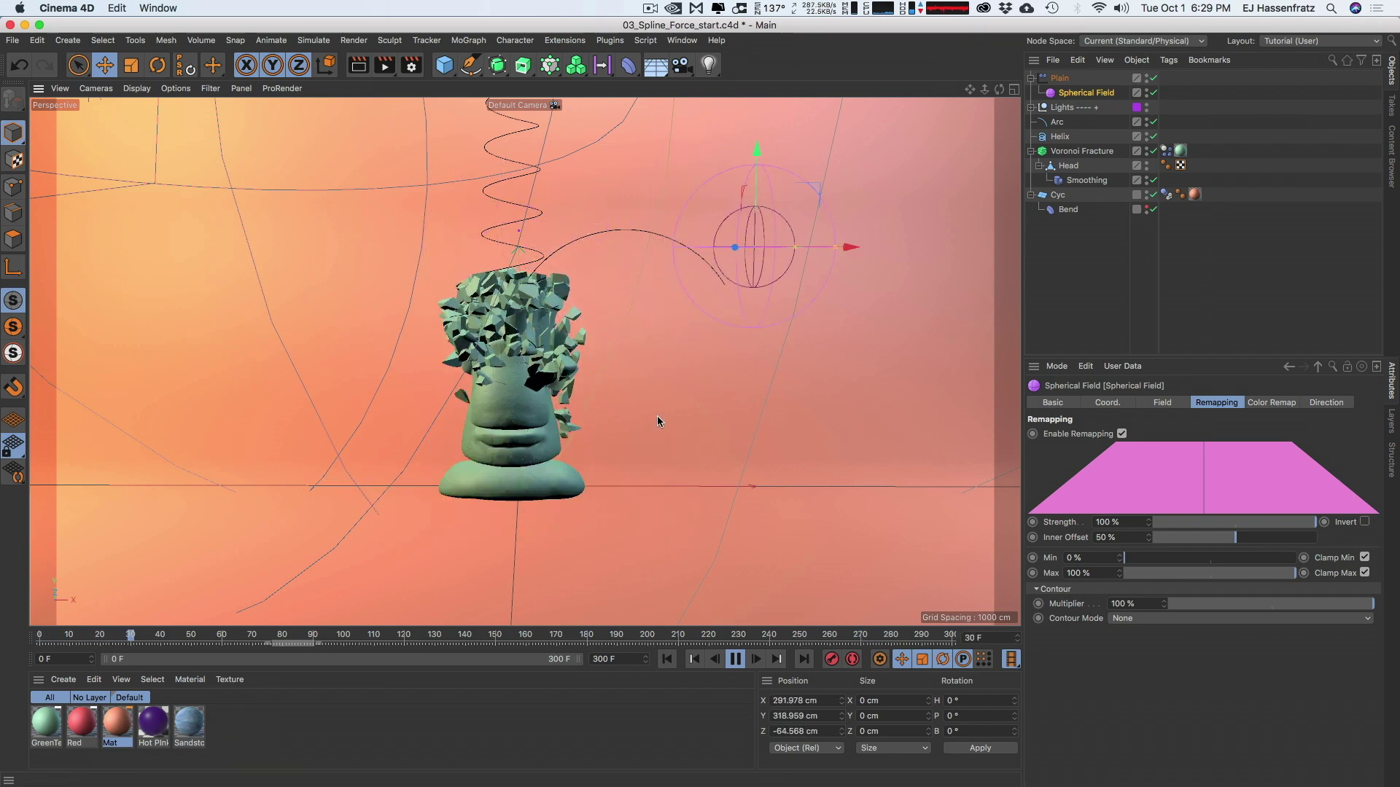
pyautogui.keyDown('alt'); pyautogui.moveTo(531, 367); pyautogui.dragTo(514, 405, button='middle'); pyautogui.keyUp('alt')
pyautogui.scroll(-3, 515, 409)
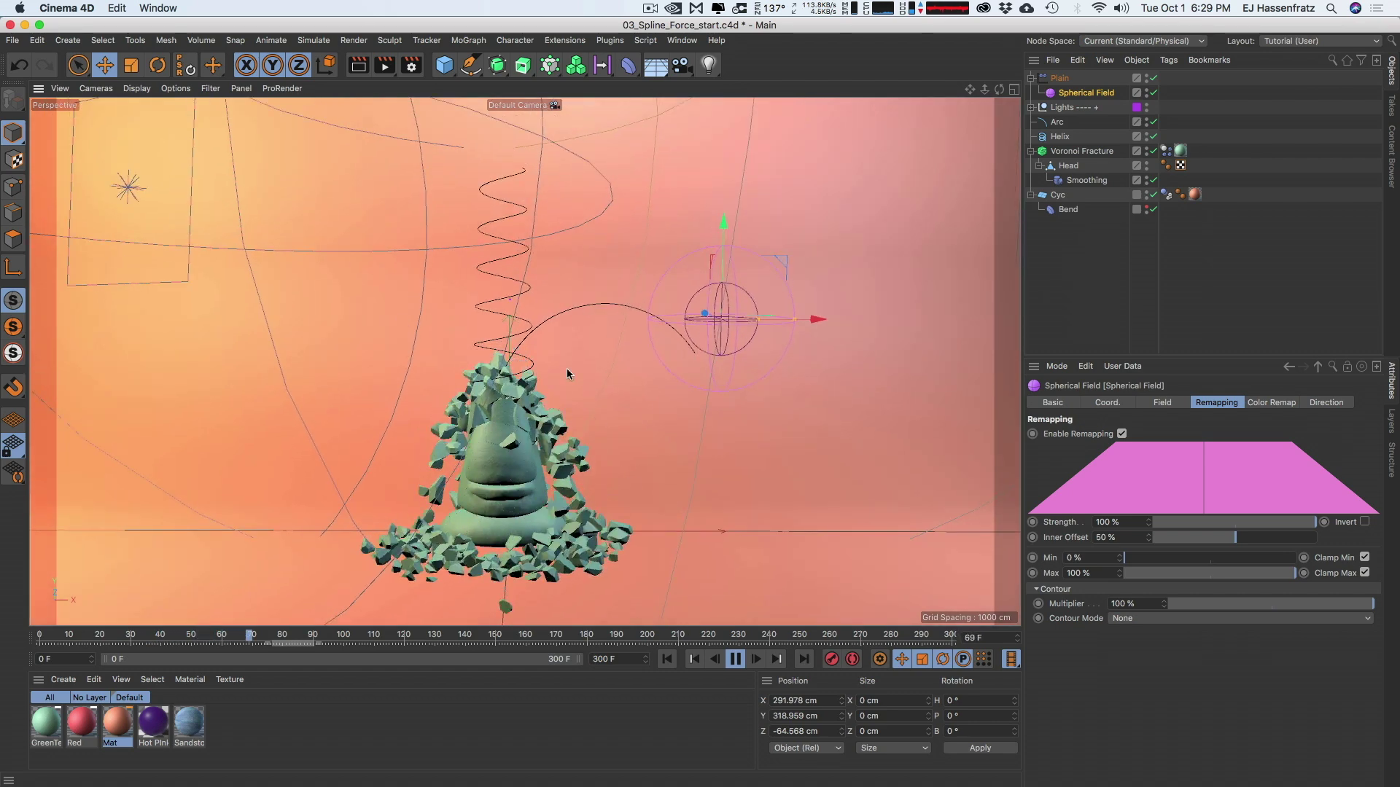
pyautogui.keyDown('alt'); pyautogui.moveTo(567, 370); pyautogui.dragTo(573, 354, button='middle'); pyautogui.keyUp('alt')
pyautogui.click(667, 659)
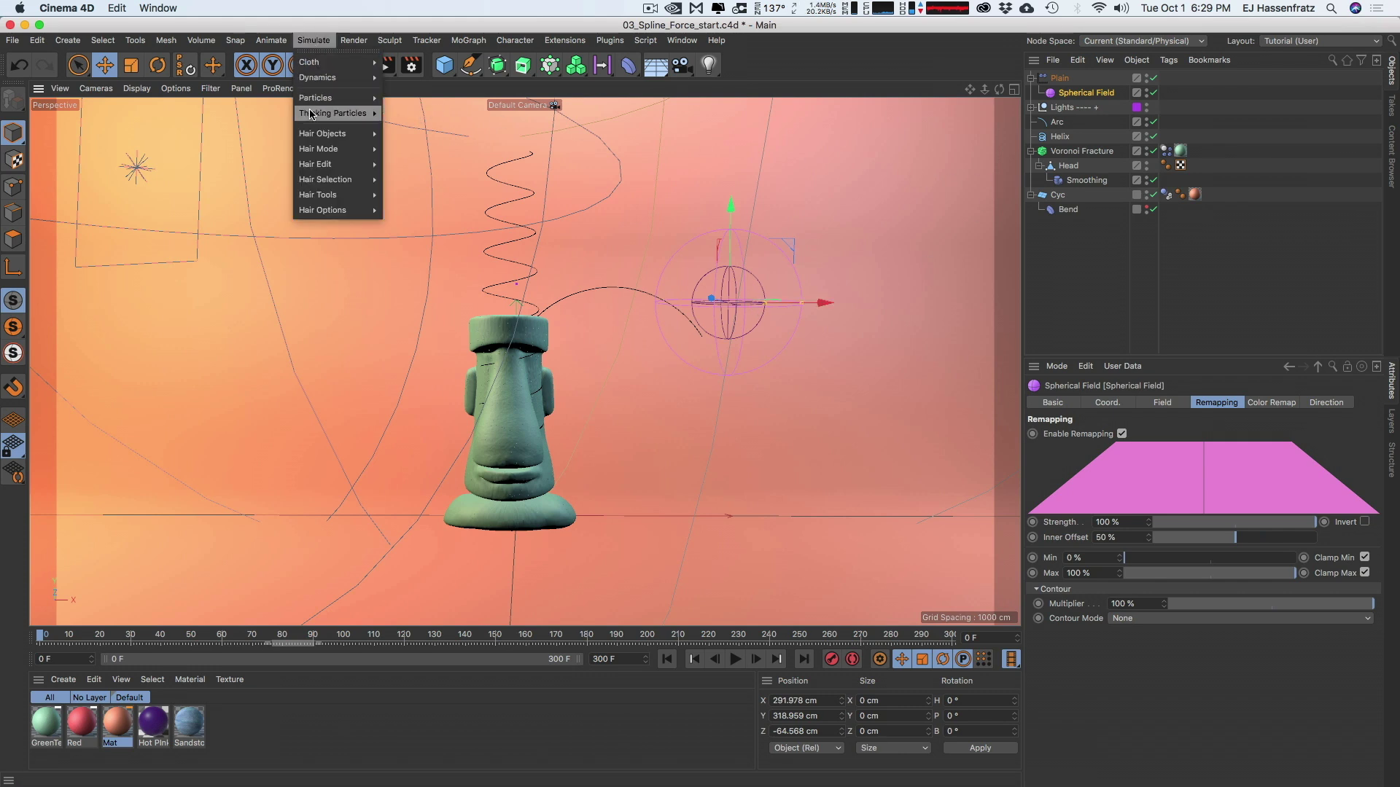
# Create a Field Force and add the Helix spline to its field list
pyautogui.moveTo(342, 98)
pyautogui.click(433, 173)
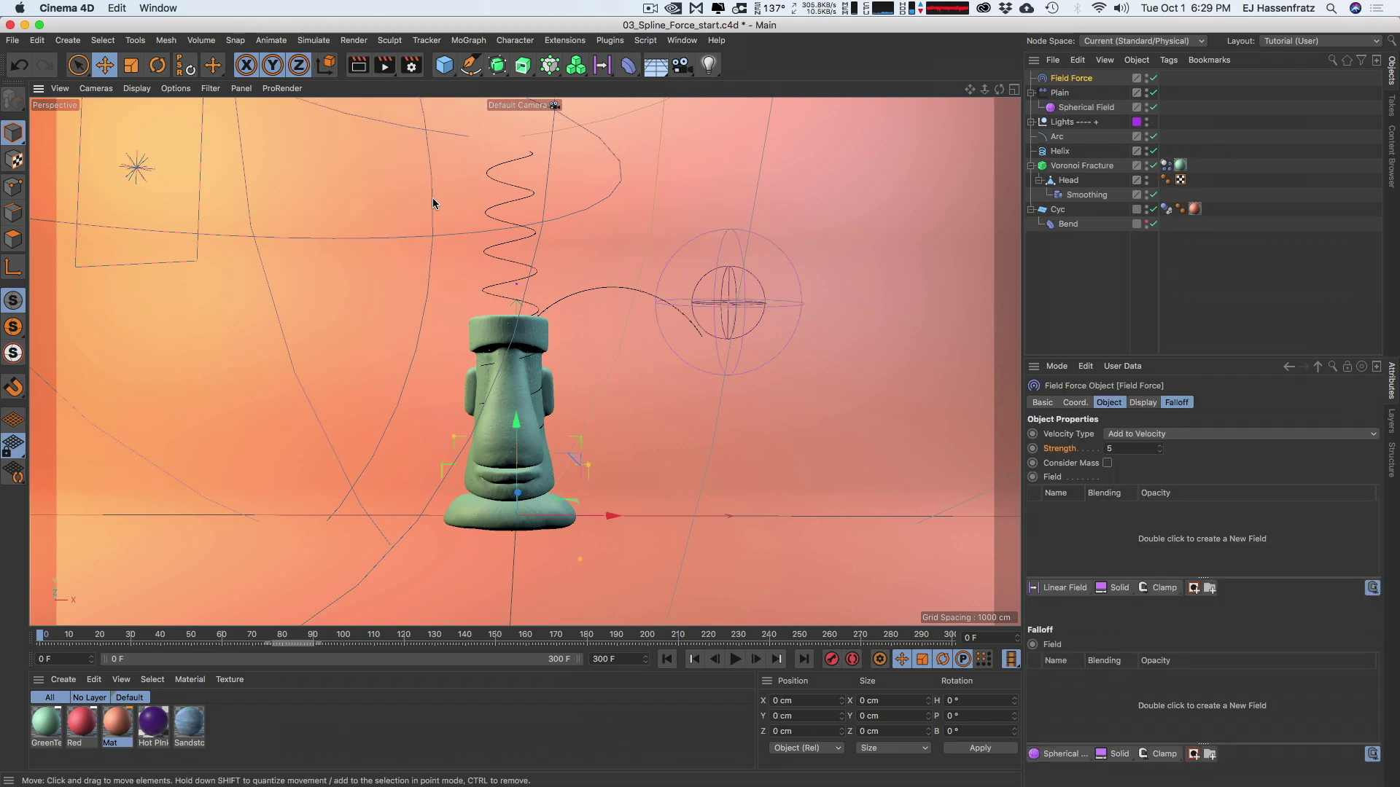
pyautogui.moveTo(1095, 171); pyautogui.dragTo(1064, 519)
pyautogui.click(1119, 407)
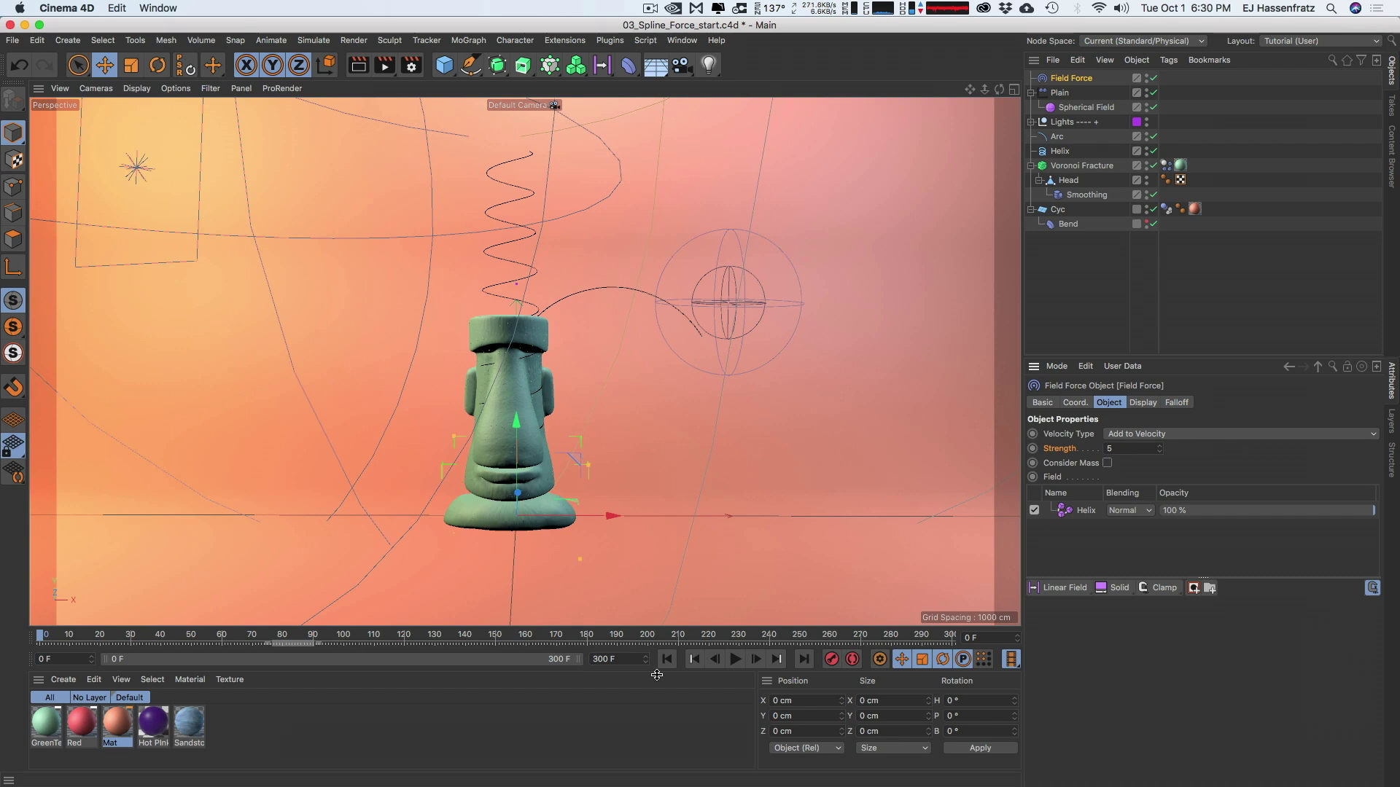
# Play the simulation, move the Spherical Field over the head to about X 126, Y 443, Z -51 cm, and stop playback
pyautogui.click(734, 659)
pyautogui.click(1077, 108)
pyautogui.moveTo(747, 244); pyautogui.dragTo(651, 143)
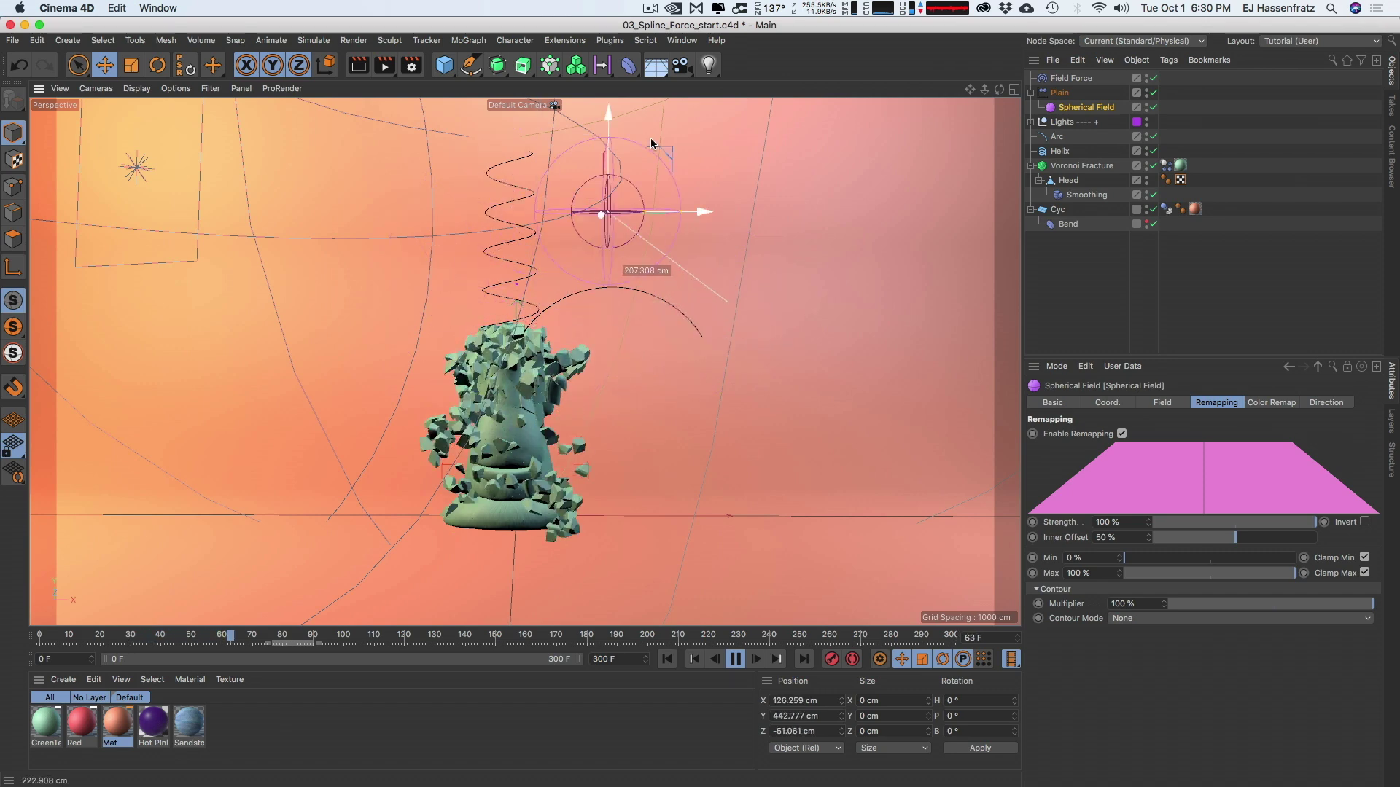
pyautogui.press('F8')
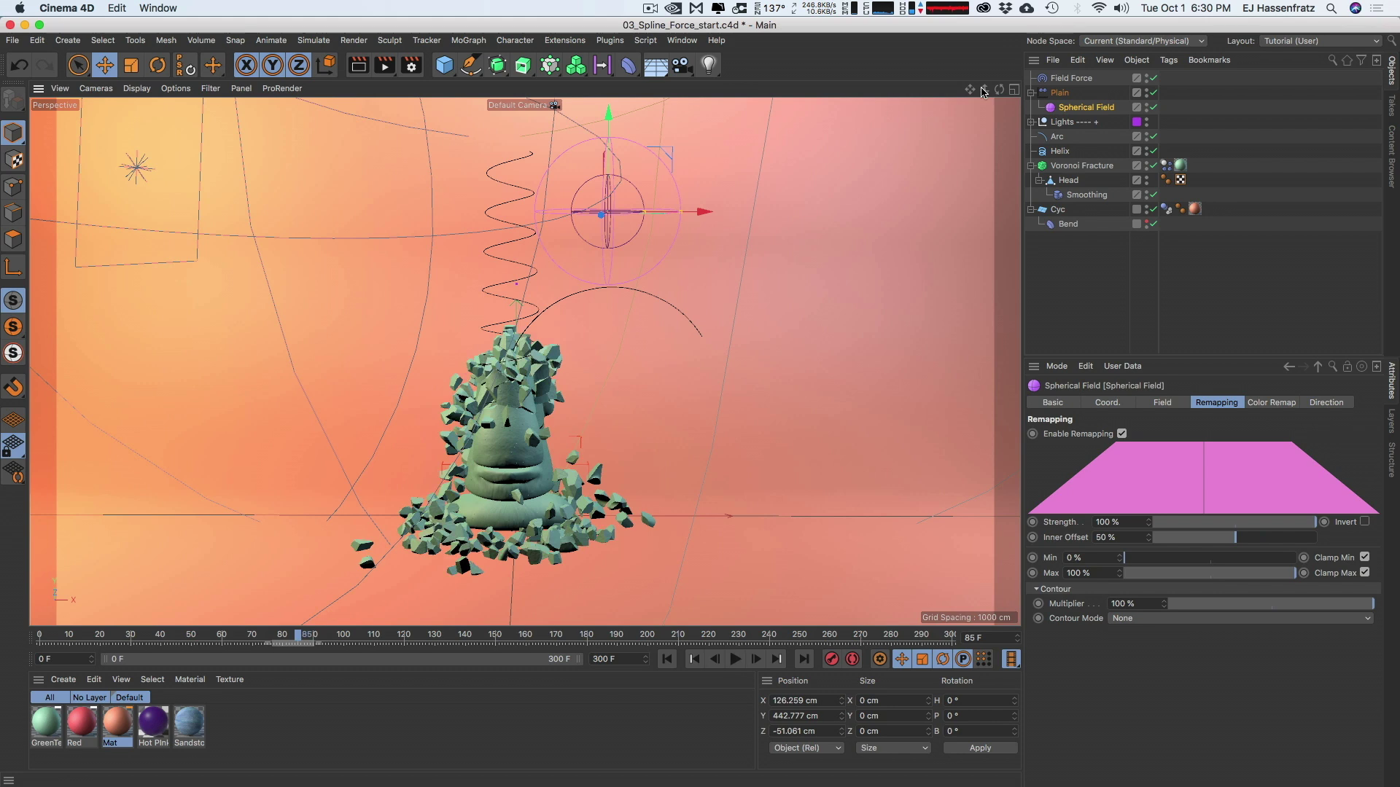
# Open the Remapping settings of the Helix layer in the Field Force's field list
pyautogui.click(1062, 93)
pyautogui.click(1065, 80)
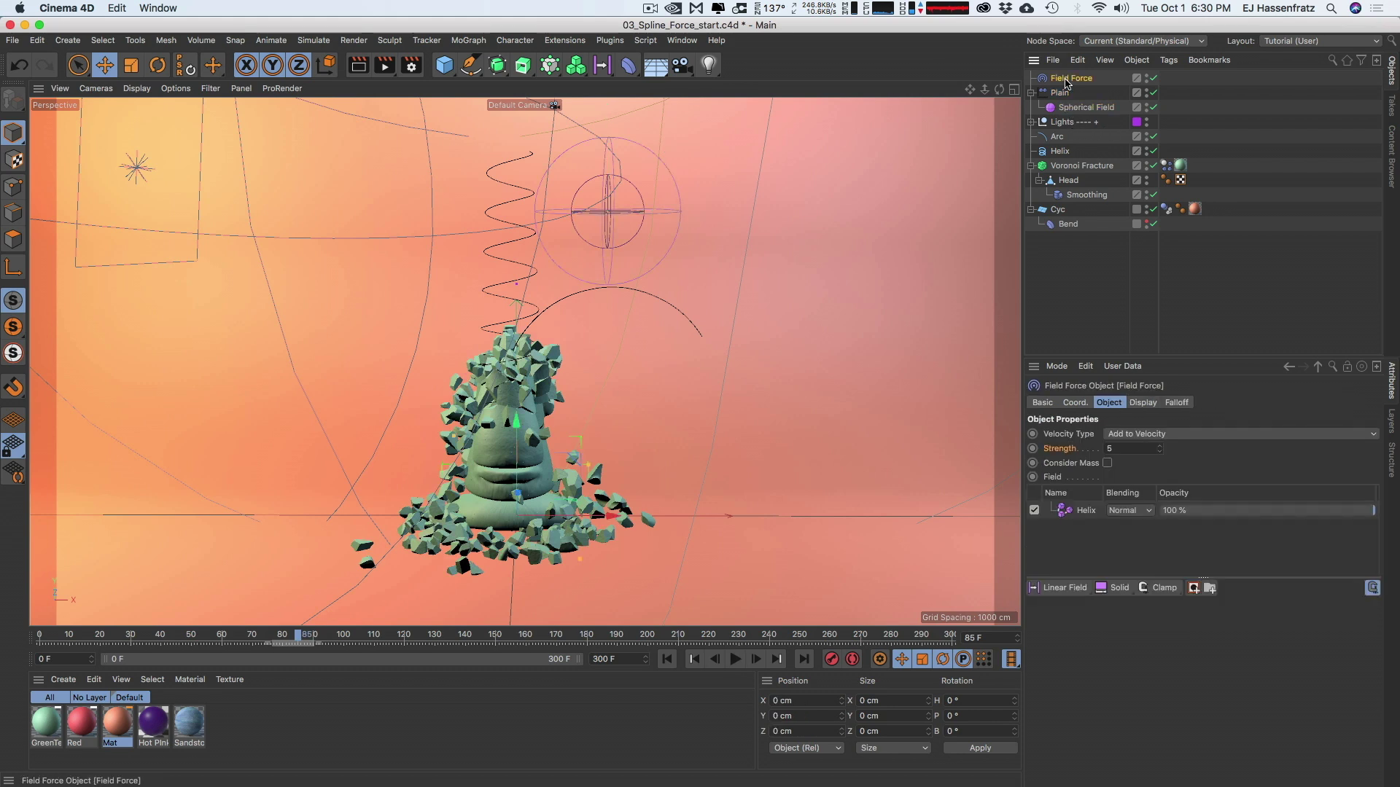
pyautogui.click(1085, 511)
pyautogui.click(1148, 628)
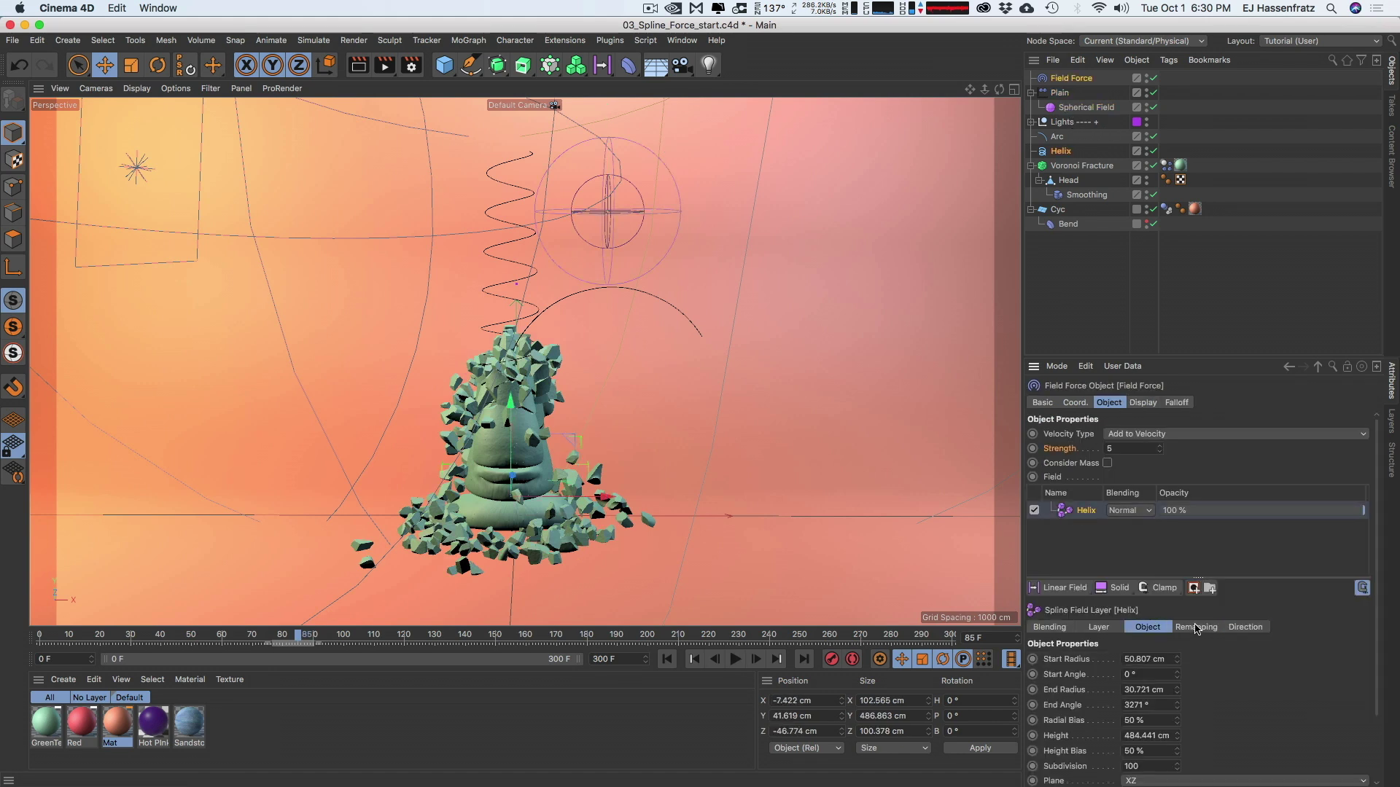
pyautogui.click(1196, 628)
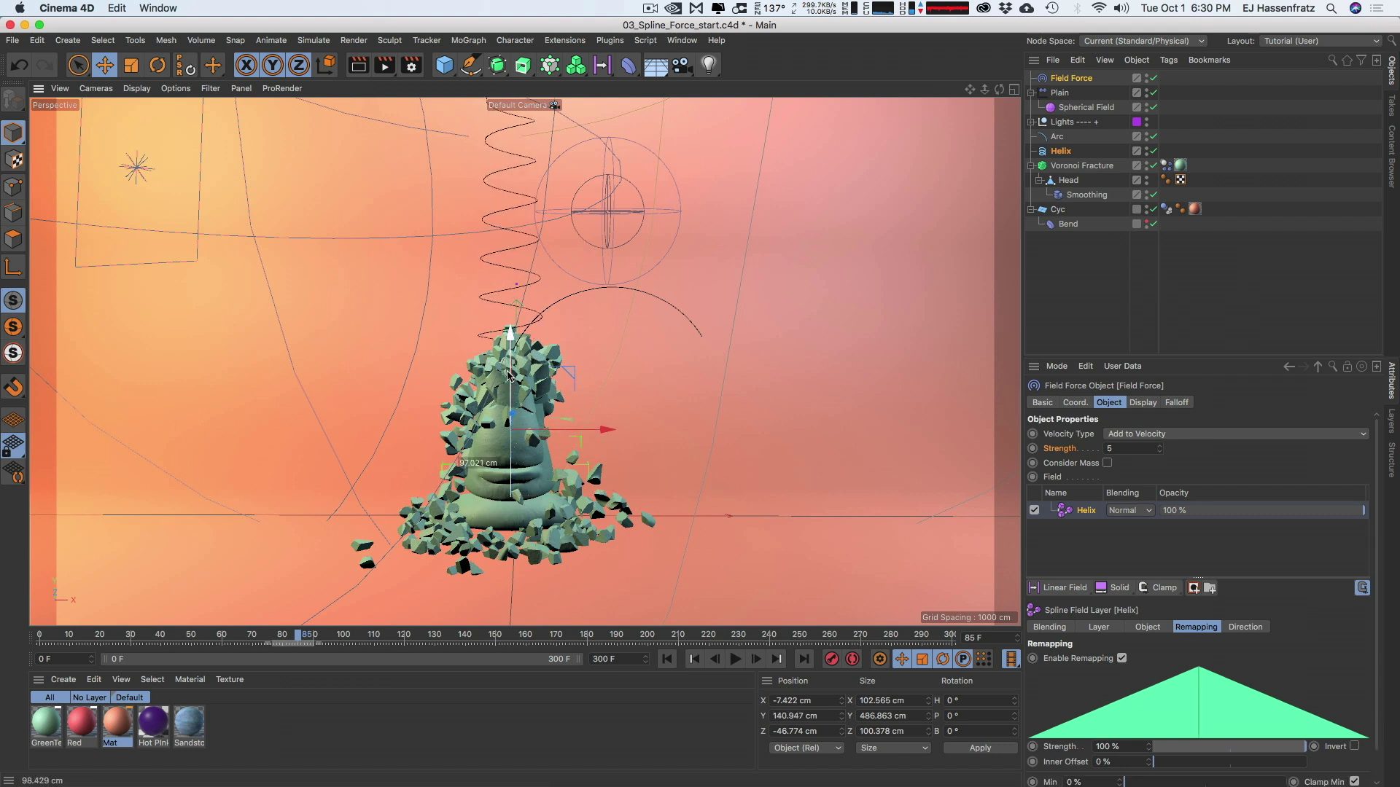
# Enlarge the Field Force's display box to about 421.6 cm per side and raise it to about Y 216.8 cm
pyautogui.click(1084, 80)
pyautogui.press('t')
pyautogui.moveTo(742, 332); pyautogui.dragTo(839, 331)
pyautogui.press('e')
pyautogui.moveTo(517, 420); pyautogui.dragTo(518, 275)
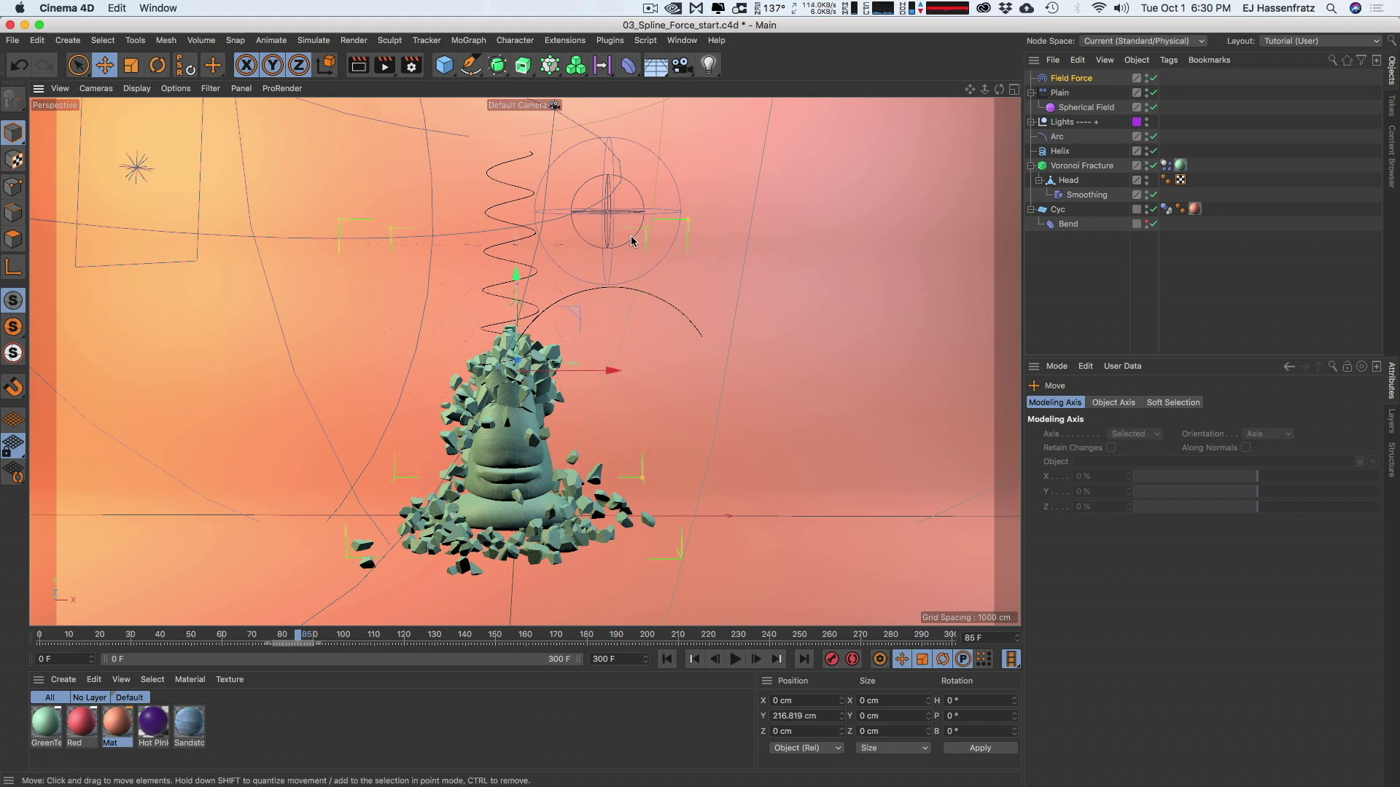
# Set the Field Force's display line density to 18 % and toggle its vector length display
pyautogui.click(1066, 81)
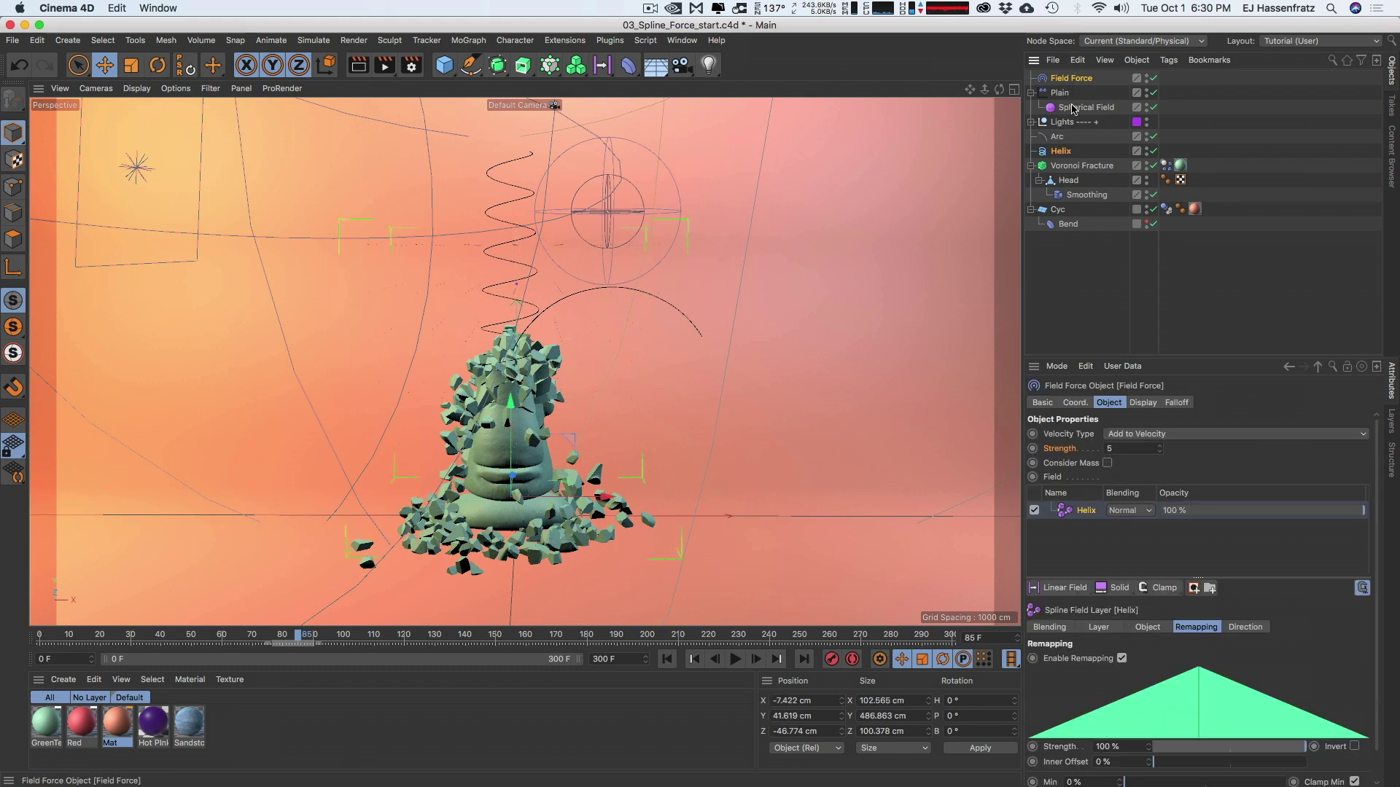
pyautogui.click(1143, 403)
pyautogui.moveTo(1230, 466)
pyautogui.mouseDown()
pyautogui.moveTo(1273, 465)
pyautogui.moveTo(1212, 463)
pyautogui.moveTo(1230, 464)
pyautogui.mouseUp()
pyautogui.click(1085, 403)
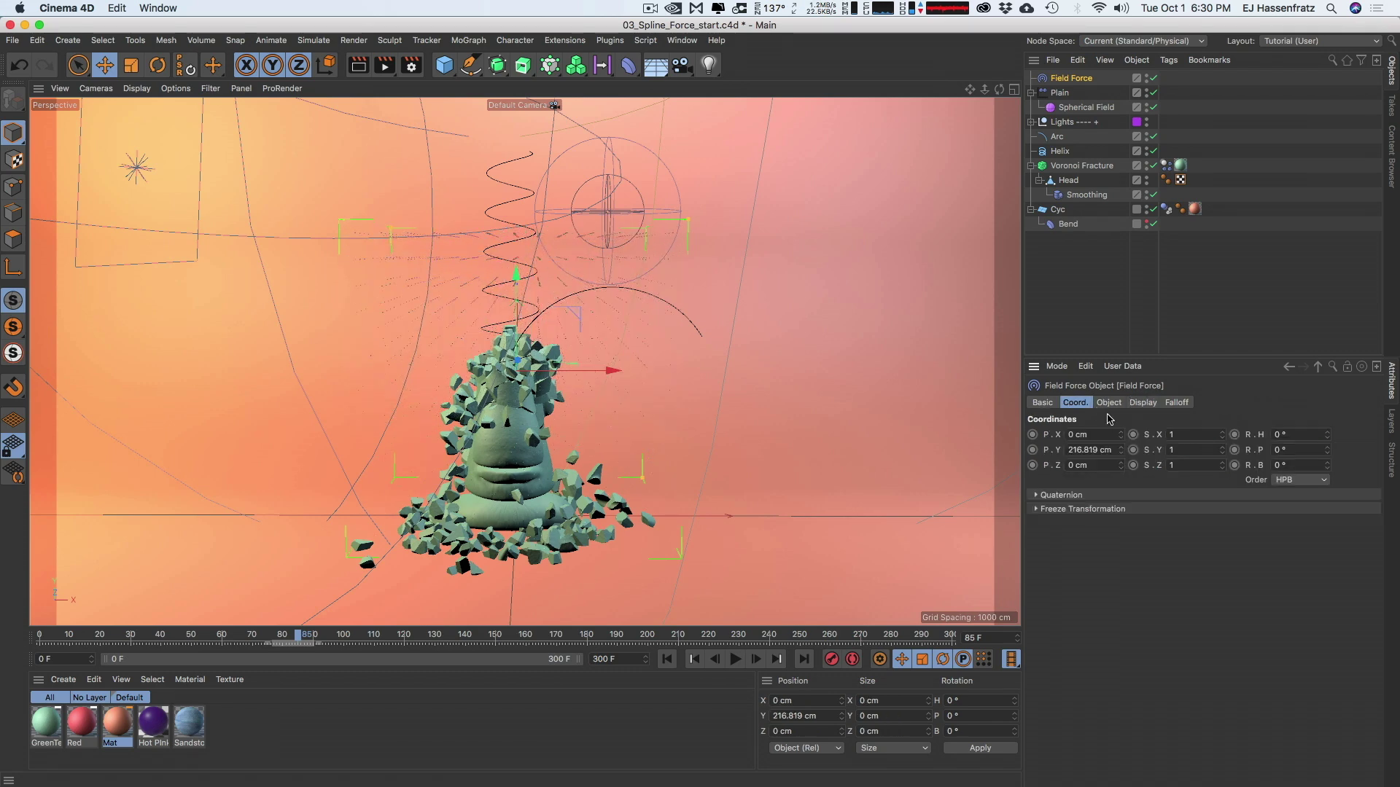
pyautogui.click(1143, 403)
pyautogui.click(1142, 479)
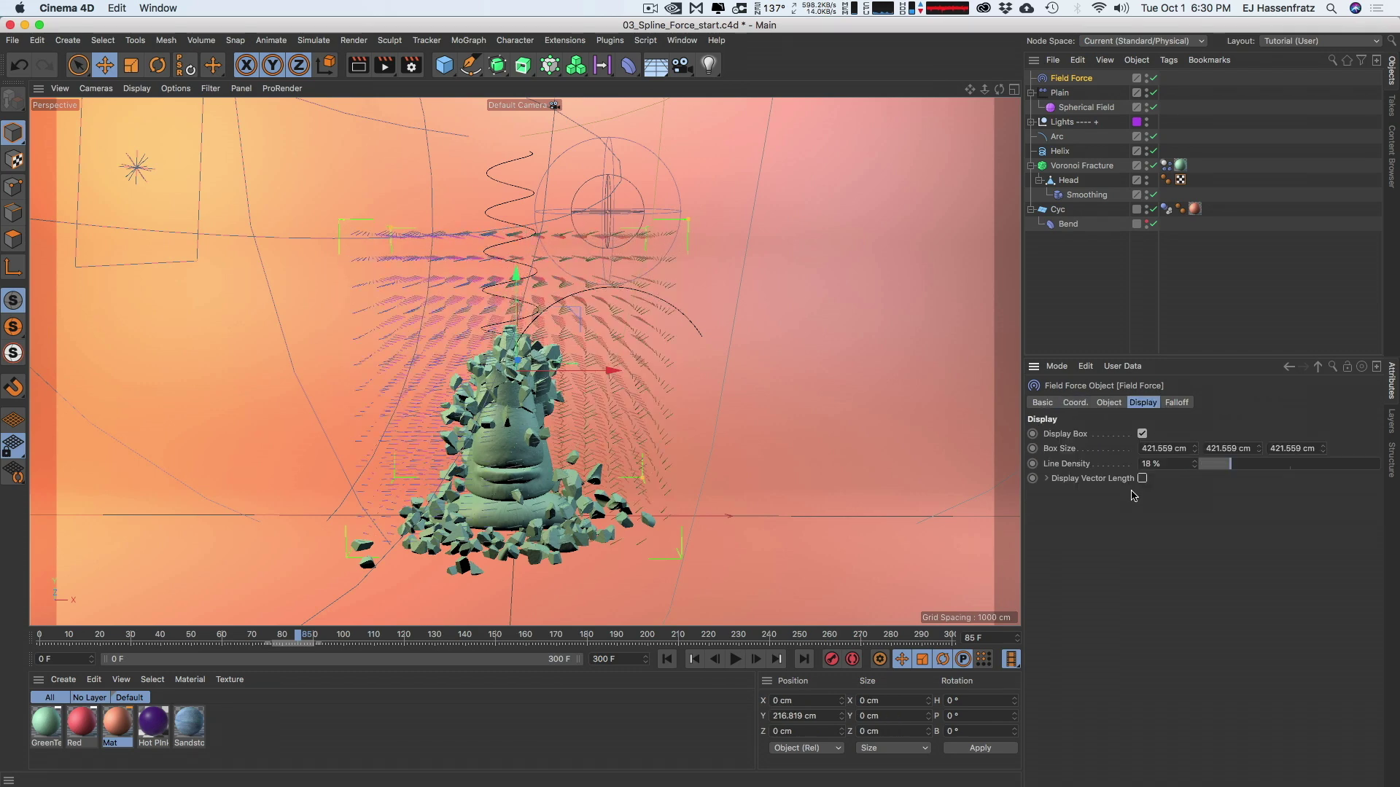
# Show the Field Force's vector lengths at a displayed length scale of 14.16 and inspect them around the helix from above
pyautogui.click(1047, 479)
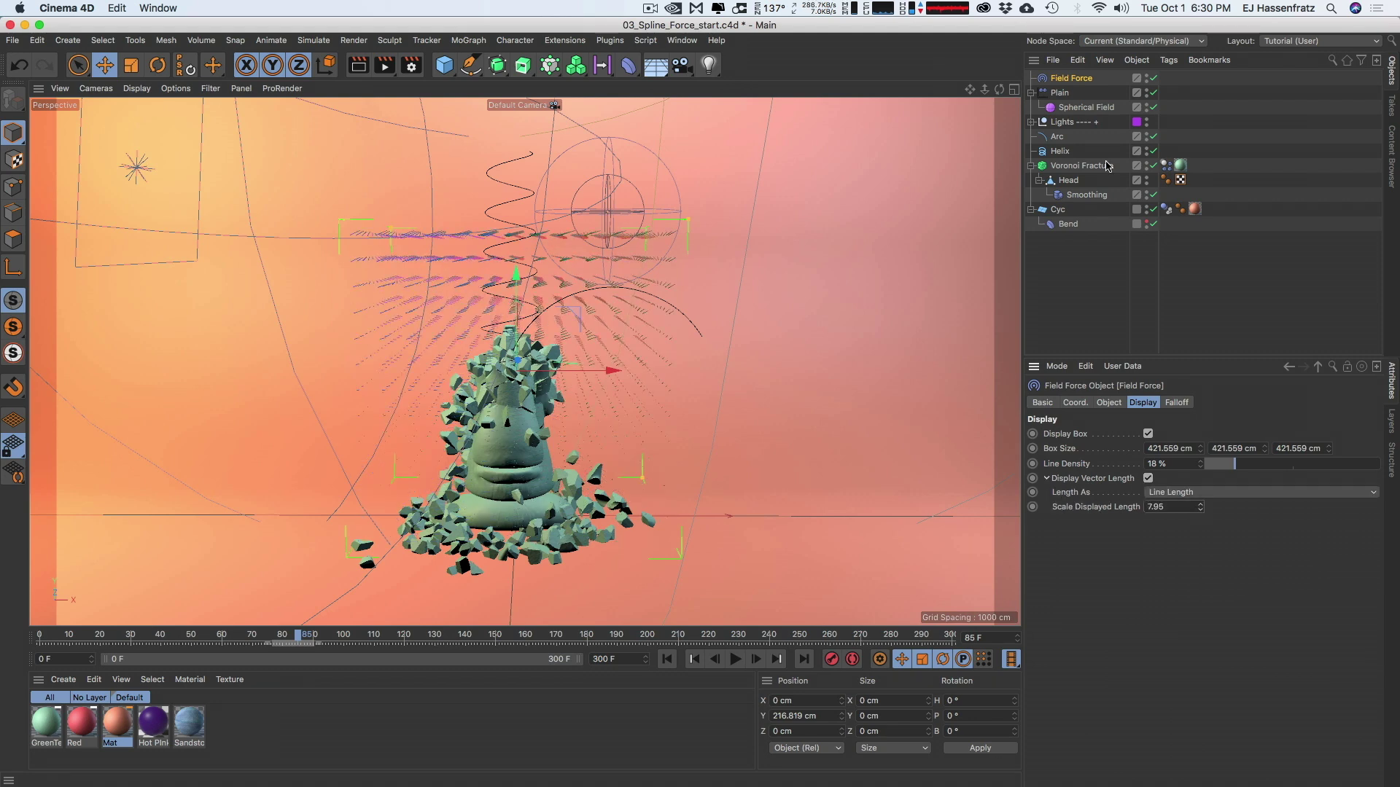
pyautogui.moveTo(1200, 507); pyautogui.dragTo(1201, 503)
pyautogui.scroll(5, 536, 328)
pyautogui.keyDown('alt'); pyautogui.moveTo(555, 345); pyautogui.dragTo(508, 227); pyautogui.keyUp('alt')
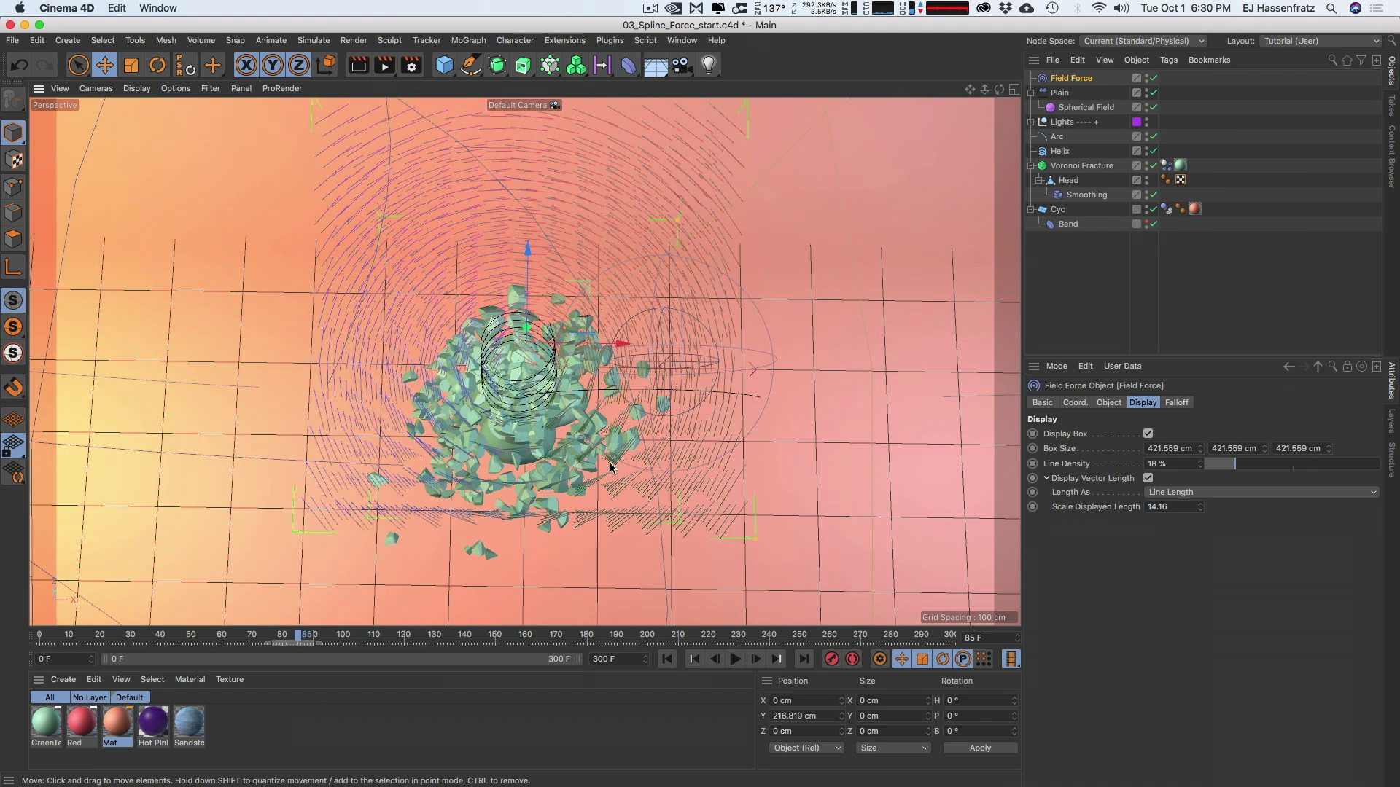
pyautogui.keyDown('alt'); pyautogui.moveTo(550, 430); pyautogui.dragTo(510, 379); pyautogui.keyUp('alt')
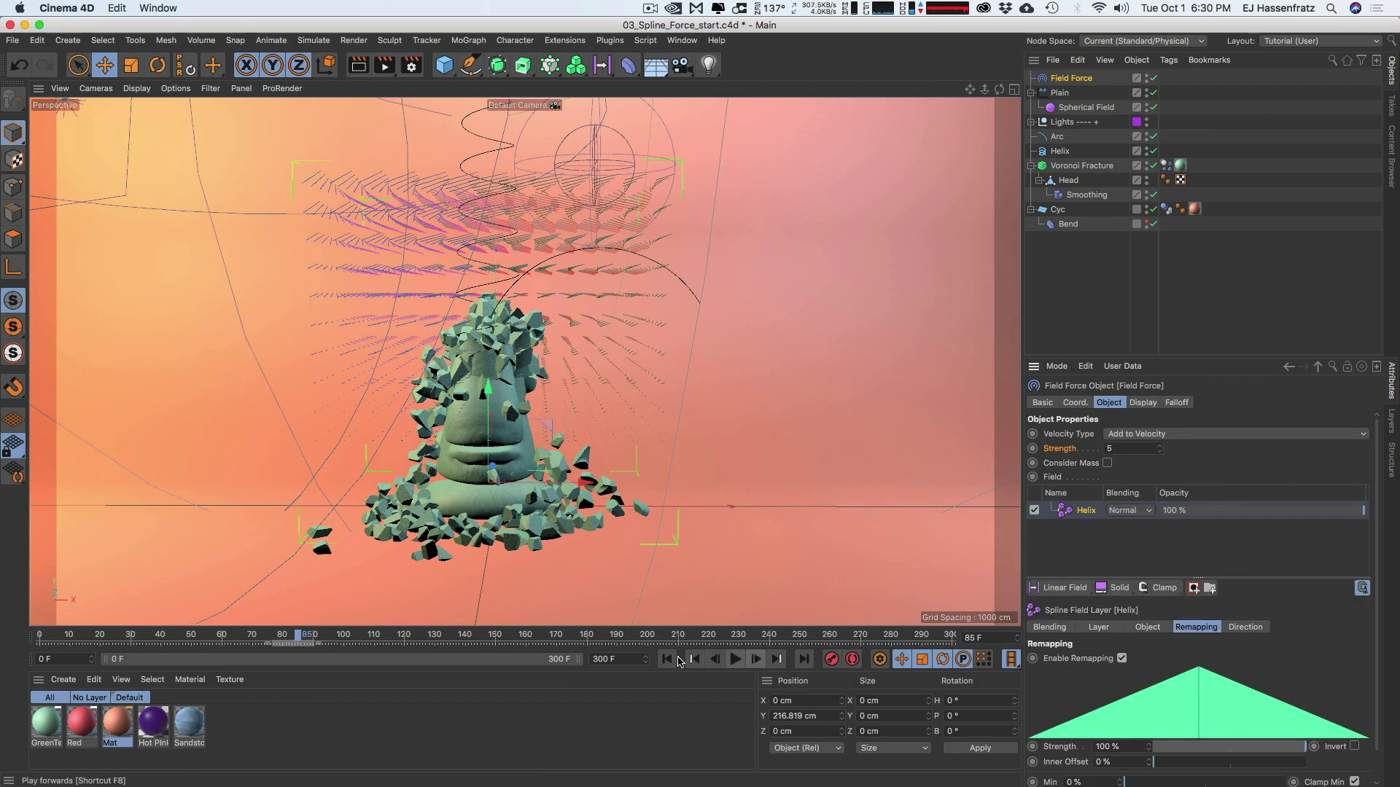
# Return to the first frame and set the Field Force's strength to 45
pyautogui.click(667, 659)
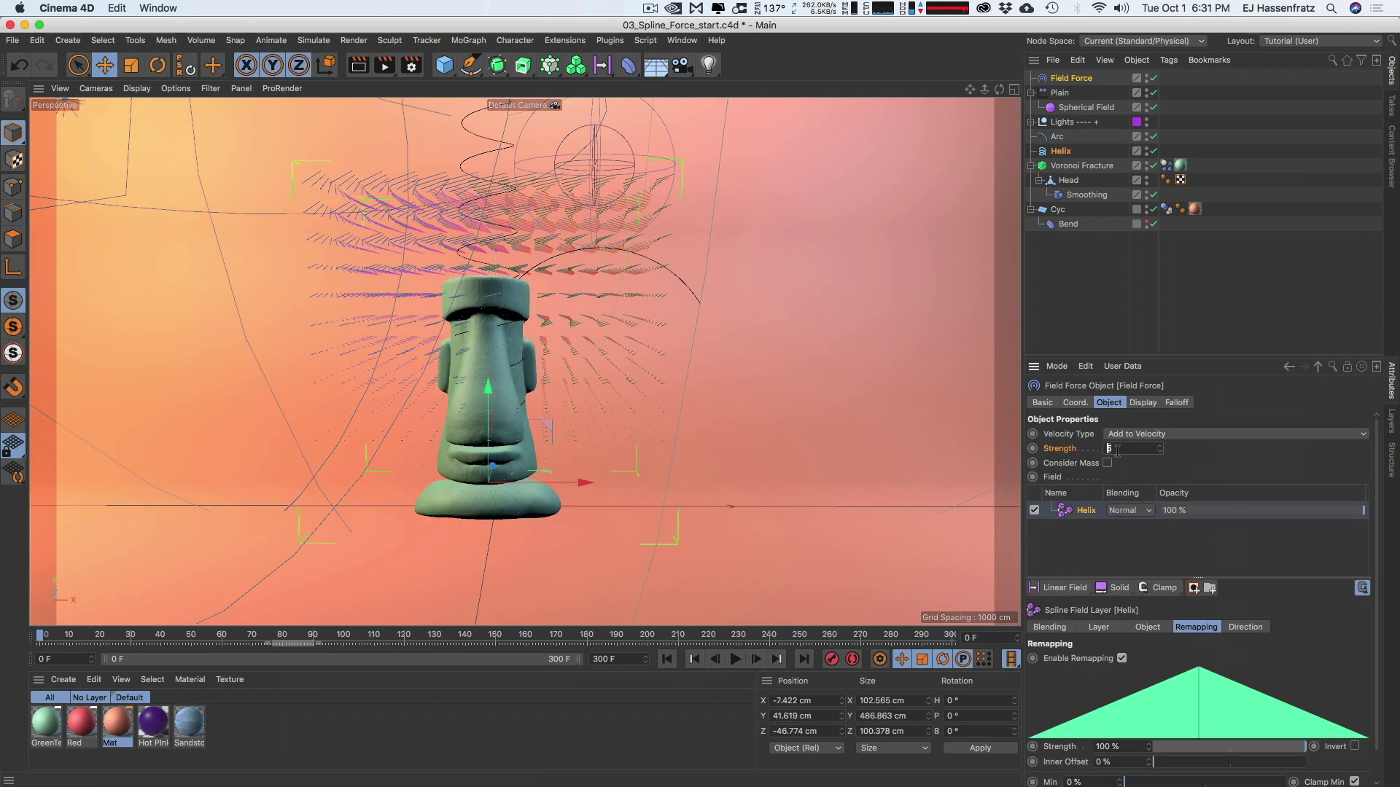
pyautogui.write('45')
pyautogui.press('Return')
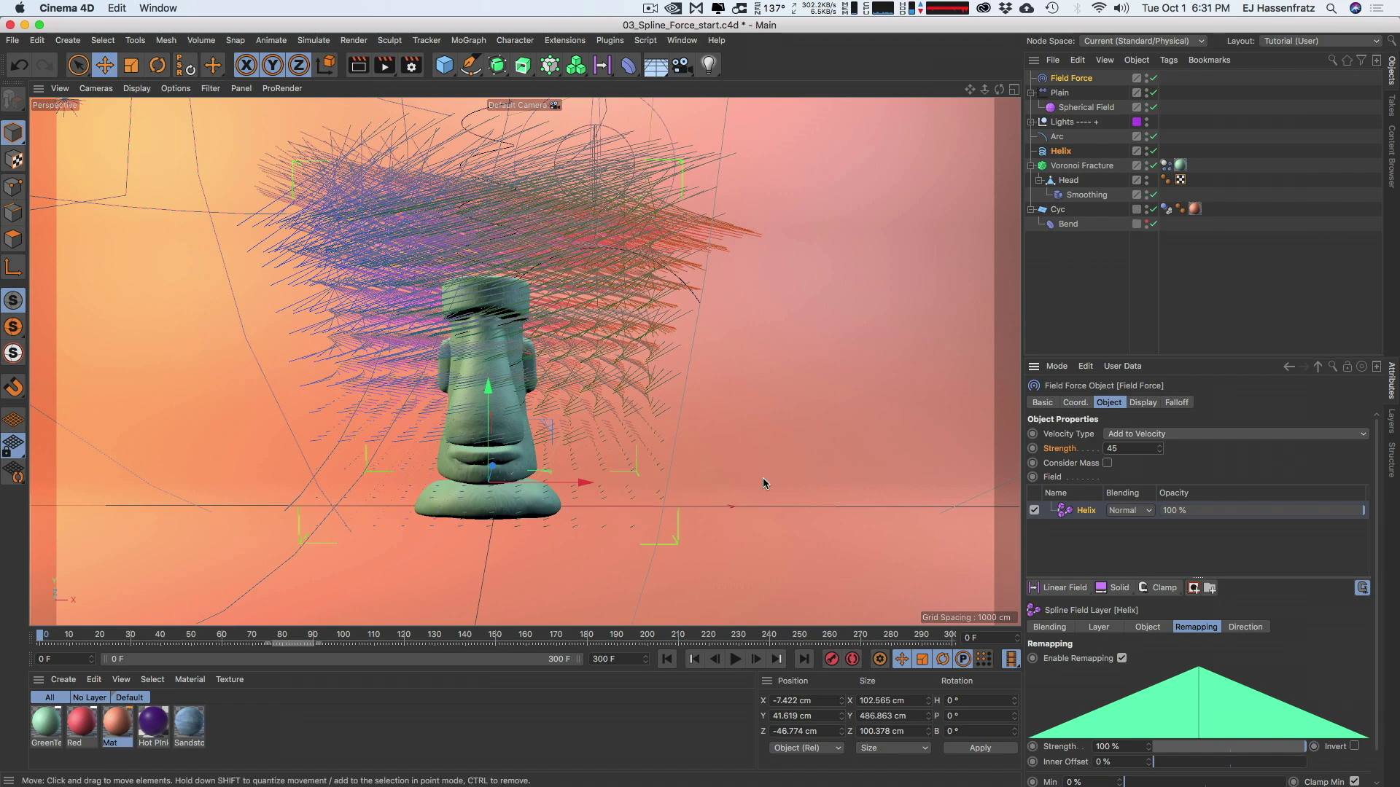
pyautogui.keyDown('alt'); pyautogui.moveTo(530, 321); pyautogui.dragTo(448, 343); pyautogui.keyUp('alt')
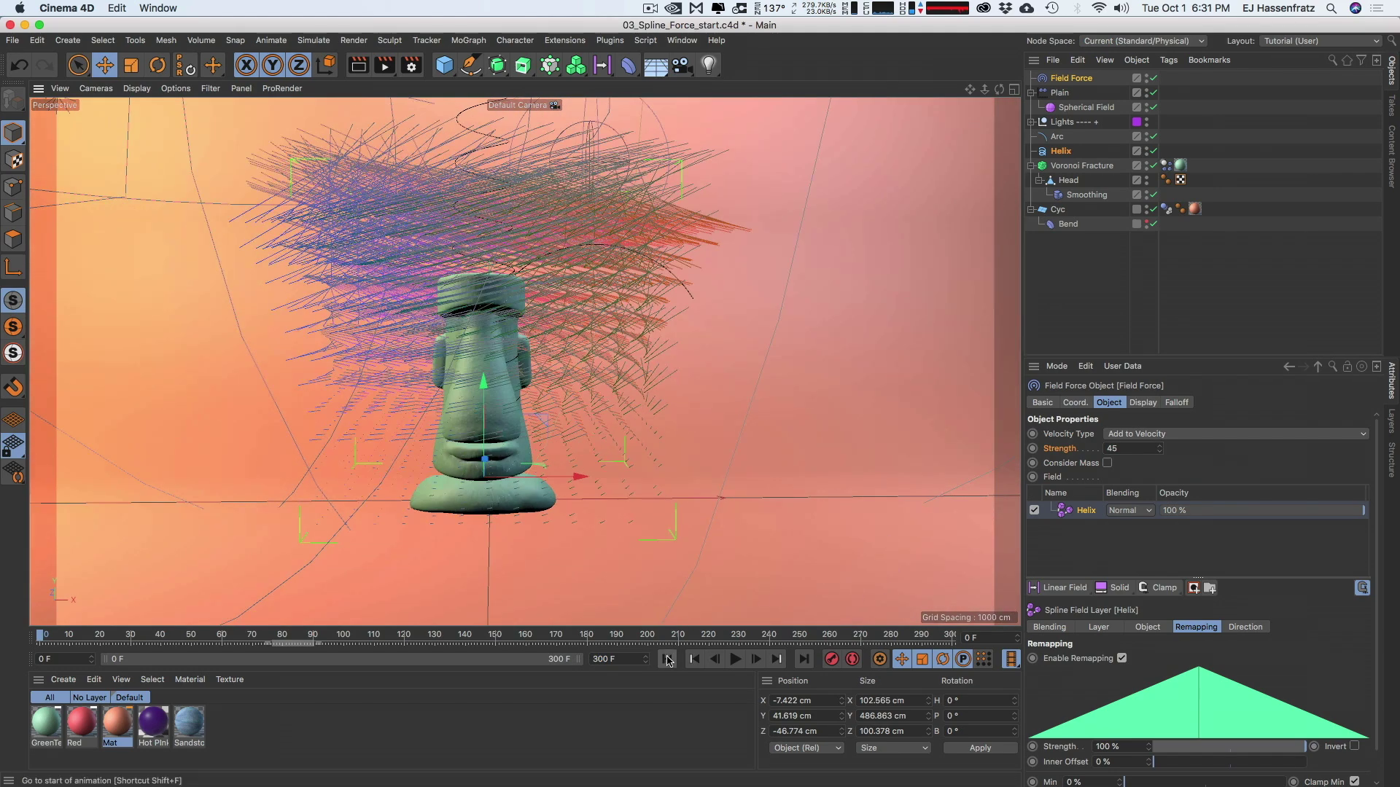
# Play the simulation, move the Spherical Field above the head to about X 18, Y 376, Z -54 cm, and stop playback
pyautogui.click(735, 659)
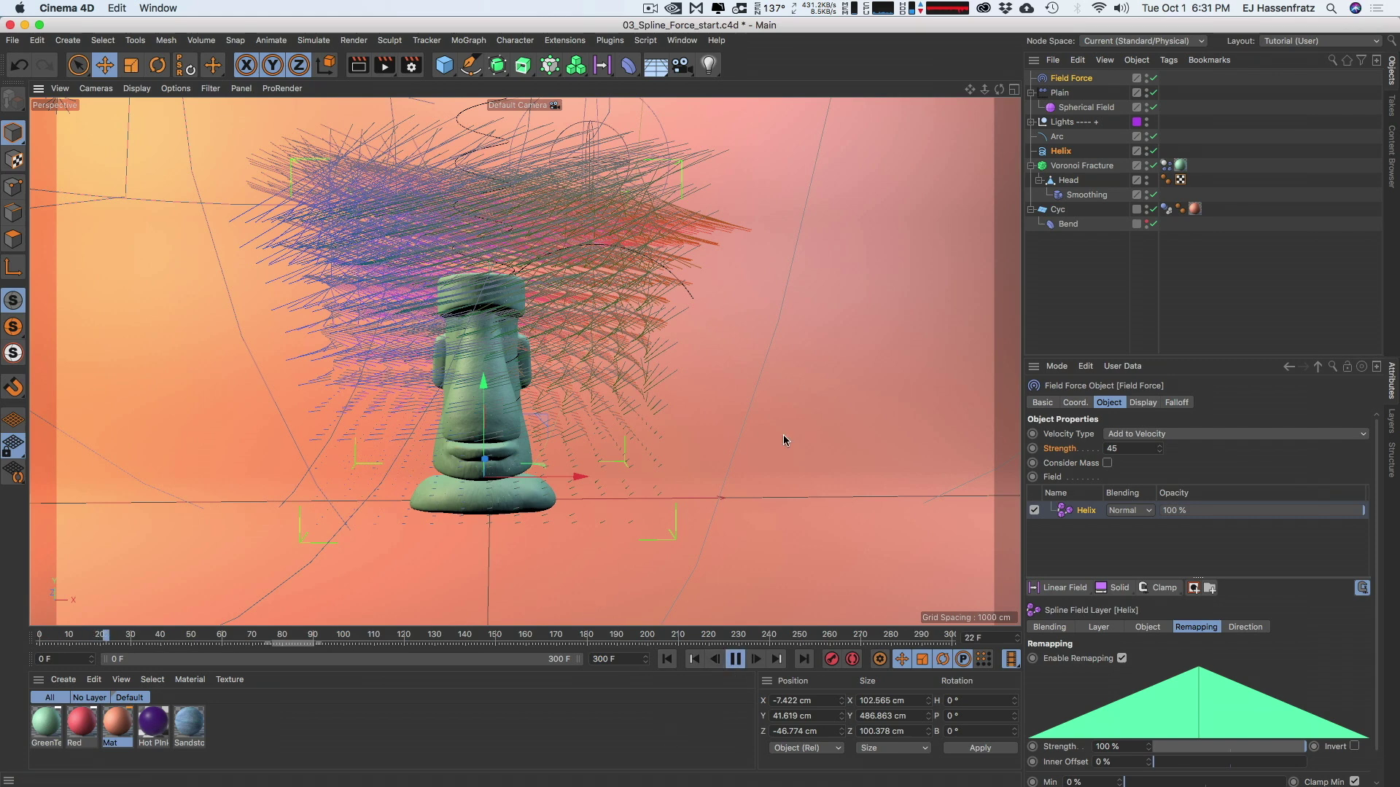
pyautogui.click(1085, 108)
pyautogui.moveTo(800, 241); pyautogui.dragTo(531, 307)
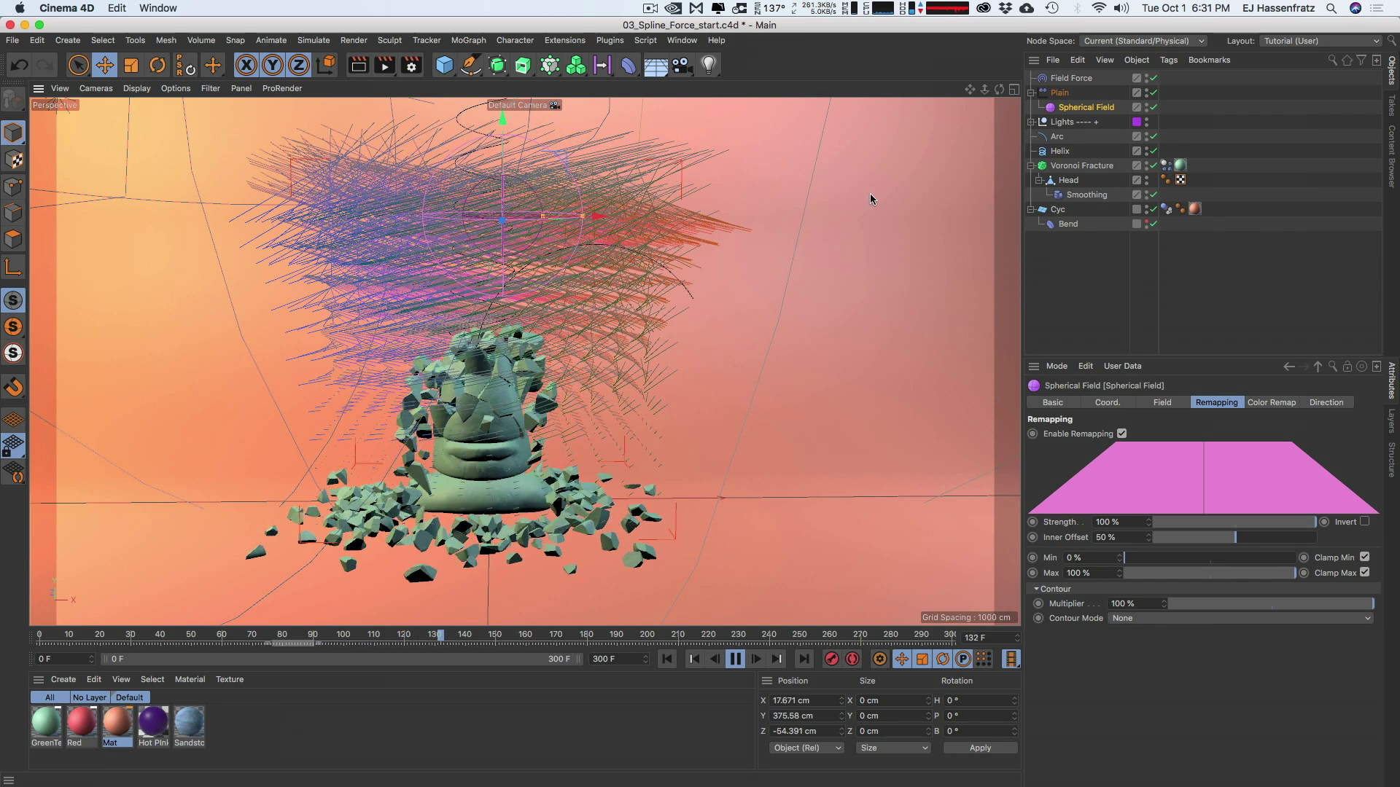
pyautogui.press('F8')
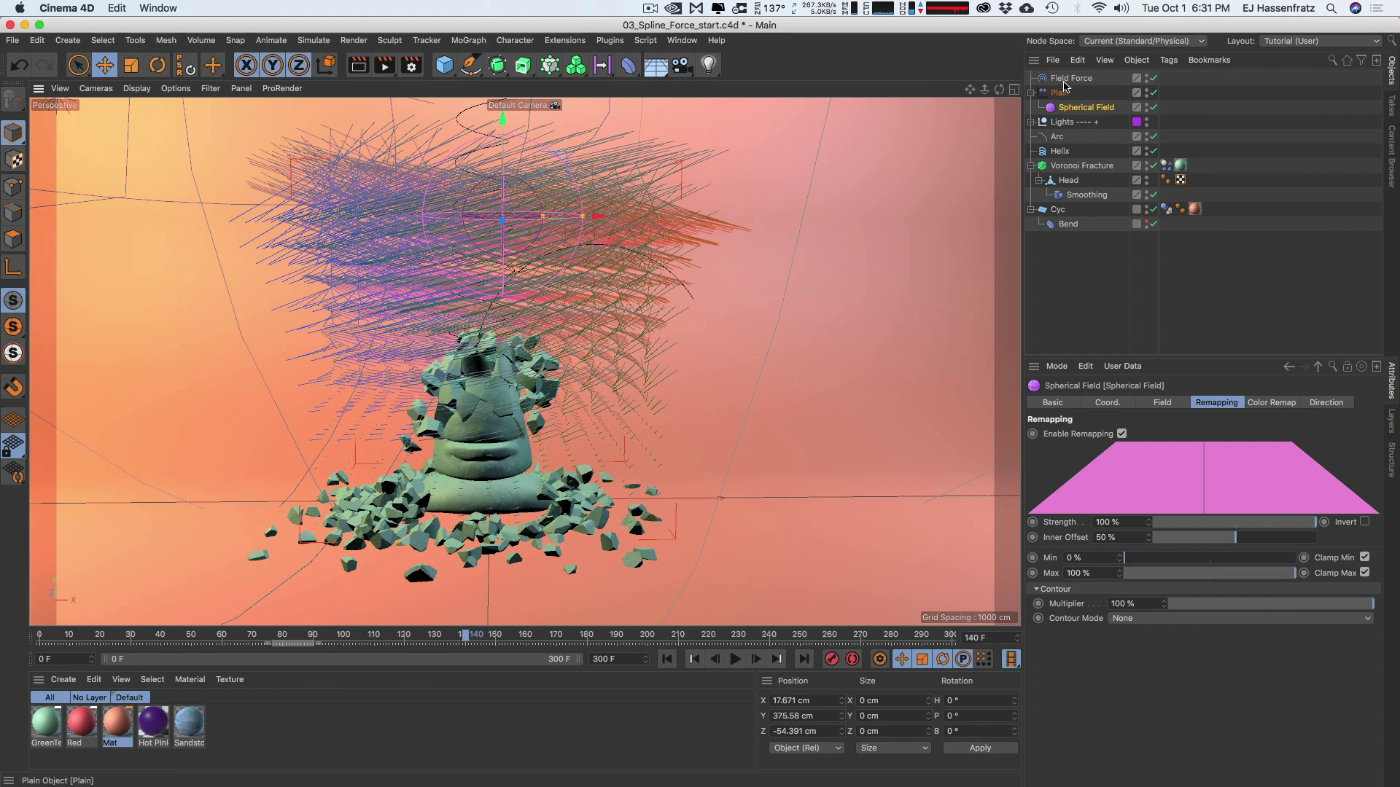
# Set the Field Force's strength to 80
pyautogui.click(1068, 82)
pyautogui.click(1133, 448)
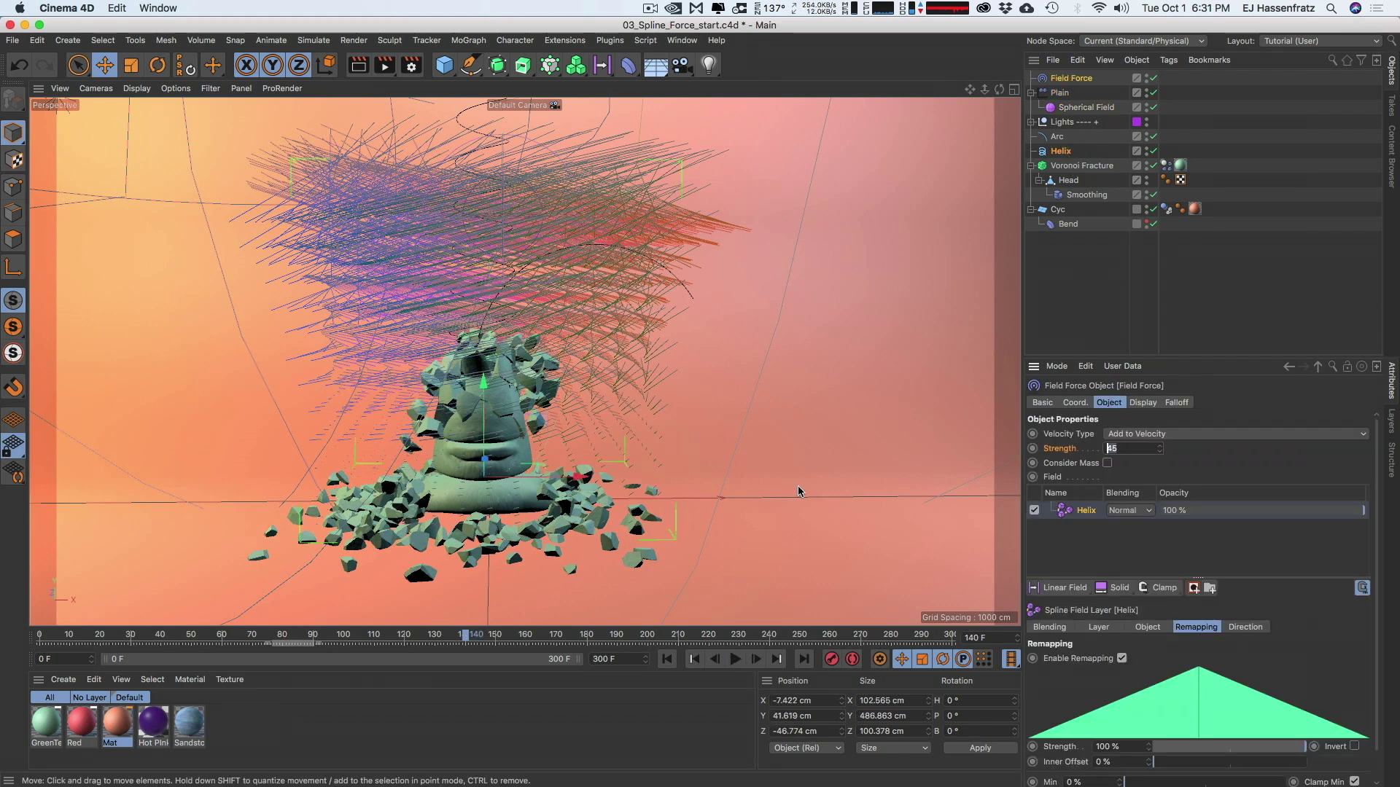
pyautogui.write('80')
pyautogui.press('Return')
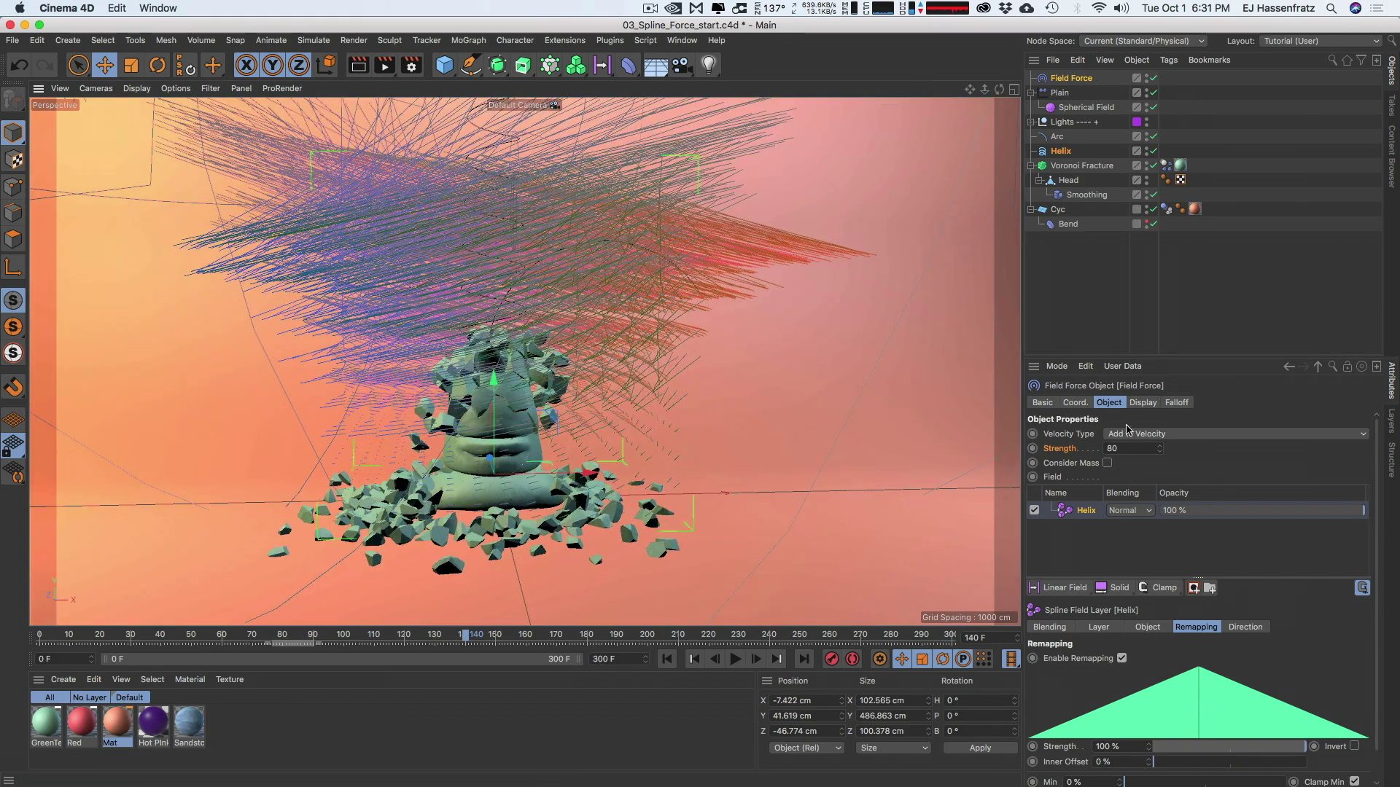
# Set the direction length of the Field Force's Helix layer to Normalize
pyautogui.click(1175, 403)
pyautogui.click(1142, 402)
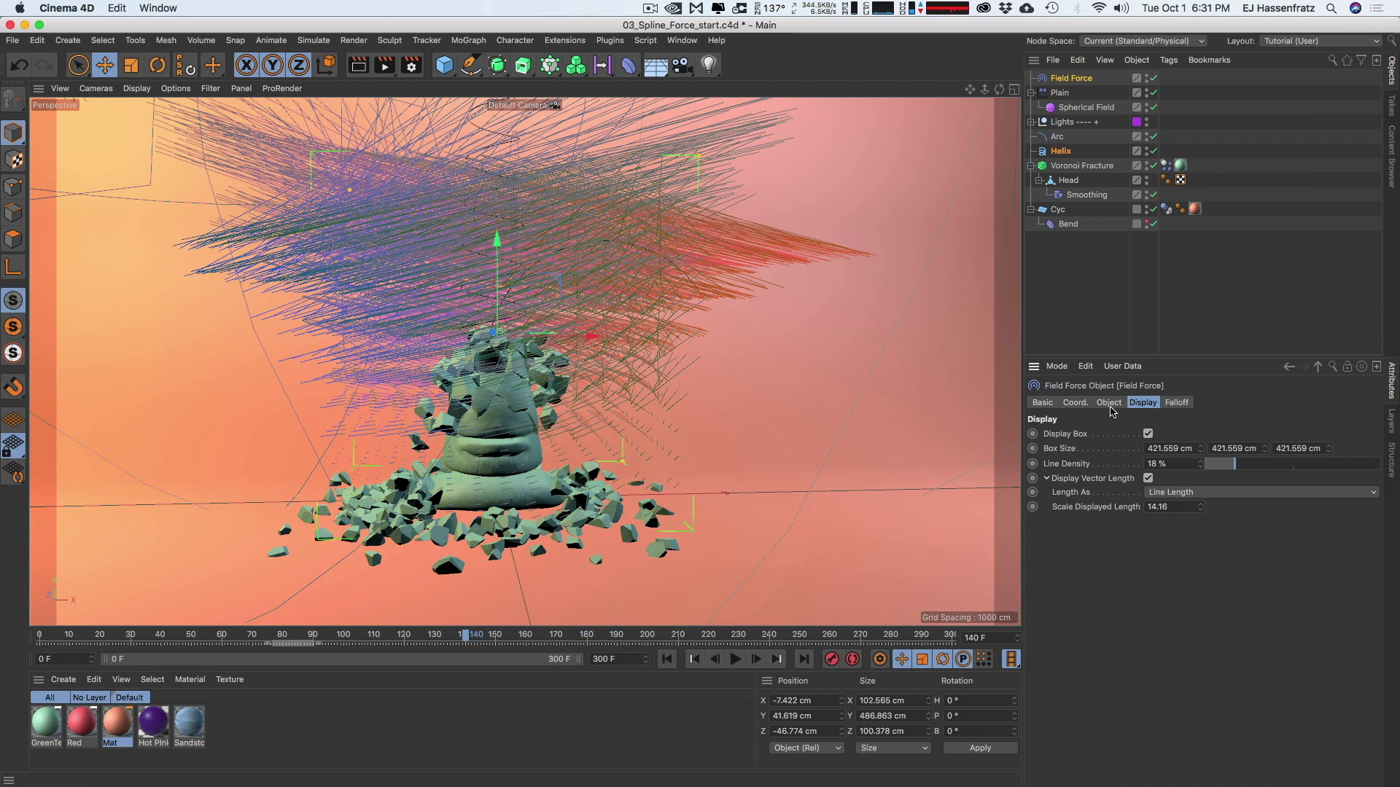
pyautogui.click(1071, 78)
pyautogui.click(1109, 403)
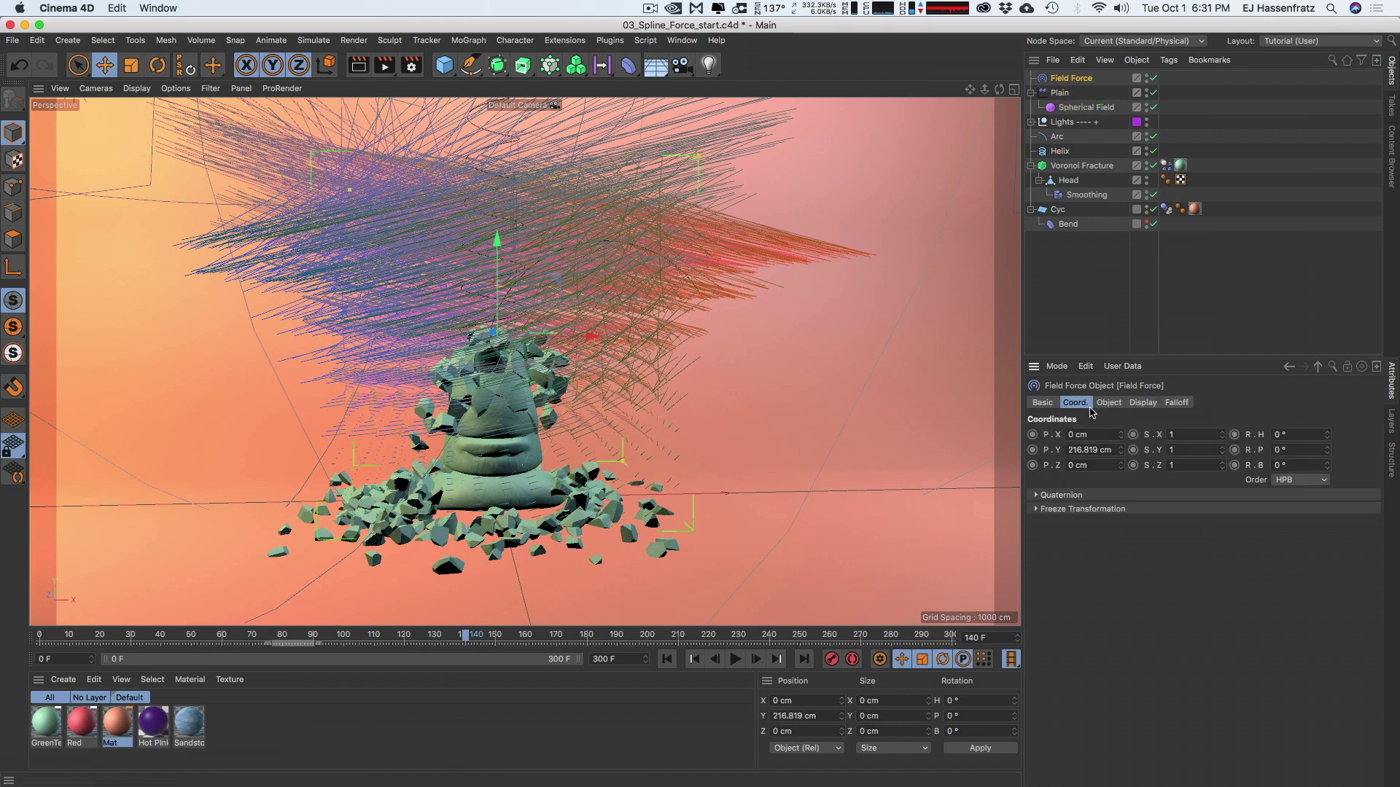
pyautogui.click(1242, 627)
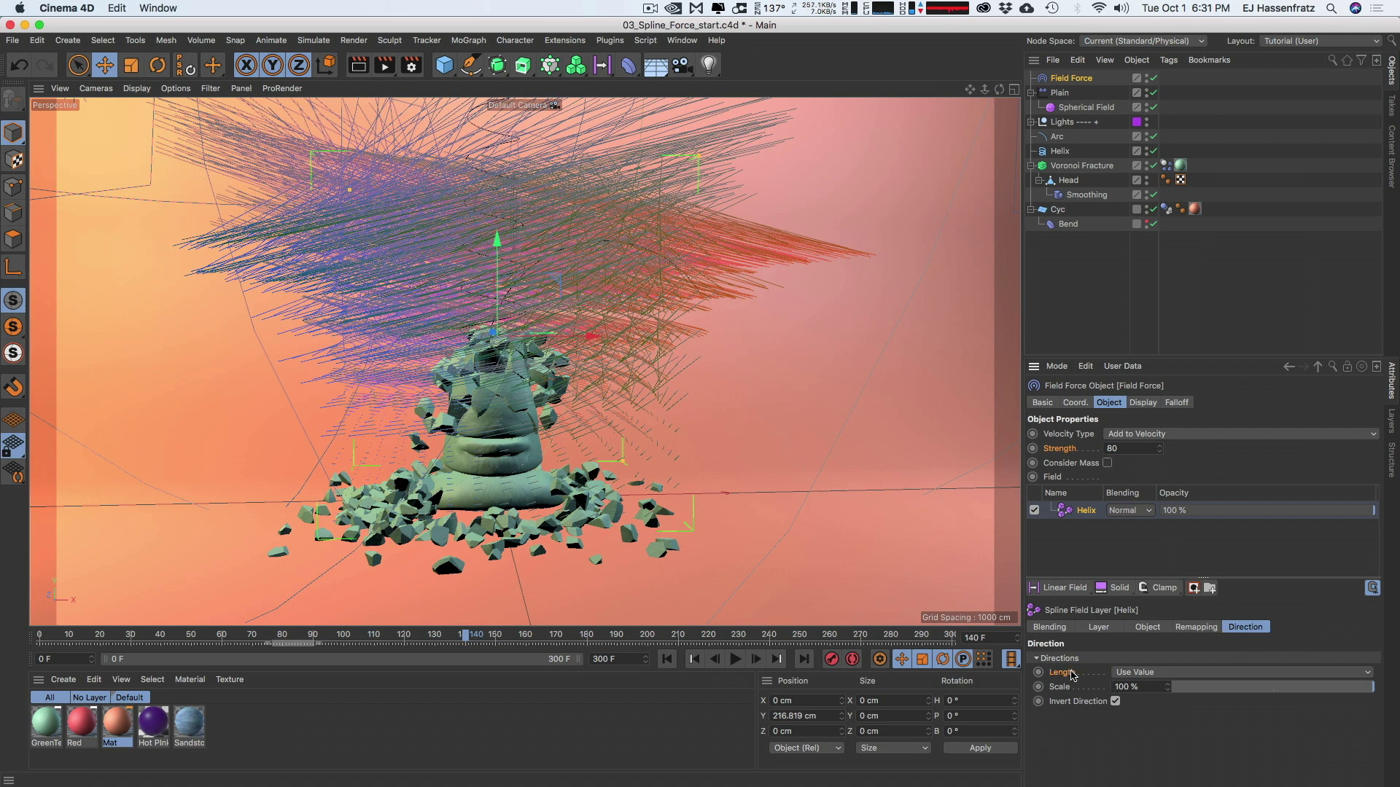
pyautogui.click(1141, 673)
pyautogui.click(1147, 714)
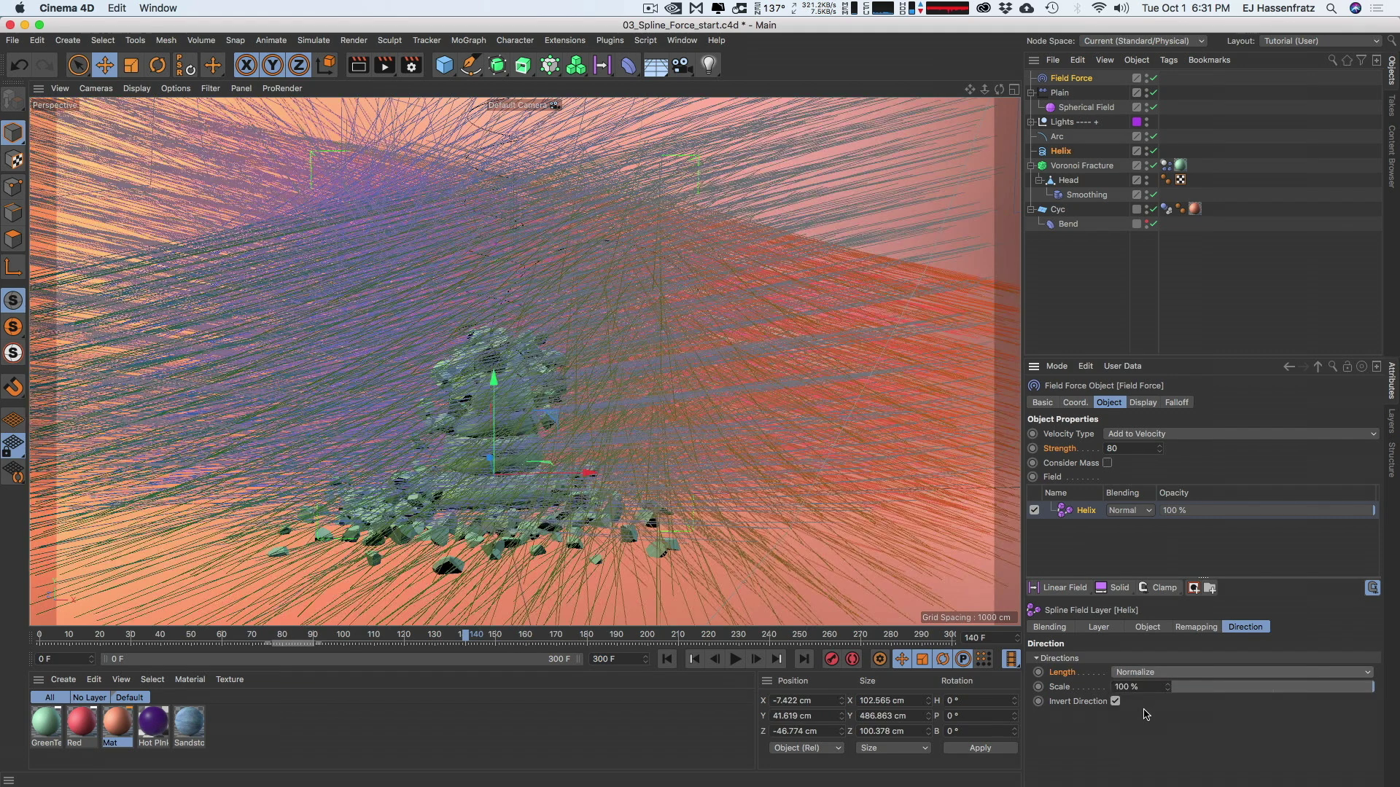
# Reduce the scale of the Field Force's displayed vector length to 0.21
pyautogui.click(1176, 404)
pyautogui.click(1161, 405)
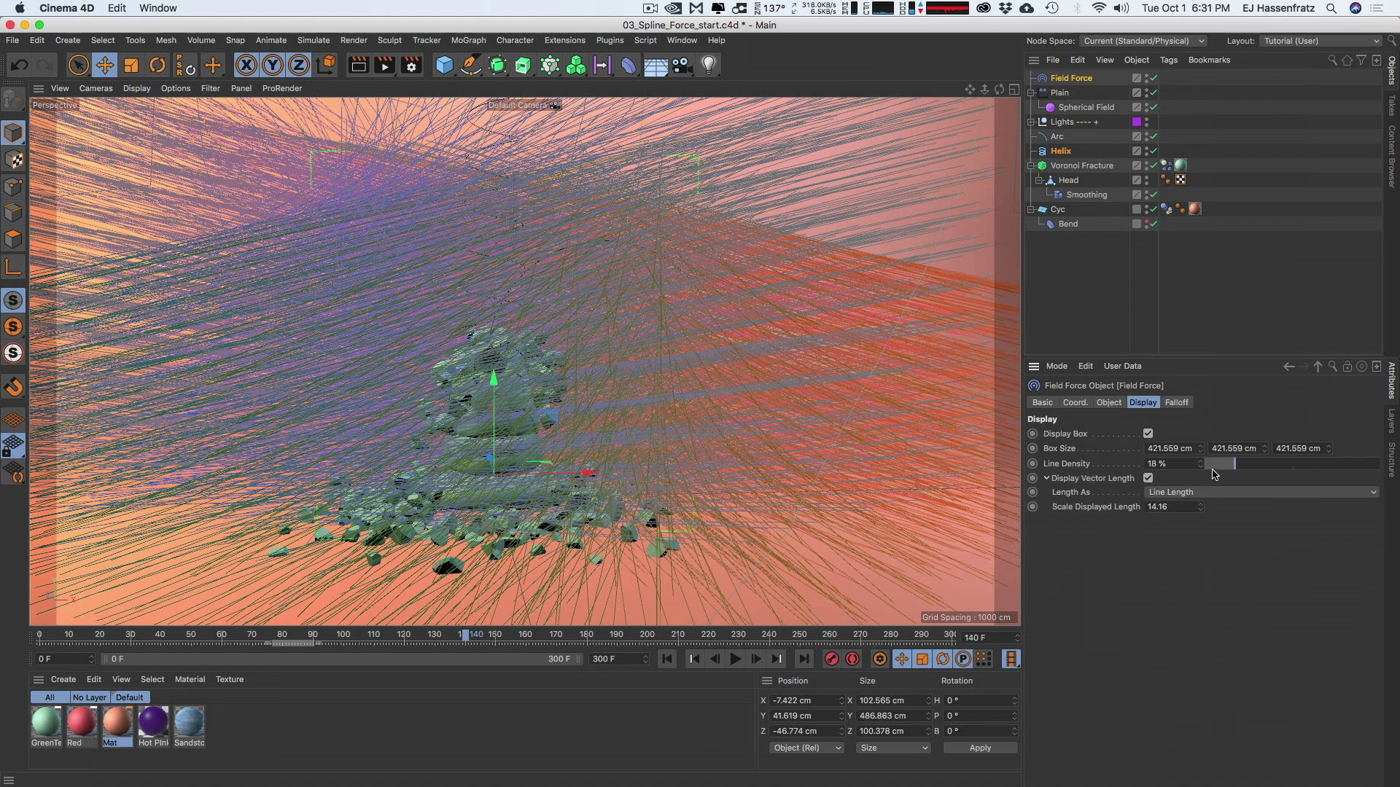
pyautogui.moveTo(1200, 508); pyautogui.dragTo(1238, 570)
pyautogui.moveTo(1201, 508); pyautogui.dragTo(1161, 735)
pyautogui.moveTo(1204, 518); pyautogui.dragTo(1194, 648)
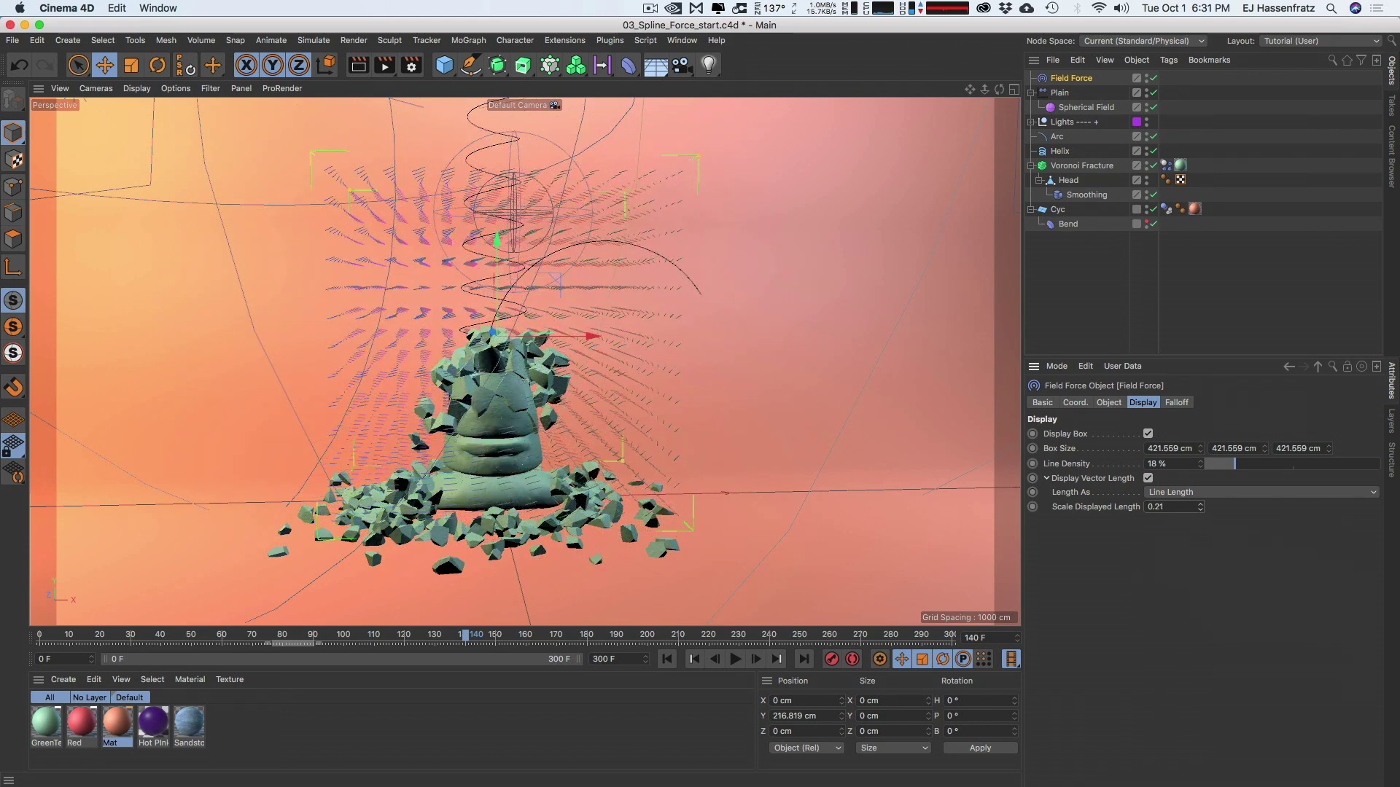
# Replay the simulation from the start with the Spherical Field moved to about X 7, Y 306, Z -59 cm, and return to the first frame
pyautogui.click(666, 660)
pyautogui.press('F8')
pyautogui.click(1085, 107)
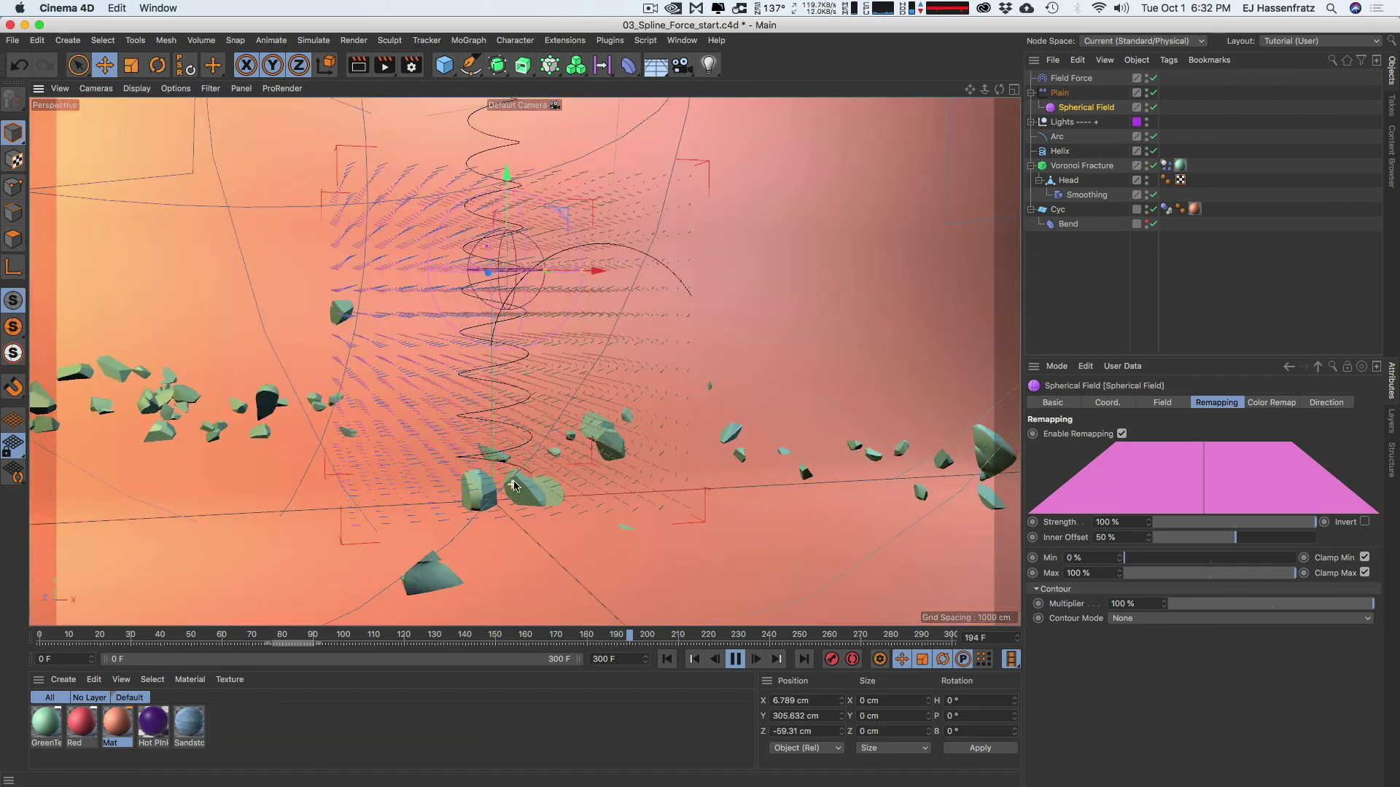
pyautogui.click(668, 659)
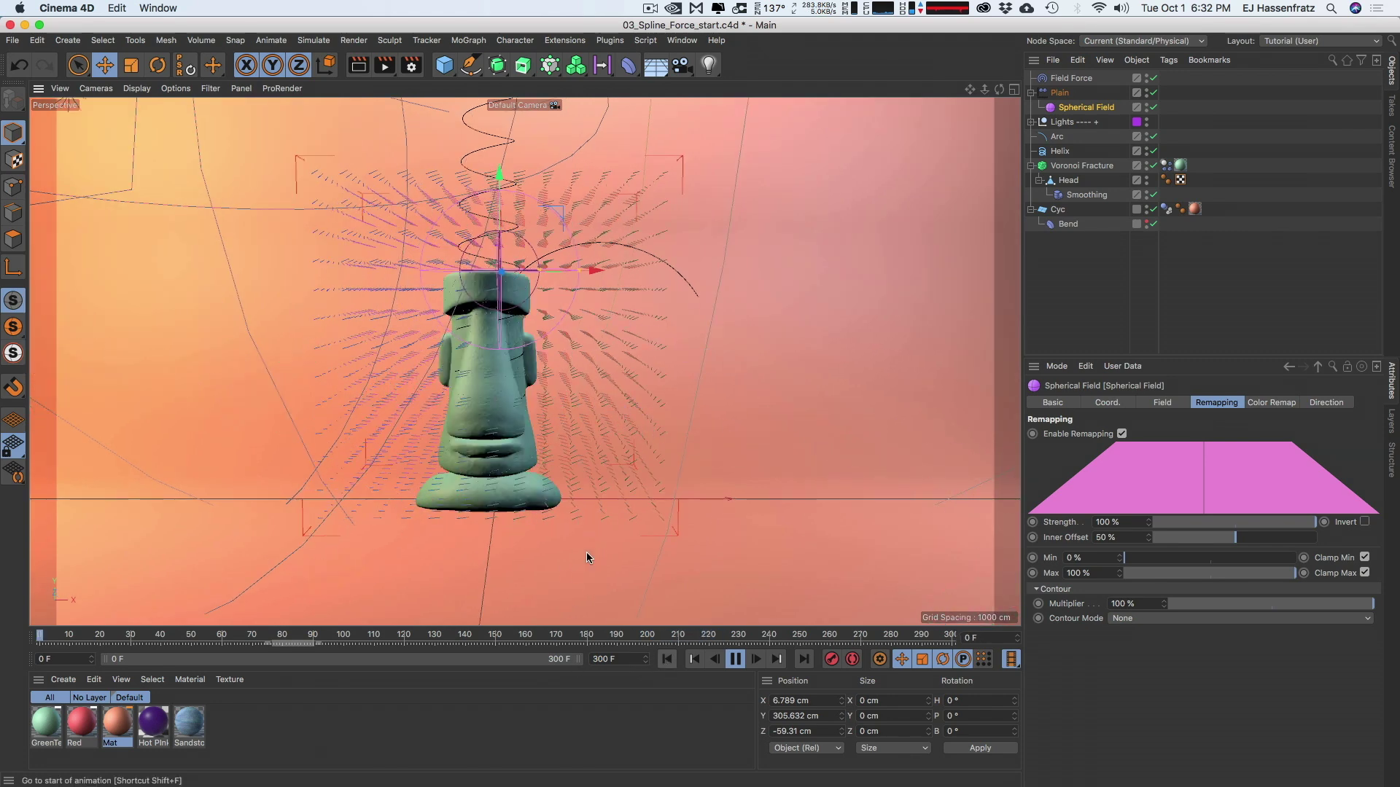
# Add the Helix spline to the Field Force's falloff and open its layer settings
pyautogui.click(1074, 78)
pyautogui.click(1176, 406)
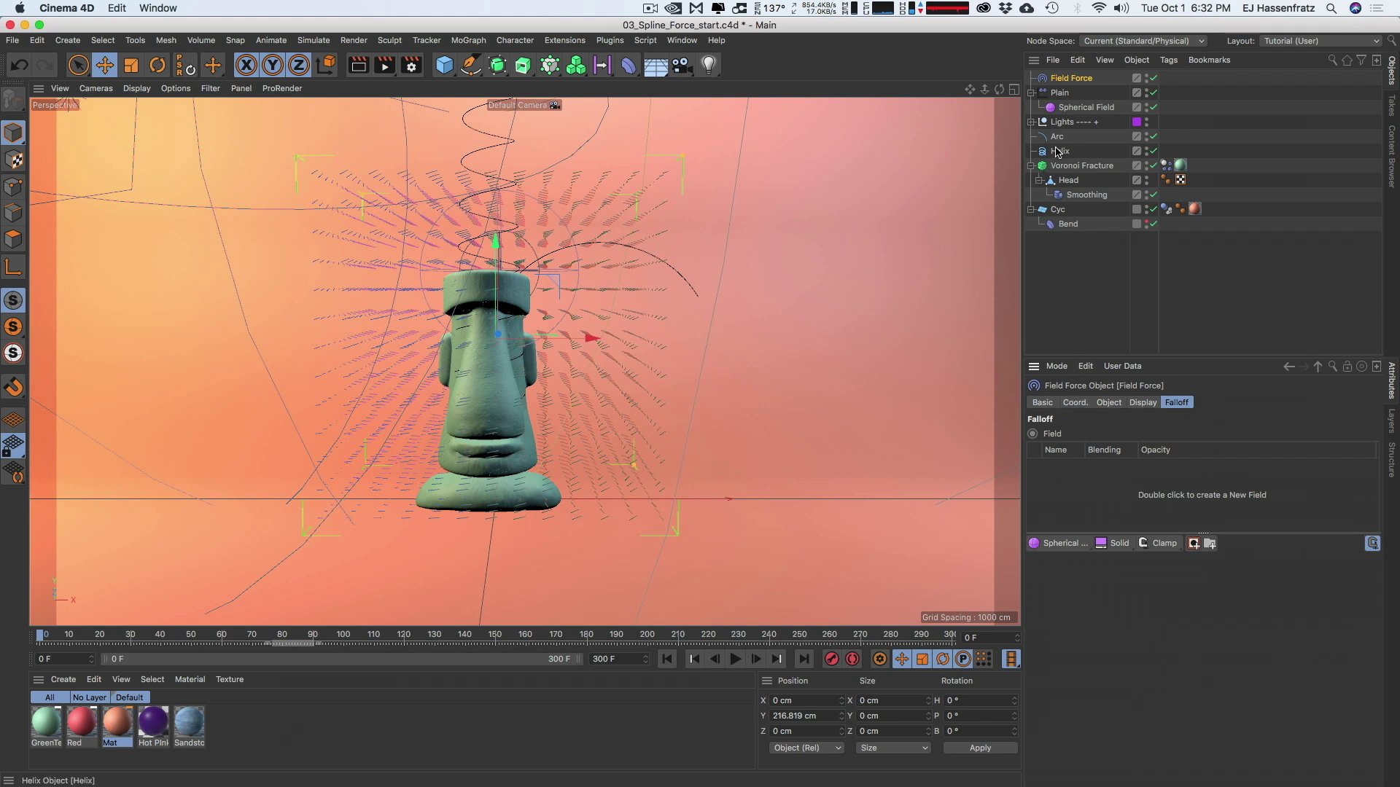
pyautogui.moveTo(1057, 155); pyautogui.dragTo(1128, 510)
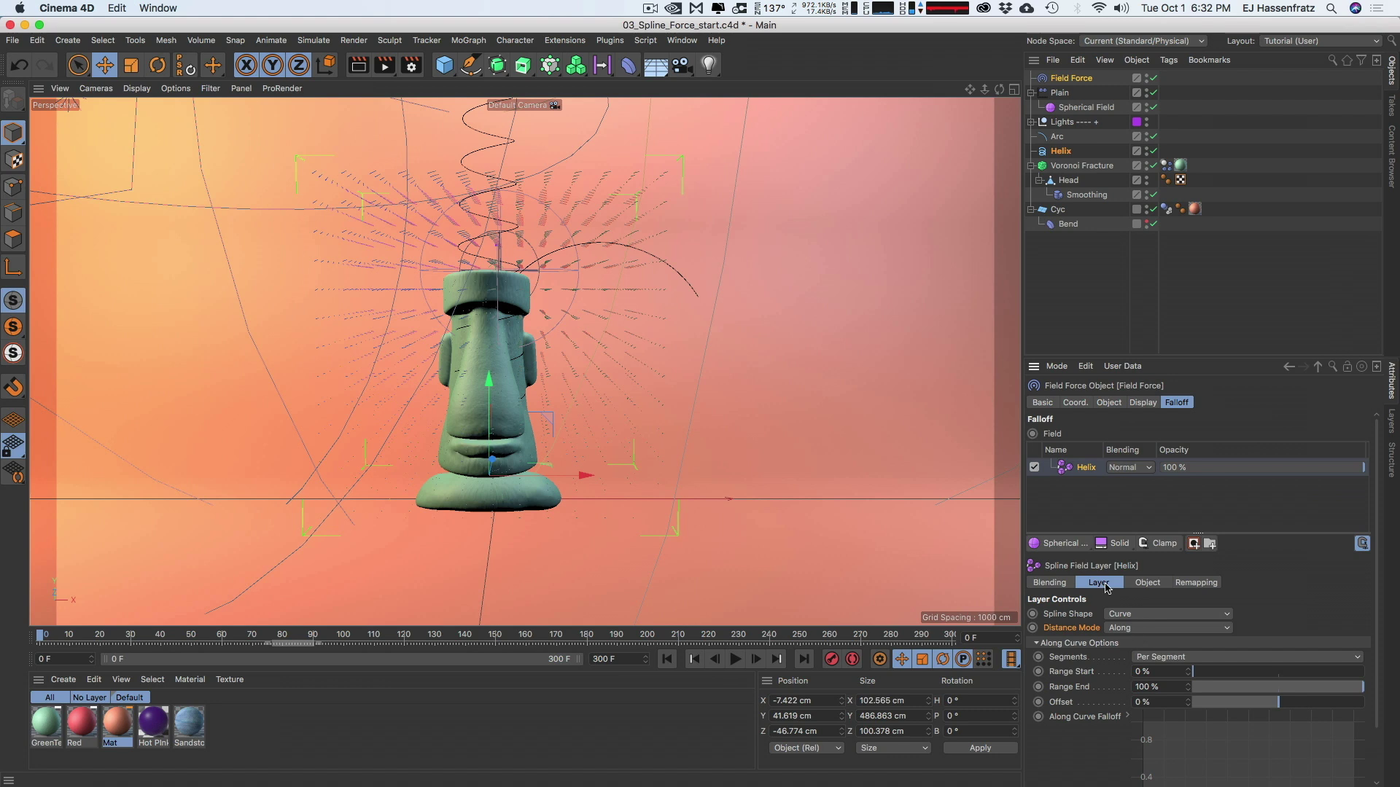
# Set the falloff Helix layer's distance mode to Radius with a radius of 123 cm
pyautogui.click(1123, 628)
pyautogui.click(1152, 656)
pyautogui.moveTo(1207, 662); pyautogui.dragTo(1383, 657)
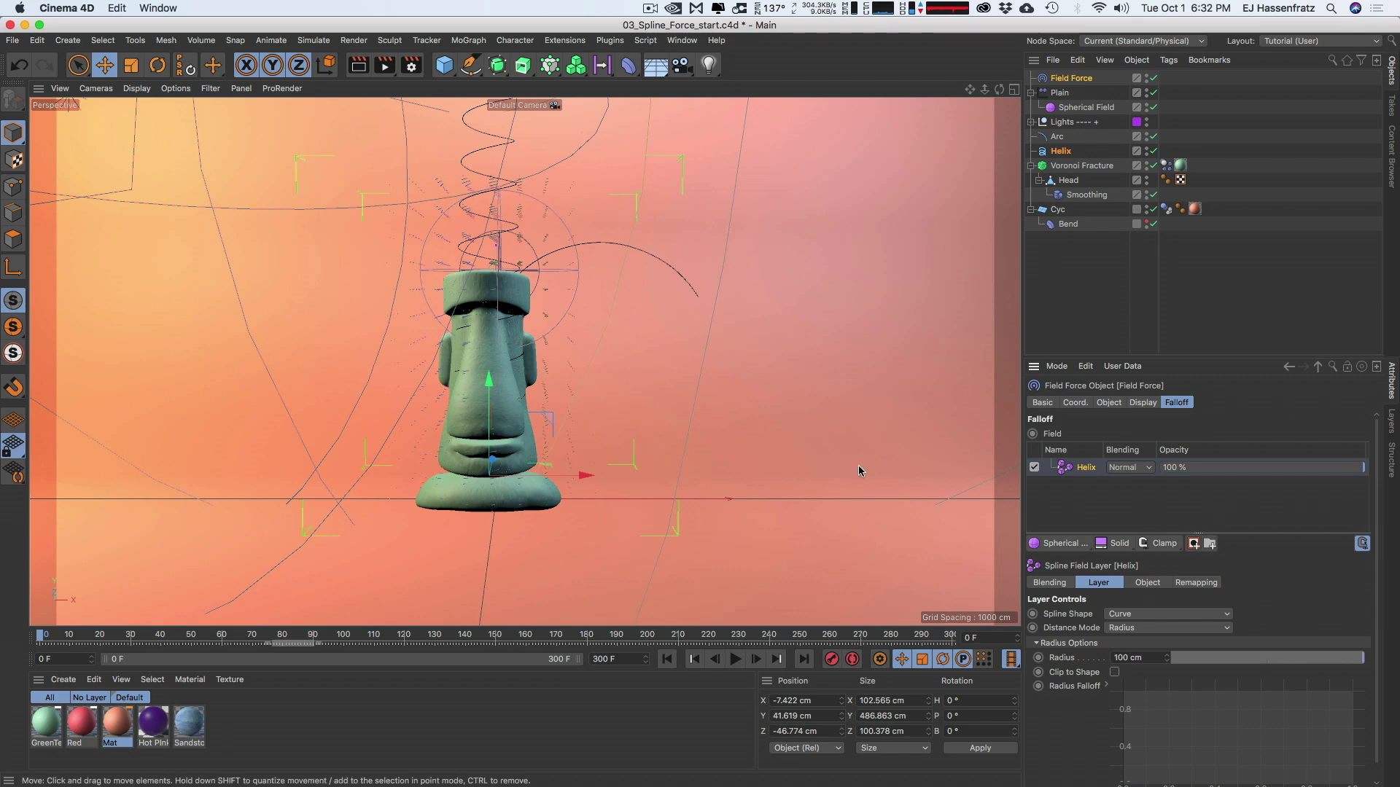
pyautogui.moveTo(485, 261)
pyautogui.keyDown('alt'); pyautogui.mouseDown()
pyautogui.moveTo(496, 254)
pyautogui.moveTo(500, 275)
pyautogui.mouseUp(); pyautogui.keyUp('alt')
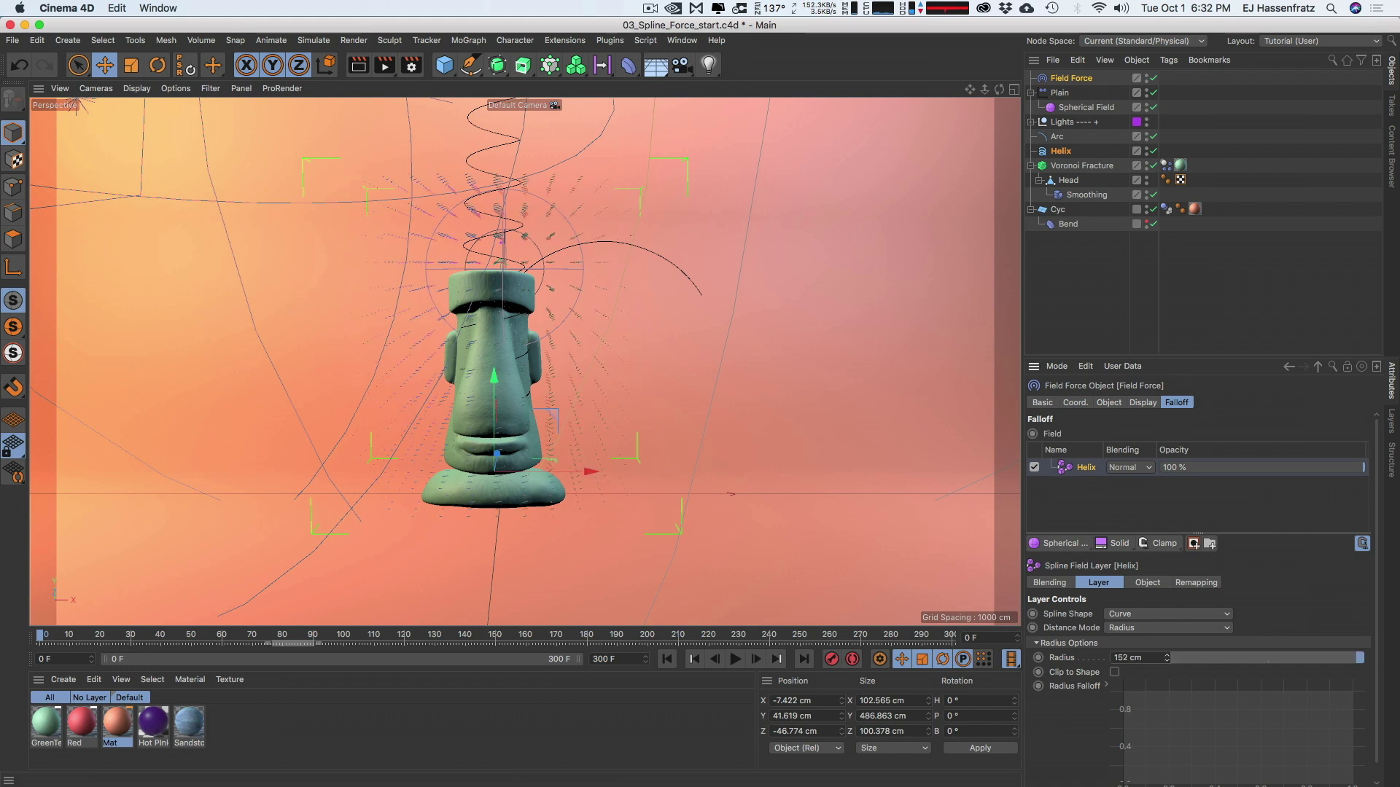
pyautogui.moveTo(1166, 658); pyautogui.dragTo(1166, 644)
pyautogui.keyDown('alt'); pyautogui.moveTo(488, 285); pyautogui.dragTo(437, 206); pyautogui.keyUp('alt')
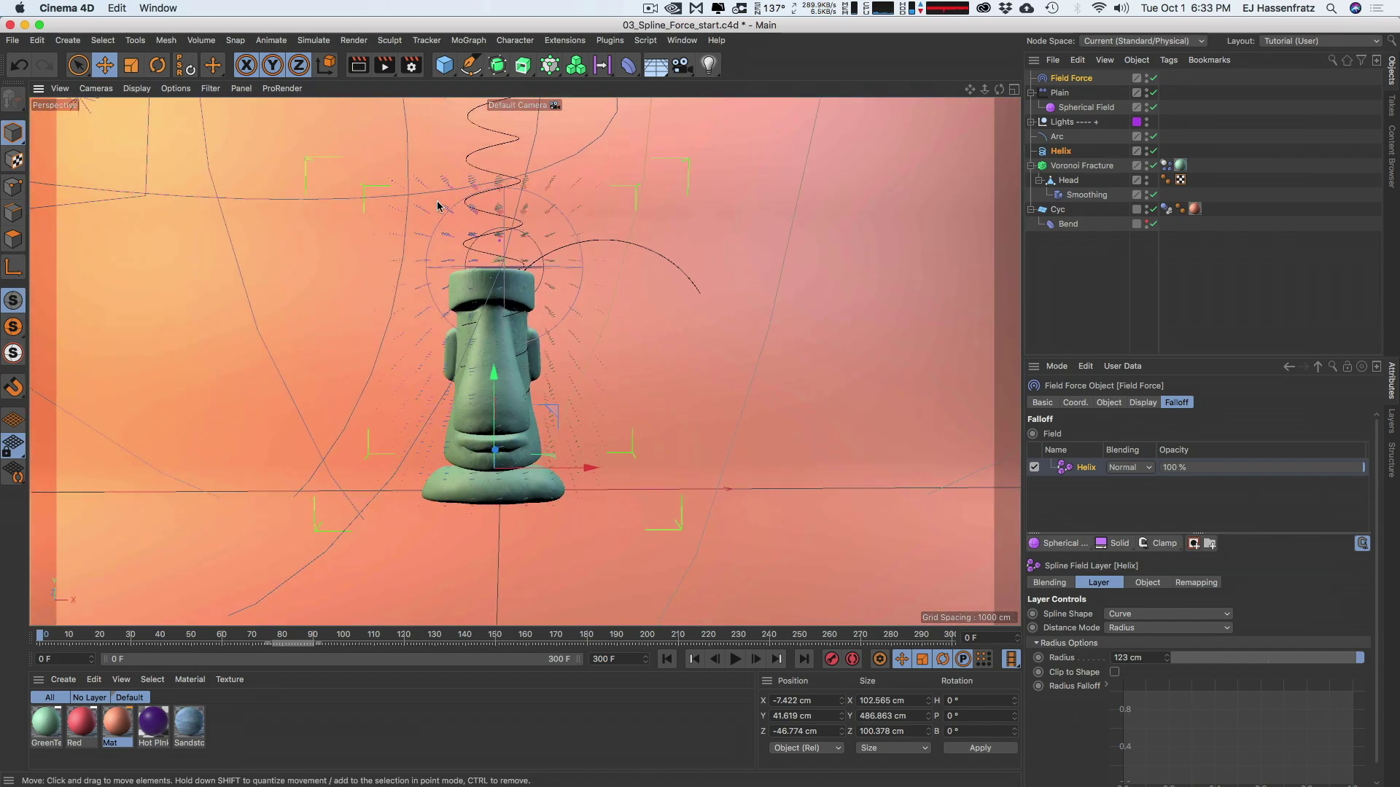
# Play the simulation while moving the Spherical Field around the head to about X -3, Y 187, Z -82 cm, and return to the first frame
pyautogui.click(1077, 108)
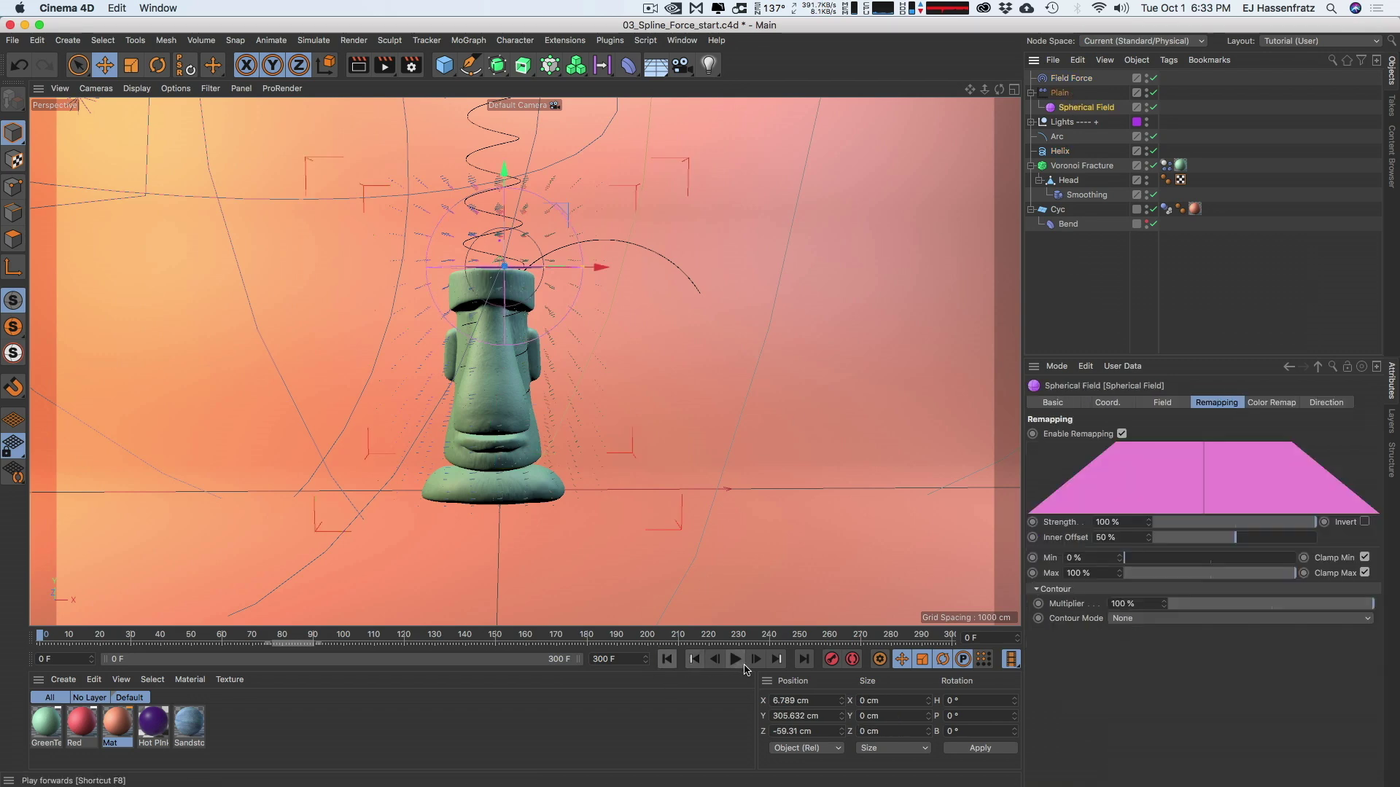
pyautogui.moveTo(561, 197); pyautogui.dragTo(595, 135)
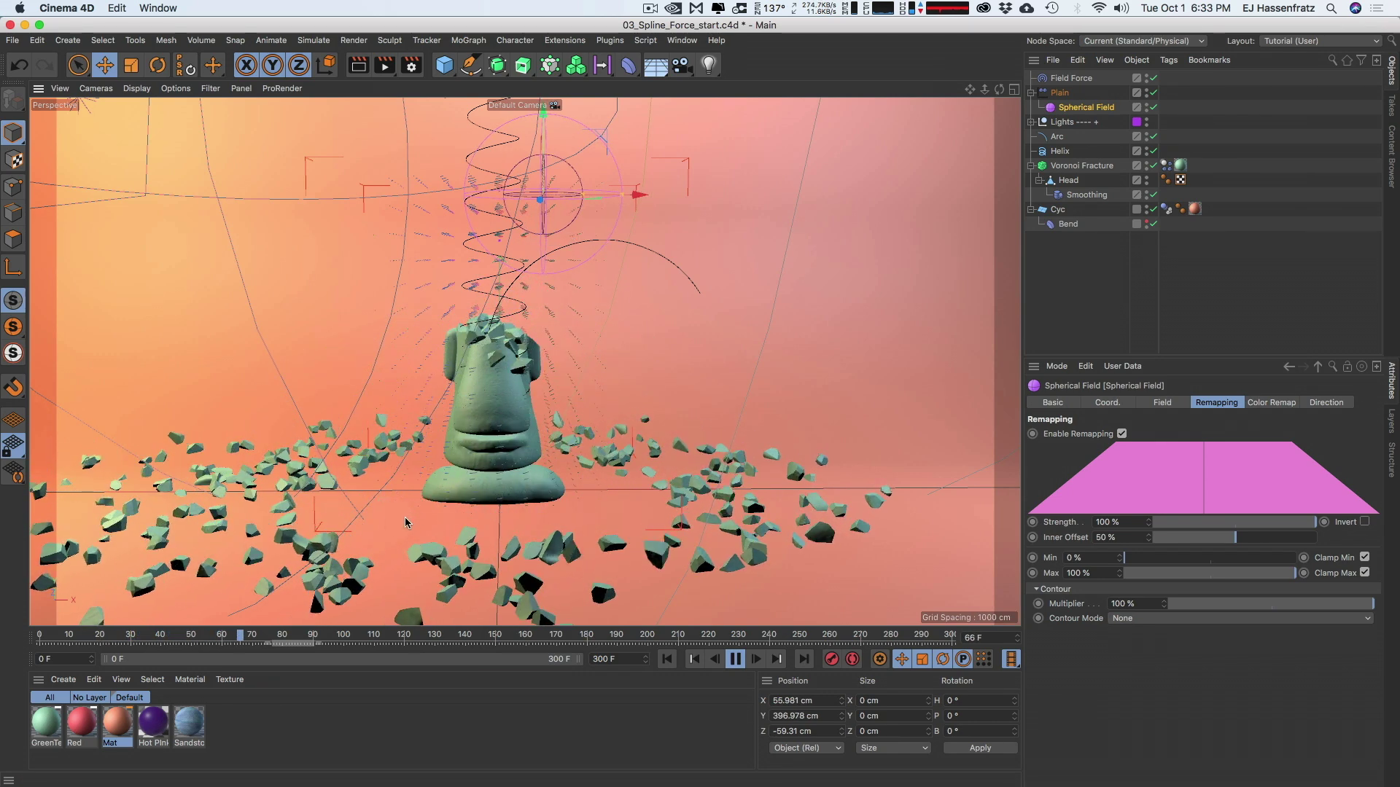
pyautogui.moveTo(605, 176); pyautogui.dragTo(527, 404)
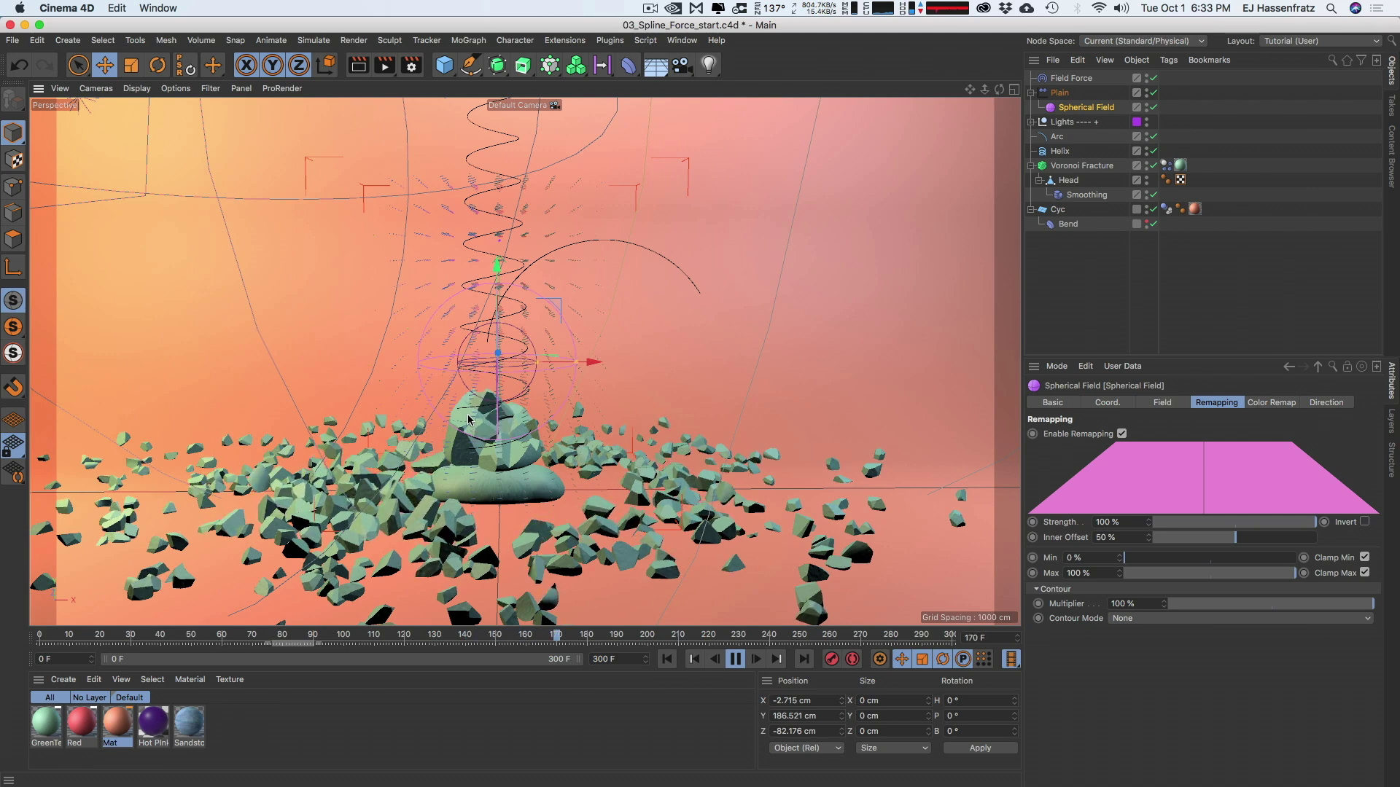
pyautogui.hotkey('shift', 'f')
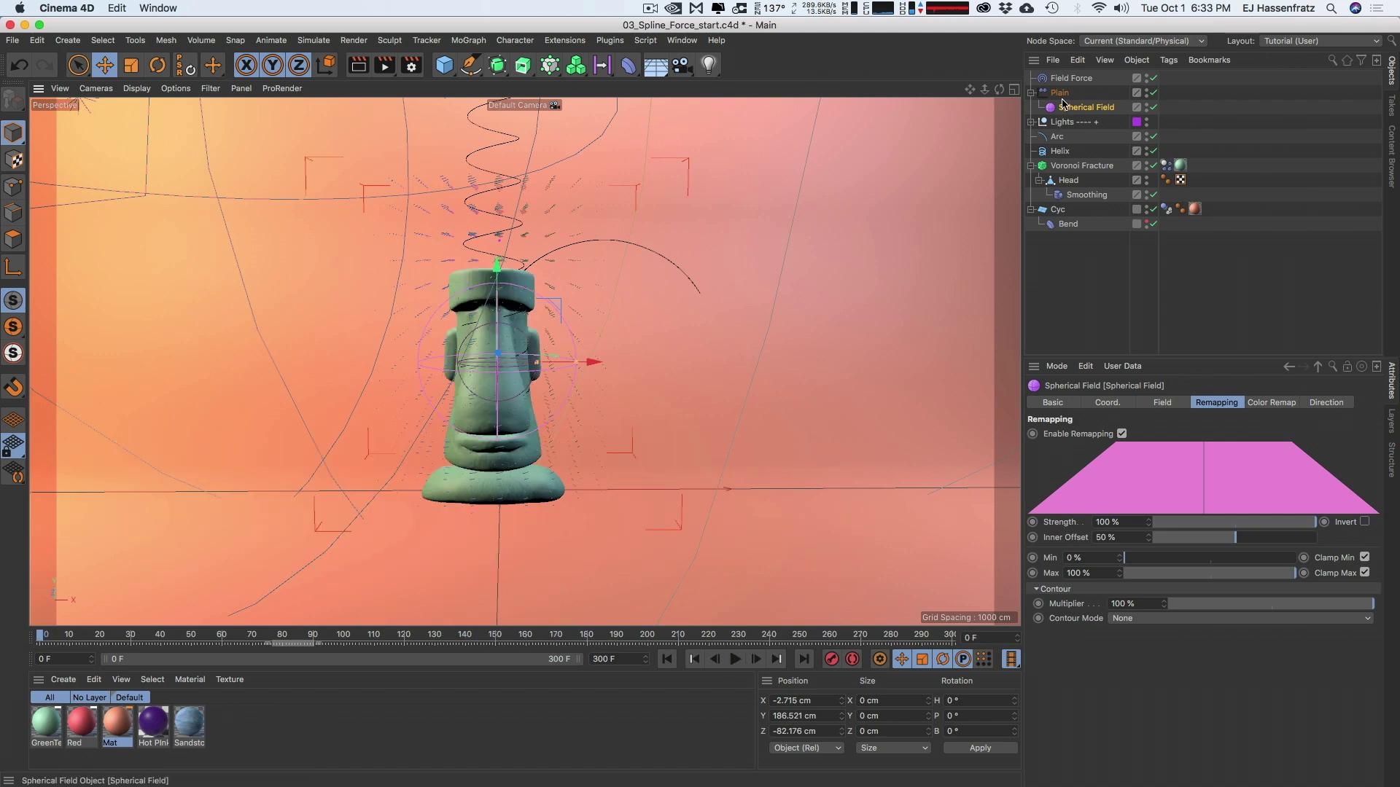
# Replace the Helix with the Arc spline in the Field Force's direction field and falloff, and disable the Helix object
pyautogui.click(1068, 78)
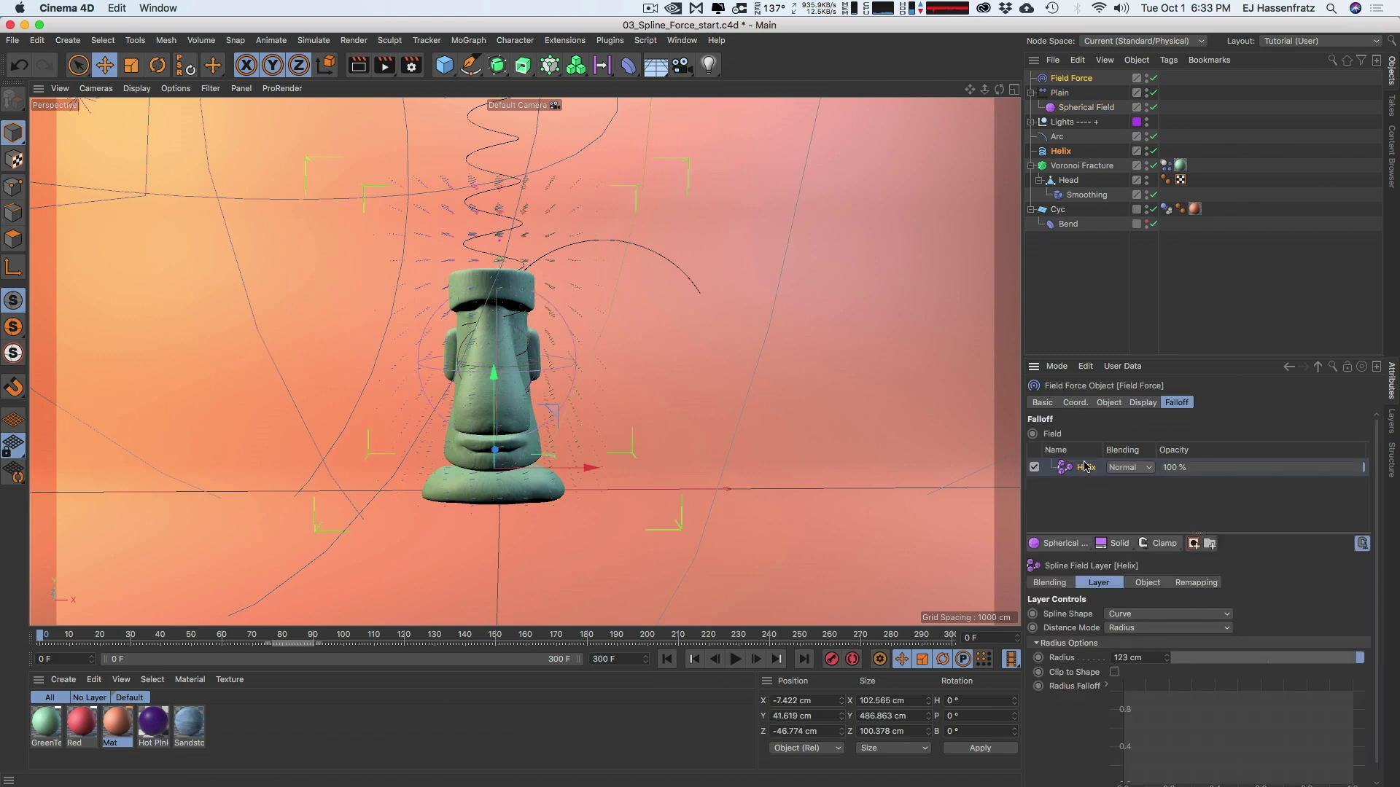
pyautogui.click(1109, 403)
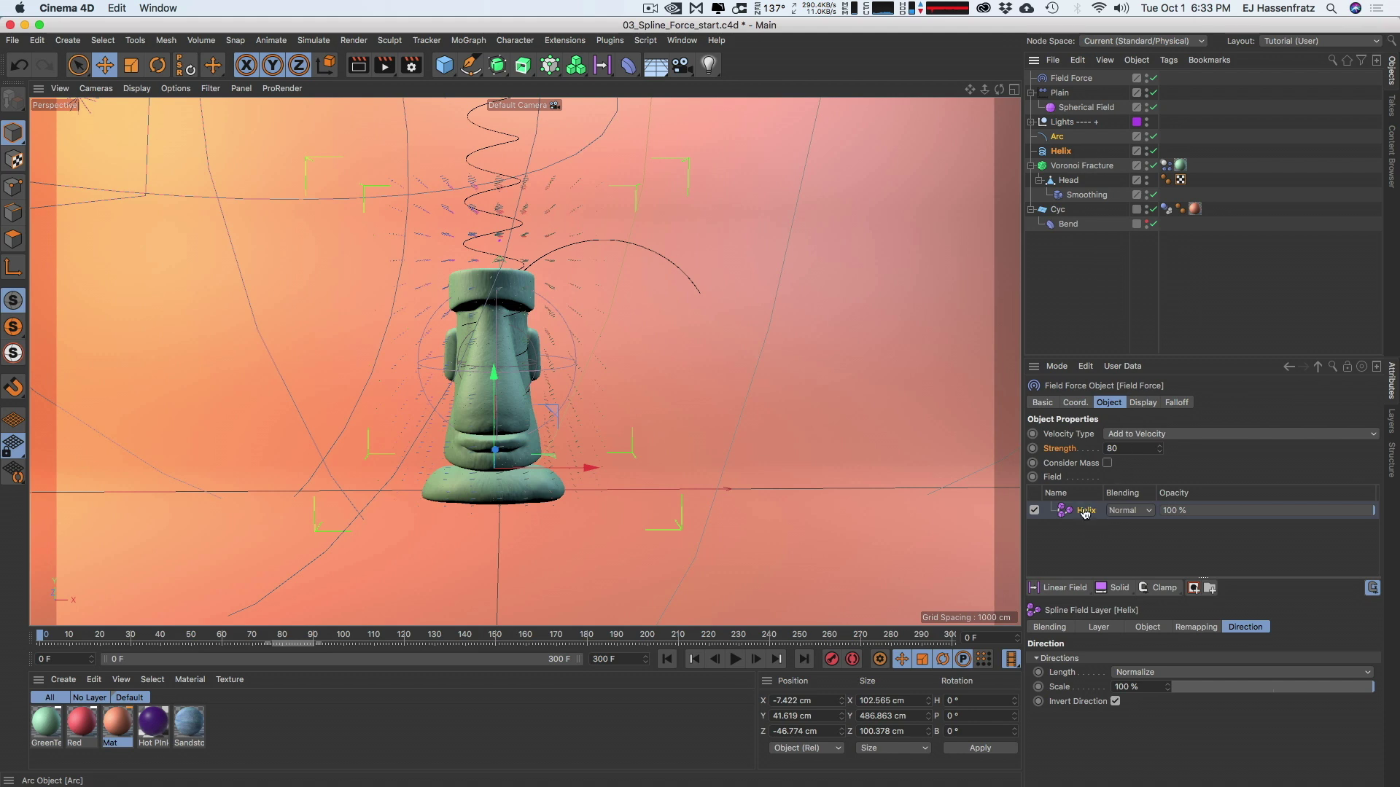
pyautogui.moveTo(1087, 512); pyautogui.dragTo(1086, 513)
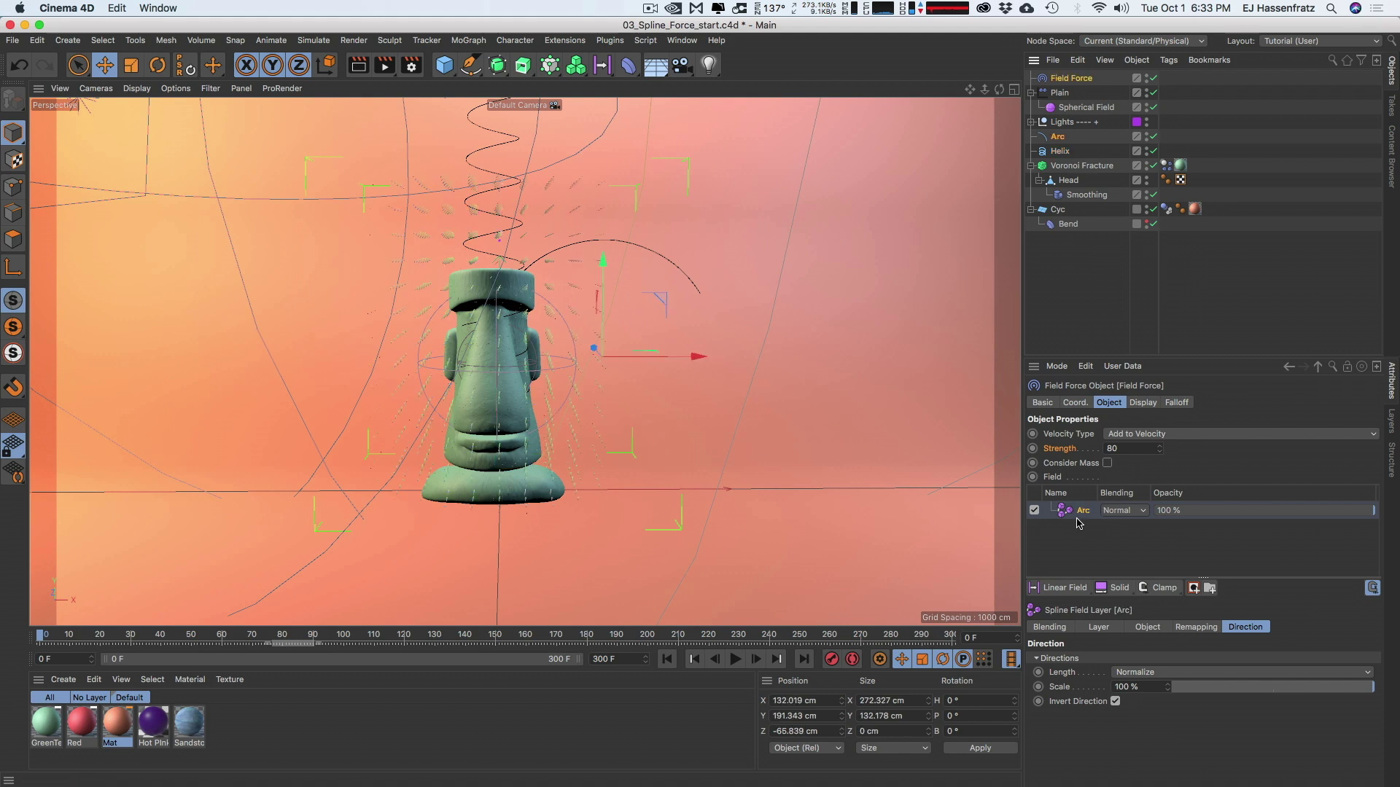
pyautogui.click(1183, 404)
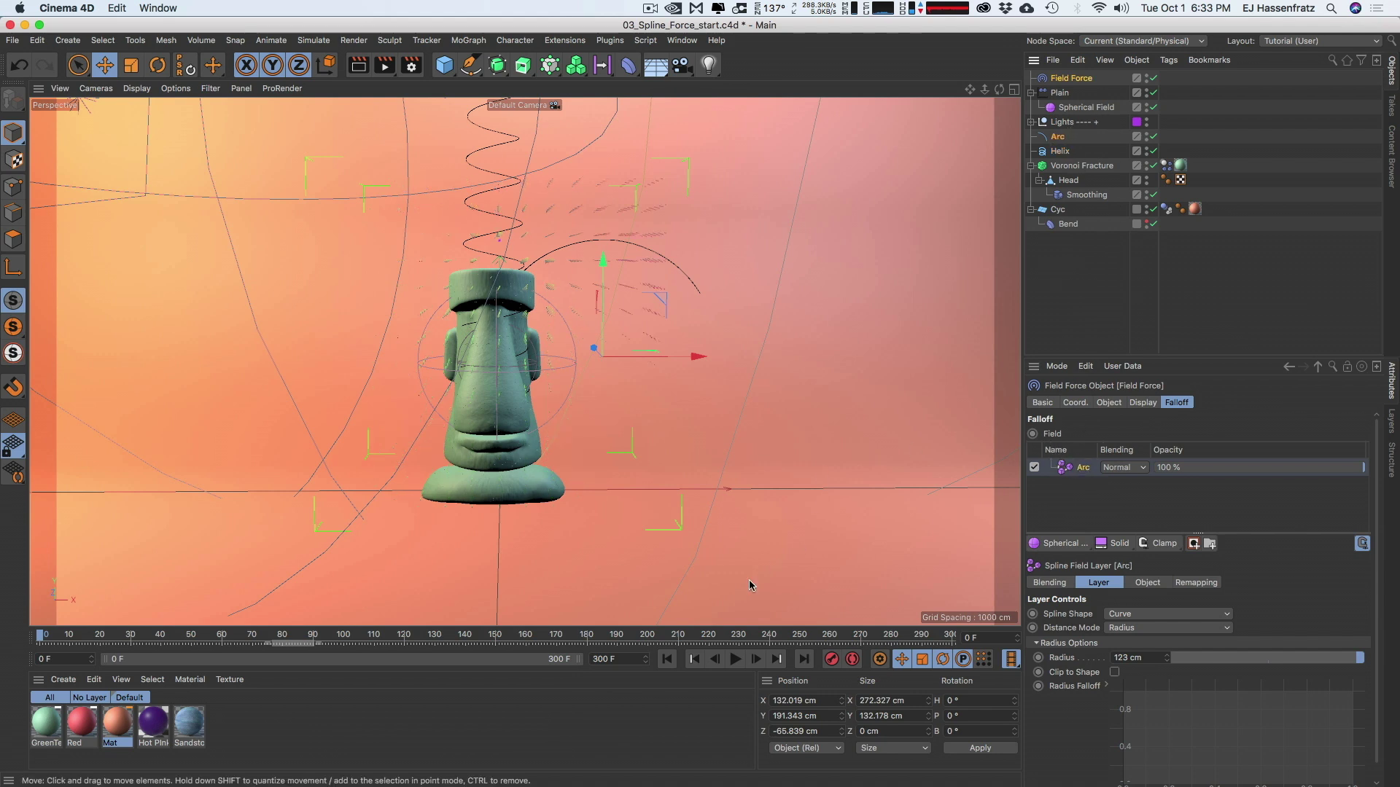
pyautogui.keyDown('alt'); pyautogui.moveTo(622, 323); pyautogui.dragTo(607, 326, button='middle'); pyautogui.keyUp('alt')
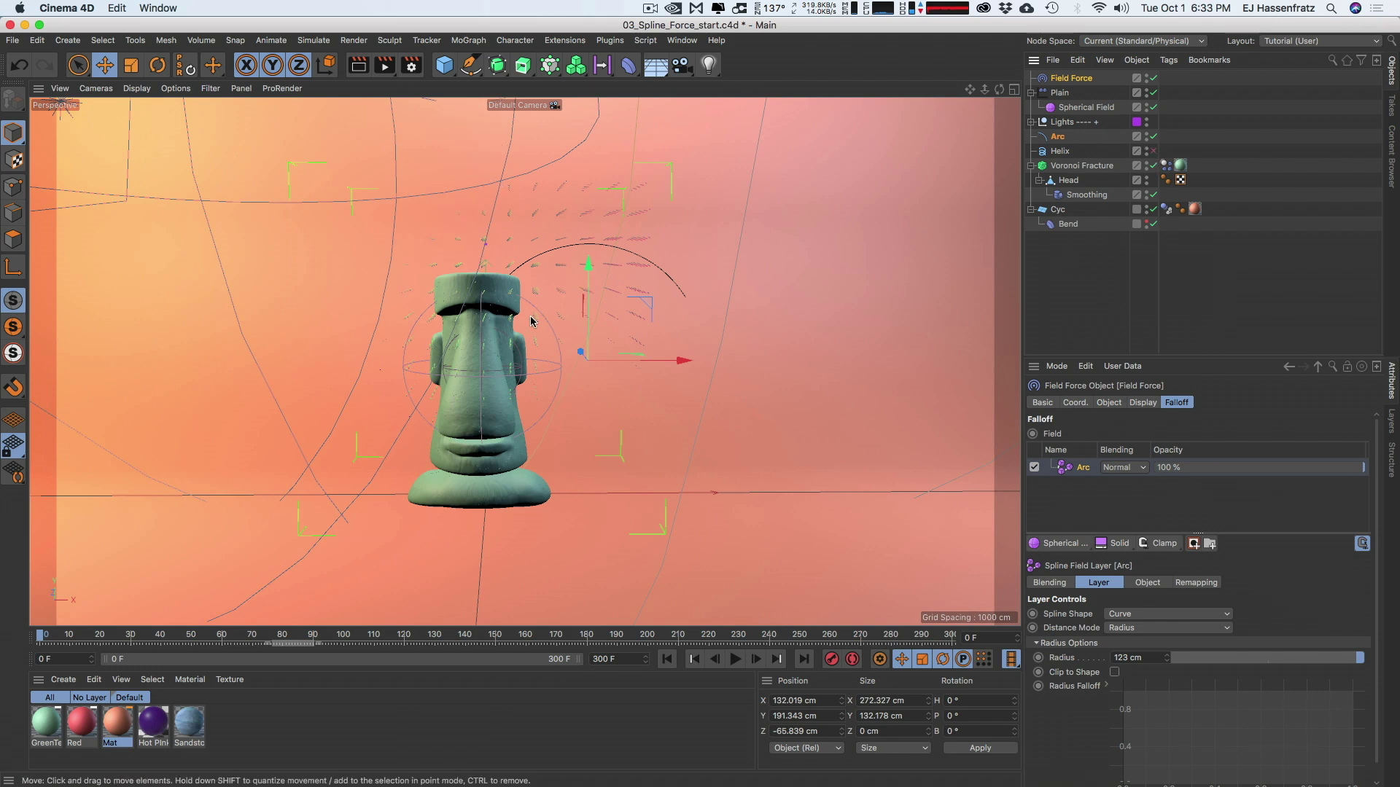
pyautogui.keyDown('alt'); pyautogui.moveTo(533, 316); pyautogui.dragTo(540, 318); pyautogui.keyUp('alt')
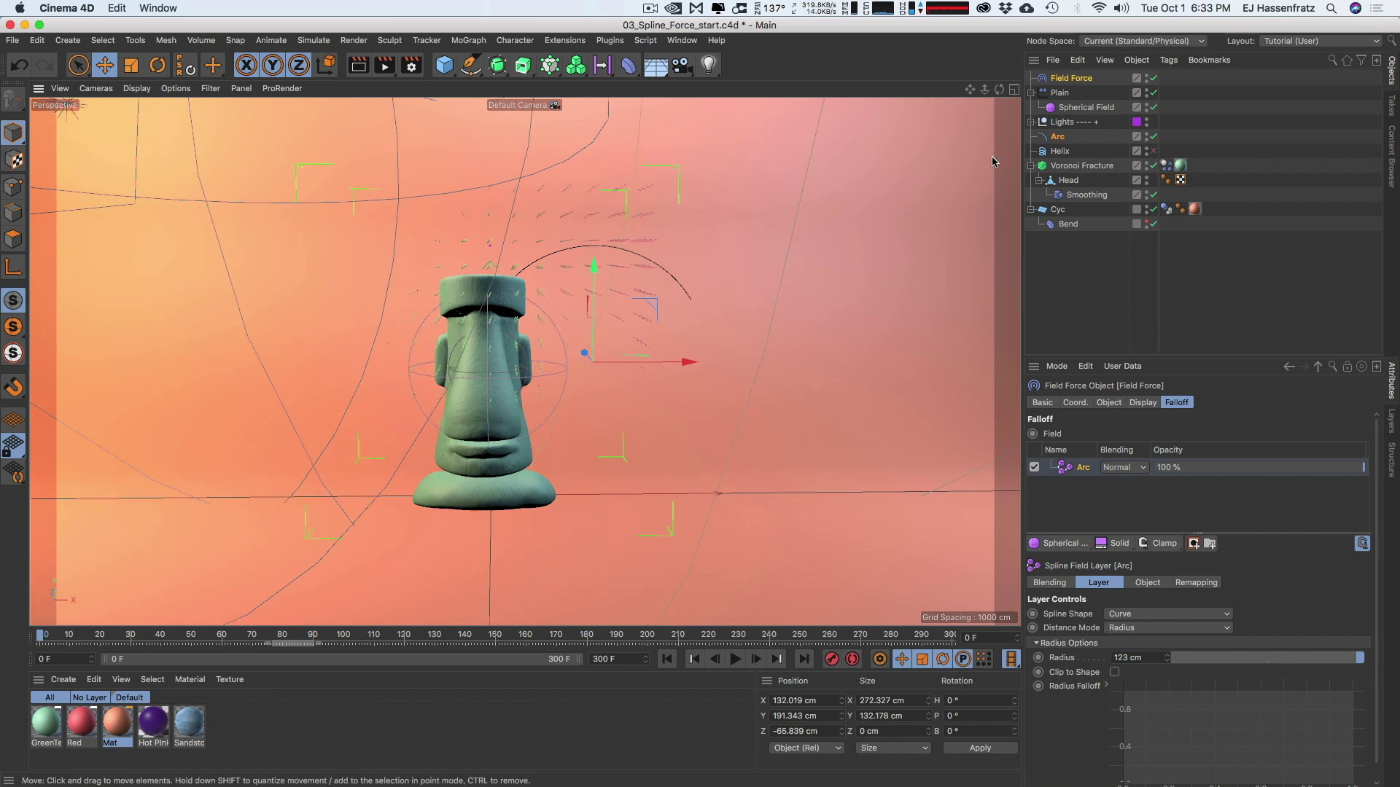
# Raise the Field Force's display line density to 34 % and its displayed vector length scale to 0.79
pyautogui.click(1108, 403)
pyautogui.keyDown('alt'); pyautogui.moveTo(533, 278); pyautogui.dragTo(548, 294, button='right'); pyautogui.keyUp('alt')
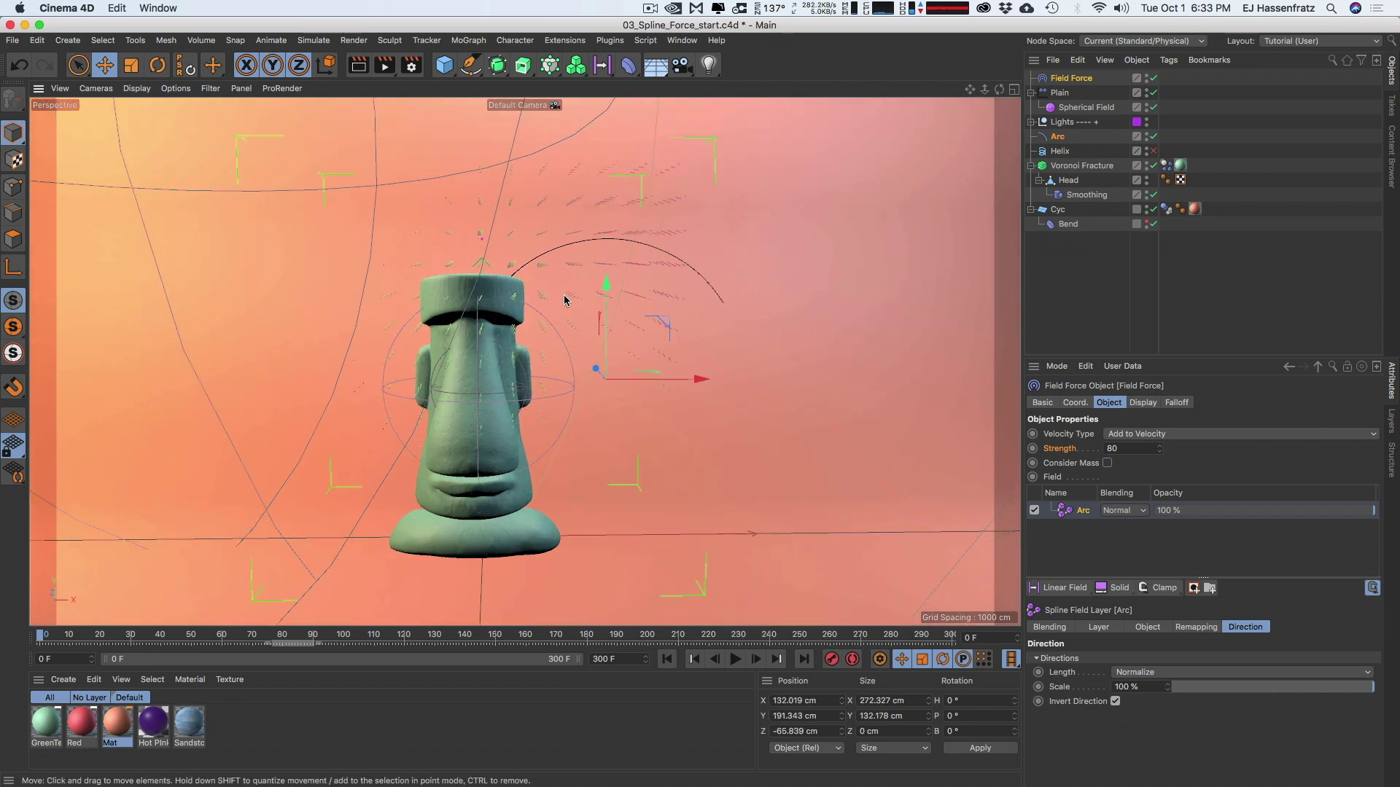
pyautogui.click(1176, 404)
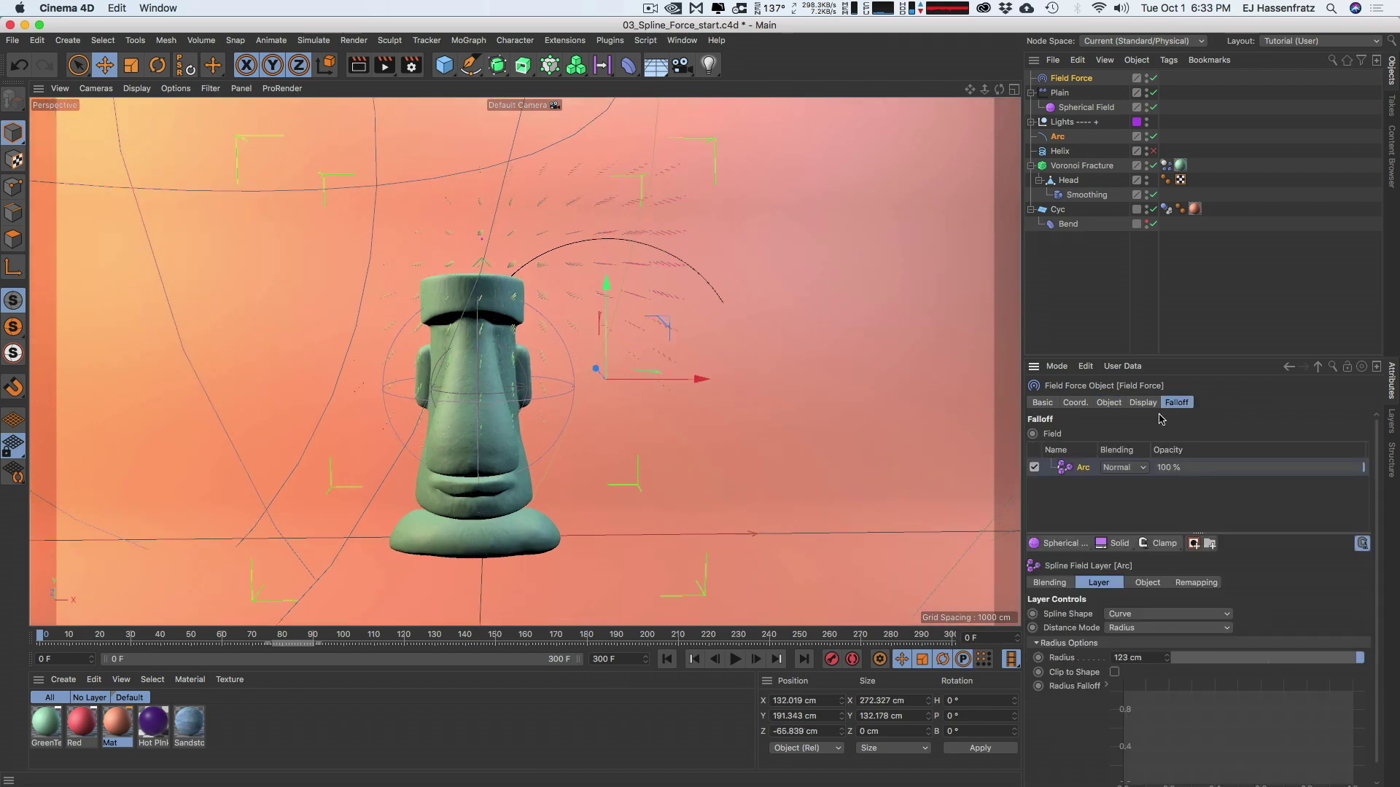
pyautogui.click(1145, 404)
pyautogui.moveTo(1240, 468); pyautogui.dragTo(1265, 468)
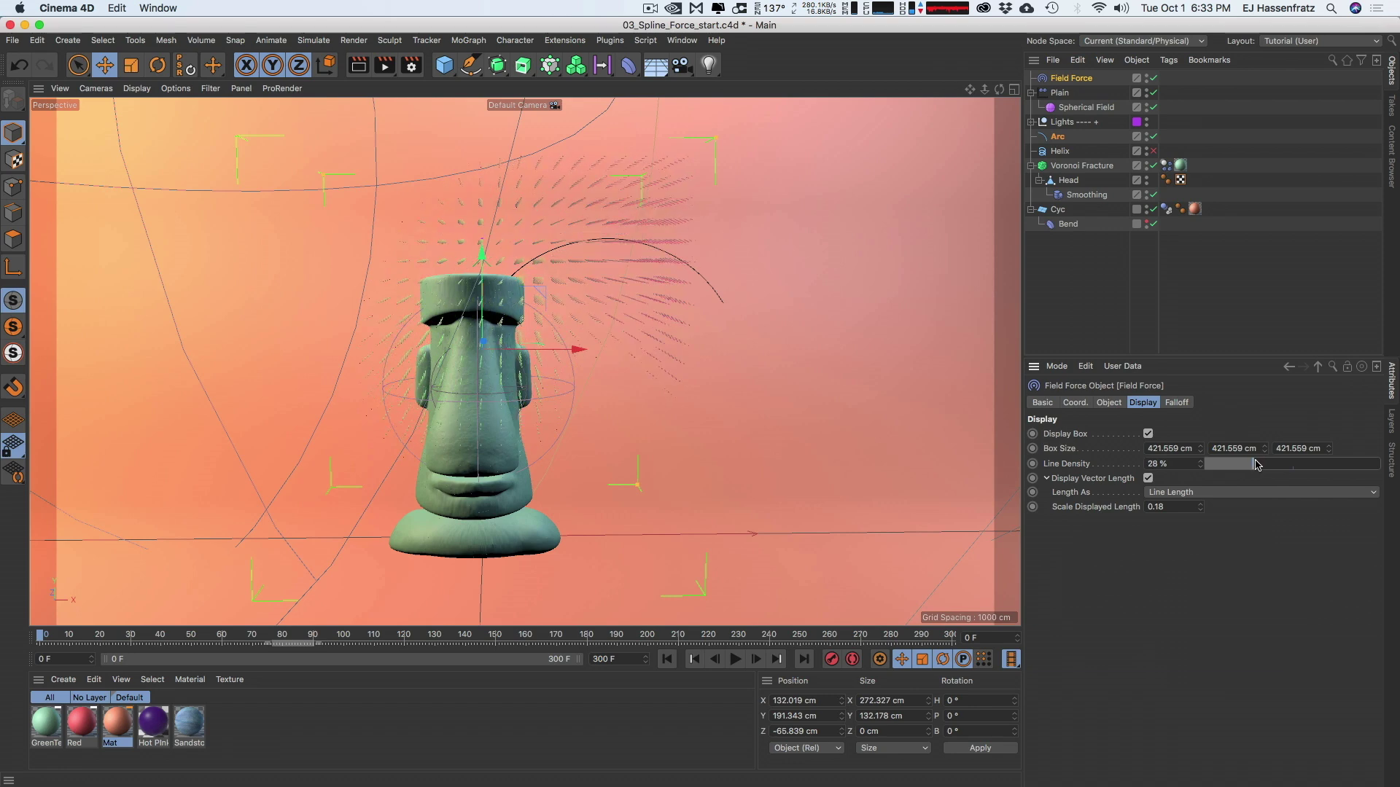
pyautogui.moveTo(1200, 507); pyautogui.dragTo(1200, 478)
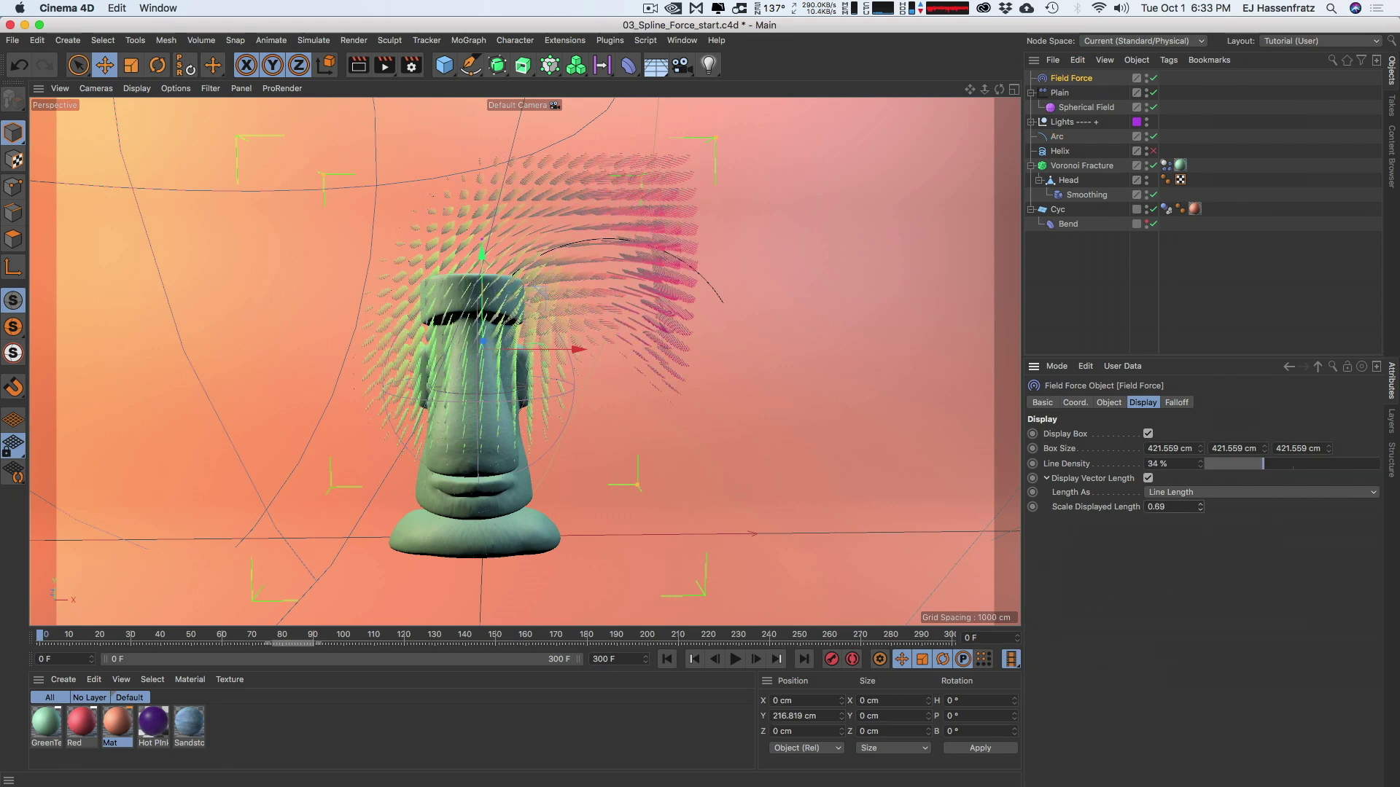
# Flatten the Field Force's display box by setting its Z size to 0 cm
pyautogui.keyDown('alt'); pyautogui.moveTo(427, 353); pyautogui.dragTo(431, 341); pyautogui.keyUp('alt')
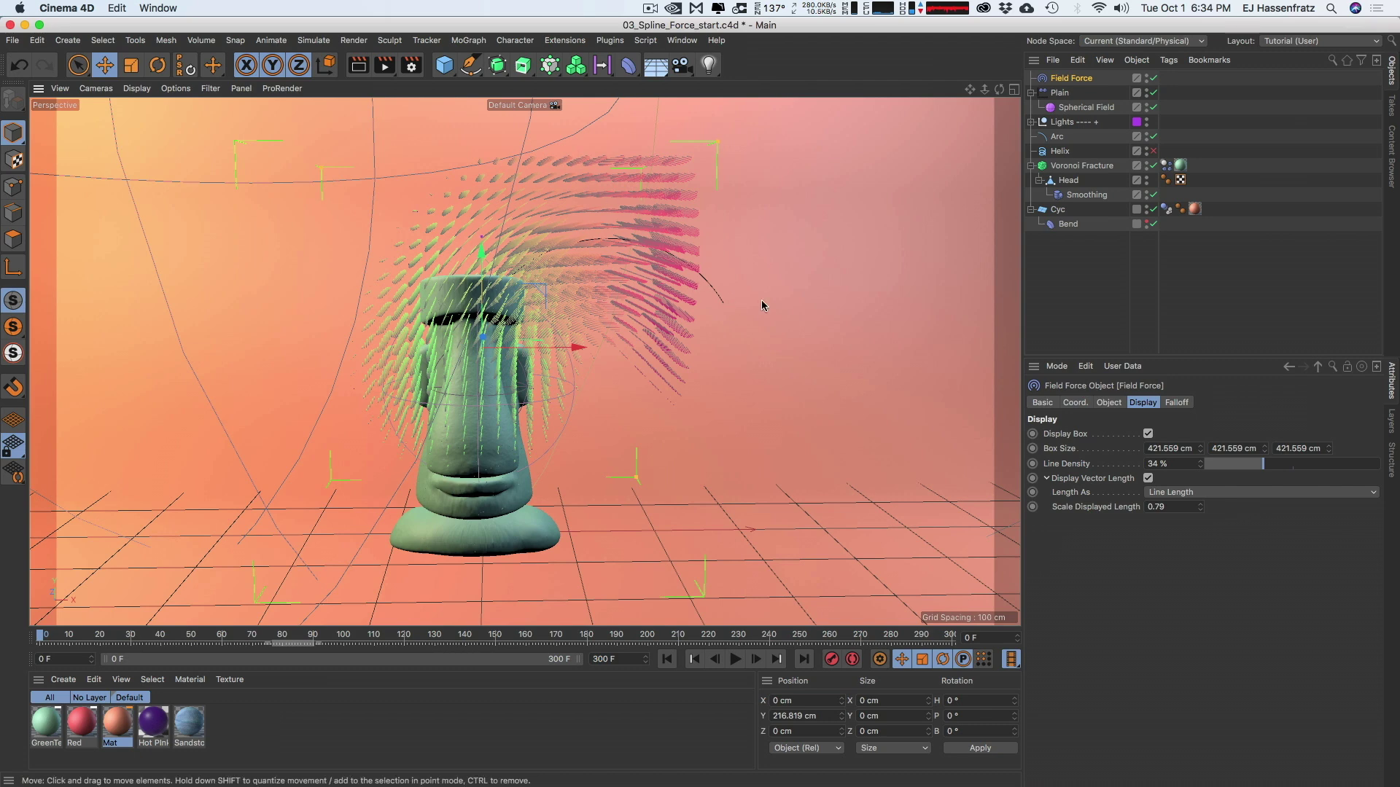
pyautogui.keyDown('alt'); pyautogui.moveTo(718, 315); pyautogui.dragTo(651, 278); pyautogui.keyUp('alt')
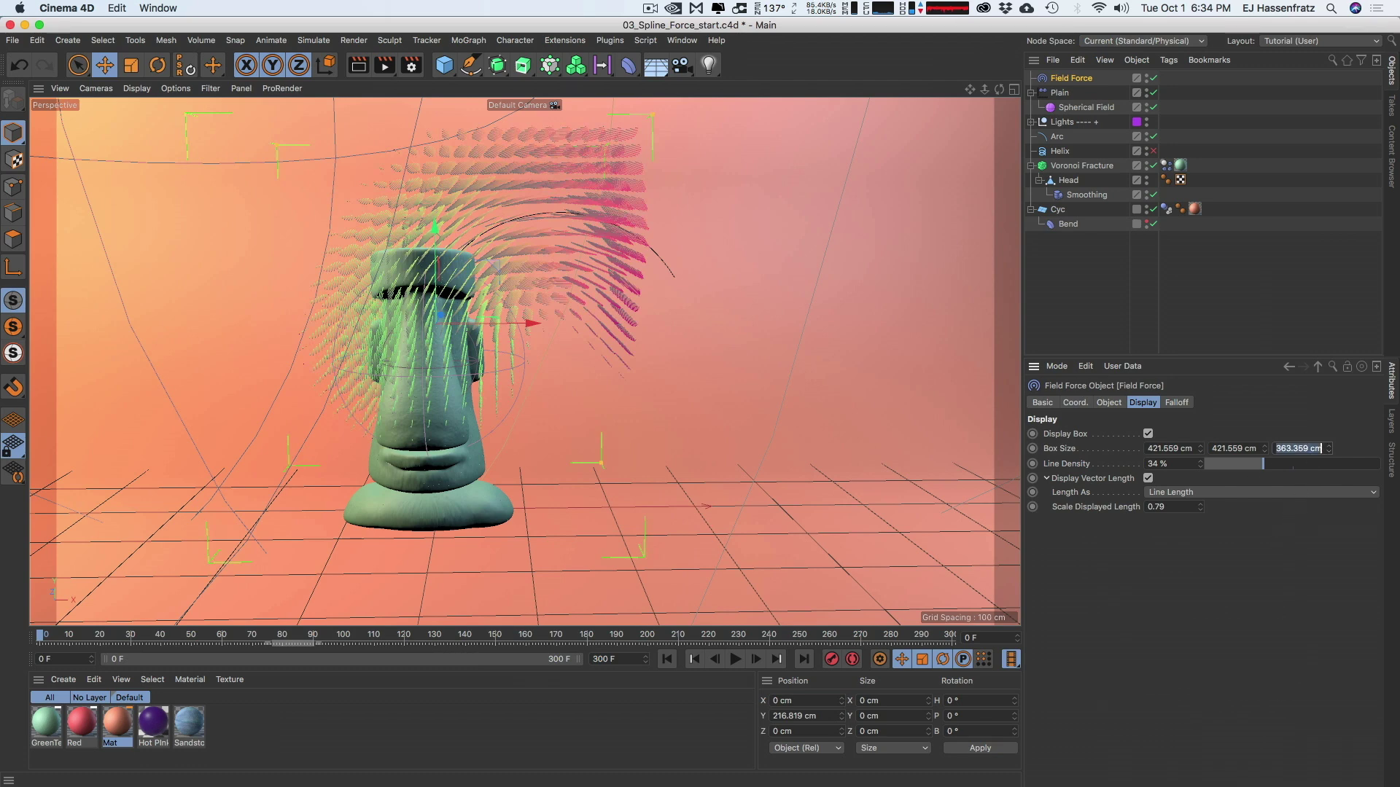
pyautogui.write('0')
pyautogui.press('Return')
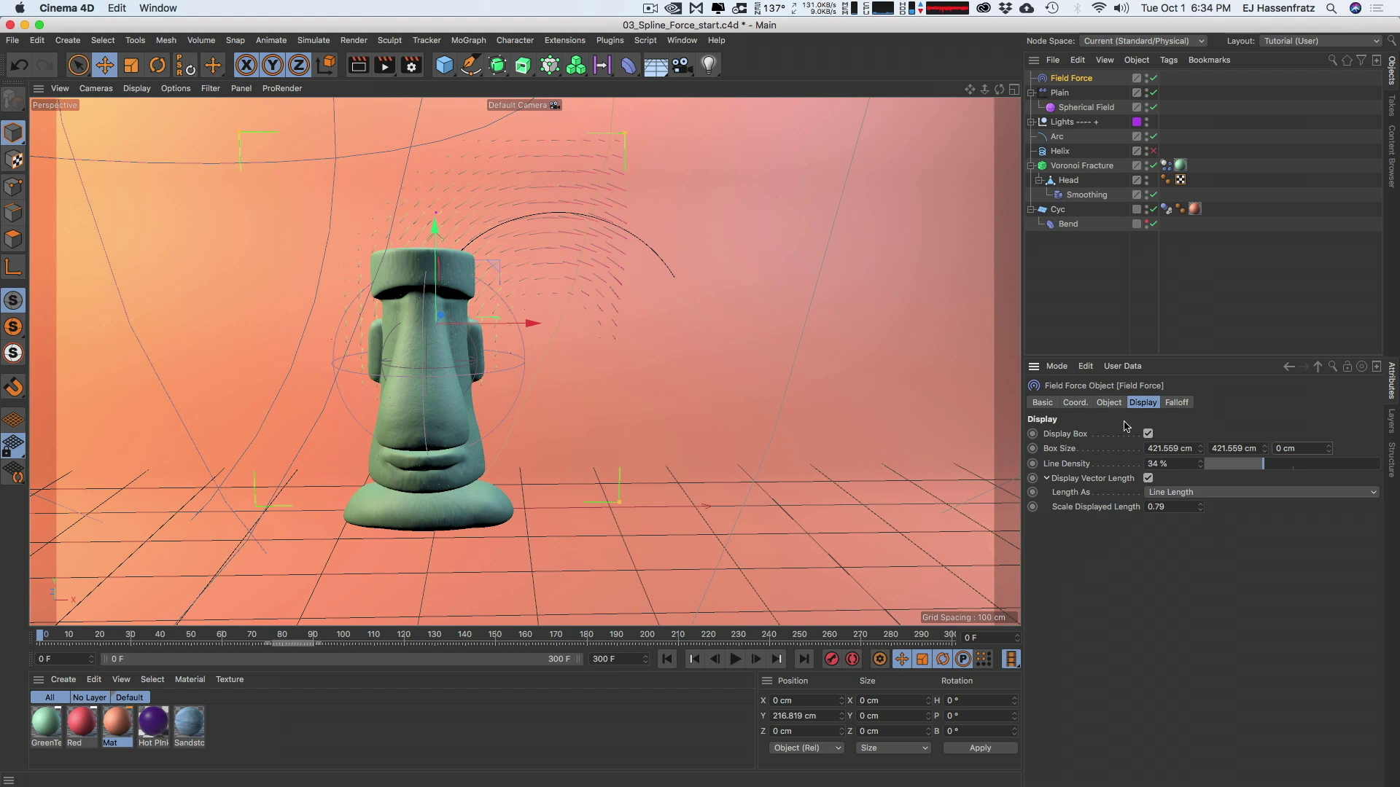
# Set the radius of the Arc layer in the Field Force's falloff to 100 cm
pyautogui.click(1167, 405)
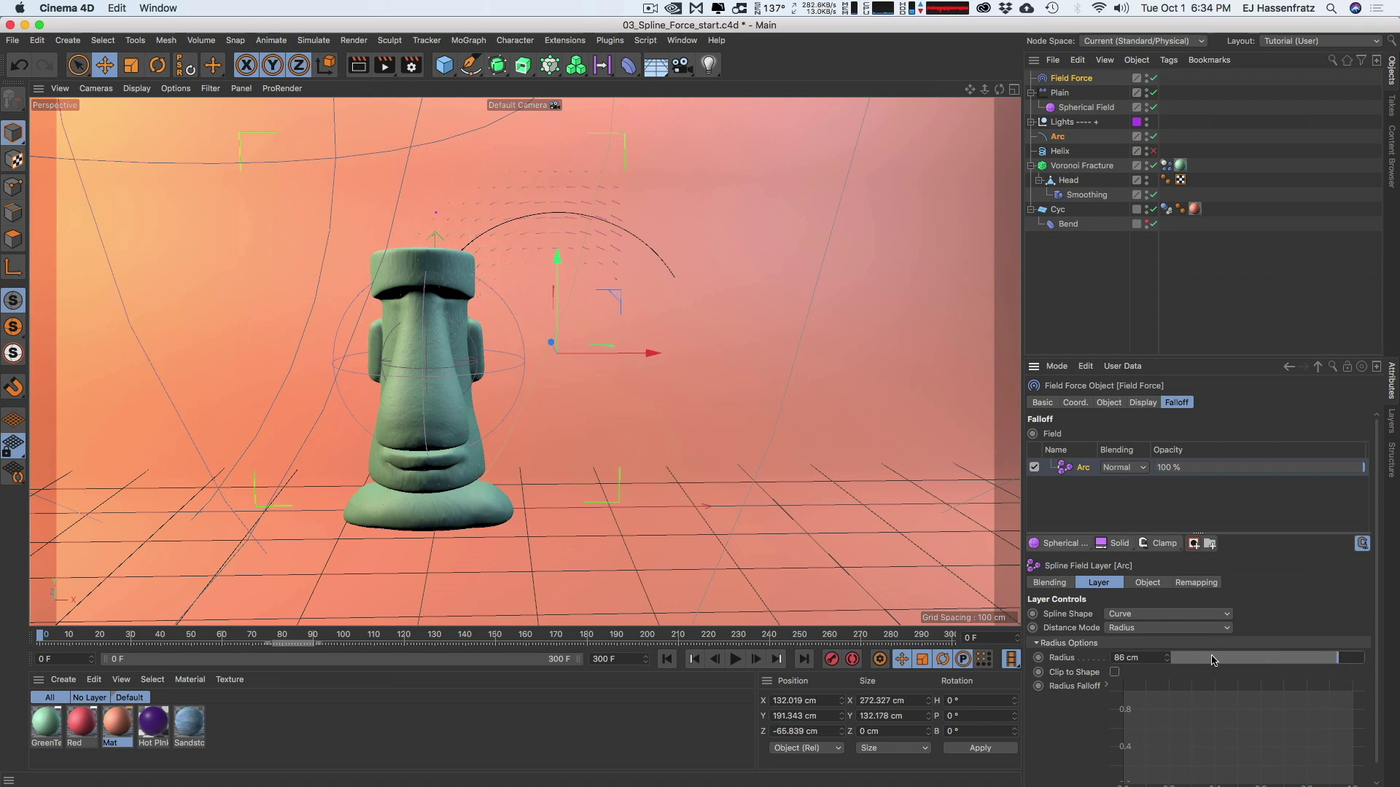
pyautogui.keyDown('alt'); pyautogui.moveTo(534, 222); pyautogui.dragTo(499, 284); pyautogui.keyUp('alt')
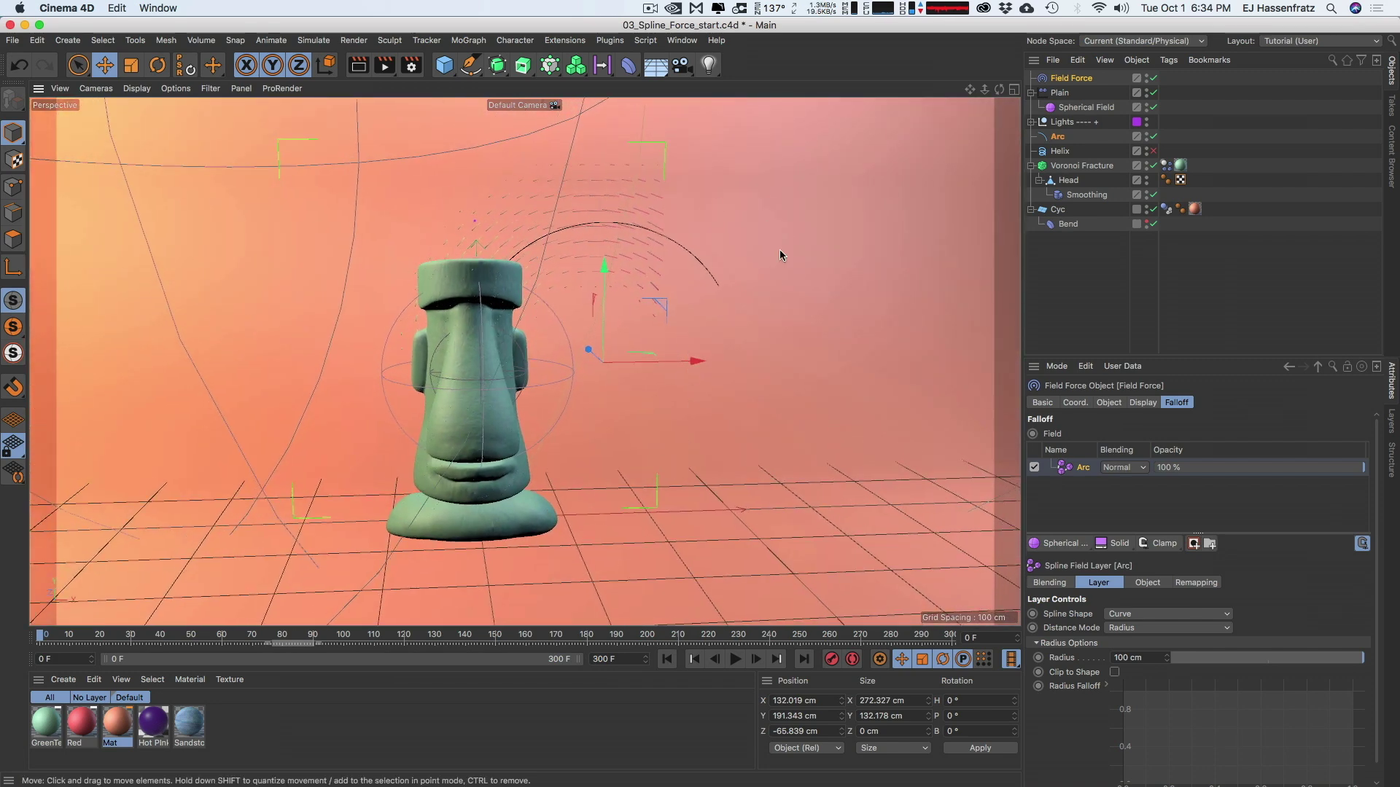
pyautogui.keyDown('alt'); pyautogui.moveTo(533, 494); pyautogui.dragTo(530, 498); pyautogui.keyUp('alt')
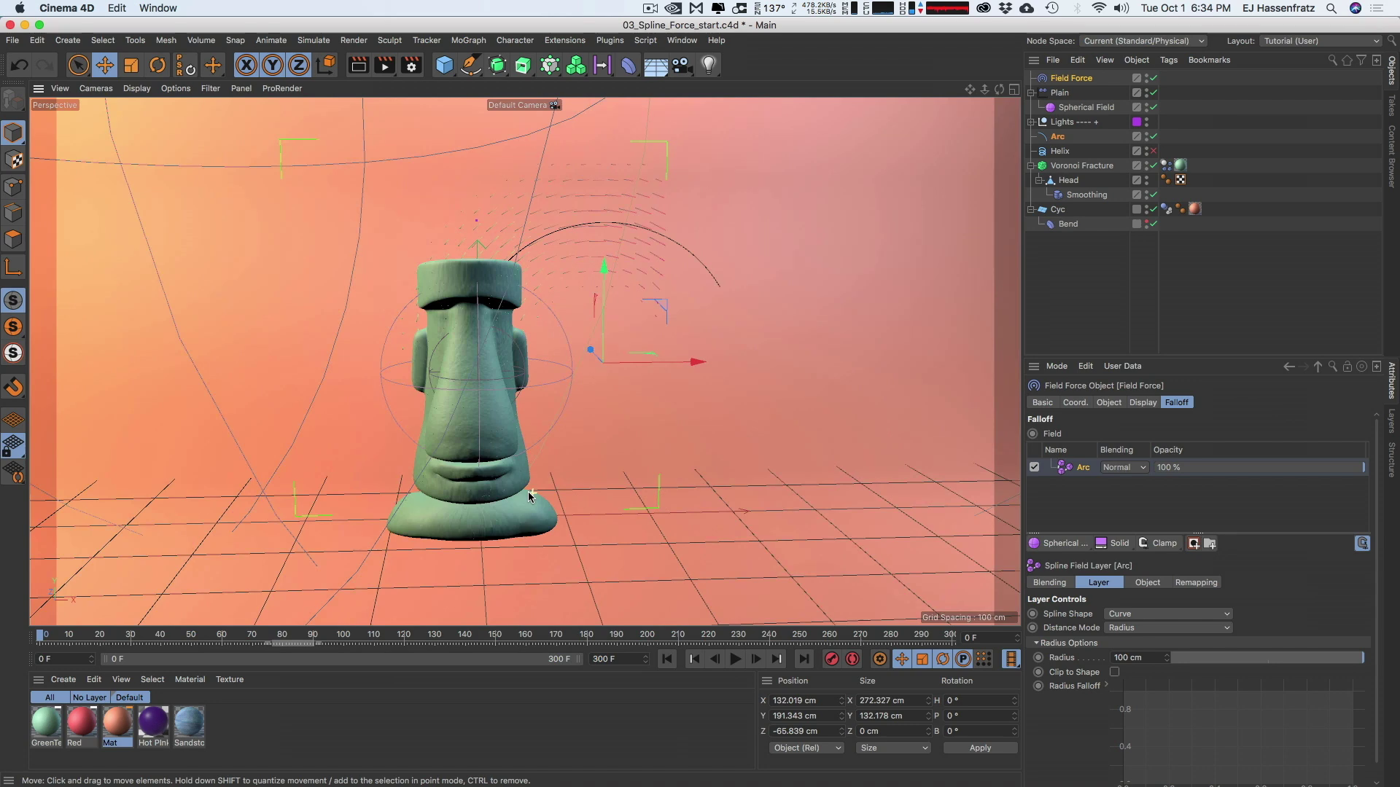
# Play the simulation while moving the Spherical Field over the head to about X 131, Y 343, Z -105 cm, and return to the first frame
pyautogui.click(1071, 108)
pyautogui.moveTo(531, 308); pyautogui.dragTo(652, 136)
pyautogui.keyDown('alt'); pyautogui.moveTo(575, 211); pyautogui.dragTo(680, 568); pyautogui.keyUp('alt')
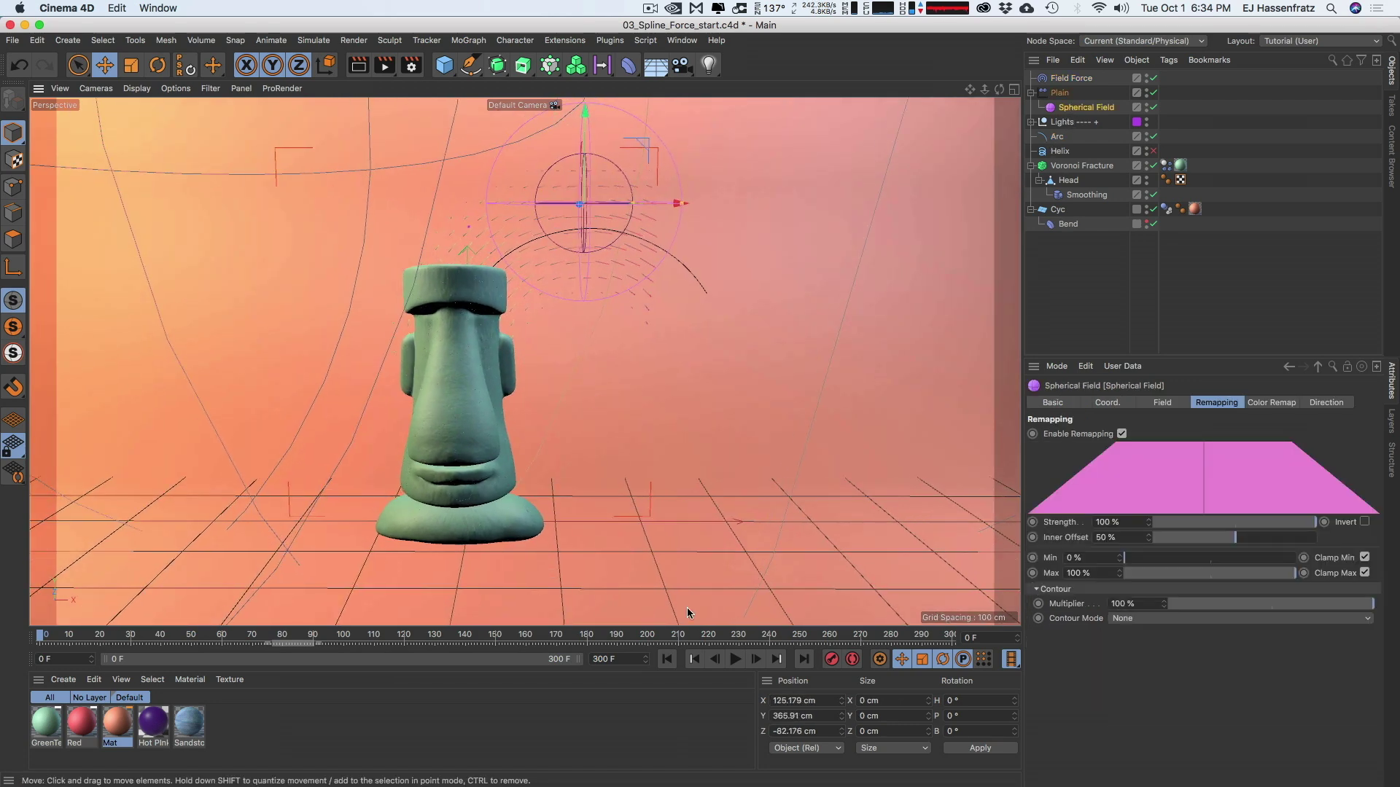
pyautogui.moveTo(524, 191); pyautogui.dragTo(505, 113)
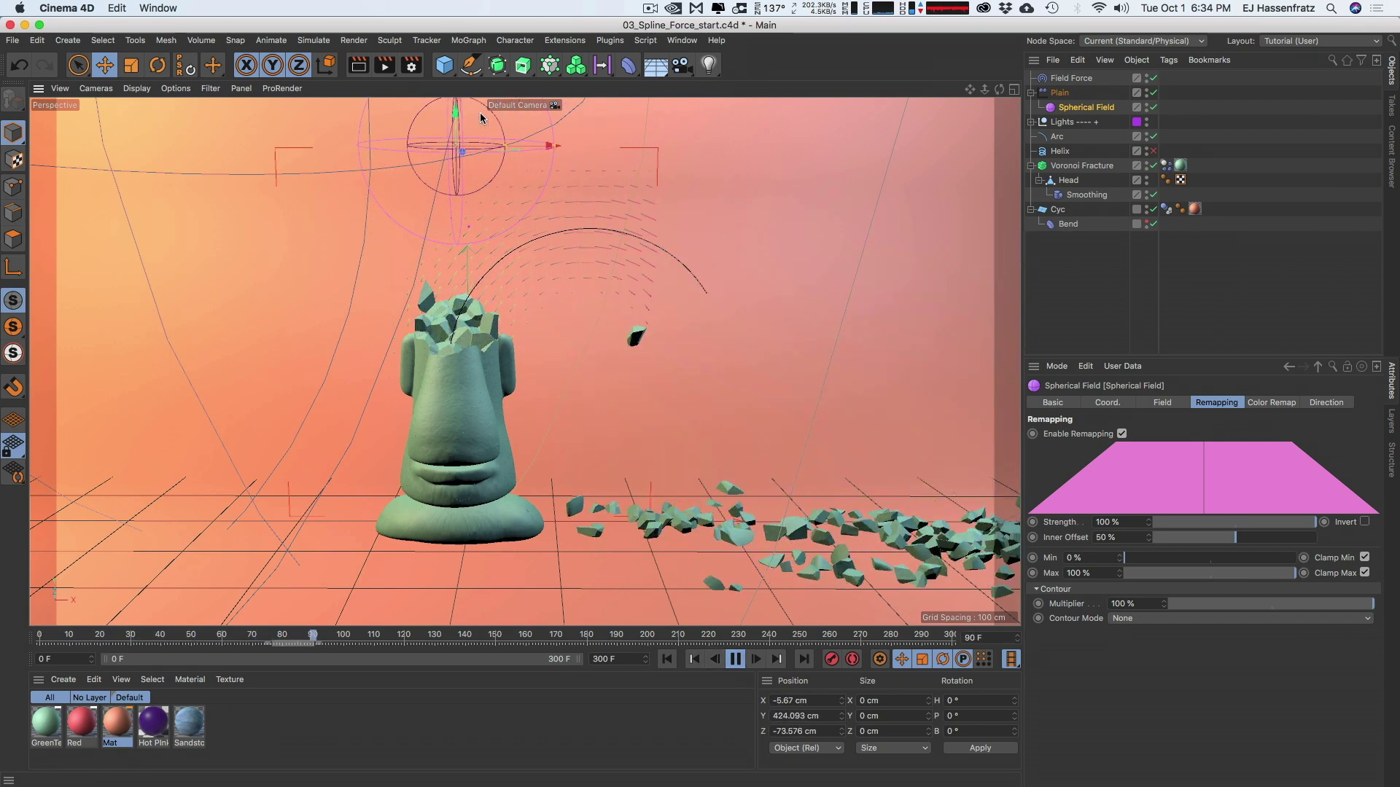
pyautogui.moveTo(528, 155); pyautogui.dragTo(514, 255)
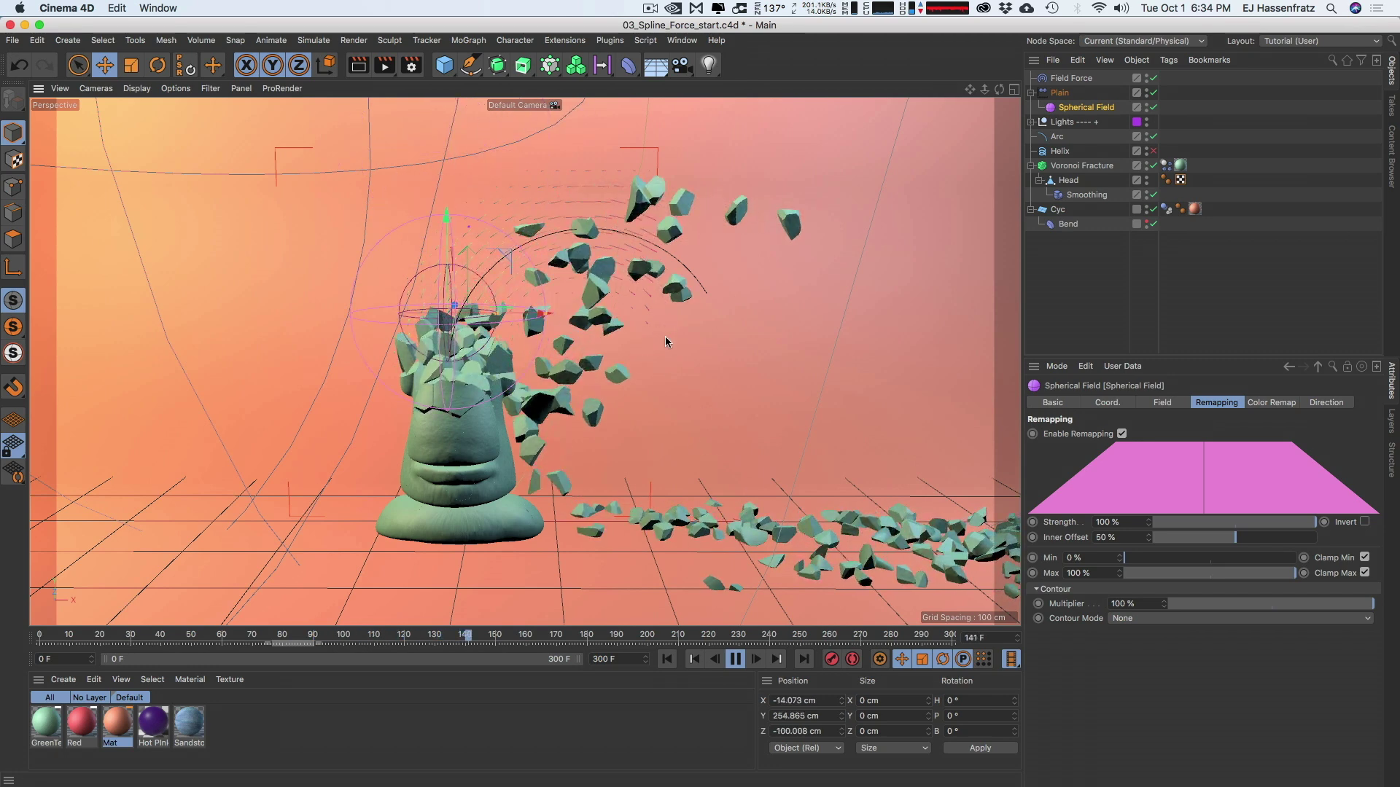
pyautogui.moveTo(470, 262); pyautogui.dragTo(719, 319)
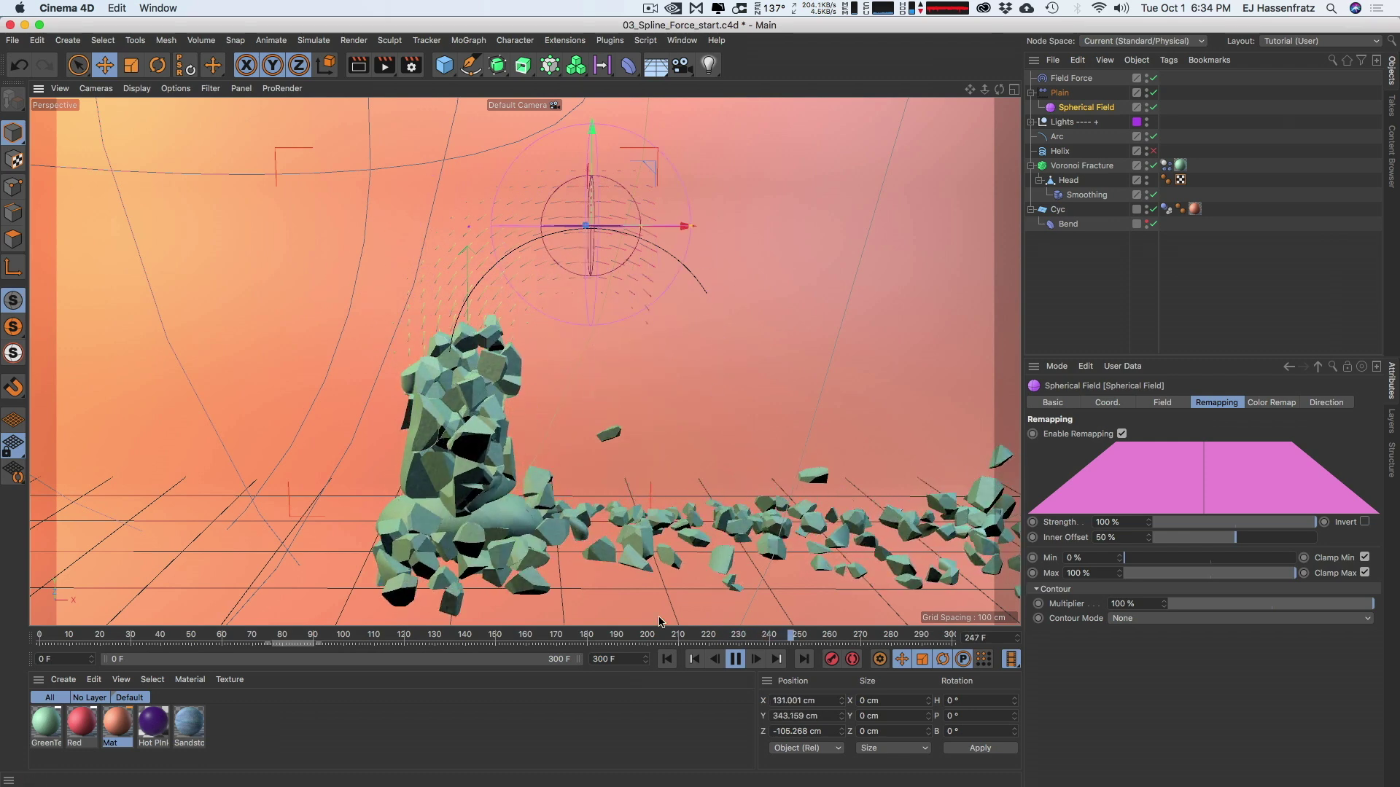
pyautogui.click(735, 659)
pyautogui.click(667, 659)
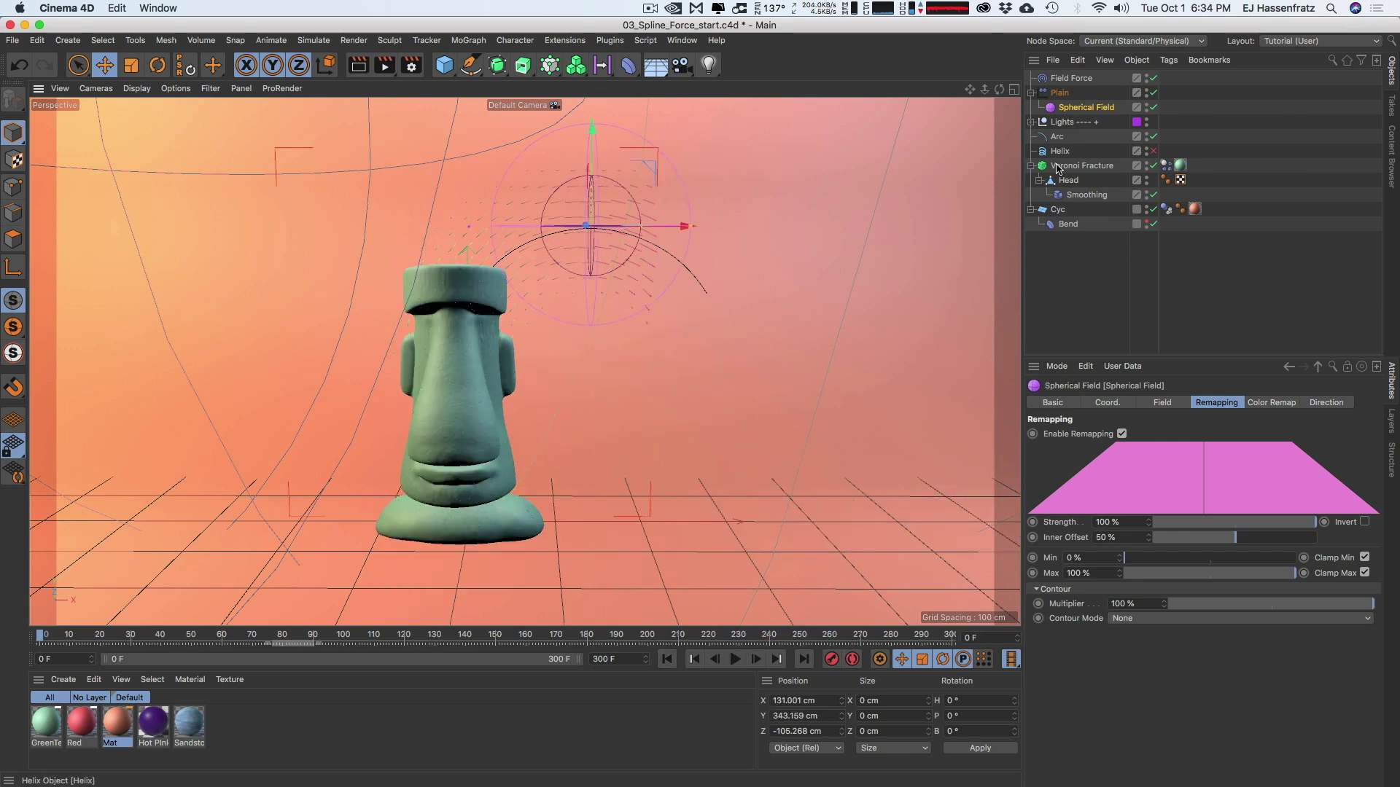
# Set the Field Force's velocity type to Set Absolute Velocity and play with the Spherical Field moved to about X 362, Y 326, Z -107 cm
pyautogui.click(1071, 78)
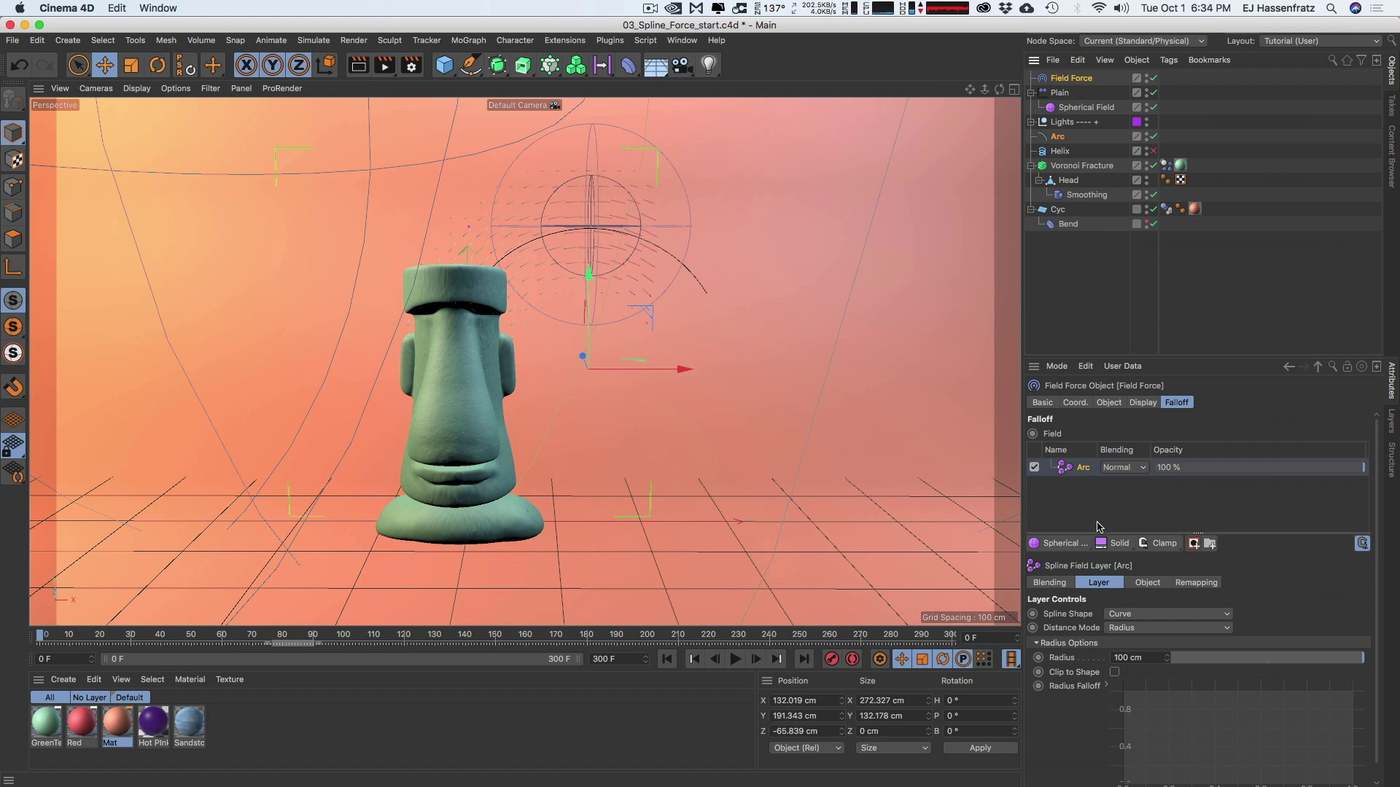
pyautogui.click(1107, 403)
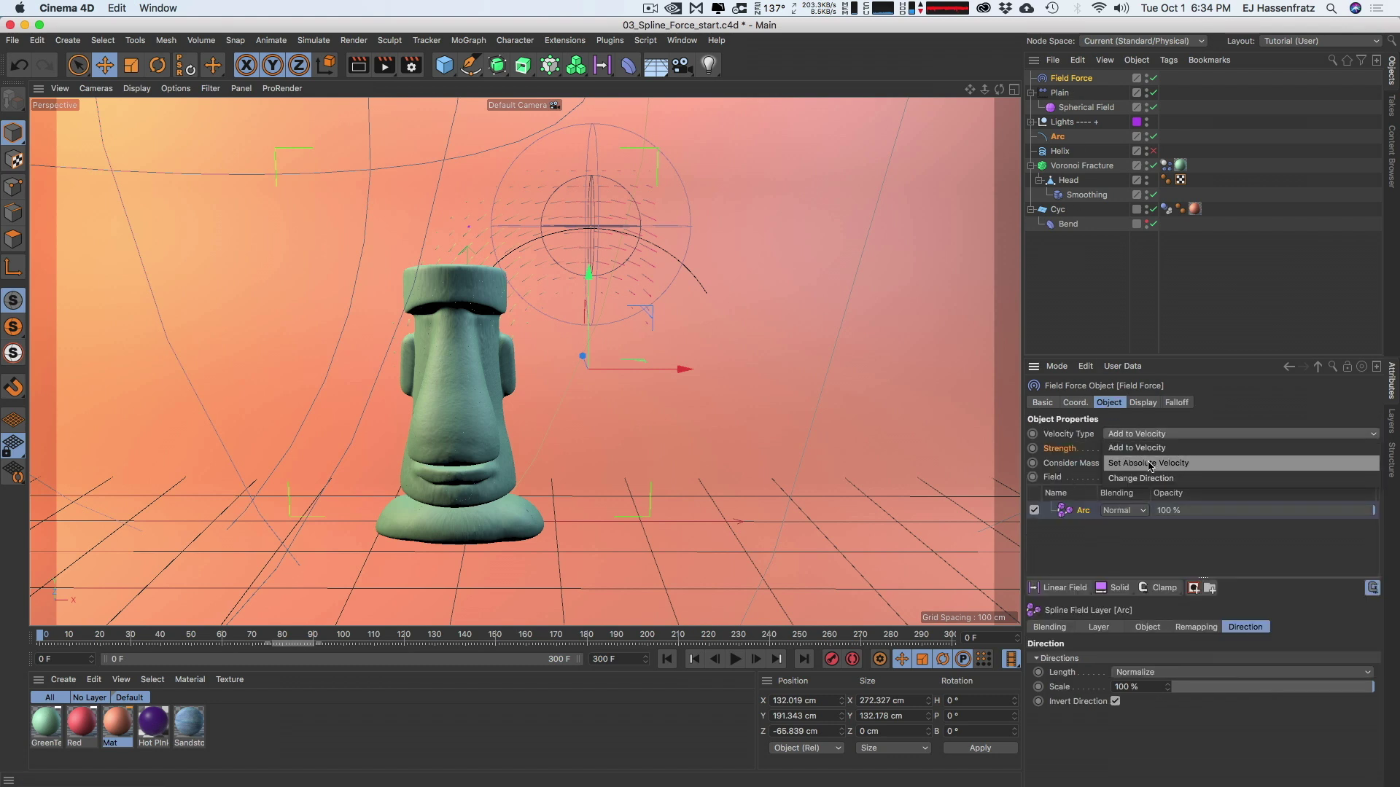
pyautogui.click(1150, 465)
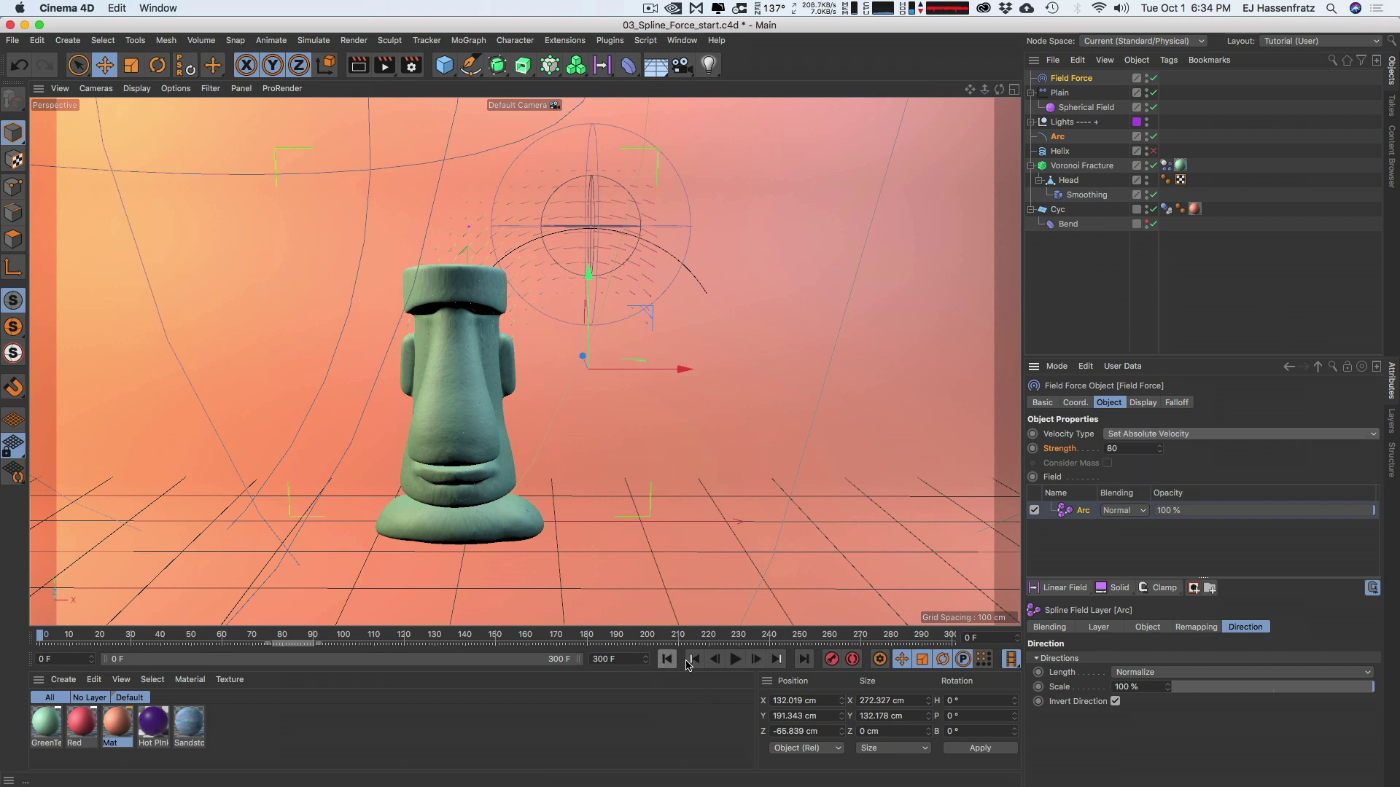
pyautogui.click(1071, 108)
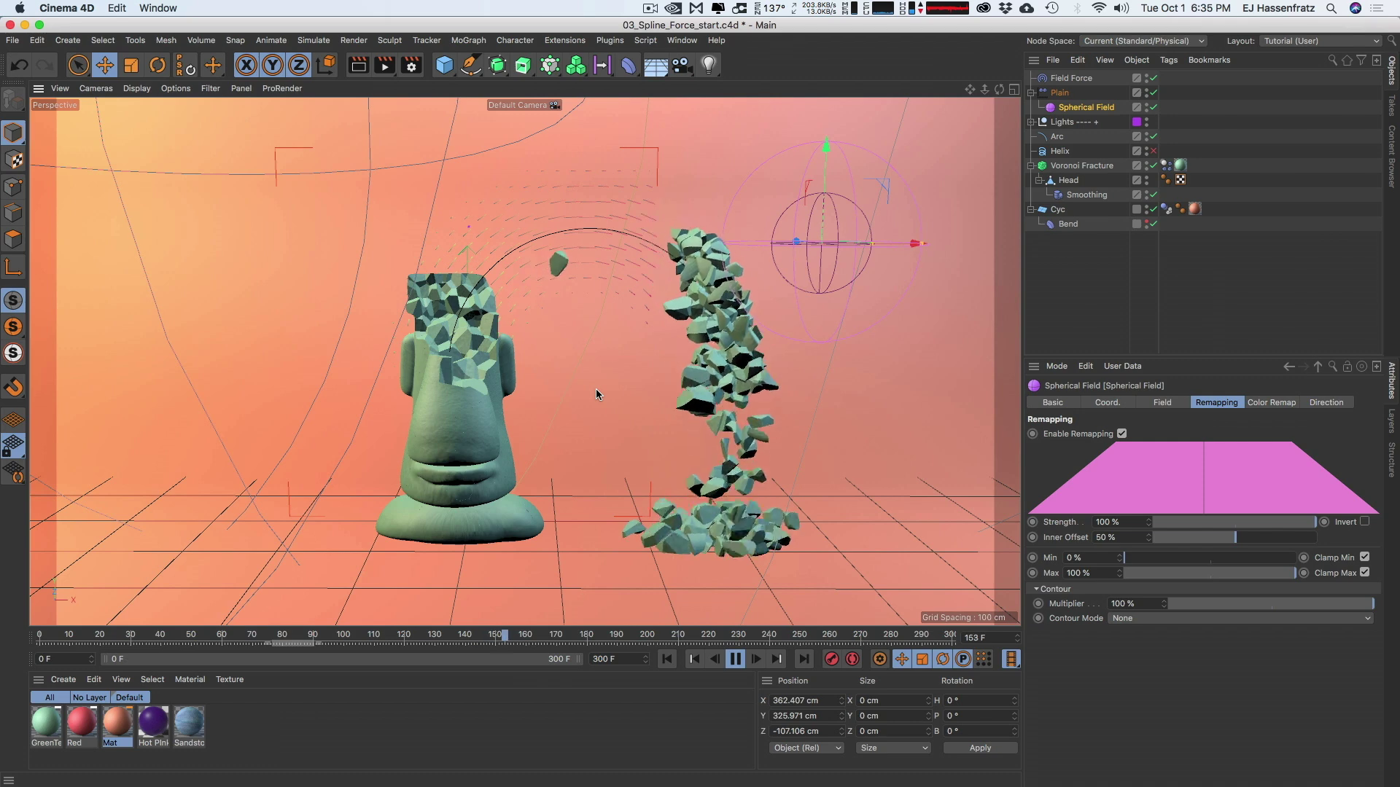
# Set the Field Force's strength to 135 and replay with the Spherical Field moved to about X 253, Y 391, Z -97 cm
pyautogui.click(1071, 78)
pyautogui.moveTo(1159, 448)
pyautogui.mouseDown()
pyautogui.moveTo(1167, 437)
pyautogui.moveTo(1159, 450)
pyautogui.mouseUp()
pyautogui.hotkey('shift', 'f')
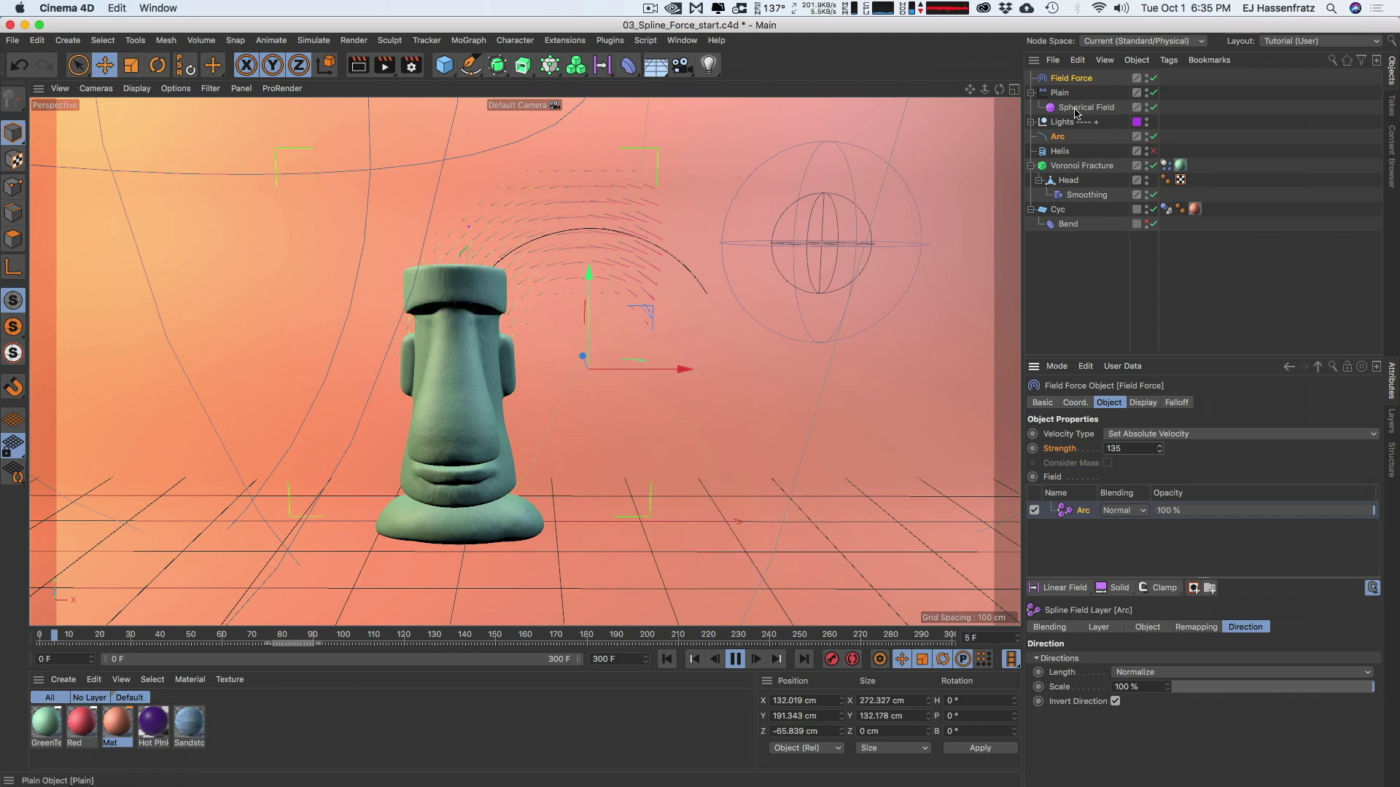
pyautogui.click(1087, 107)
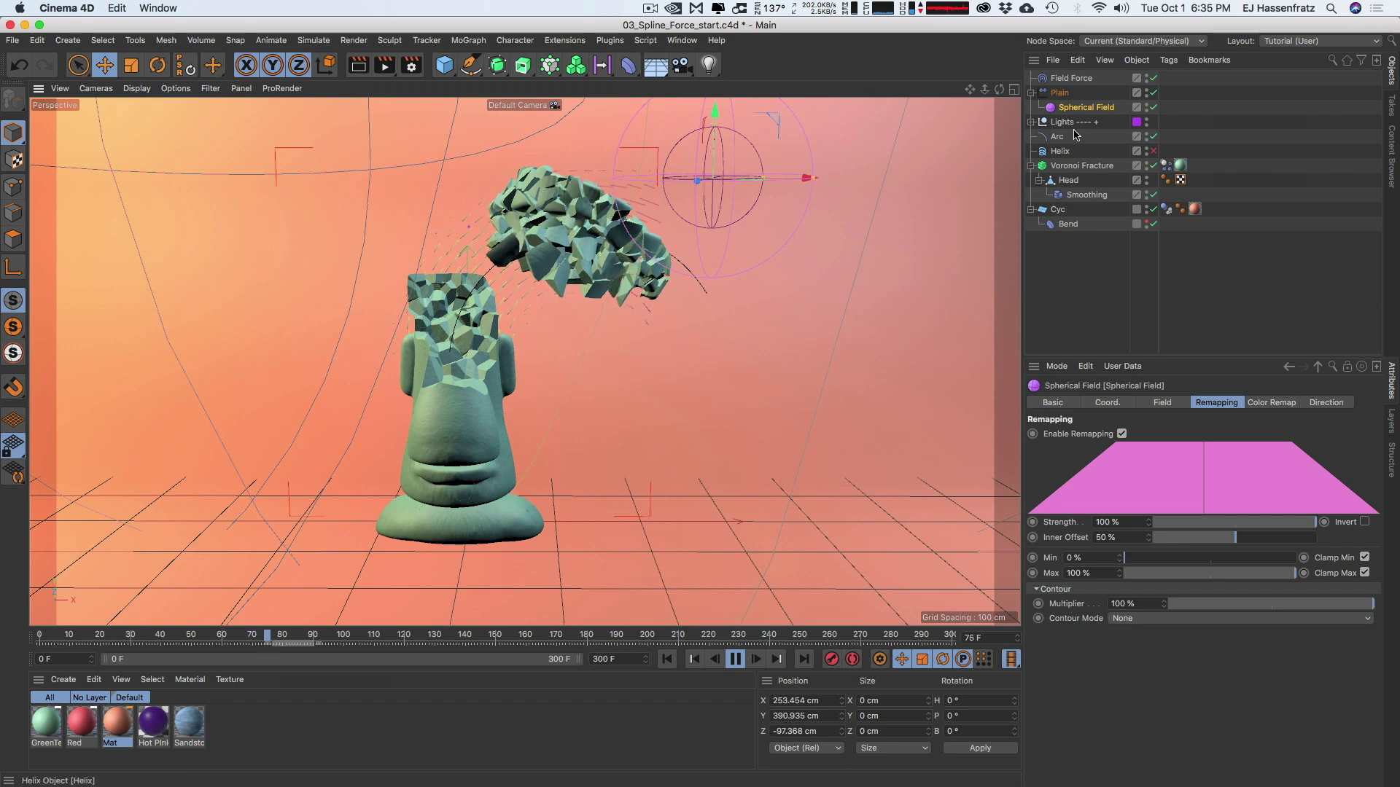
# Raise the Field Force's strength to 672
pyautogui.click(1071, 78)
pyautogui.click(1084, 511)
pyautogui.moveTo(1164, 450); pyautogui.dragTo(1084, 237)
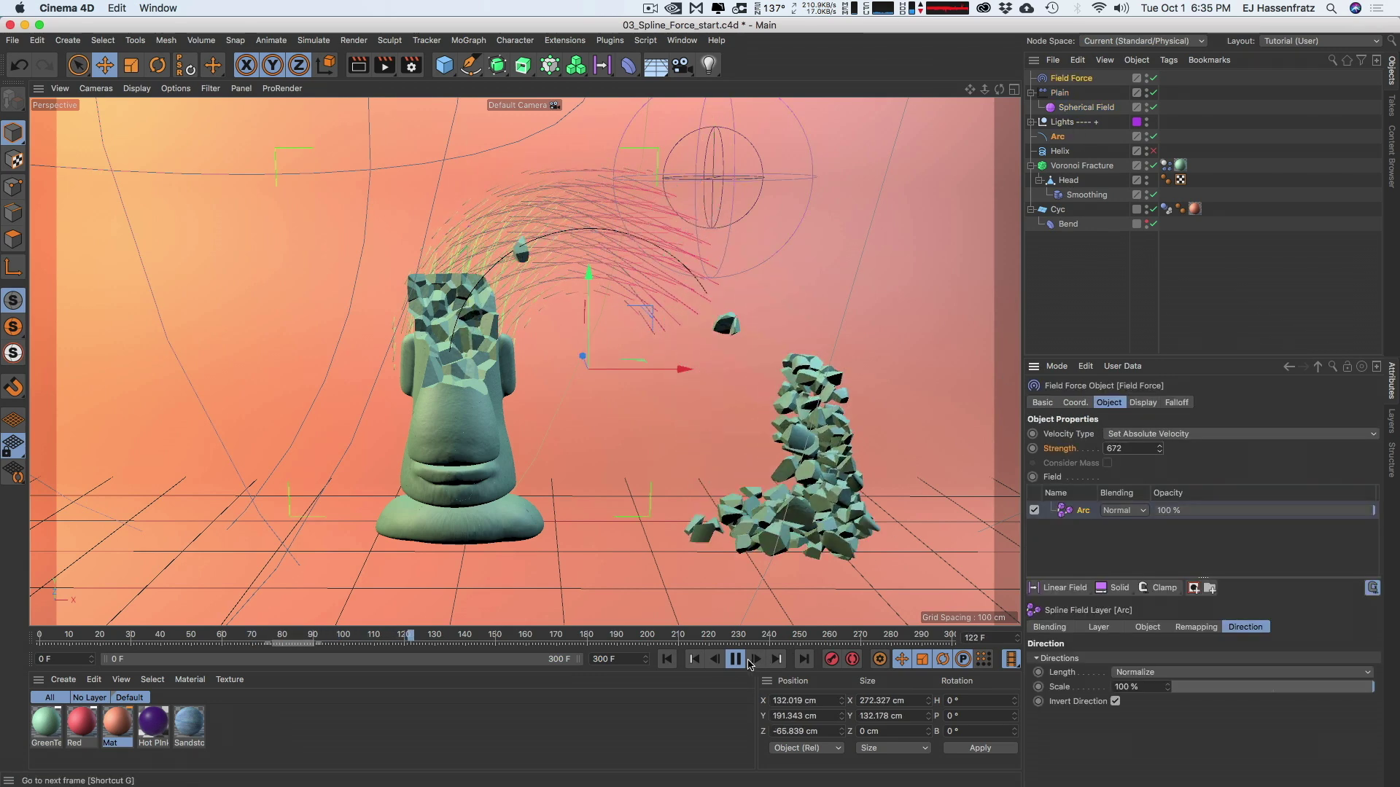
# Replay the simulation from the start while moving the Spherical Field through the head to about X 20, Y 230, Z -45 cm
pyautogui.click(667, 660)
pyautogui.click(1092, 106)
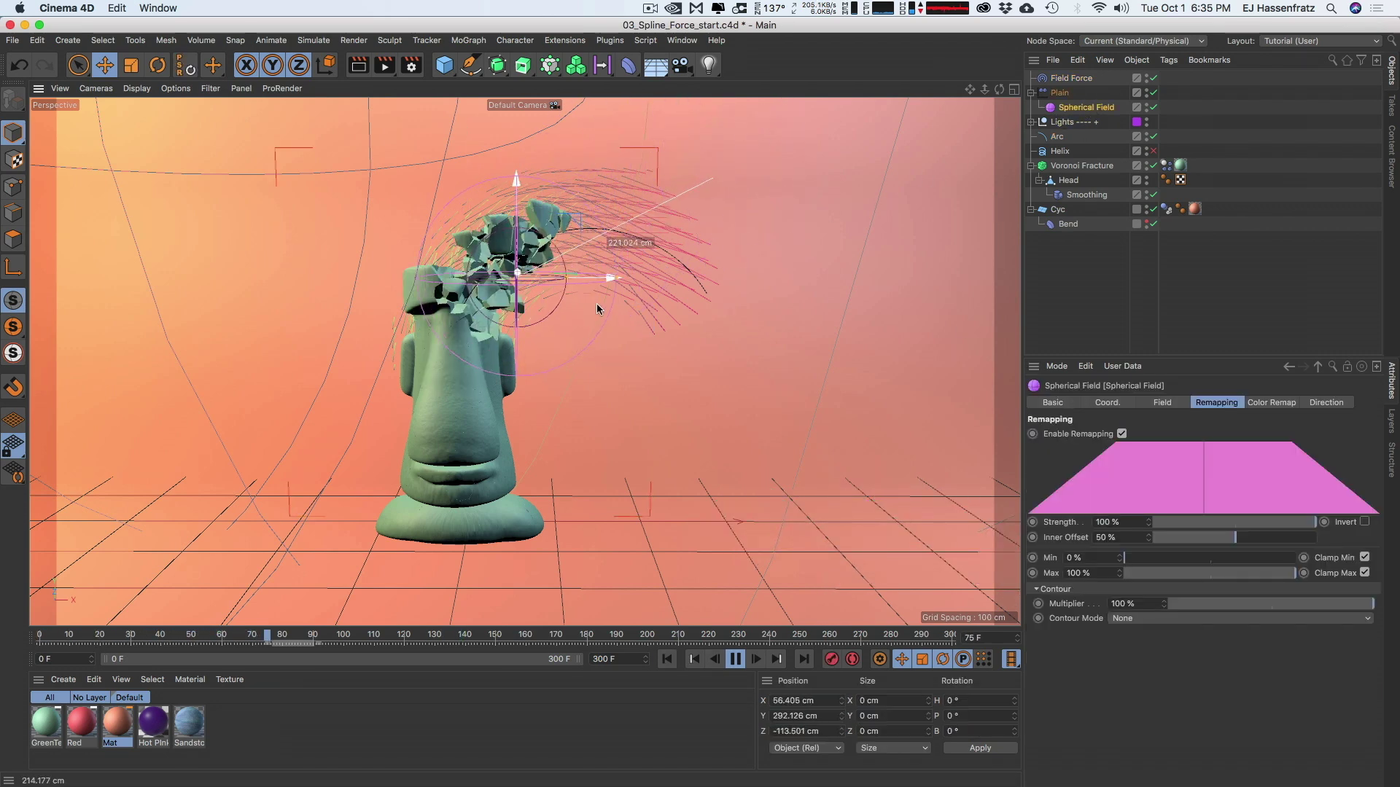
pyautogui.moveTo(588, 232); pyautogui.dragTo(307, 328)
pyautogui.moveTo(466, 320); pyautogui.dragTo(525, 306)
pyautogui.keyDown('alt'); pyautogui.moveTo(460, 364); pyautogui.dragTo(621, 366); pyautogui.keyUp('alt')
pyautogui.moveTo(506, 260); pyautogui.dragTo(545, 348)
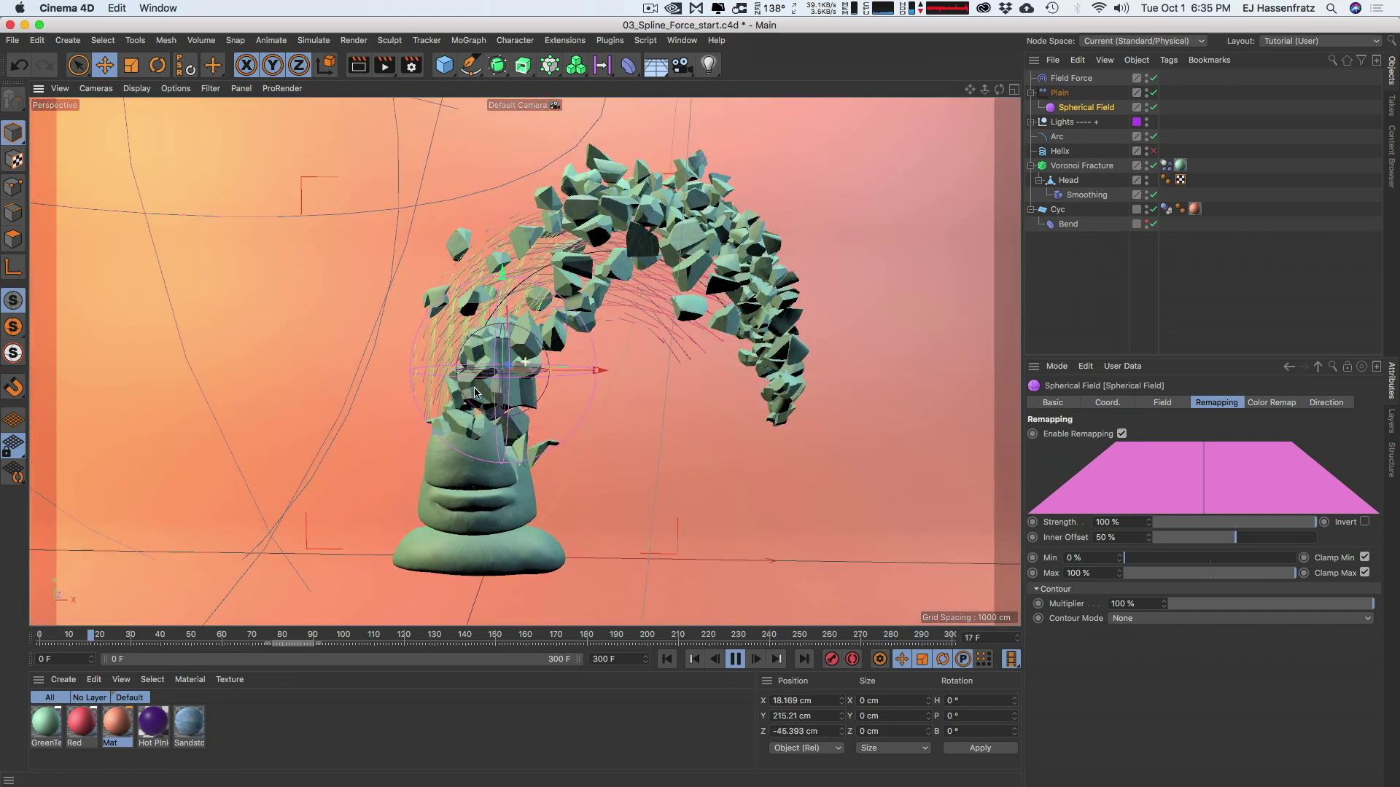
pyautogui.click(665, 660)
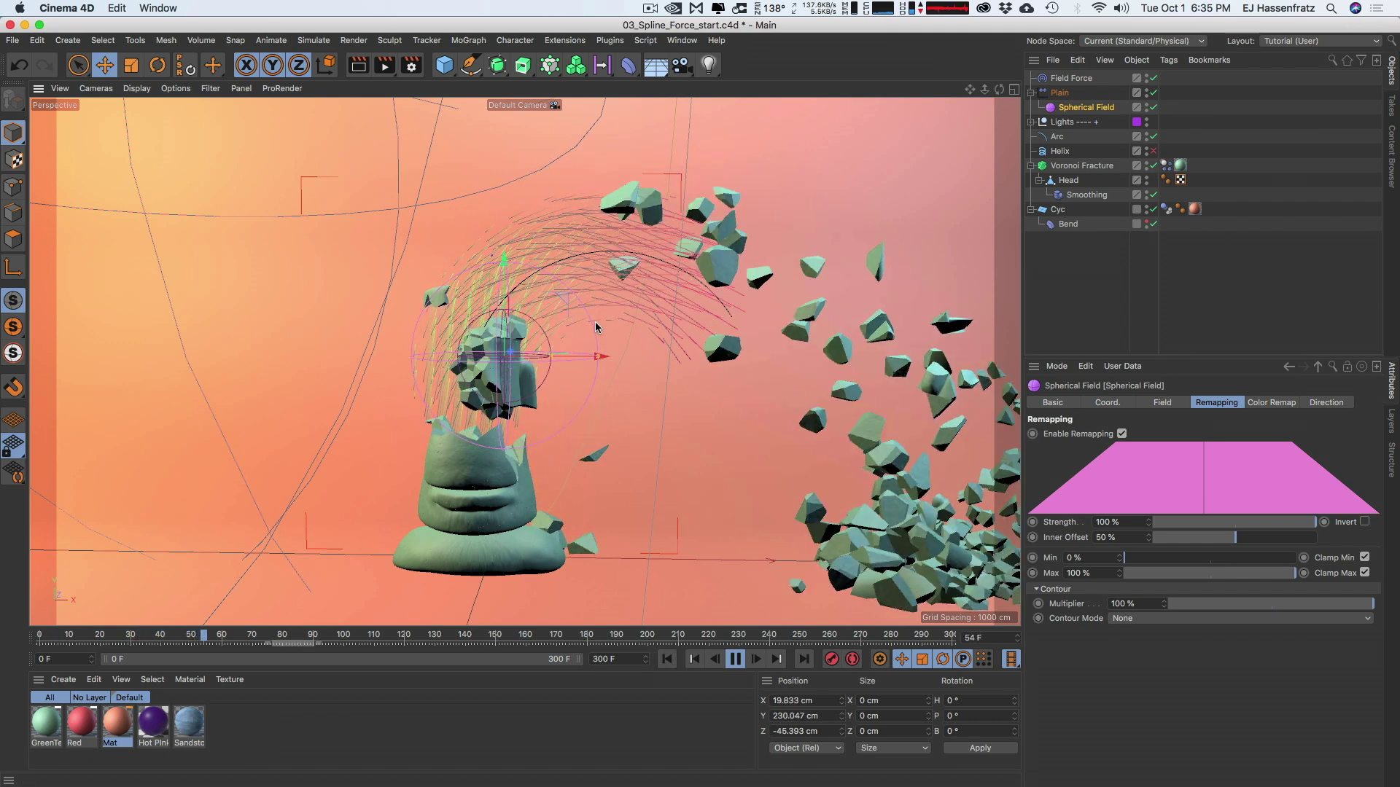
# Replay the simulation while moving the Spherical Field up out of the head to about X 10, Y 360, Z -40 cm
pyautogui.keyDown('alt'); pyautogui.moveTo(812, 449); pyautogui.dragTo(647, 392, button='right'); pyautogui.keyUp('alt')
pyautogui.keyDown('alt'); pyautogui.moveTo(647, 392); pyautogui.dragTo(698, 426); pyautogui.keyUp('alt')
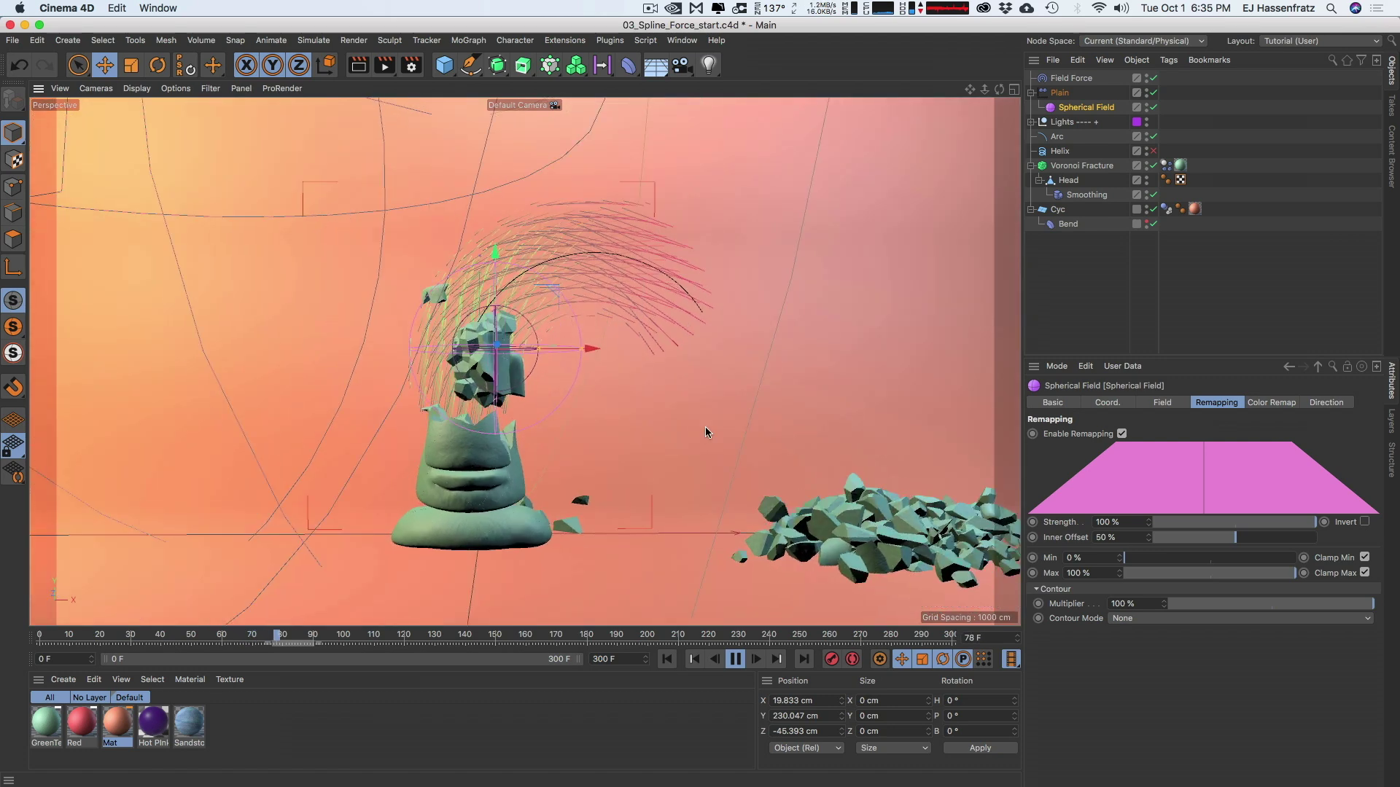
pyautogui.keyDown('alt'); pyautogui.moveTo(699, 426); pyautogui.dragTo(584, 401, button='middle'); pyautogui.keyUp('alt')
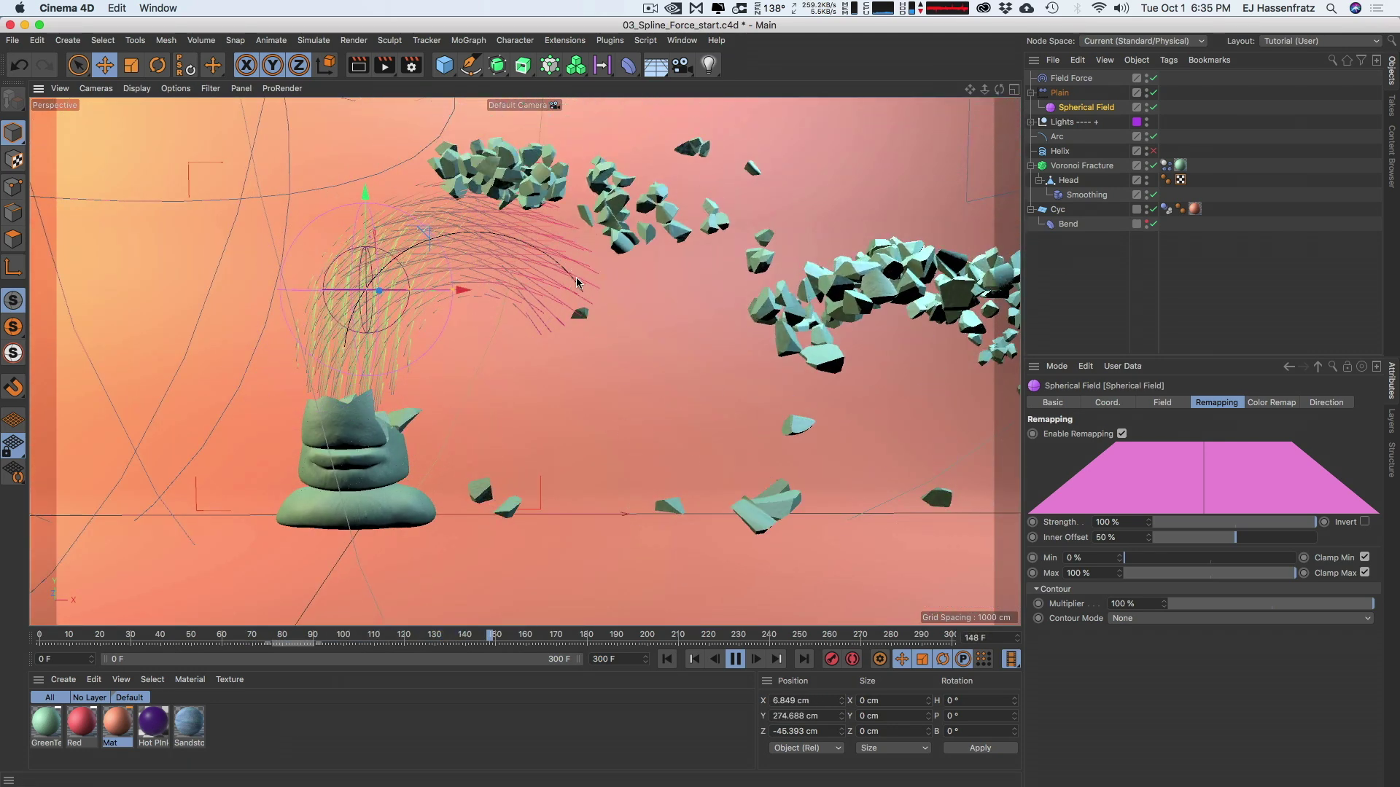
pyautogui.click(695, 660)
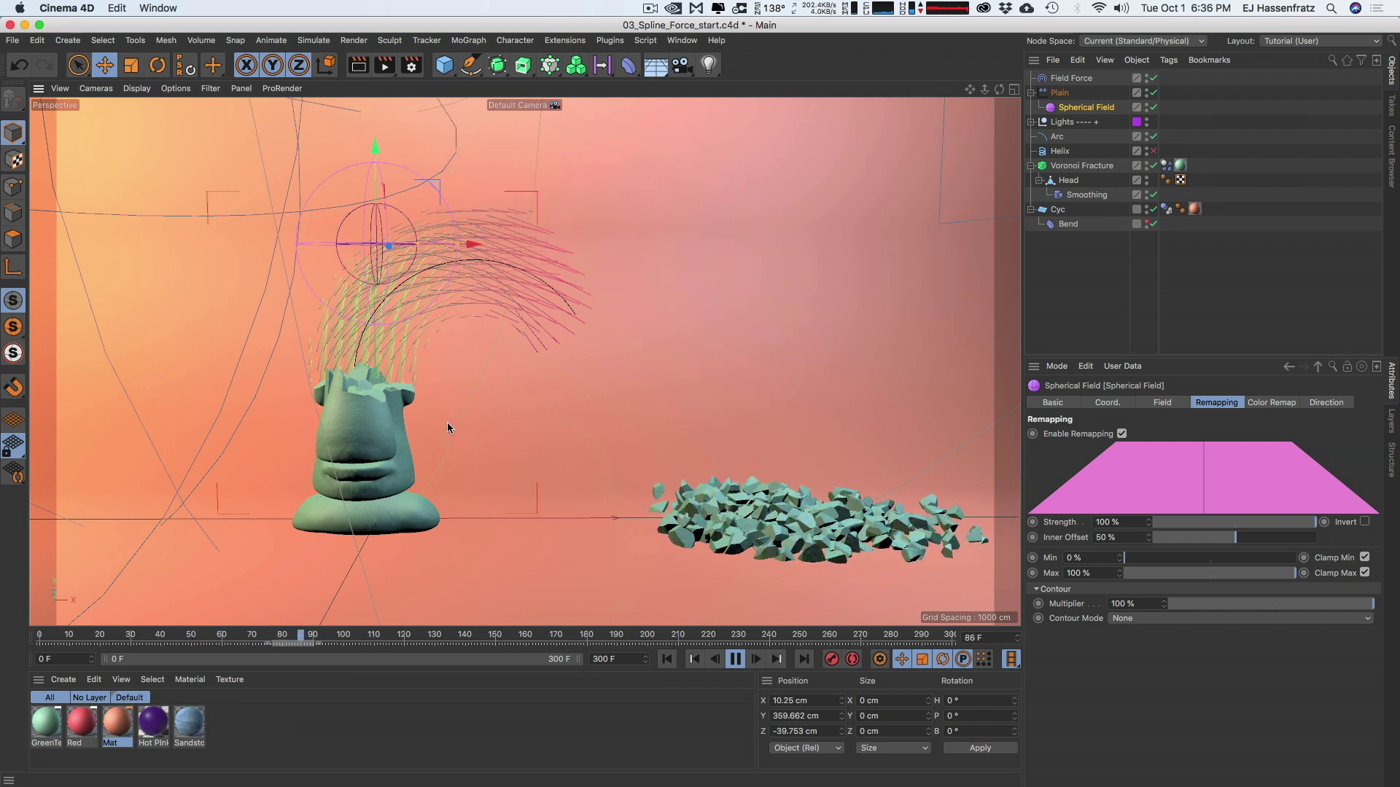
pyautogui.keyDown('alt'); pyautogui.moveTo(448, 422); pyautogui.dragTo(464, 422, button='middle'); pyautogui.keyUp('alt')
# Rotate the Arc spline to a heading of about -62.7° and move it to about X 24, Y 191, Z -220 cm
pyautogui.click(1068, 137)
pyautogui.keyDown('alt'); pyautogui.moveTo(537, 313); pyautogui.dragTo(488, 388); pyautogui.keyUp('alt')
pyautogui.press('r')
pyautogui.press('e')
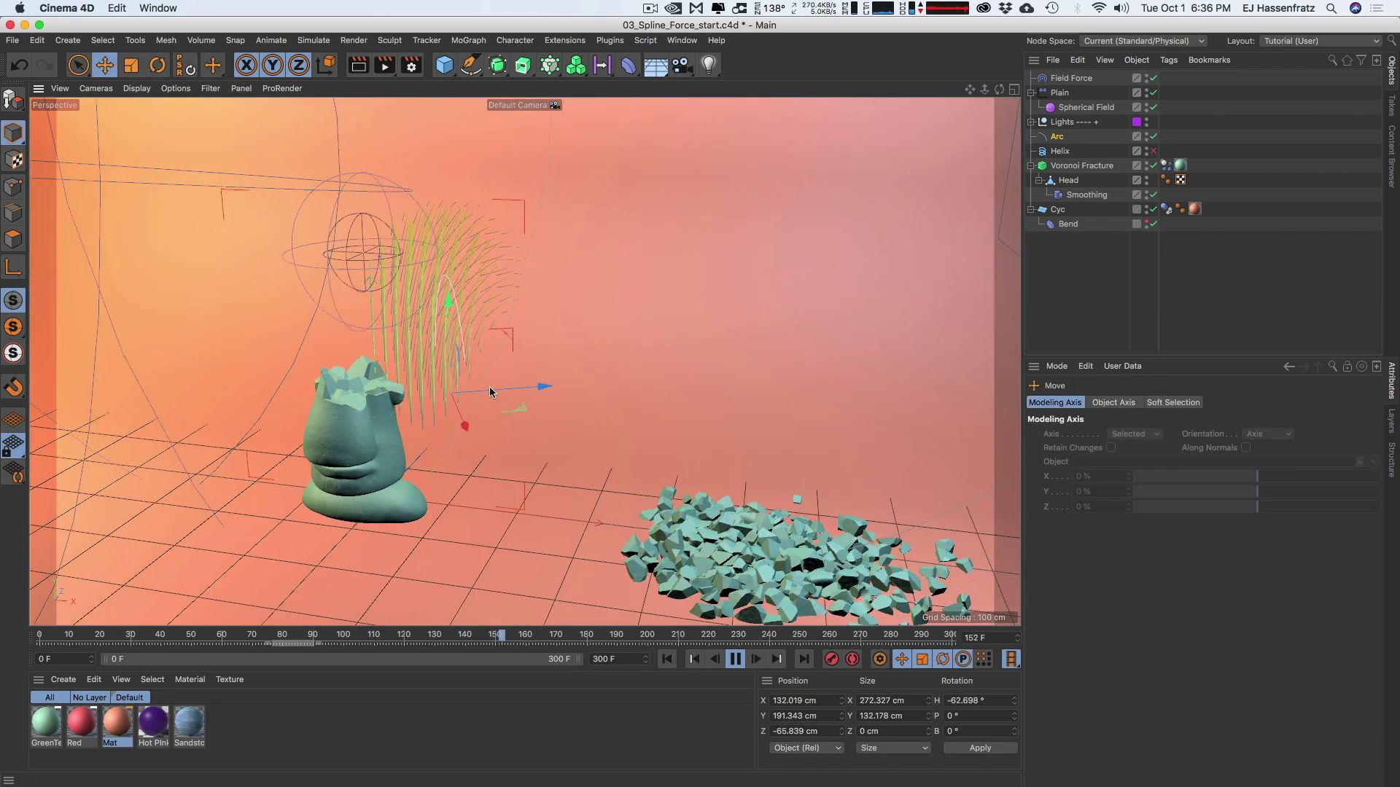
pyautogui.keyDown('alt'); pyautogui.moveTo(408, 413); pyautogui.dragTo(384, 398); pyautogui.keyUp('alt')
pyautogui.keyDown('alt'); pyautogui.moveTo(383, 398); pyautogui.dragTo(362, 410); pyautogui.keyUp('alt')
pyautogui.keyDown('alt'); pyautogui.moveTo(361, 409); pyautogui.dragTo(508, 482, button='middle'); pyautogui.keyUp('alt')
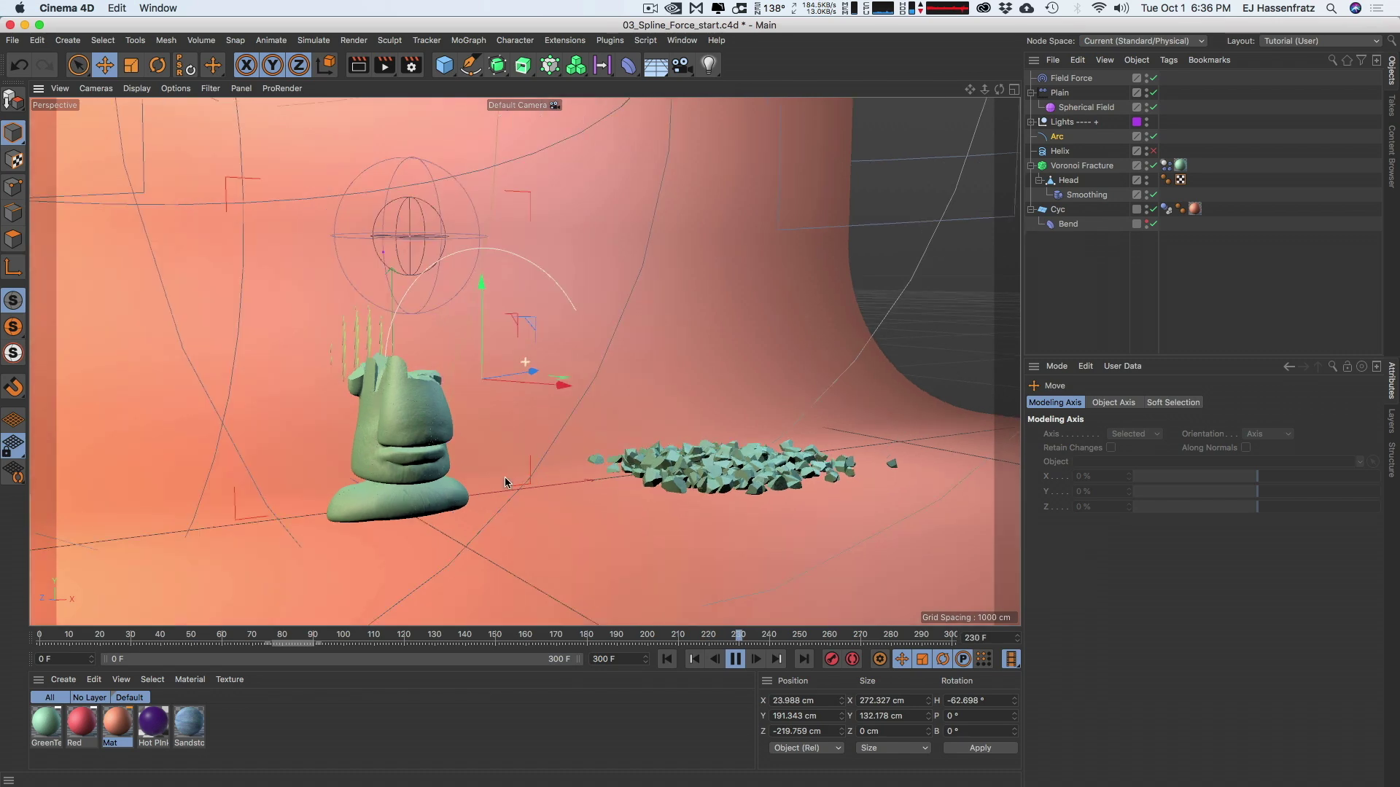
# Replay from the start with the Spherical Field moved to about X -19, Y 406, Z -37 cm, then stop playback
pyautogui.click(667, 659)
pyautogui.click(1064, 109)
pyautogui.moveTo(409, 140); pyautogui.dragTo(409, 196)
pyautogui.keyDown('alt'); pyautogui.moveTo(412, 353); pyautogui.dragTo(438, 408); pyautogui.keyUp('alt')
pyautogui.click(667, 659)
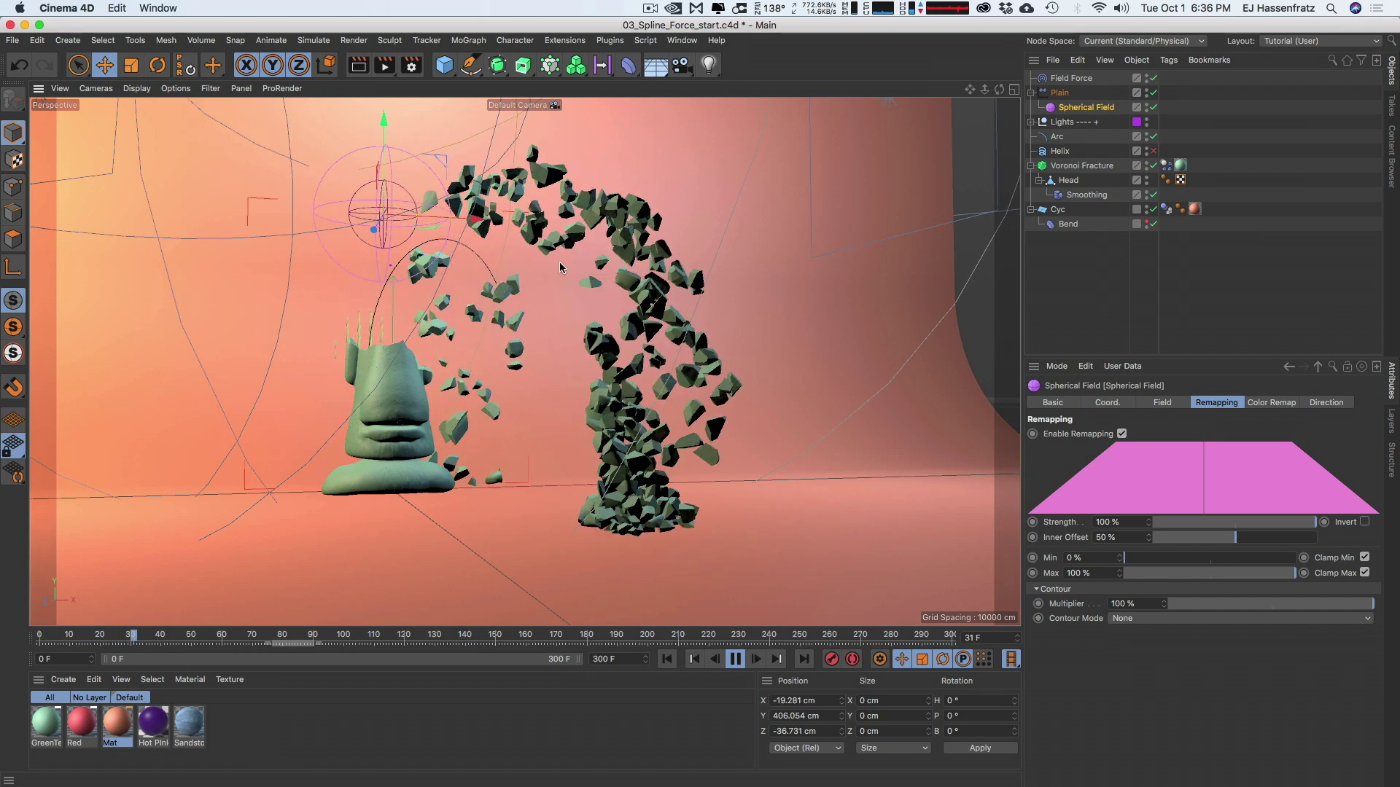
pyautogui.press('F8')
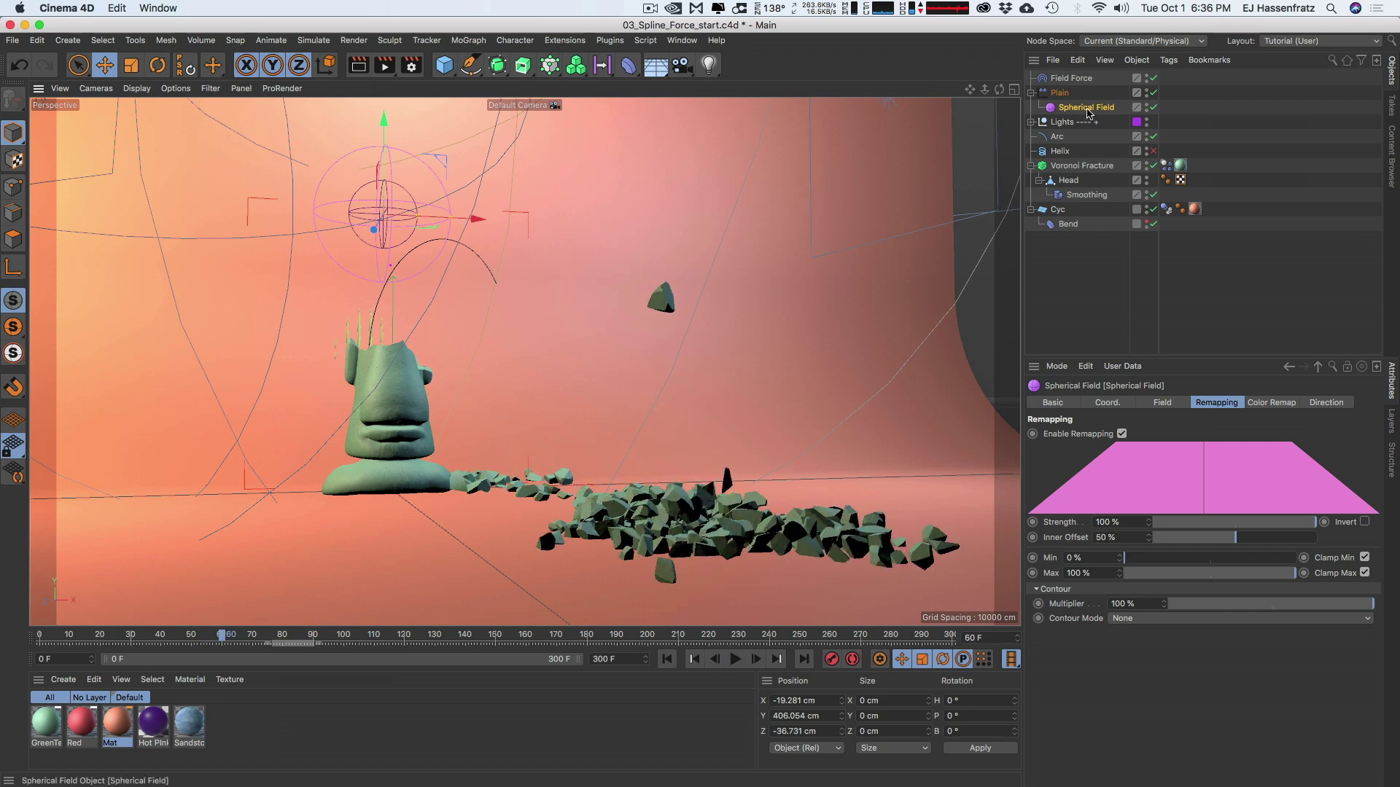
# Set the Field Force to Add to Velocity with strength 45 and replay with the Spherical Field at about X 51, Y 483, Z -59 cm
pyautogui.click(1069, 78)
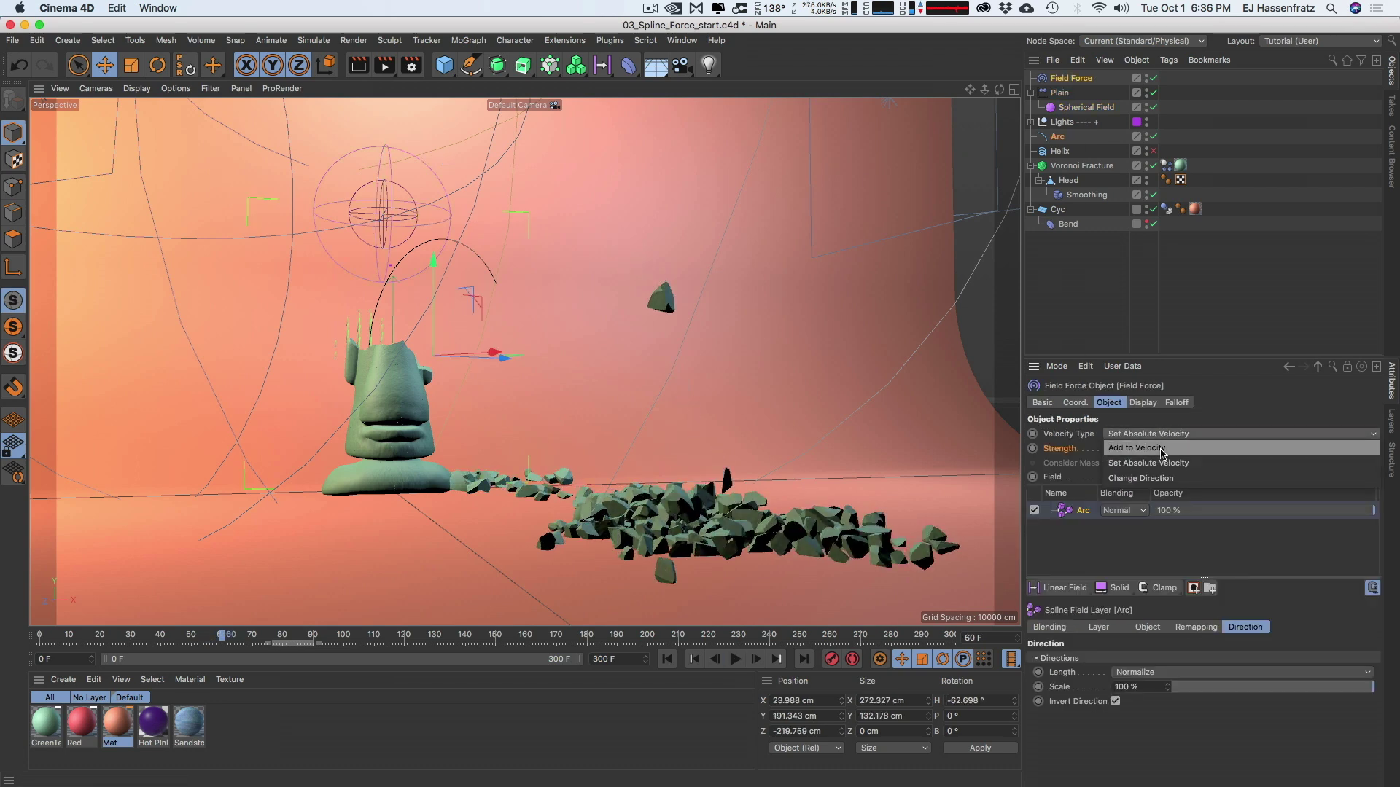
pyautogui.click(1159, 448)
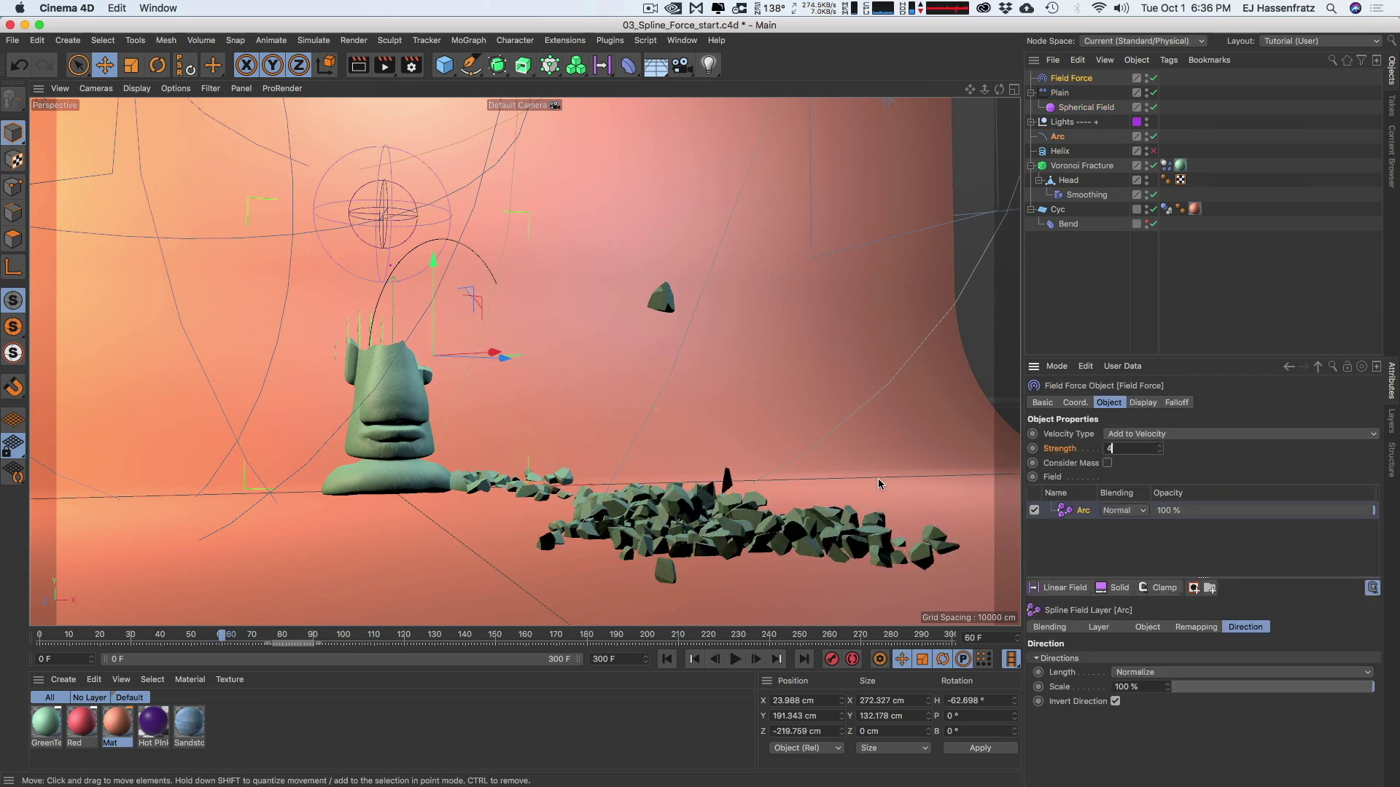
pyautogui.click(666, 660)
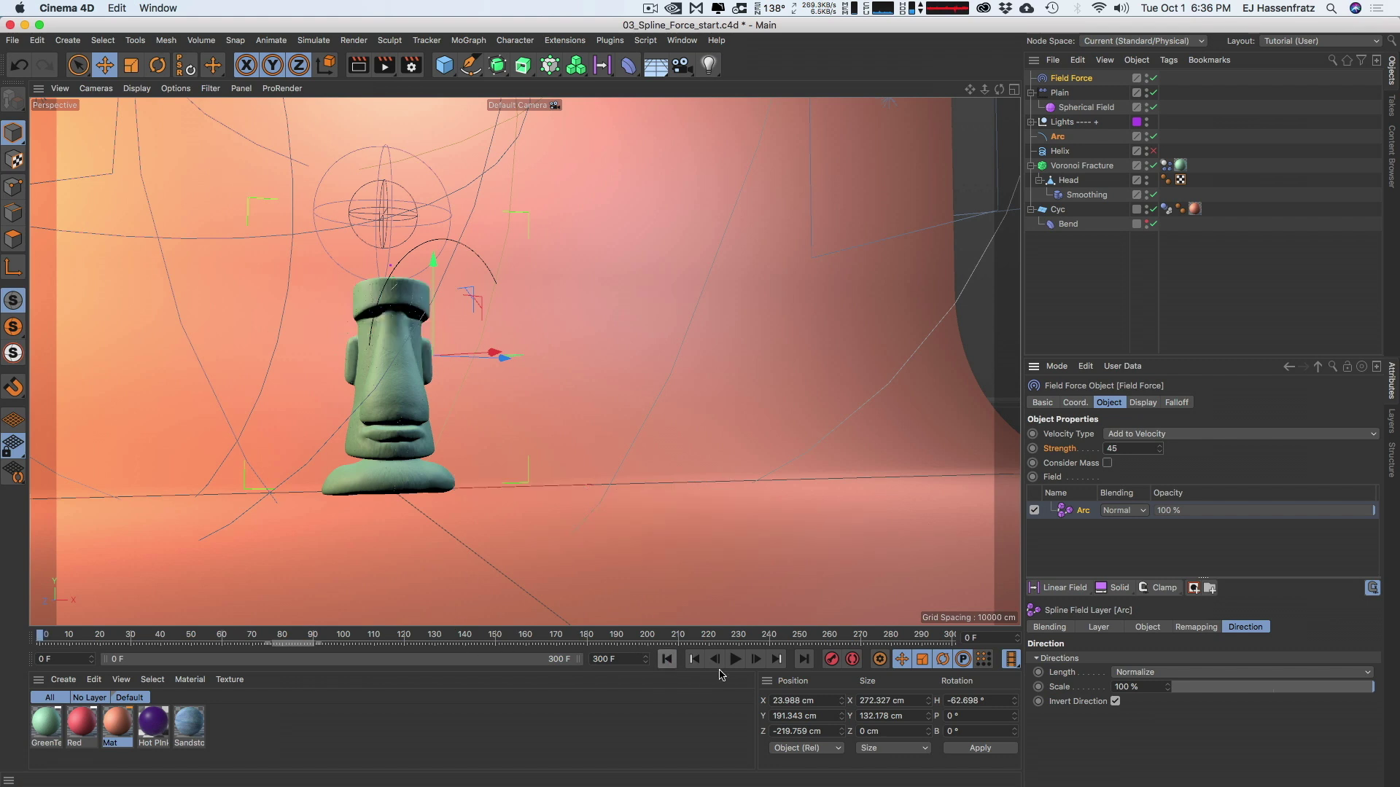
pyautogui.click(1086, 107)
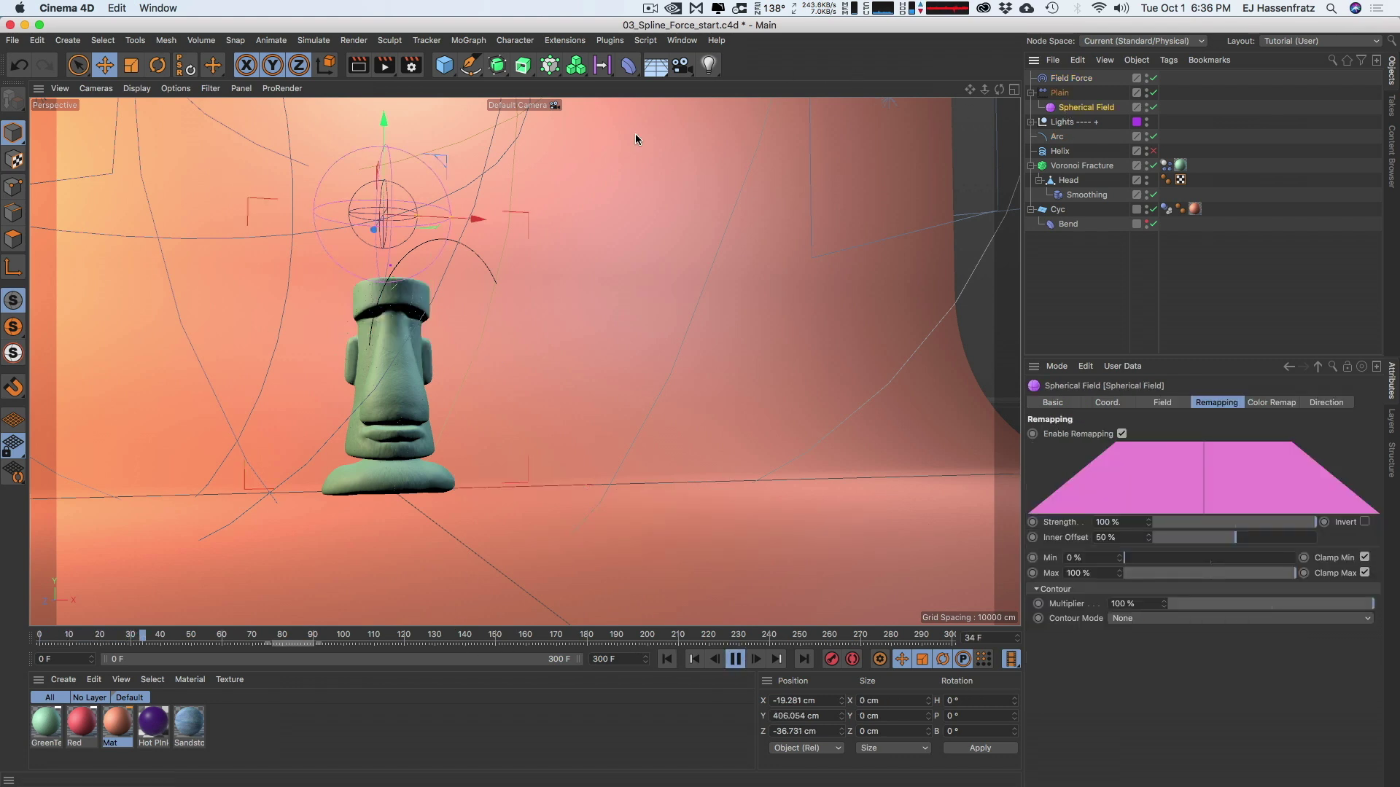
pyautogui.moveTo(589, 146); pyautogui.dragTo(598, 151)
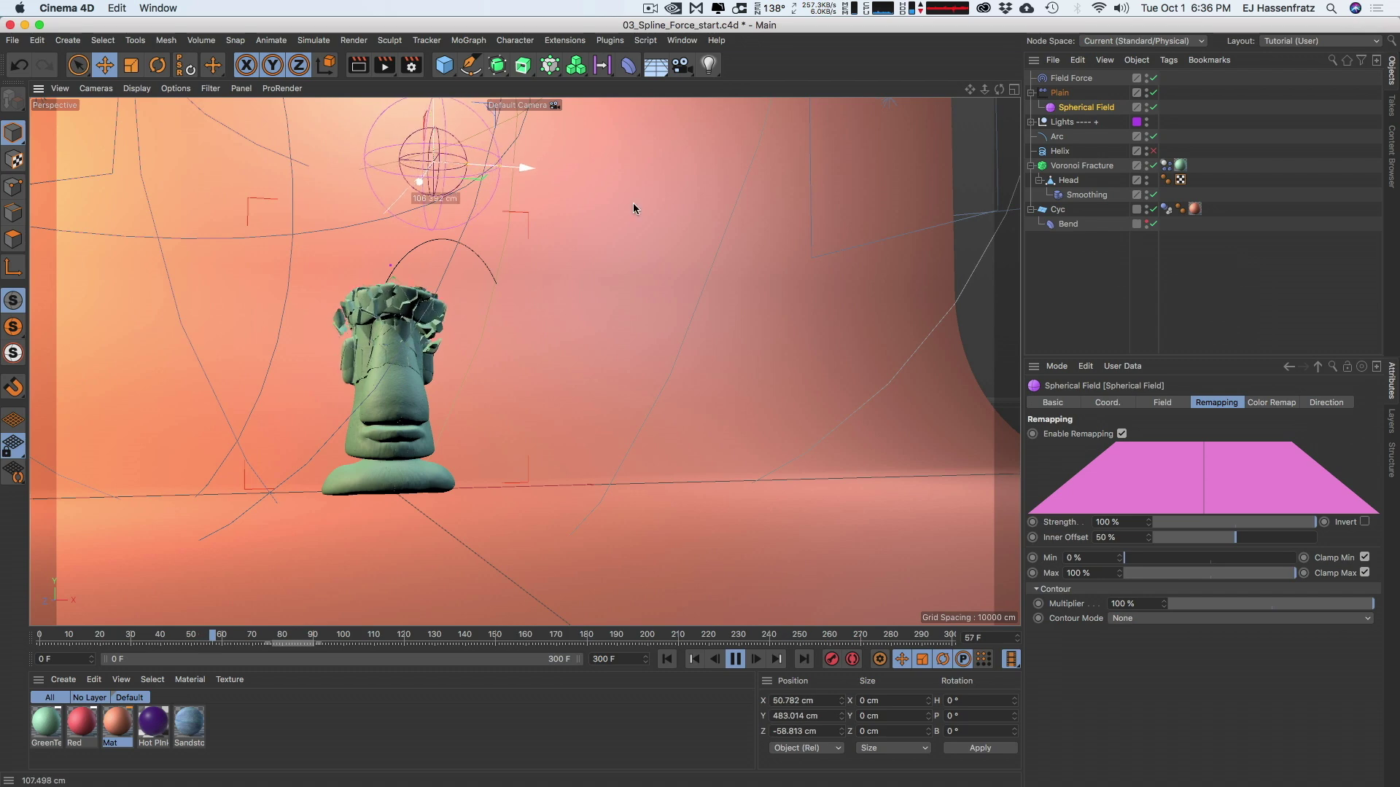
pyautogui.click(736, 659)
# Raise the Field Force's strength to 150 and replay while moving the Spherical Field into the head to about X 28, Y 171, Z -69 cm
pyautogui.keyDown('alt'); pyautogui.moveTo(373, 352); pyautogui.dragTo(438, 363); pyautogui.keyUp('alt')
pyautogui.click(1066, 78)
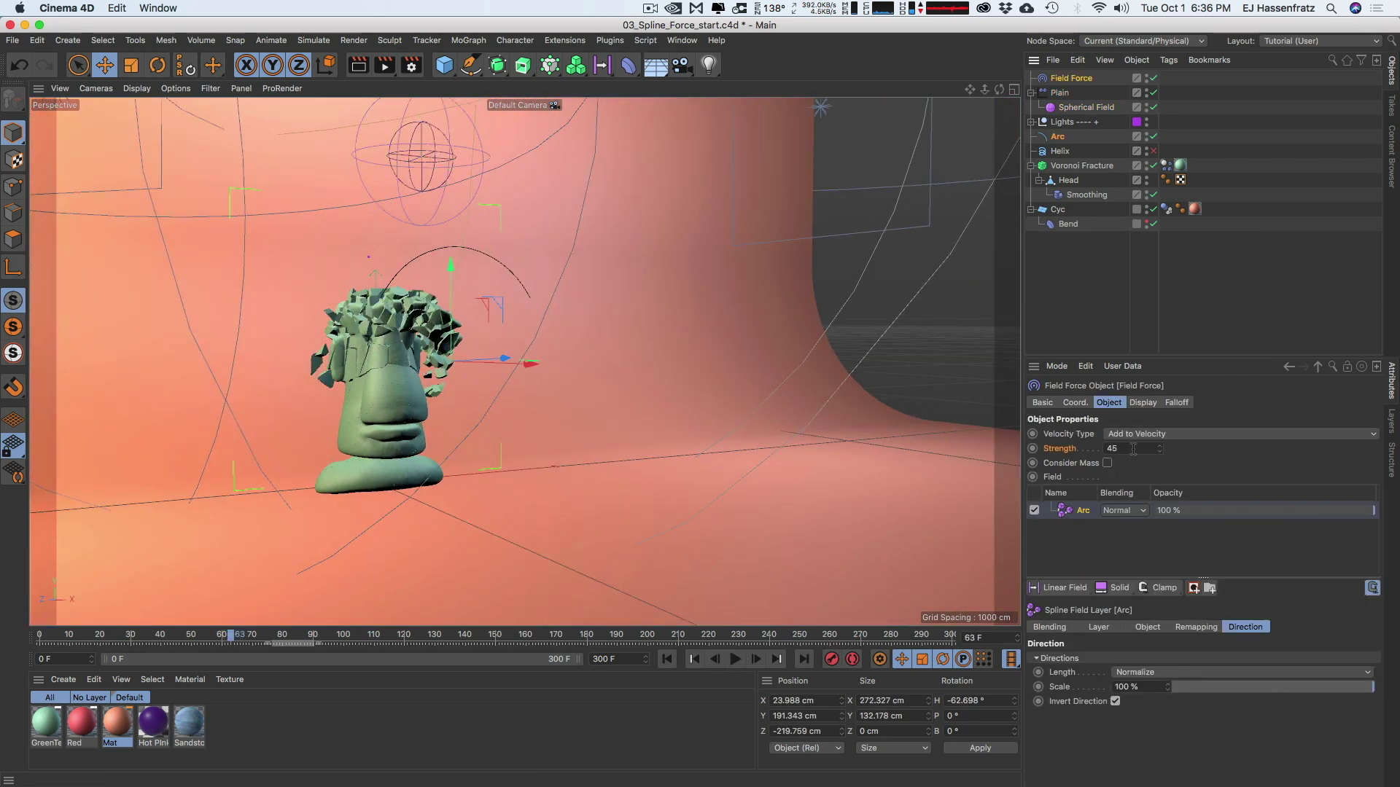
pyautogui.press('Return')
pyautogui.click(667, 659)
pyautogui.click(1077, 108)
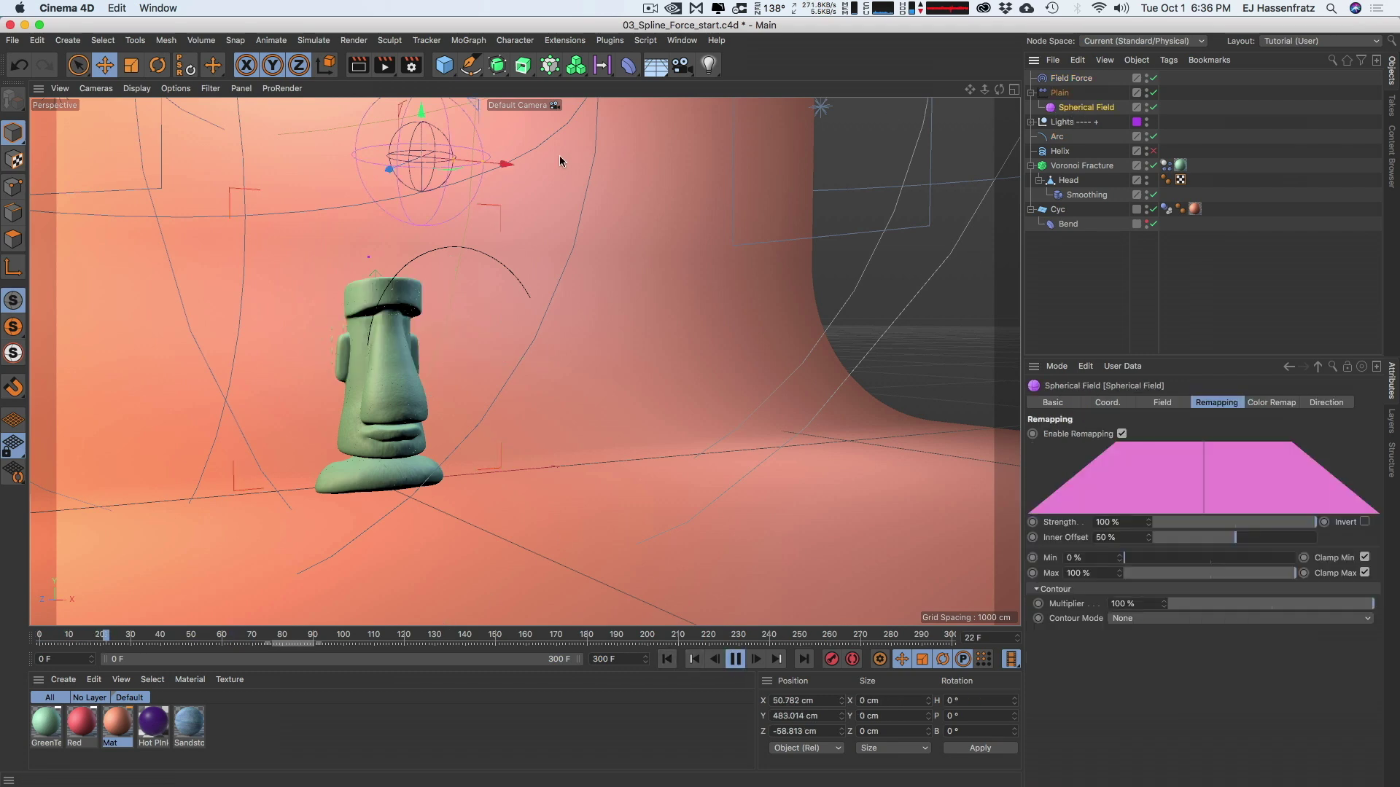
pyautogui.keyDown('alt'); pyautogui.moveTo(444, 440); pyautogui.dragTo(599, 394); pyautogui.keyUp('alt')
pyautogui.keyDown('alt'); pyautogui.moveTo(693, 278); pyautogui.dragTo(564, 264); pyautogui.keyUp('alt')
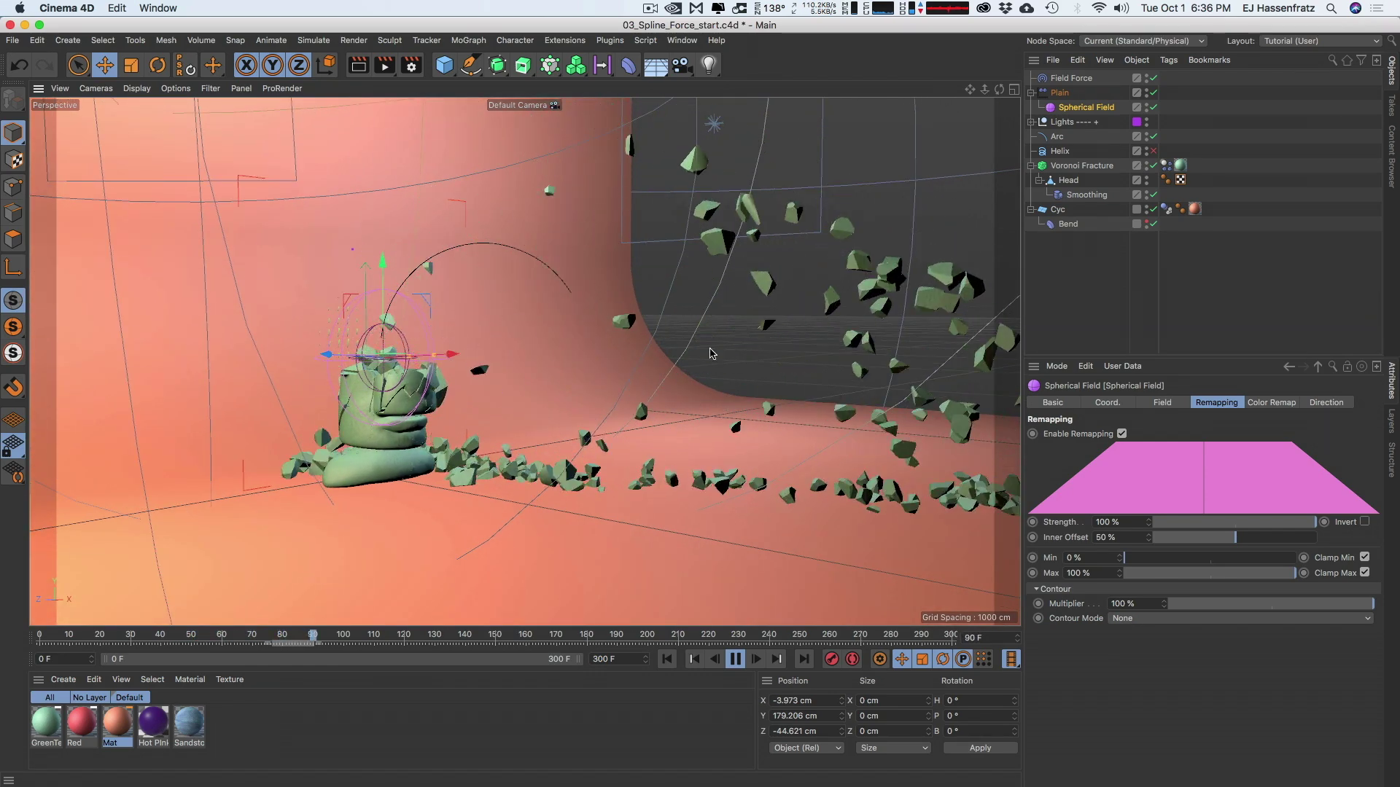
pyautogui.keyDown('alt'); pyautogui.moveTo(500, 400); pyautogui.dragTo(350, 410); pyautogui.keyUp('alt')
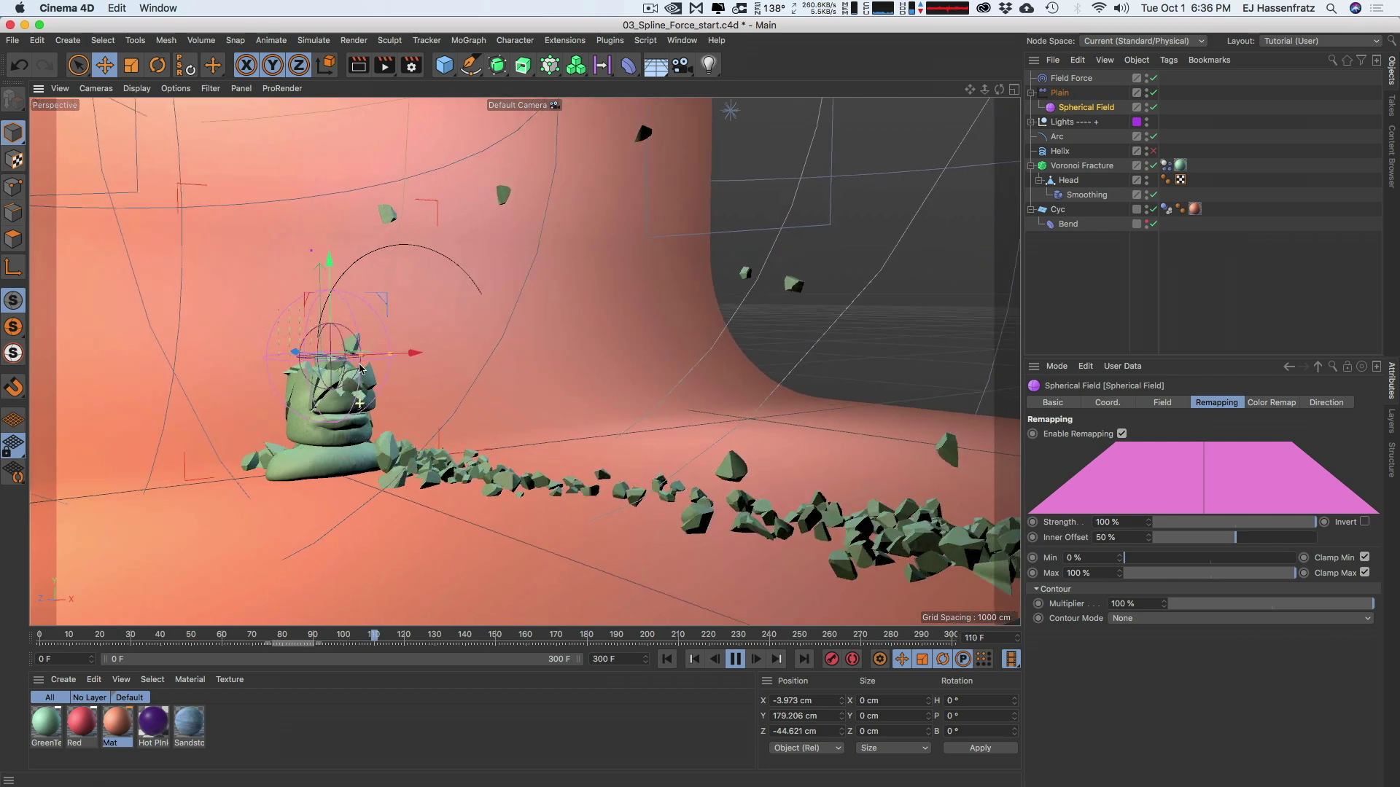
pyautogui.moveTo(378, 343); pyautogui.dragTo(409, 346)
pyautogui.keyDown('alt'); pyautogui.moveTo(765, 251); pyautogui.dragTo(850, 221); pyautogui.keyUp('alt')
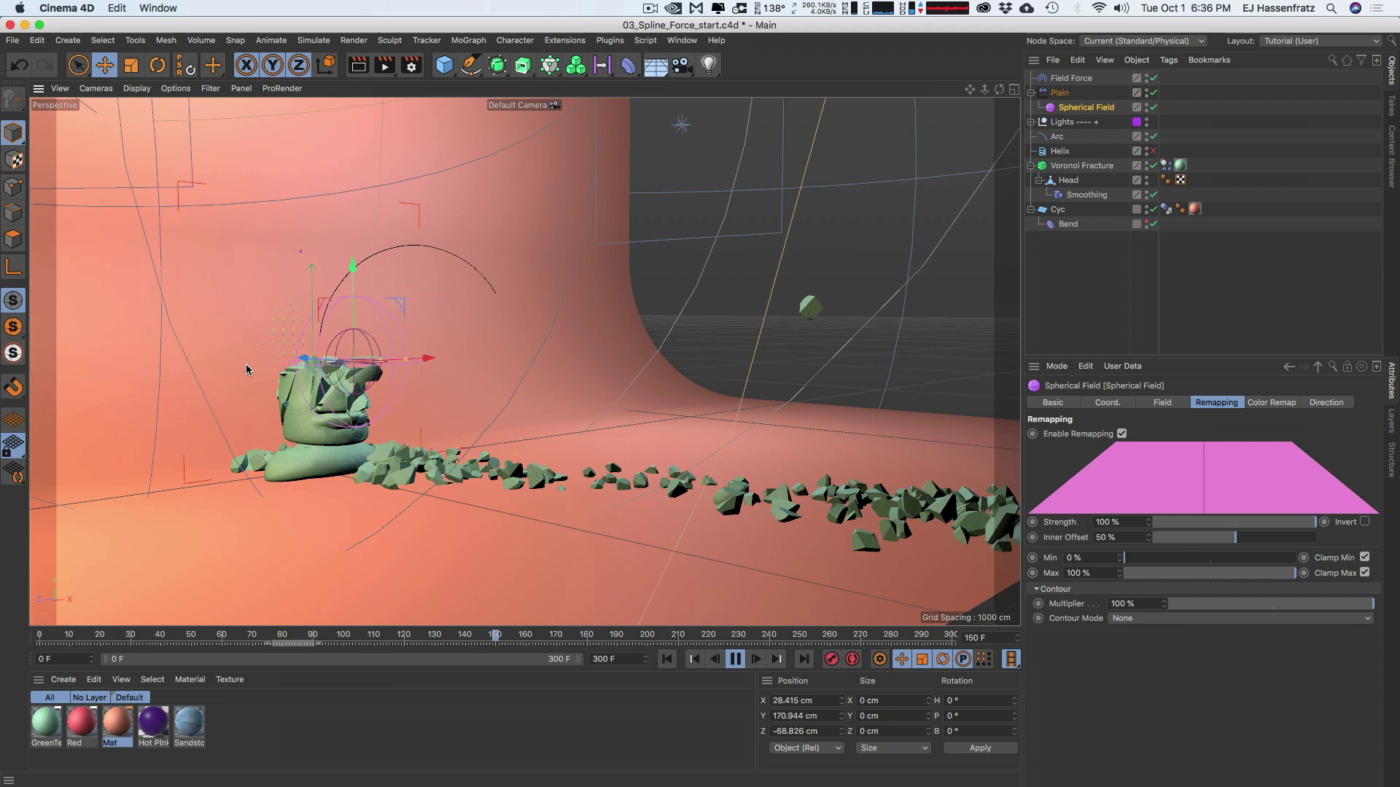
pyautogui.keyDown('alt'); pyautogui.moveTo(726, 169); pyautogui.dragTo(720, 219); pyautogui.keyUp('alt')
pyautogui.click(1069, 79)
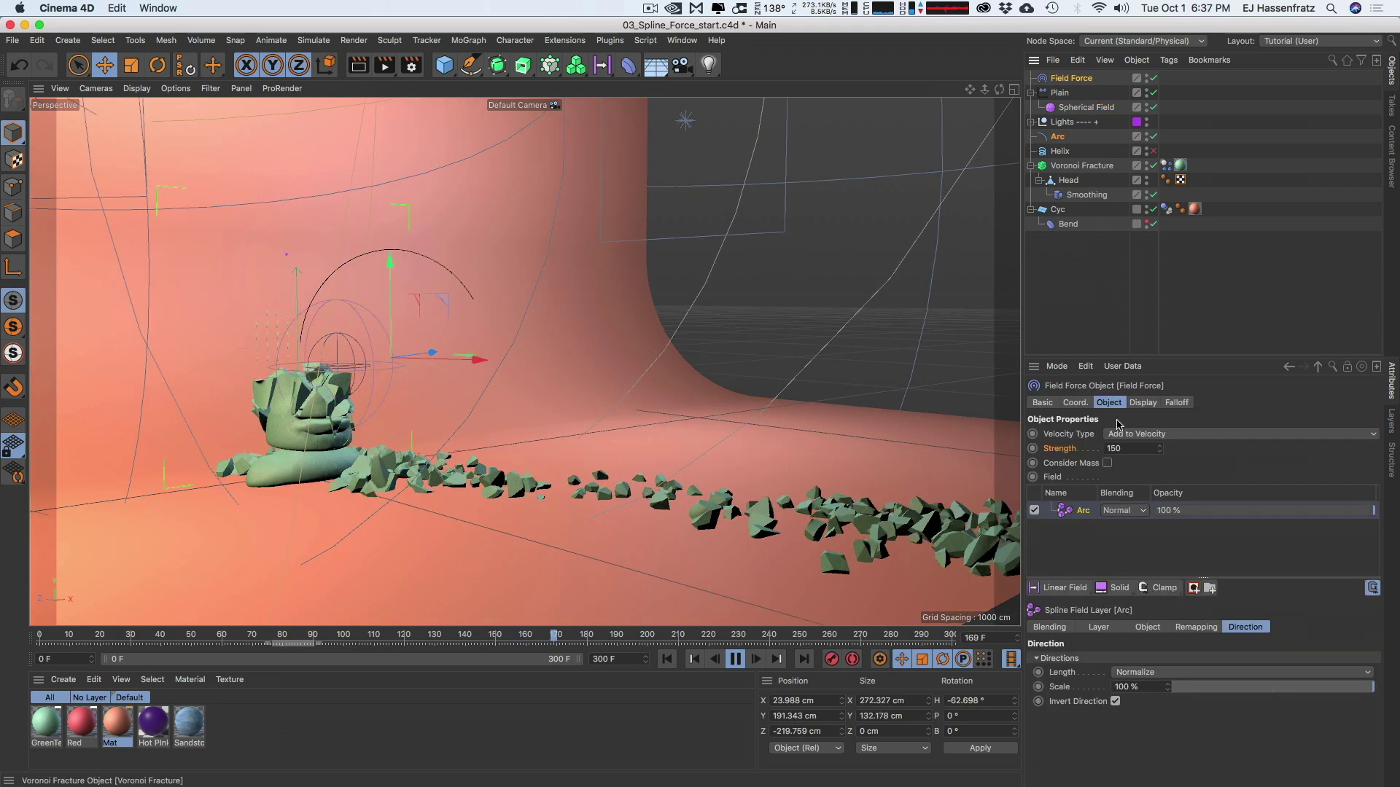
pyautogui.click(1181, 433)
pyautogui.click(1247, 405)
pyautogui.keyDown('alt'); pyautogui.moveTo(311, 412); pyautogui.dragTo(314, 412, button='middle'); pyautogui.keyUp('alt')
pyautogui.keyDown('alt'); pyautogui.moveTo(313, 416); pyautogui.dragTo(270, 415); pyautogui.keyUp('alt')
pyautogui.keyDown('alt'); pyautogui.moveTo(302, 415); pyautogui.dragTo(404, 428, button='right'); pyautogui.keyUp('alt')
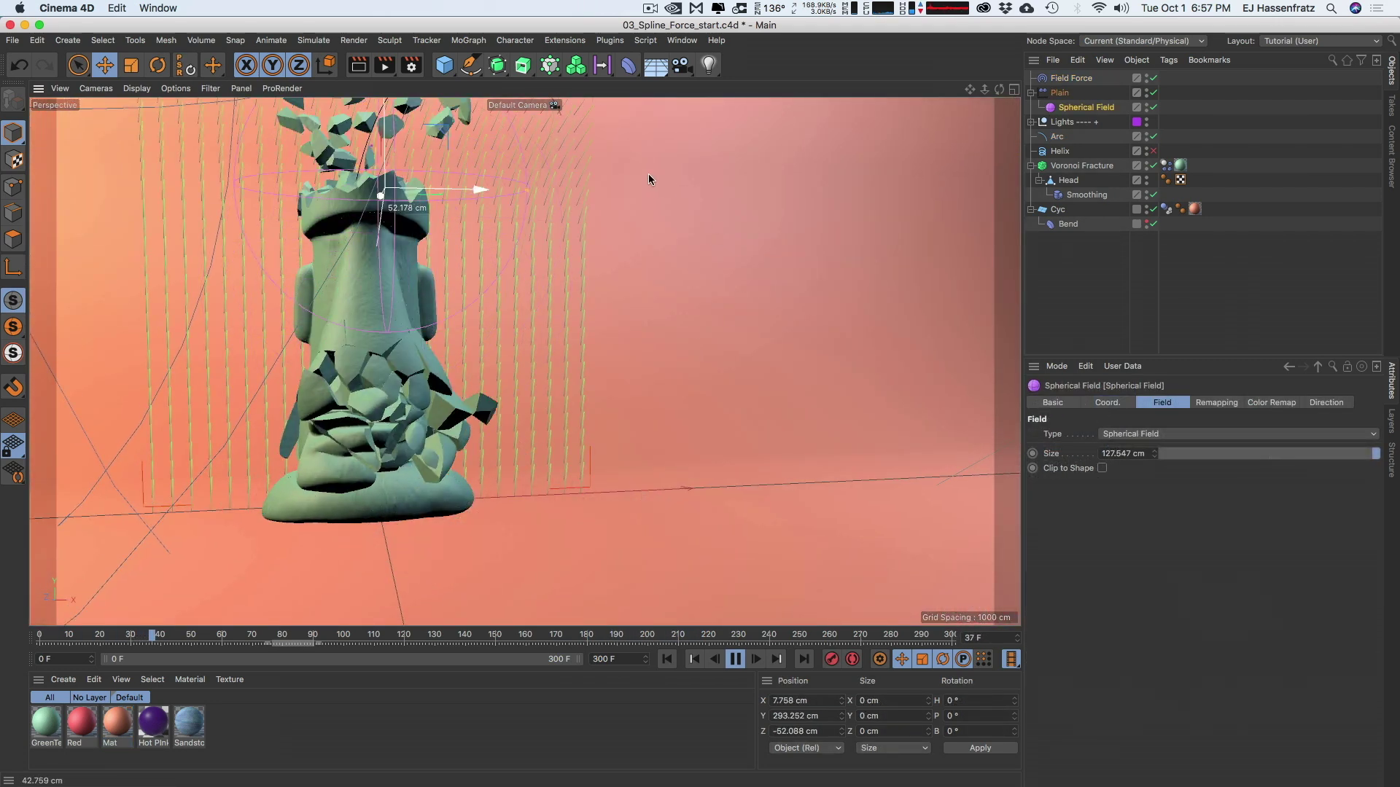
# Move the enlarged Spherical Field to about X -2, Y 257, Z -51 cm, then rewind the simulation and stop playback
pyautogui.moveTo(648, 175); pyautogui.dragTo(679, 218)
pyautogui.moveTo(533, 175)
pyautogui.keyDown('alt'); pyautogui.mouseDown()
pyautogui.moveTo(548, 180)
pyautogui.moveTo(480, 170)
pyautogui.moveTo(467, 140)
pyautogui.moveTo(547, 168)
pyautogui.mouseUp(); pyautogui.keyUp('alt')
pyautogui.moveTo(367, 128); pyautogui.dragTo(300, 293)
pyautogui.click(669, 662)
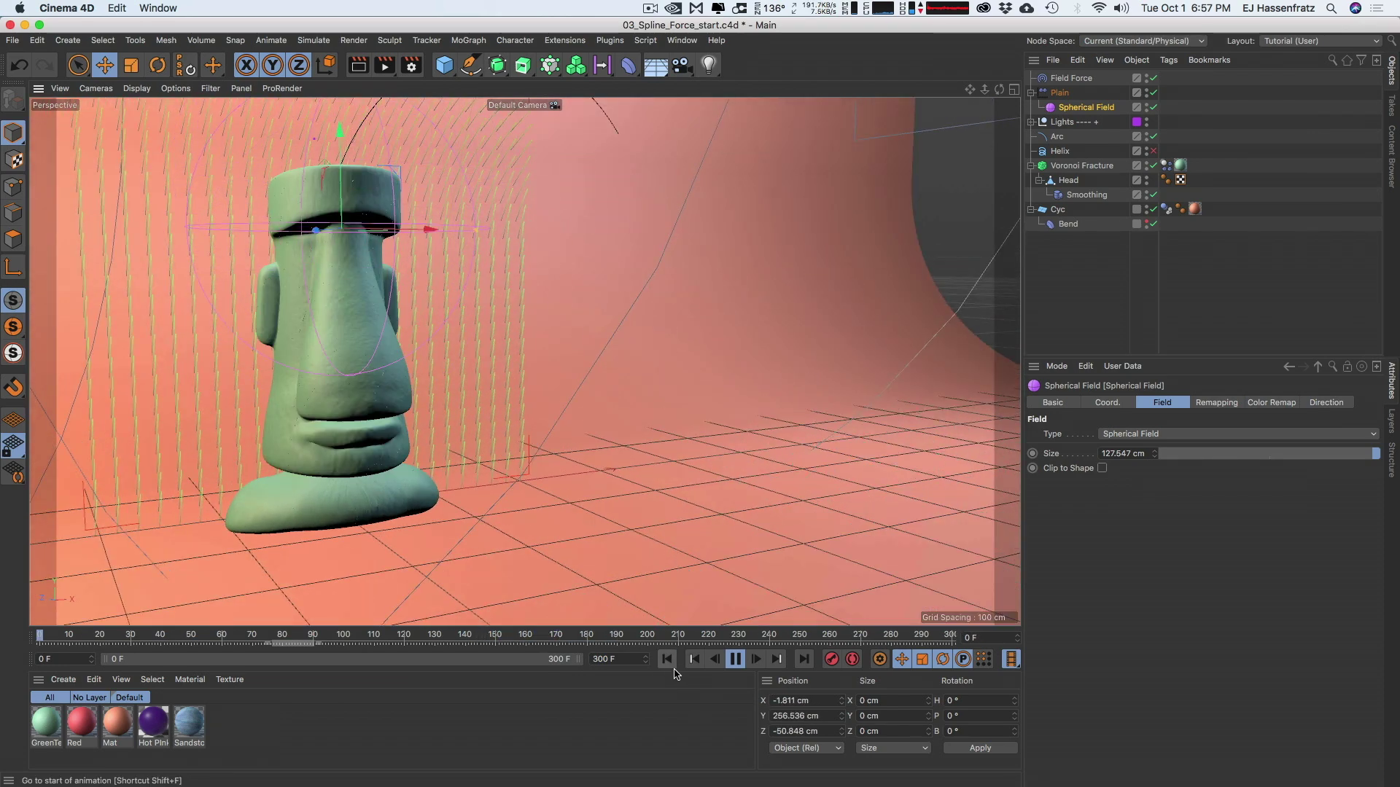
pyautogui.click(736, 660)
# Toggle the Arc's Reverse option repeatedly to compare the force directions along the spline, leaving it off
pyautogui.click(1057, 137)
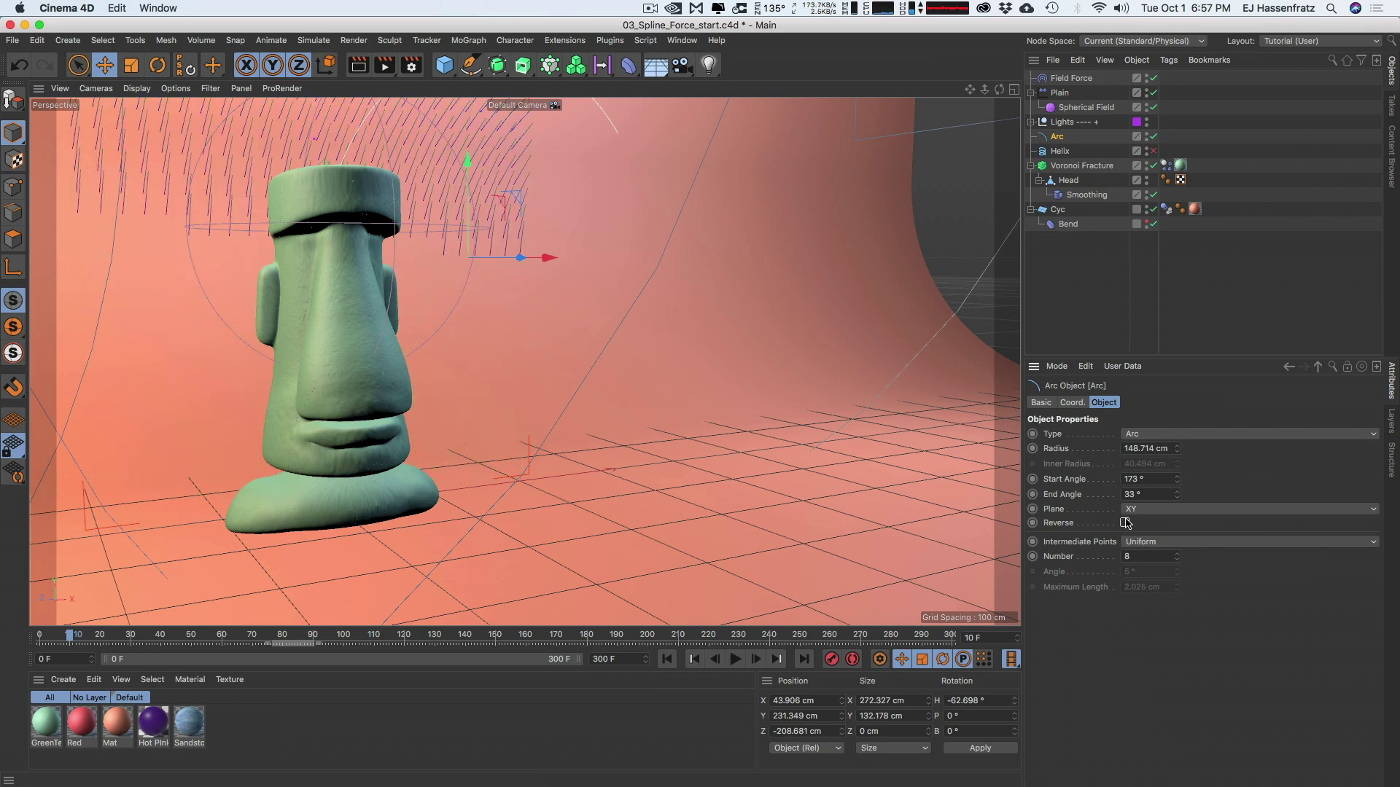
pyautogui.keyDown('alt'); pyautogui.moveTo(578, 244); pyautogui.dragTo(773, 341); pyautogui.keyUp('alt')
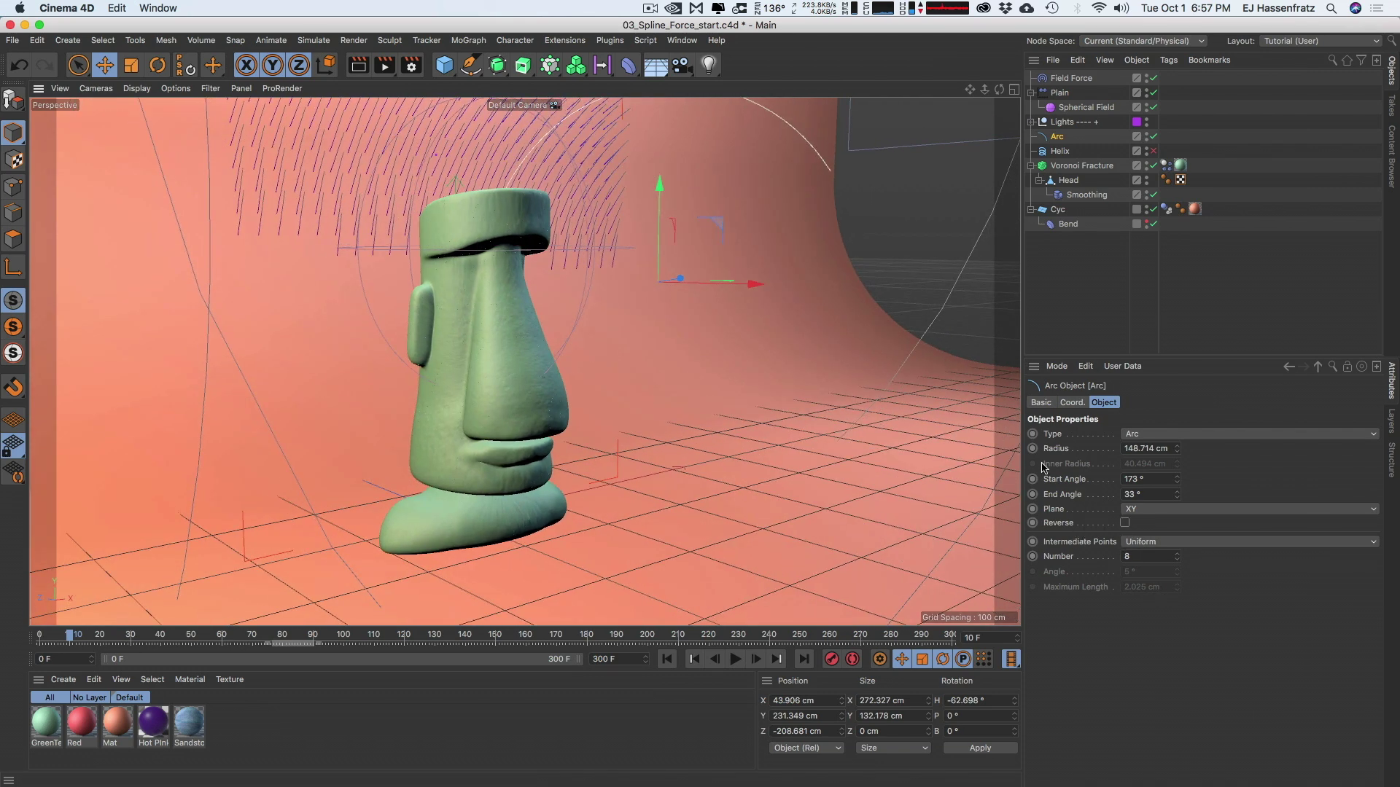
pyautogui.click(1126, 524)
pyautogui.click(1126, 523)
pyautogui.click(1126, 524)
pyautogui.click(1127, 523)
pyautogui.click(1126, 524)
pyautogui.click(1126, 523)
pyautogui.click(1126, 523)
pyautogui.click(1127, 524)
pyautogui.click(1126, 524)
# Replay from the start with Reverse off while moving the Spherical Field through the head to about X -6, Y 283, Z -67 cm
pyautogui.keyDown('alt'); pyautogui.moveTo(711, 391); pyautogui.dragTo(546, 430, button='middle'); pyautogui.keyUp('alt')
pyautogui.scroll(-1, 546, 430)
pyautogui.click(667, 660)
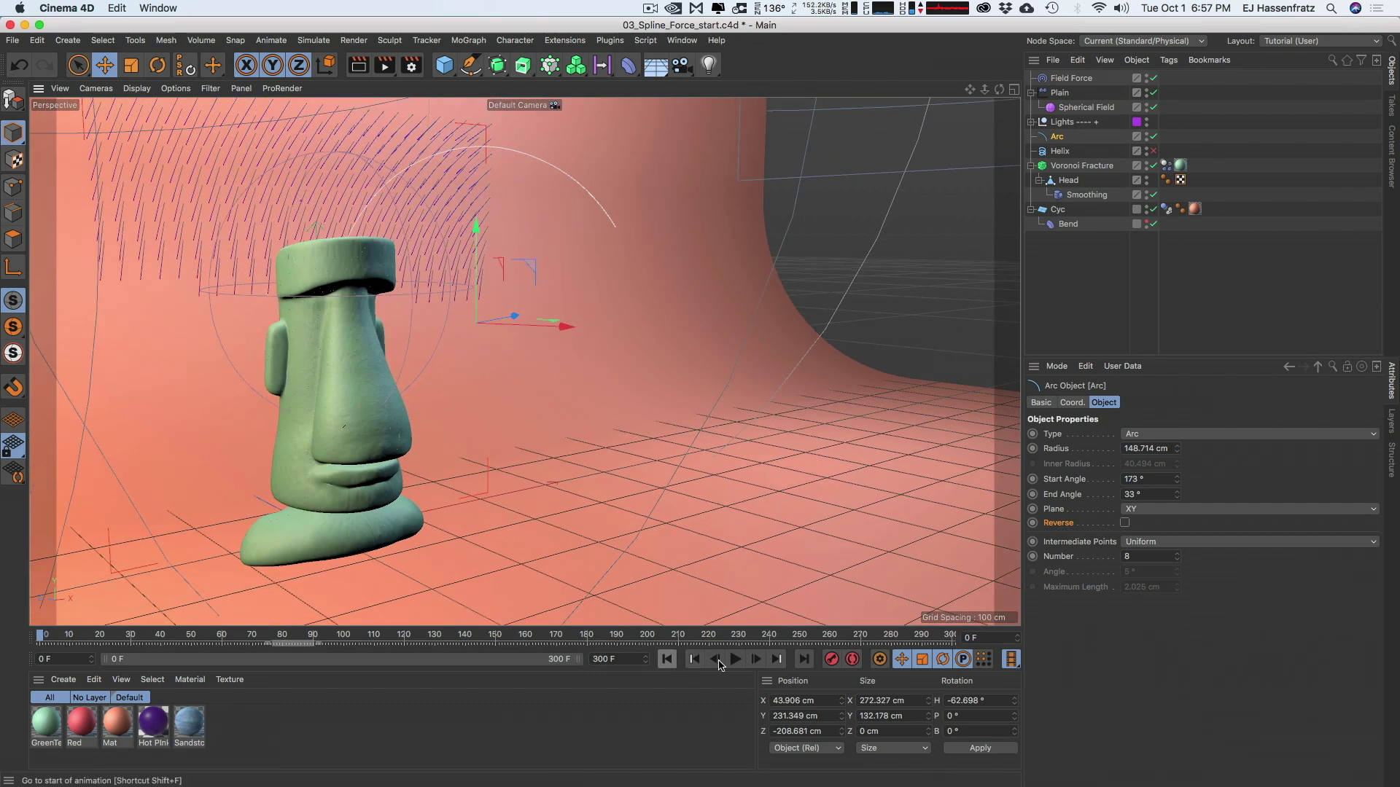
pyautogui.click(1084, 107)
pyautogui.keyDown('alt'); pyautogui.moveTo(577, 263); pyautogui.dragTo(264, 371); pyautogui.keyUp('alt')
pyautogui.moveTo(193, 215); pyautogui.dragTo(226, 296)
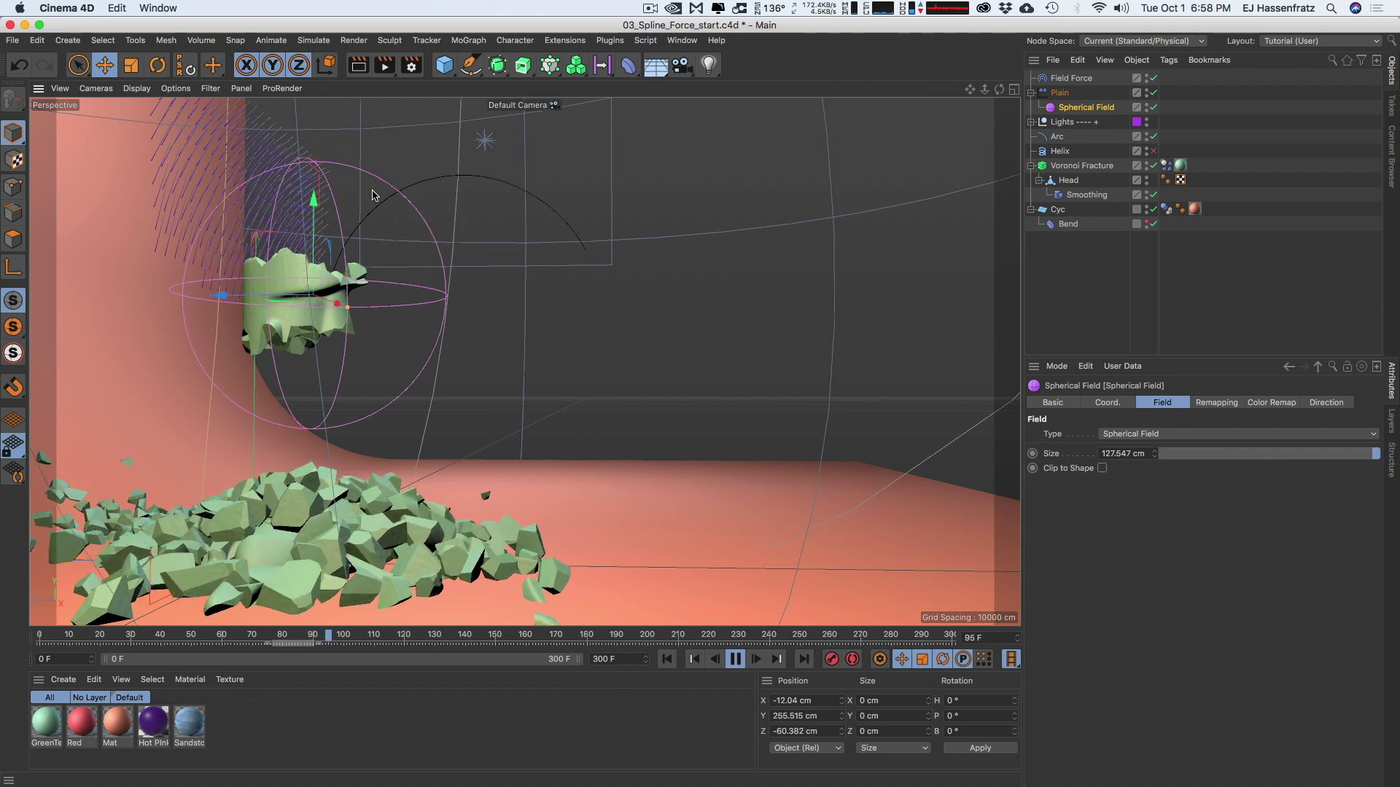
pyautogui.keyDown('alt'); pyautogui.moveTo(632, 204); pyautogui.dragTo(398, 258); pyautogui.keyUp('alt')
pyautogui.moveTo(398, 258); pyautogui.dragTo(440, 191)
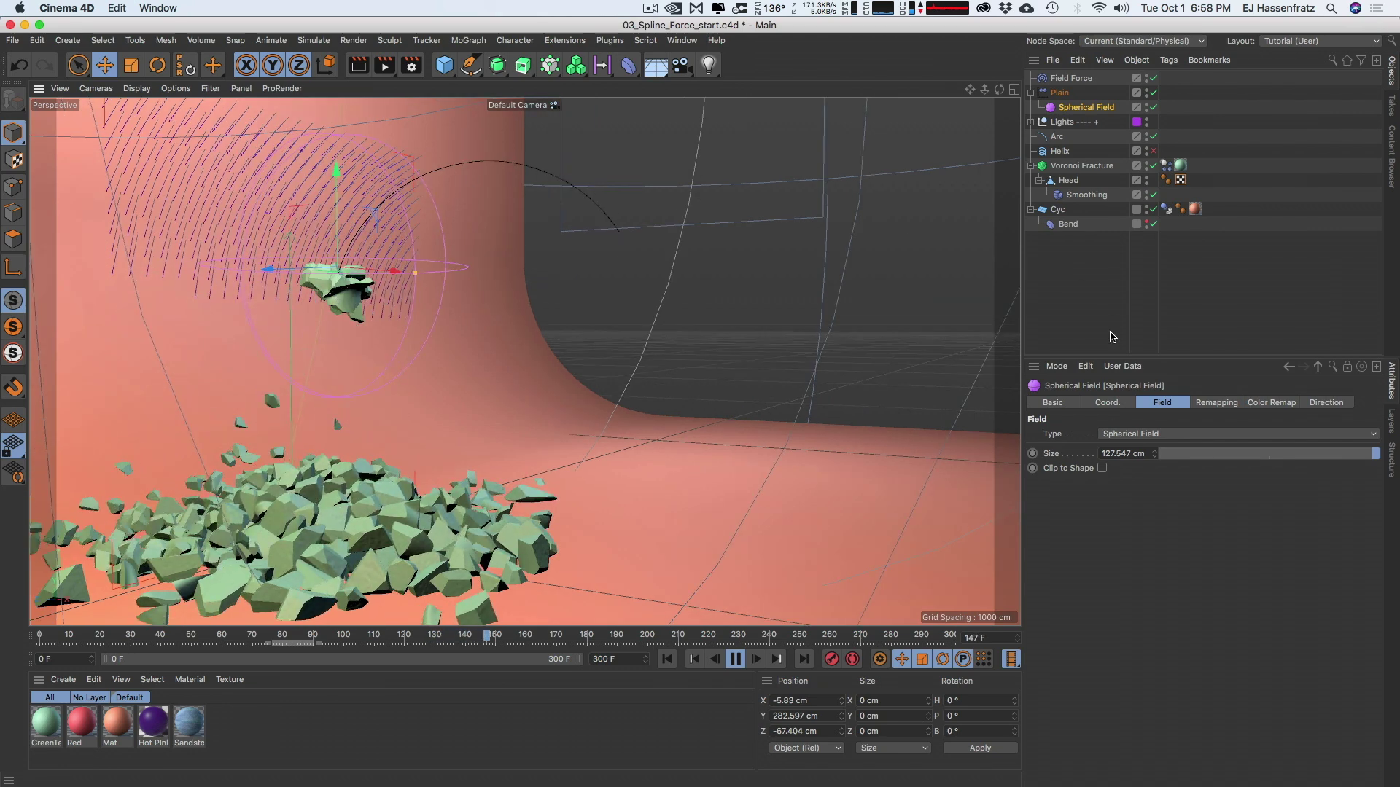
# Turn on the Arc's Reverse option during playback, stop the simulation, and compare it with the Helix's Reverse option
pyautogui.click(1052, 137)
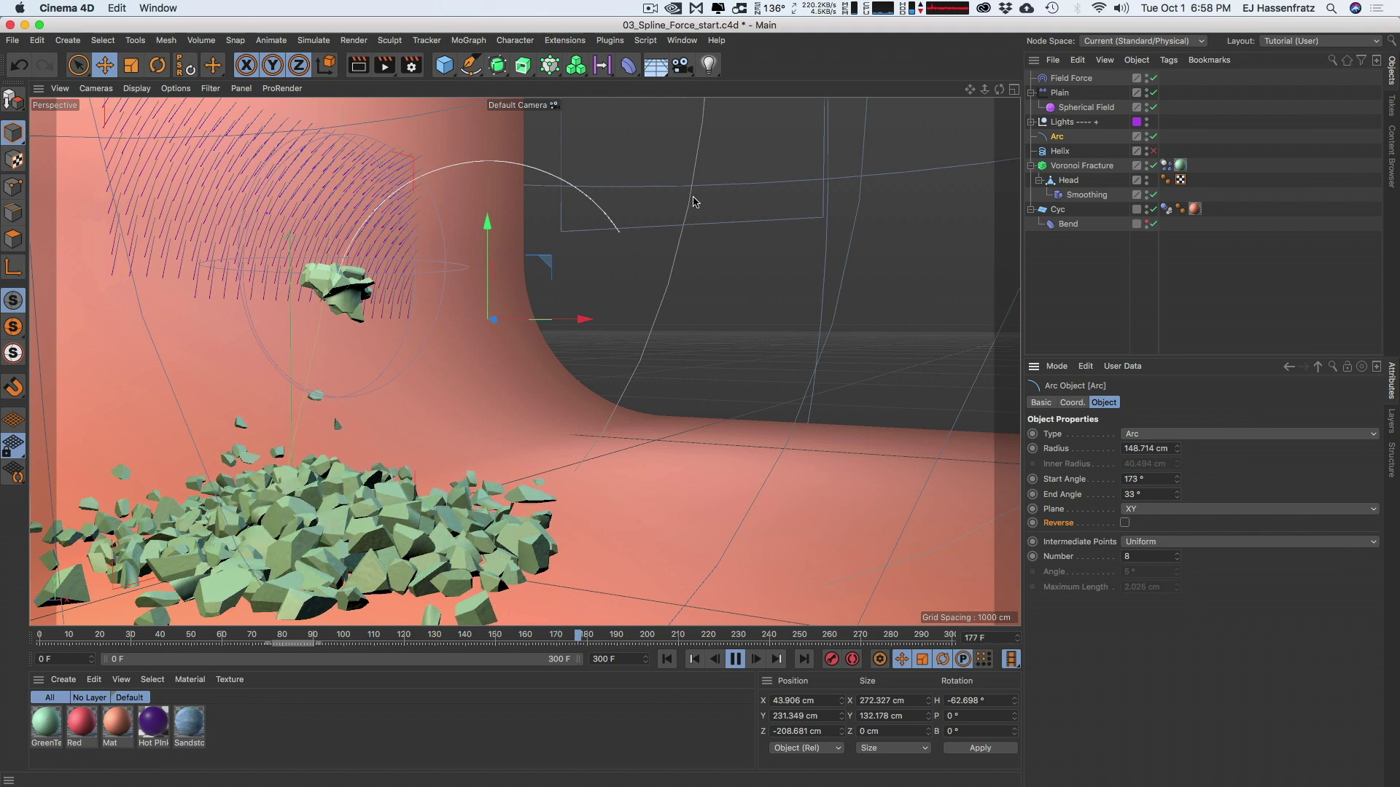
pyautogui.click(1125, 523)
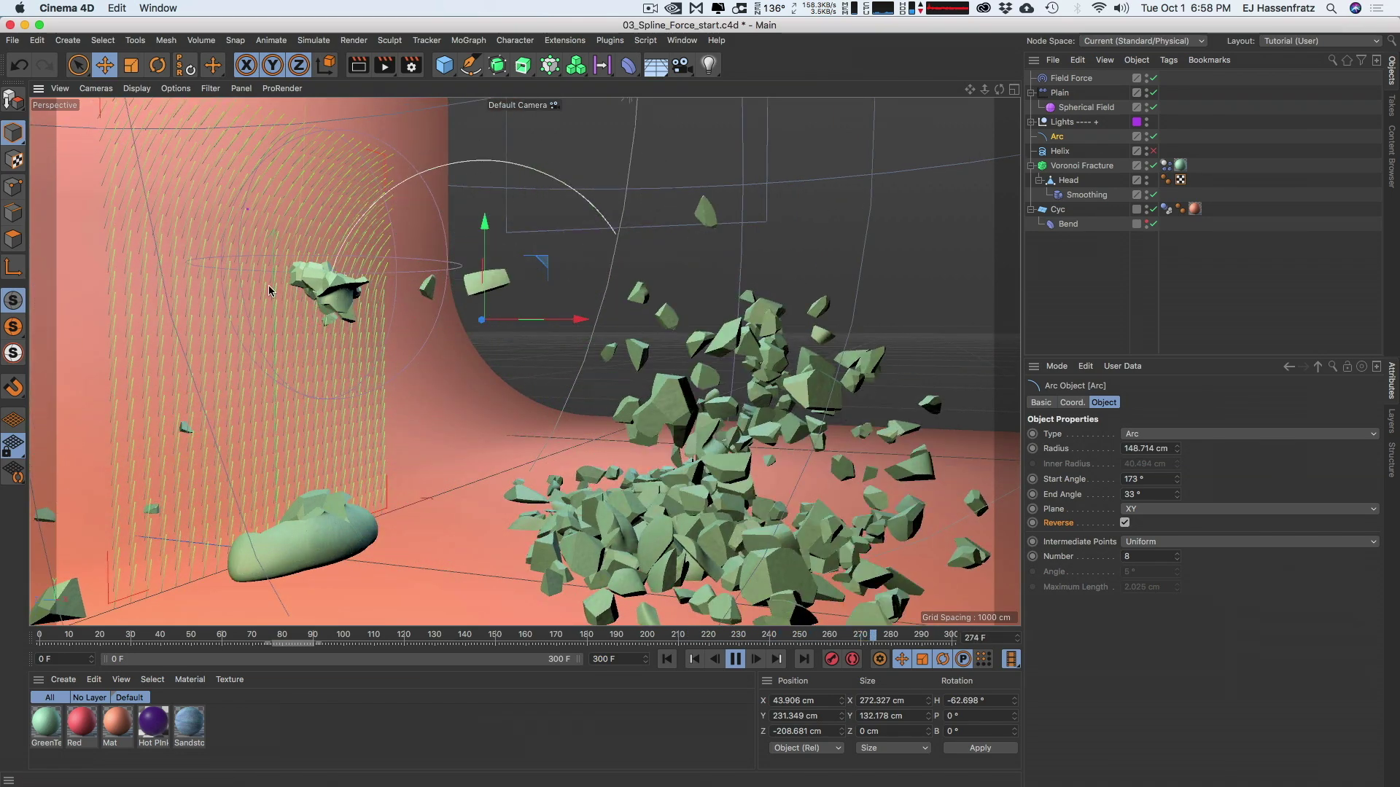
pyautogui.press('F8')
pyautogui.click(1060, 151)
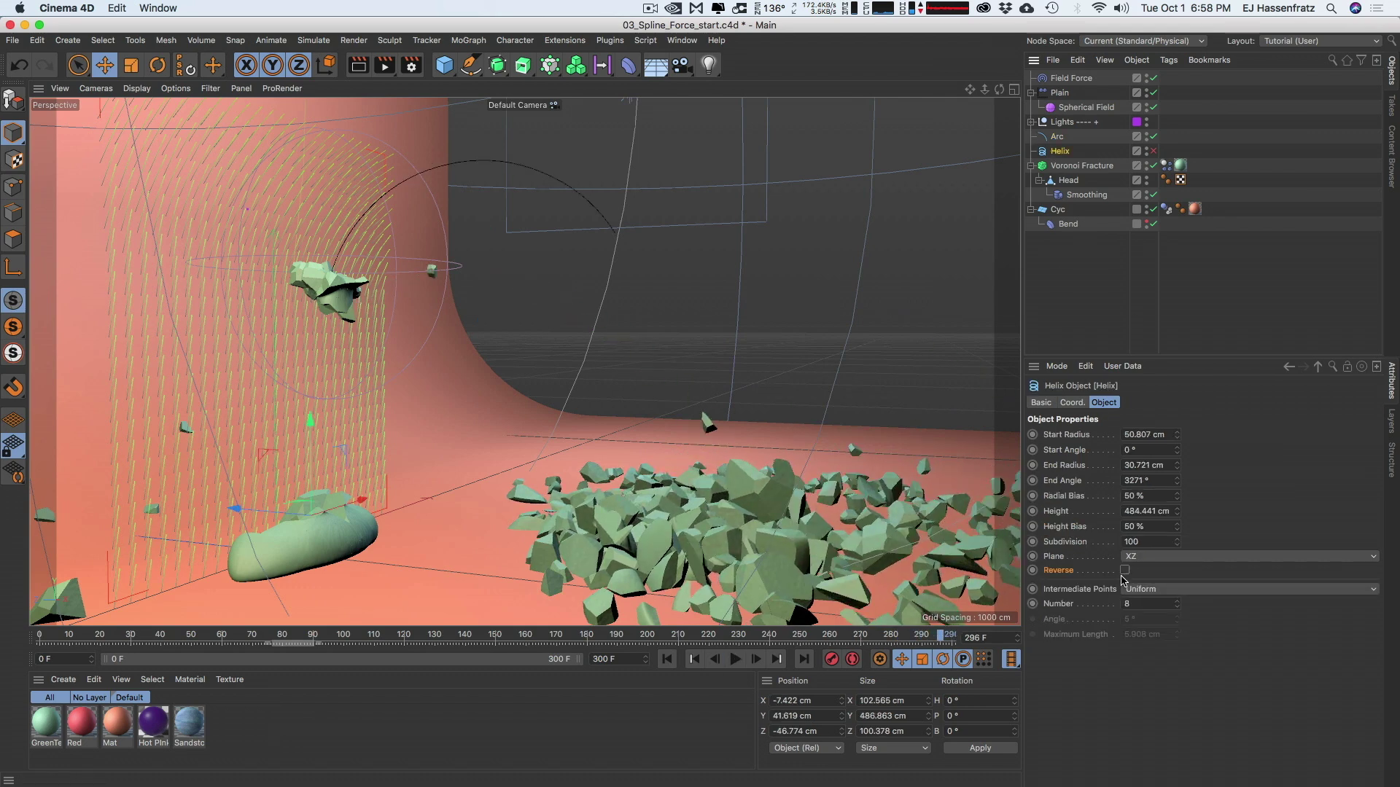
pyautogui.click(1056, 136)
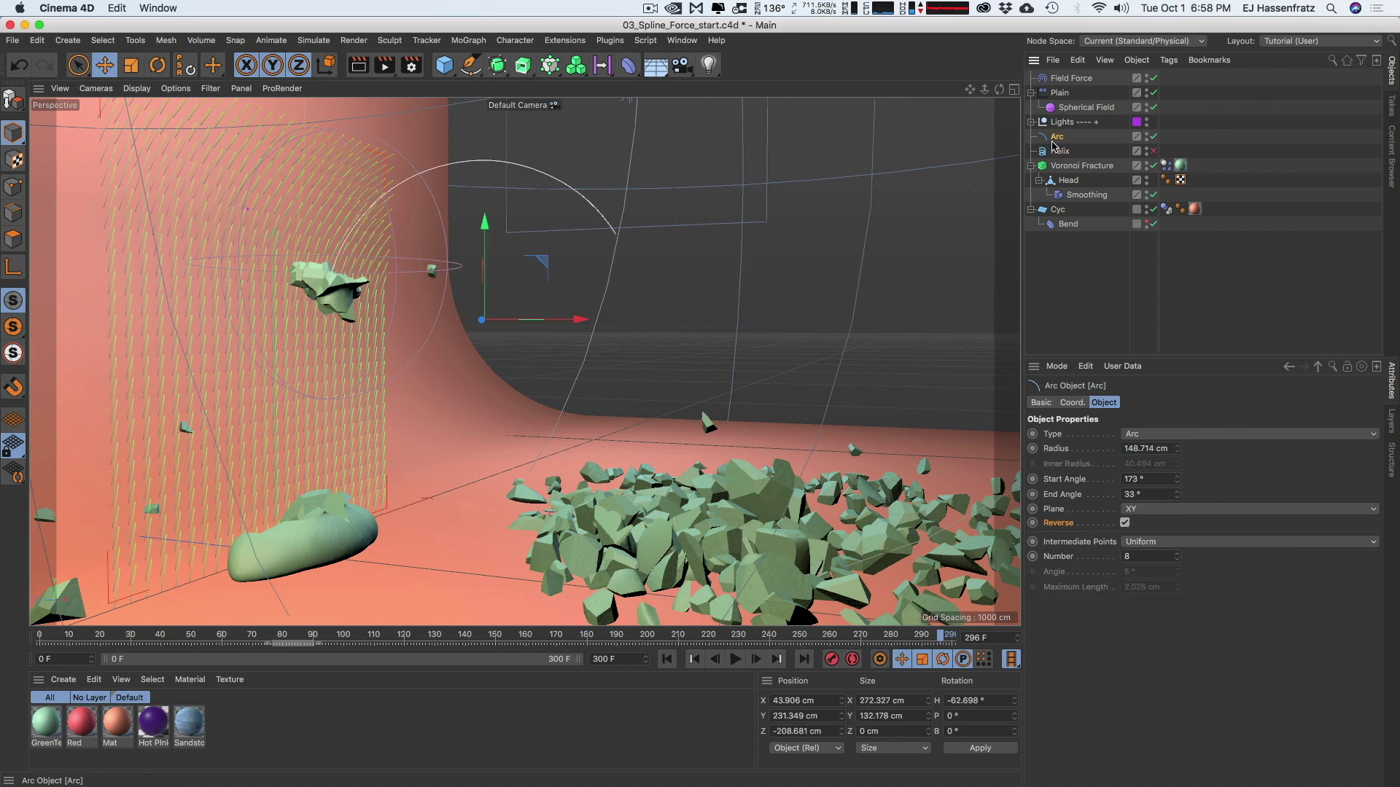
# Replay the reversed Arc from the start while moving the Spherical Field down through the head, then stop playback
pyautogui.click(667, 659)
pyautogui.click(734, 659)
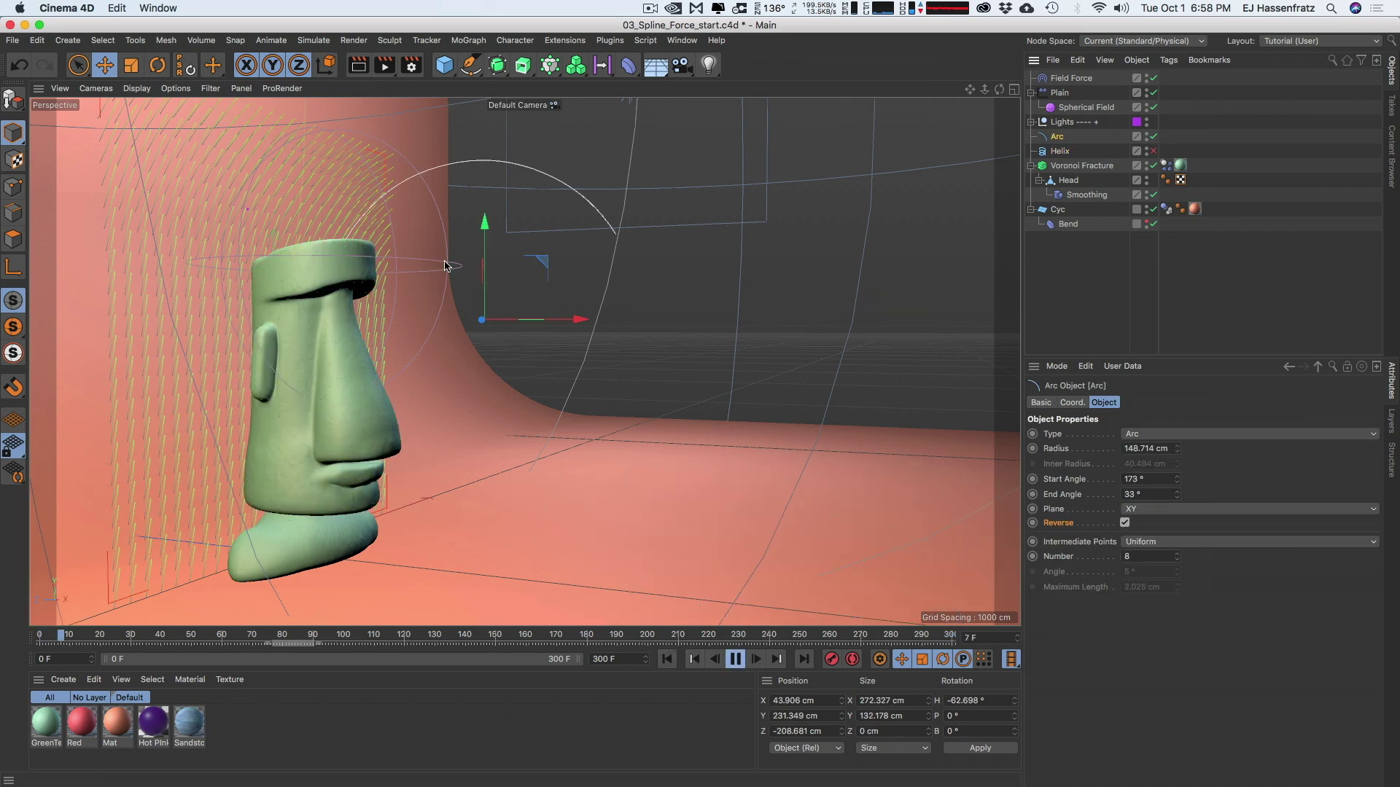
pyautogui.click(1086, 107)
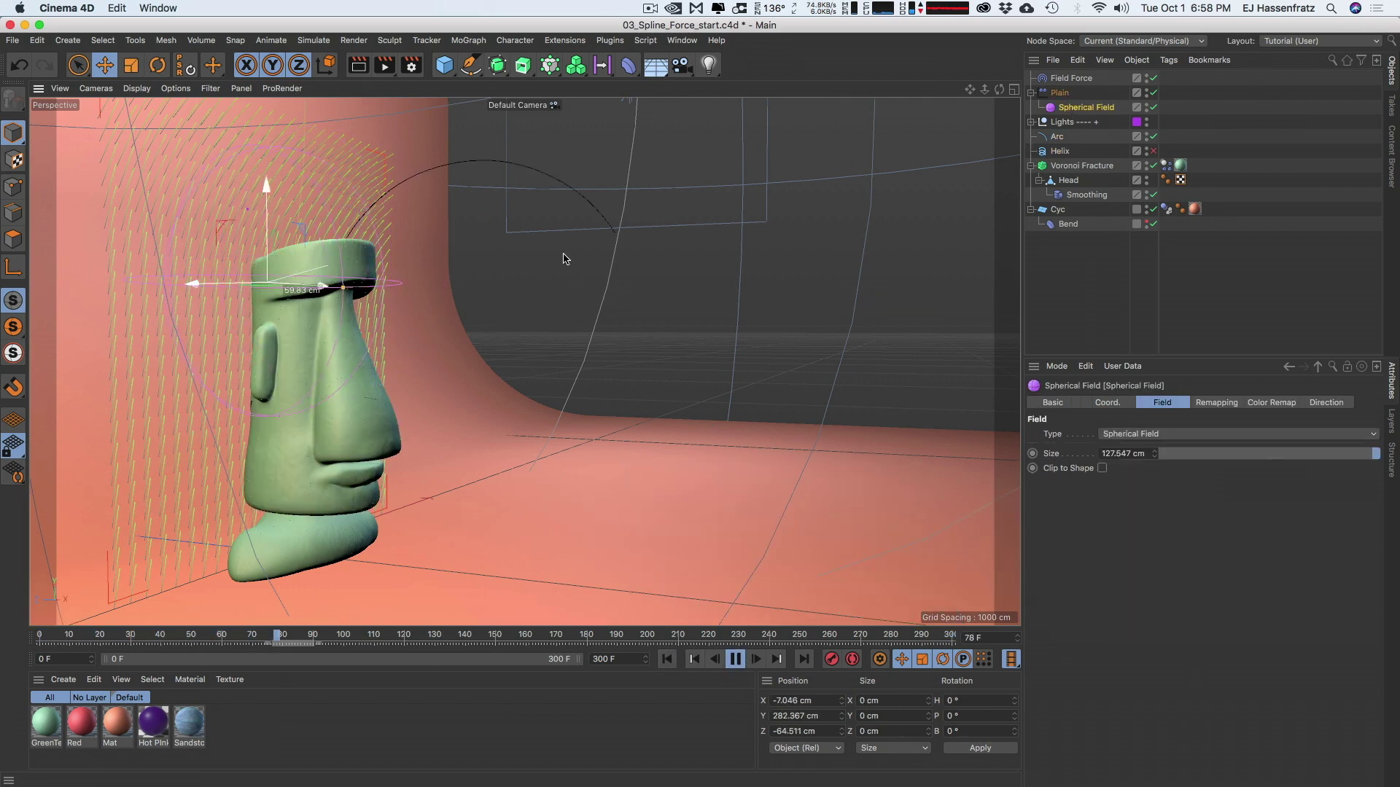
pyautogui.moveTo(638, 122); pyautogui.dragTo(630, 230)
pyautogui.keyDown('alt'); pyautogui.moveTo(364, 289); pyautogui.dragTo(318, 328); pyautogui.keyUp('alt')
pyautogui.click(1057, 136)
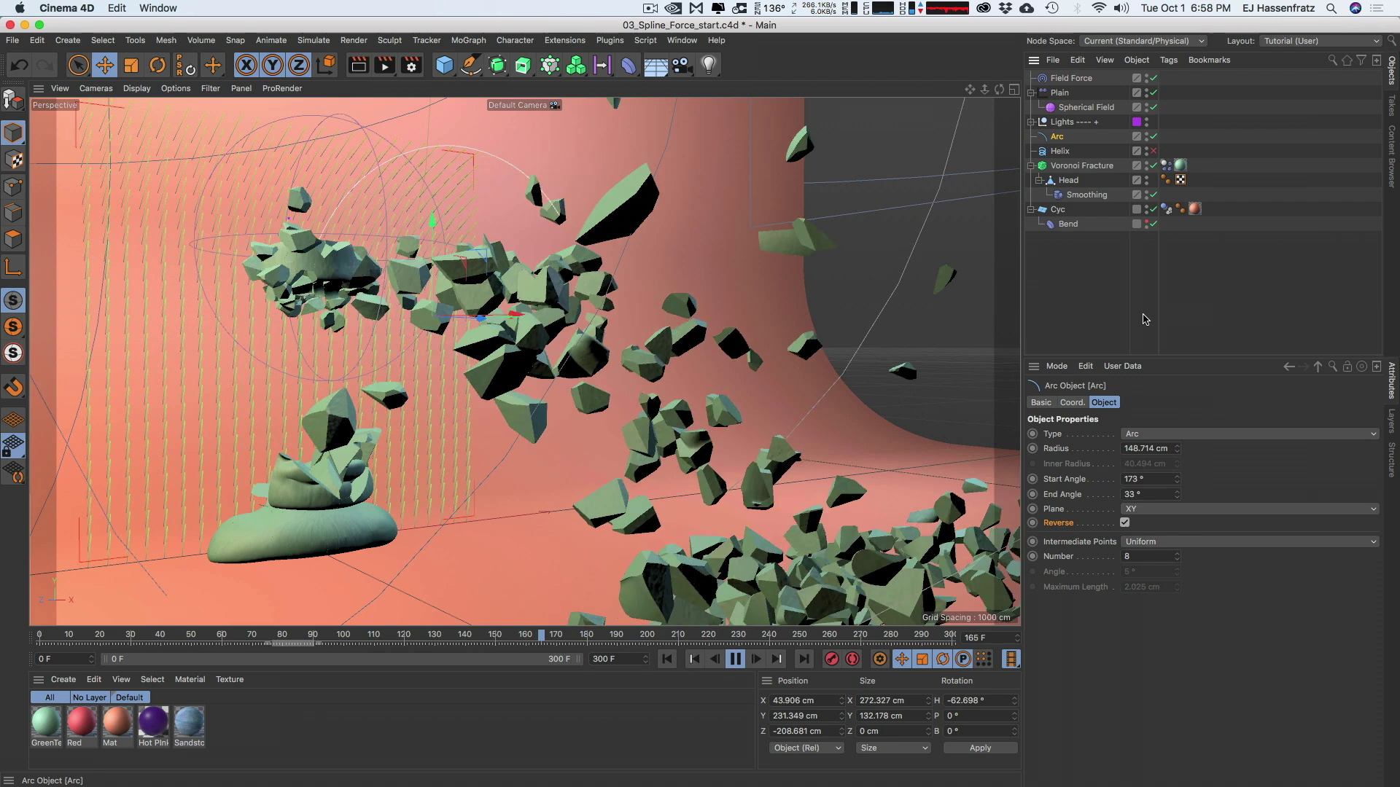
pyautogui.press('F8')
pyautogui.moveTo(472, 66); pyautogui.dragTo(1065, 316)
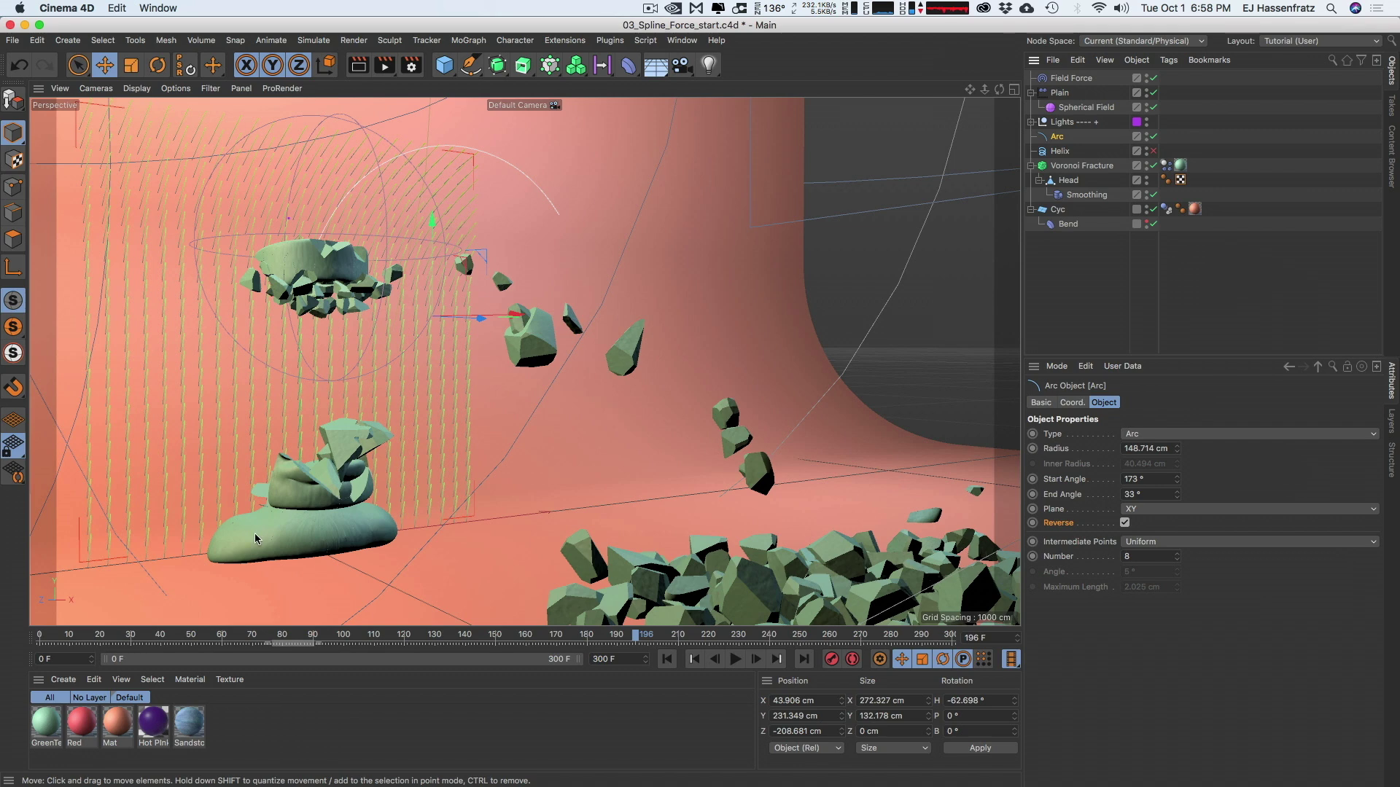
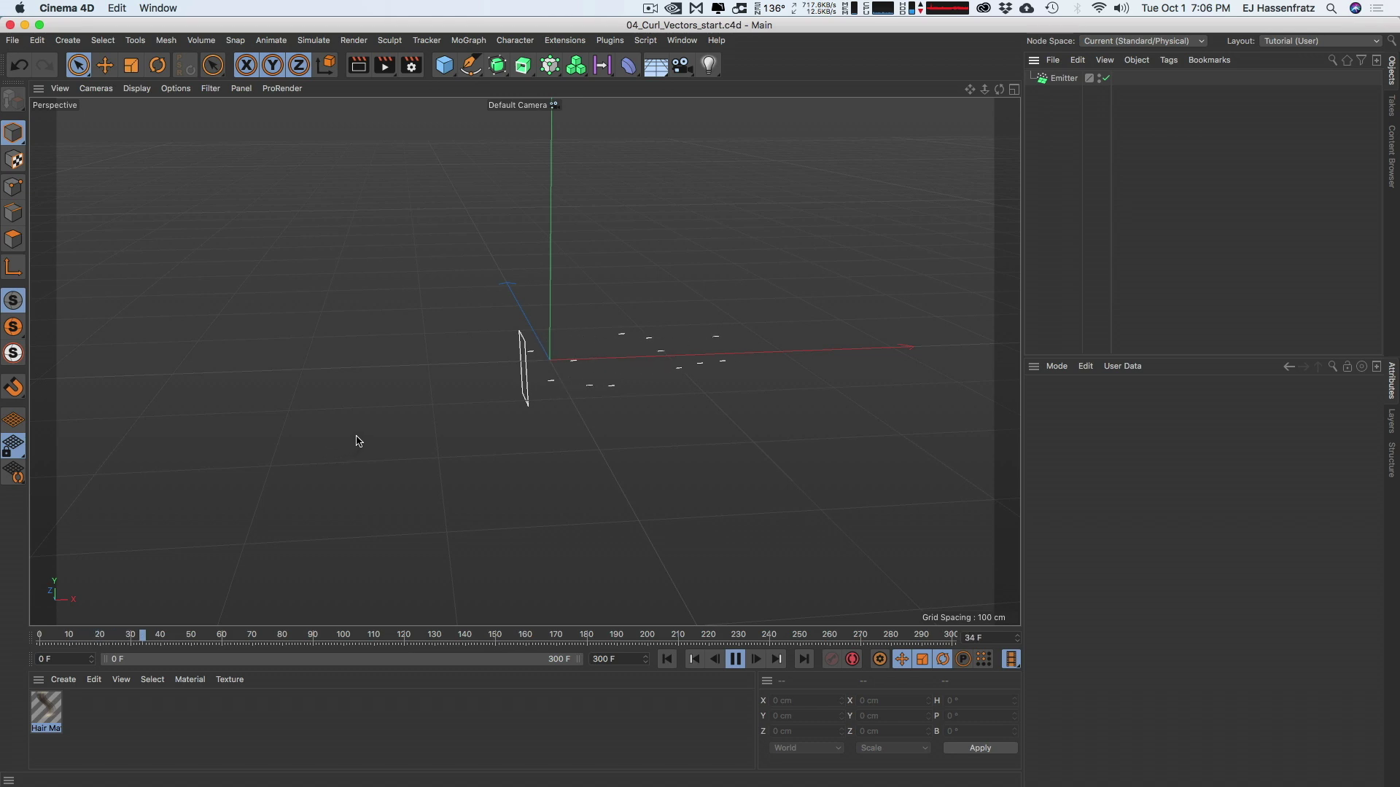
# Check the Emitter's particle settings and add a Volume Builder to the scene
pyautogui.click(1064, 78)
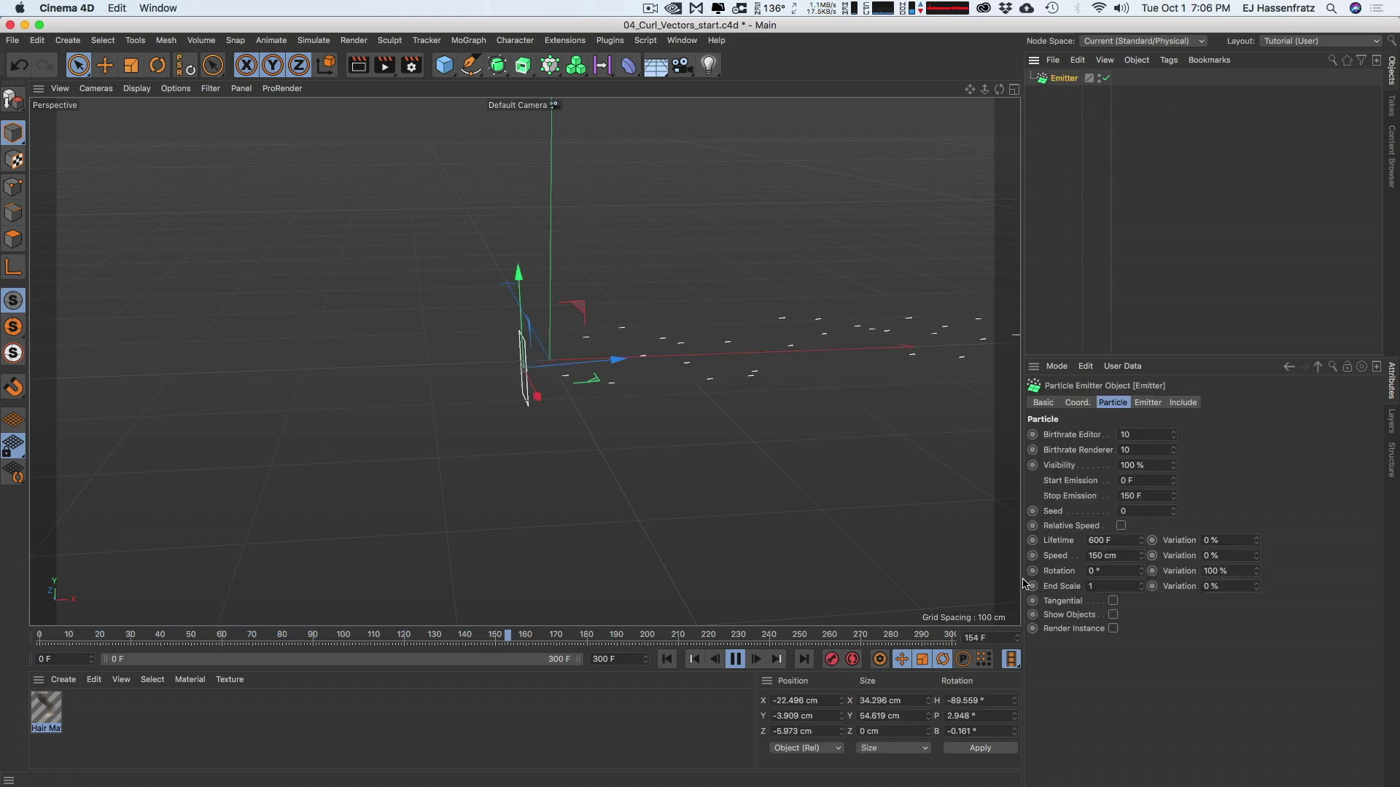
pyautogui.click(550, 67)
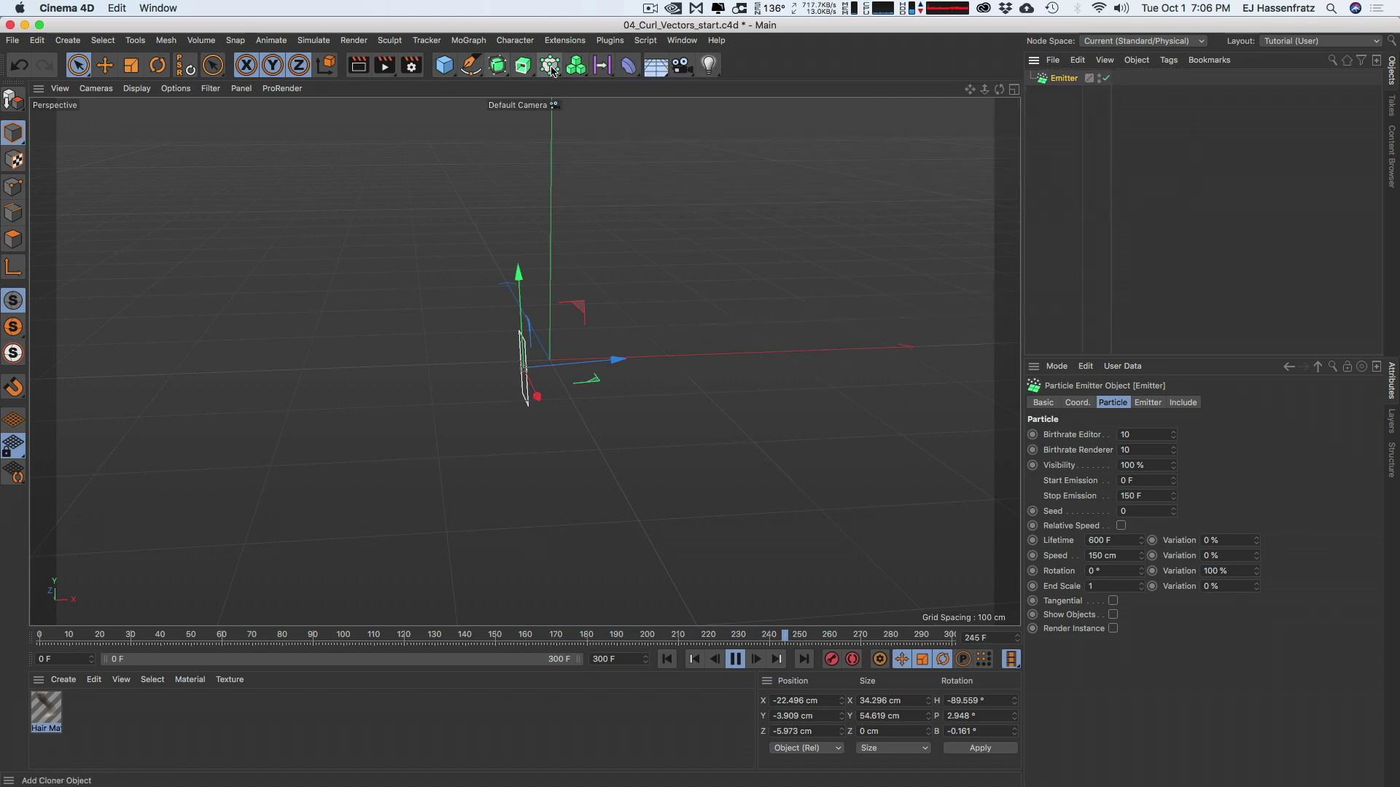
pyautogui.click(575, 65)
pyautogui.click(627, 86)
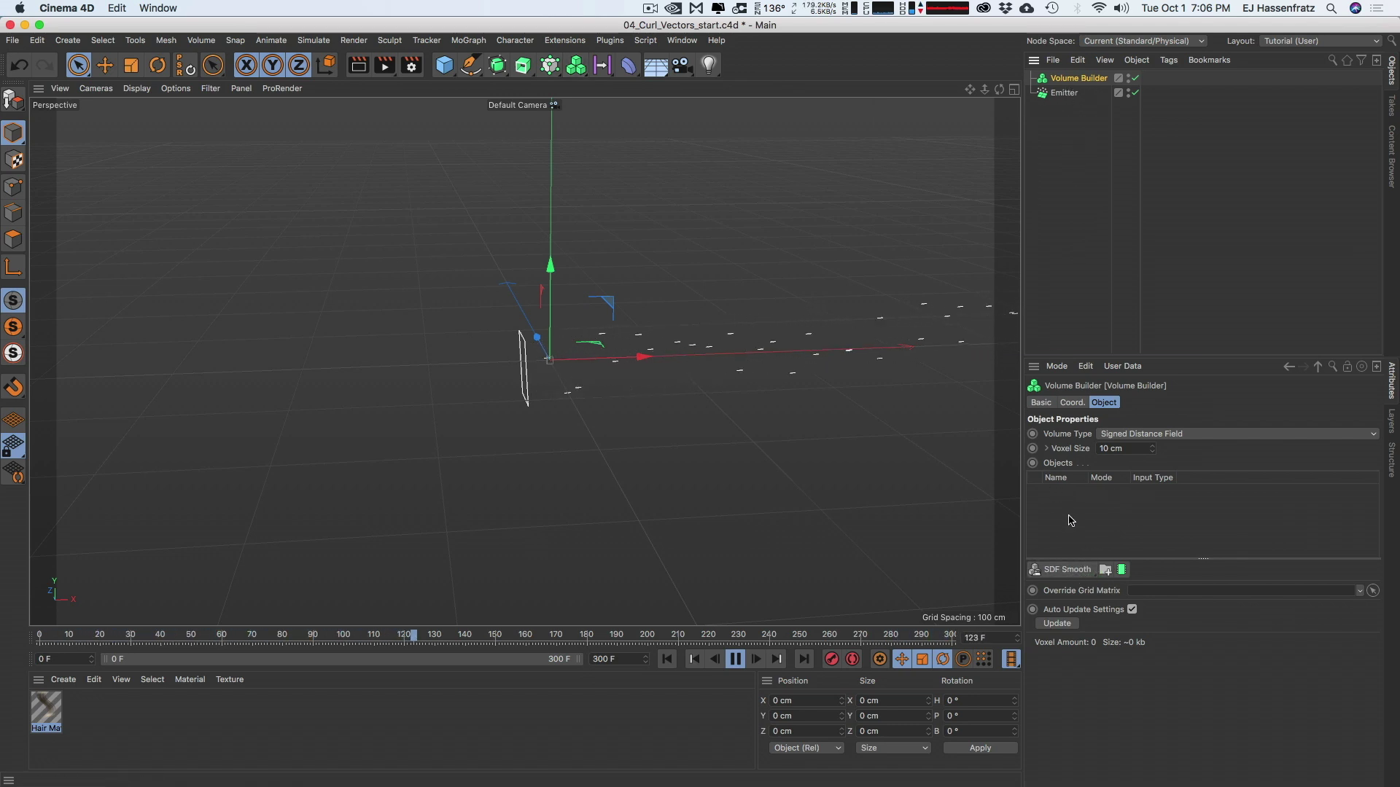
# Add a Random Field and make it a child of the Volume Builder
pyautogui.click(602, 67)
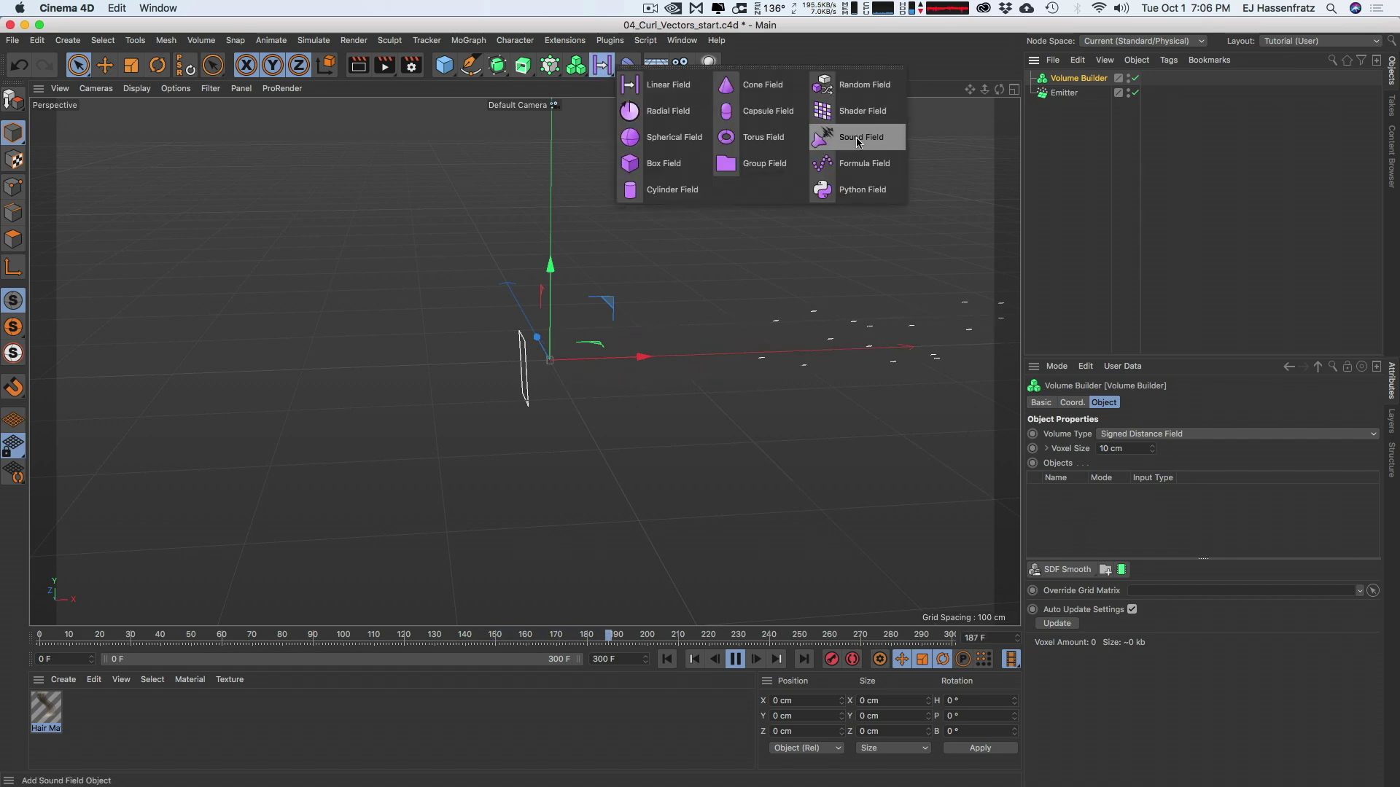
pyautogui.click(857, 85)
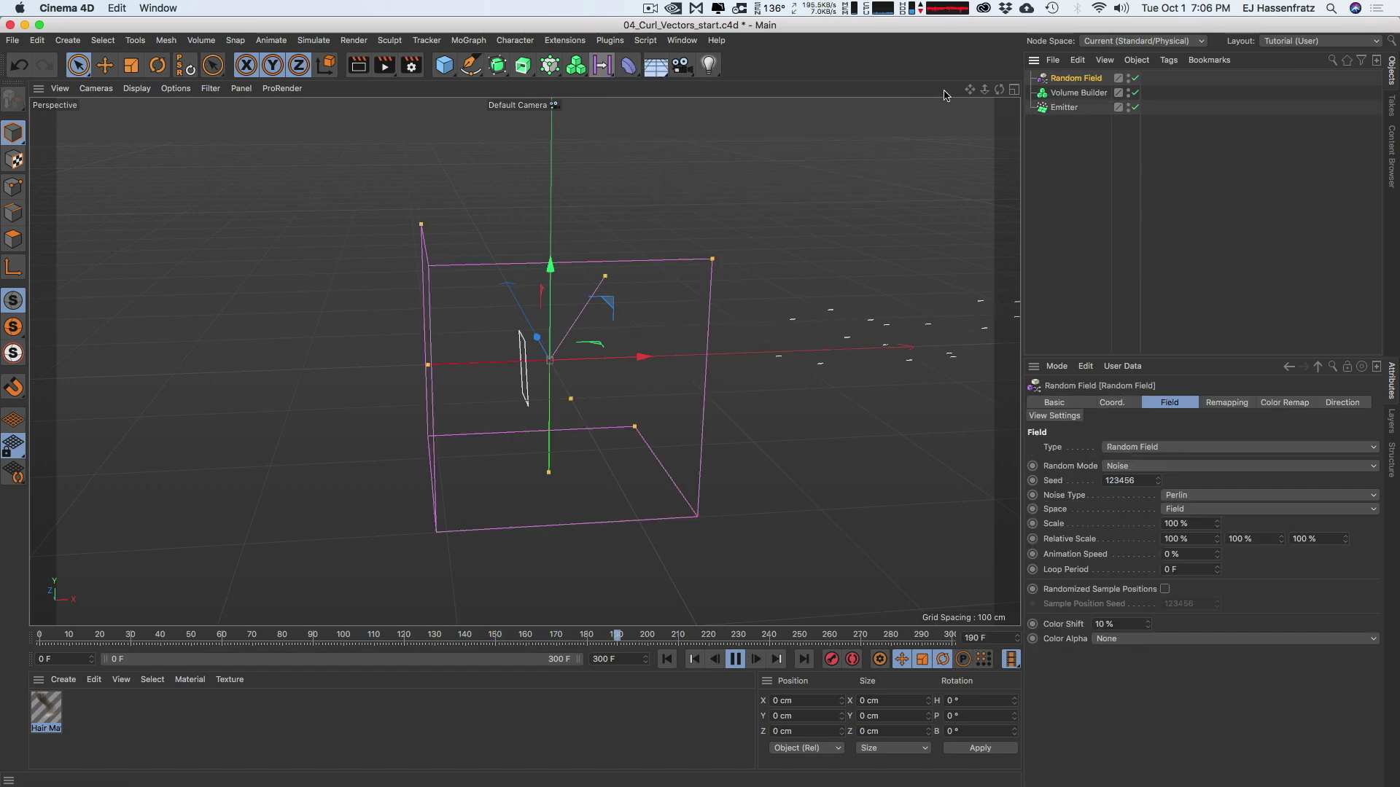
pyautogui.click(1079, 93)
pyautogui.moveTo(1089, 96); pyautogui.dragTo(1088, 93)
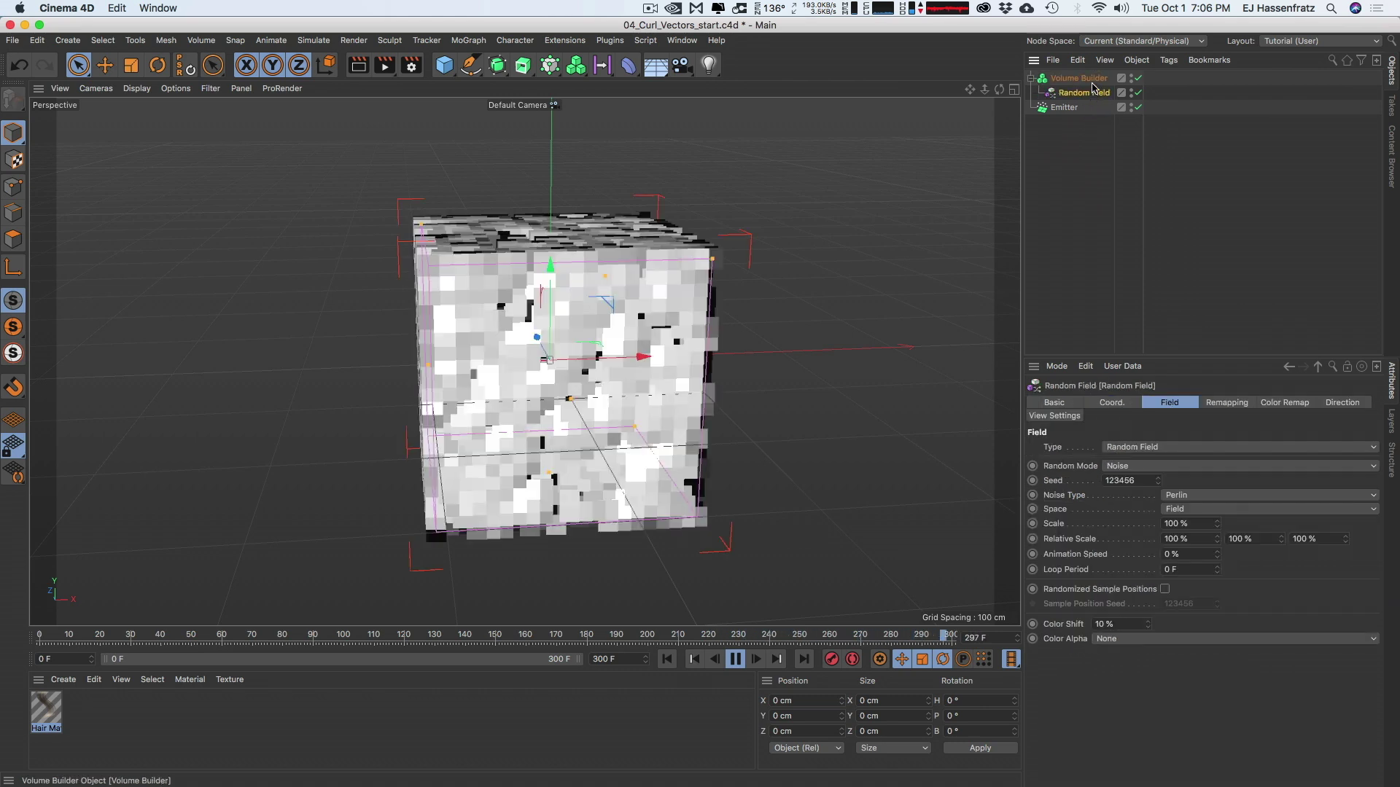
# Set the Volume Builder's Volume Type to Vector
pyautogui.click(1083, 492)
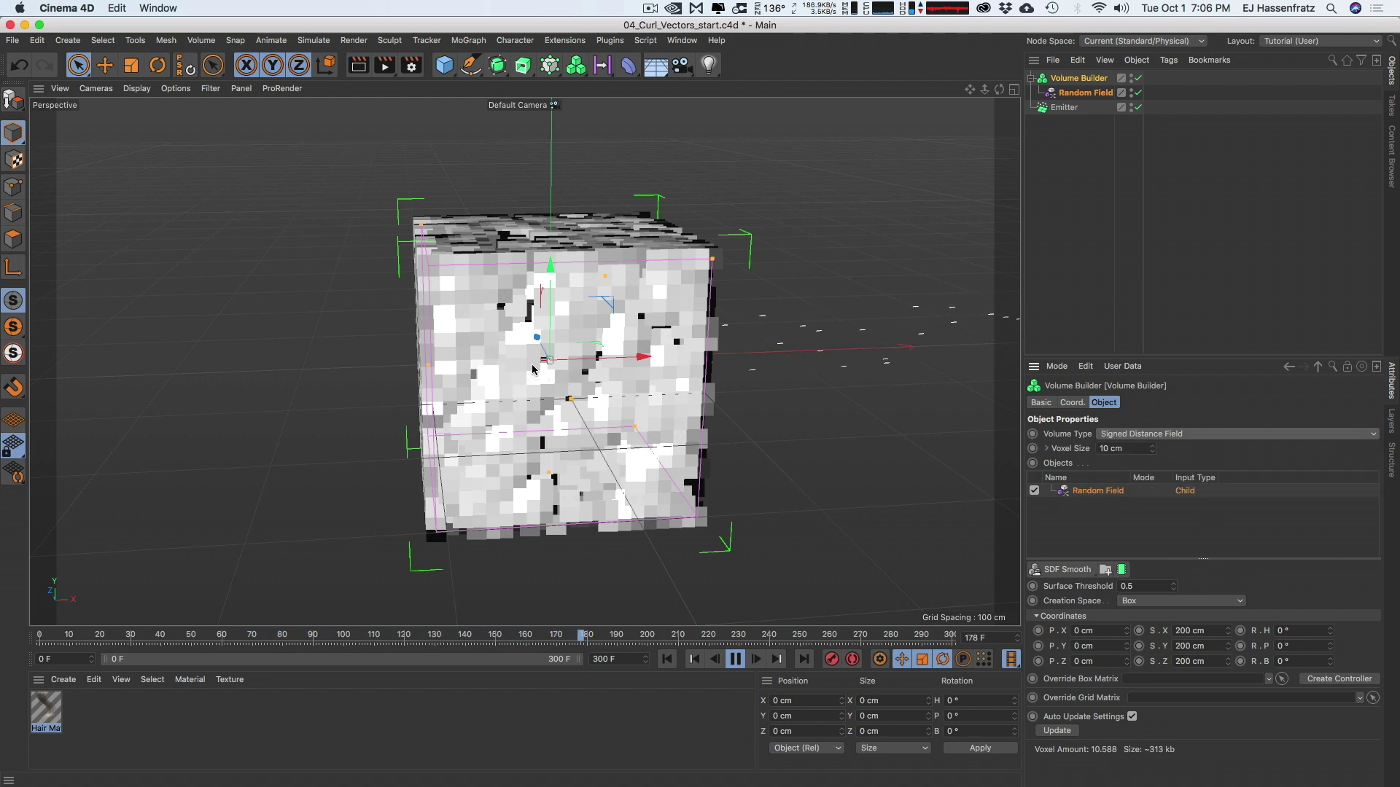
pyautogui.click(1162, 434)
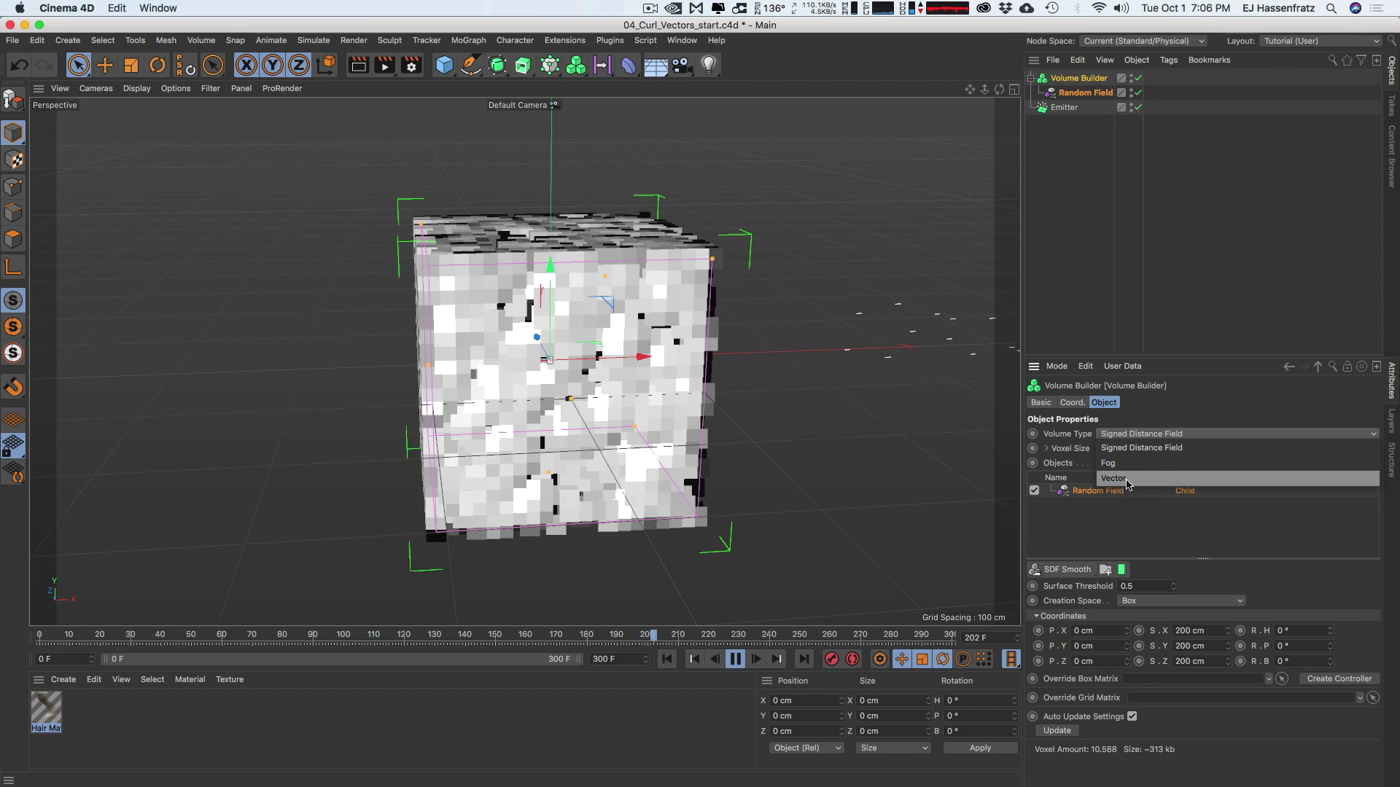
pyautogui.click(1151, 480)
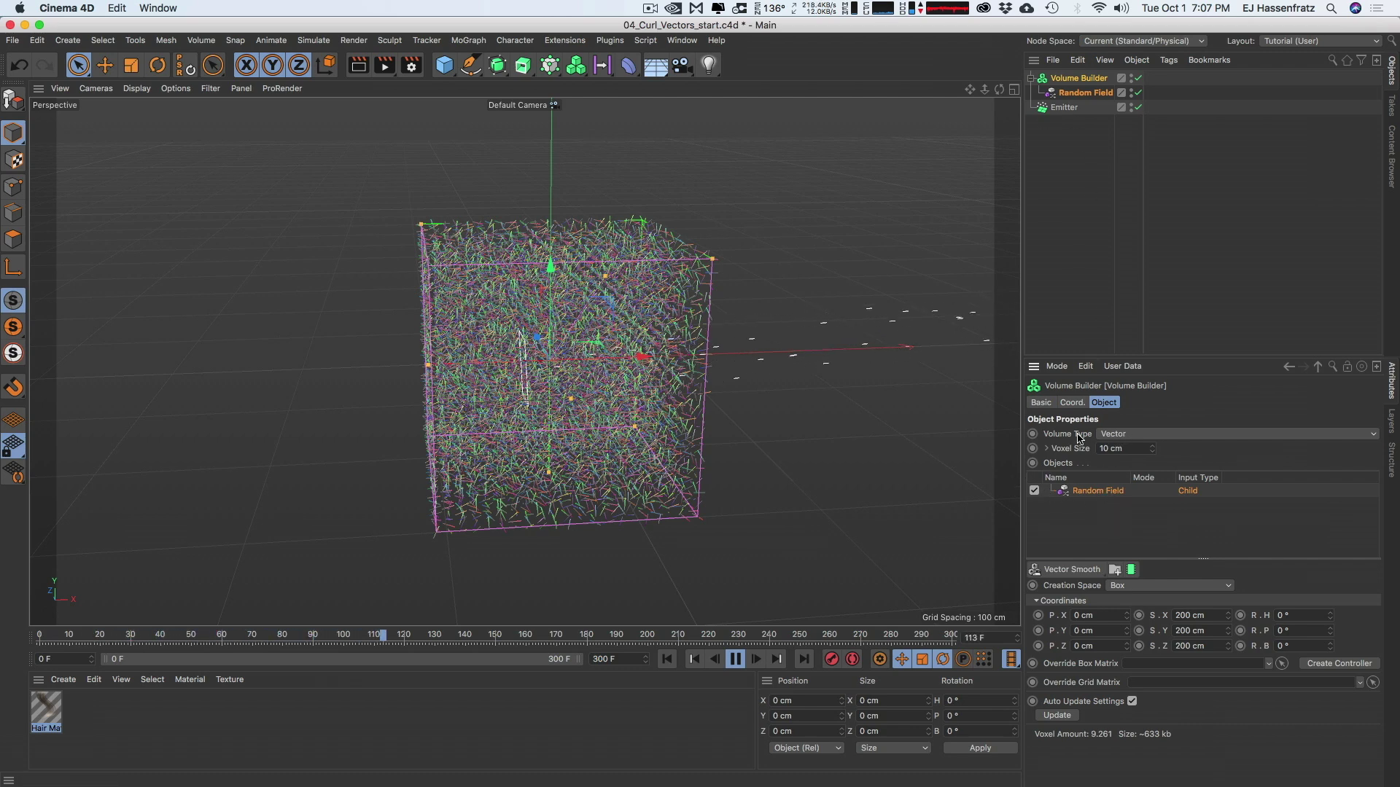
# Add a Field Force and put the Volume Builder in its field list as a Volume Object
pyautogui.click(1063, 108)
pyautogui.click(1057, 128)
pyautogui.click(1076, 79)
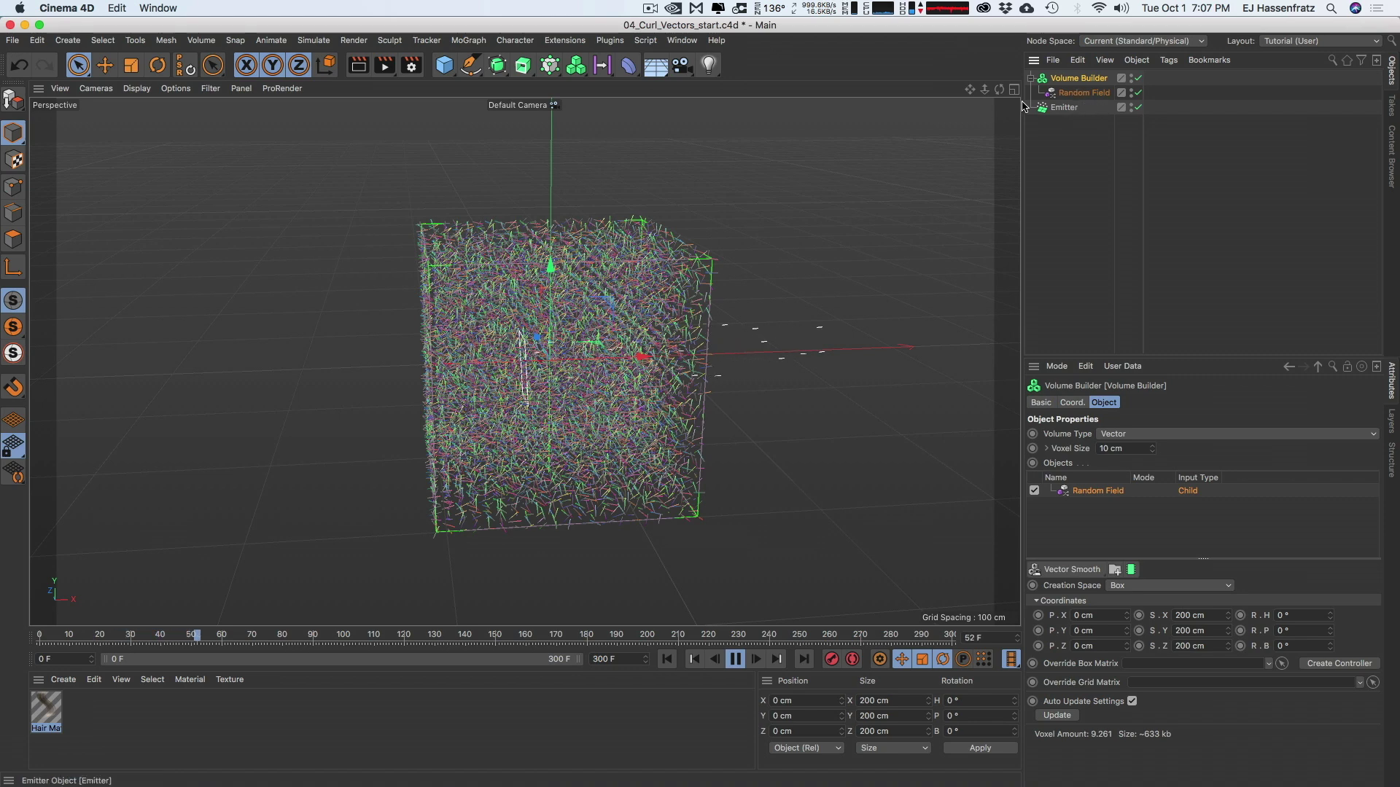
pyautogui.click(306, 40)
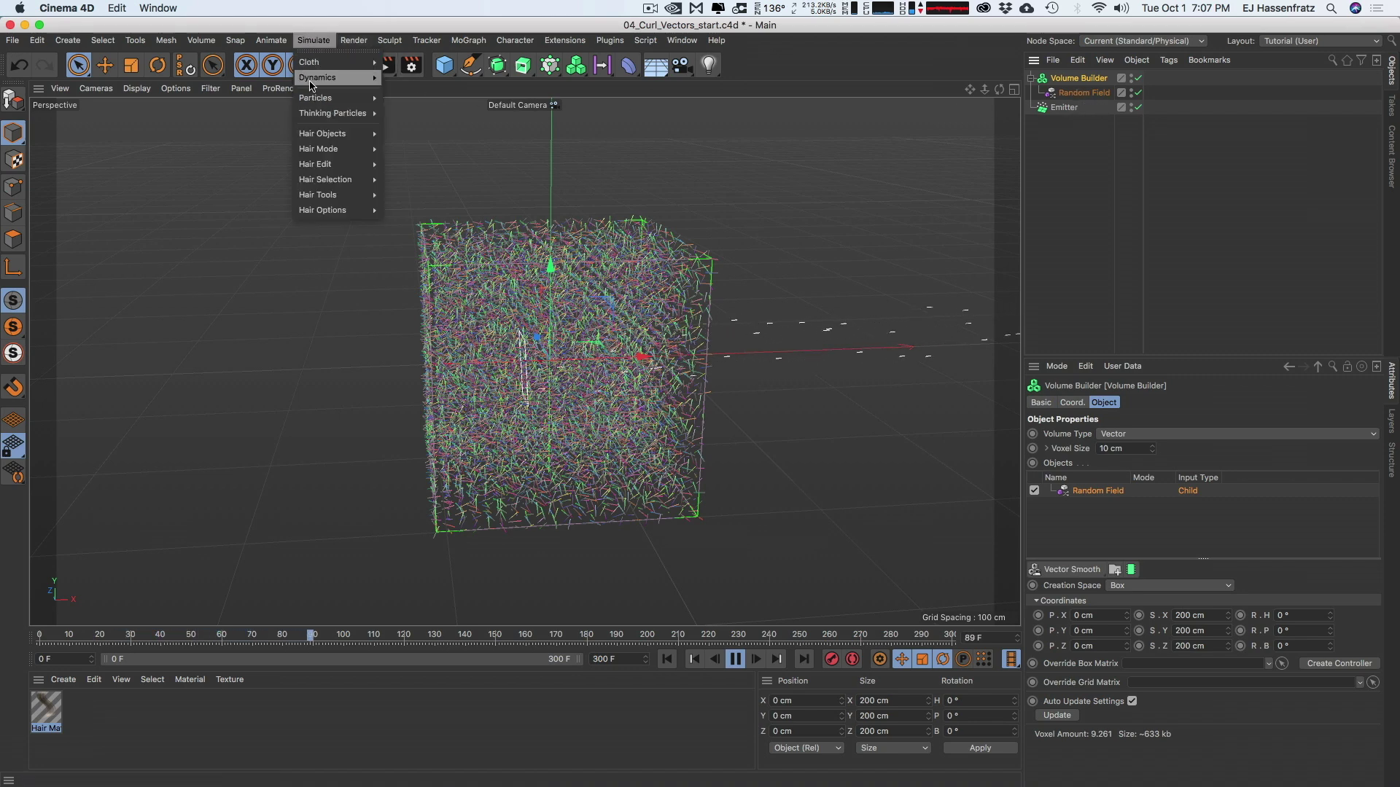
pyautogui.moveTo(313, 99)
pyautogui.click(420, 170)
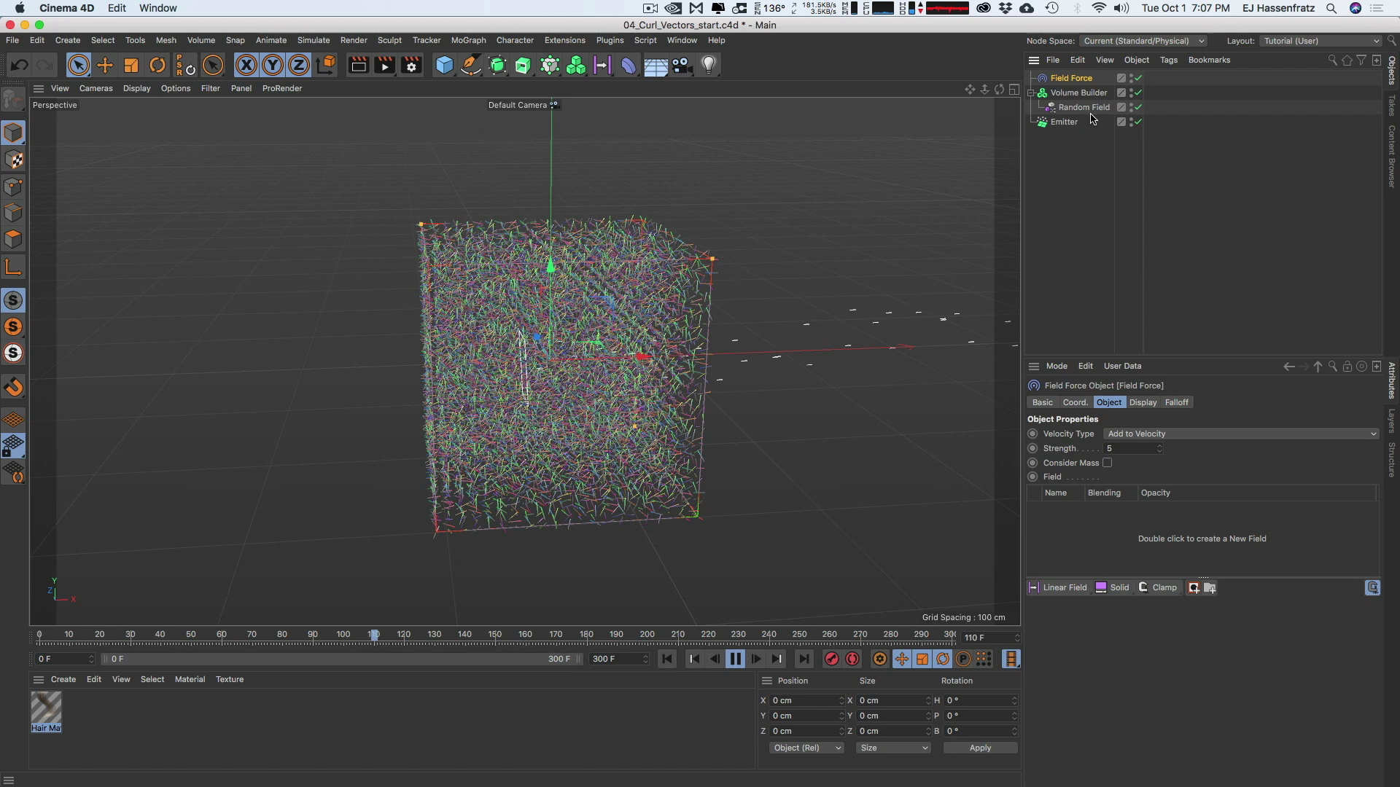
pyautogui.rightClick(1078, 531)
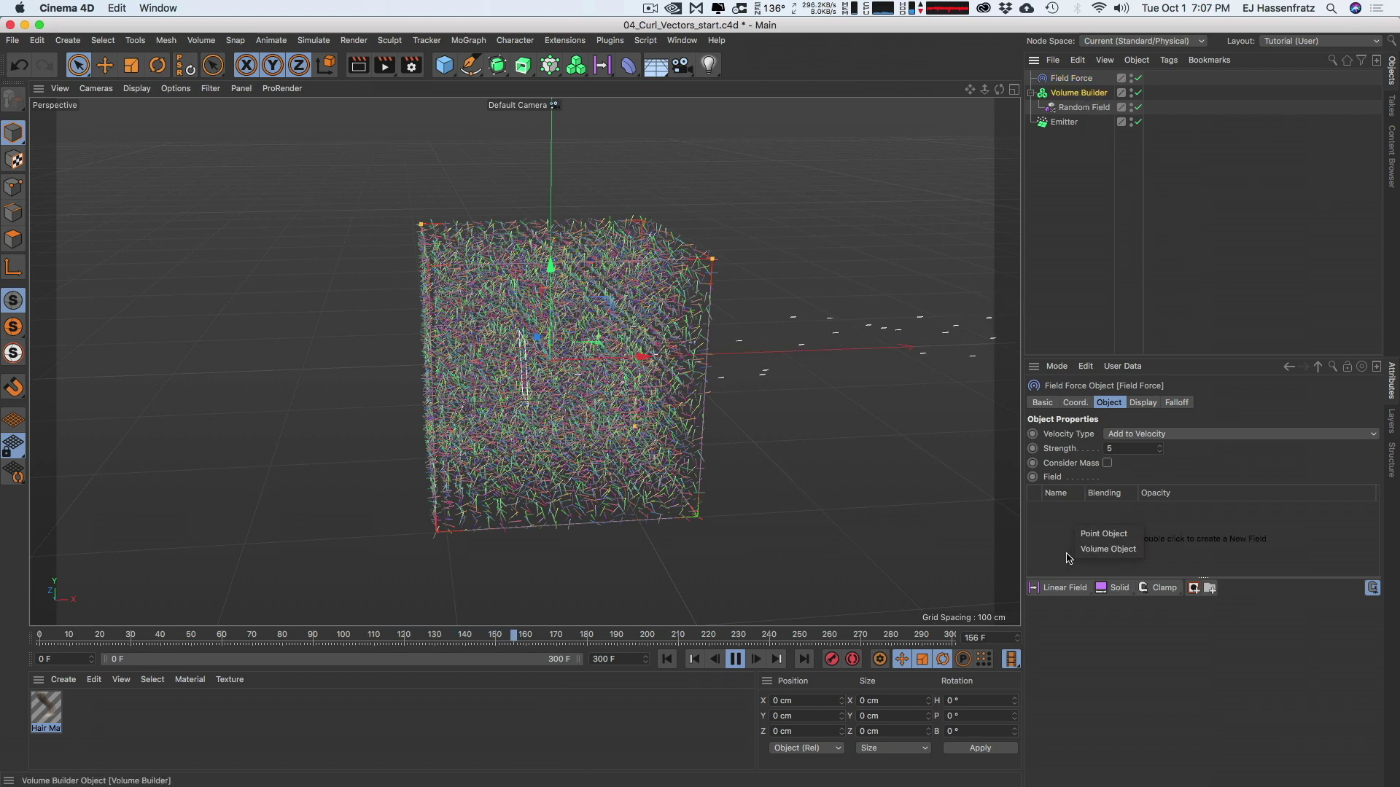
pyautogui.click(1114, 550)
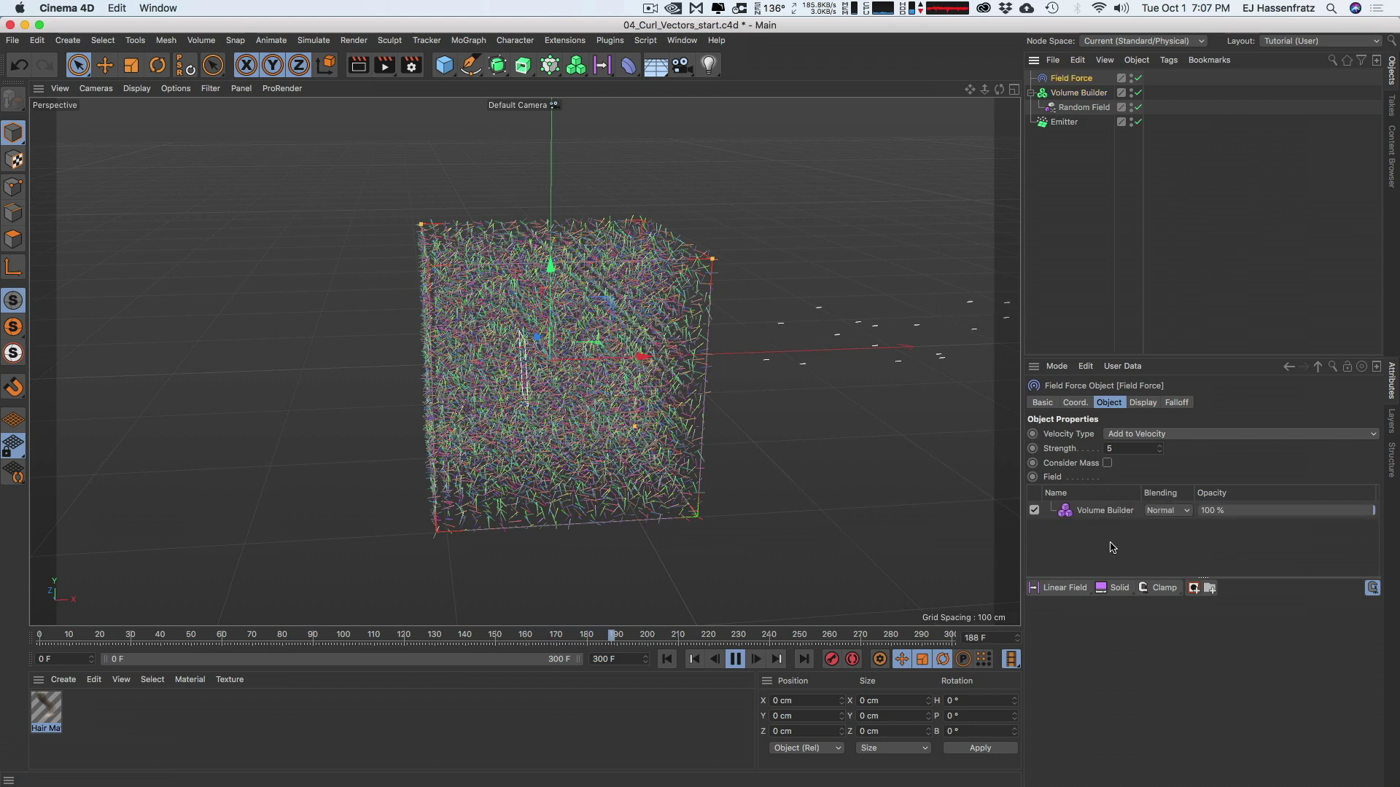
# Set the Field Force's Velocity Type to Change Direction and stop playback
pyautogui.click(1106, 513)
pyautogui.click(1171, 435)
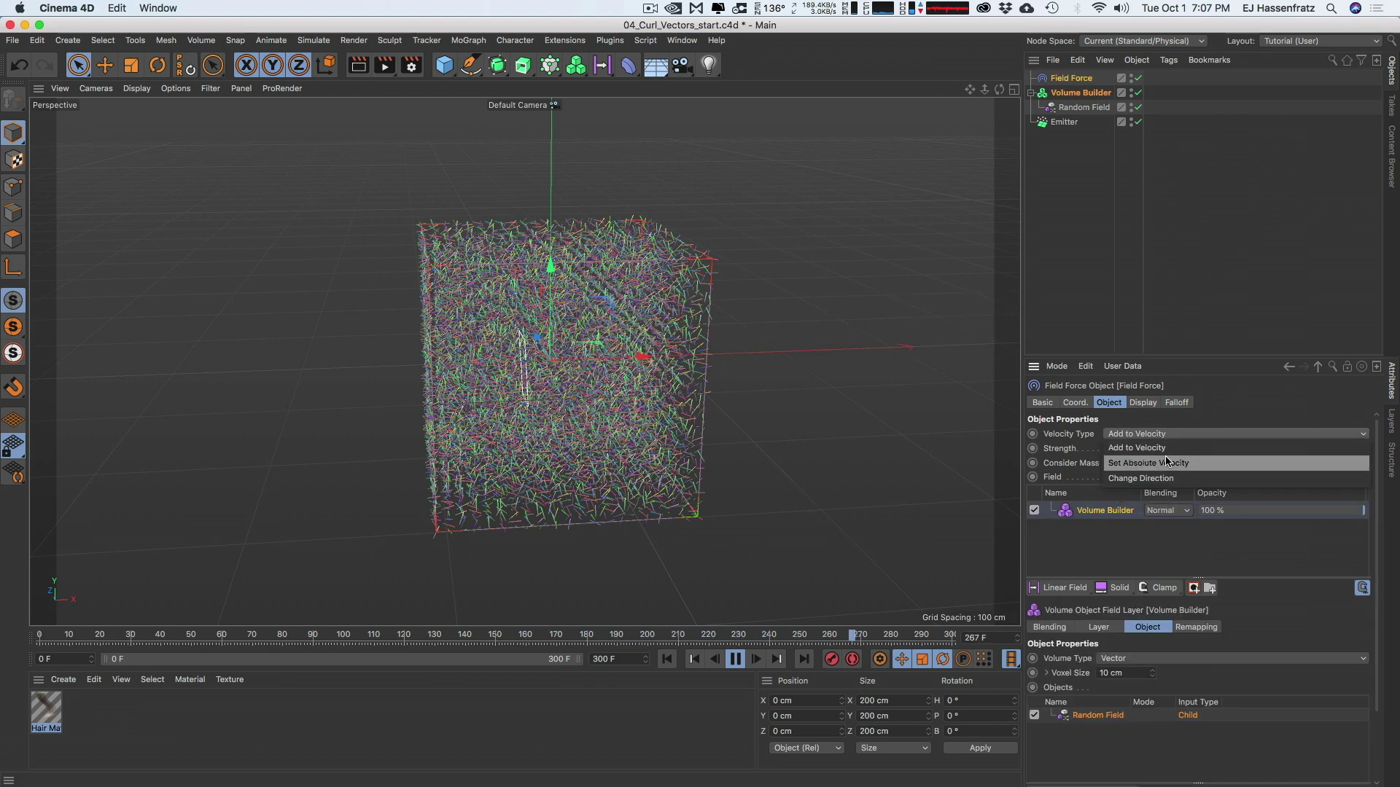
pyautogui.click(1165, 483)
pyautogui.click(1096, 182)
pyautogui.click(1065, 121)
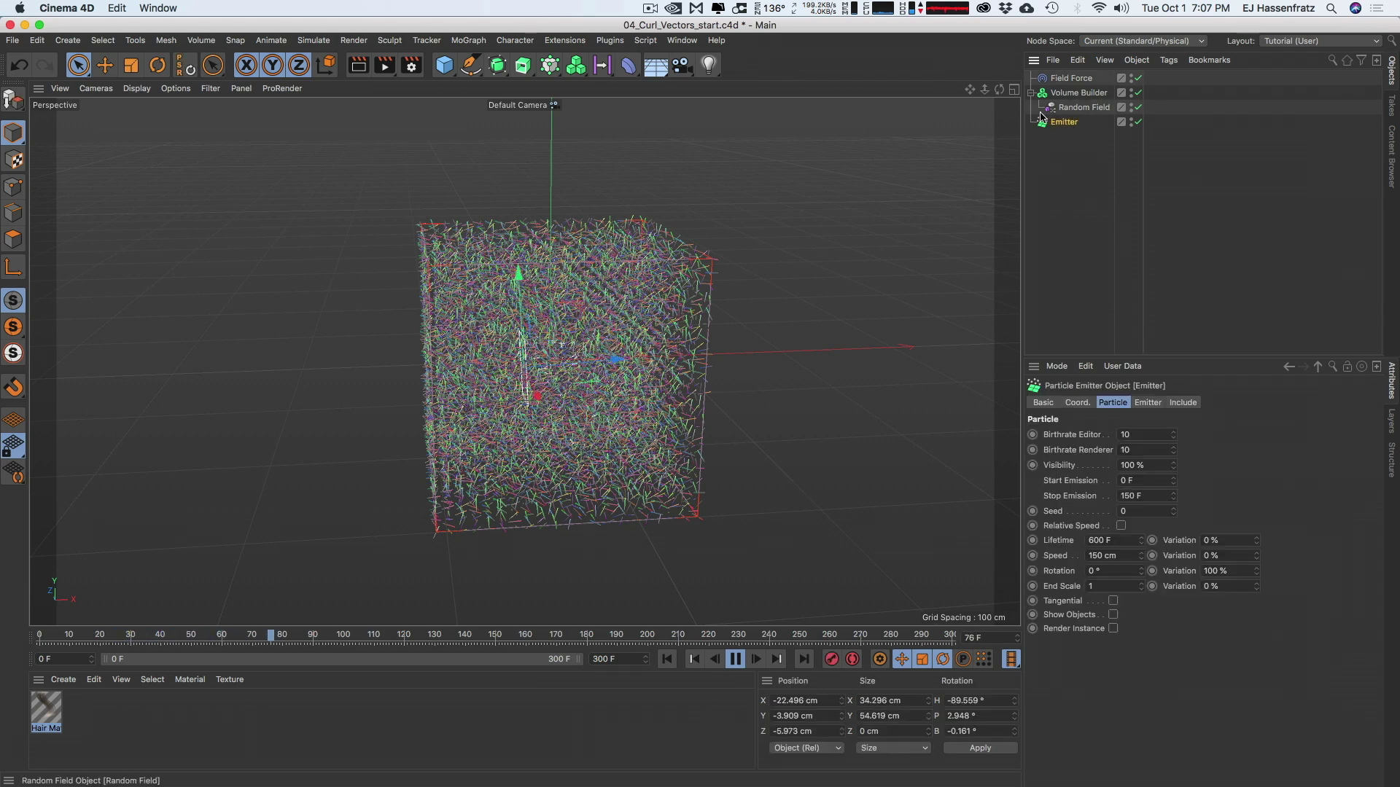
pyautogui.press('F8')
# Review the Field Force's falloff and display settings and the Random Field's noise settings
pyautogui.click(1078, 93)
pyautogui.click(1075, 78)
pyautogui.click(1186, 403)
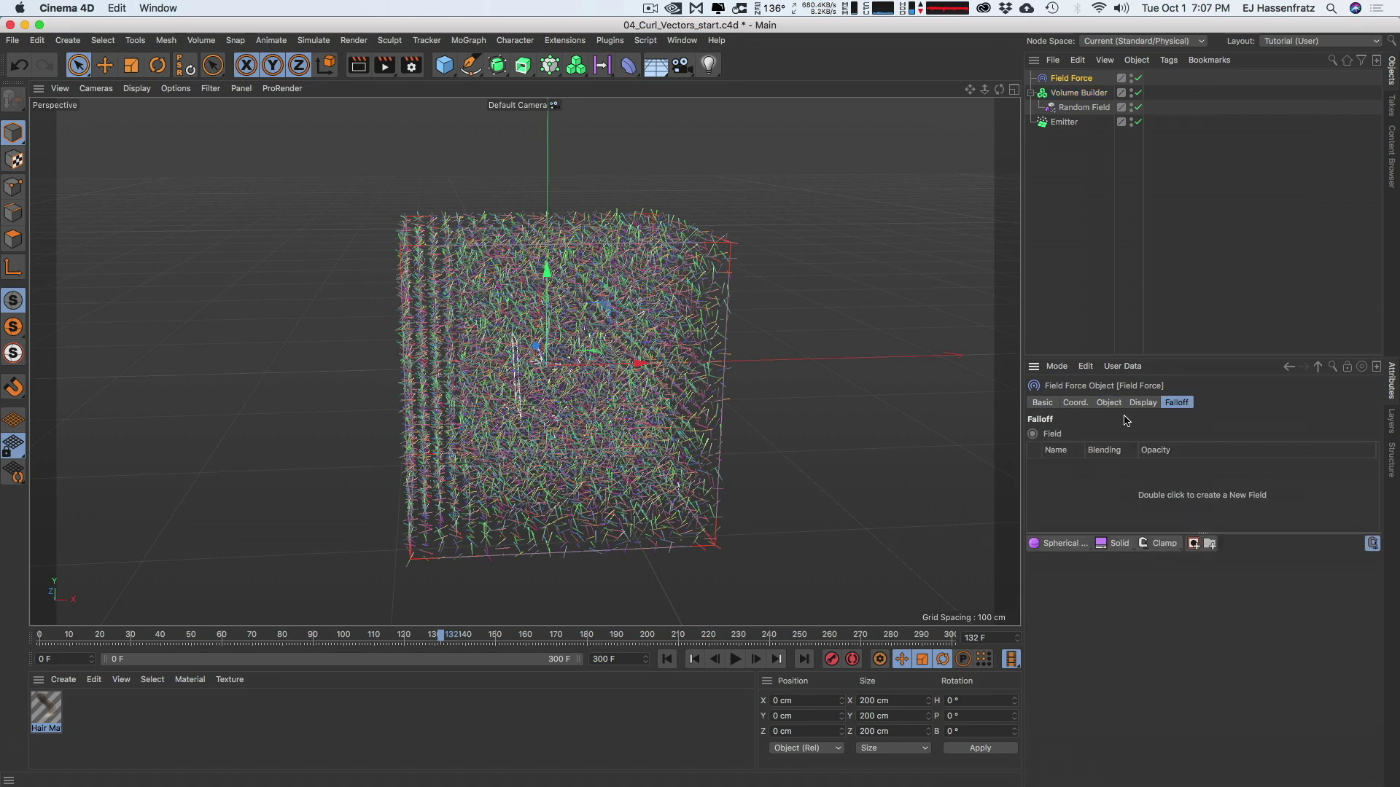
pyautogui.click(1143, 403)
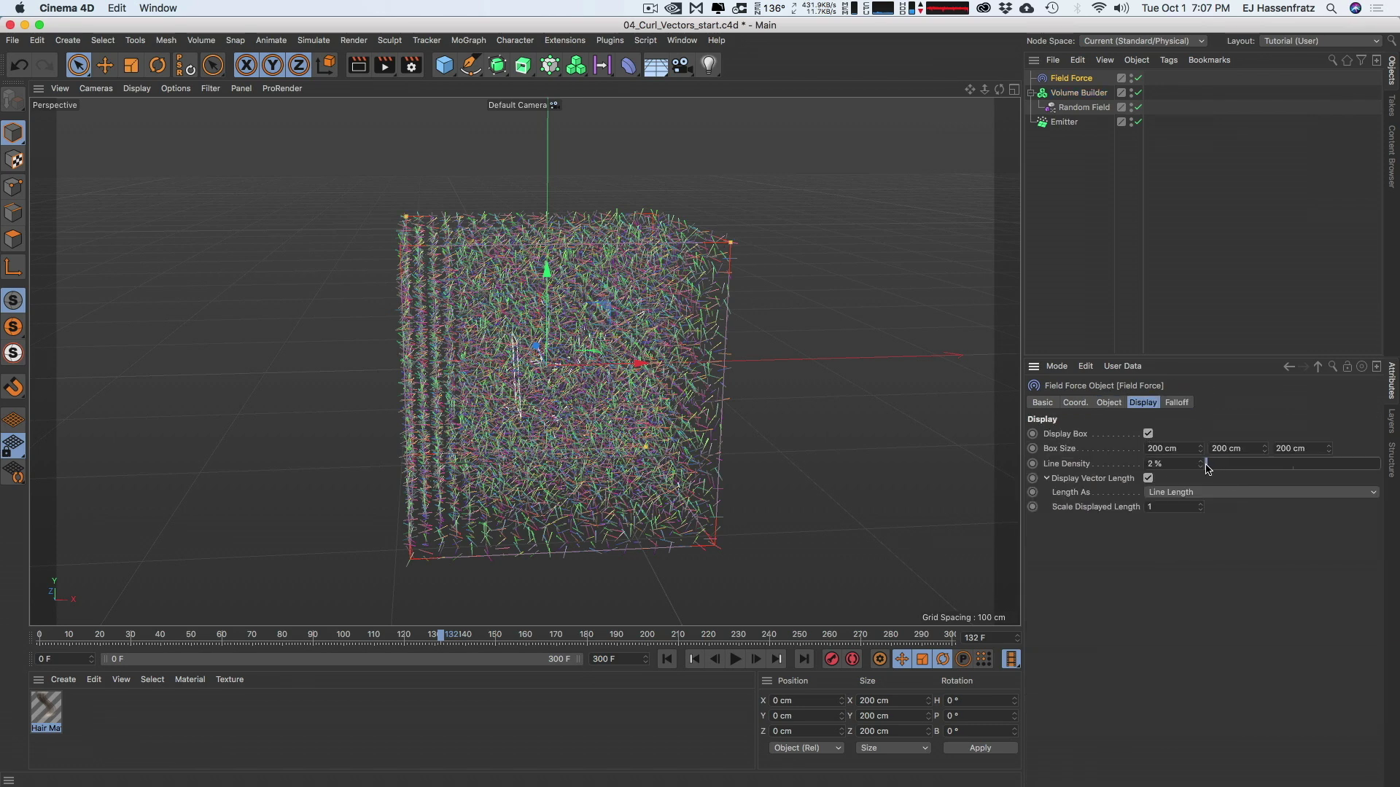
pyautogui.click(1083, 107)
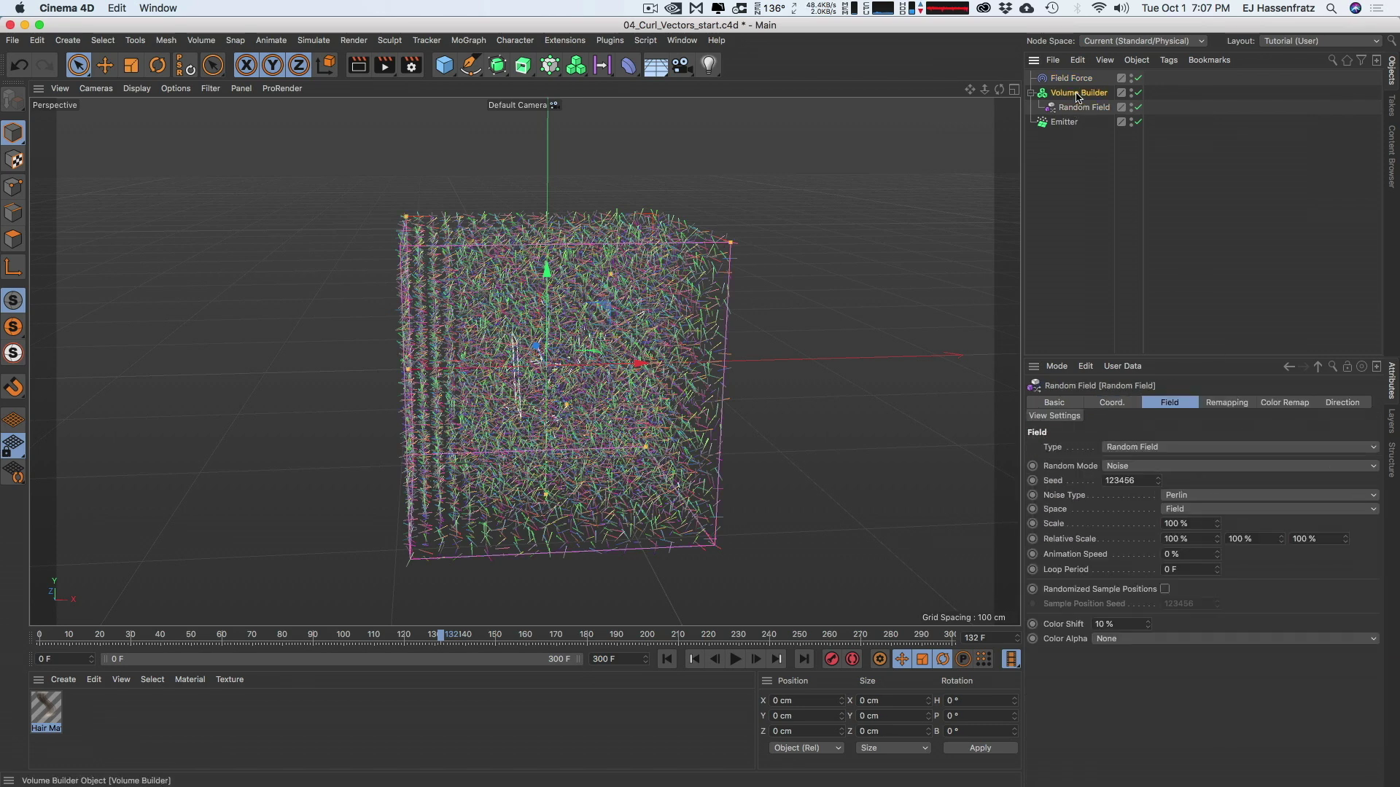
# Set the Volume Builder's Voxel Size to about 24.1 cm and replay the particles from the start
pyautogui.click(1078, 93)
pyautogui.moveTo(1152, 448); pyautogui.dragTo(1152, 390)
pyautogui.keyDown('alt'); pyautogui.moveTo(616, 387); pyautogui.dragTo(492, 346); pyautogui.keyUp('alt')
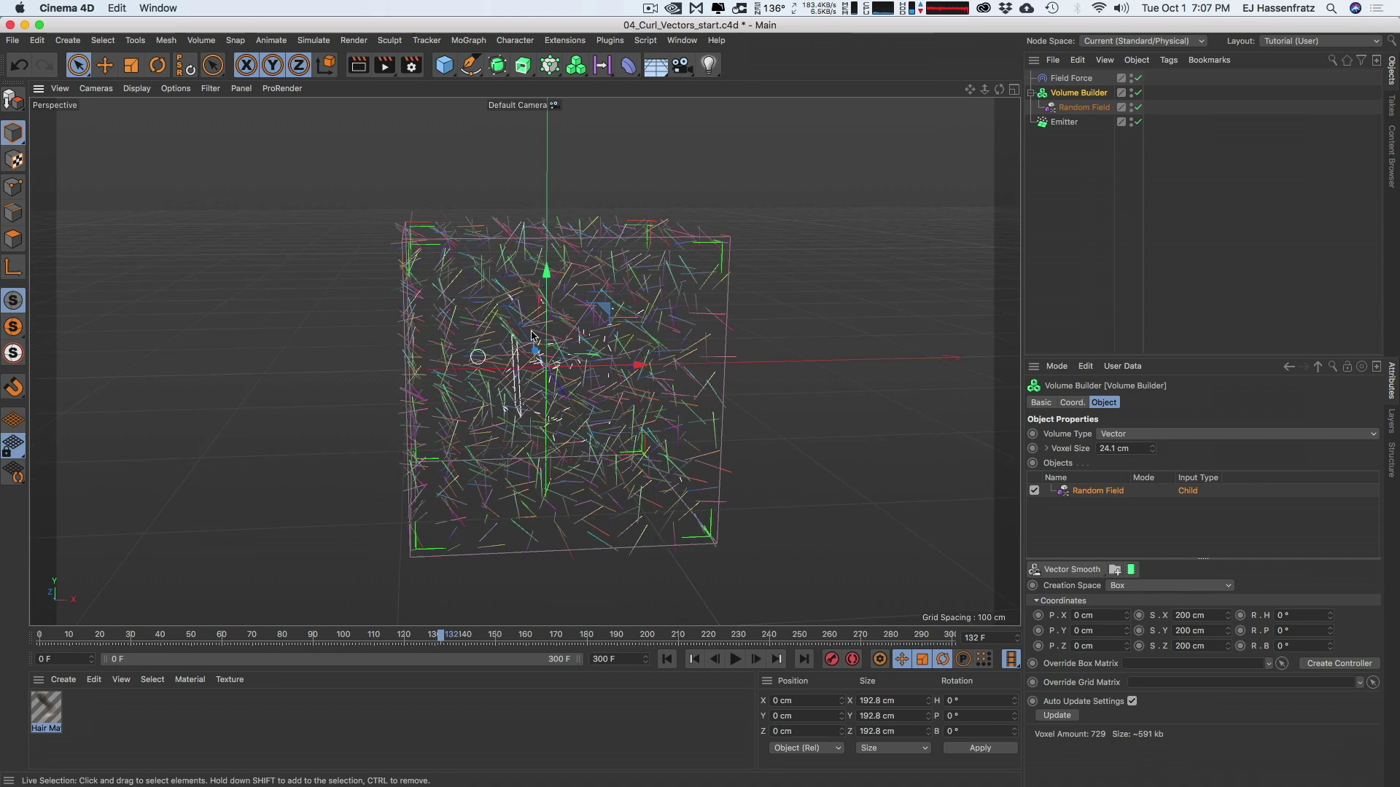
pyautogui.click(666, 660)
pyautogui.click(735, 660)
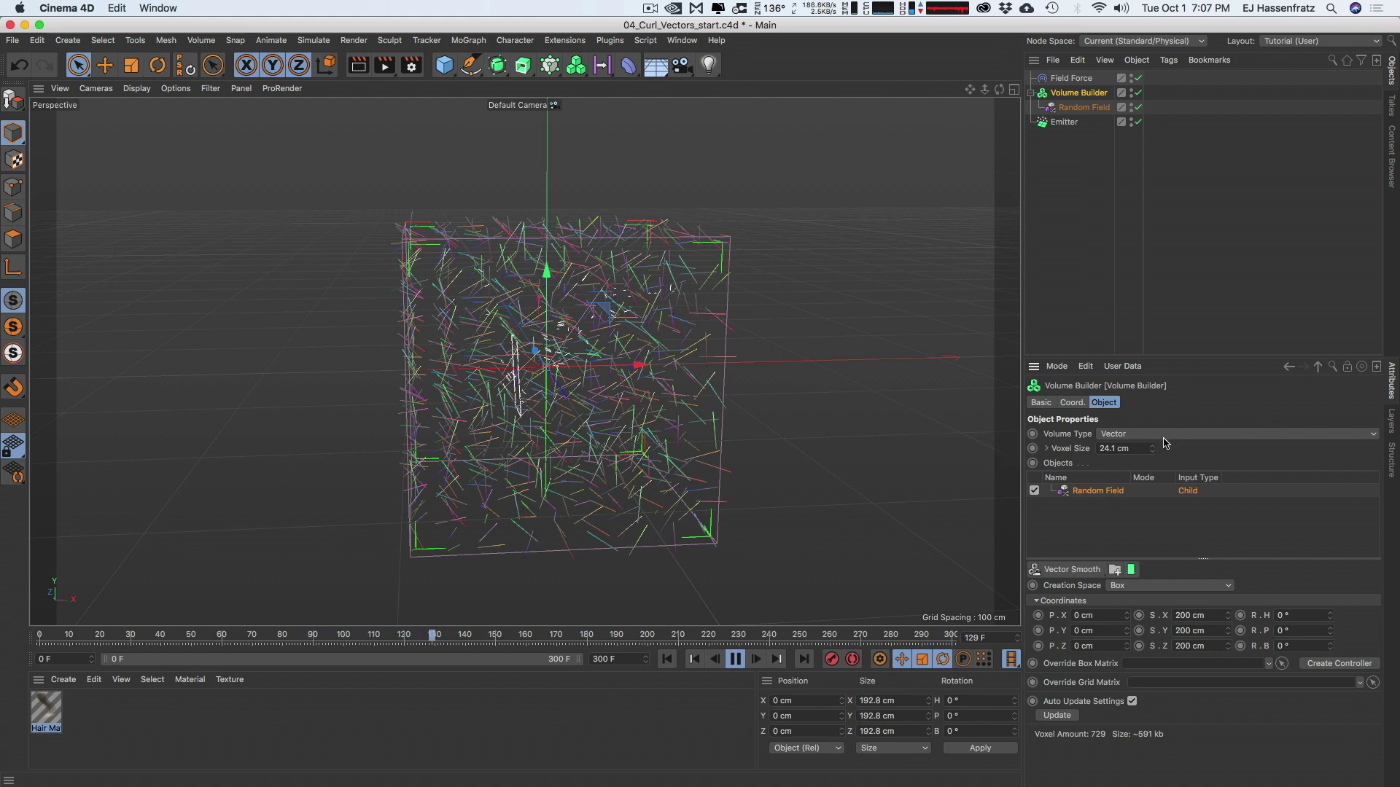
# Add a Vector Smooth layer to the Volume Builder and reduce its Voxel Size to about 9.6 cm
pyautogui.click(1072, 572)
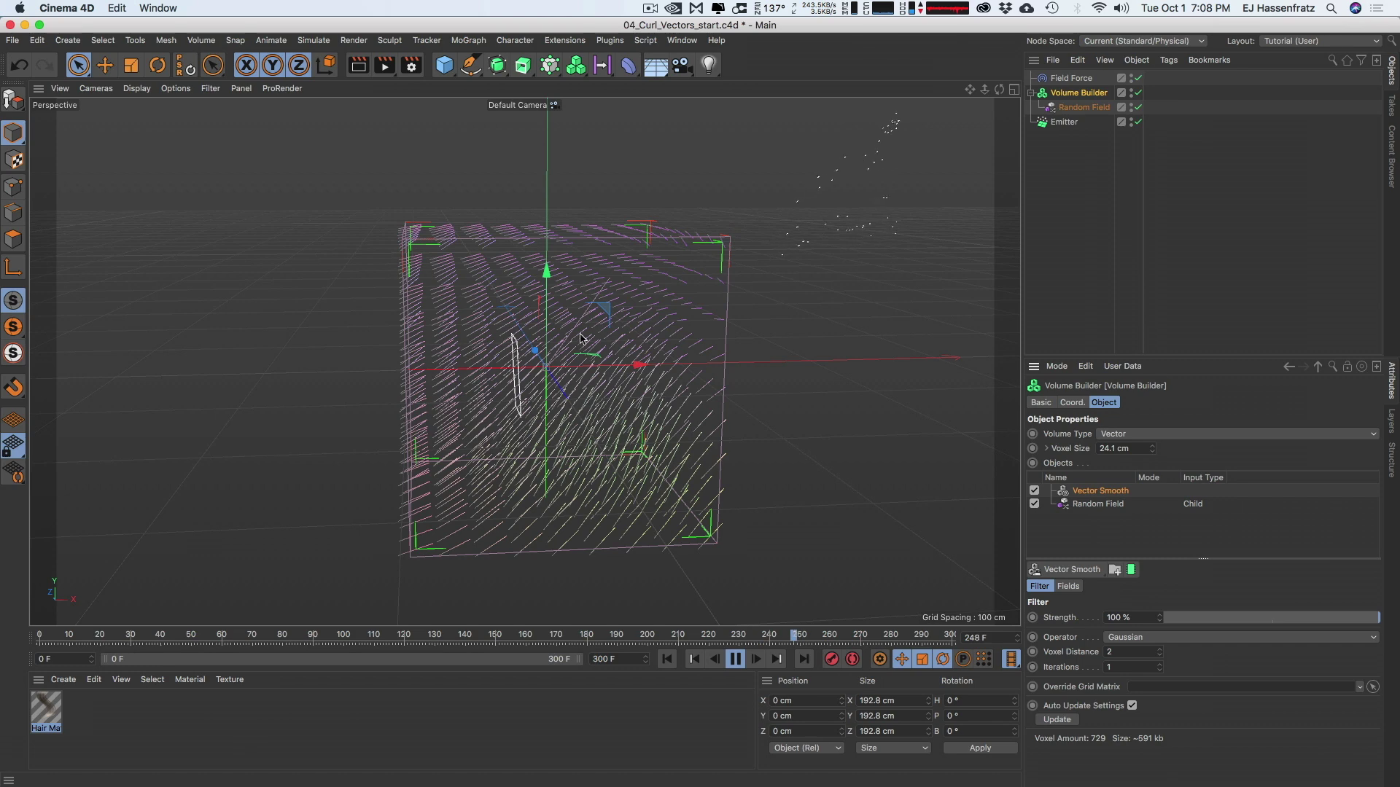
pyautogui.click(666, 659)
pyautogui.click(1101, 505)
pyautogui.moveTo(1152, 449); pyautogui.dragTo(1152, 468)
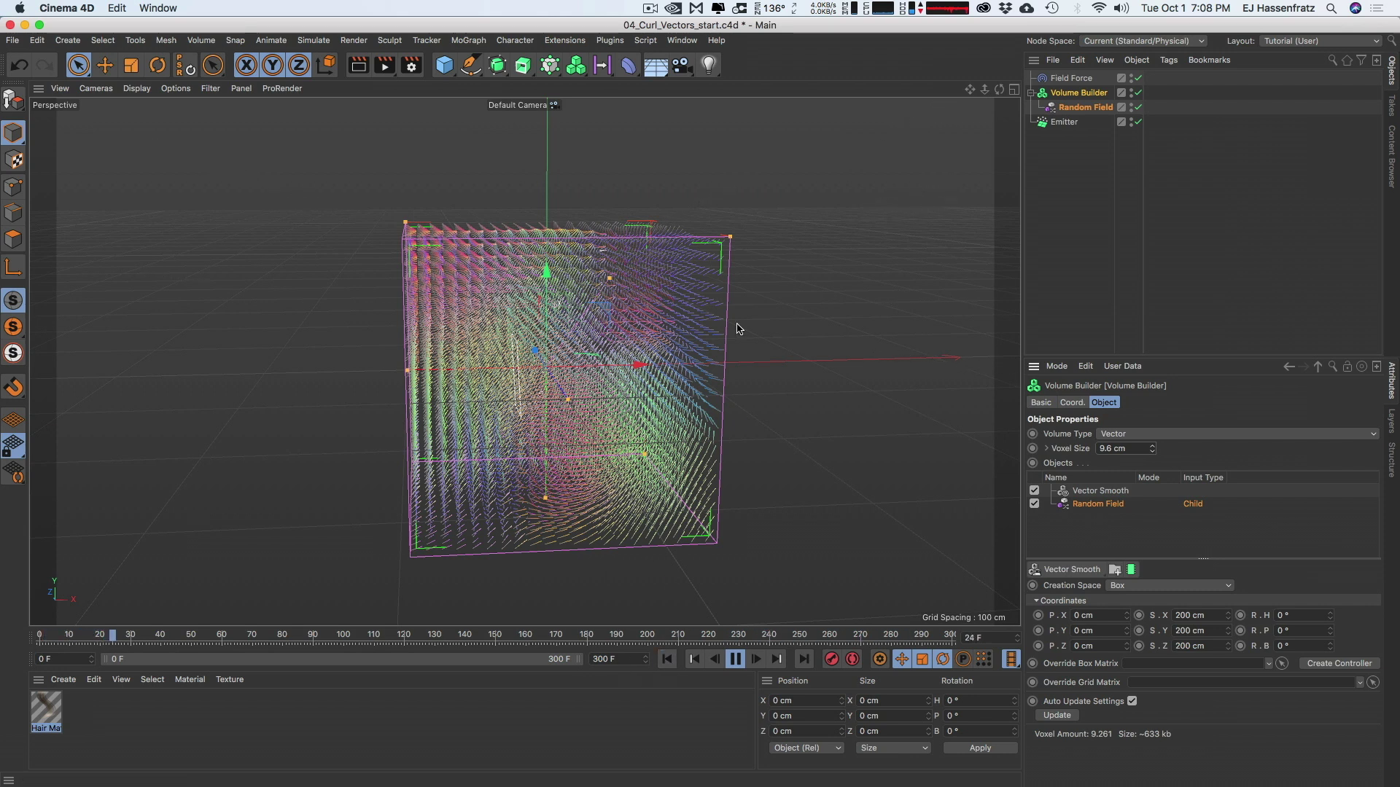
pyautogui.click(1057, 303)
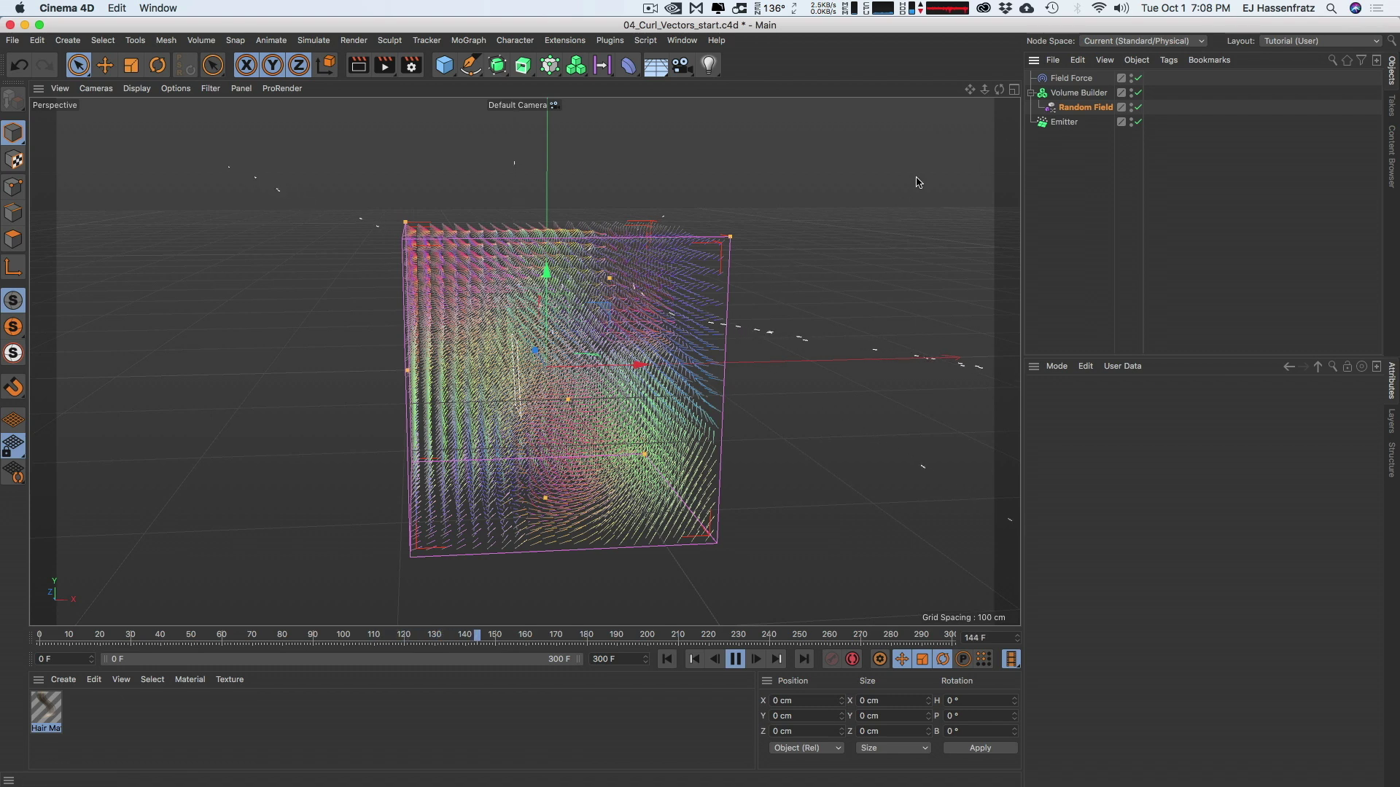
# Hide the Volume Builder in the viewport, restart the simulation, and add a Tracer linked to the Emitter
pyautogui.click(1130, 91)
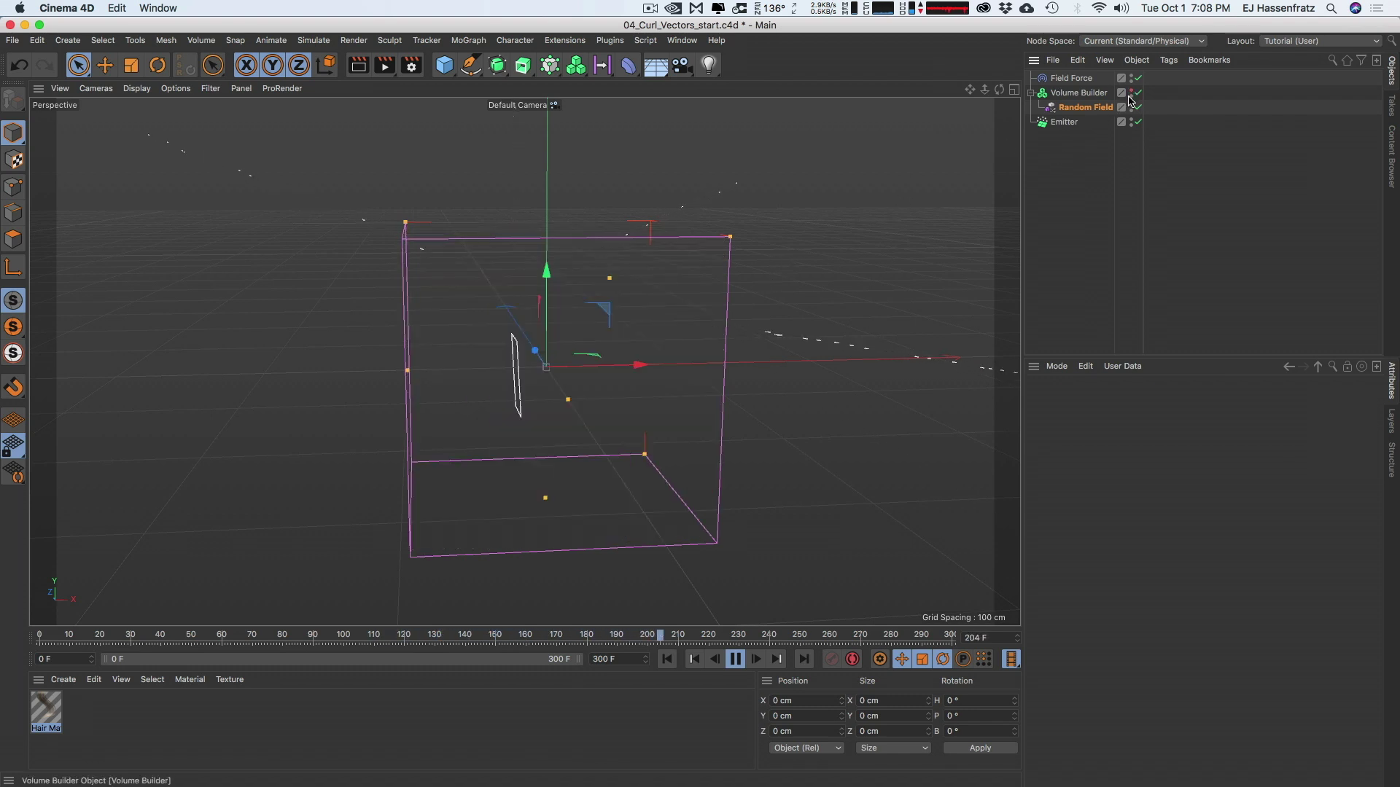
pyautogui.click(667, 659)
pyautogui.click(1064, 122)
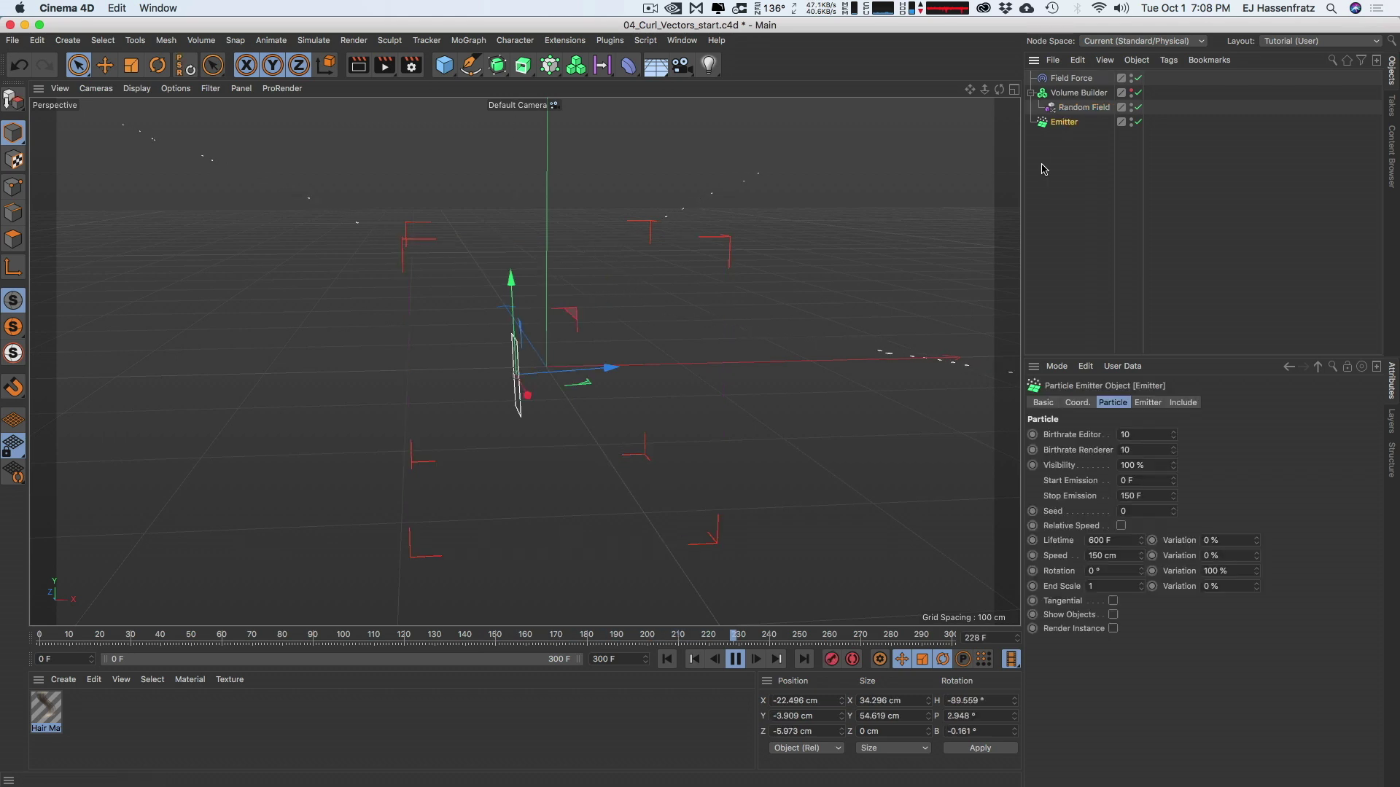
pyautogui.click(548, 65)
pyautogui.click(599, 137)
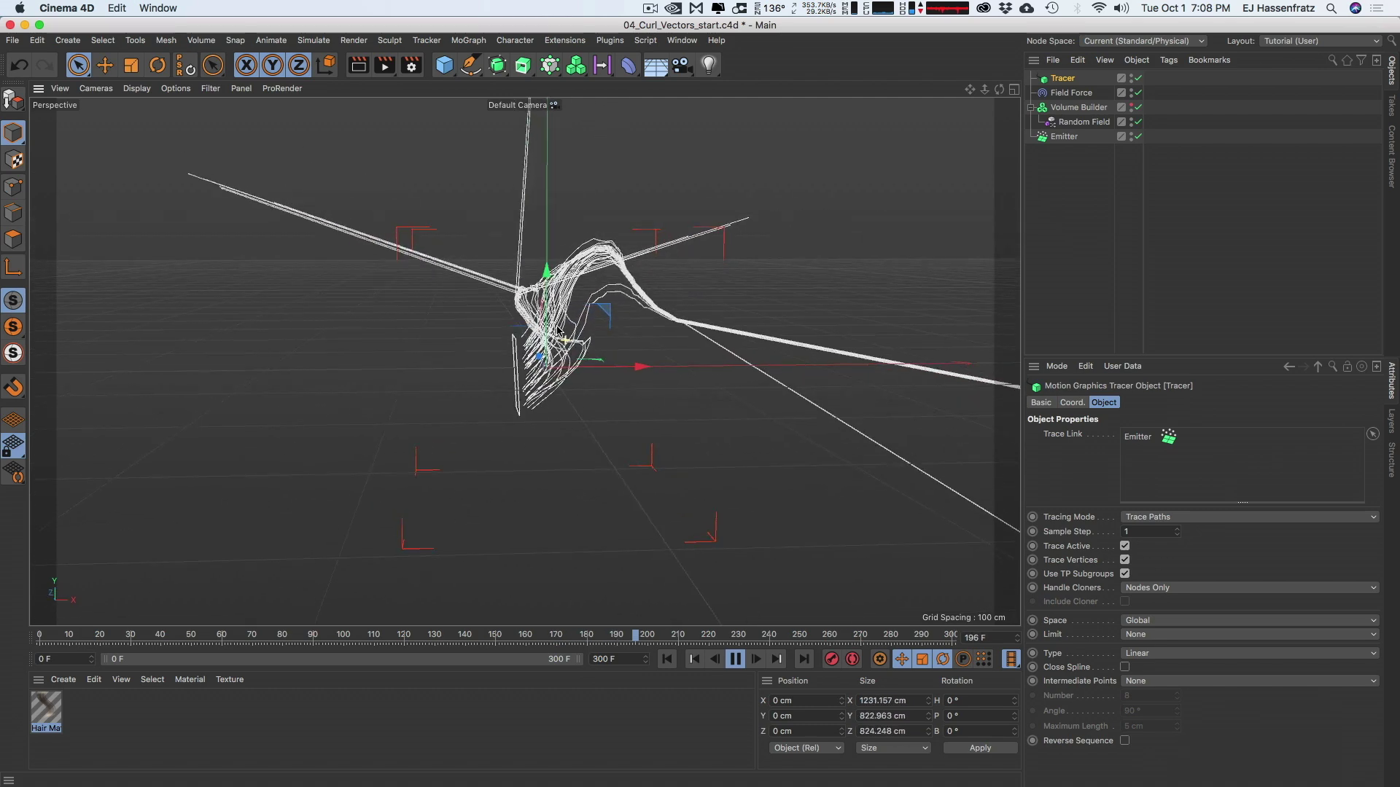
# Stop playback and unhide the Volume Builder in the viewport
pyautogui.press('F8')
pyautogui.click(1084, 107)
pyautogui.click(1131, 105)
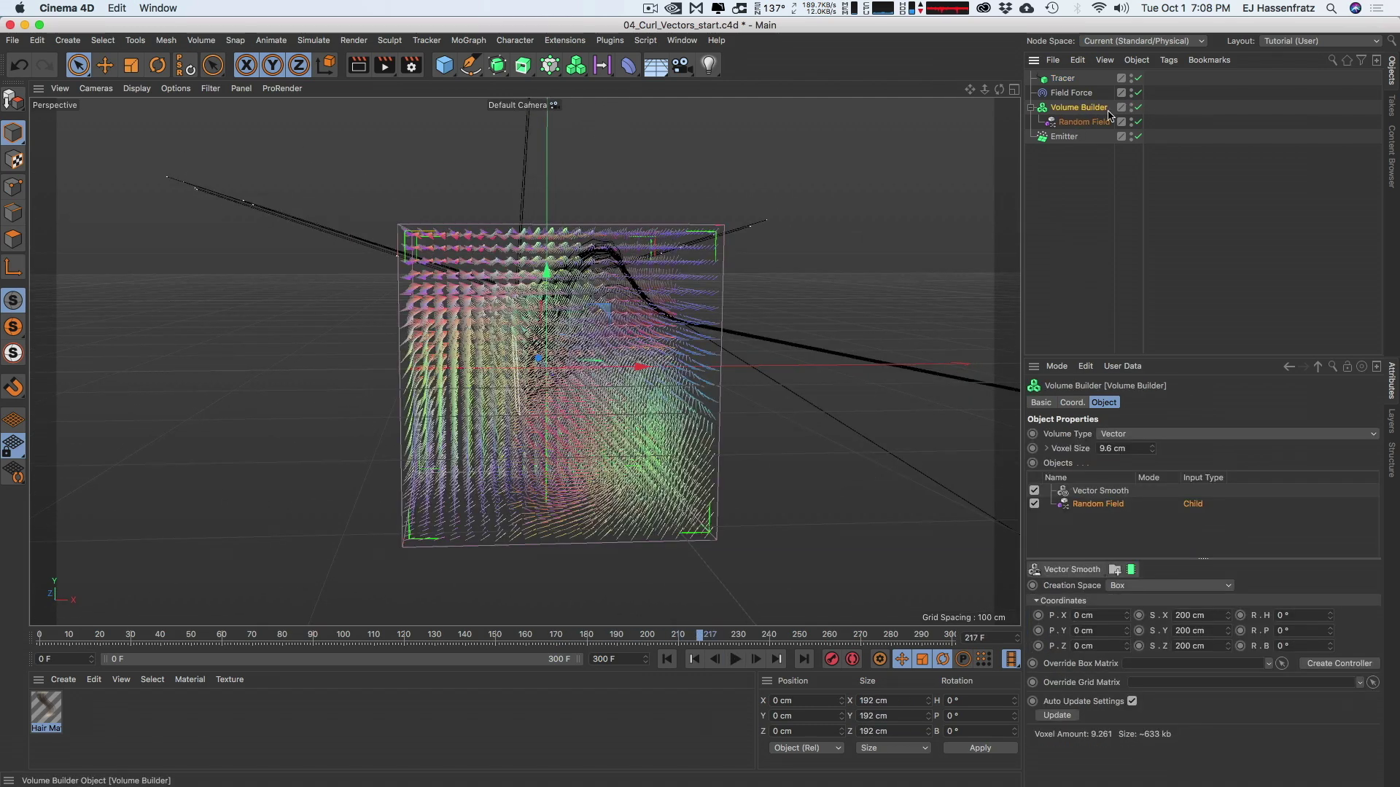
pyautogui.moveTo(726, 312)
pyautogui.keyDown('alt'); pyautogui.mouseDown()
pyautogui.moveTo(694, 310)
pyautogui.moveTo(718, 318)
pyautogui.mouseUp(); pyautogui.keyUp('alt')
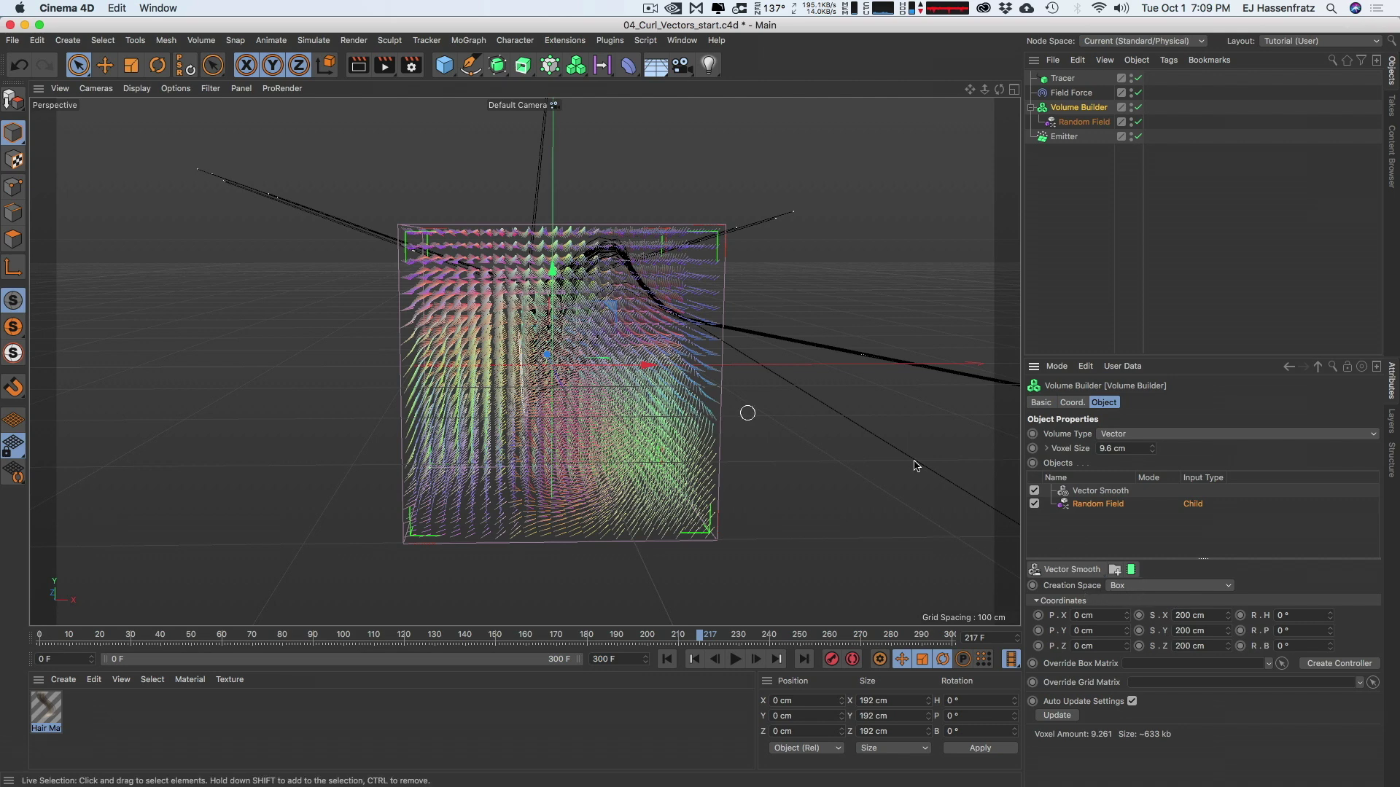
# Enlarge the Random Field's creation box in the Volume Builder to 1000 cm in X, Y and Z
pyautogui.click(1209, 615)
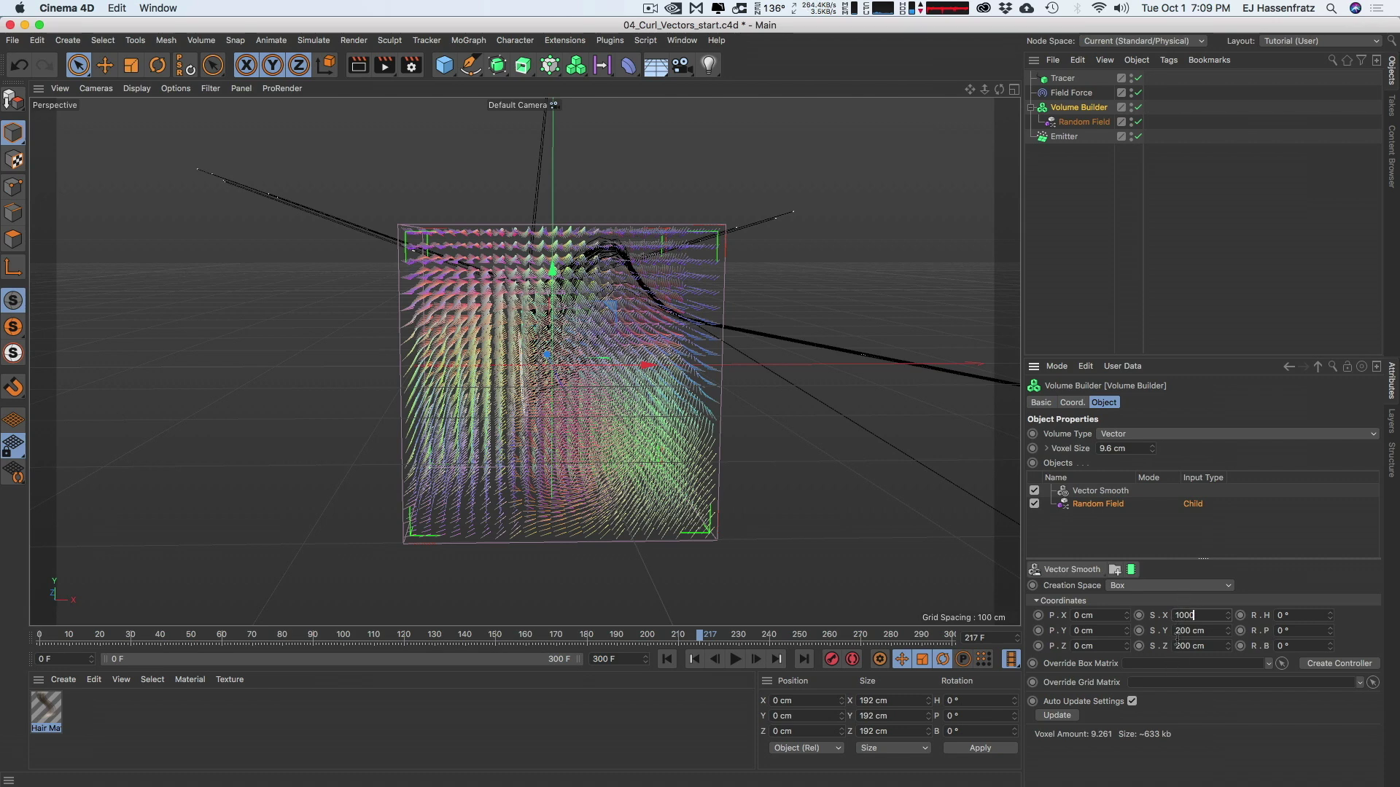
pyautogui.press('Return')
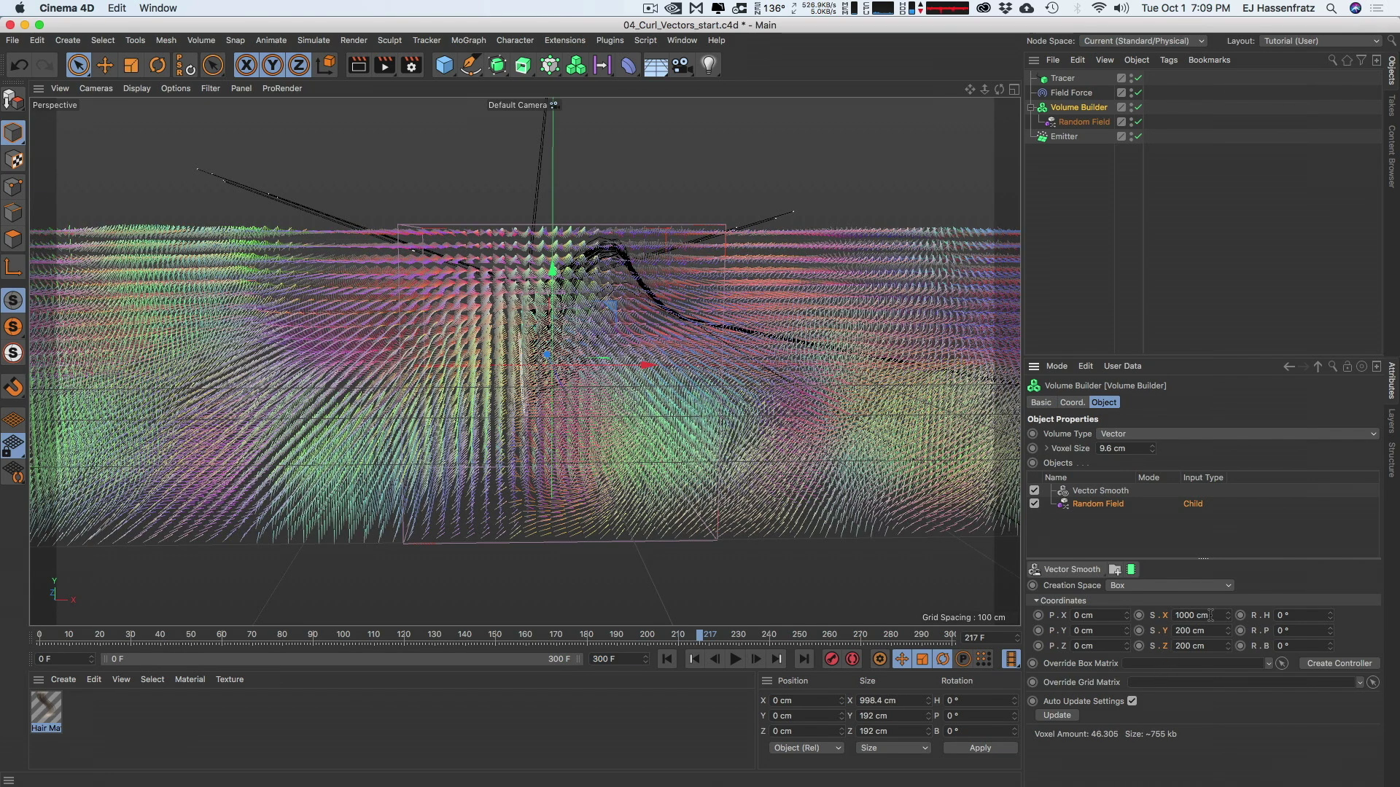
pyautogui.hotkey('alt', 'Return')
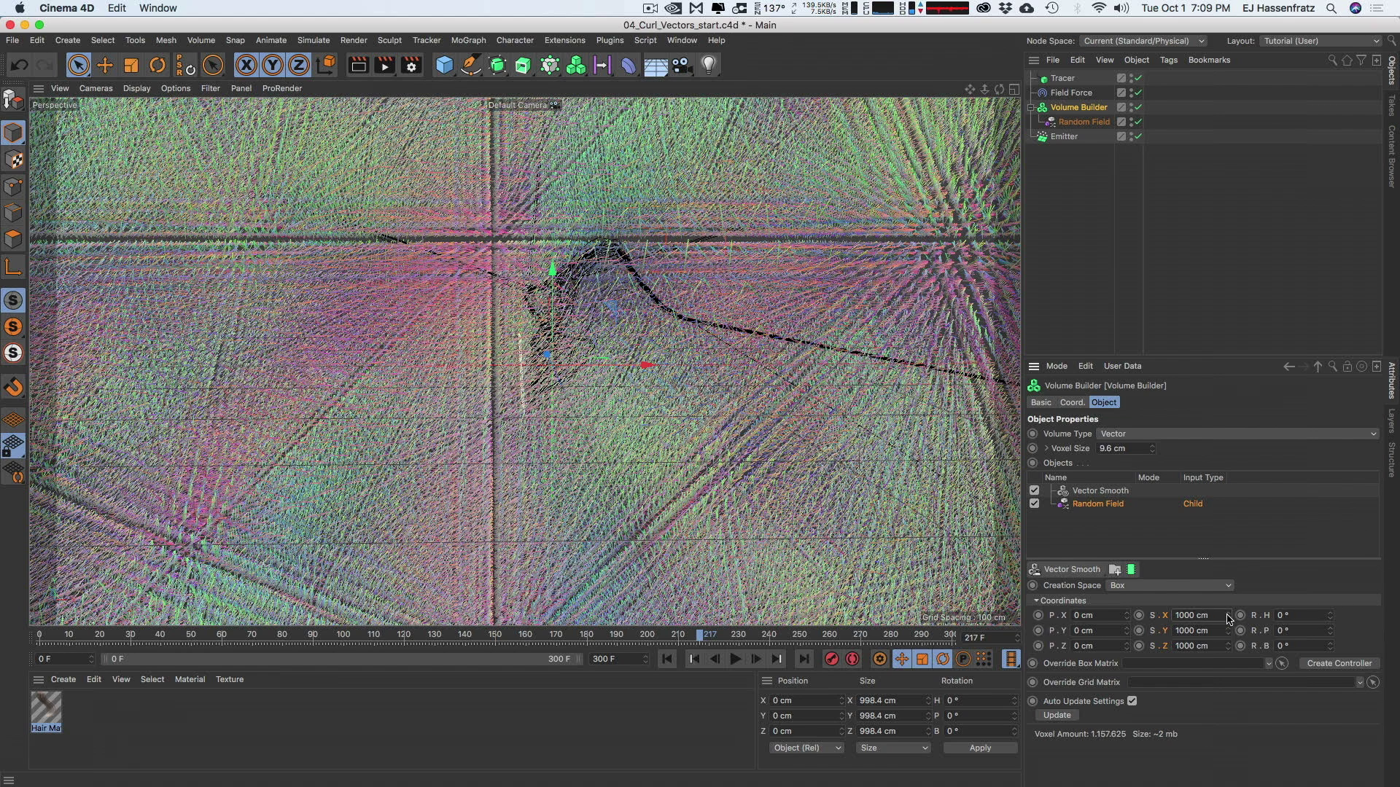
pyautogui.moveTo(1207, 615); pyautogui.dragTo(1146, 646)
pyautogui.click(1098, 525)
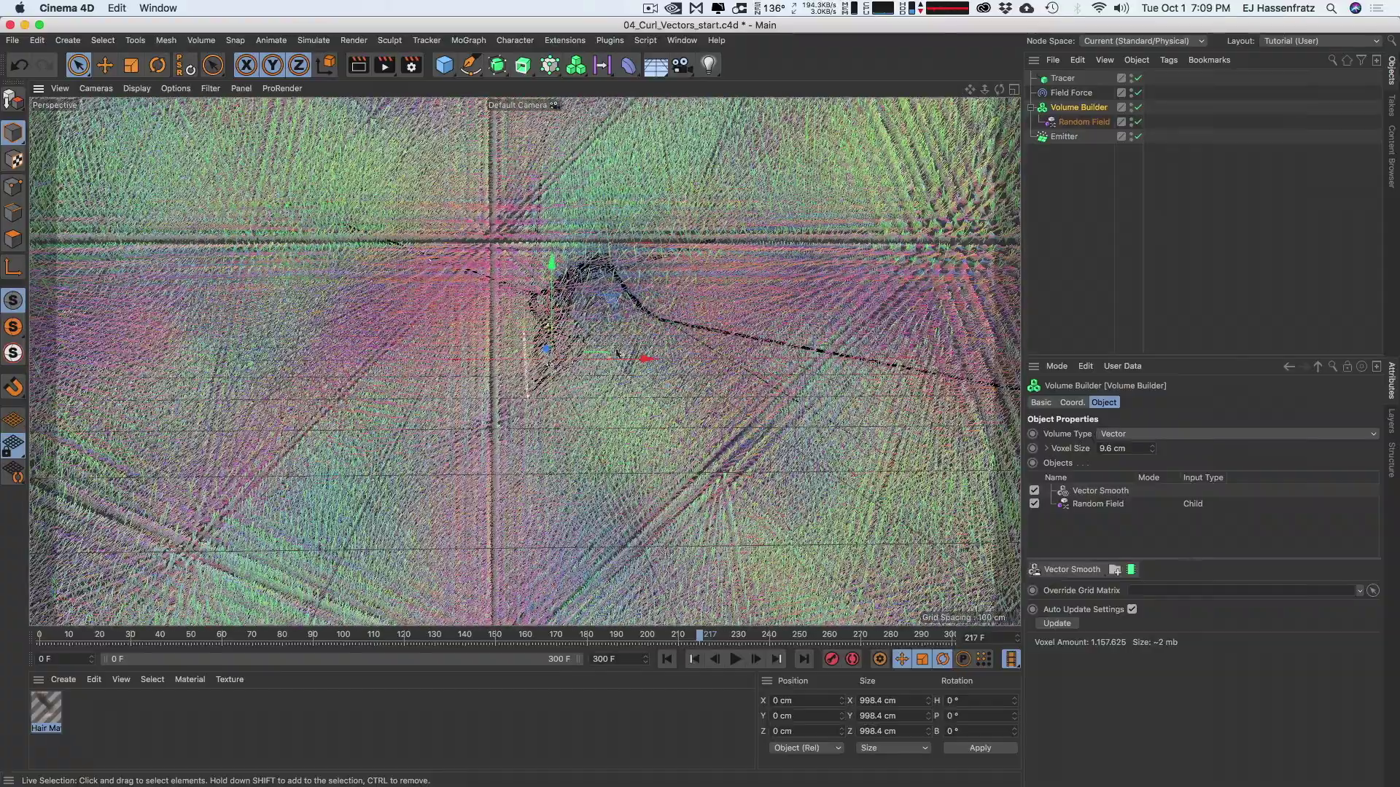
# Hide the Volume Builder in the viewport and replay the traced particles from the start
pyautogui.click(1134, 105)
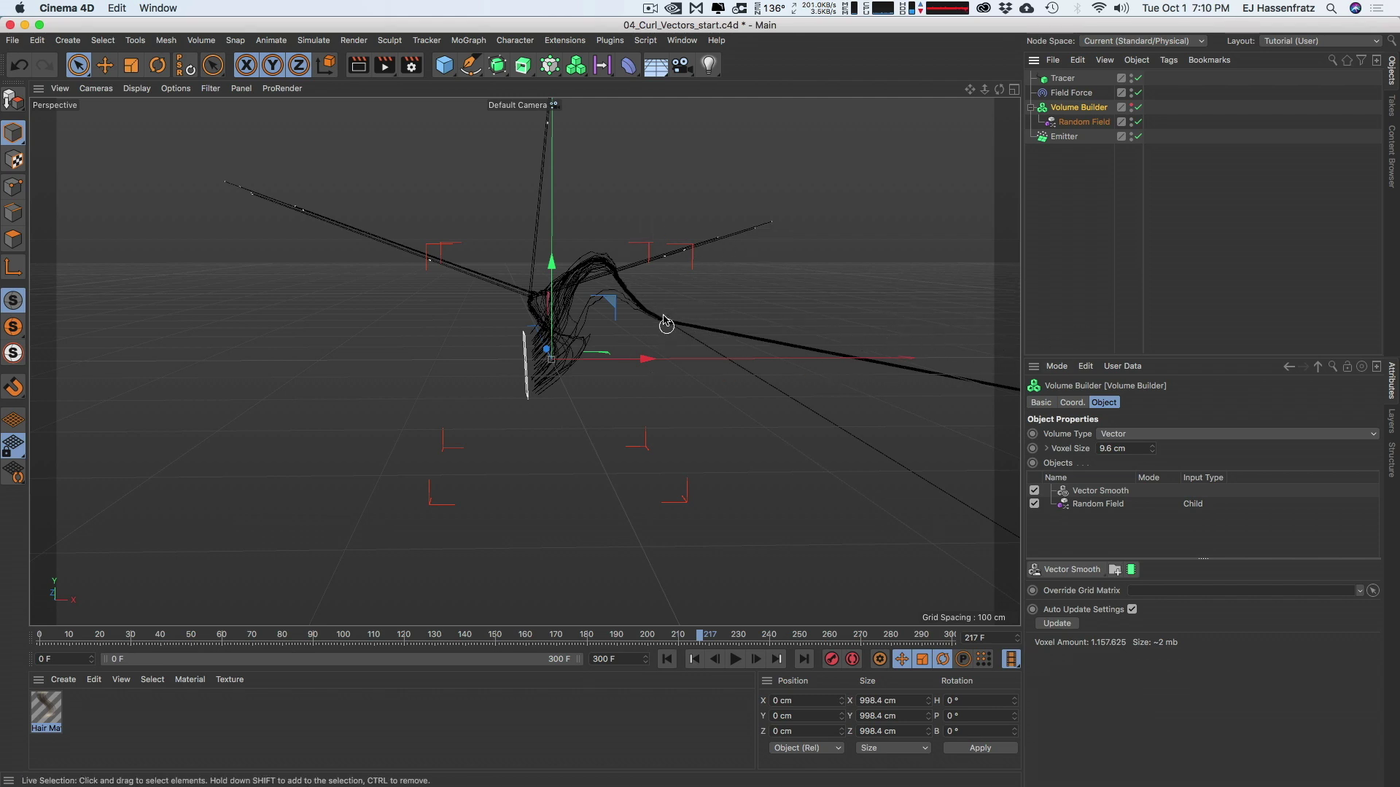
pyautogui.click(667, 659)
pyautogui.click(735, 660)
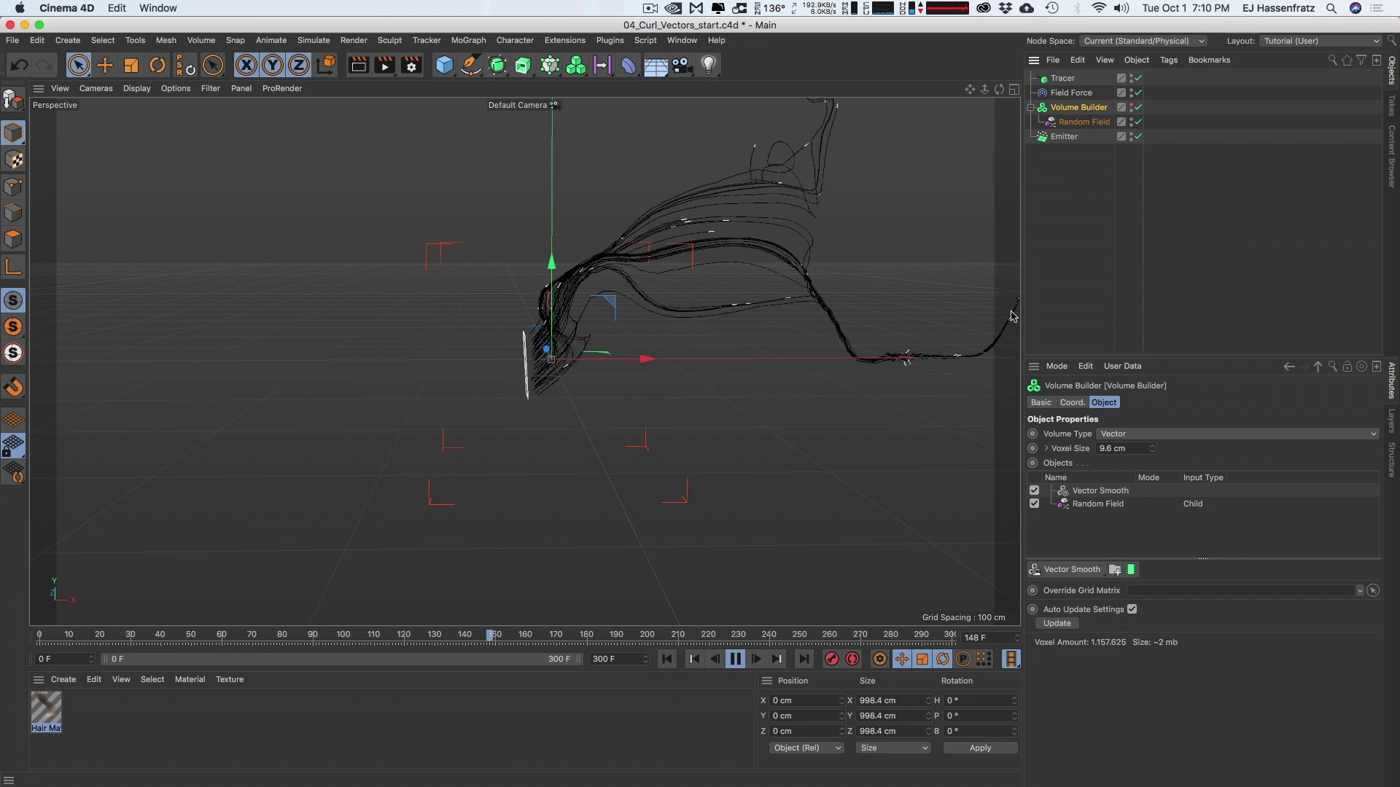
# Select the Vector Smooth filter in the Volume Builder and set the volume's voxel size to 14.7 cm
pyautogui.click(1081, 123)
pyautogui.click(1082, 93)
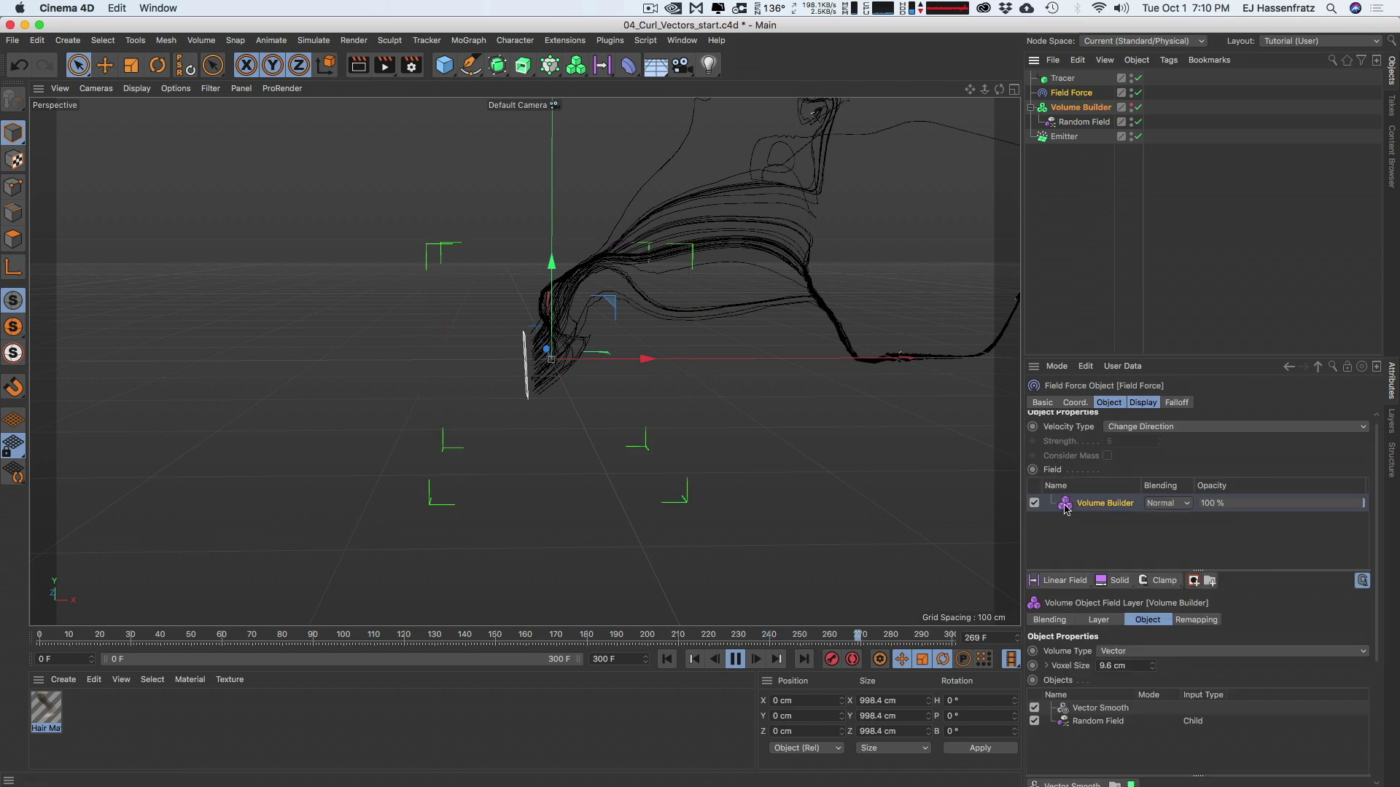
pyautogui.click(1071, 122)
pyautogui.click(1069, 93)
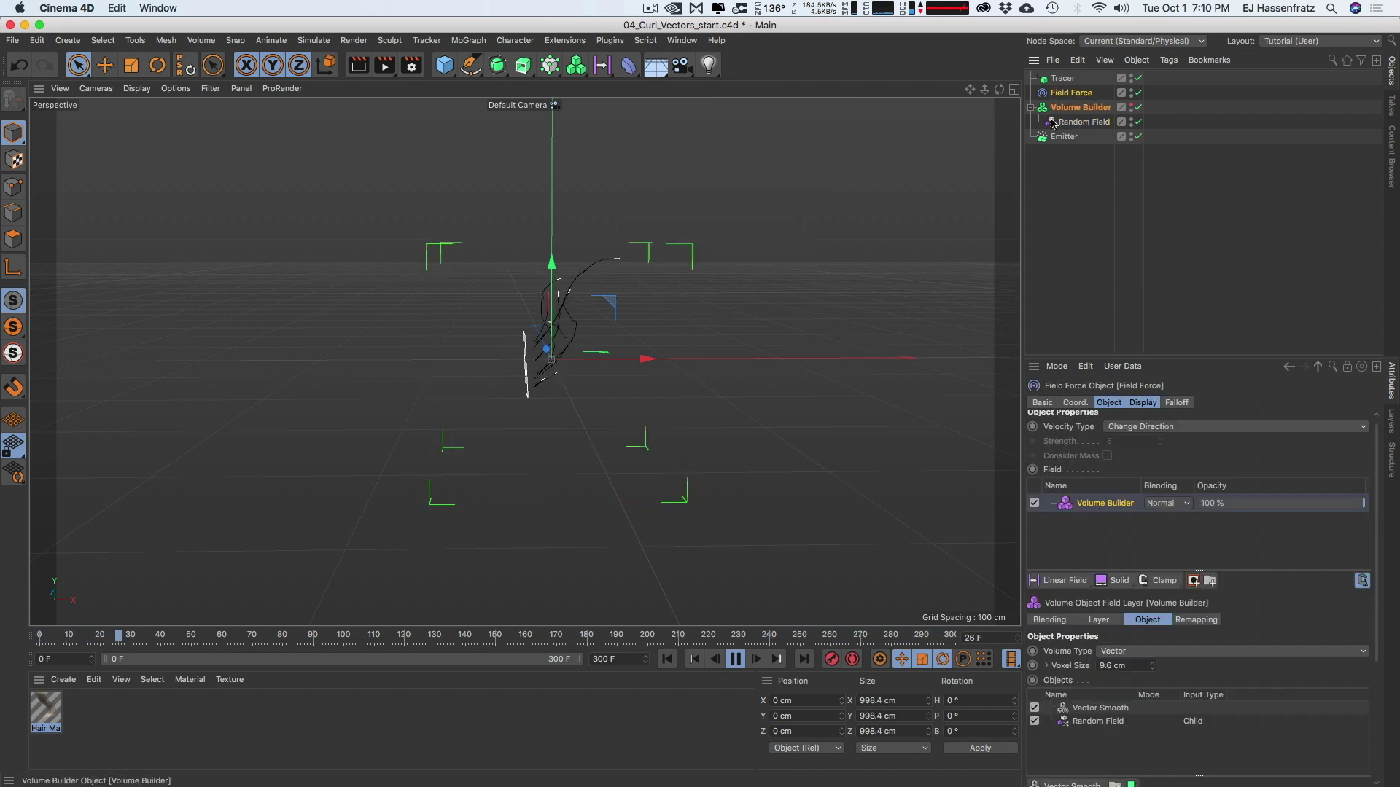
pyautogui.click(1075, 108)
pyautogui.click(1159, 491)
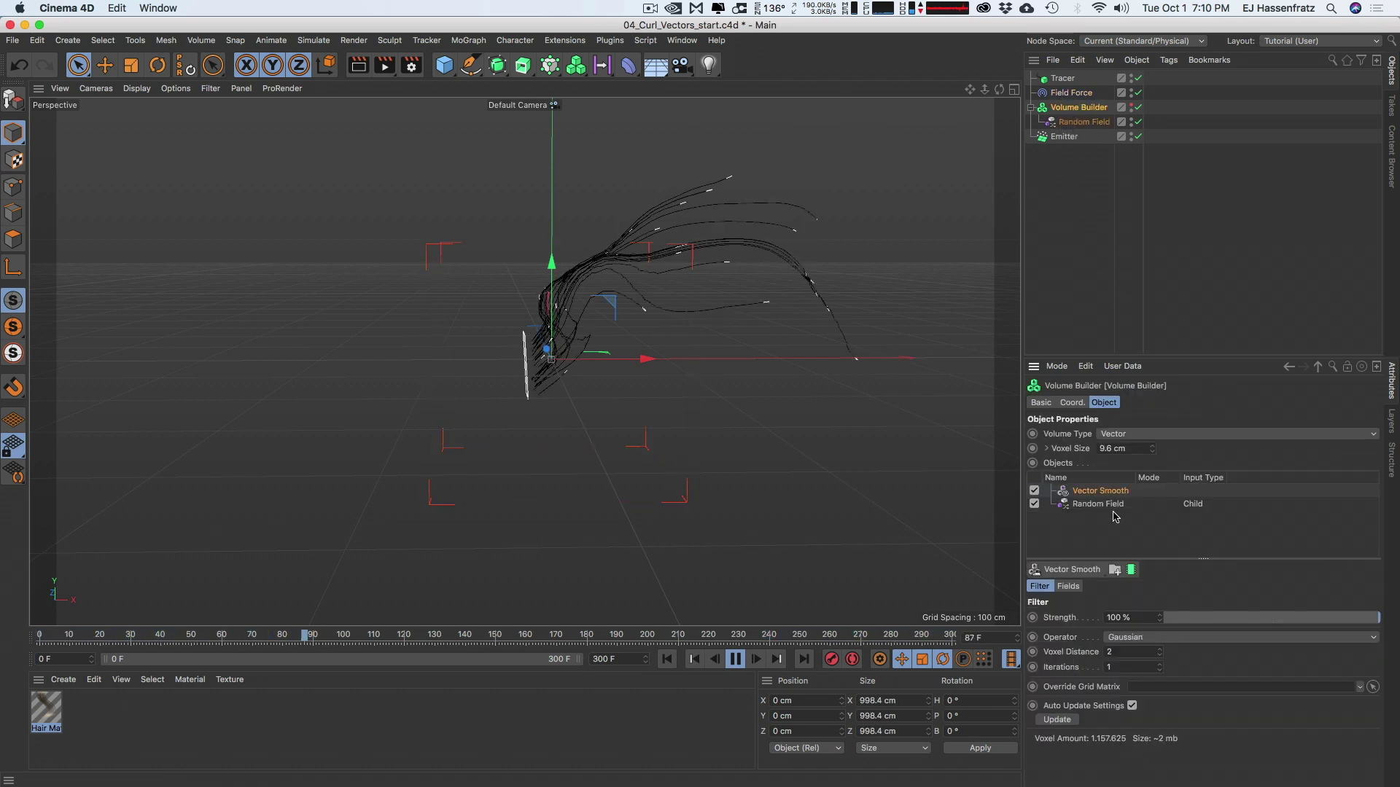
pyautogui.moveTo(1152, 448); pyautogui.dragTo(1152, 430)
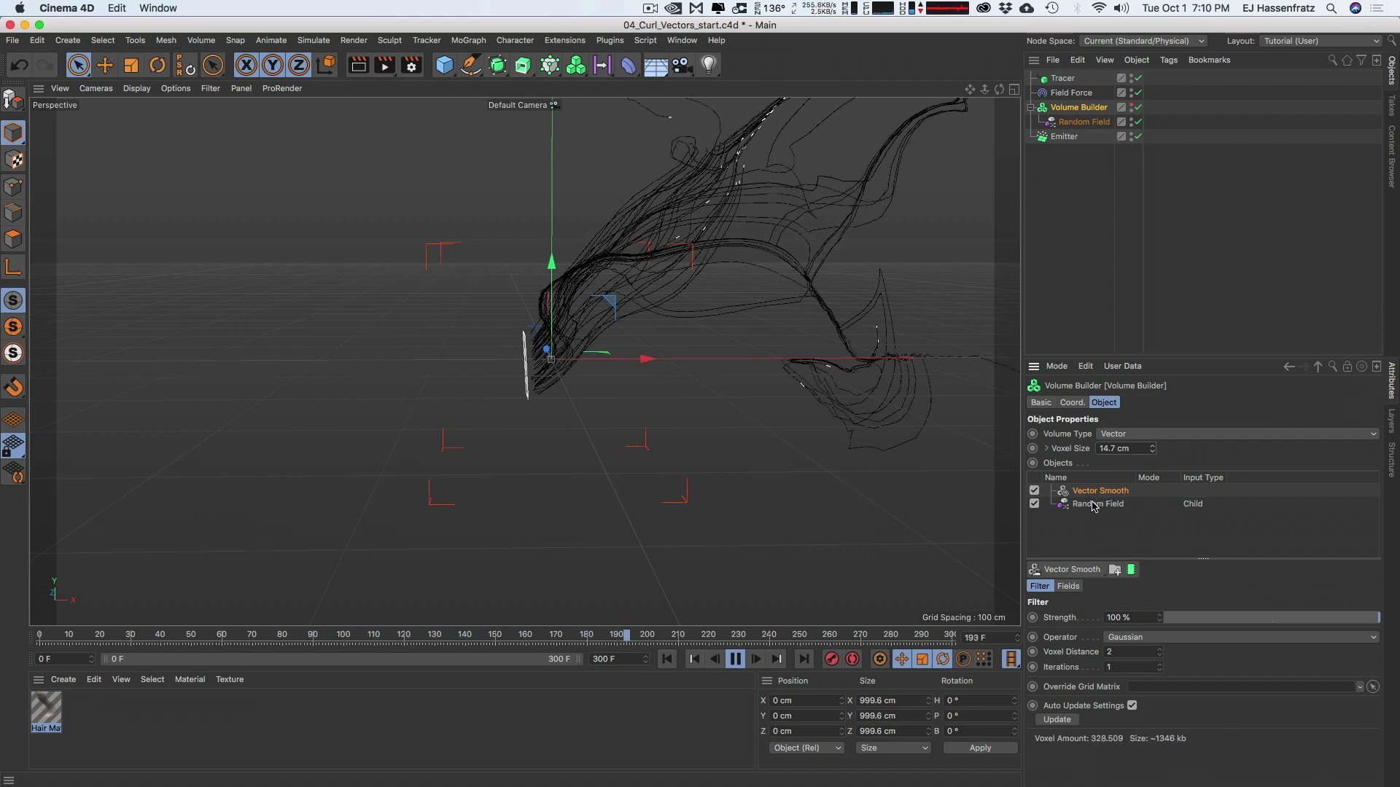
# Try different voxel distances on the Vector Smooth filter, going up to 5 and settling on 4
pyautogui.click(1160, 650)
pyautogui.moveTo(1159, 651)
pyautogui.mouseDown()
pyautogui.moveTo(1160, 639)
pyautogui.moveTo(1154, 669)
pyautogui.mouseUp()
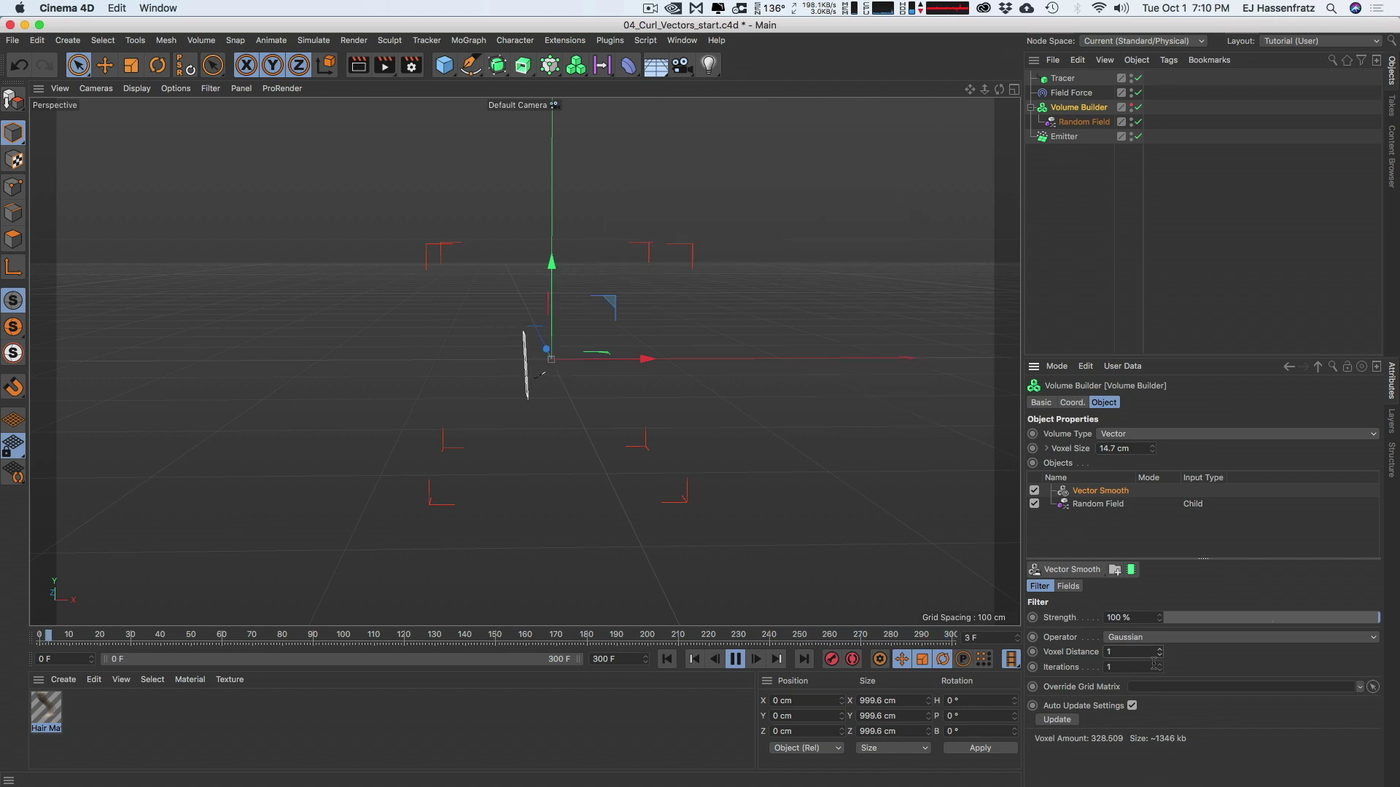
pyautogui.click(1160, 649)
pyautogui.click(1160, 649)
pyautogui.click(1160, 650)
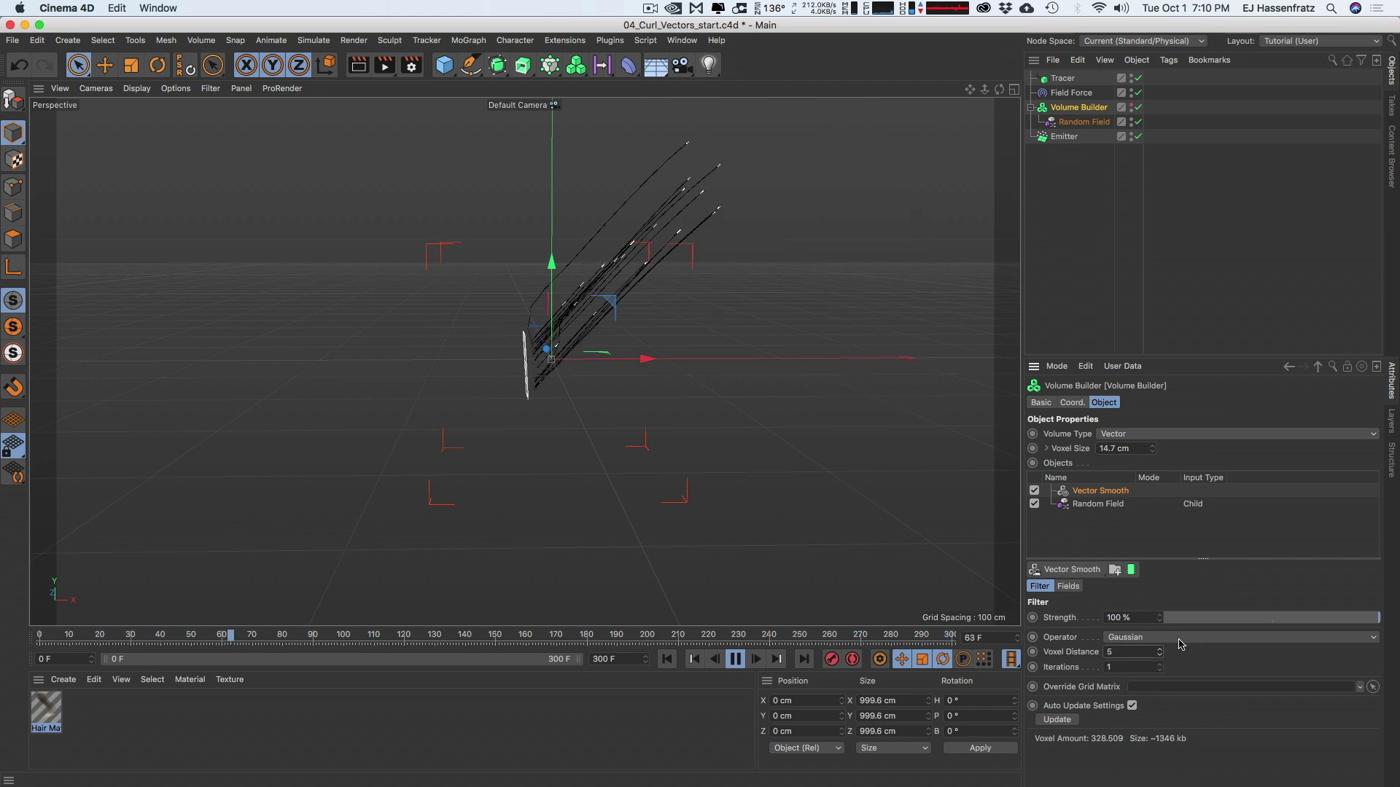
pyautogui.click(1159, 654)
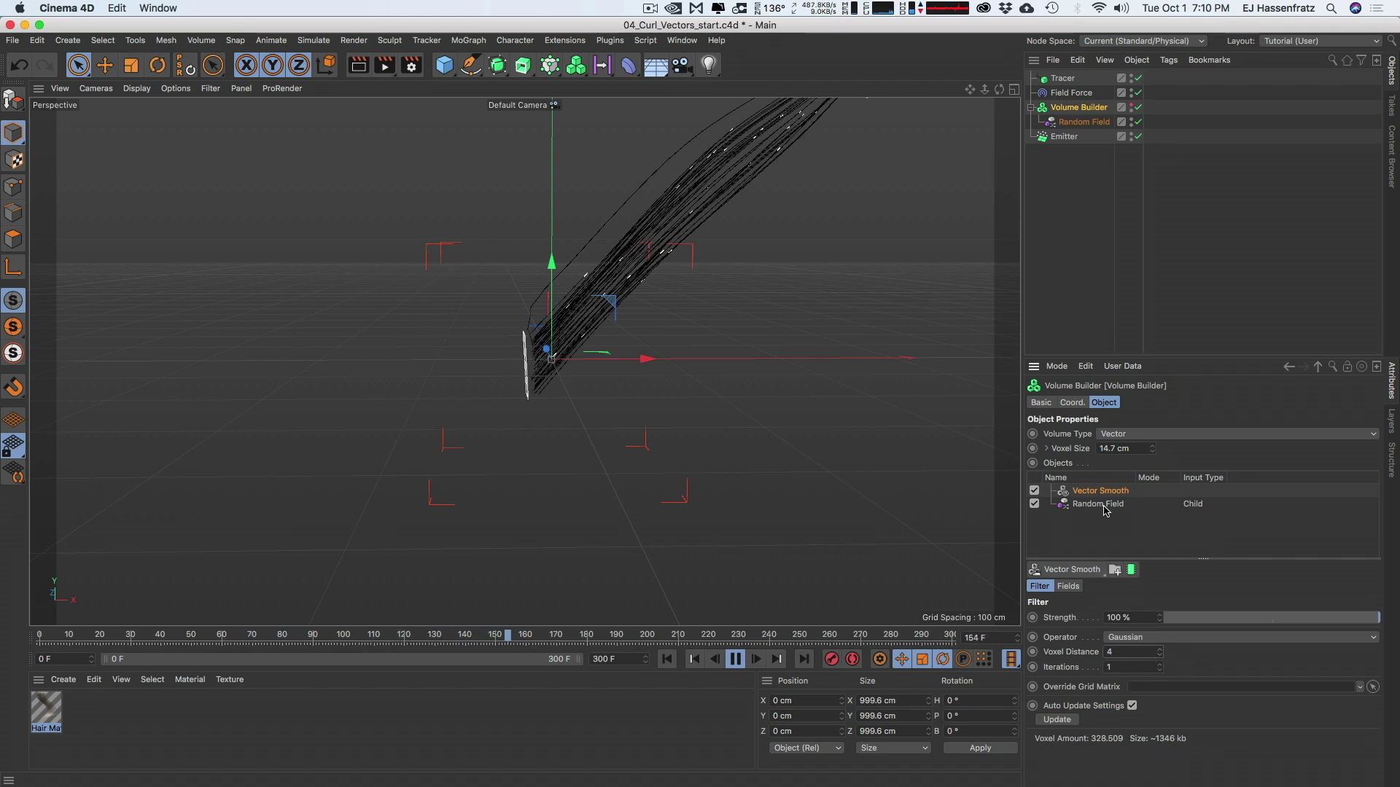
# Set the Vector Smooth voxel distance to 2 and the Volume Builder's voxel size to 10 cm, and restart the simulation
pyautogui.moveTo(1151, 449); pyautogui.dragTo(1151, 481)
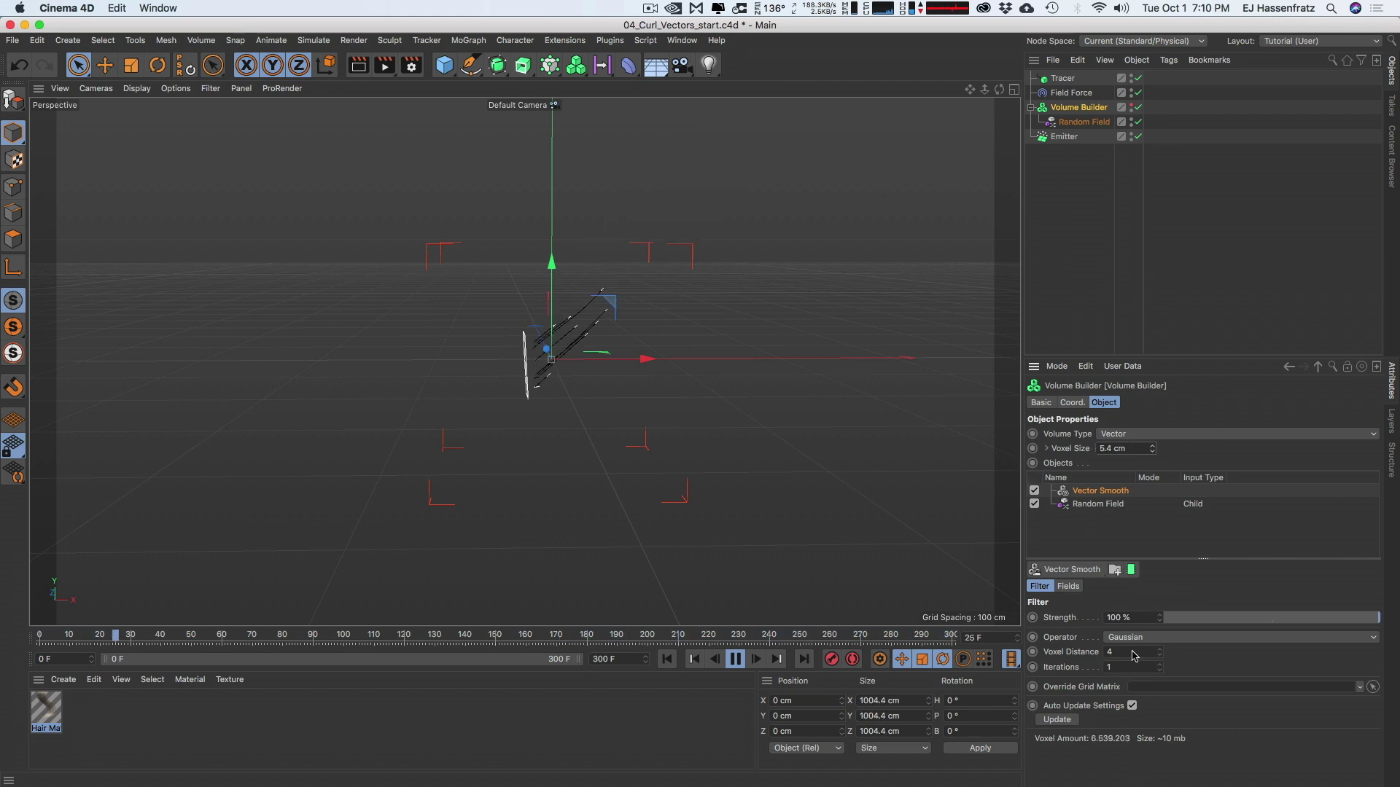
pyautogui.scroll(-2, 1122, 653)
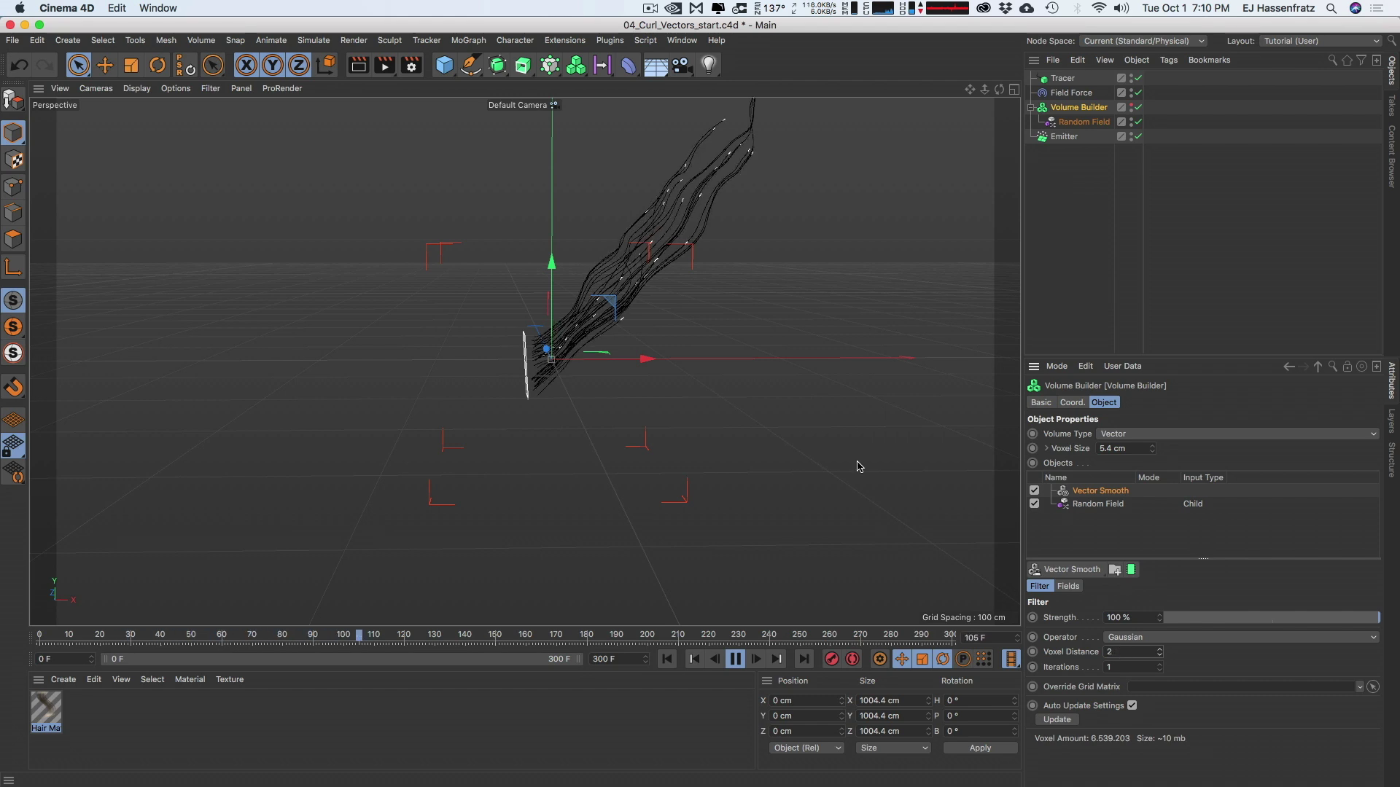
pyautogui.moveTo(1133, 448); pyautogui.dragTo(1099, 448)
pyautogui.write('10')
pyautogui.press('Return')
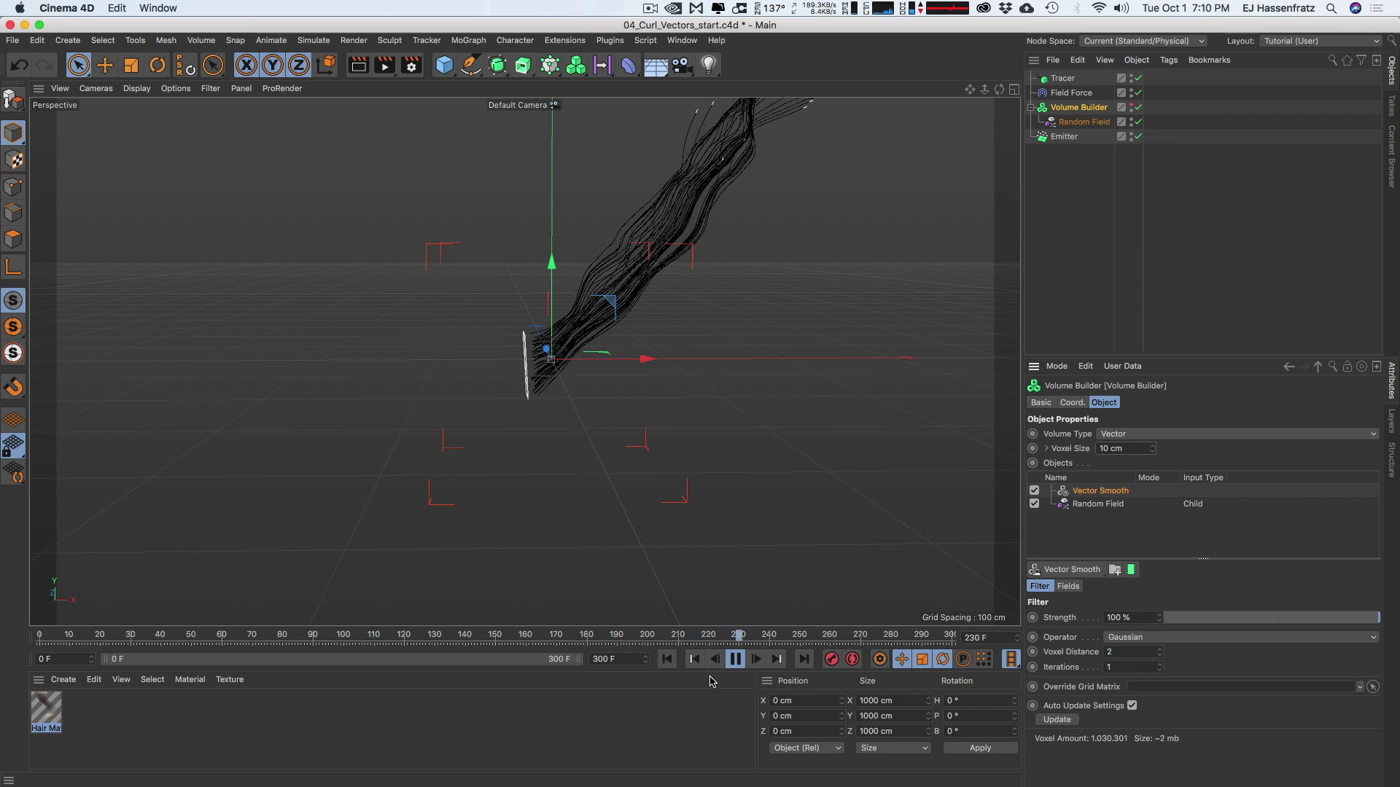
pyautogui.click(667, 660)
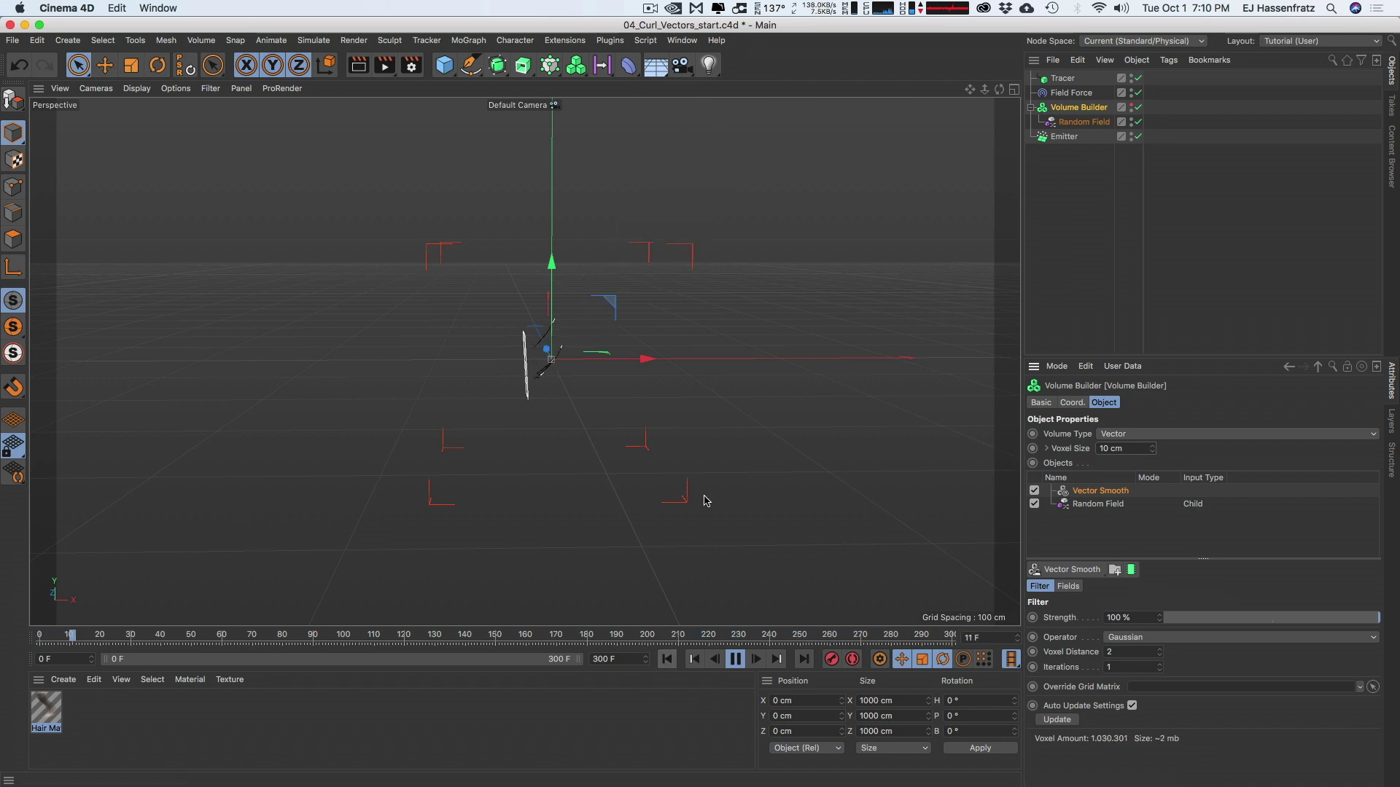
# Add a Vector Curl filter to the Volume Builder and place it between Vector Smooth and the Random Field
pyautogui.keyDown('alt'); pyautogui.moveTo(571, 328); pyautogui.dragTo(505, 357, button='right'); pyautogui.keyUp('alt')
pyautogui.keyDown('alt'); pyautogui.moveTo(506, 356); pyautogui.dragTo(584, 360); pyautogui.keyUp('alt')
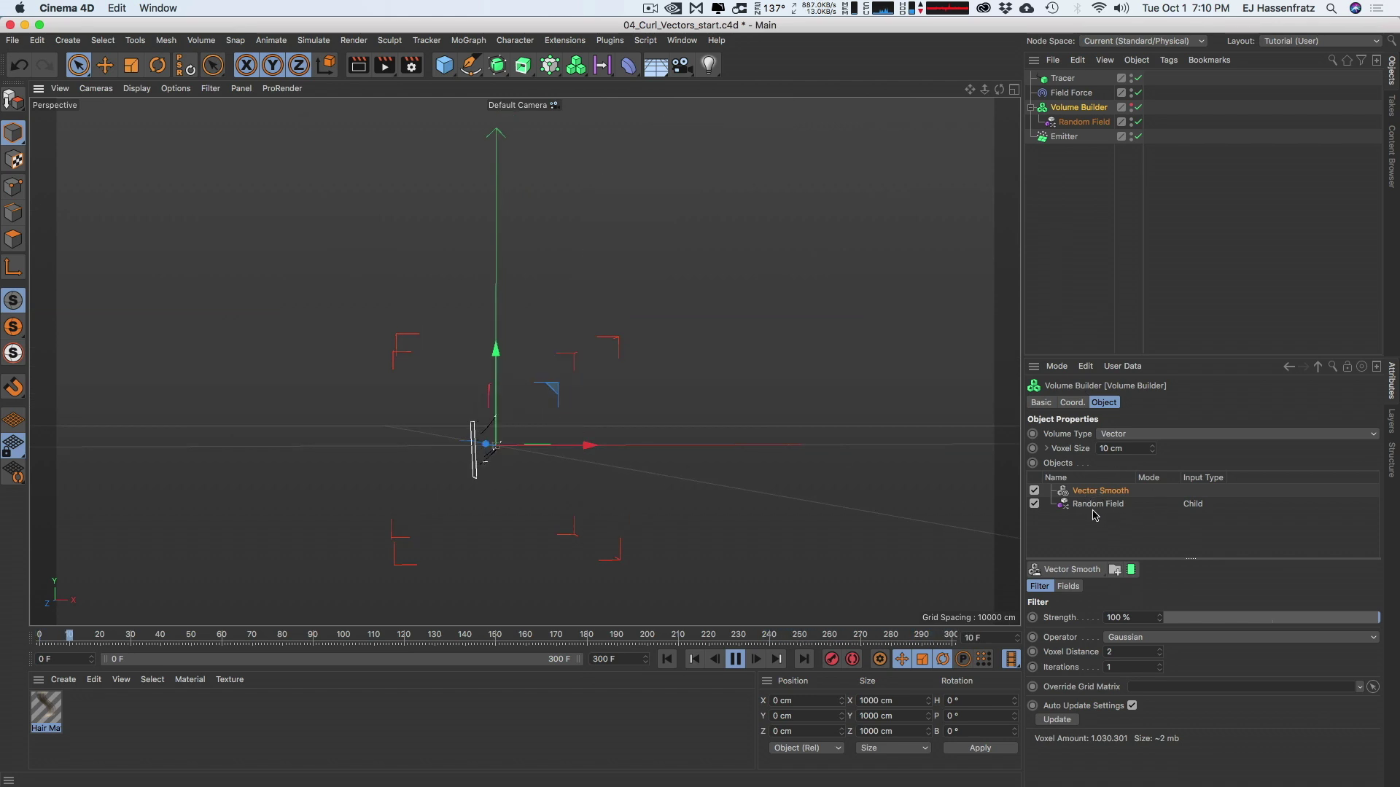
pyautogui.keyDown('alt'); pyautogui.moveTo(540, 350); pyautogui.dragTo(488, 373); pyautogui.keyUp('alt')
pyautogui.keyDown('alt'); pyautogui.moveTo(481, 472); pyautogui.dragTo(512, 427, button='middle'); pyautogui.keyUp('alt')
pyautogui.keyDown('alt'); pyautogui.moveTo(511, 427); pyautogui.dragTo(516, 431); pyautogui.keyUp('alt')
pyautogui.keyDown('alt'); pyautogui.moveTo(520, 413); pyautogui.dragTo(537, 403, button='middle'); pyautogui.keyUp('alt')
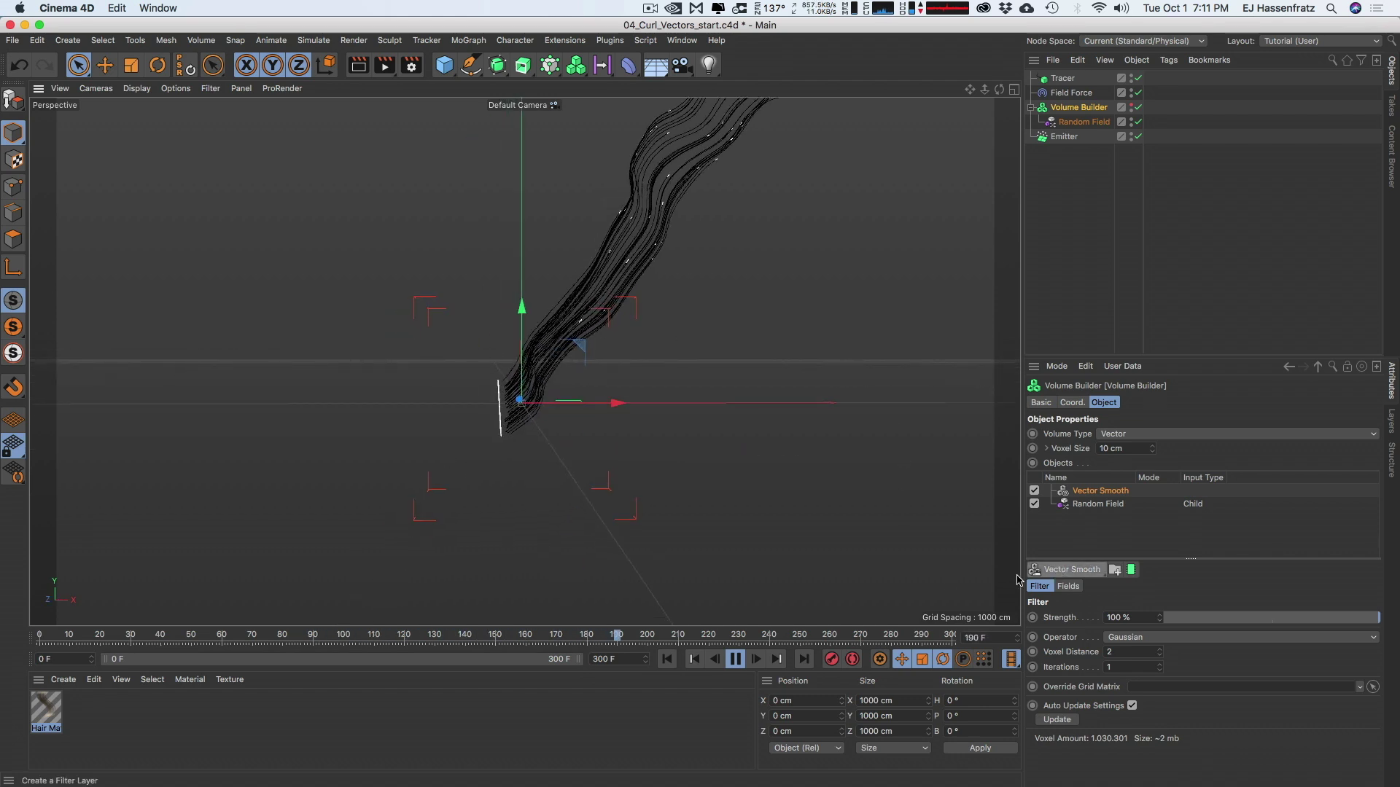
pyautogui.click(1078, 573)
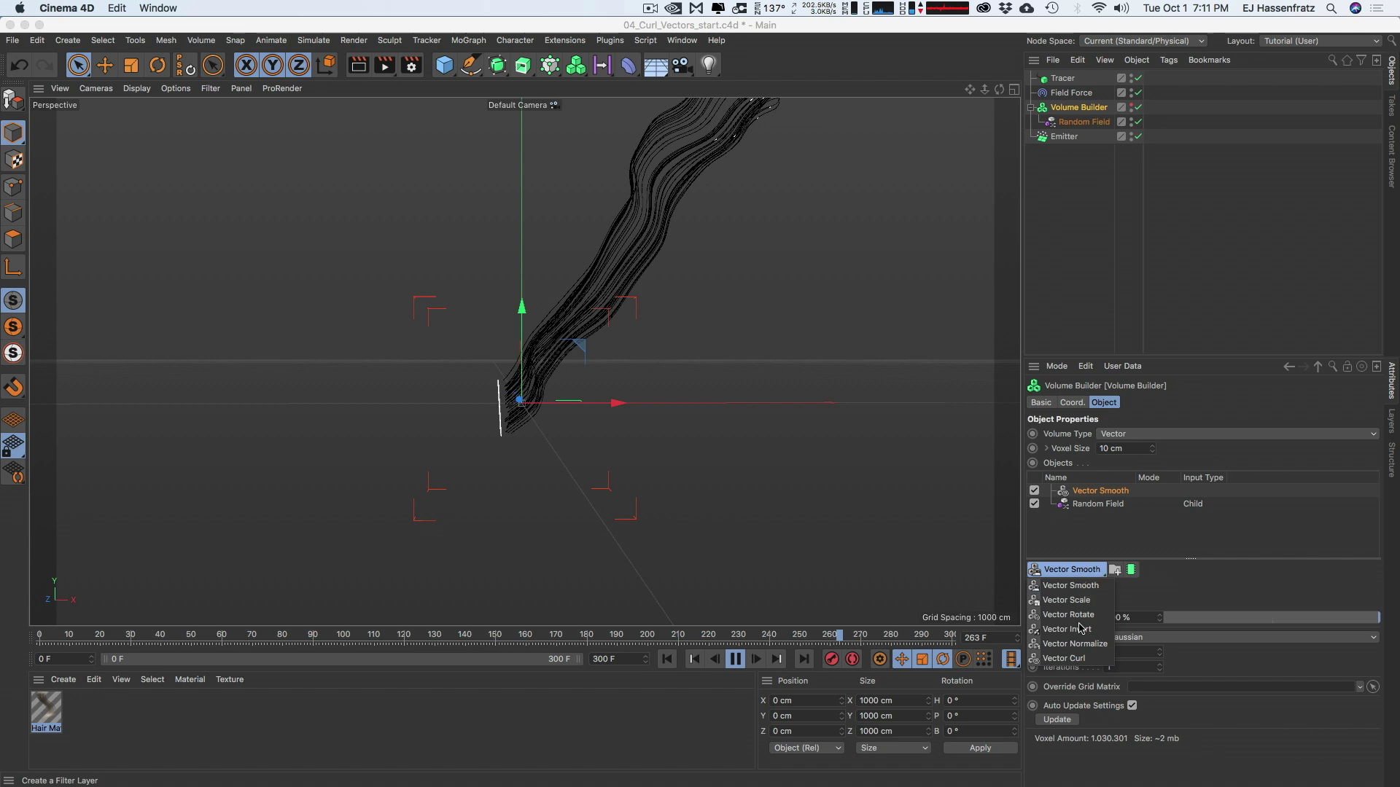
pyautogui.click(1079, 659)
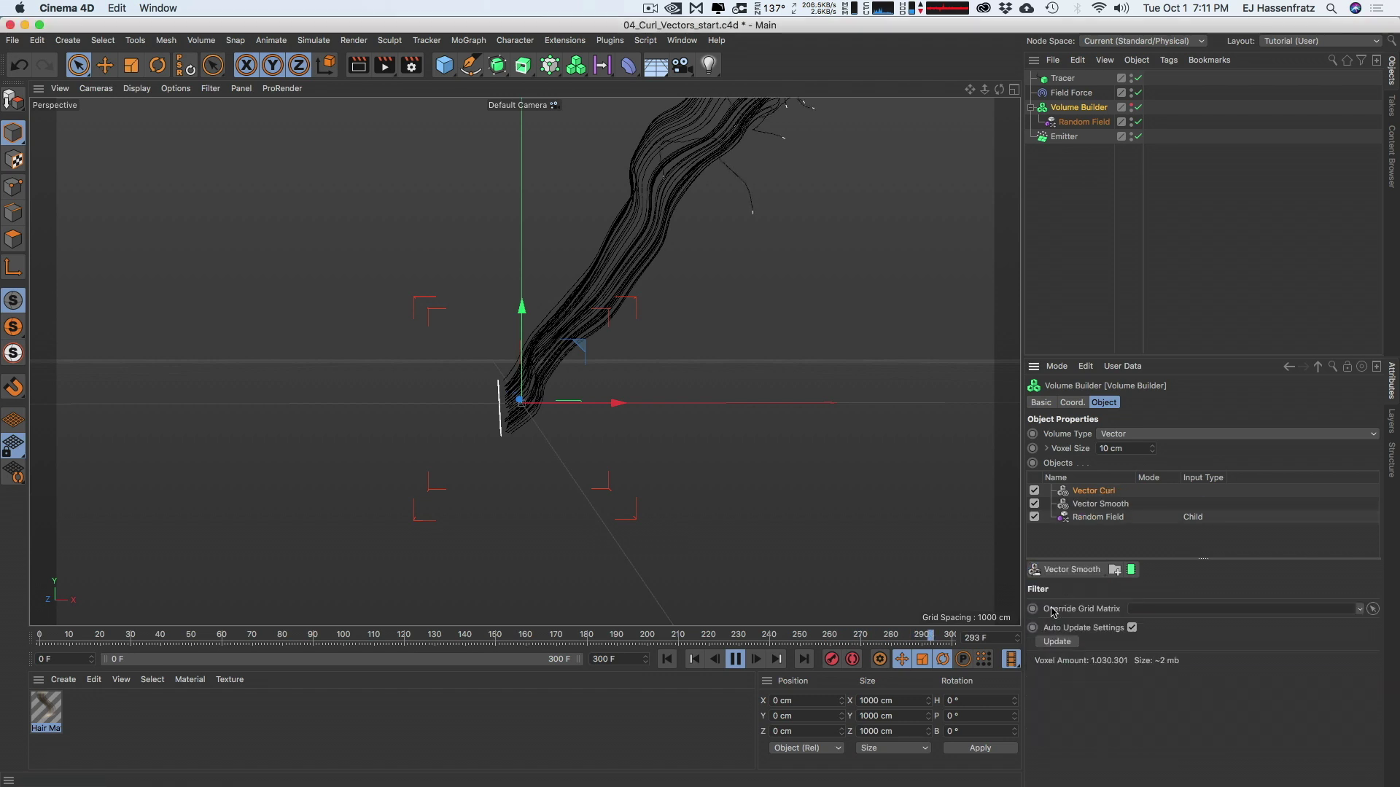
pyautogui.moveTo(1097, 512); pyautogui.dragTo(1097, 512)
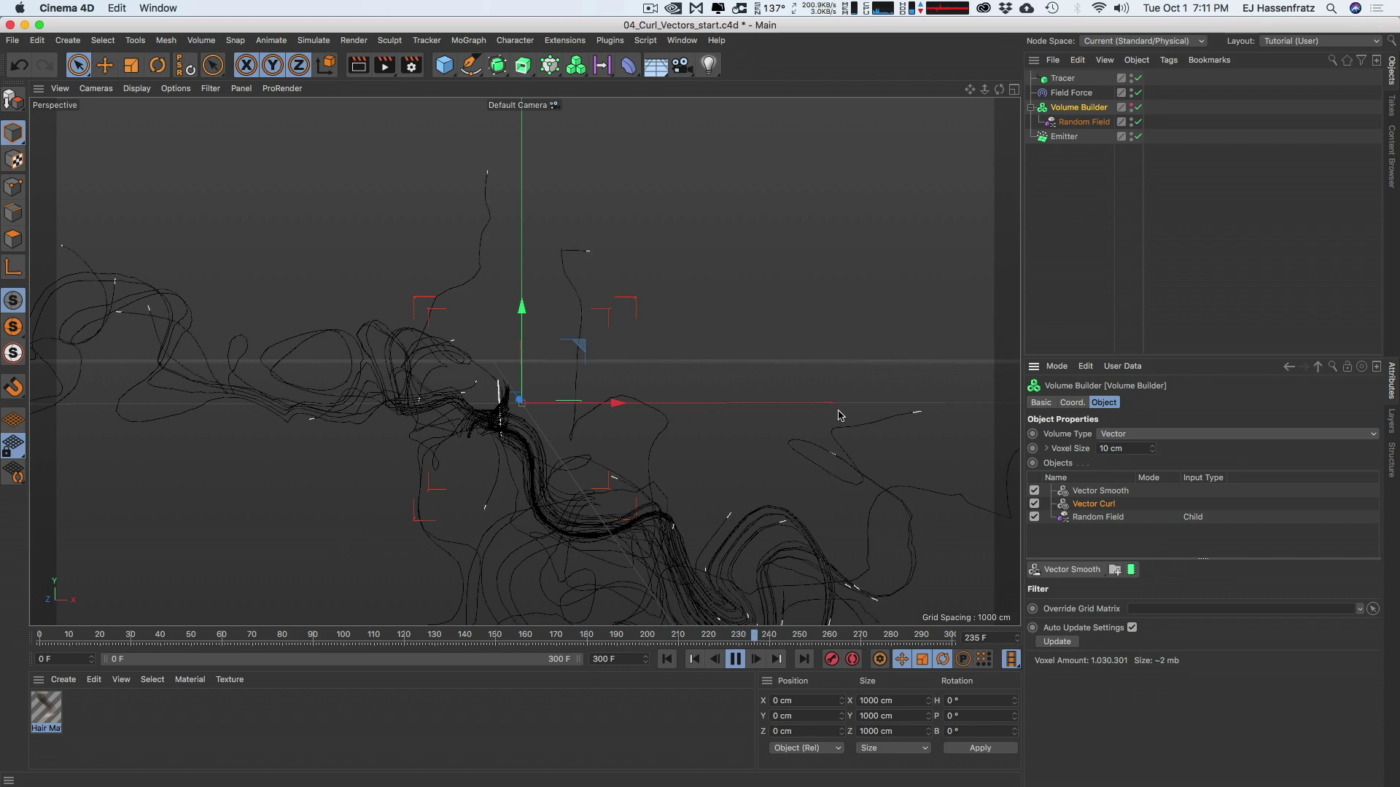
# Create a new hair material and apply it to the Tracer
pyautogui.keyDown('alt'); pyautogui.moveTo(545, 449); pyautogui.dragTo(474, 436); pyautogui.keyUp('alt')
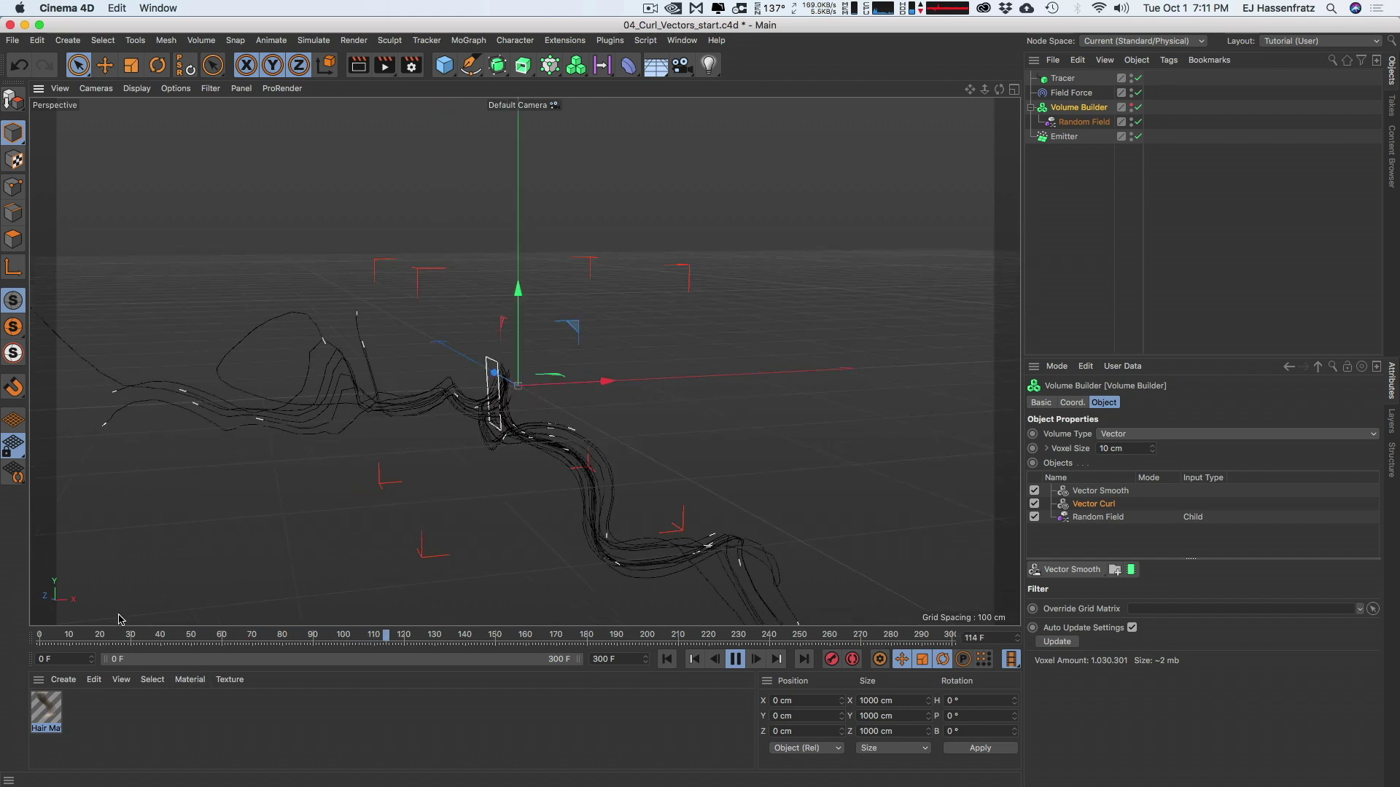
pyautogui.click(64, 679)
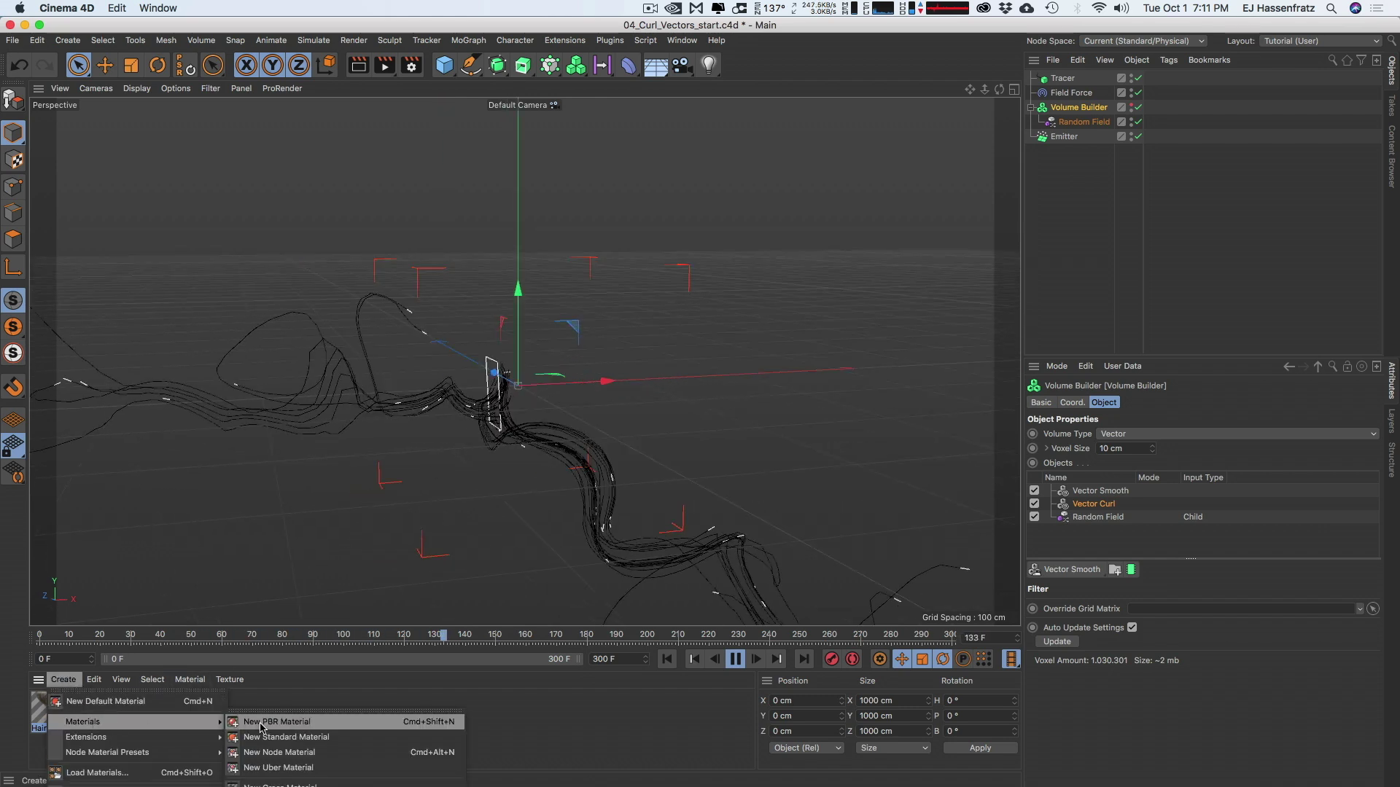
pyautogui.moveTo(174, 723)
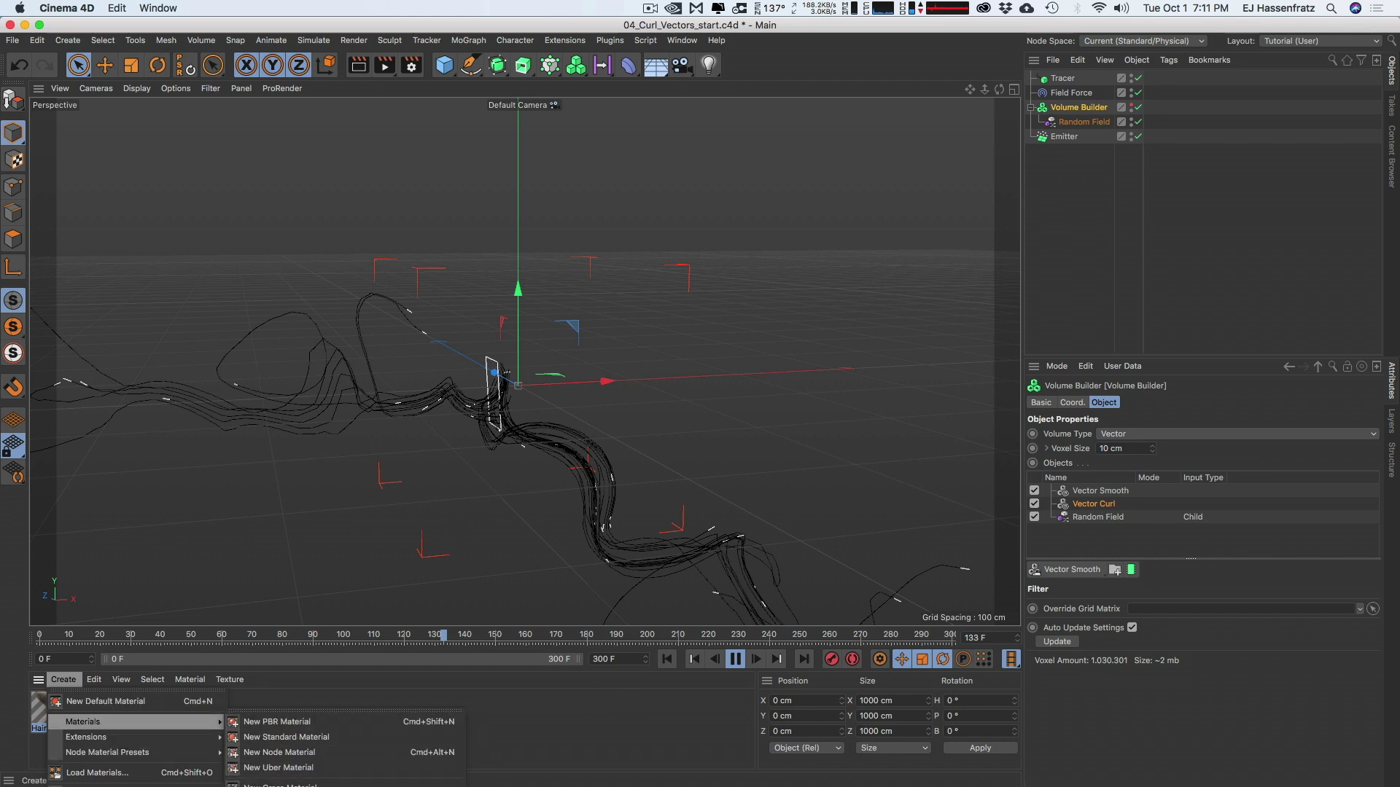
pyautogui.click(46, 718)
pyautogui.click(45, 718)
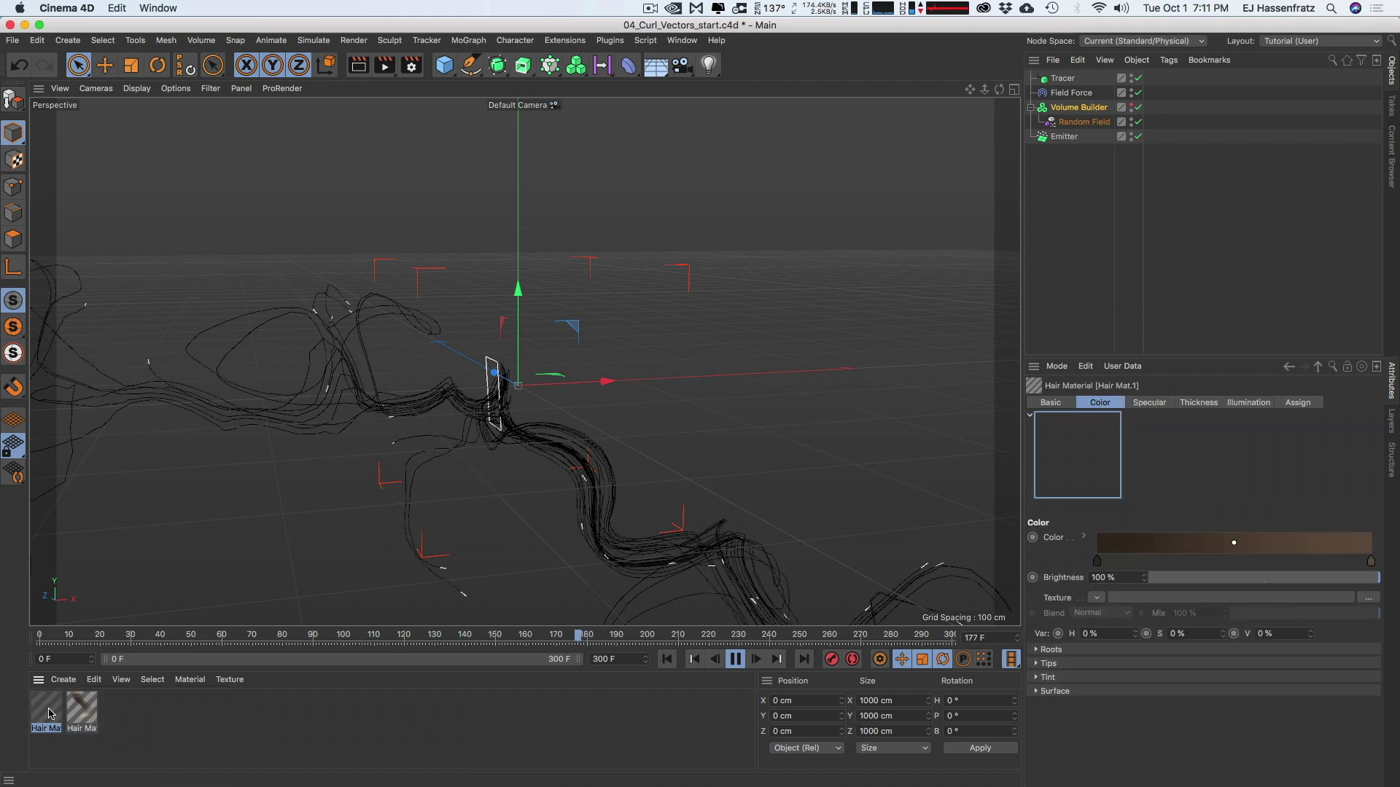
pyautogui.moveTo(46, 718); pyautogui.dragTo(356, 571)
pyautogui.moveTo(1052, 118); pyautogui.dragTo(1077, 79)
# Render the active view to check the hair material on the traced paths and examine the flow up close
pyautogui.click(358, 65)
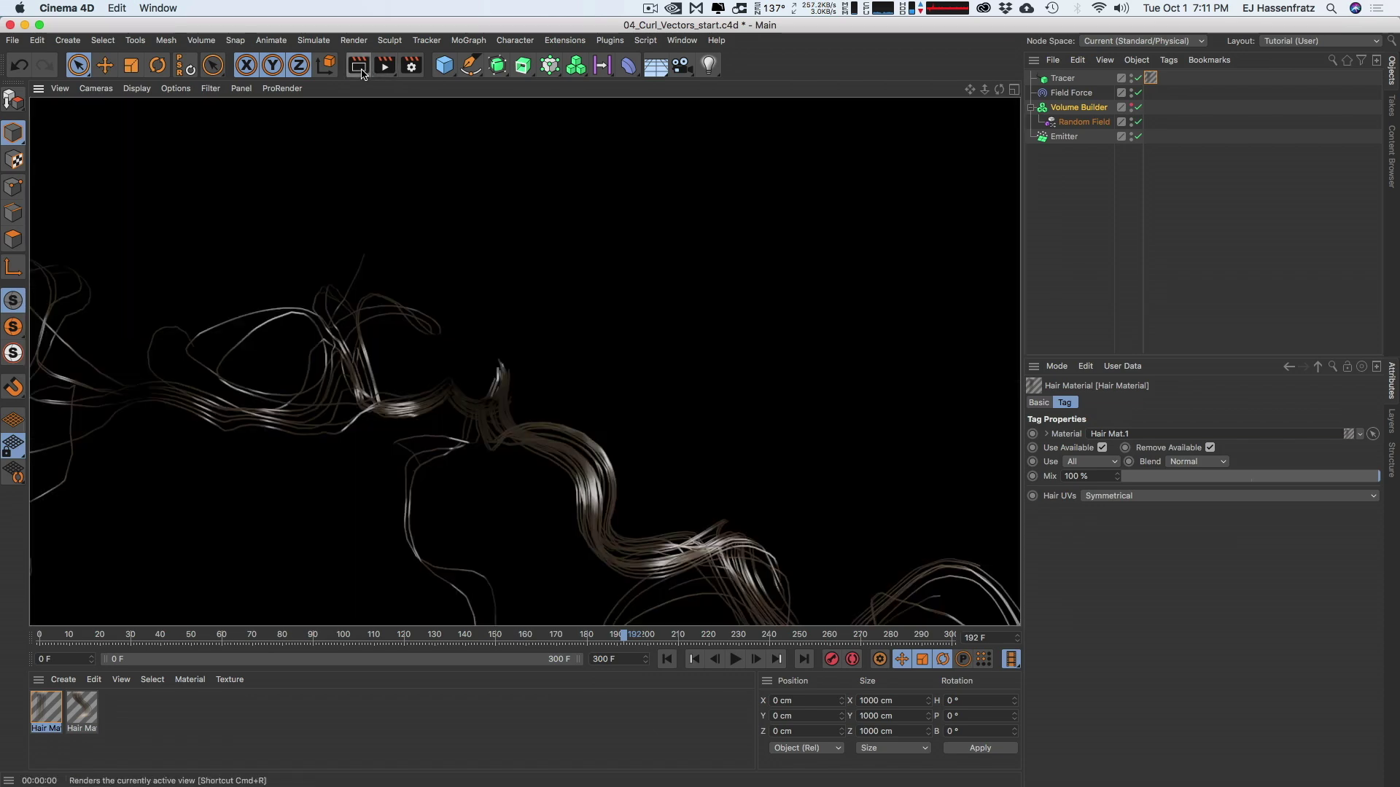
pyautogui.keyDown('alt'); pyautogui.moveTo(486, 441); pyautogui.dragTo(525, 362, button='middle'); pyautogui.keyUp('alt')
pyautogui.moveTo(524, 363)
pyautogui.keyDown('alt'); pyautogui.mouseDown()
pyautogui.moveTo(616, 331)
pyautogui.moveTo(549, 354)
pyautogui.mouseUp(); pyautogui.keyUp('alt')
pyautogui.scroll(3, 575, 356)
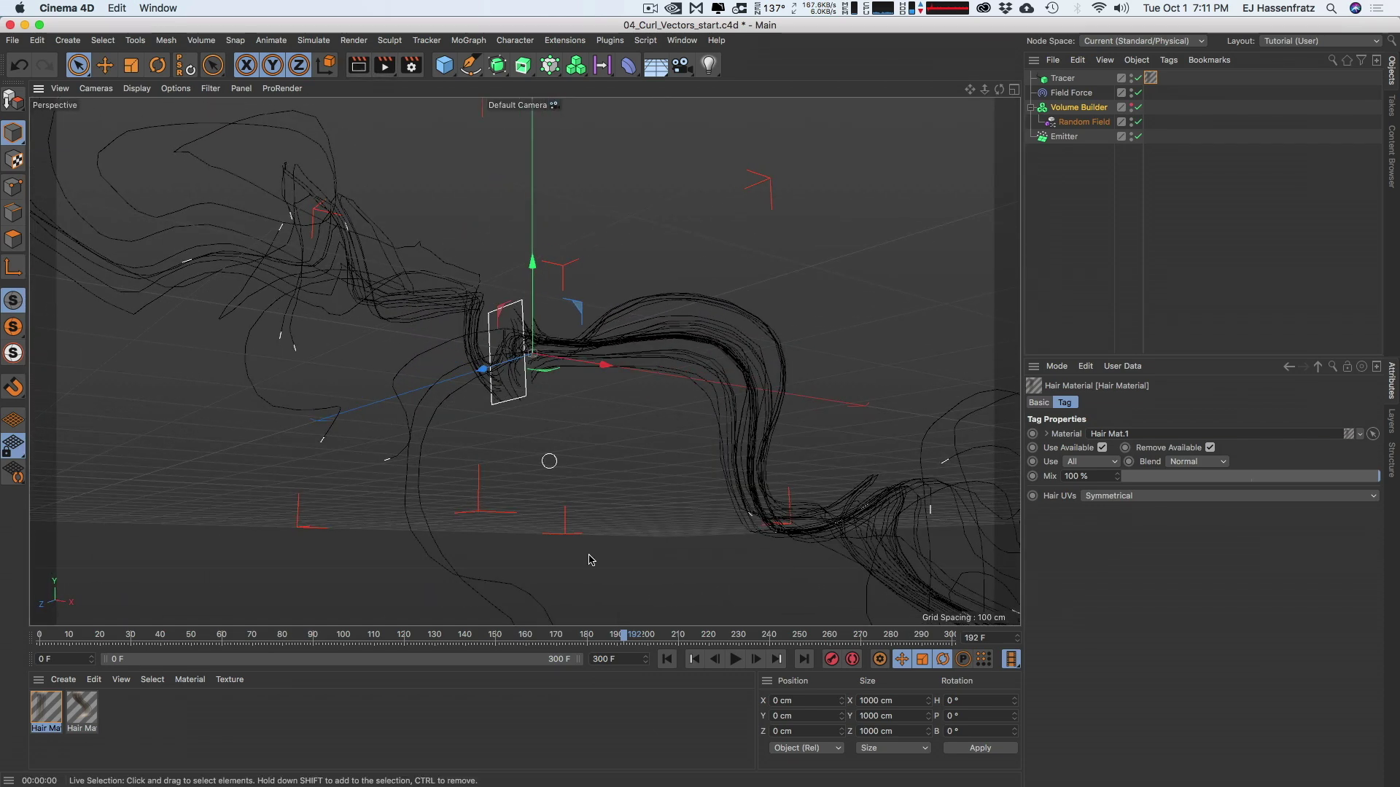
# Scale the Emitter up to about 54.7 by 87.1 cm and replay the simulation from the start
pyautogui.click(669, 661)
pyautogui.hotkey('shift', 'Tab')
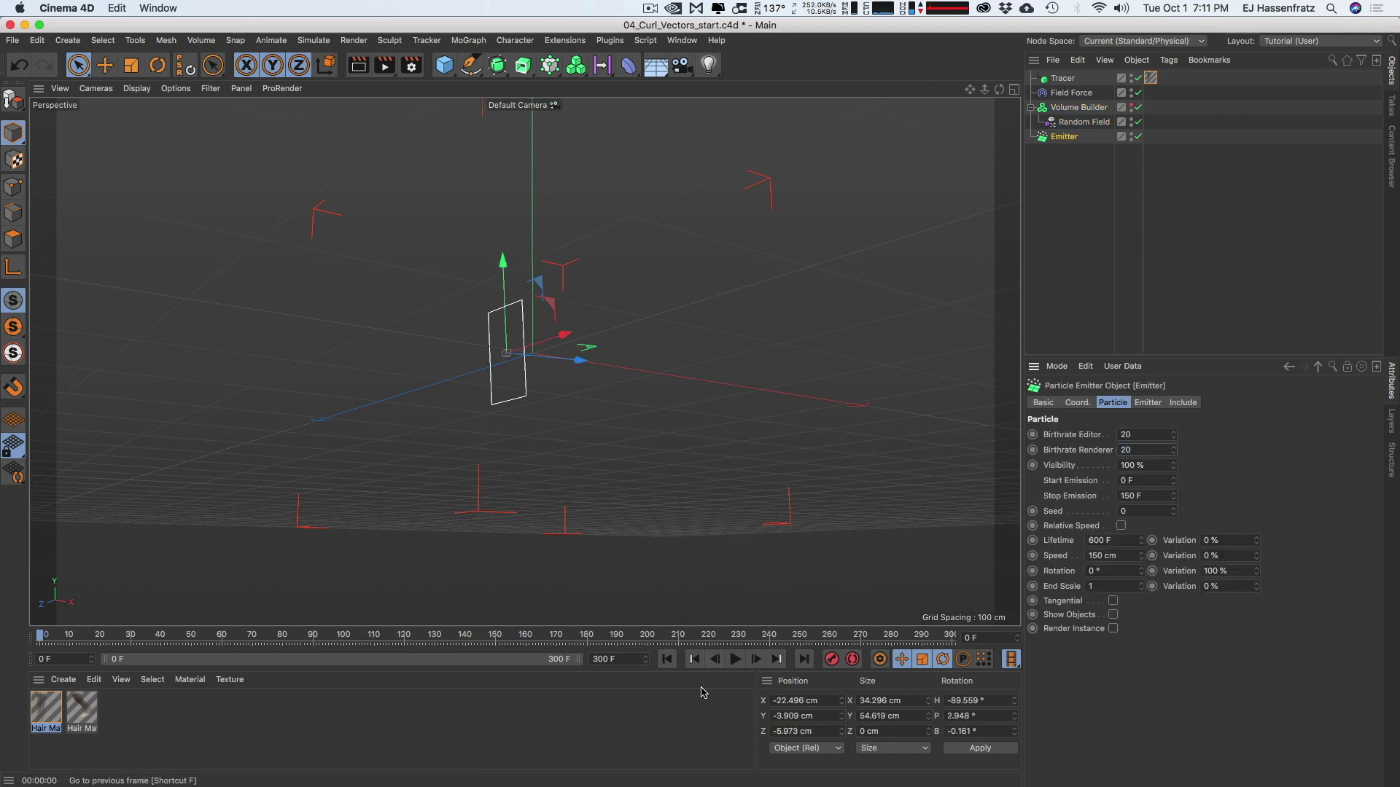
pyautogui.click(735, 659)
pyautogui.moveTo(503, 398)
pyautogui.keyDown('alt'); pyautogui.mouseDown()
pyautogui.moveTo(484, 459)
pyautogui.moveTo(531, 396)
pyautogui.moveTo(466, 385)
pyautogui.moveTo(530, 414)
pyautogui.moveTo(506, 410)
pyautogui.mouseUp(); pyautogui.keyUp('alt')
pyautogui.press('t')
pyautogui.moveTo(549, 290); pyautogui.dragTo(689, 267)
pyautogui.press('space')
pyautogui.click(667, 660)
# Rotate the Emitter to about H -60.1°, P -28.2° and B -37.3°
pyautogui.keyDown('alt'); pyautogui.moveTo(557, 429); pyautogui.dragTo(428, 433); pyautogui.keyUp('alt')
pyautogui.press('r')
pyautogui.press('t')
pyautogui.moveTo(540, 325); pyautogui.dragTo(507, 327)
pyautogui.keyDown('alt'); pyautogui.moveTo(496, 335); pyautogui.dragTo(537, 320, button='middle'); pyautogui.keyUp('alt')
pyautogui.press('e')
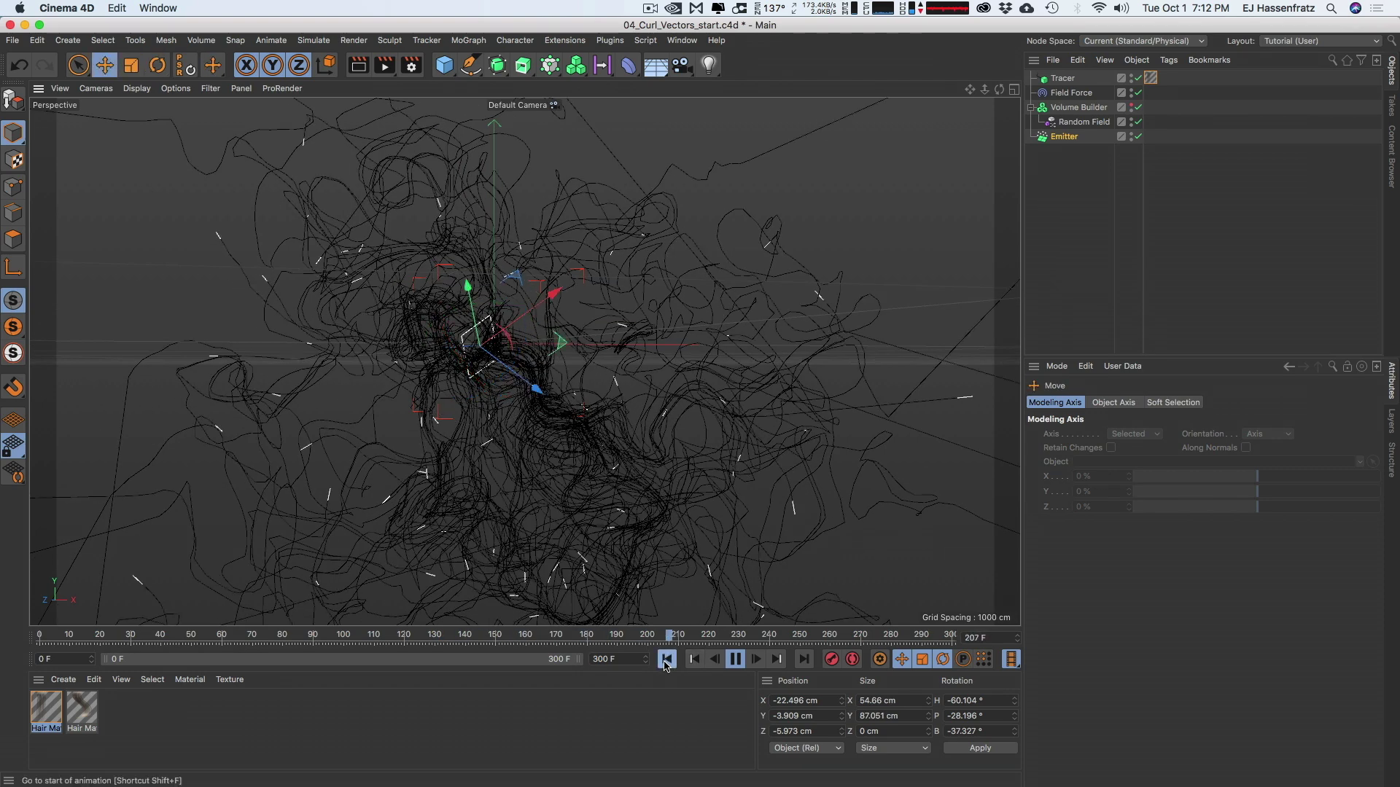
# Replay the simulation from the start and render a close-up of the traced strands around the Emitter
pyautogui.click(667, 659)
pyautogui.keyDown('alt'); pyautogui.moveTo(494, 356); pyautogui.dragTo(477, 367); pyautogui.keyUp('alt')
pyautogui.keyDown('alt'); pyautogui.moveTo(477, 367); pyautogui.dragTo(503, 351, button='right'); pyautogui.keyUp('alt')
pyautogui.keyDown('alt'); pyautogui.moveTo(518, 351); pyautogui.dragTo(584, 319); pyautogui.keyUp('alt')
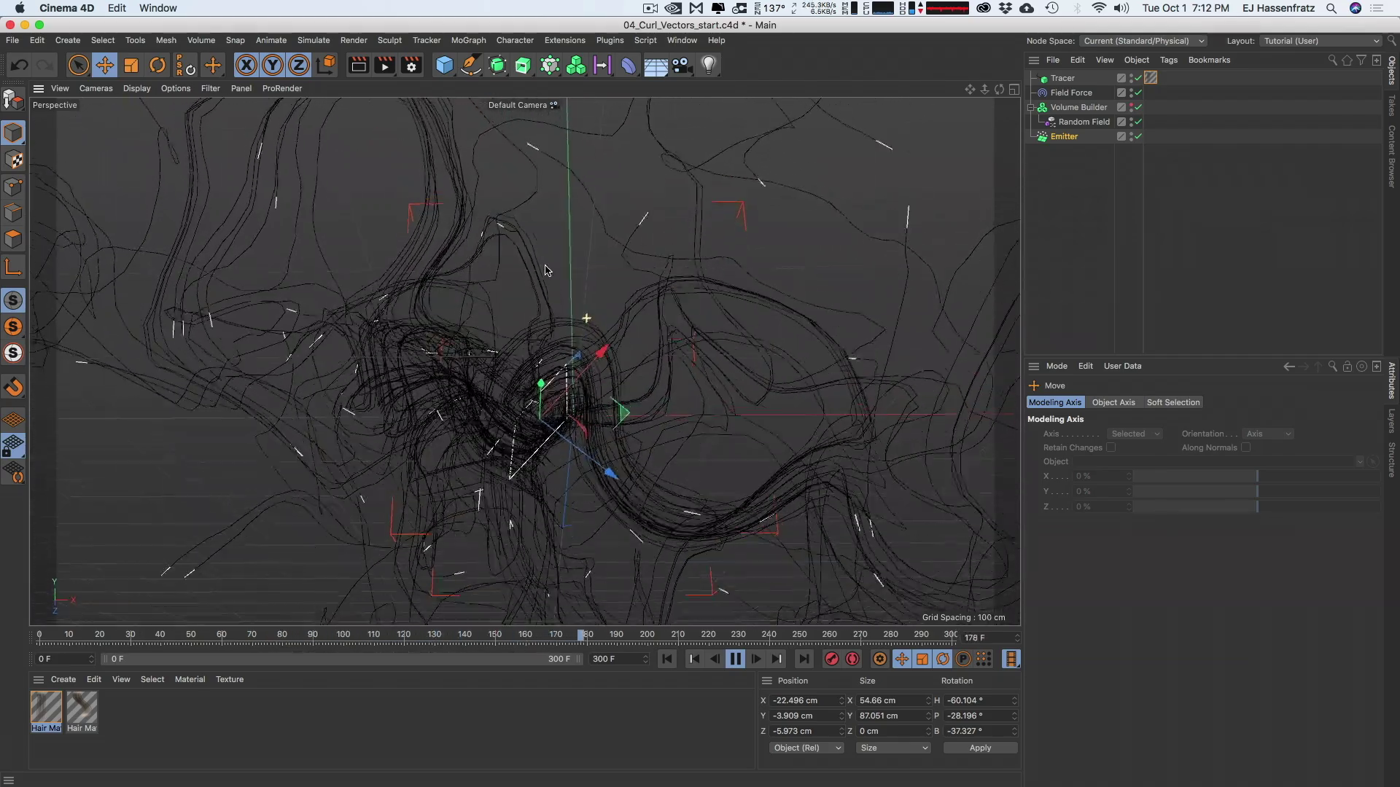
pyautogui.keyDown('alt'); pyautogui.moveTo(584, 318); pyautogui.dragTo(540, 372, button='middle'); pyautogui.keyUp('alt')
pyautogui.keyDown('alt'); pyautogui.moveTo(525, 361); pyautogui.dragTo(595, 319); pyautogui.keyUp('alt')
pyautogui.keyDown('alt'); pyautogui.moveTo(596, 319); pyautogui.dragTo(668, 224, button='middle'); pyautogui.keyUp('alt')
pyautogui.press('super+r')
# Resume playback and view the curling traced paths around the Emitter from different angles
pyautogui.keyDown('alt'); pyautogui.moveTo(528, 346); pyautogui.dragTo(604, 380); pyautogui.keyUp('alt')
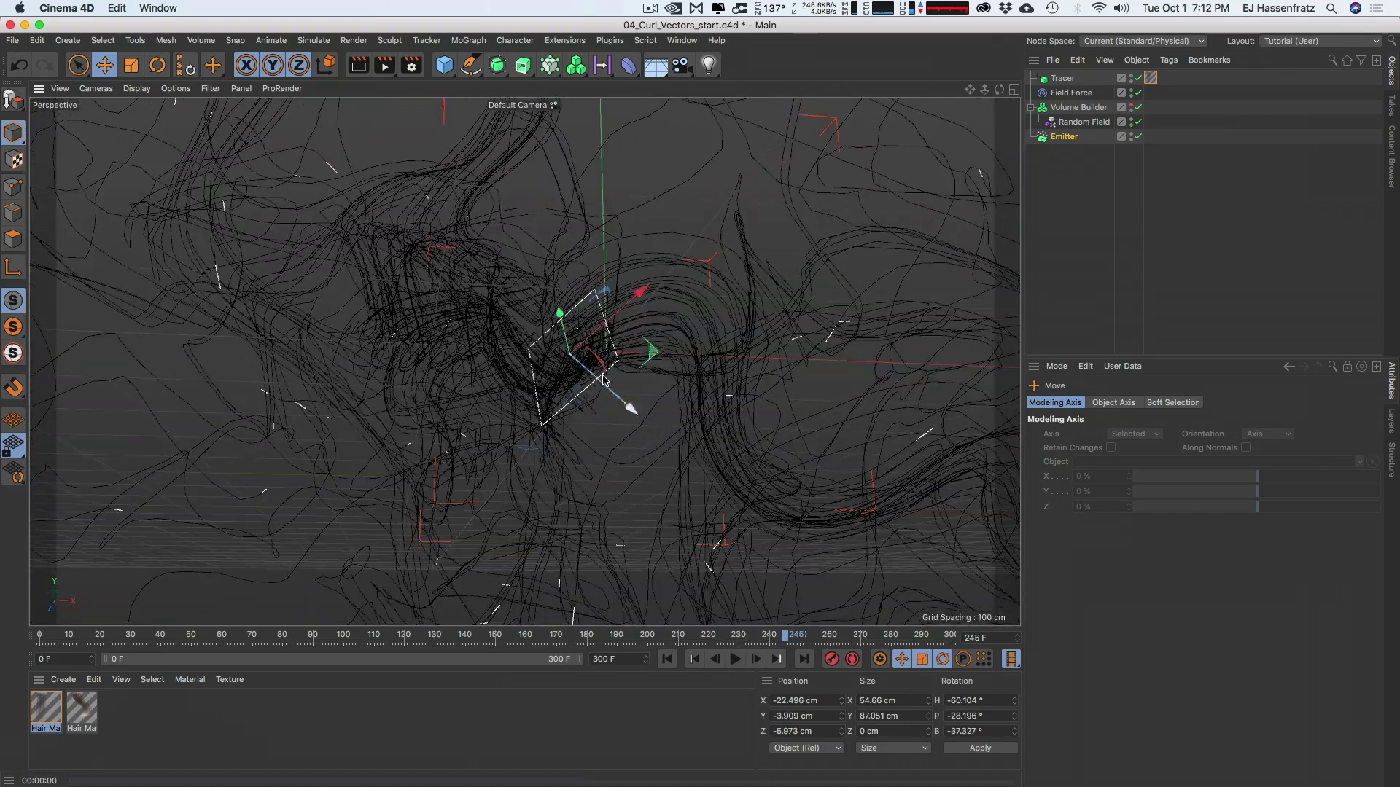
pyautogui.keyDown('alt'); pyautogui.moveTo(603, 381); pyautogui.dragTo(567, 378, button='middle'); pyautogui.keyUp('alt')
pyautogui.click(736, 660)
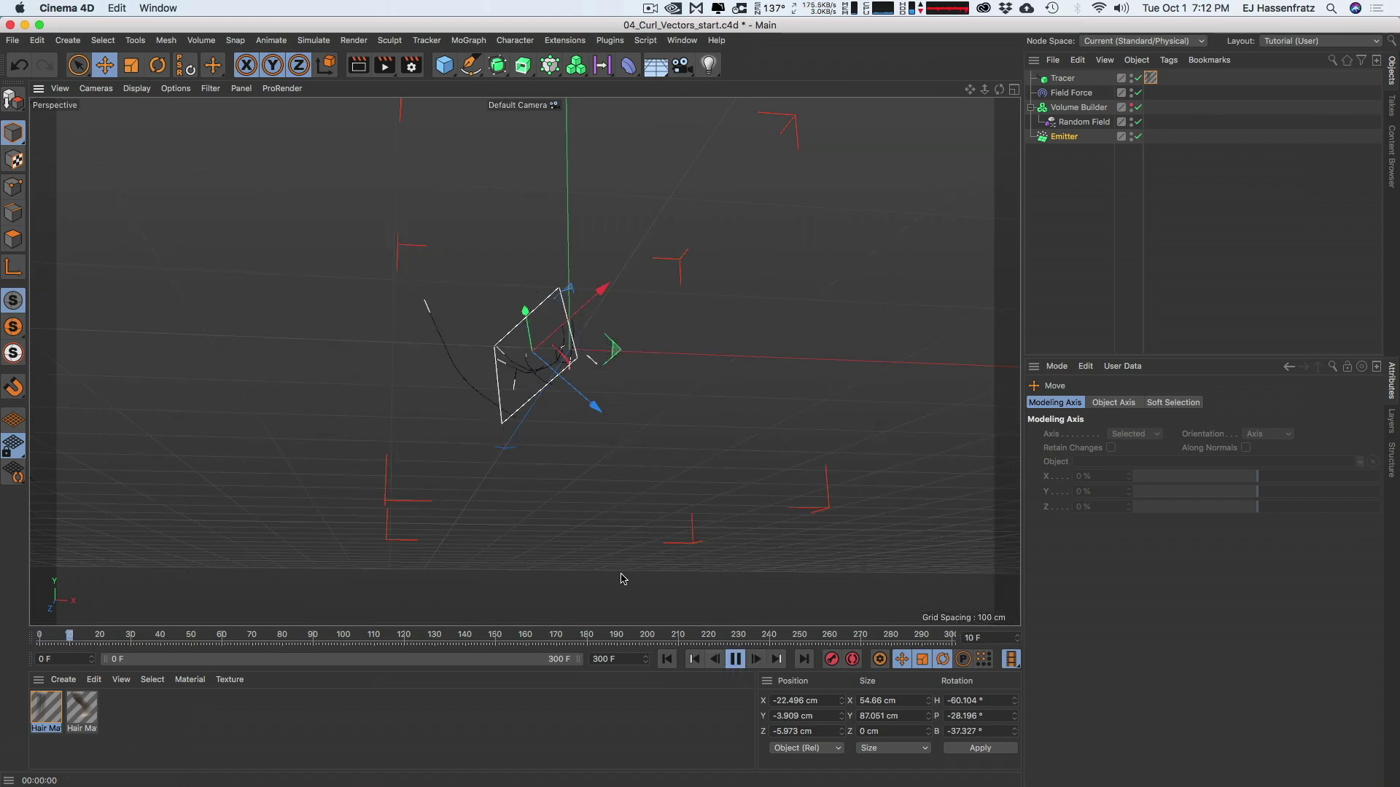
pyautogui.keyDown('alt'); pyautogui.moveTo(626, 340); pyautogui.dragTo(594, 277); pyautogui.keyUp('alt')
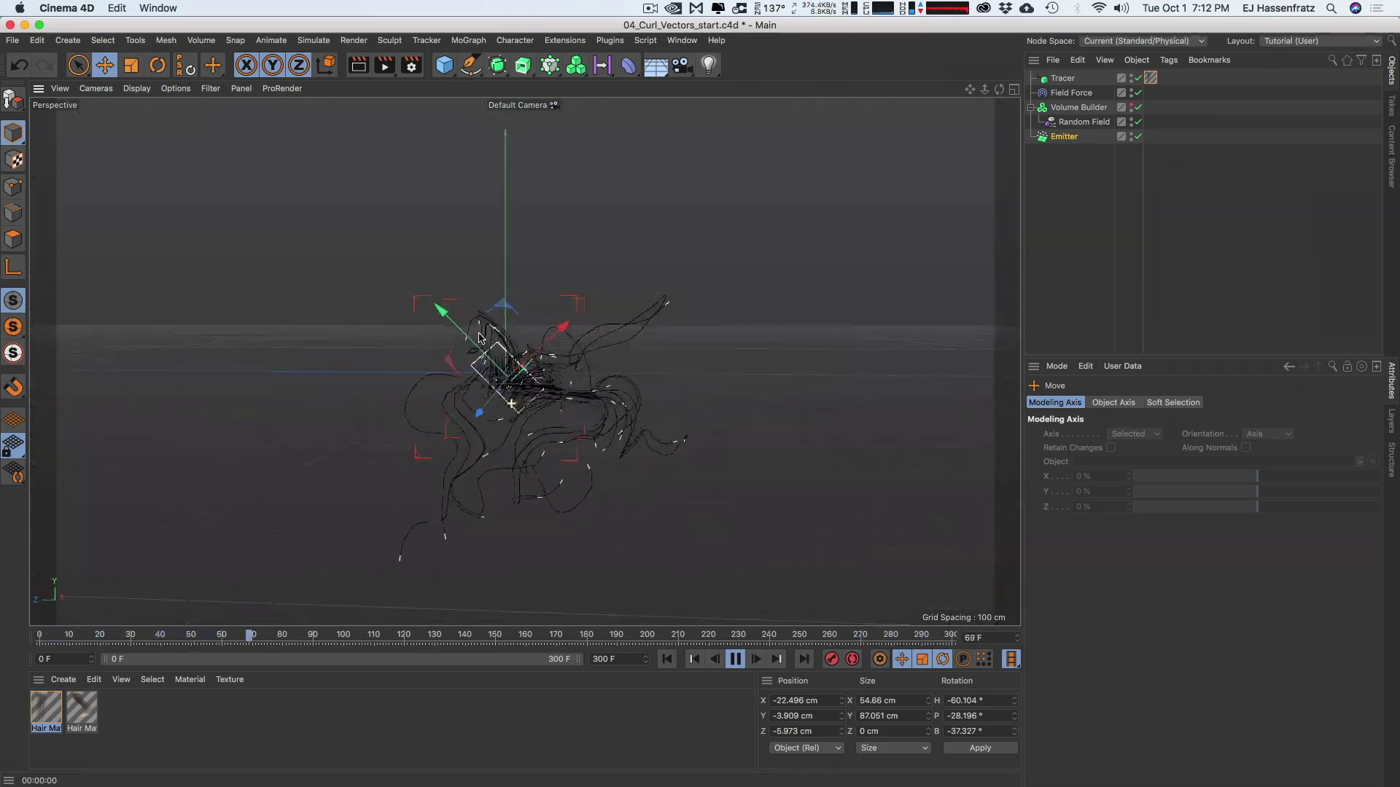